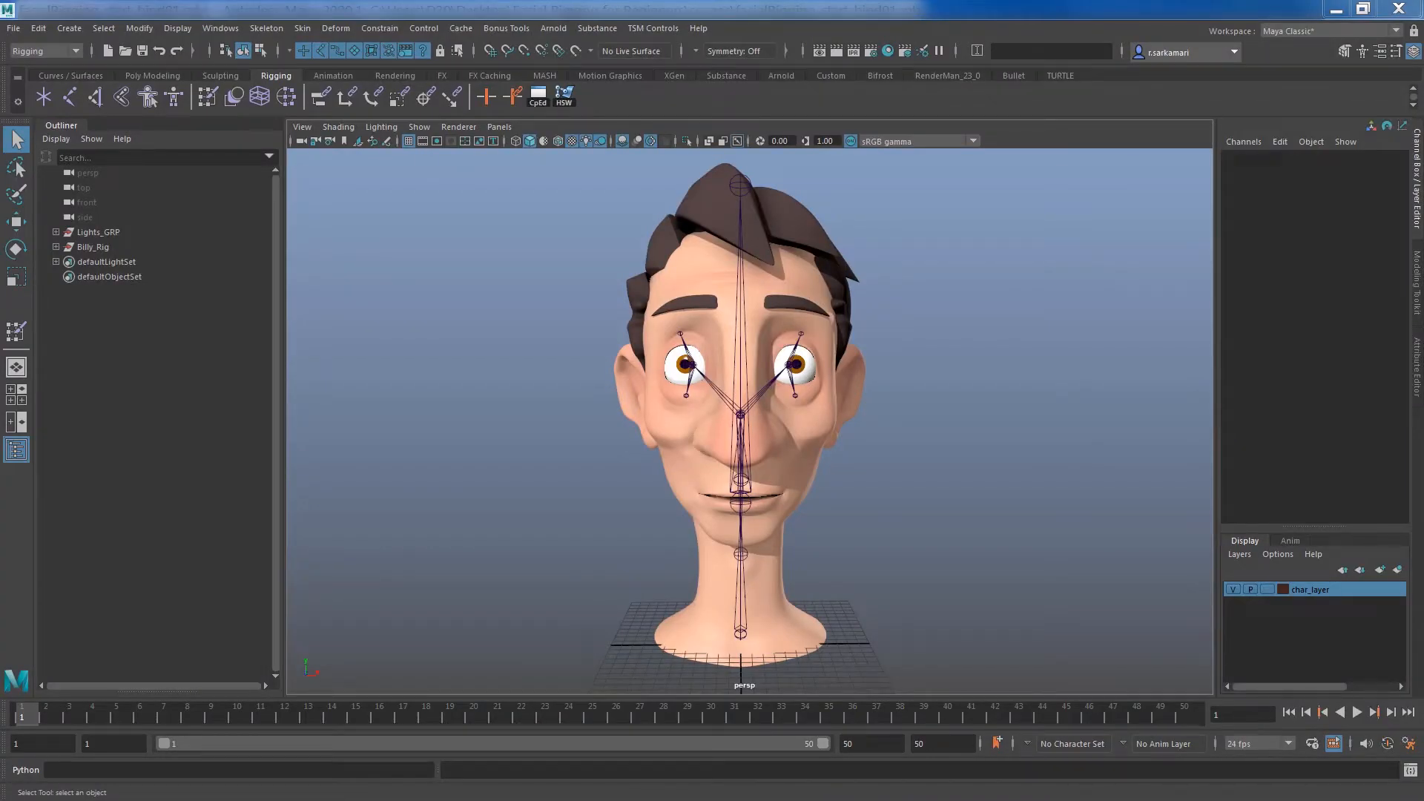
Step: Hide the hair and both eyebrow meshes
{"action": "left_click", "coordinate": [795, 451]}
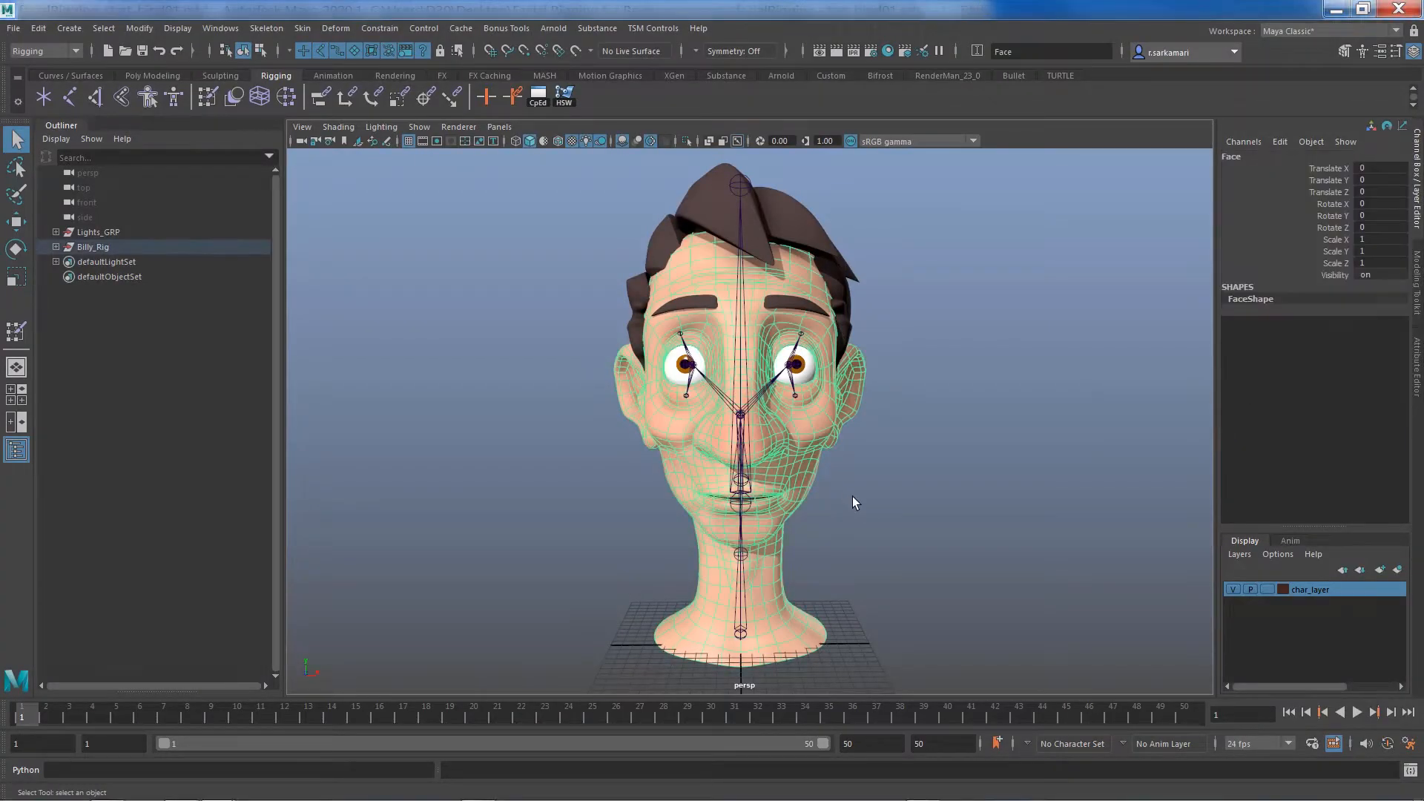
{"action": "left_click", "coordinate": [917, 536]}
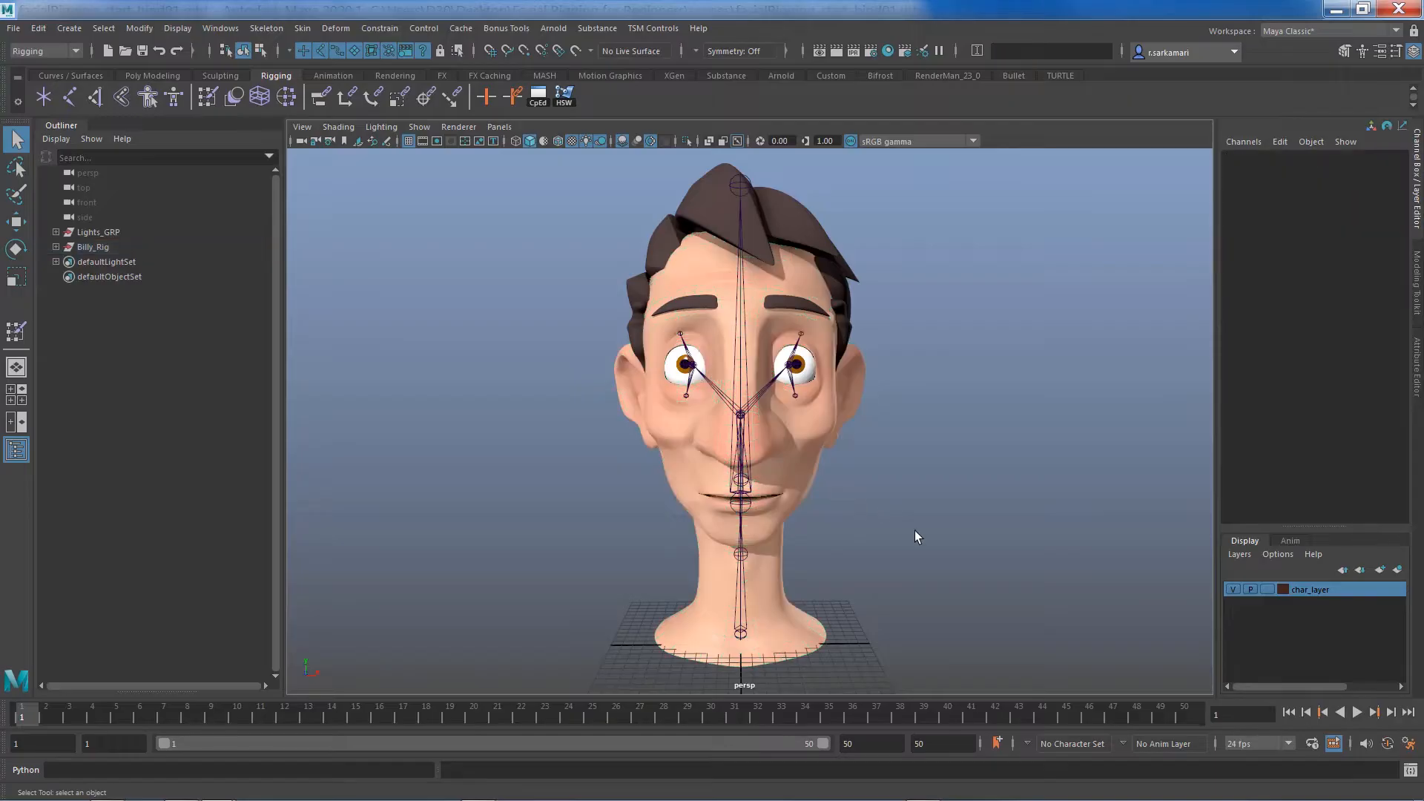
{"action": "left_click", "coordinate": [793, 304]}
{"action": "left_click", "coordinate": [685, 310], "text": "shift"}
{"action": "left_click", "coordinate": [720, 196], "text": "shift"}
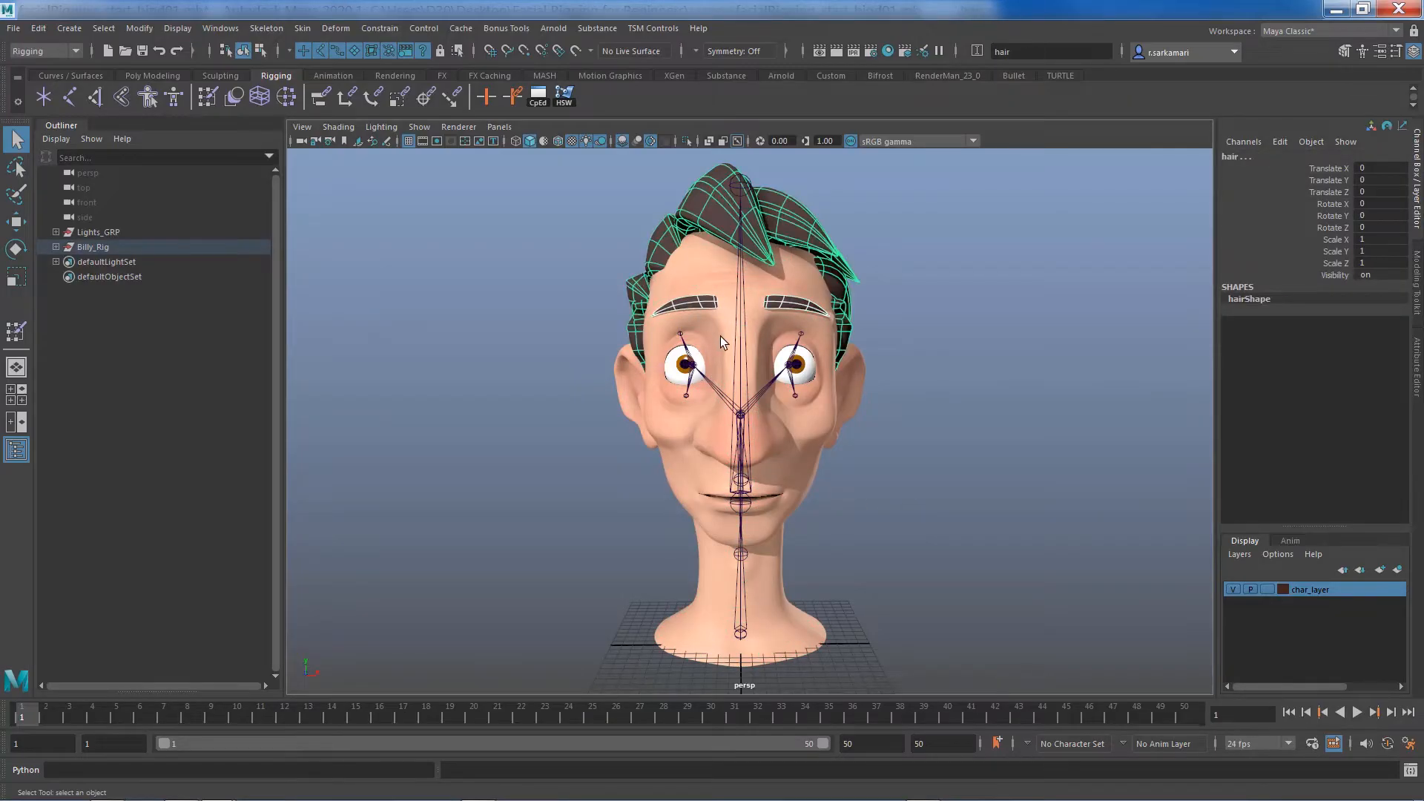
{"action": "key", "text": "h"}
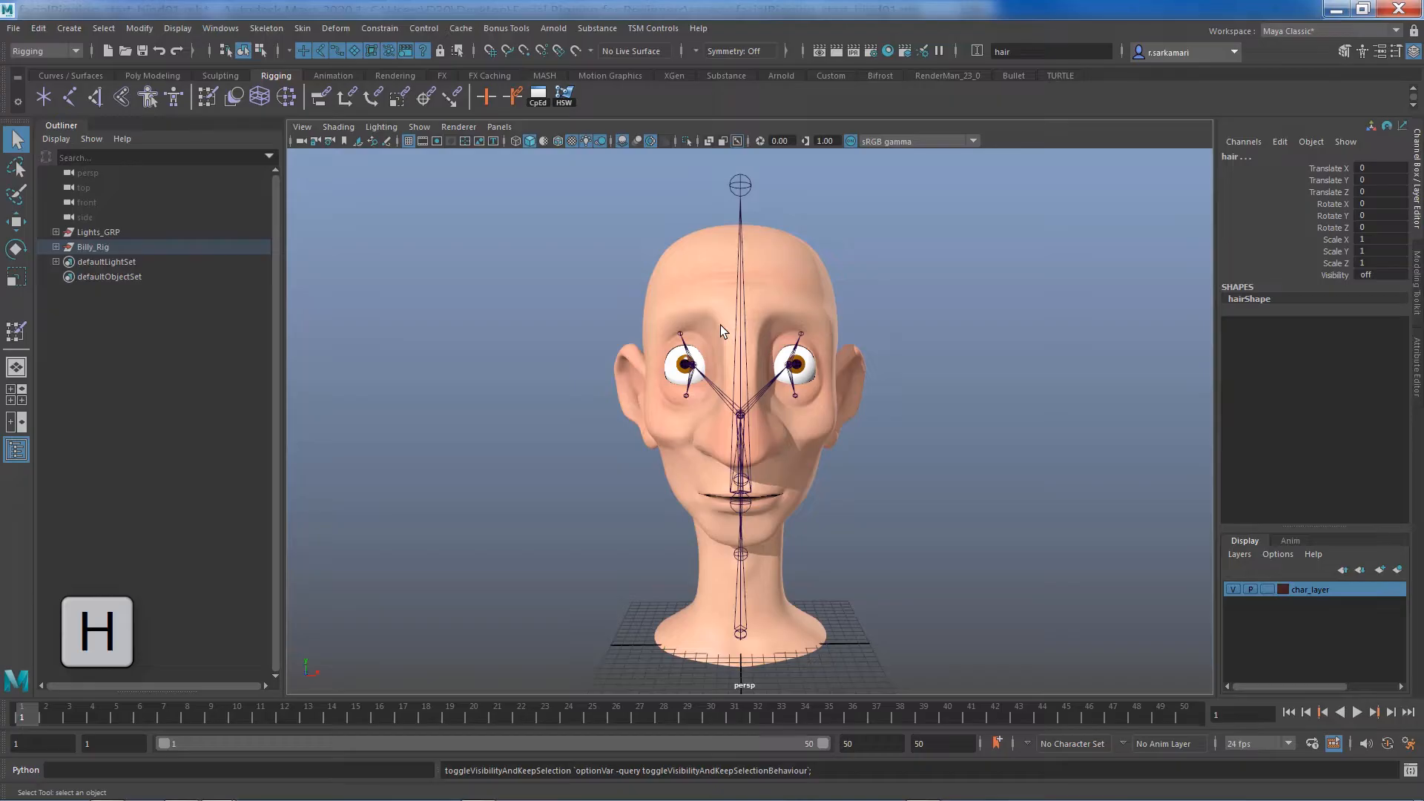
Step: Hide the face mesh
{"action": "left_click_drag", "start_coordinate": [578, 426], "coordinate": [503, 421], "text": "alt"}
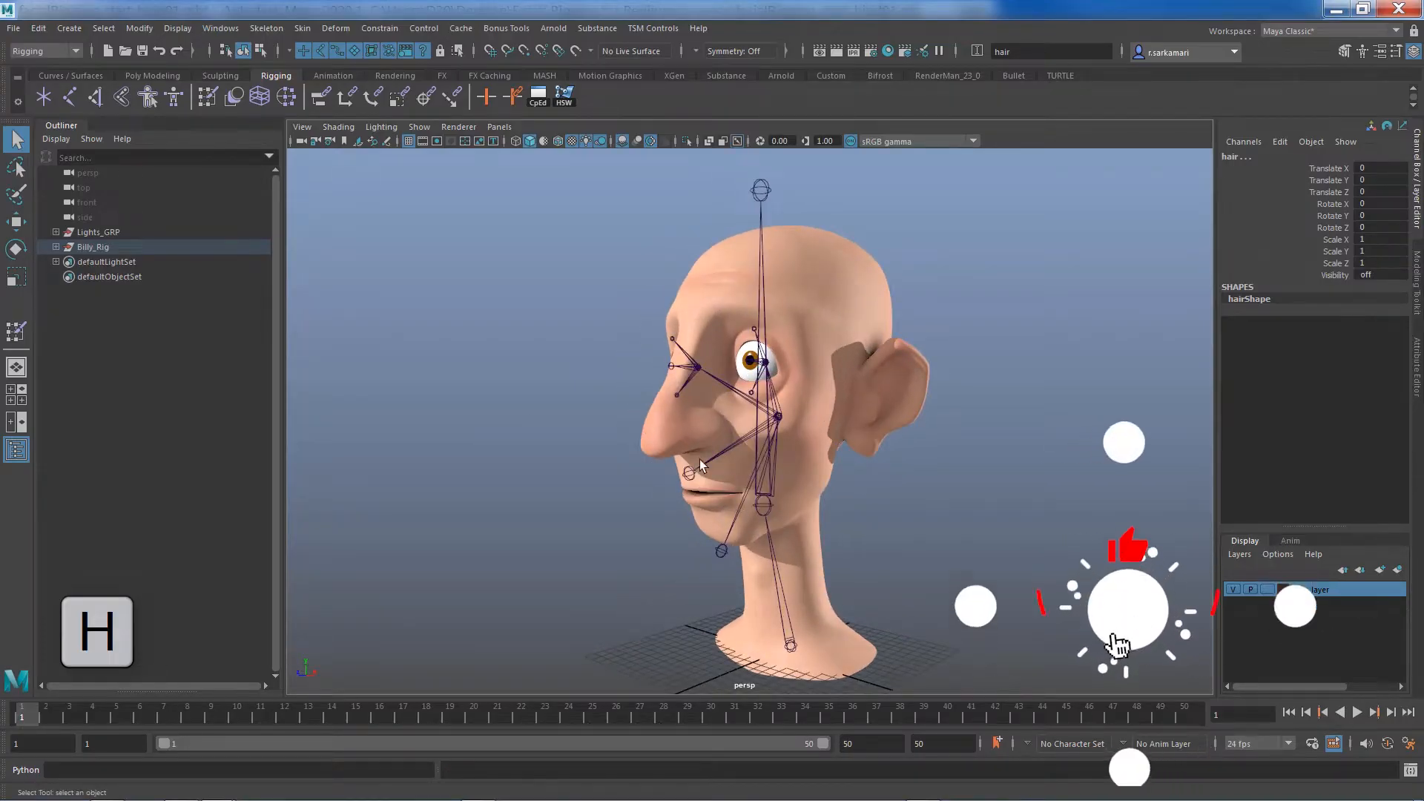
{"action": "left_click", "coordinate": [701, 496]}
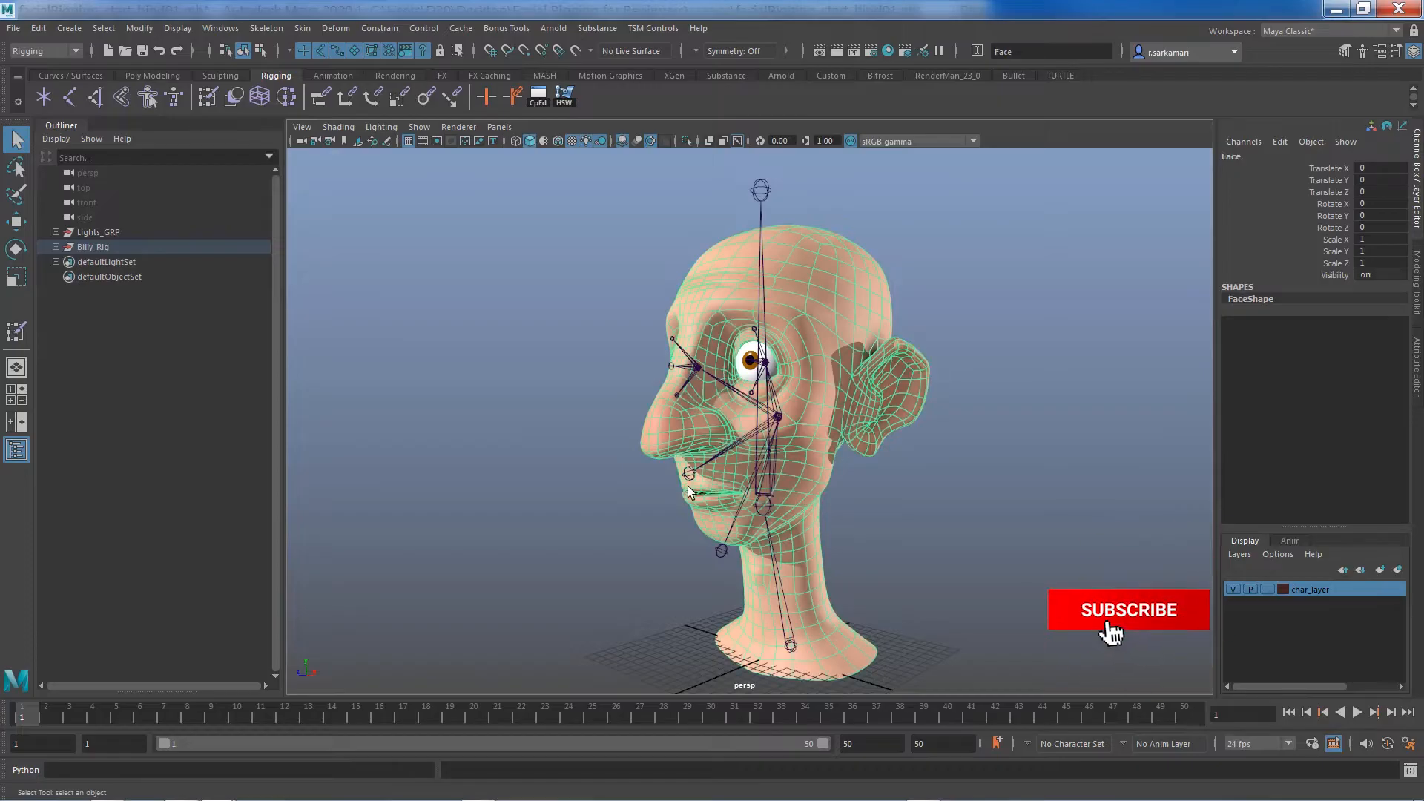
{"action": "key", "text": "h"}
Step: Examine the separate top teeth, bottom teeth and eyeball meshes one at a time
{"action": "right_click_drag", "start_coordinate": [611, 486], "coordinate": [871, 544], "text": "alt"}
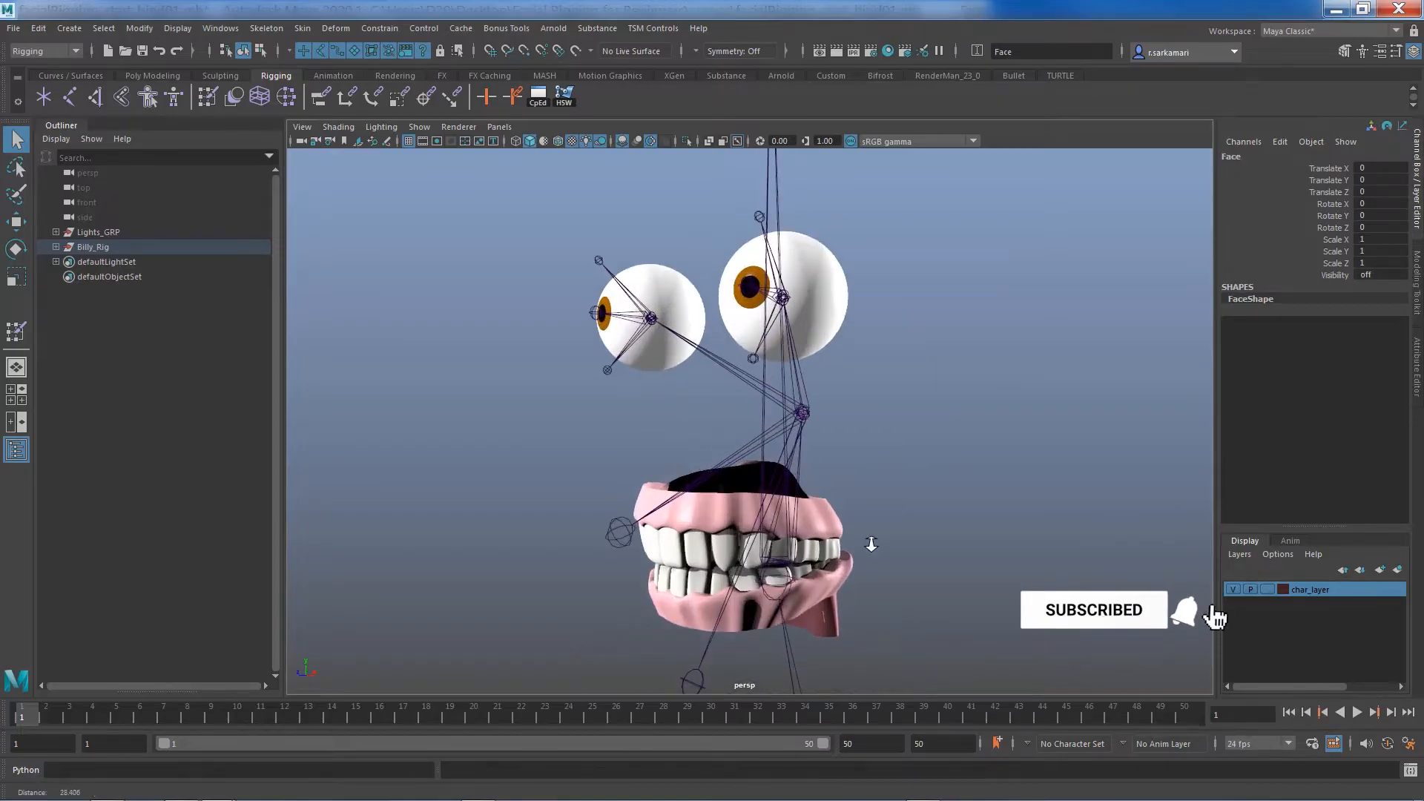
{"action": "middle_click_drag", "start_coordinate": [791, 504], "coordinate": [775, 479], "text": "alt"}
{"action": "left_click", "coordinate": [671, 519]}
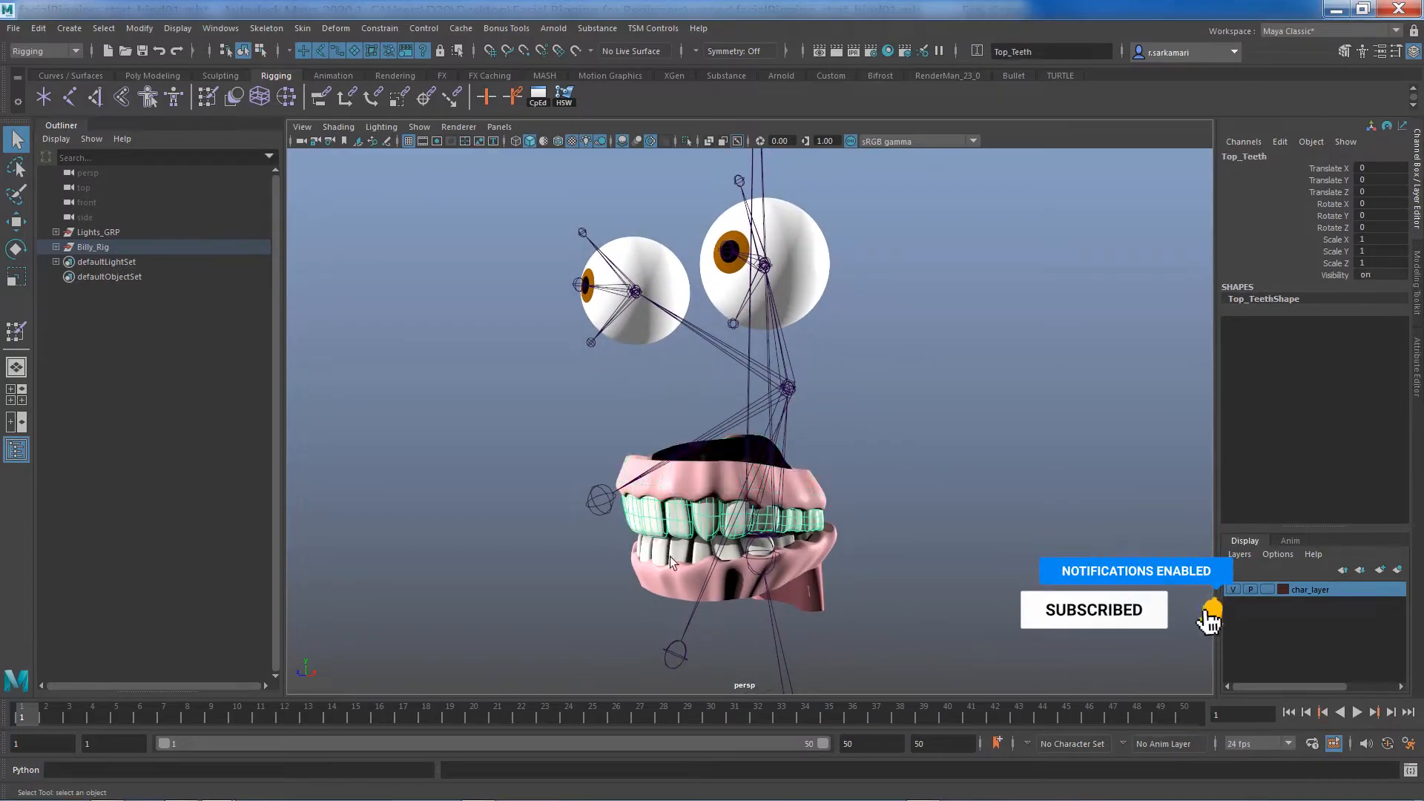
{"action": "left_click", "coordinate": [662, 570]}
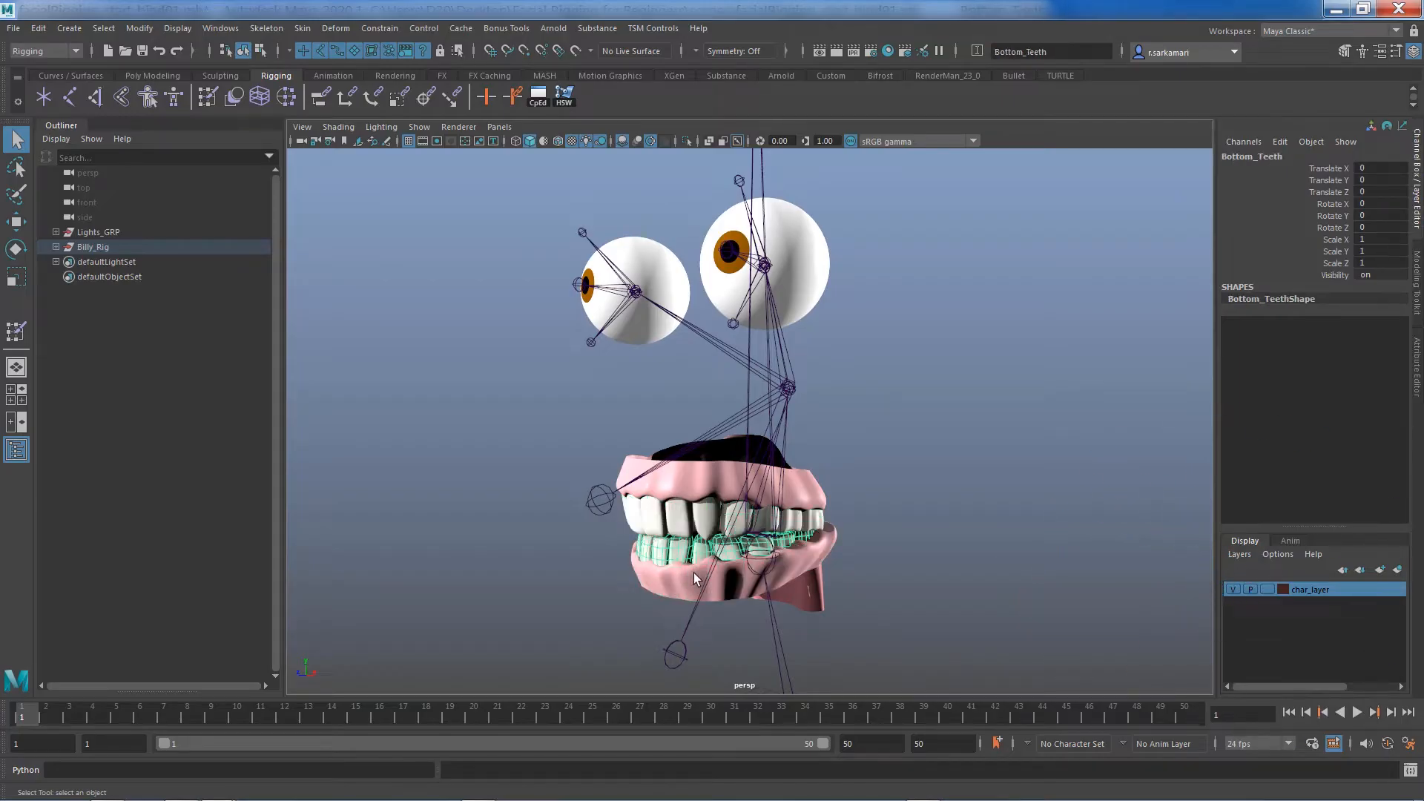
{"action": "left_click", "coordinate": [717, 295]}
{"action": "left_click", "coordinate": [654, 334]}
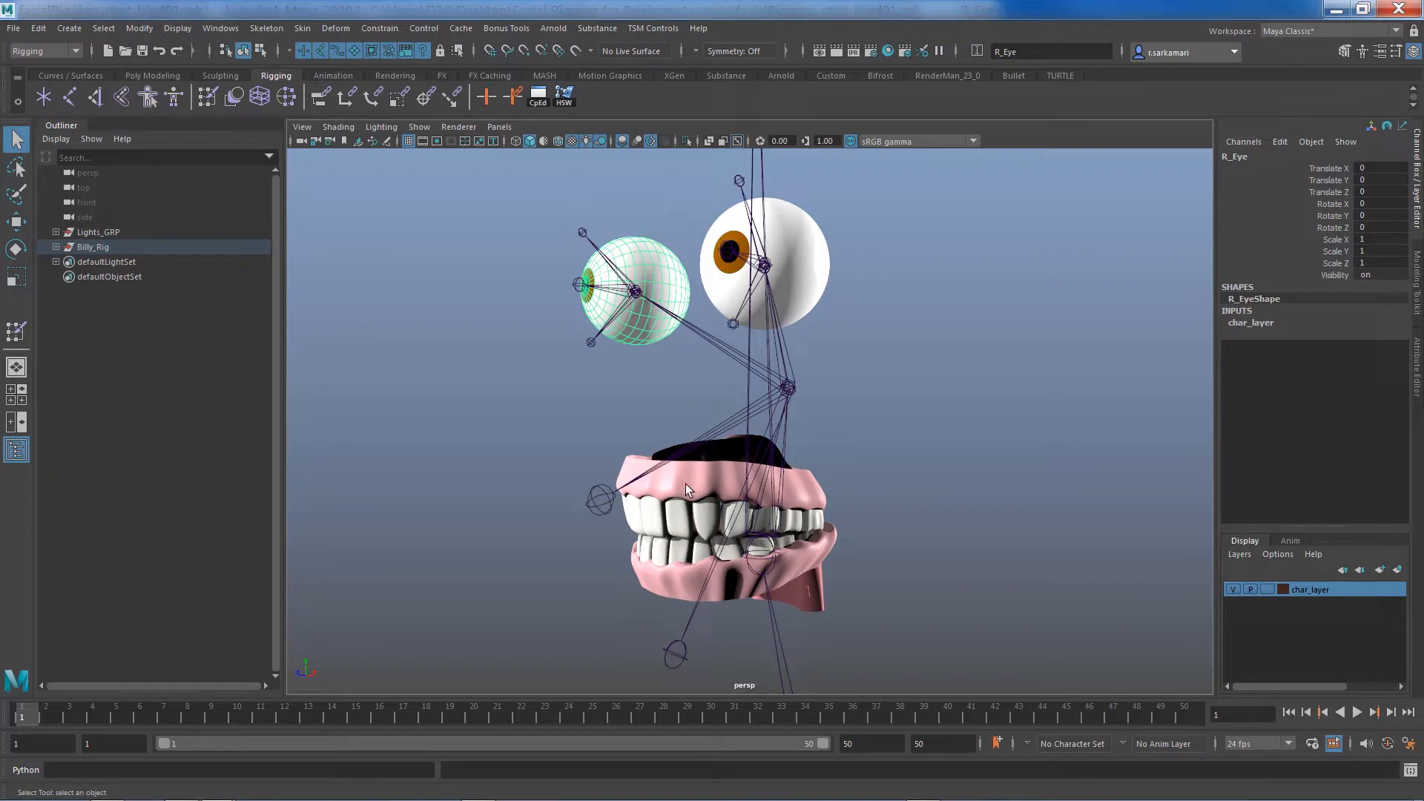
Step: Bind the top teeth and upper gum to the upper jaw joint, using reset Bind Skin options with Selected joints and max influences 2
{"action": "left_click", "coordinate": [680, 523]}
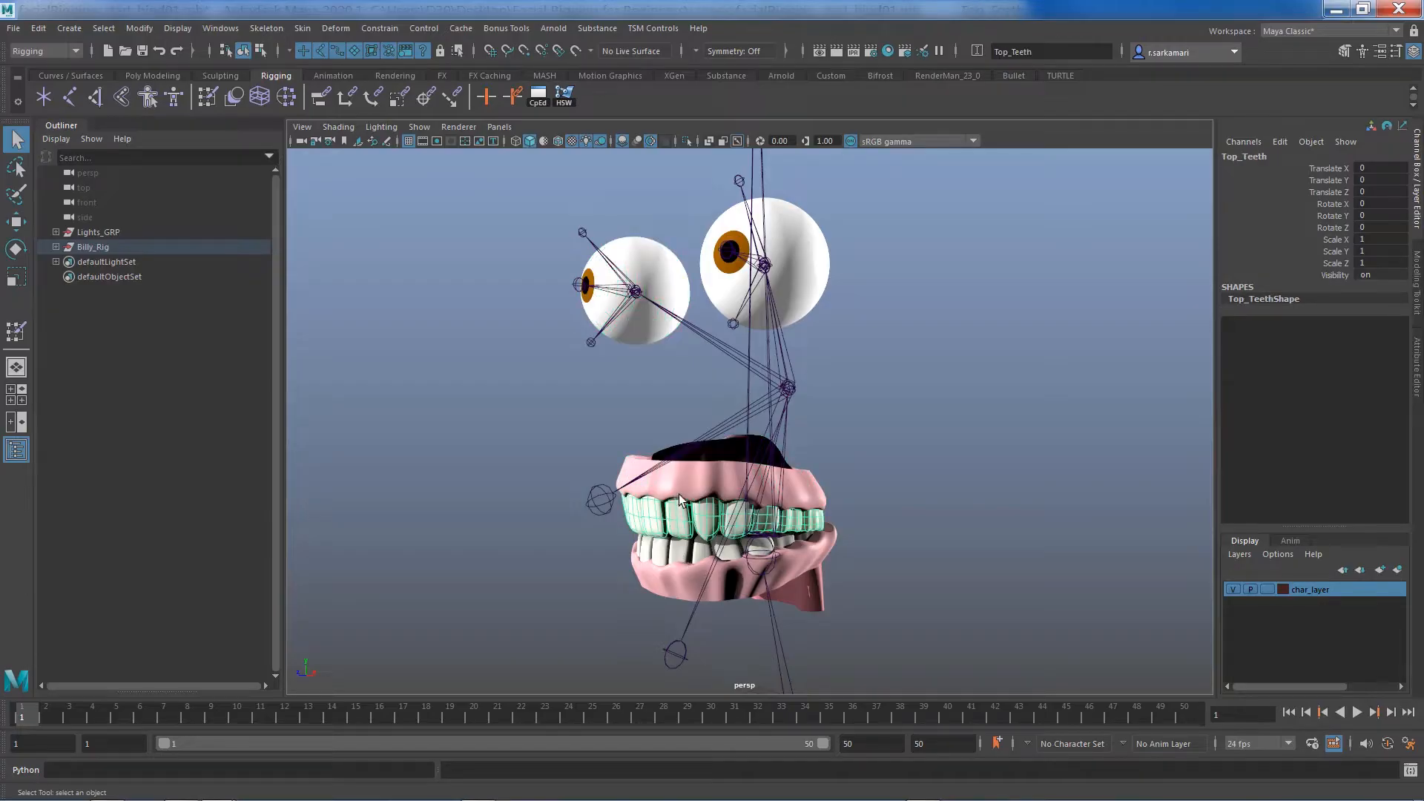
{"action": "left_click", "coordinate": [708, 568], "text": "shift"}
{"action": "left_click", "coordinate": [736, 533]}
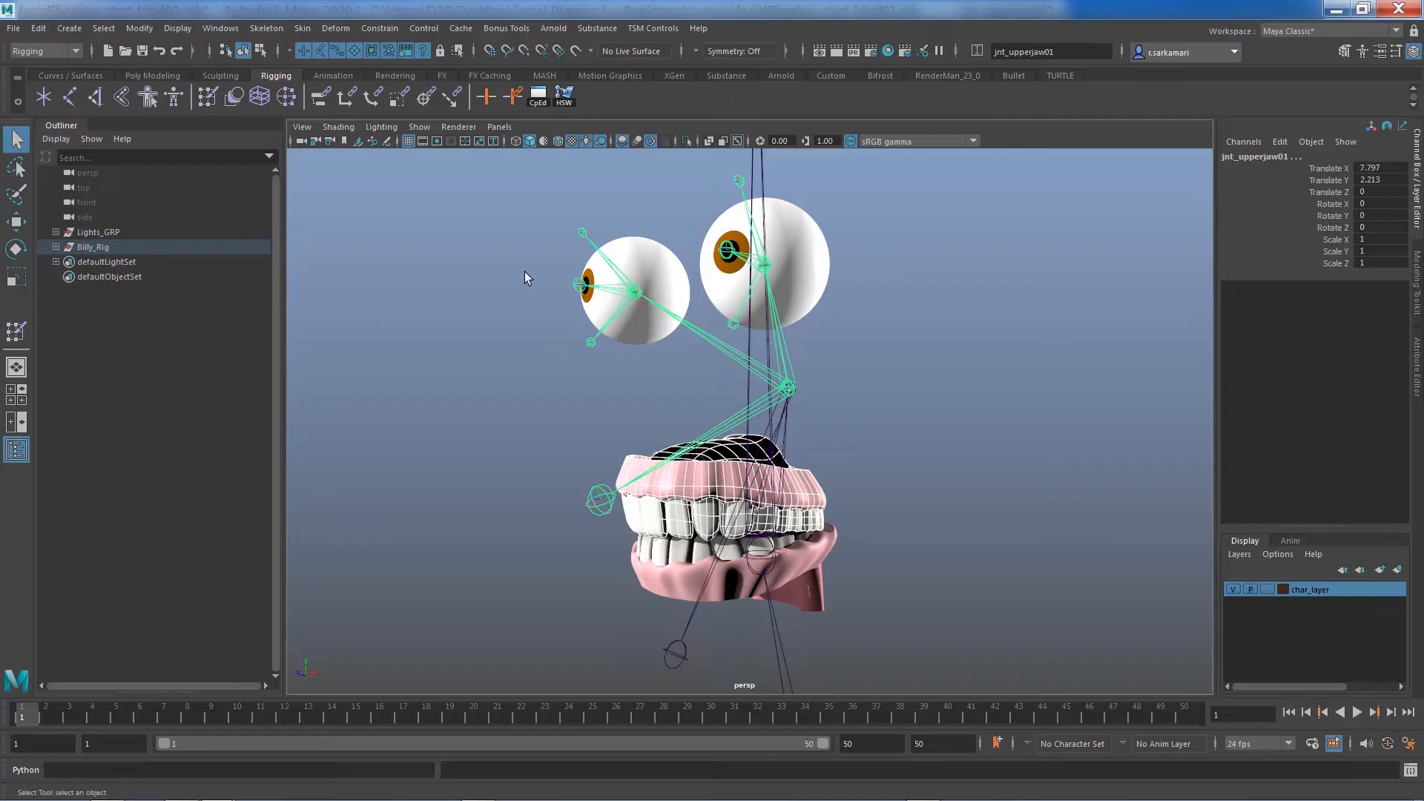
{"action": "left_click", "coordinate": [303, 28]}
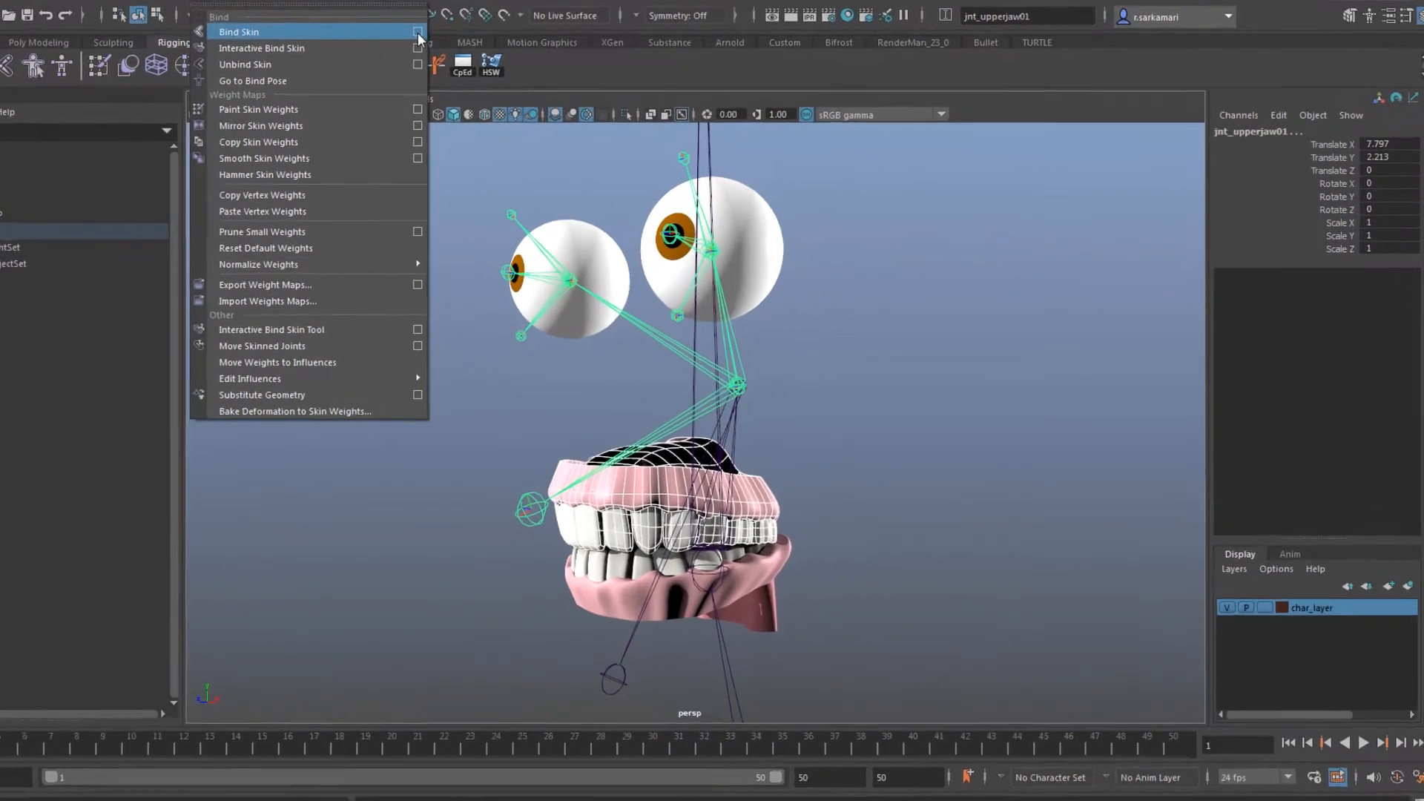
{"action": "left_click", "coordinate": [497, 66]}
{"action": "left_click", "coordinate": [954, 275]}
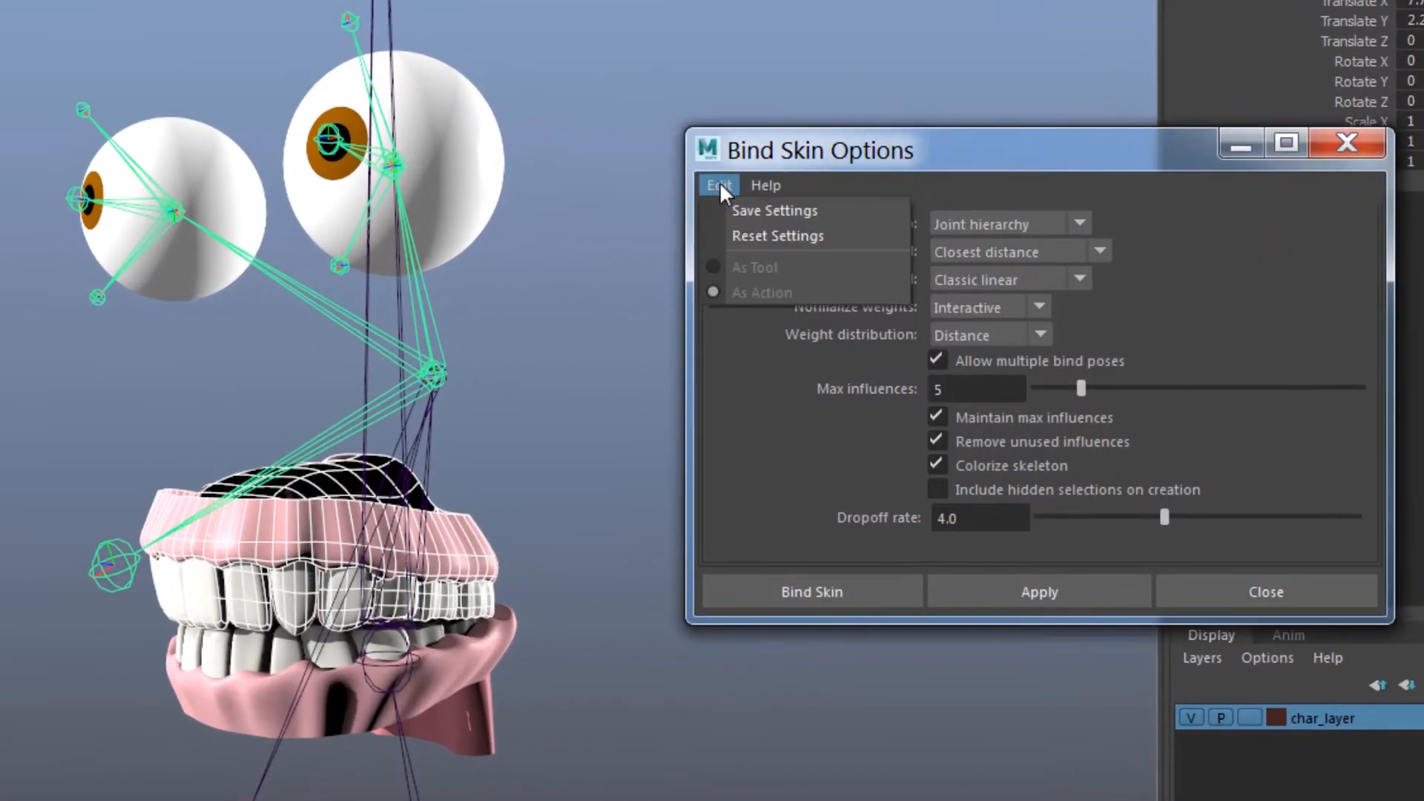
{"action": "left_click", "coordinate": [989, 303]}
{"action": "left_click", "coordinate": [989, 223]}
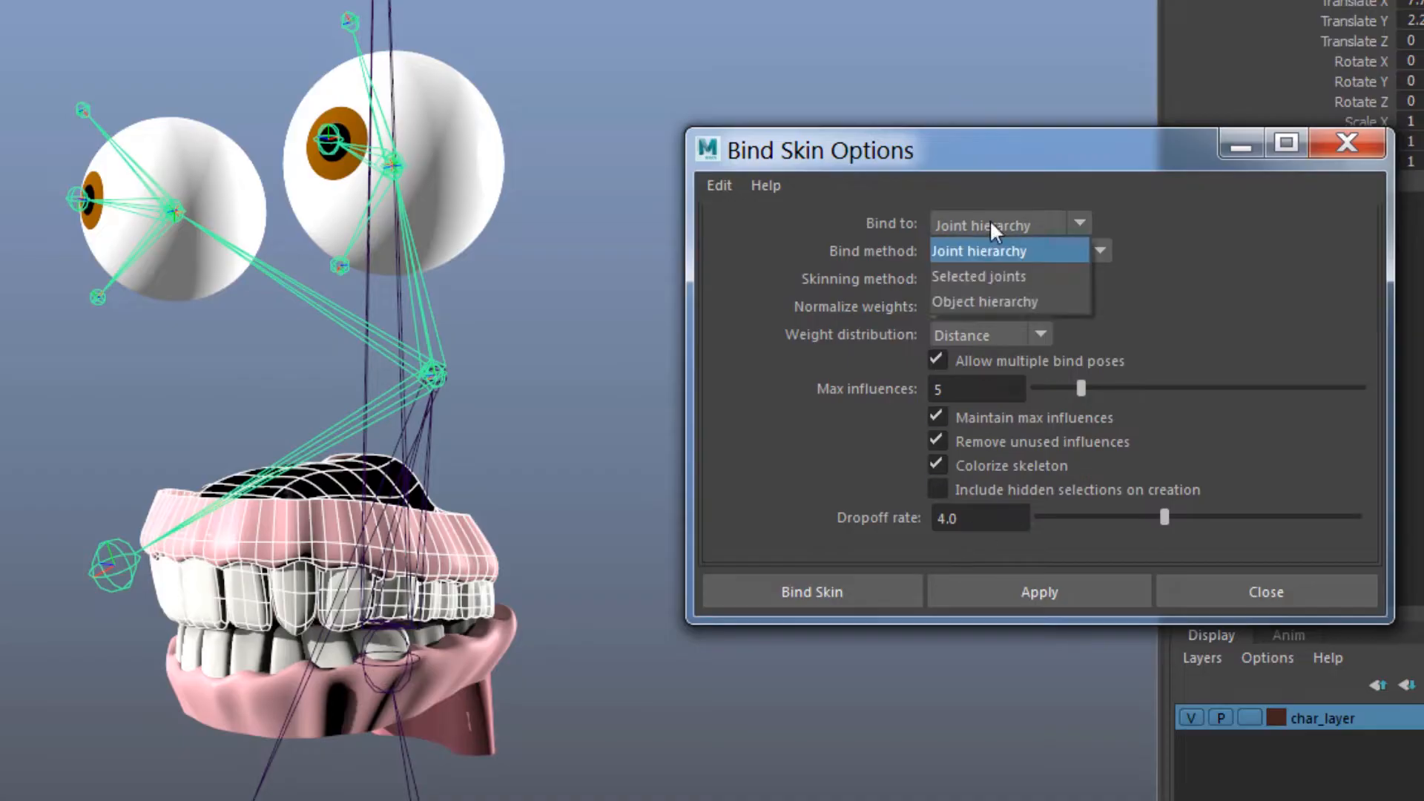
{"action": "left_click", "coordinate": [992, 275]}
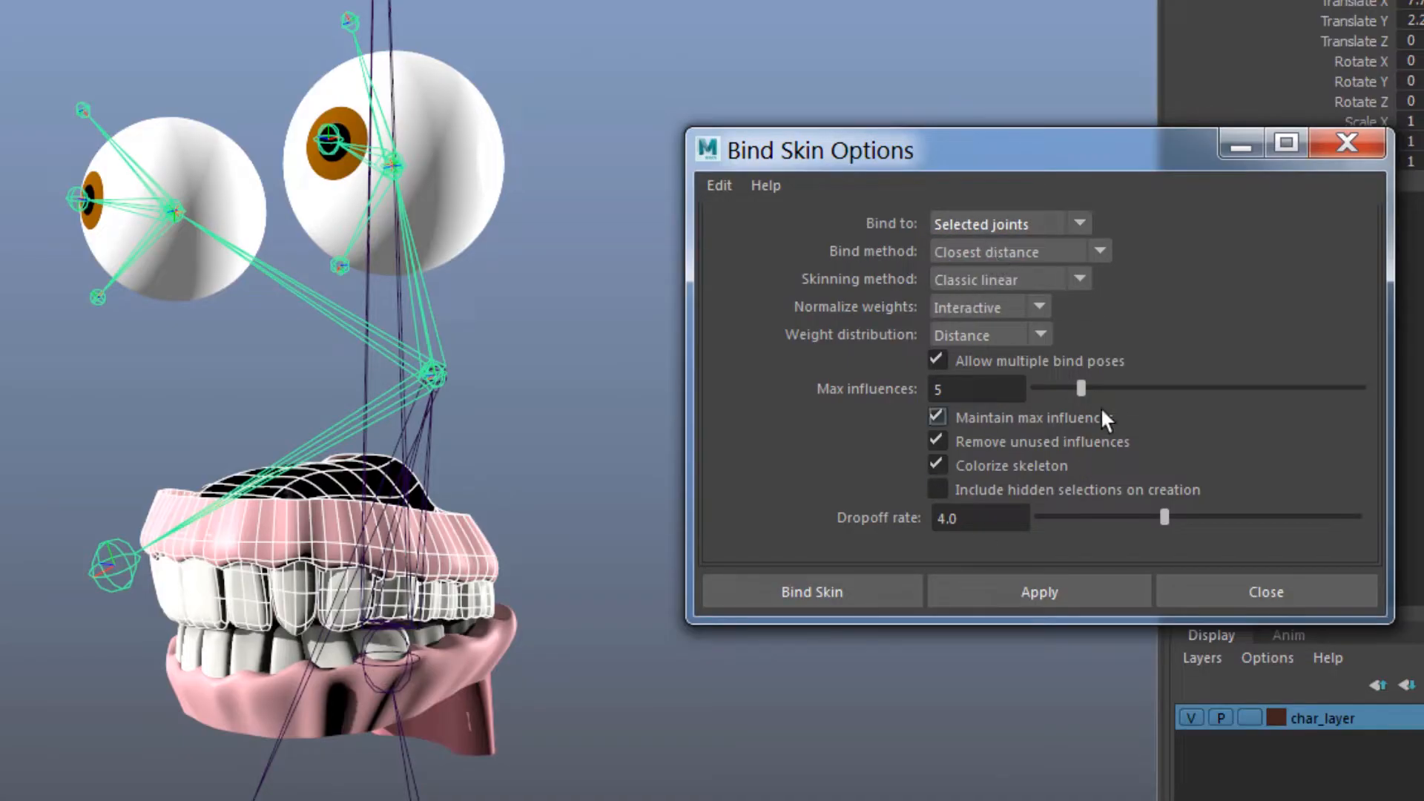
{"action": "double_click", "coordinate": [949, 393]}
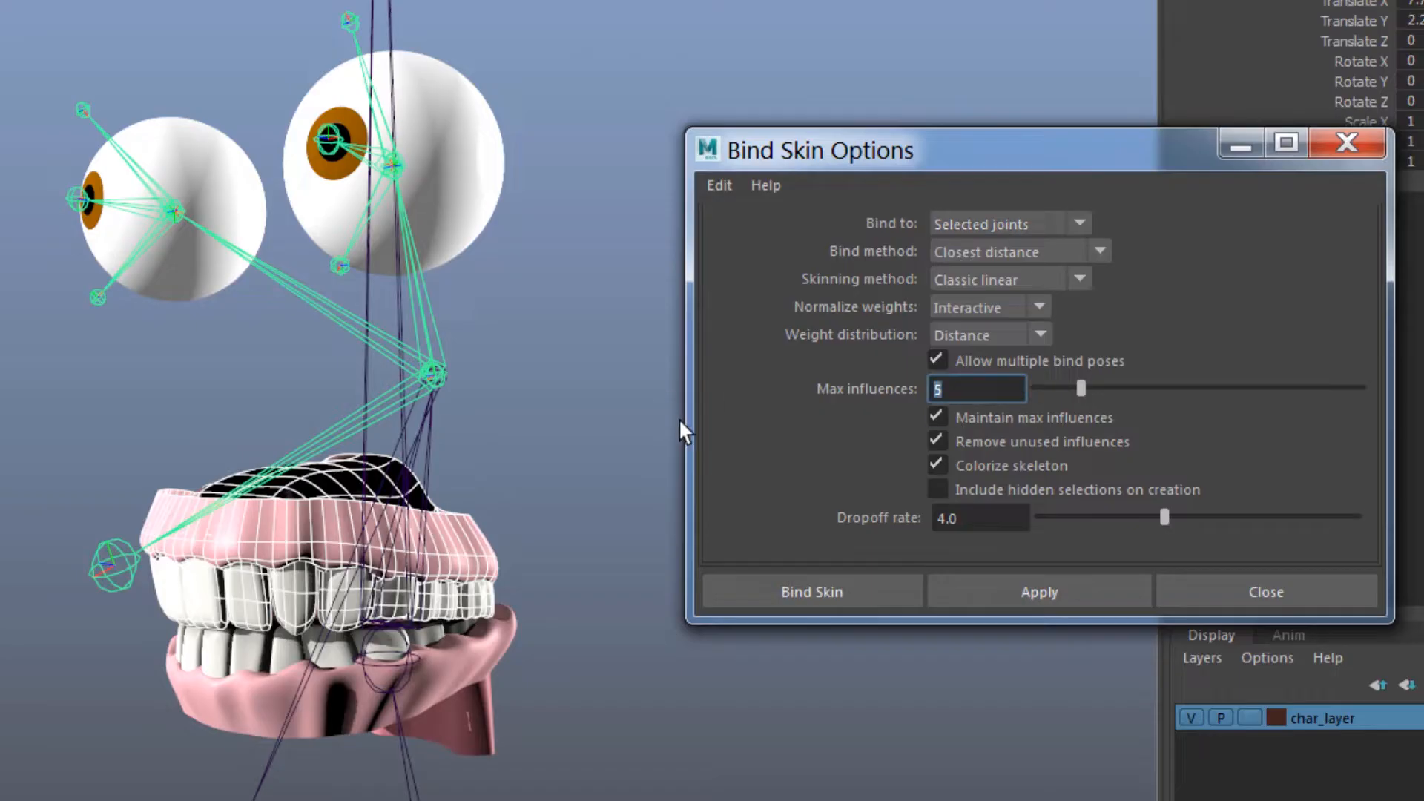
{"action": "type", "text": "2"}
Step: Test the upper mouth binding by rotating the upper jaw joint, and undo the rotation
{"action": "left_click", "coordinate": [298, 443]}
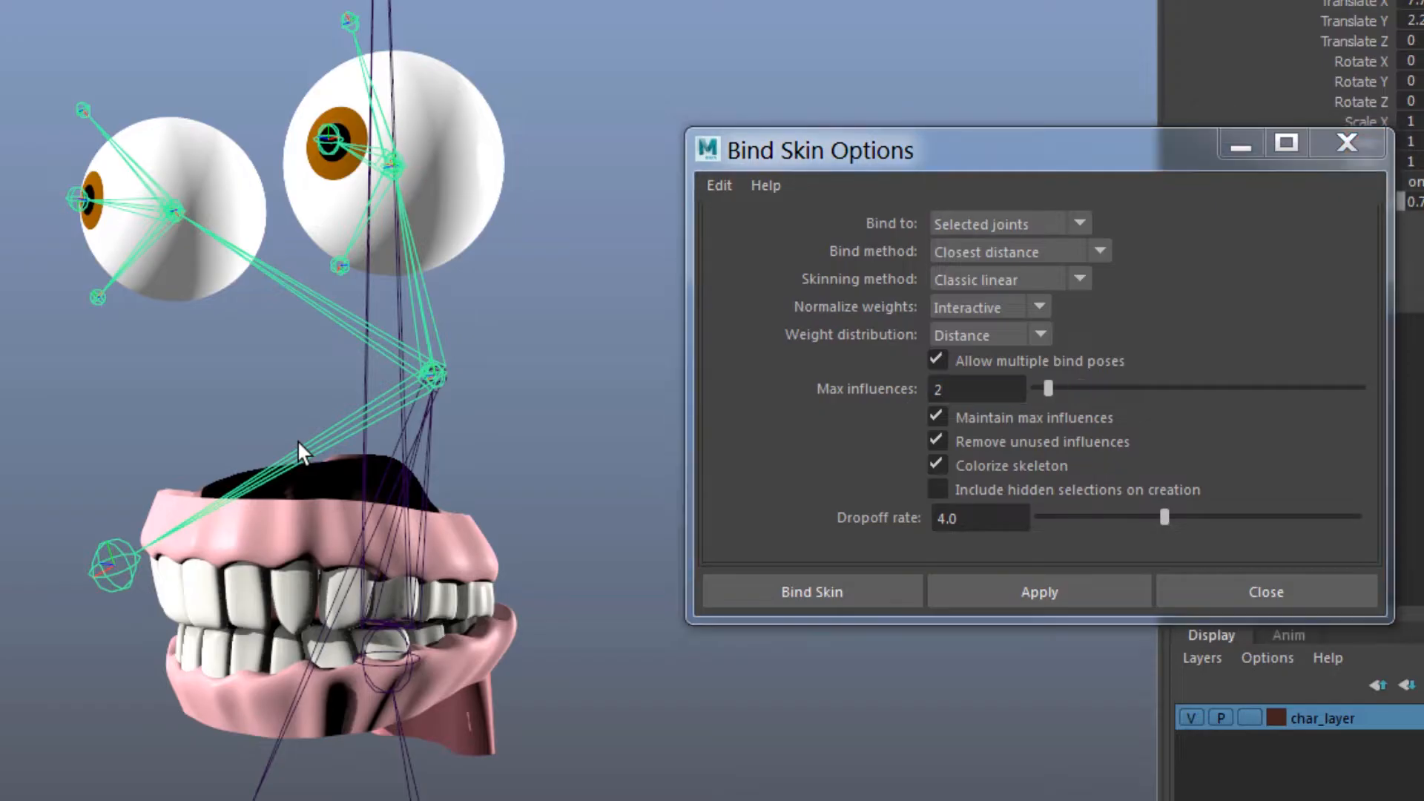
{"action": "key", "text": "e"}
{"action": "left_click_drag", "start_coordinate": [350, 355], "coordinate": [371, 313]}
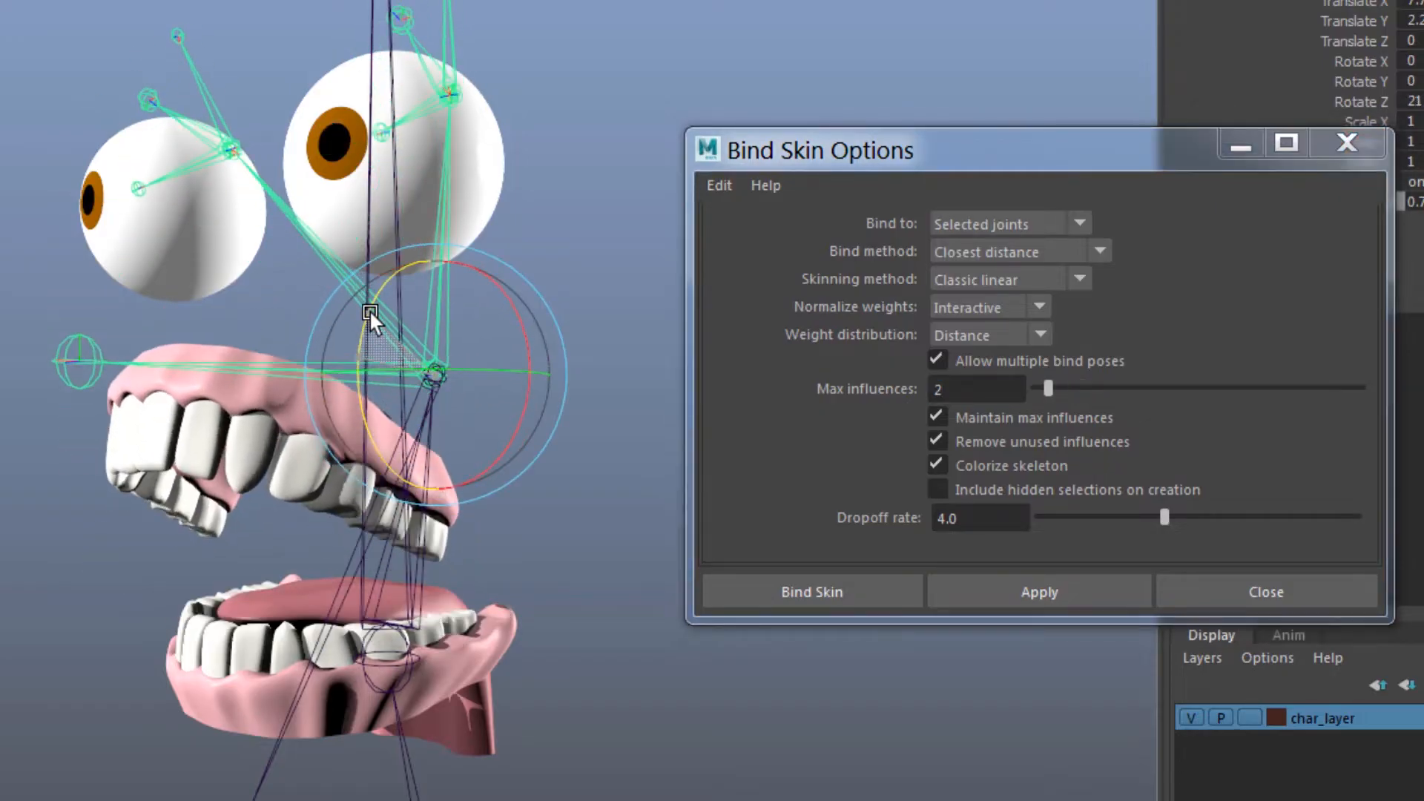
{"action": "key", "text": "ctrl+z"}
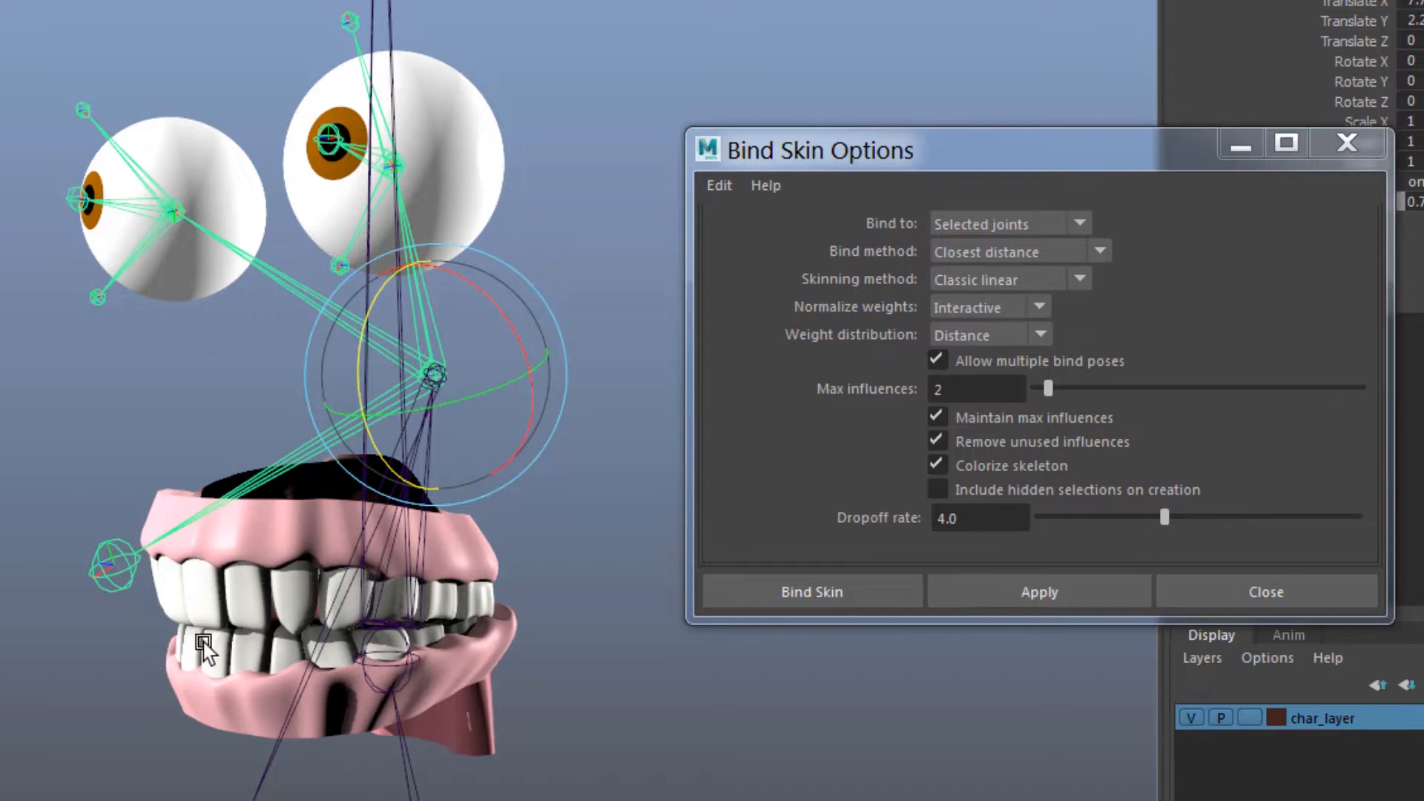
Step: Bind the bottom teeth and lower gum to the lower jaw joint with the same skin options
{"action": "left_click", "coordinate": [204, 672]}
{"action": "key", "text": "q"}
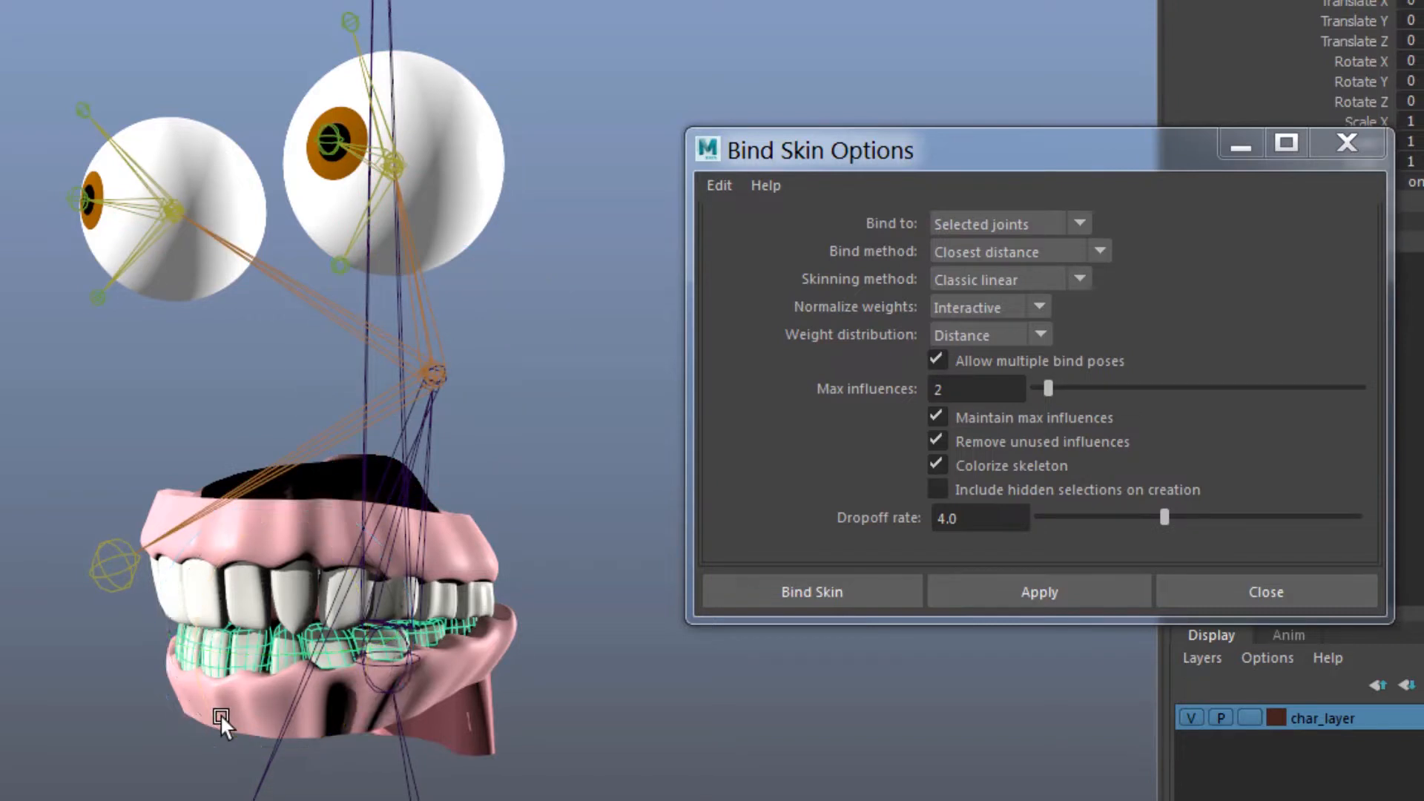
{"action": "left_click", "coordinate": [221, 718], "text": "shift"}
{"action": "left_click", "coordinate": [269, 755], "text": "shift"}
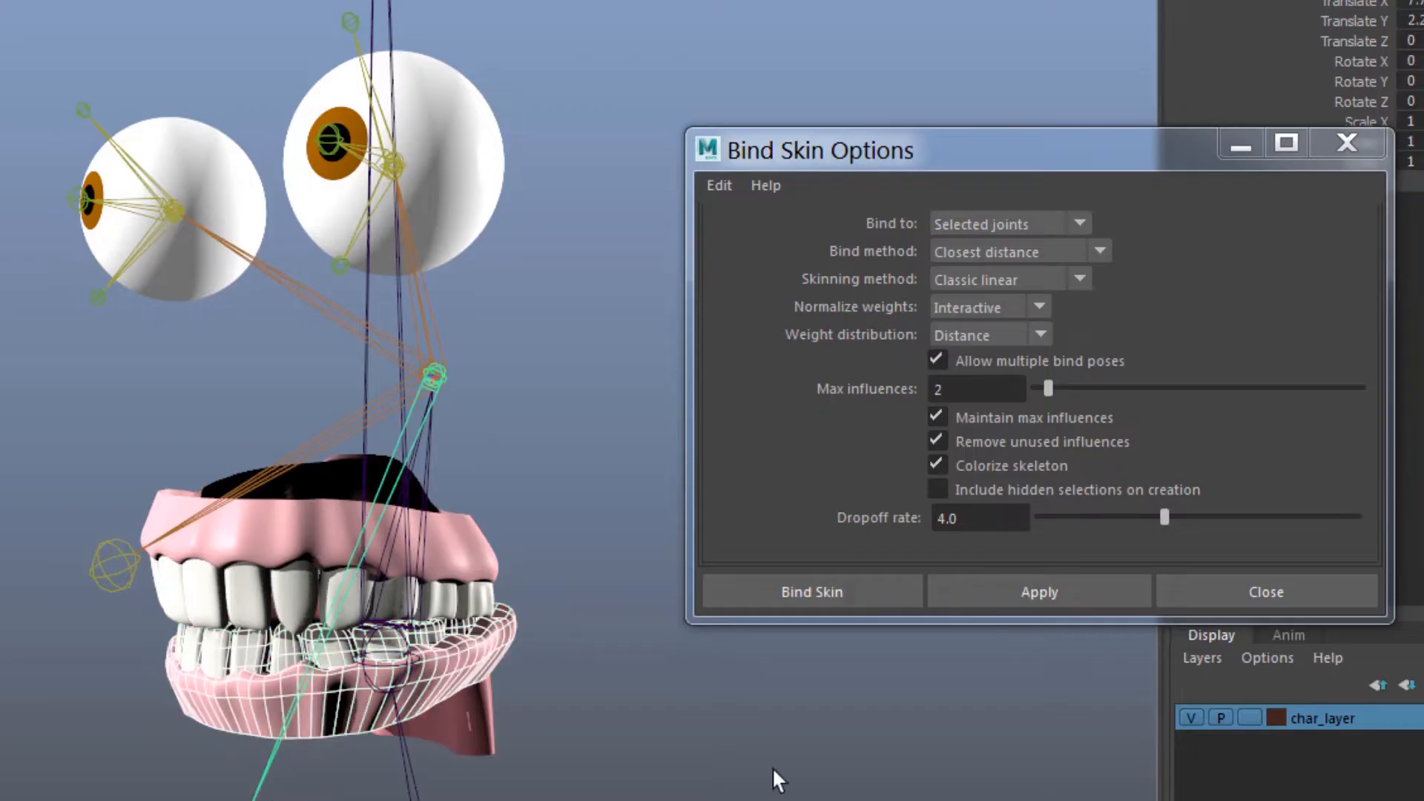
{"action": "left_click", "coordinate": [1012, 599]}
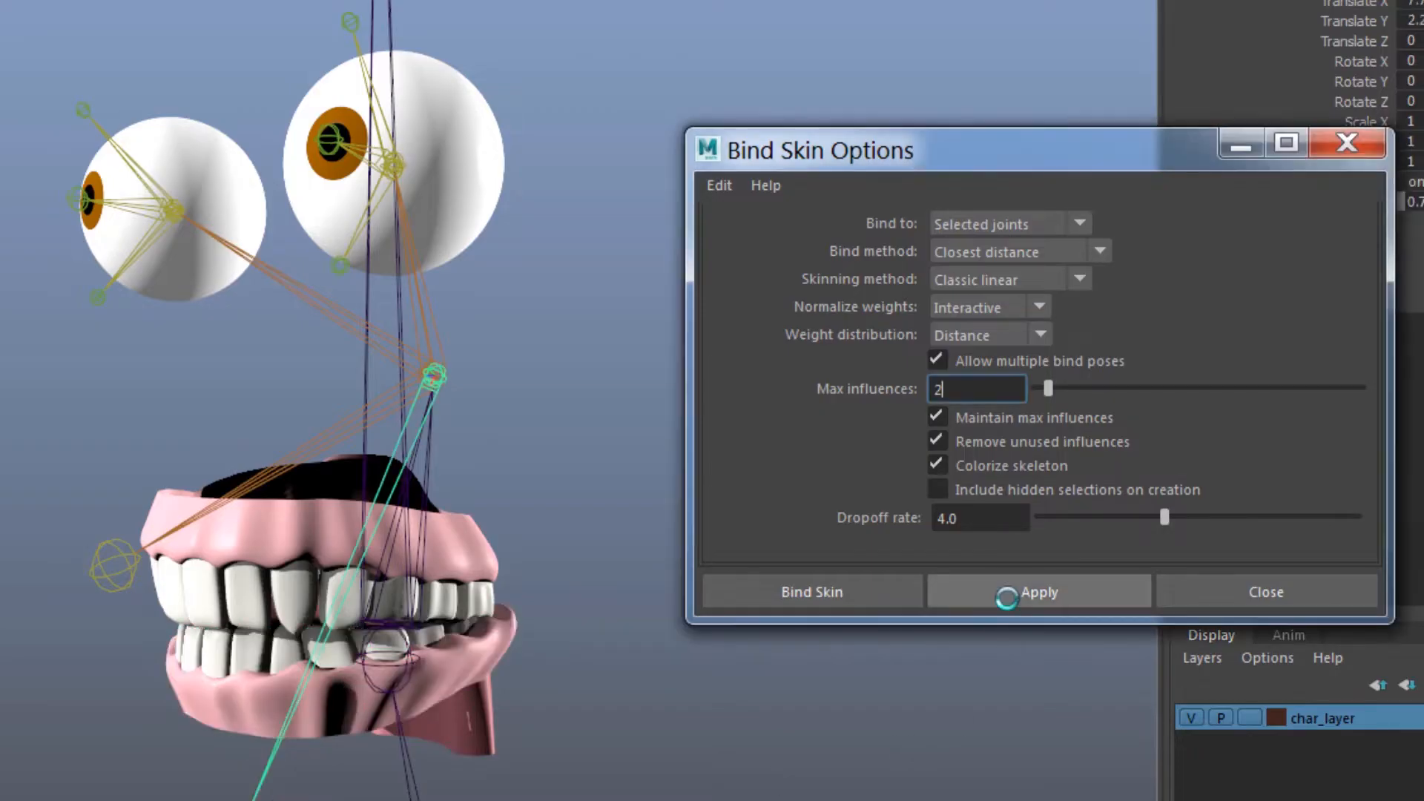
Step: Unhide the Face mesh inside the Char_model group
{"action": "middle_click_drag", "start_coordinate": [305, 344], "coordinate": [258, 482], "text": "alt"}
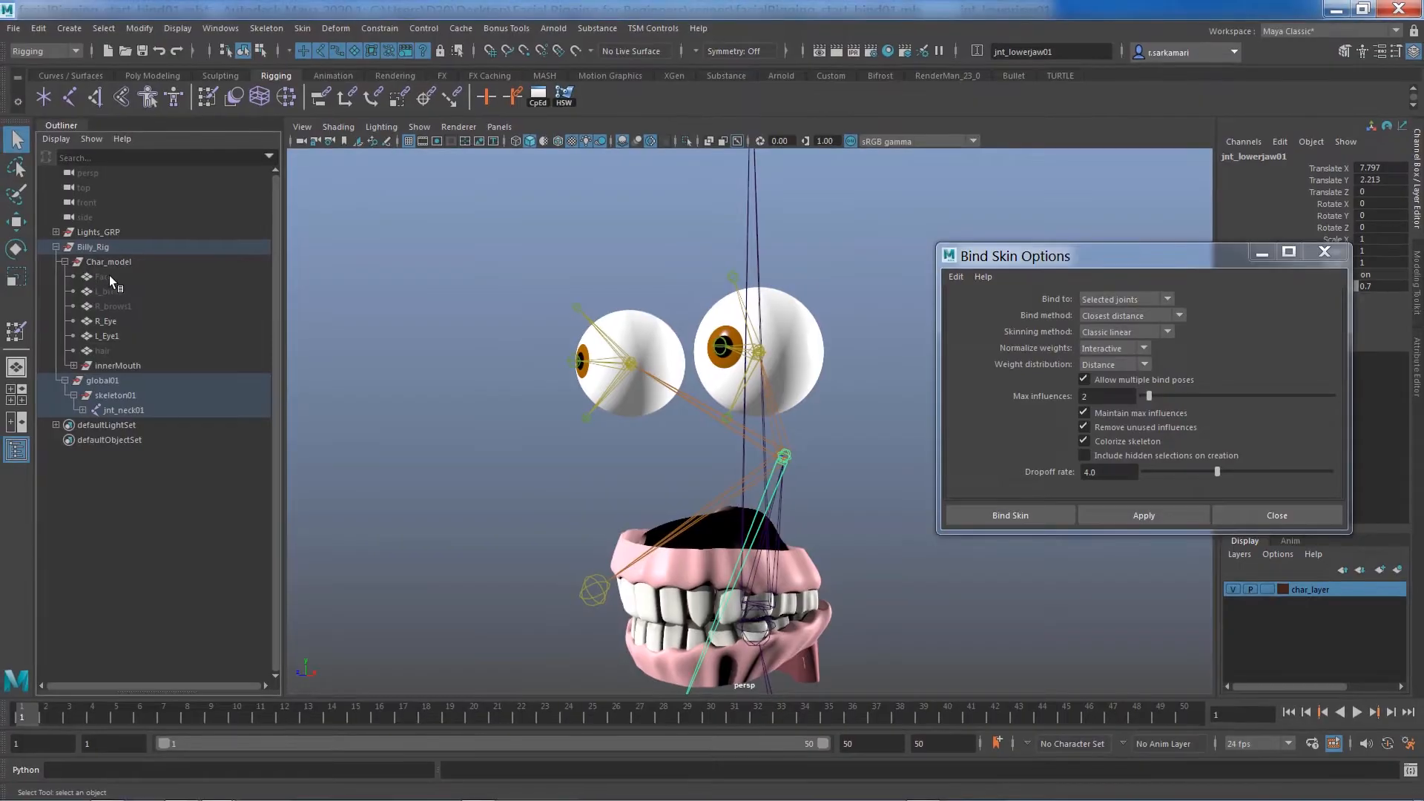
{"action": "left_click", "coordinate": [110, 277]}
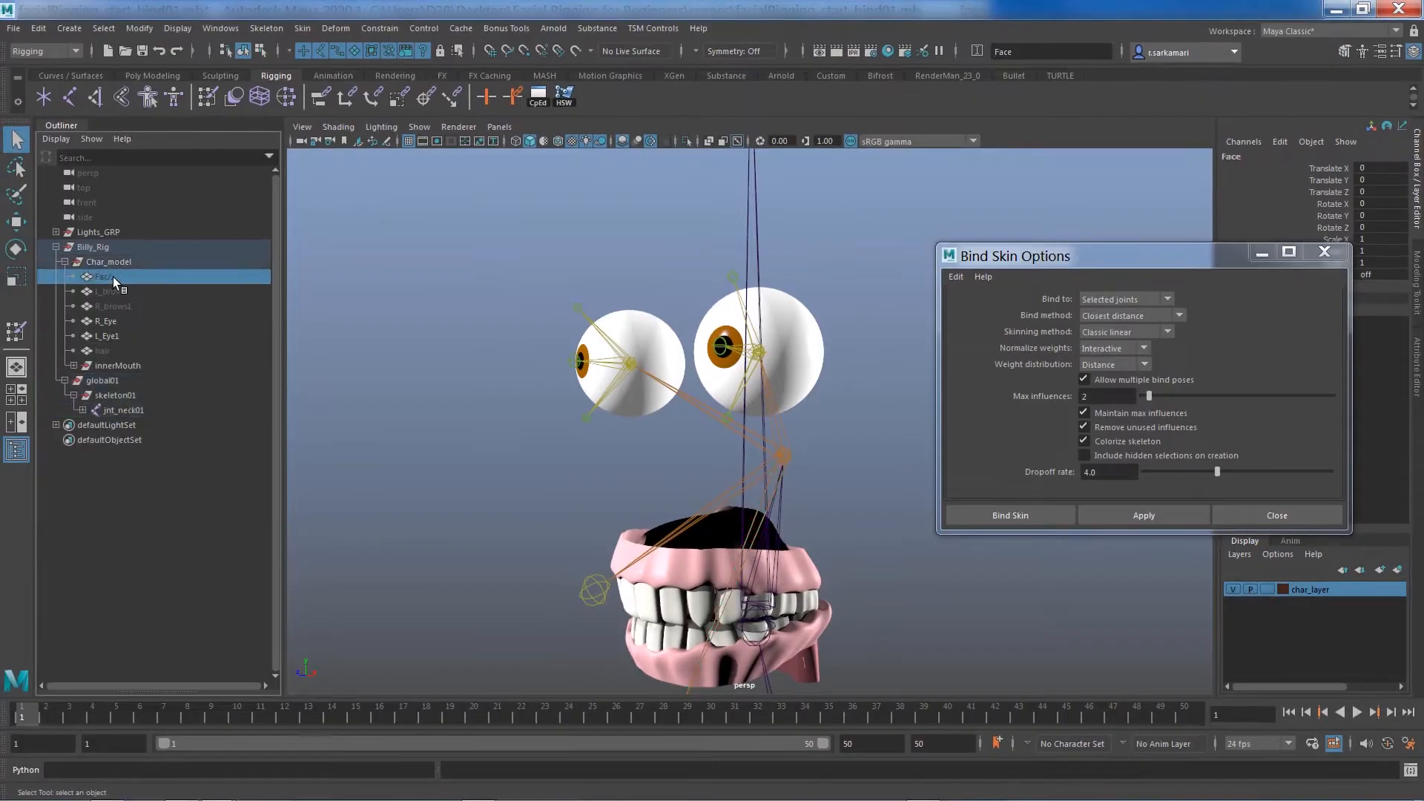
{"action": "key", "text": "shift+h"}
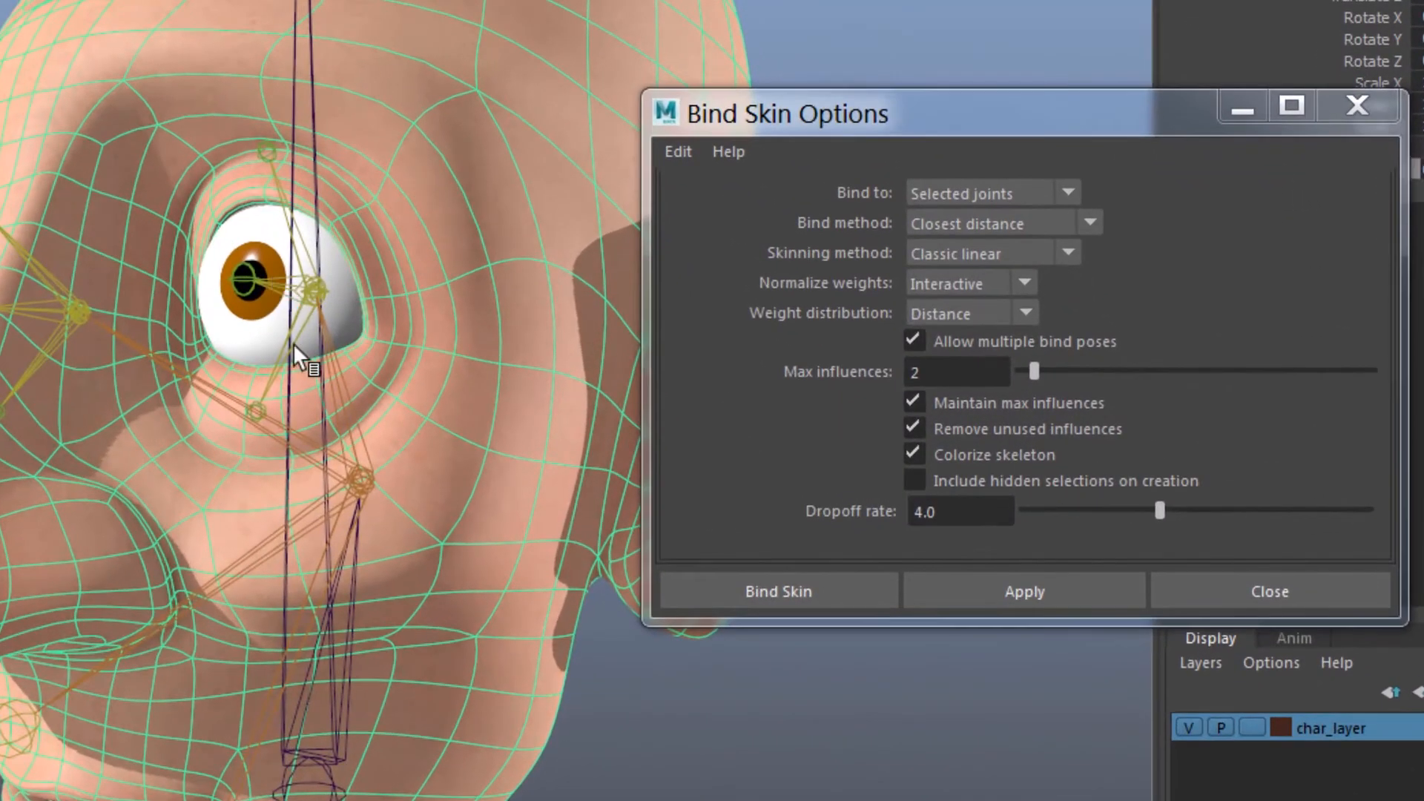
Step: Bind the character's left eyeball to the left eye joint with the same skin options
{"action": "left_click", "coordinate": [294, 349]}
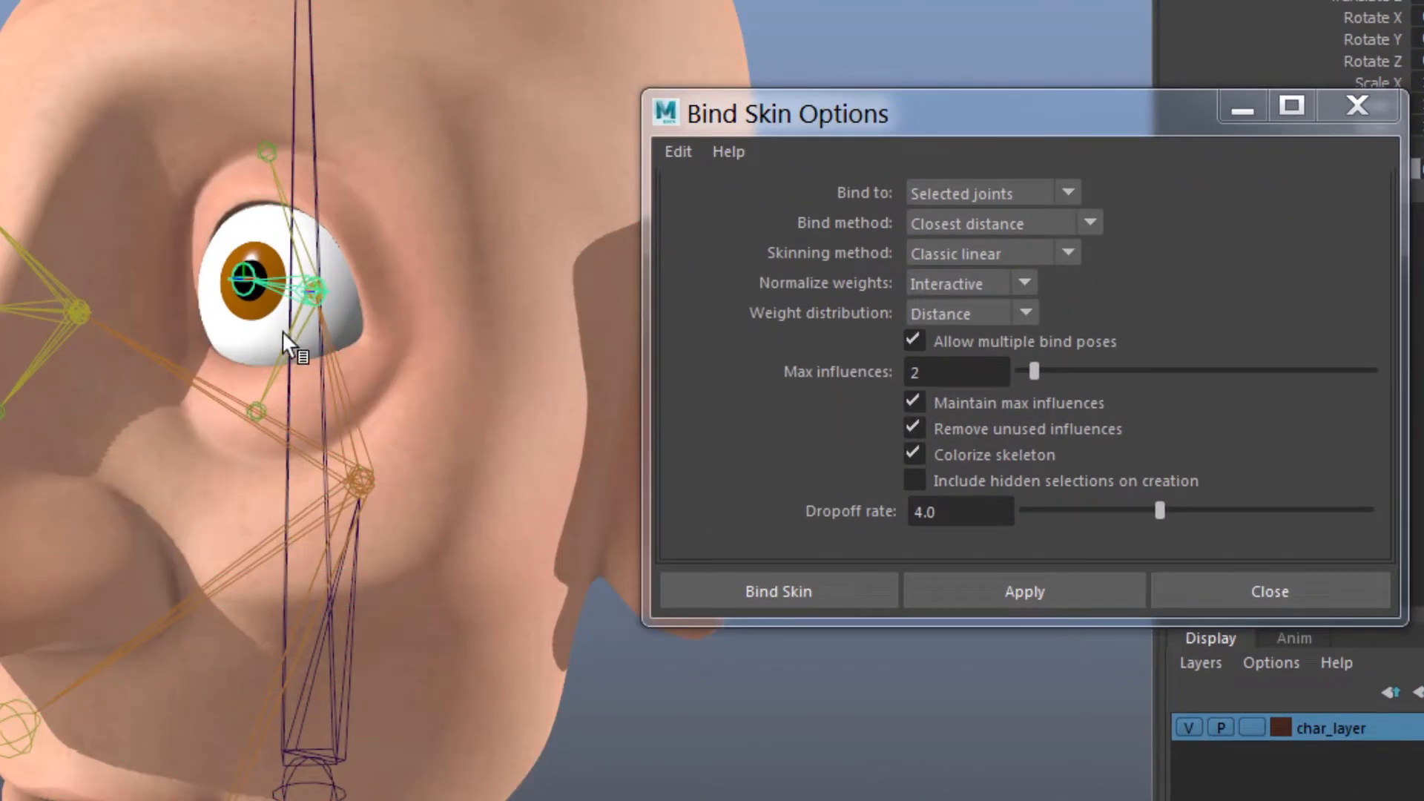
{"action": "left_click", "coordinate": [237, 325], "text": "shift"}
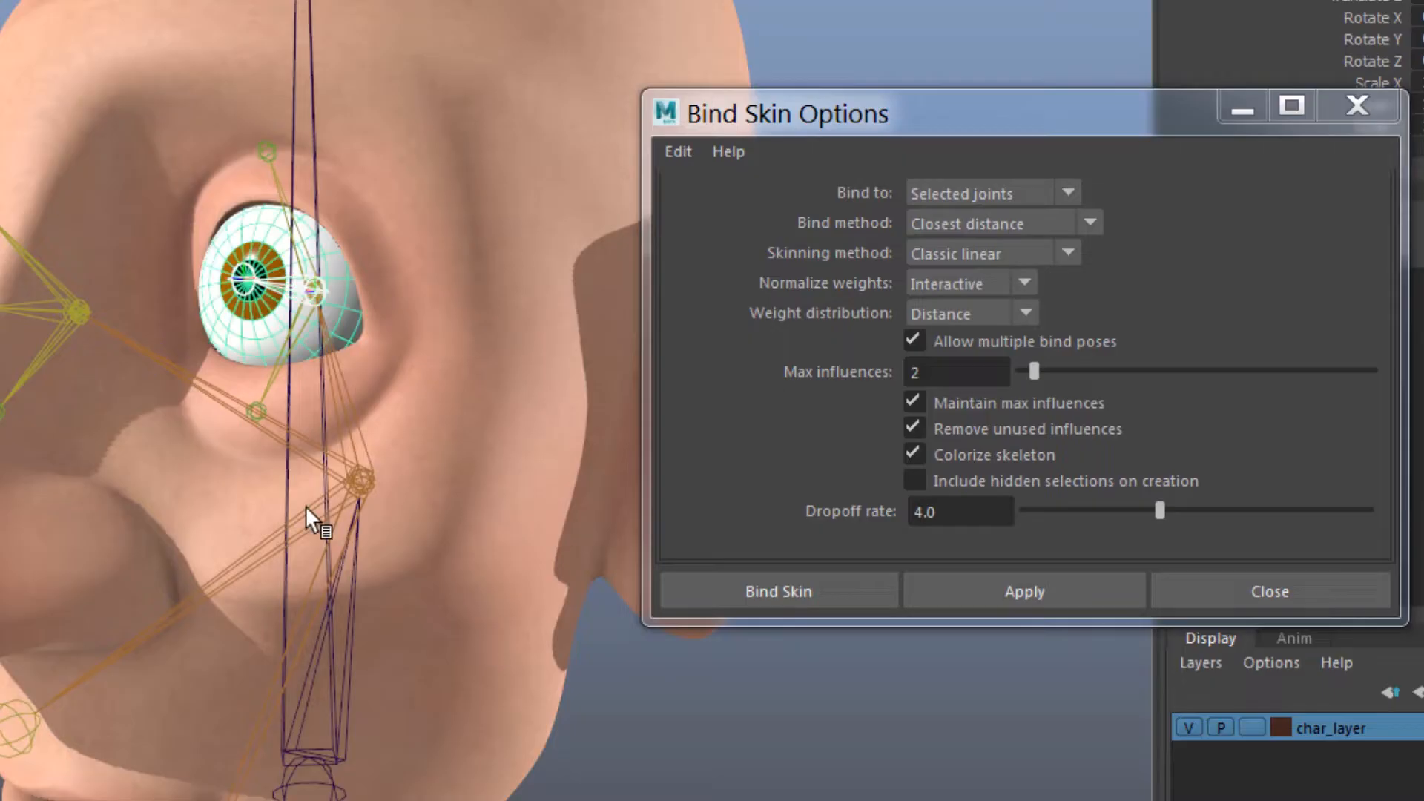
{"action": "left_click", "coordinate": [946, 590]}
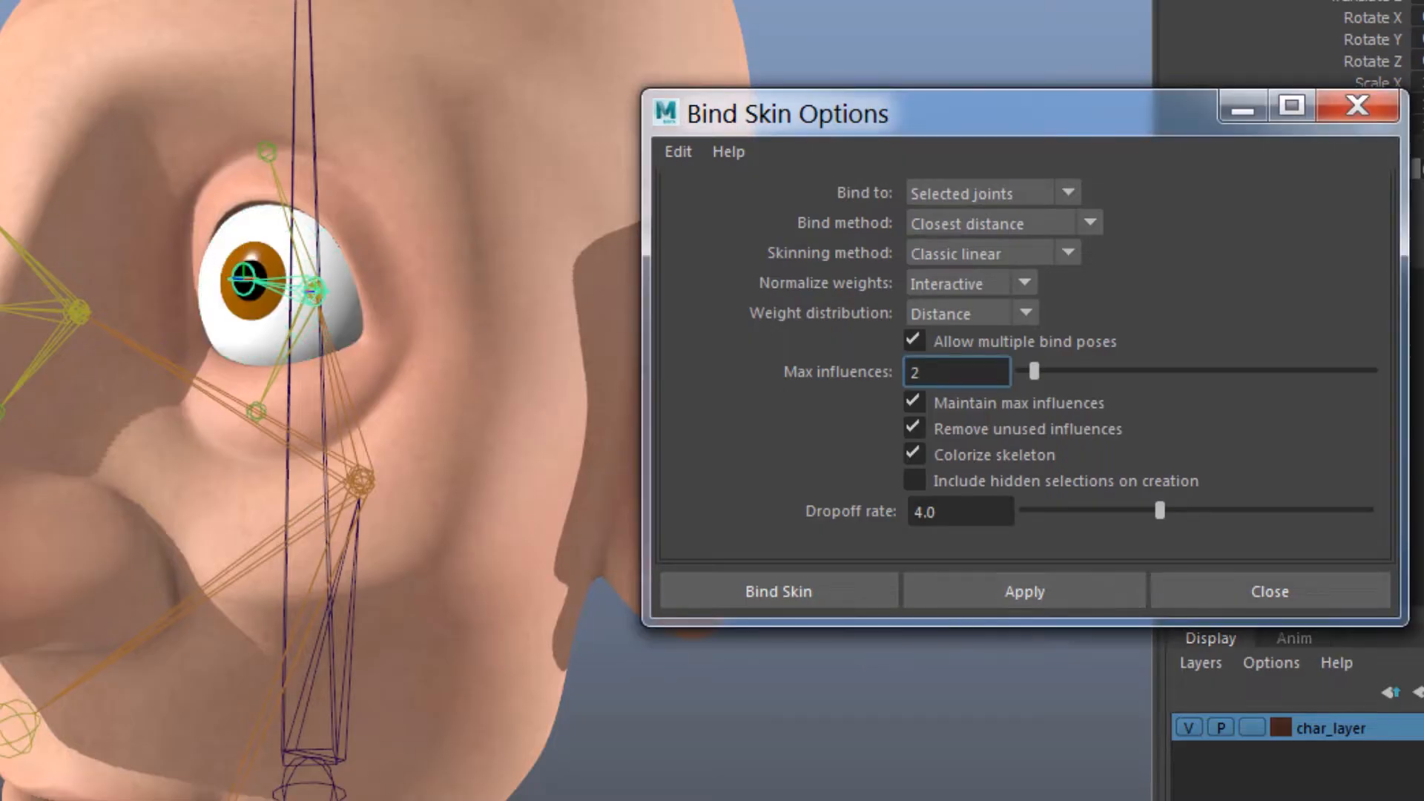
Step: Bind the character's right eyeball to the right eye joint with the same skin options
{"action": "left_click_drag", "start_coordinate": [67, 319], "coordinate": [243, 321], "text": "alt"}
{"action": "left_click", "coordinate": [245, 323]}
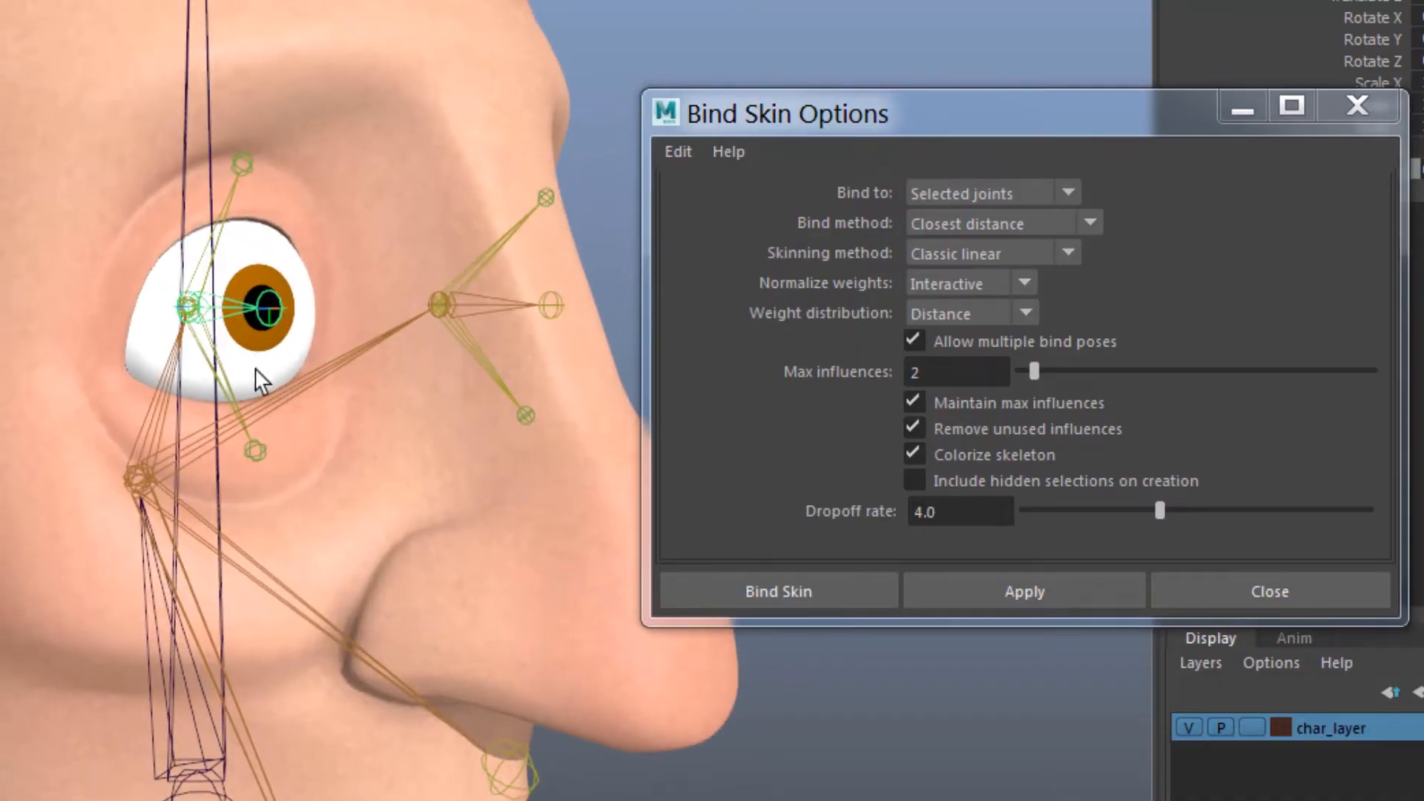
{"action": "left_click", "coordinate": [231, 363], "text": "shift"}
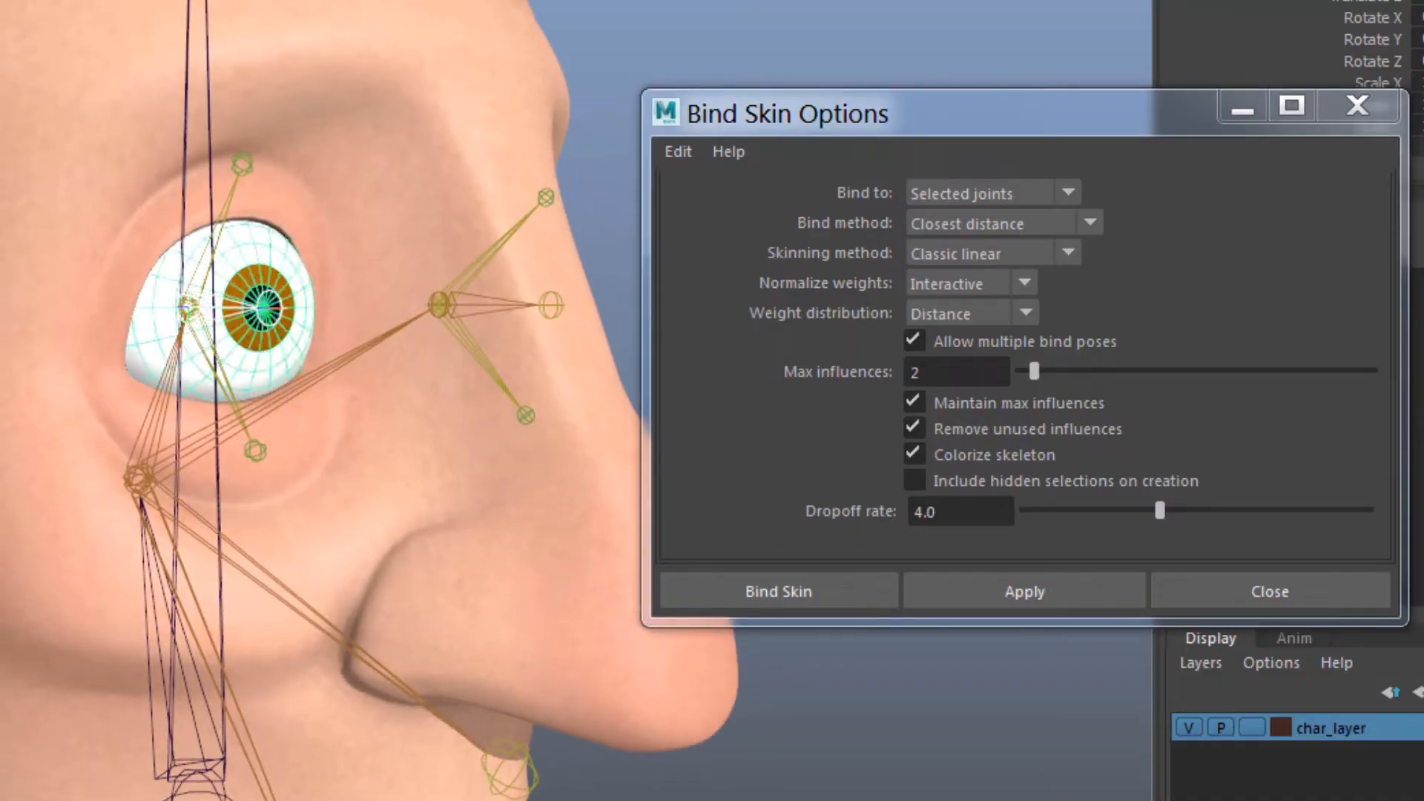
{"action": "left_click", "coordinate": [1026, 581]}
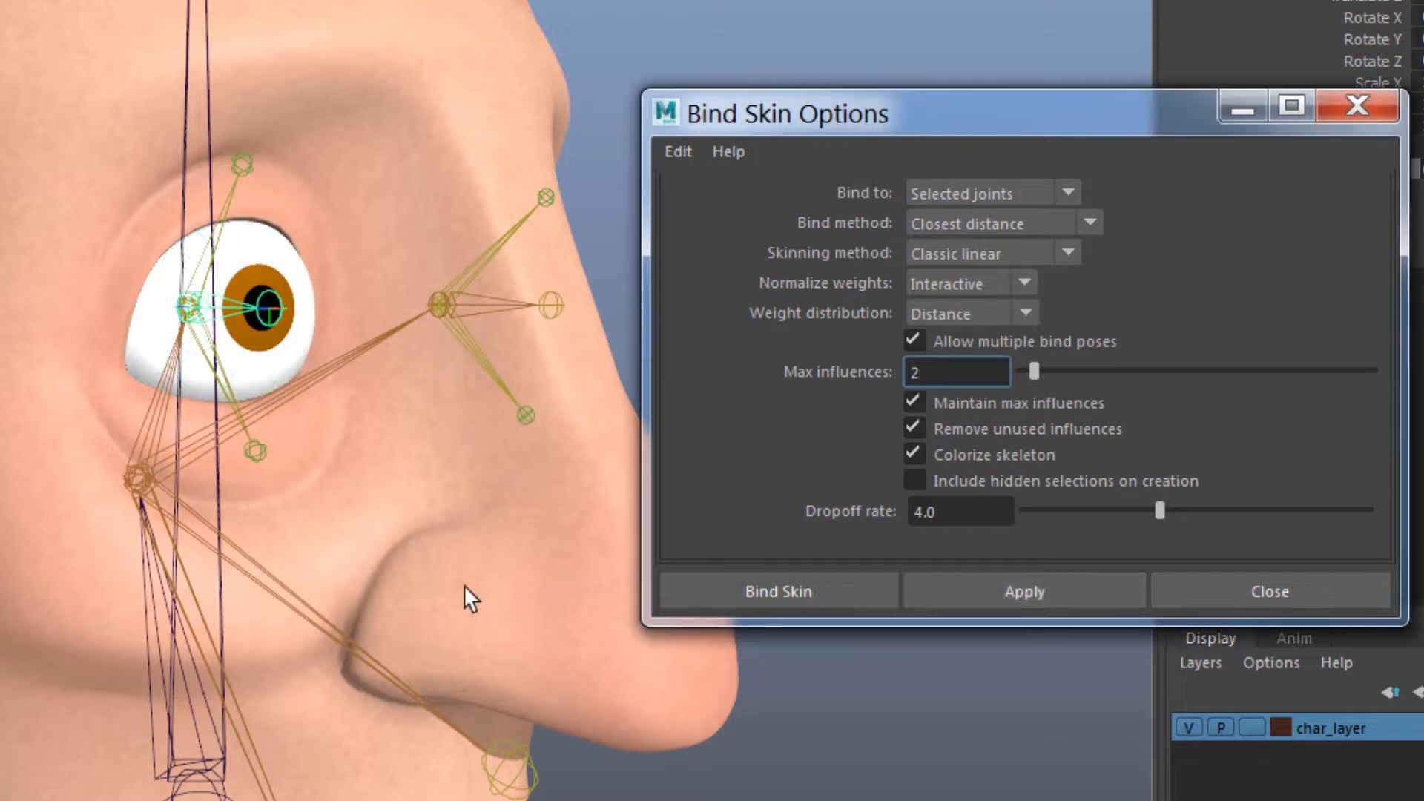
Step: Test the left eyeball's binding by rotating the left eye joint
{"action": "left_click_drag", "start_coordinate": [202, 479], "coordinate": [153, 380], "text": "alt"}
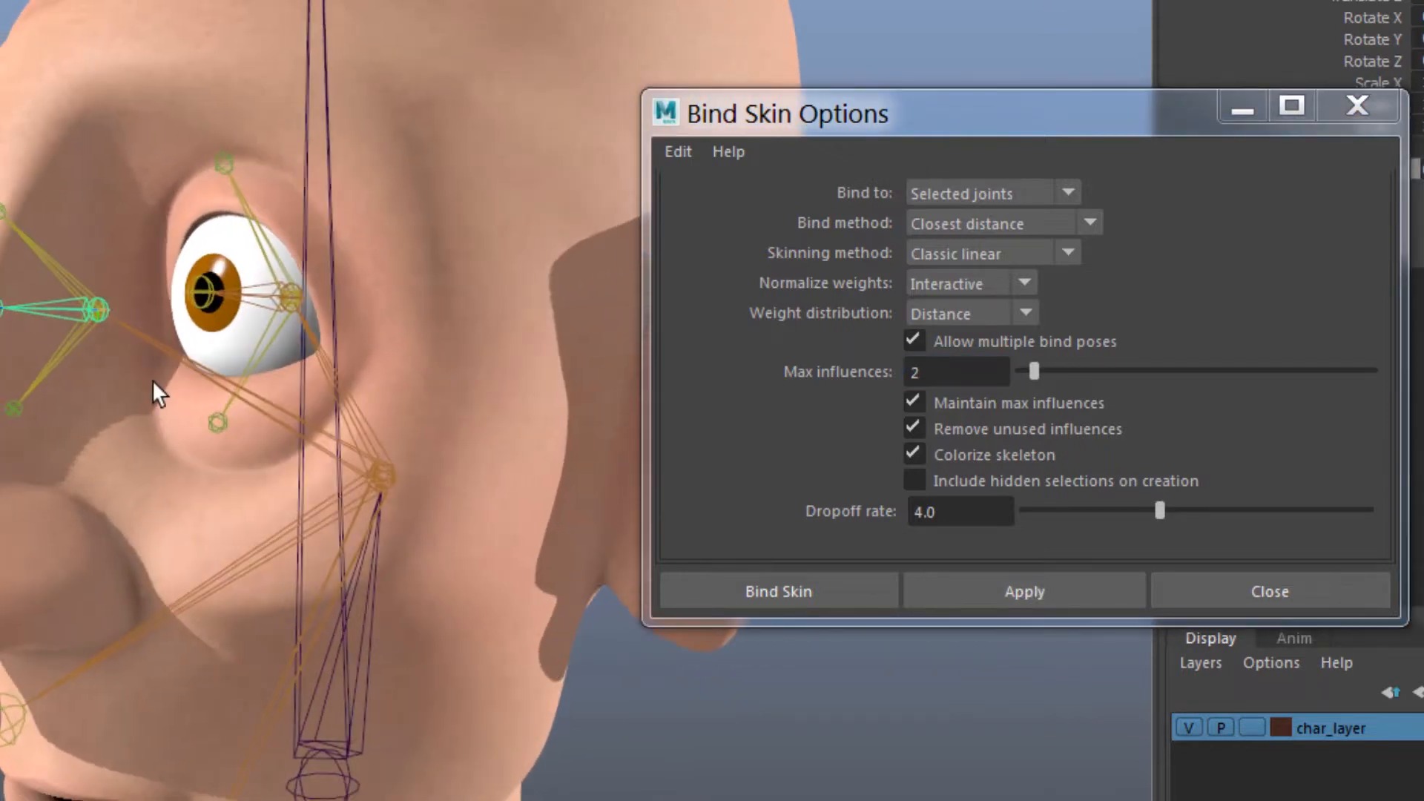
{"action": "right_click_drag", "start_coordinate": [153, 380], "coordinate": [286, 355], "text": "alt"}
{"action": "left_click", "coordinate": [216, 244]}
{"action": "left_click", "coordinate": [227, 259]}
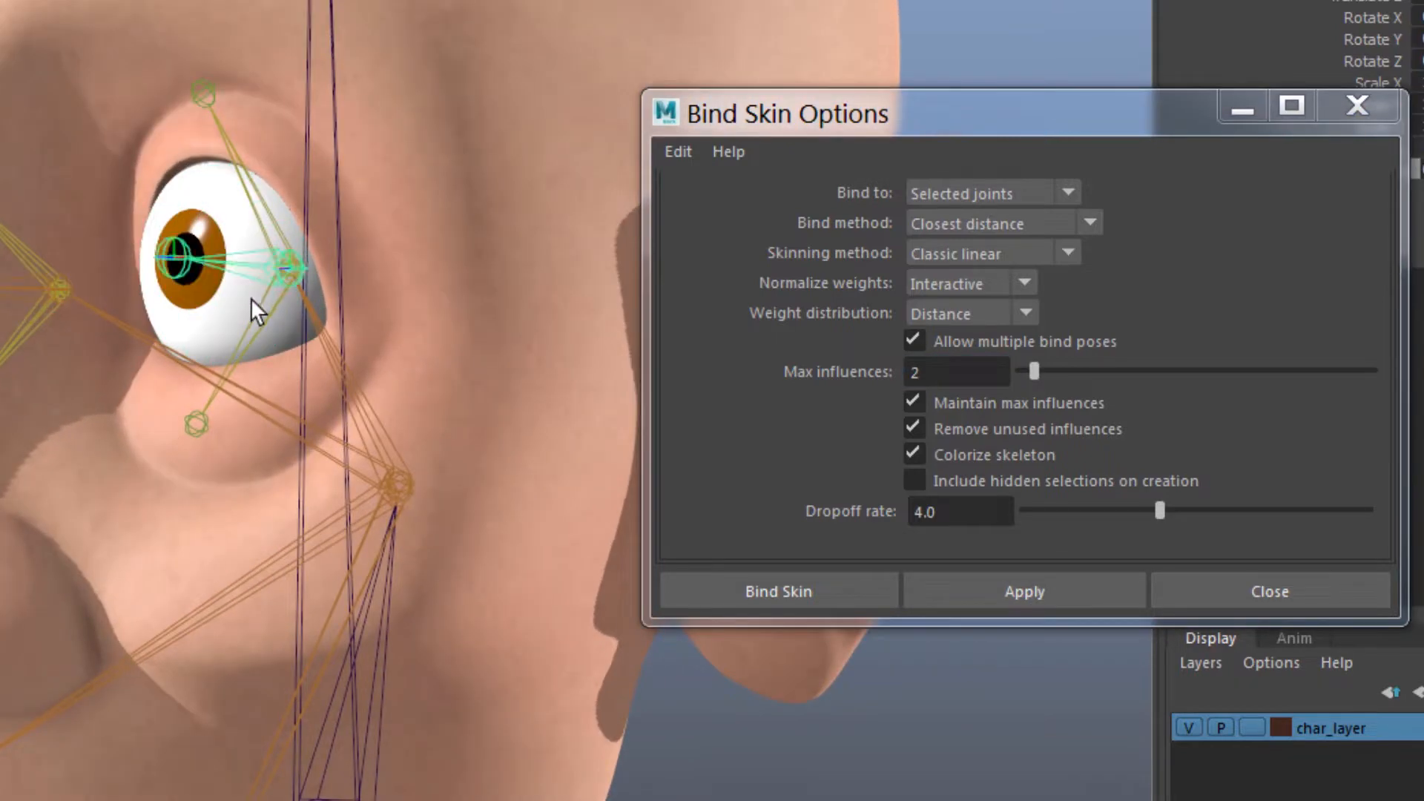
{"action": "key", "text": "e"}
{"action": "left_click_drag", "start_coordinate": [244, 197], "coordinate": [197, 331]}
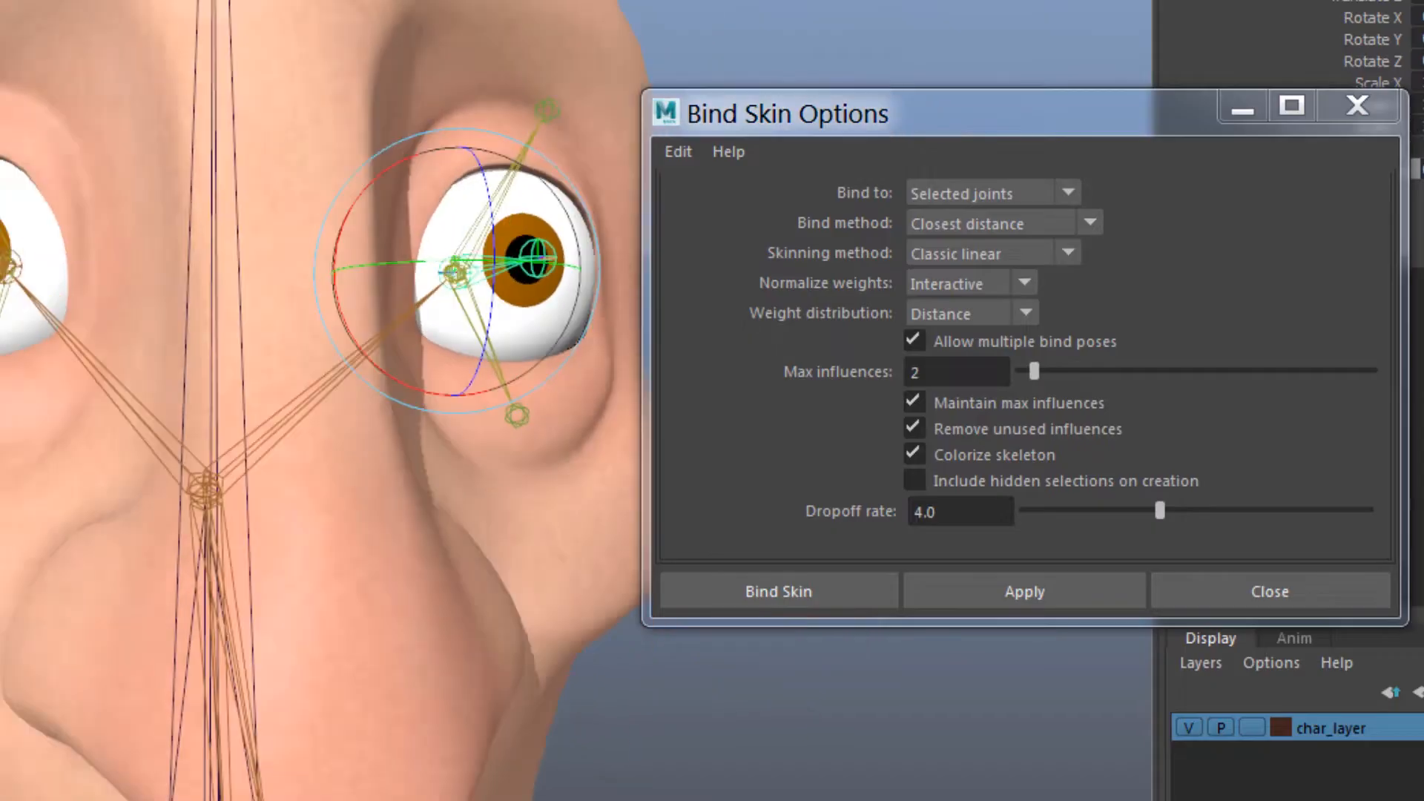
Step: Test the right eyeball's binding by rotating the right eye joint and undoing the rotation
{"action": "left_click_drag", "start_coordinate": [0, 326], "coordinate": [49, 305], "text": "alt"}
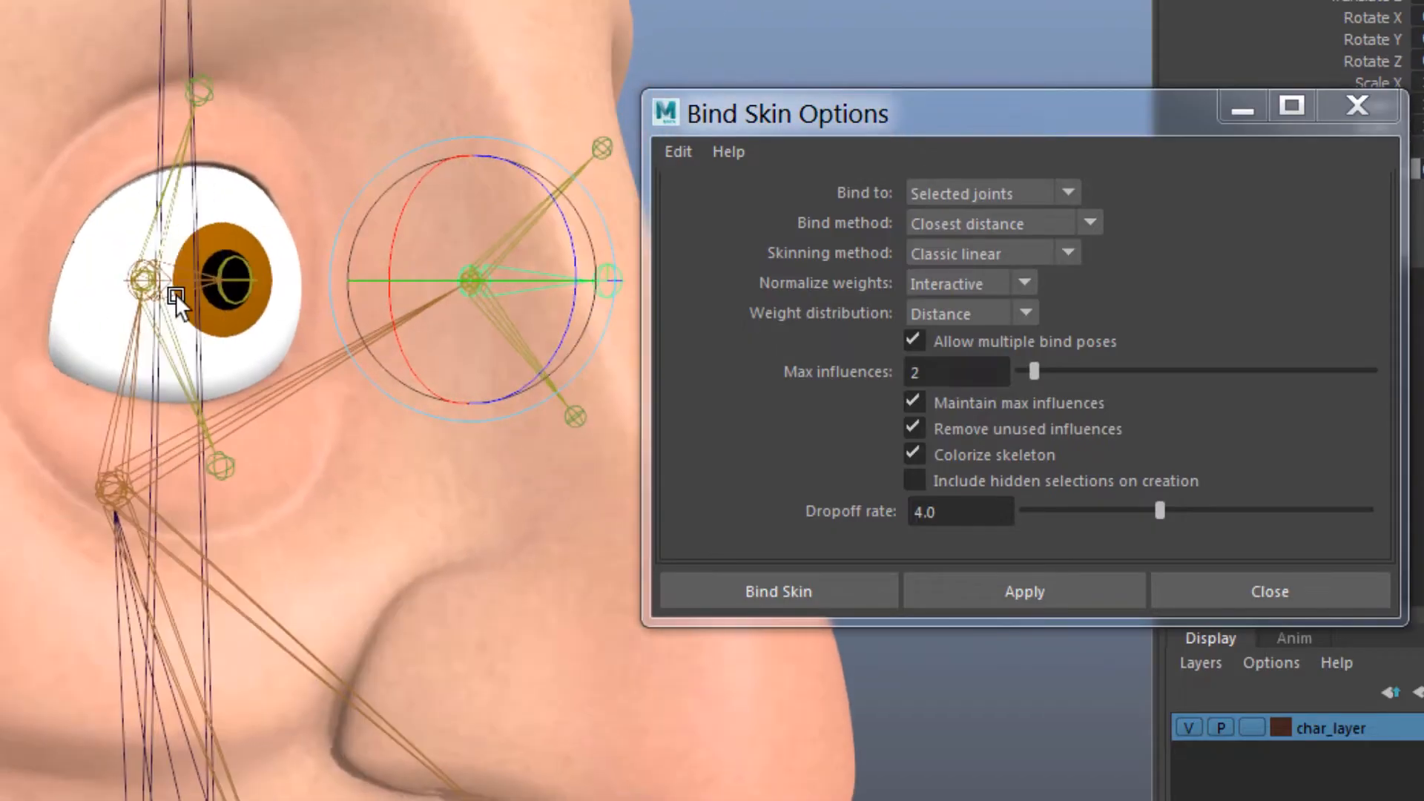
{"action": "left_click", "coordinate": [196, 297]}
{"action": "left_click_drag", "start_coordinate": [146, 244], "coordinate": [183, 273]}
{"action": "key", "text": "ctrl+z"}
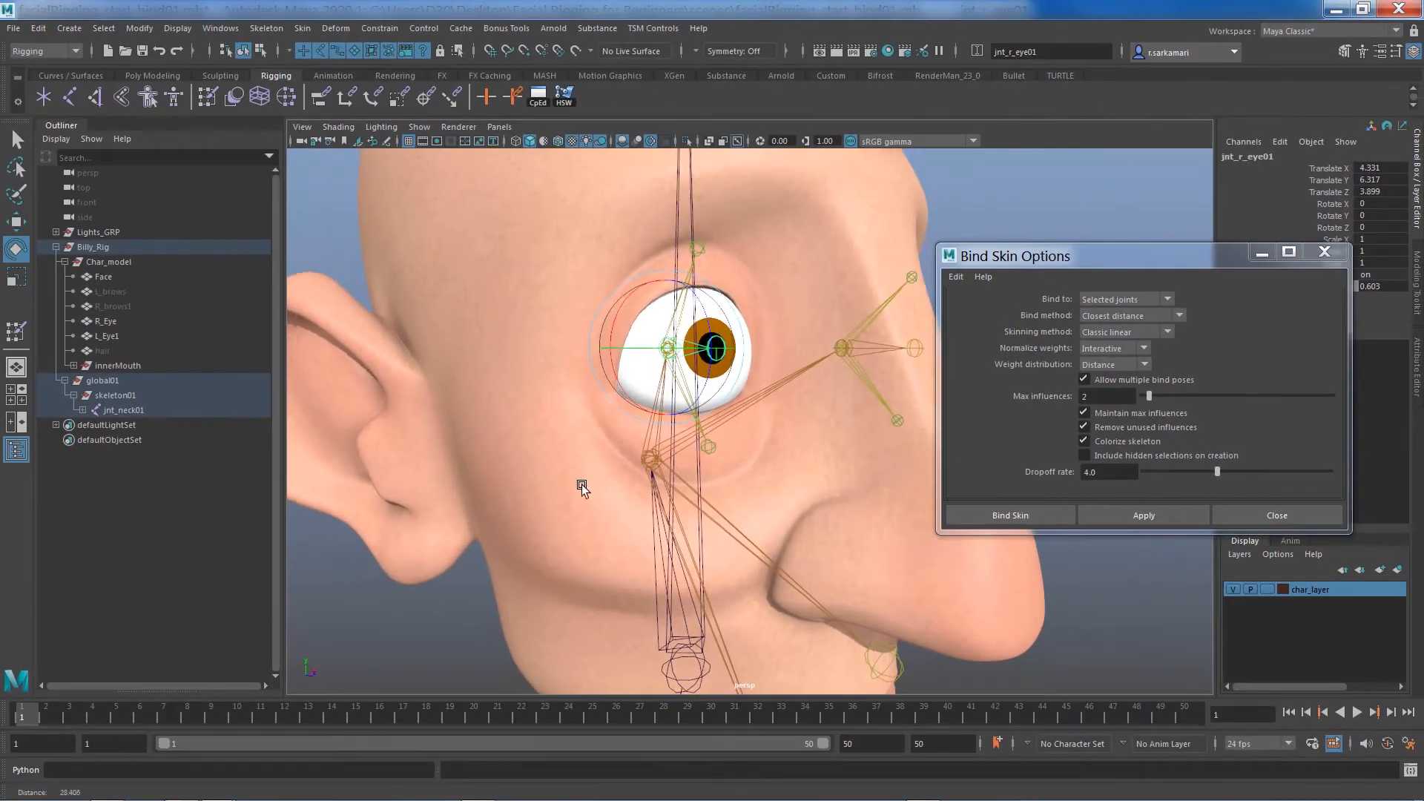
Step: Hide the Face mesh, then test the lower jaw joint's binding by rotating it and undoing the rotation
{"action": "scroll", "coordinate": [584, 483], "scroll_direction": "down", "scroll_amount": 4}
{"action": "left_click_drag", "start_coordinate": [593, 424], "coordinate": [563, 497], "text": "alt"}
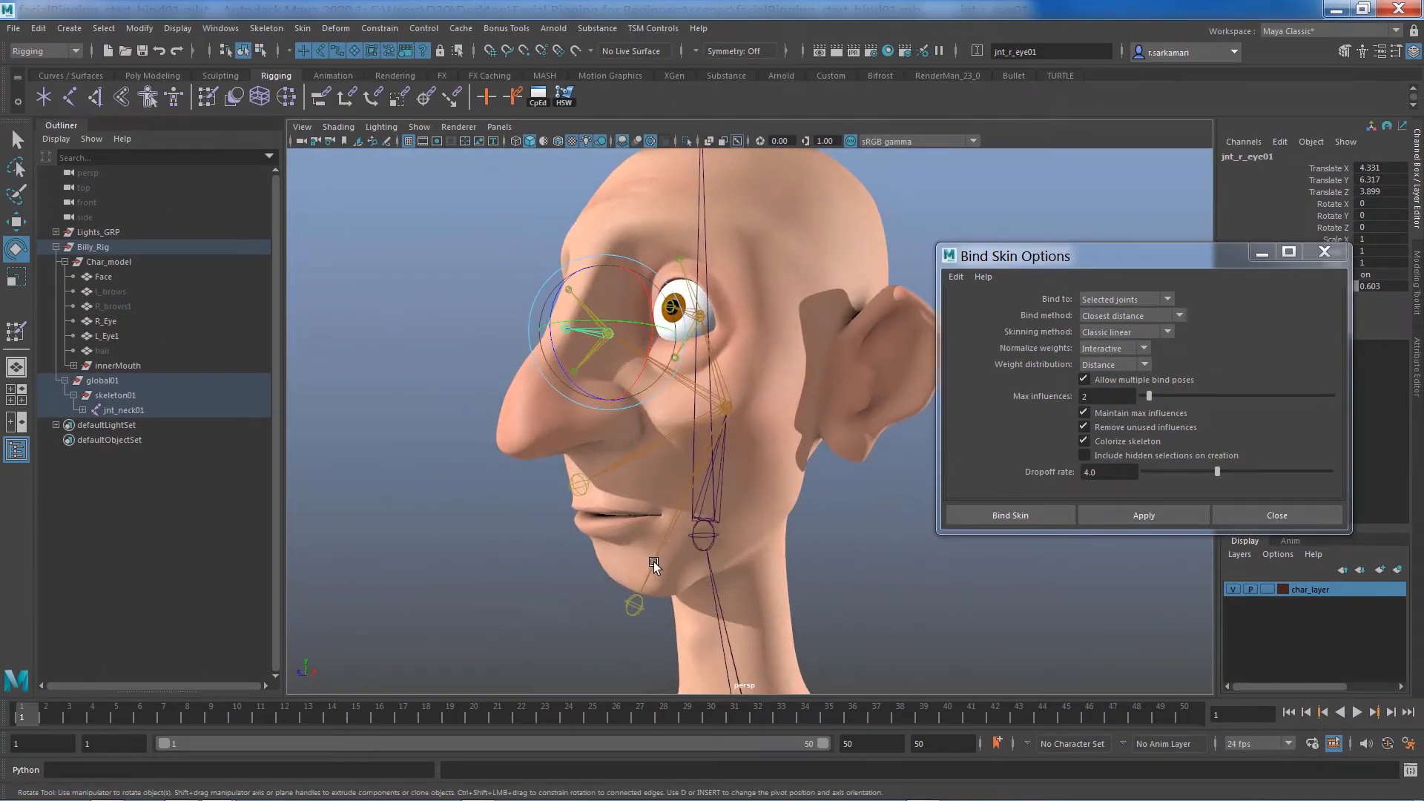
{"action": "left_click", "coordinate": [671, 591]}
{"action": "left_click", "coordinate": [613, 549]}
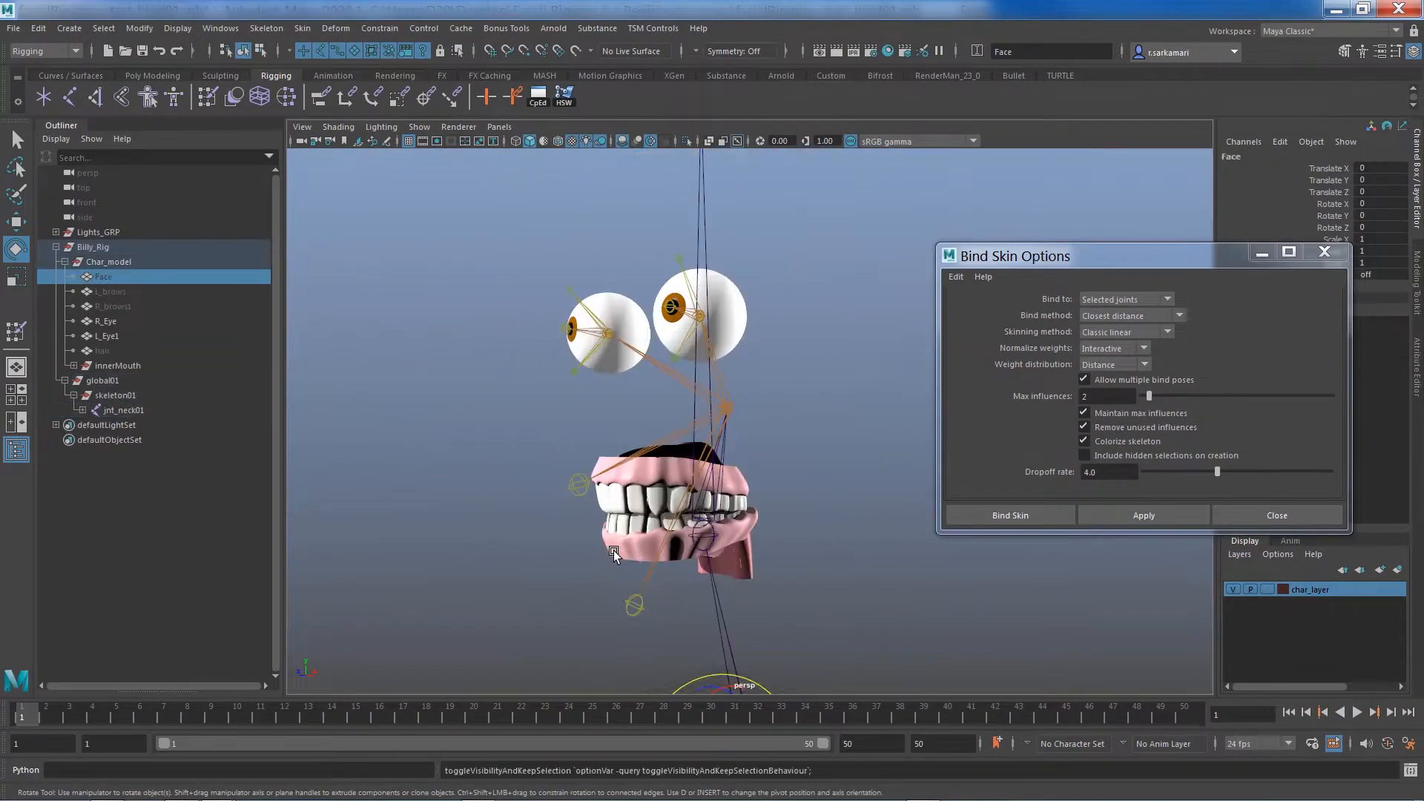
{"action": "key", "text": "h"}
{"action": "left_click", "coordinate": [652, 564]}
{"action": "left_click_drag", "start_coordinate": [688, 437], "coordinate": [680, 464]}
{"action": "key", "text": "ctrl+z"}
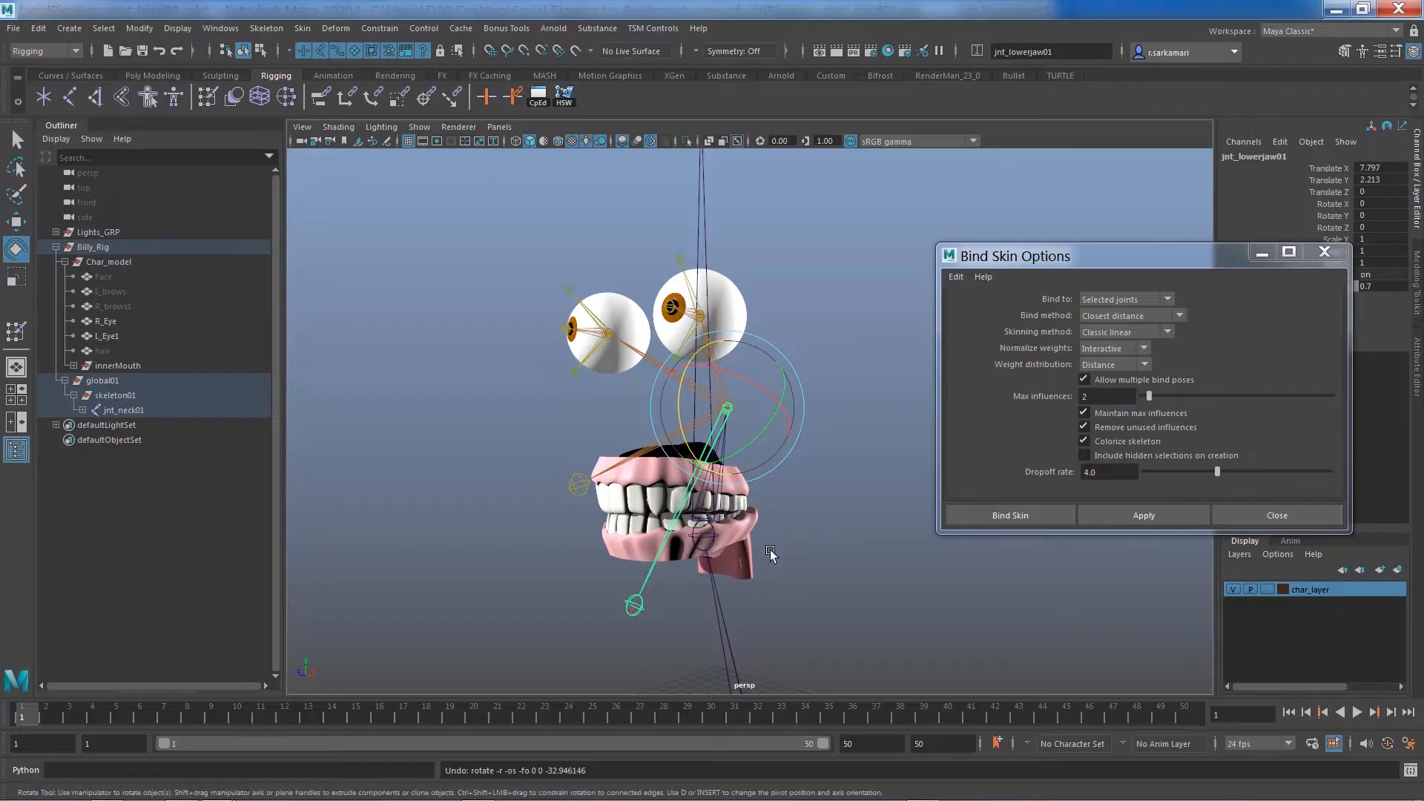
Step: Unhide the Face mesh and close the Bind Skin options
{"action": "left_click", "coordinate": [744, 567]}
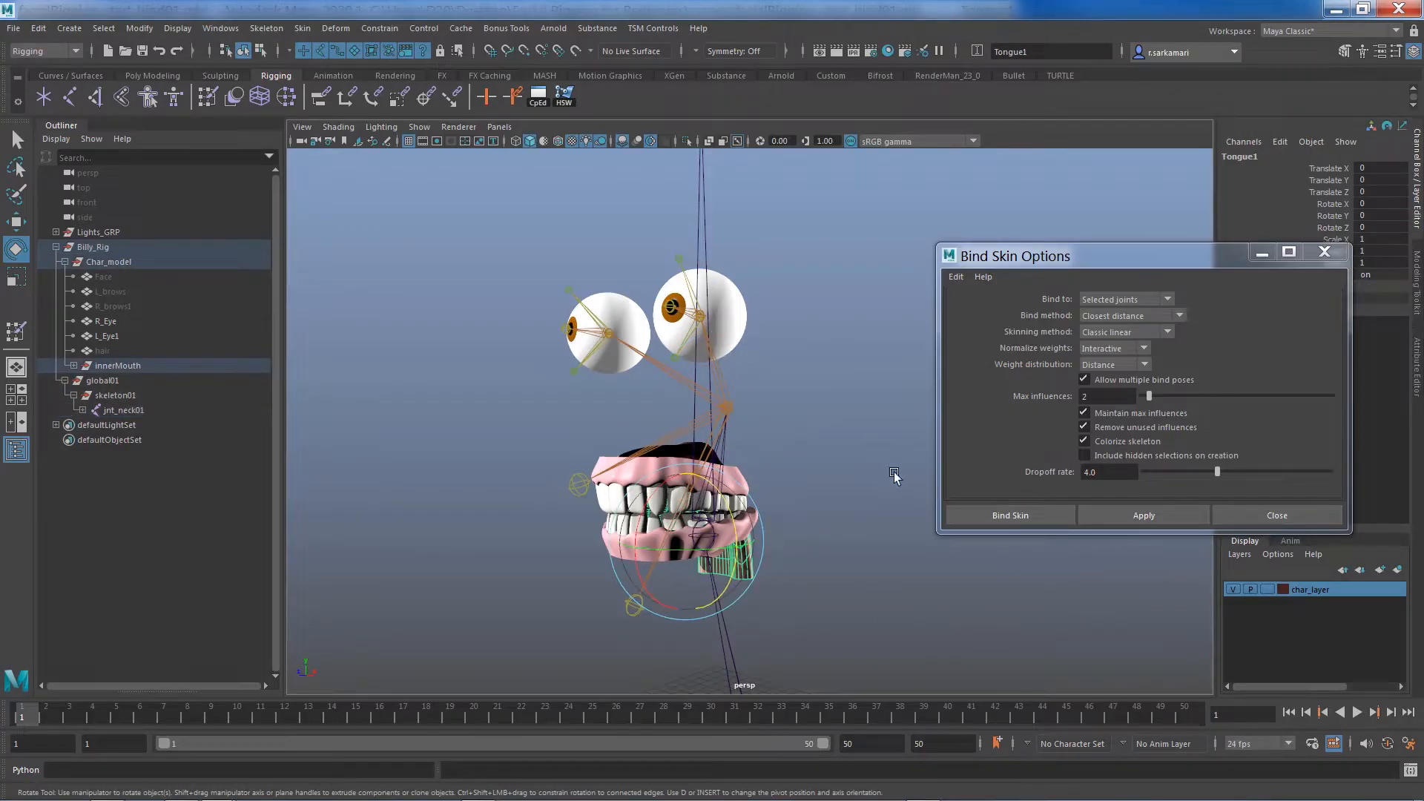
{"action": "left_click", "coordinate": [103, 278]}
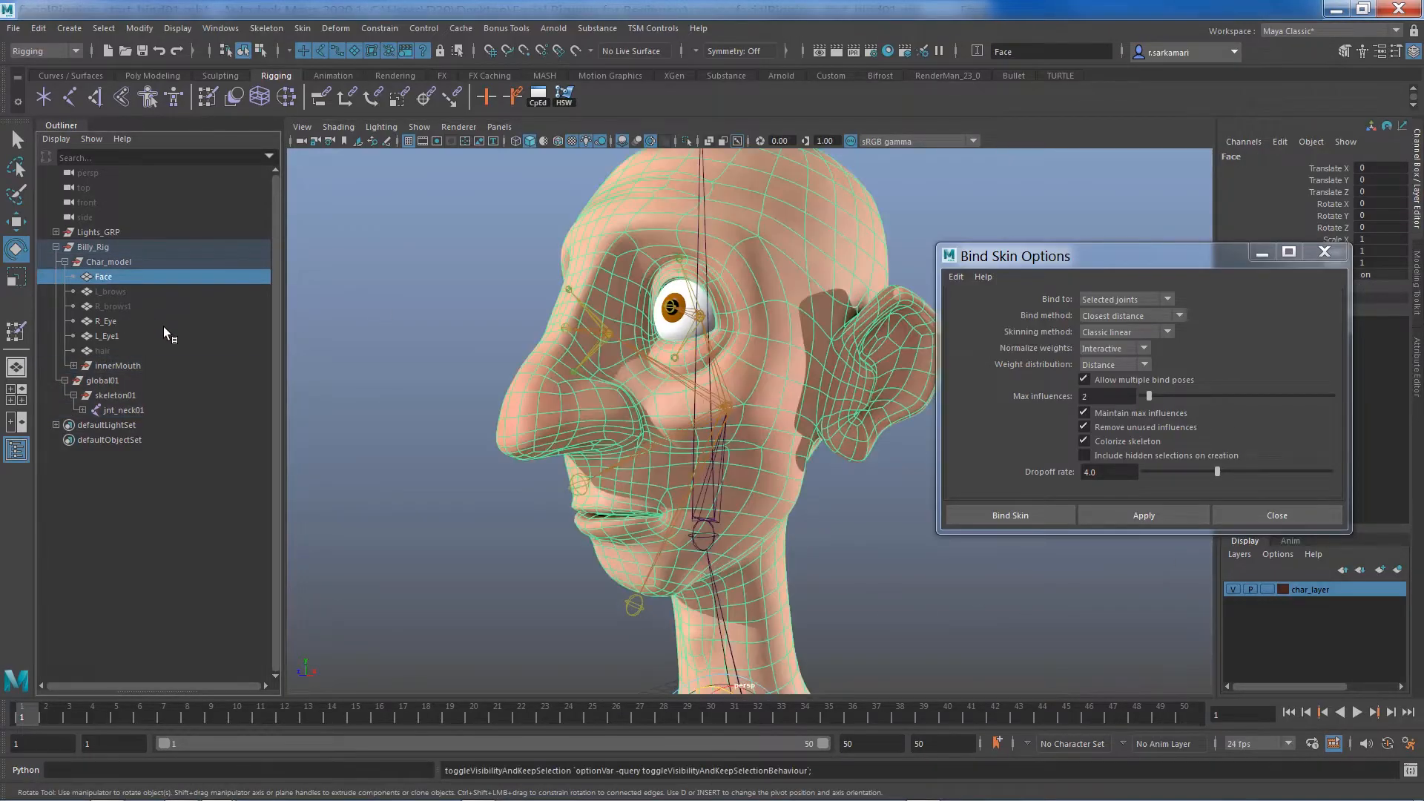
{"action": "key", "text": "h"}
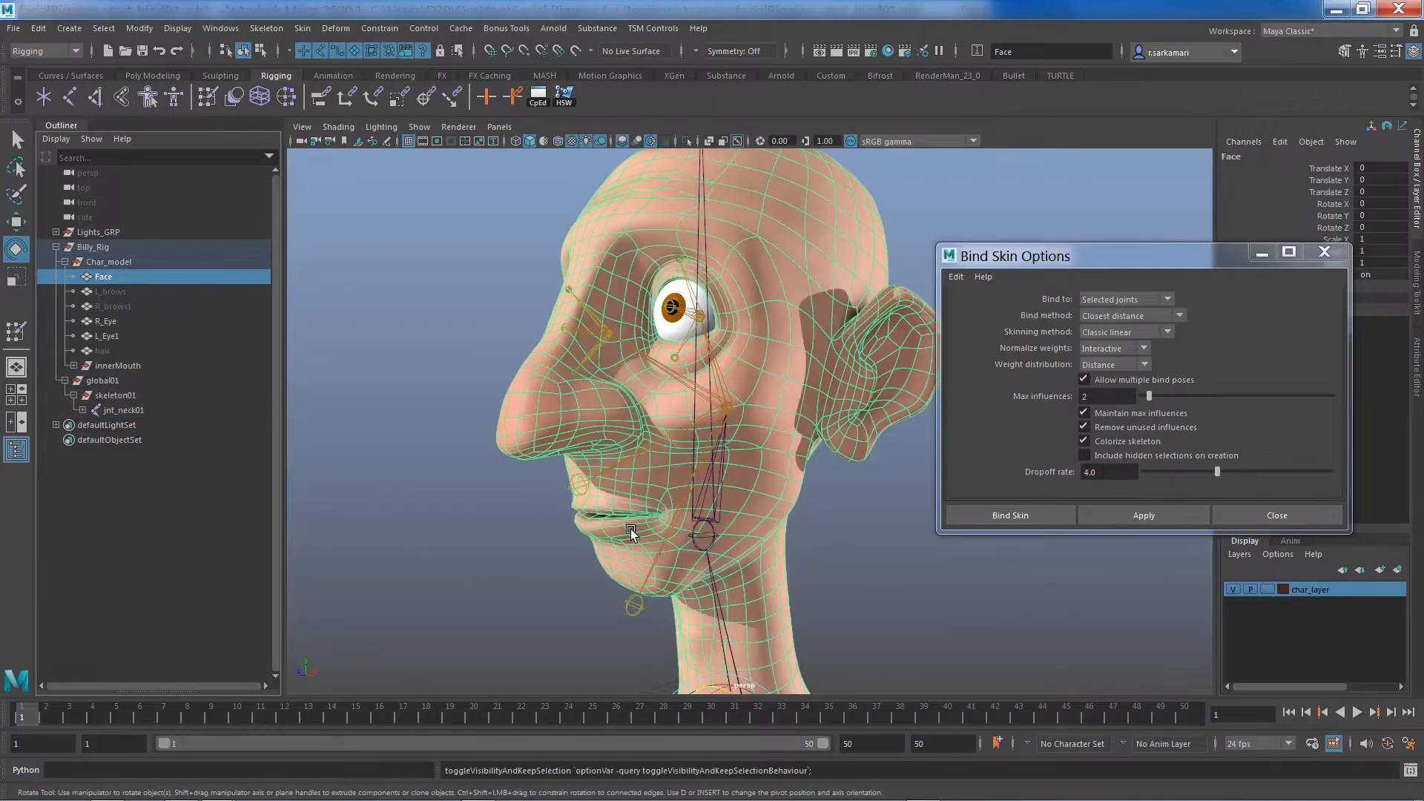
{"action": "left_click", "coordinate": [1266, 517]}
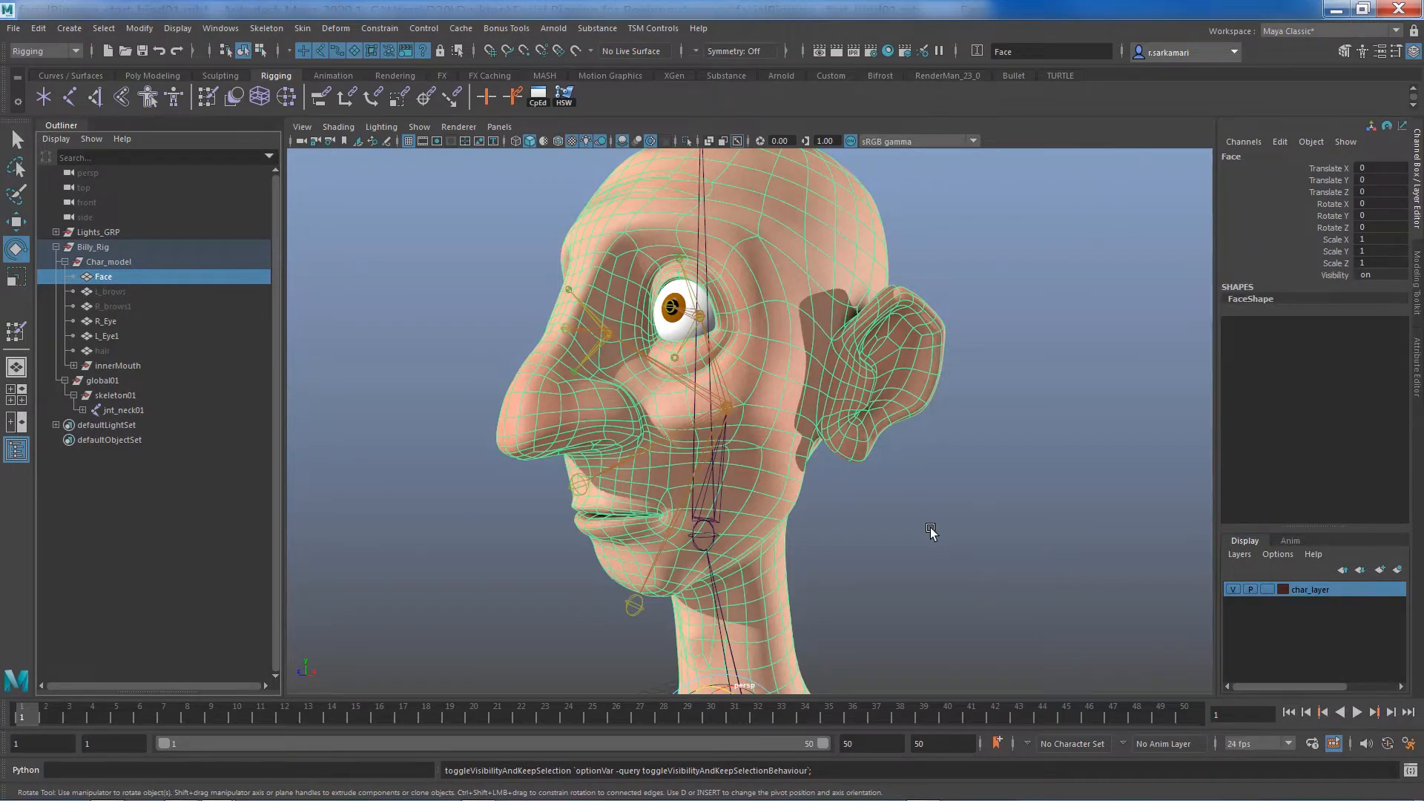
Step: Select the upper jaw, lower jaw, head and neck joints together with the Face mesh
{"action": "left_click_drag", "start_coordinate": [913, 535], "coordinate": [883, 524], "text": "alt"}
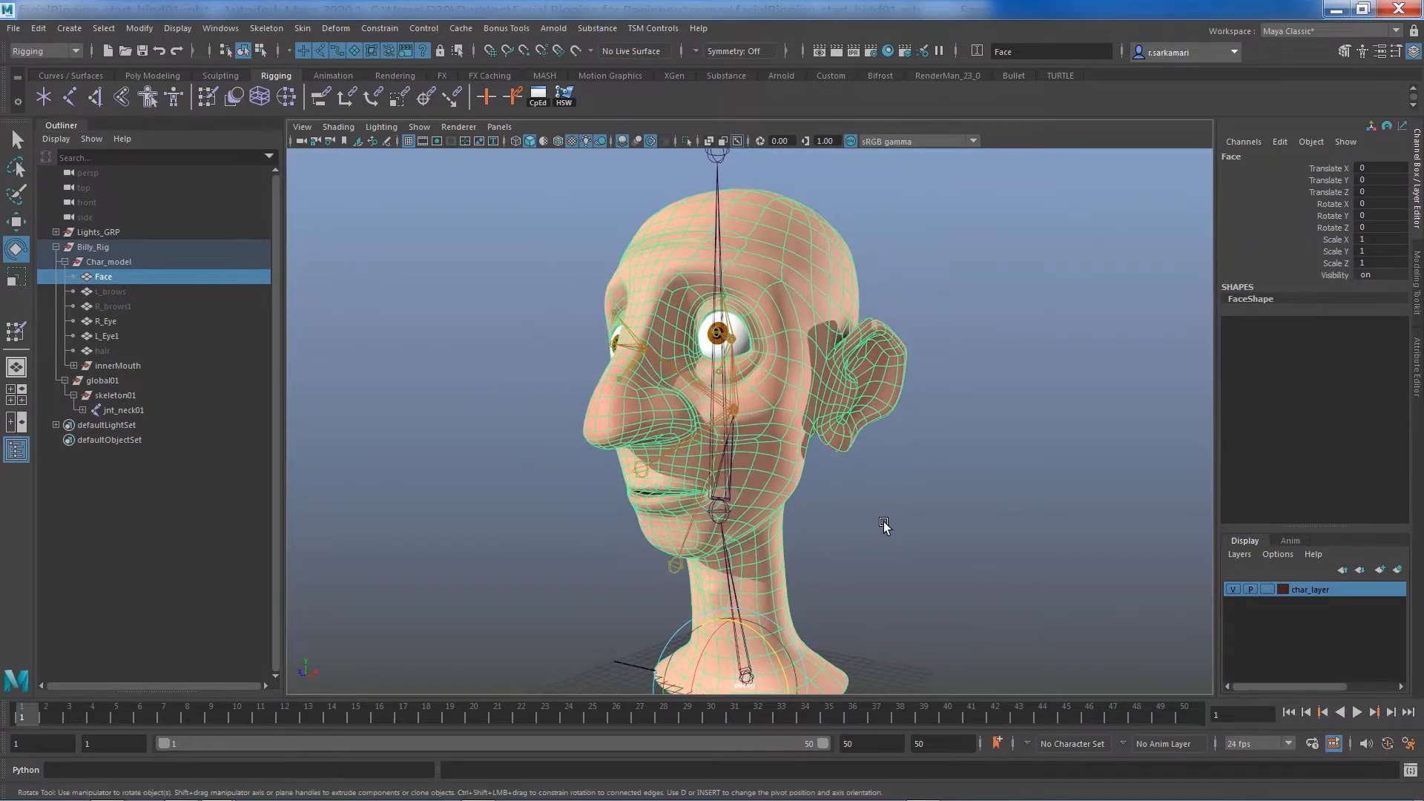
{"action": "left_click", "coordinate": [489, 516]}
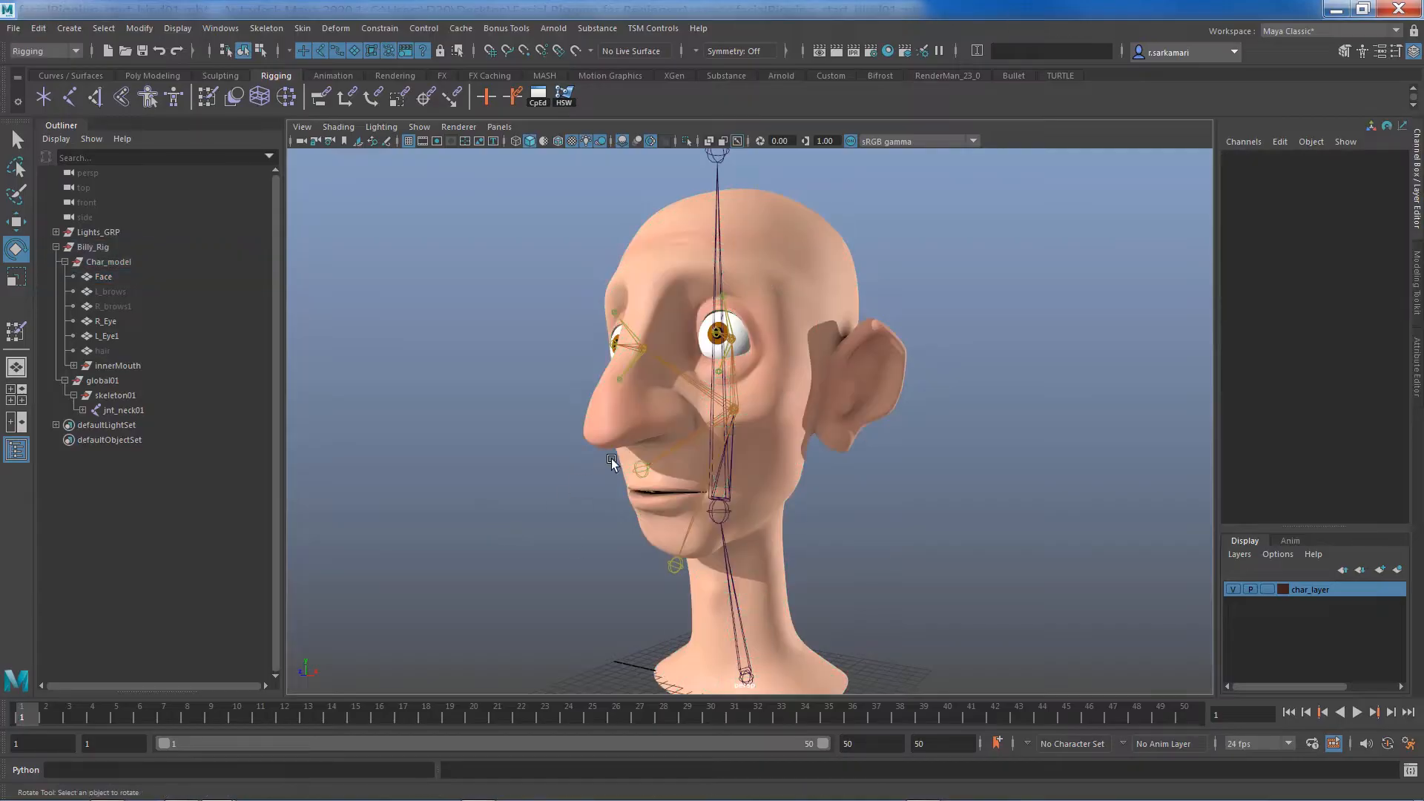
{"action": "left_click", "coordinate": [694, 436]}
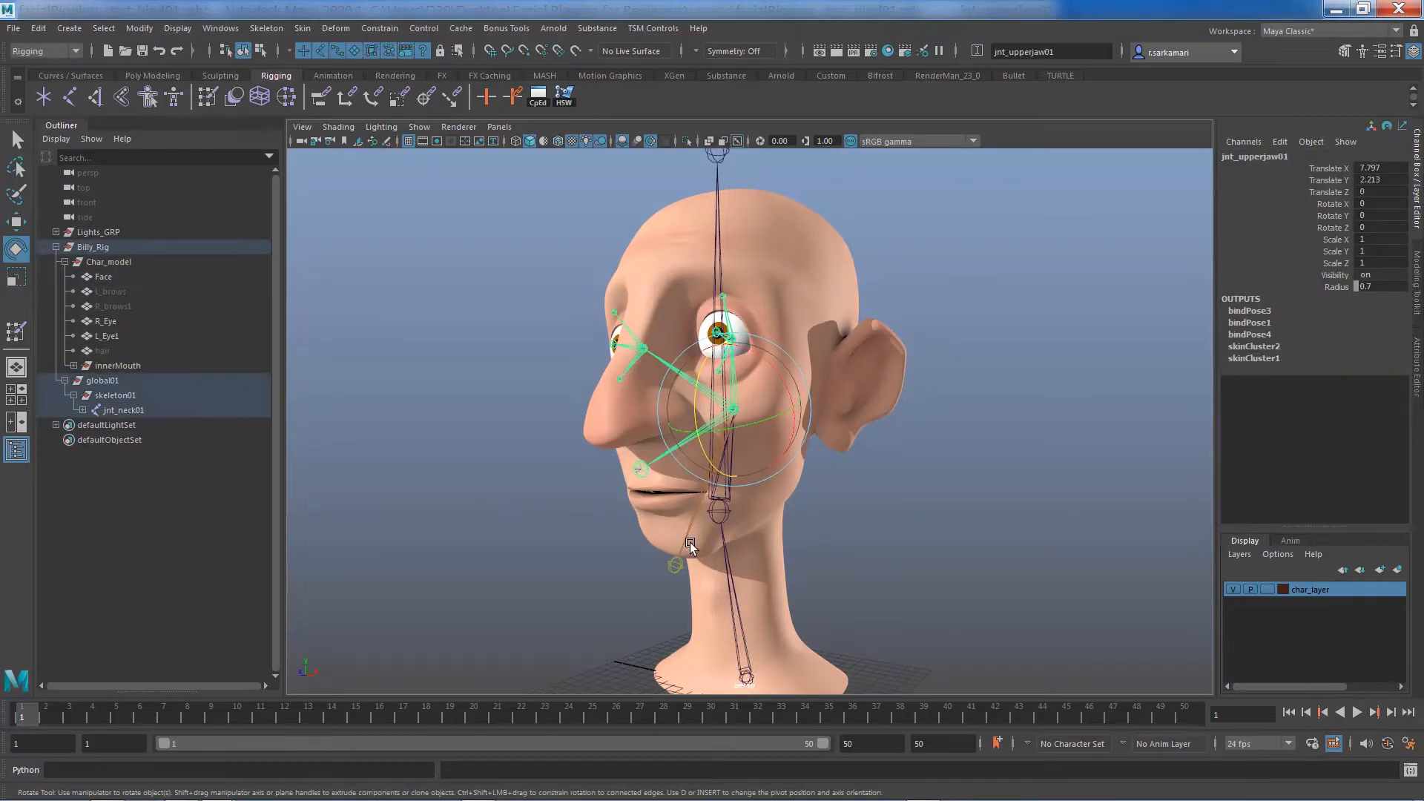
{"action": "key", "text": "q"}
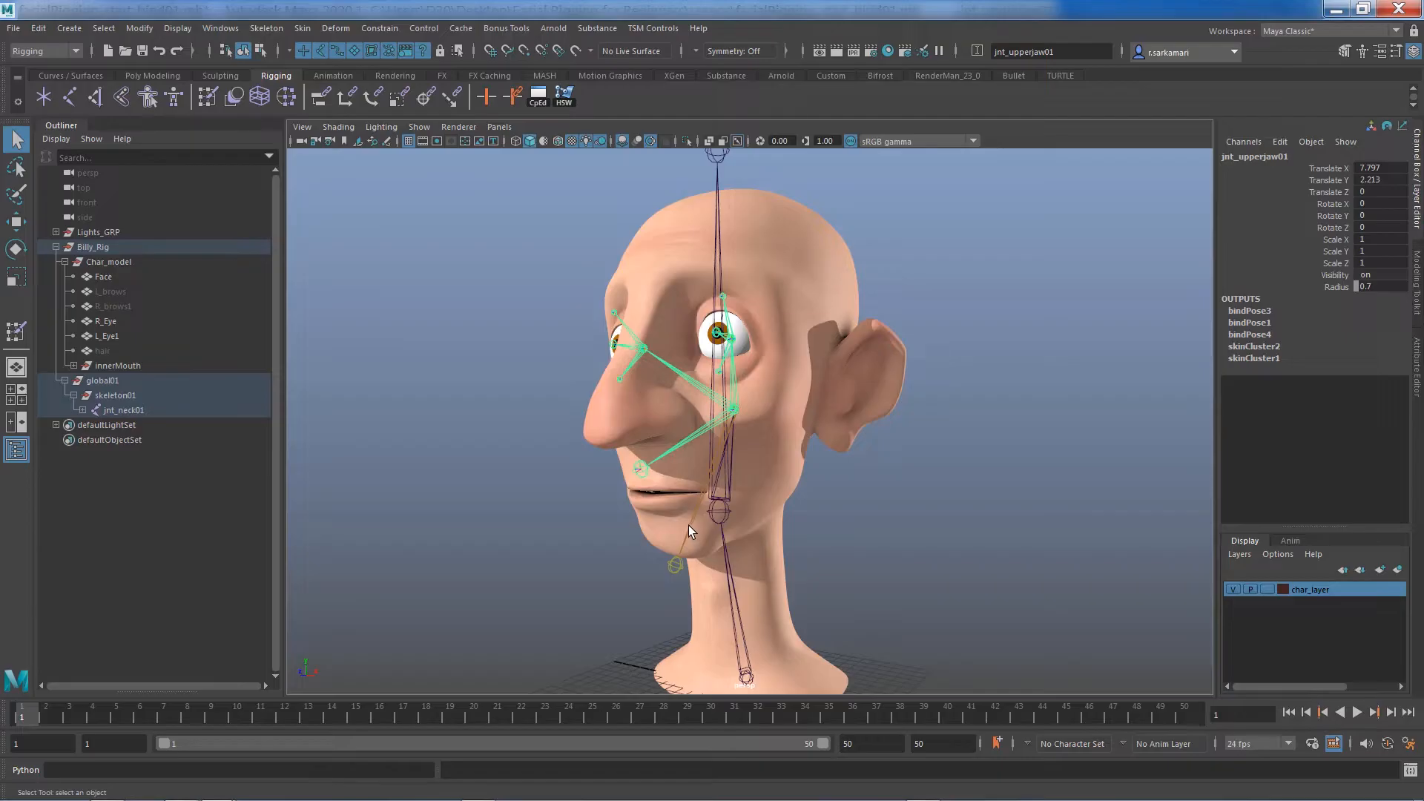
{"action": "left_click", "coordinate": [690, 526], "text": "shift"}
{"action": "left_click", "coordinate": [717, 265], "text": "shift"}
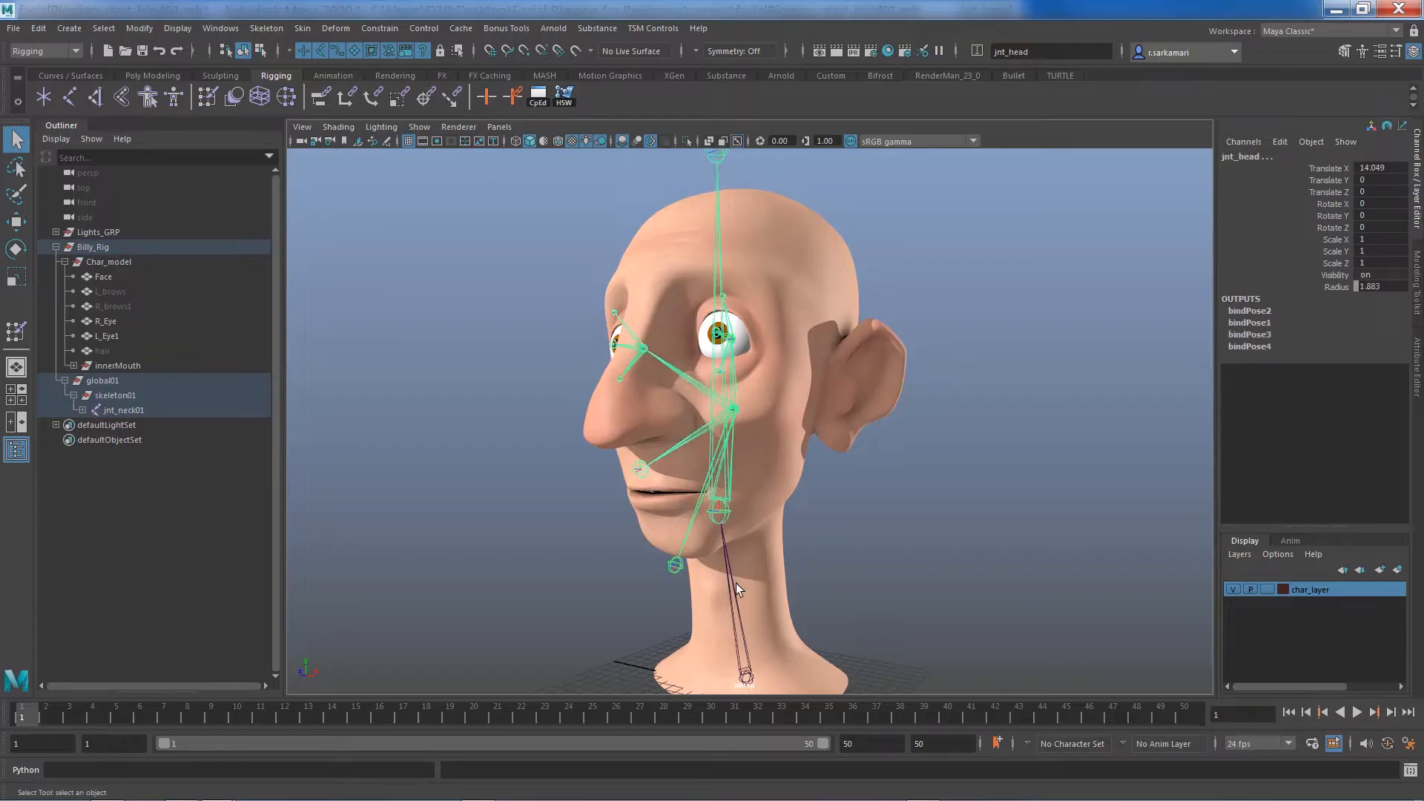
{"action": "left_click", "coordinate": [737, 588], "text": "shift"}
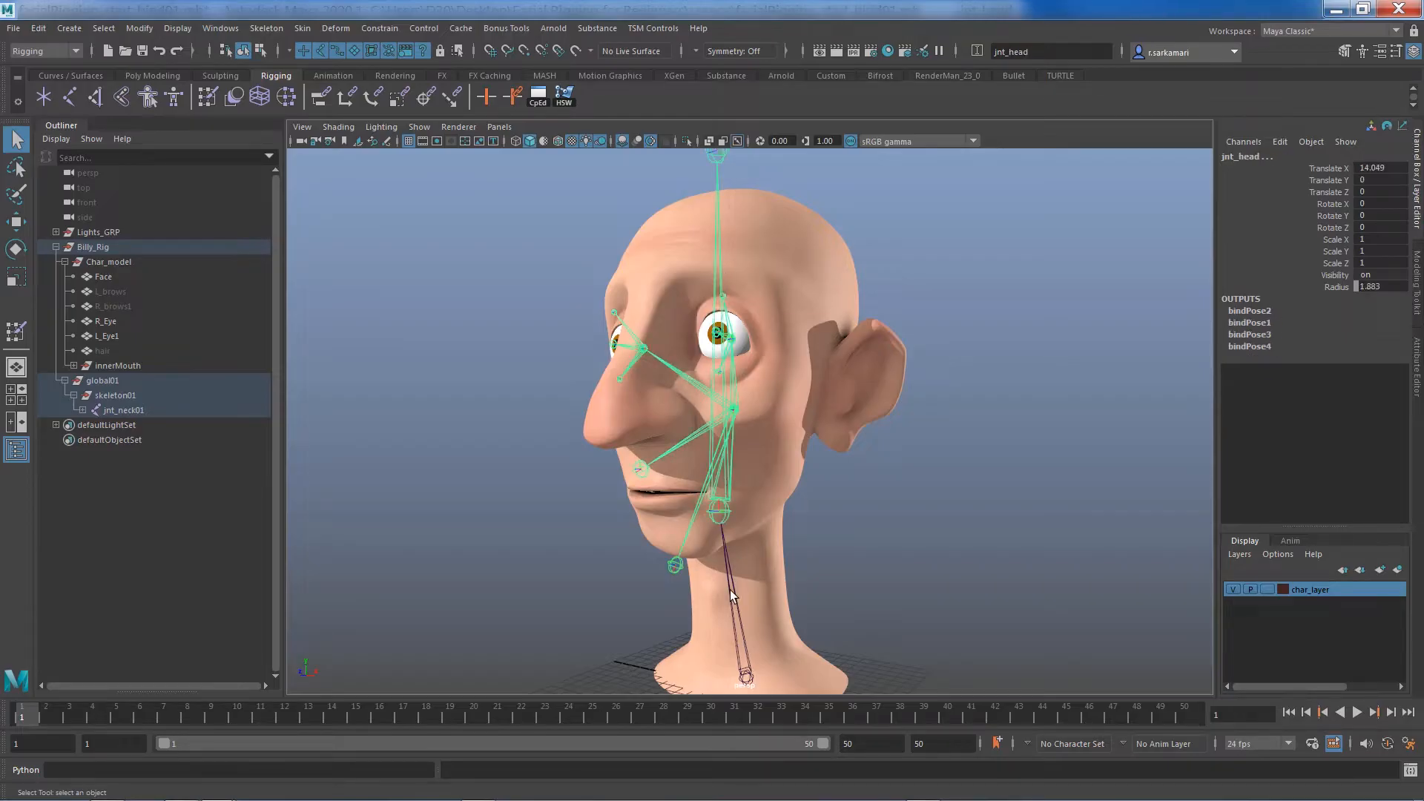
{"action": "left_click", "coordinate": [775, 591], "text": "shift"}
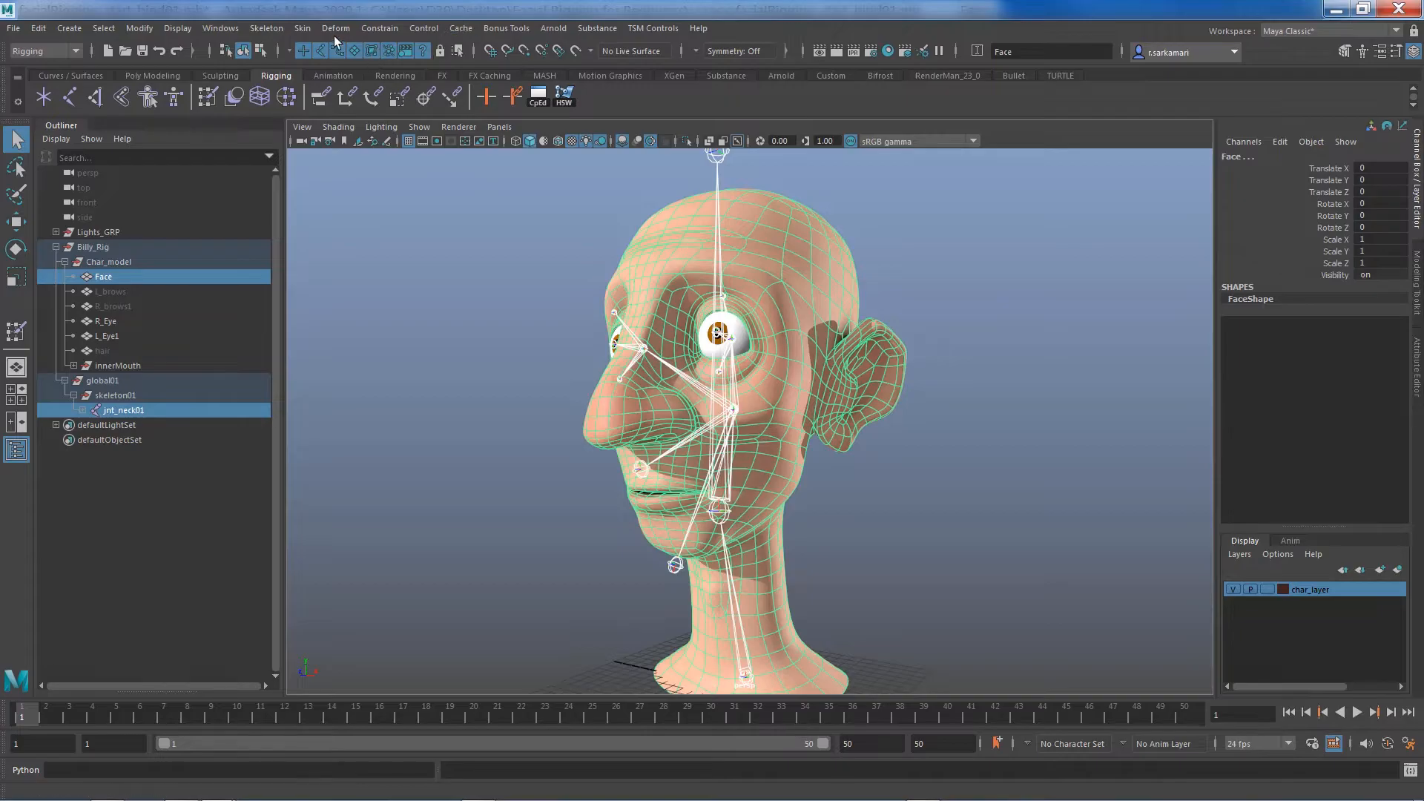
Step: Reset the Bind Skin options to their defaults and set binding to Selected joints
{"action": "left_click", "coordinate": [302, 28]}
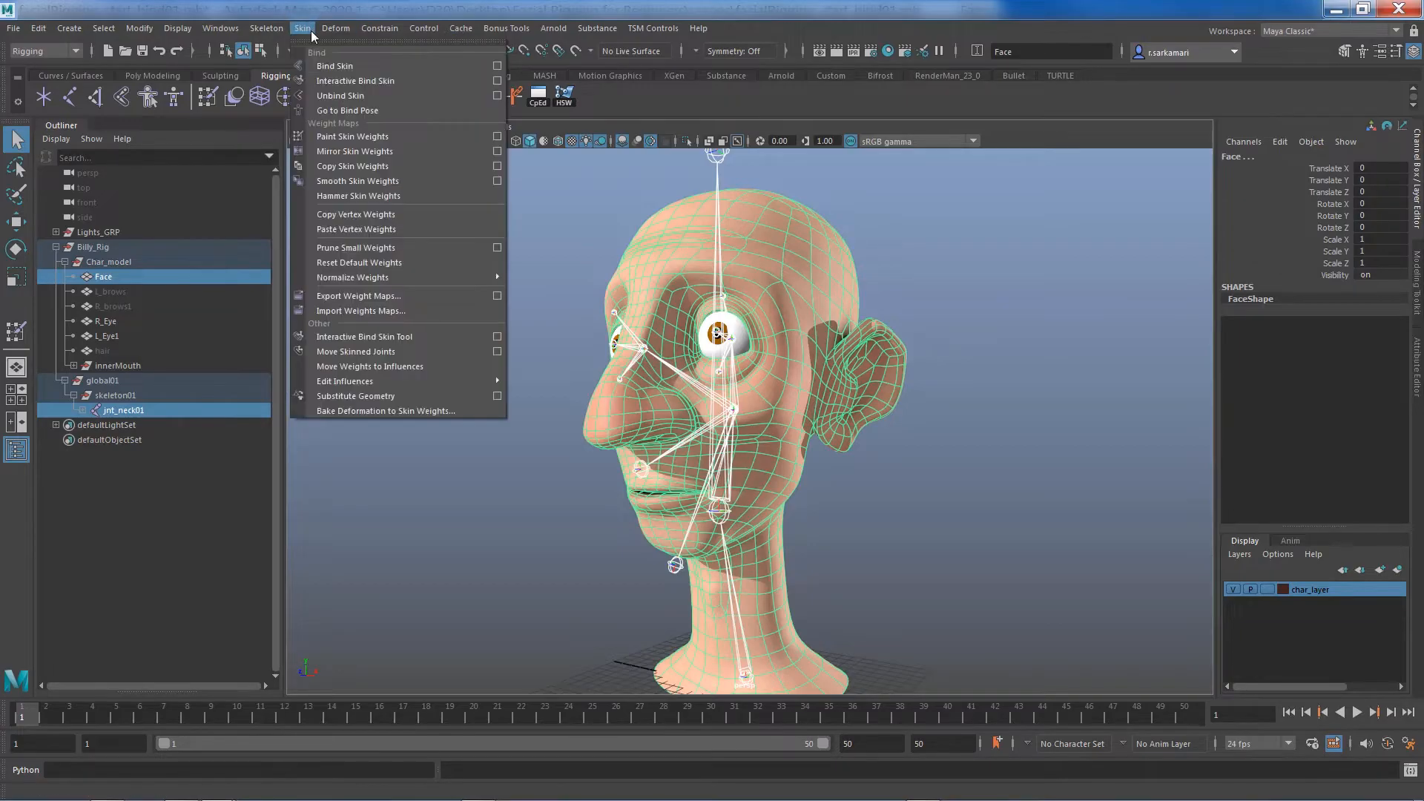
{"action": "left_click", "coordinate": [496, 66]}
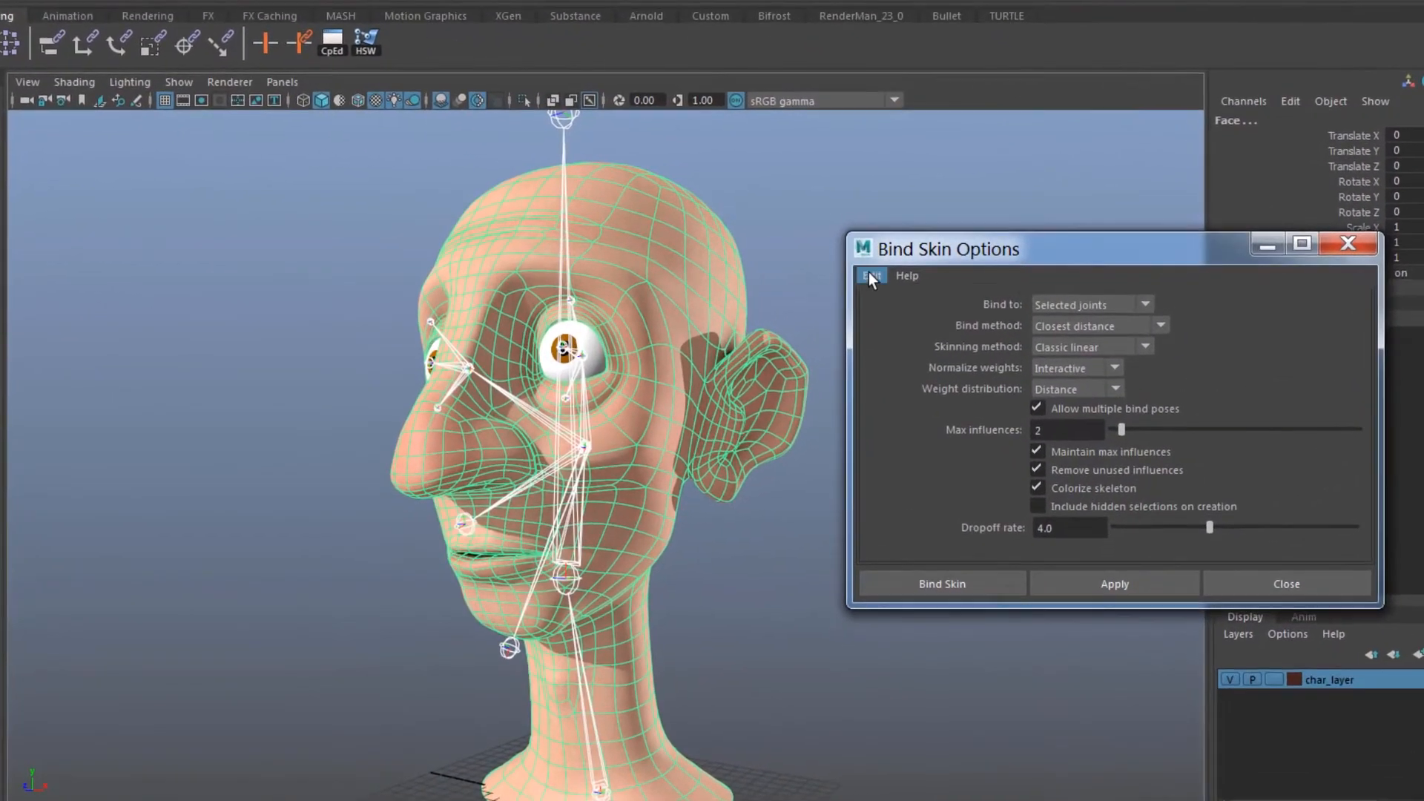
{"action": "left_click", "coordinate": [871, 275]}
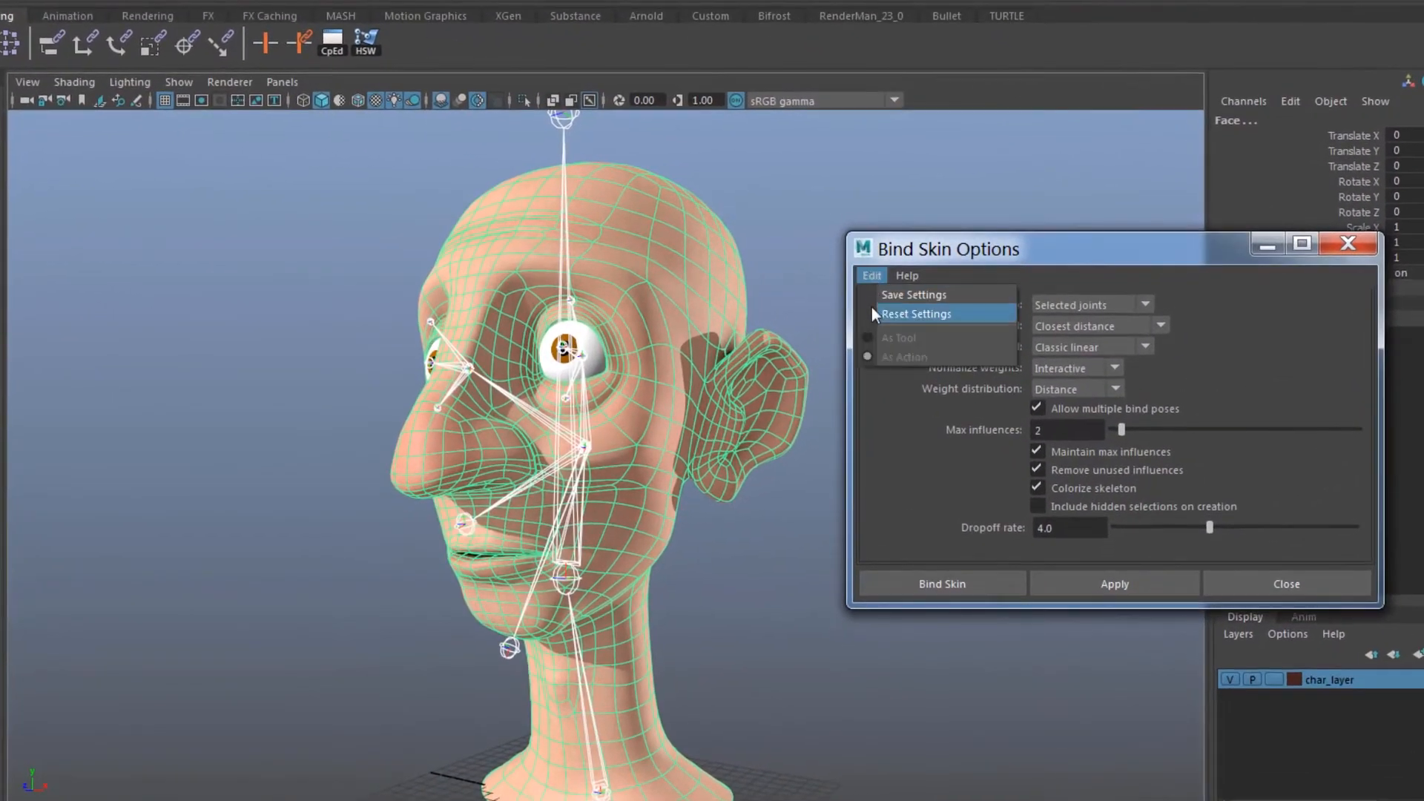
{"action": "left_click", "coordinate": [872, 309]}
{"action": "left_click", "coordinate": [1085, 305]}
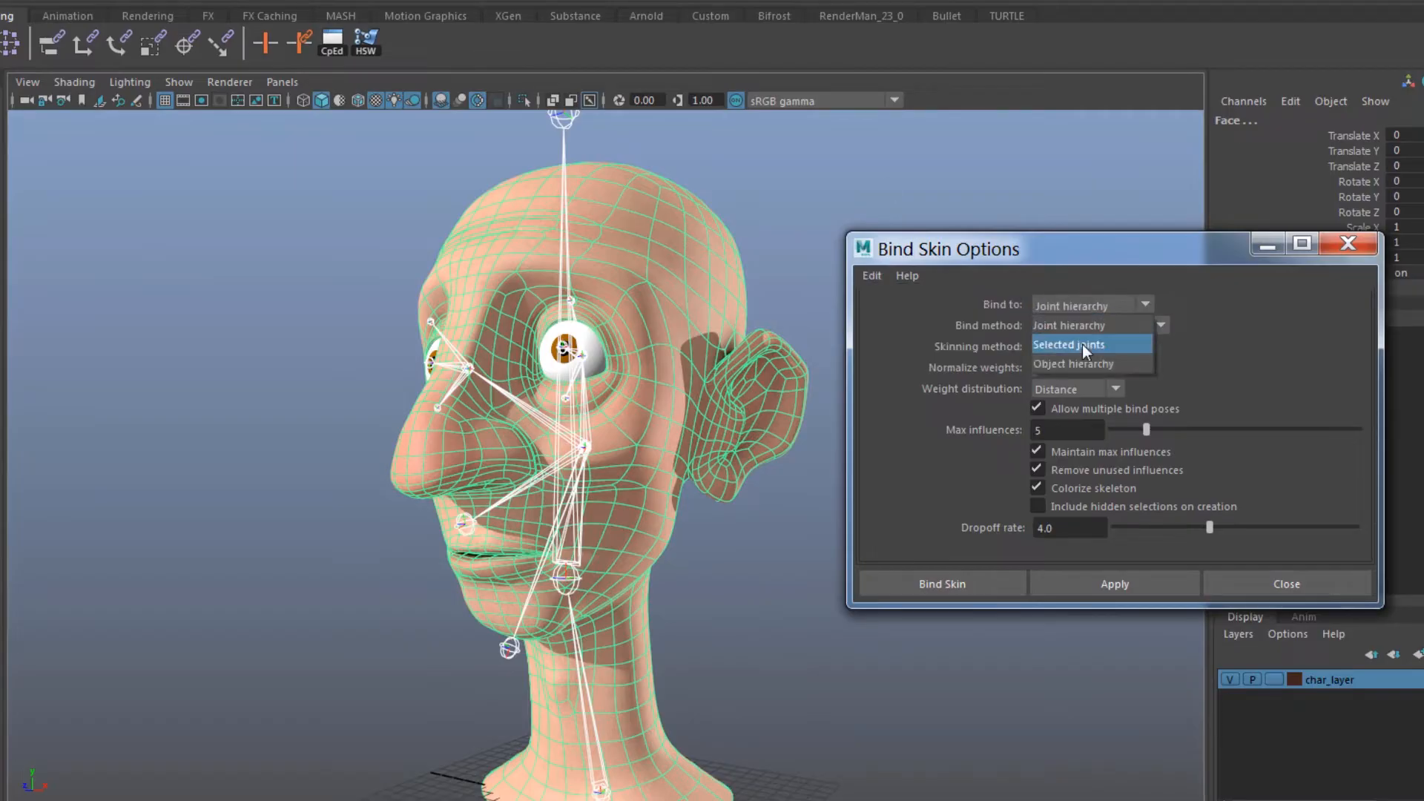
{"action": "left_click", "coordinate": [1083, 345]}
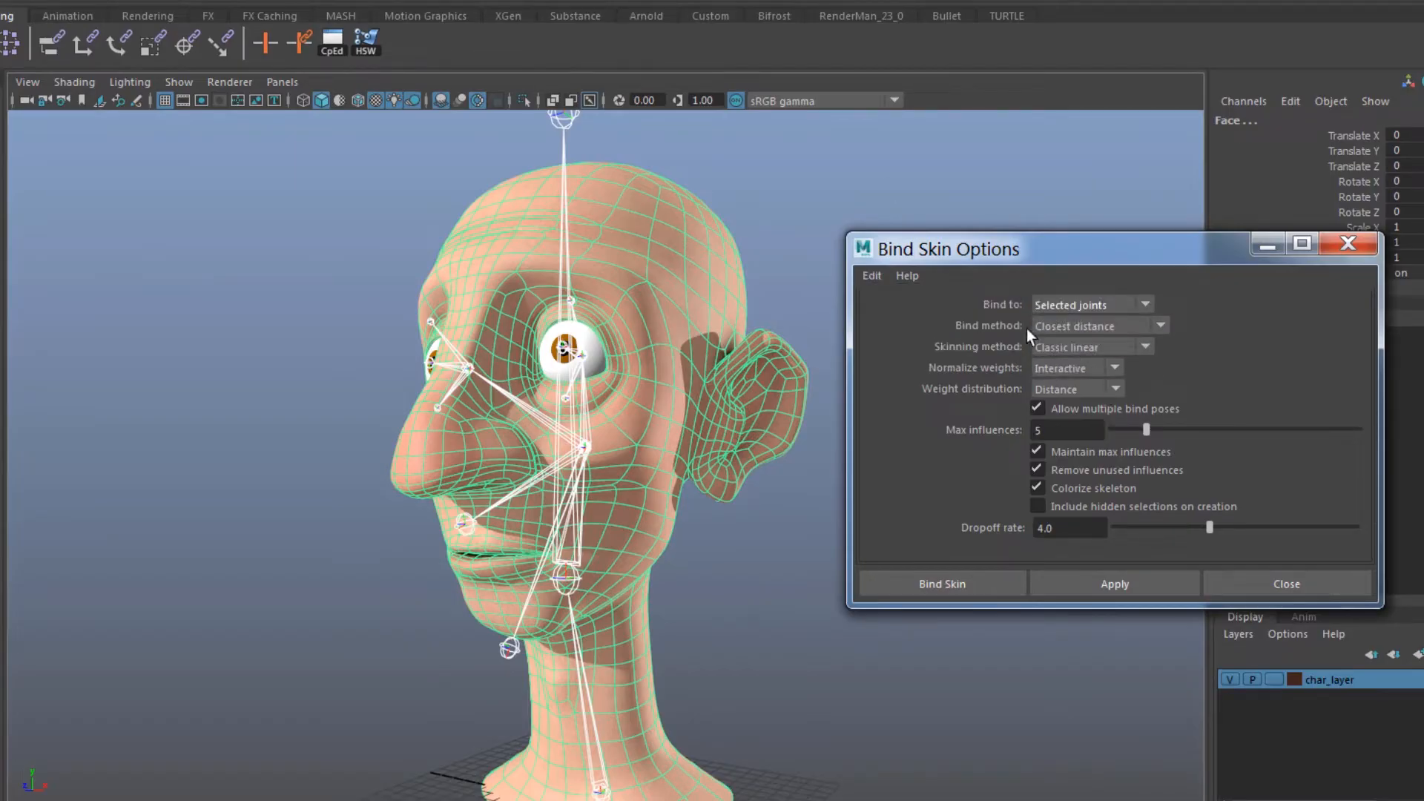
Step: Bind the Face mesh to the selected joints using the Geodesic Voxel method with 3 max influences
{"action": "left_click", "coordinate": [1061, 329]}
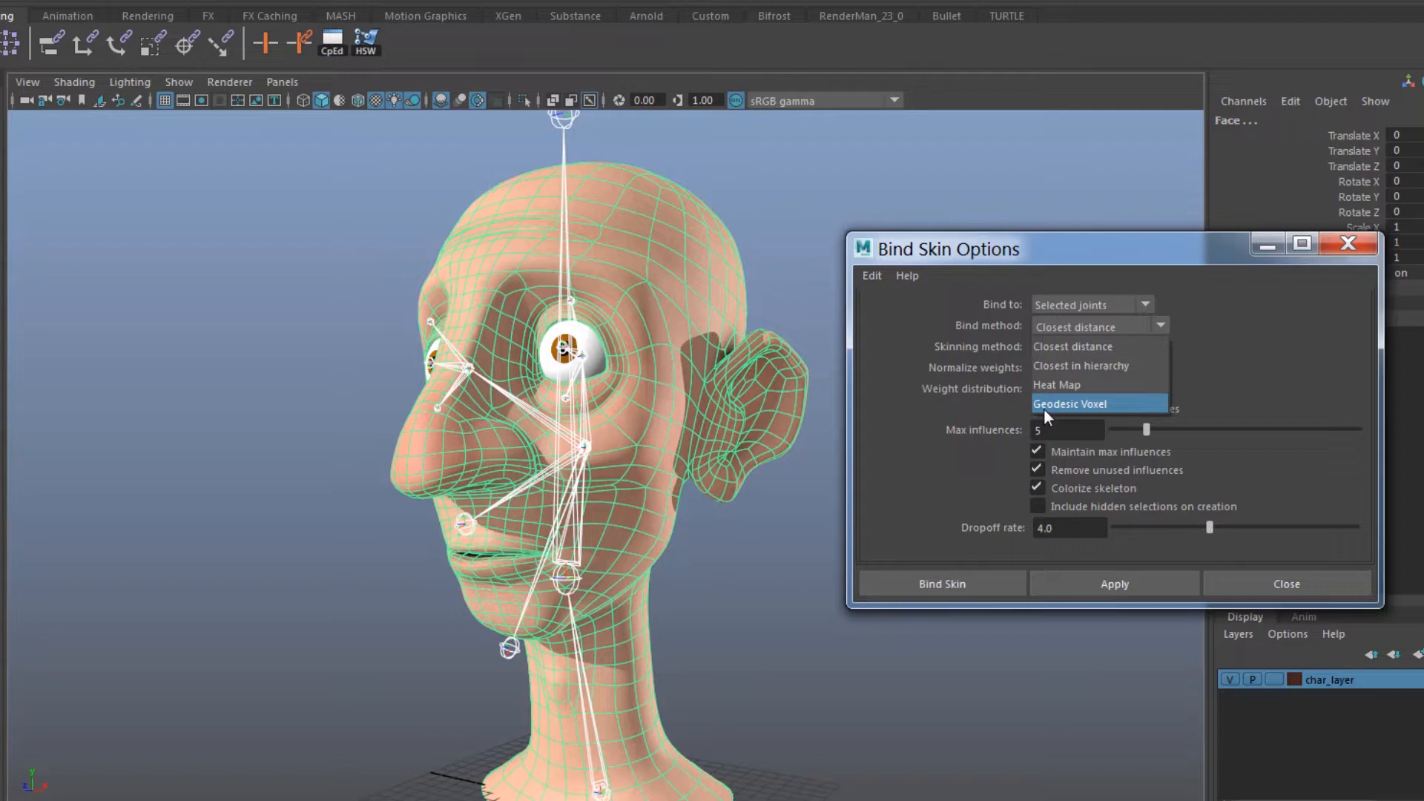
{"action": "left_click", "coordinate": [1072, 403]}
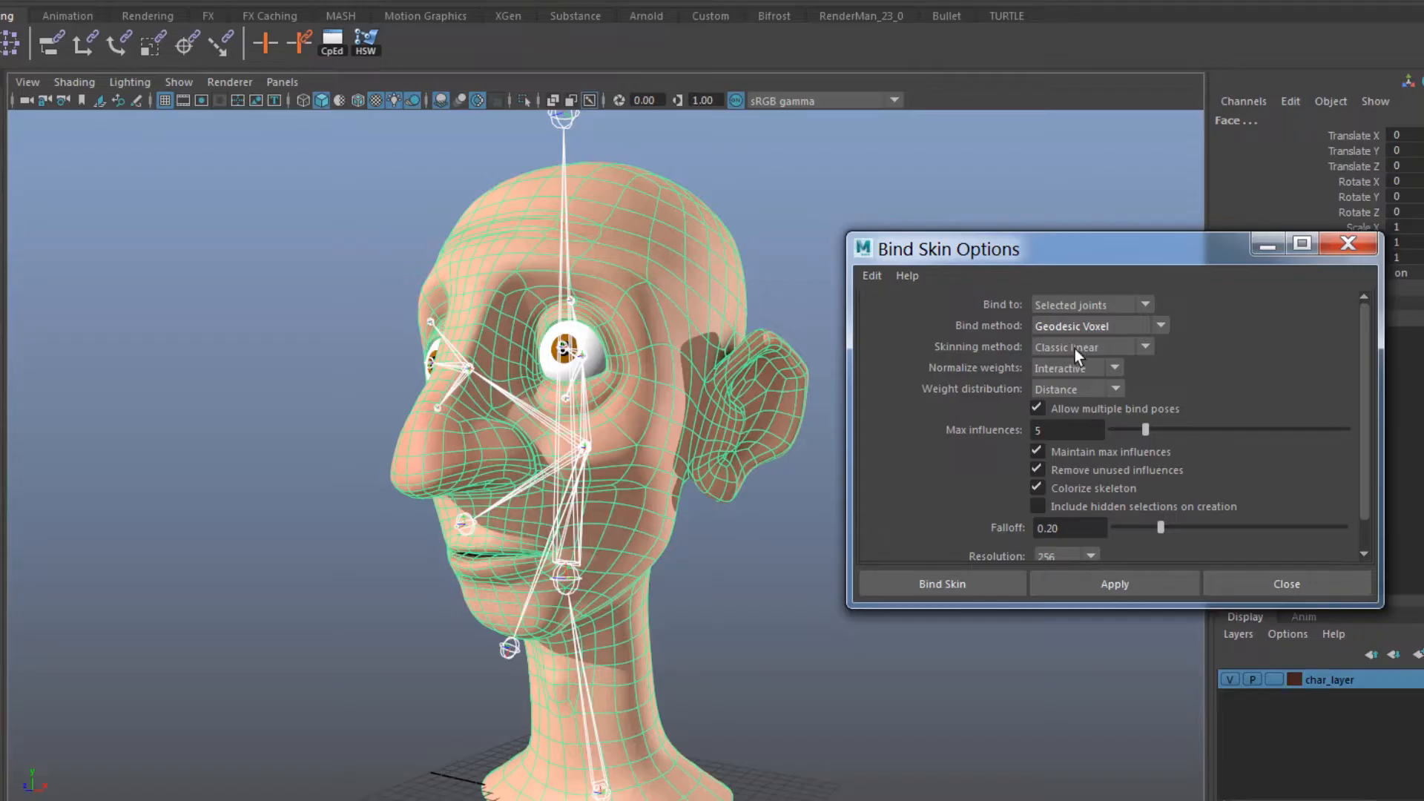
{"action": "double_click", "coordinate": [1056, 430]}
{"action": "type", "text": "3"}
{"action": "key", "text": "Return"}
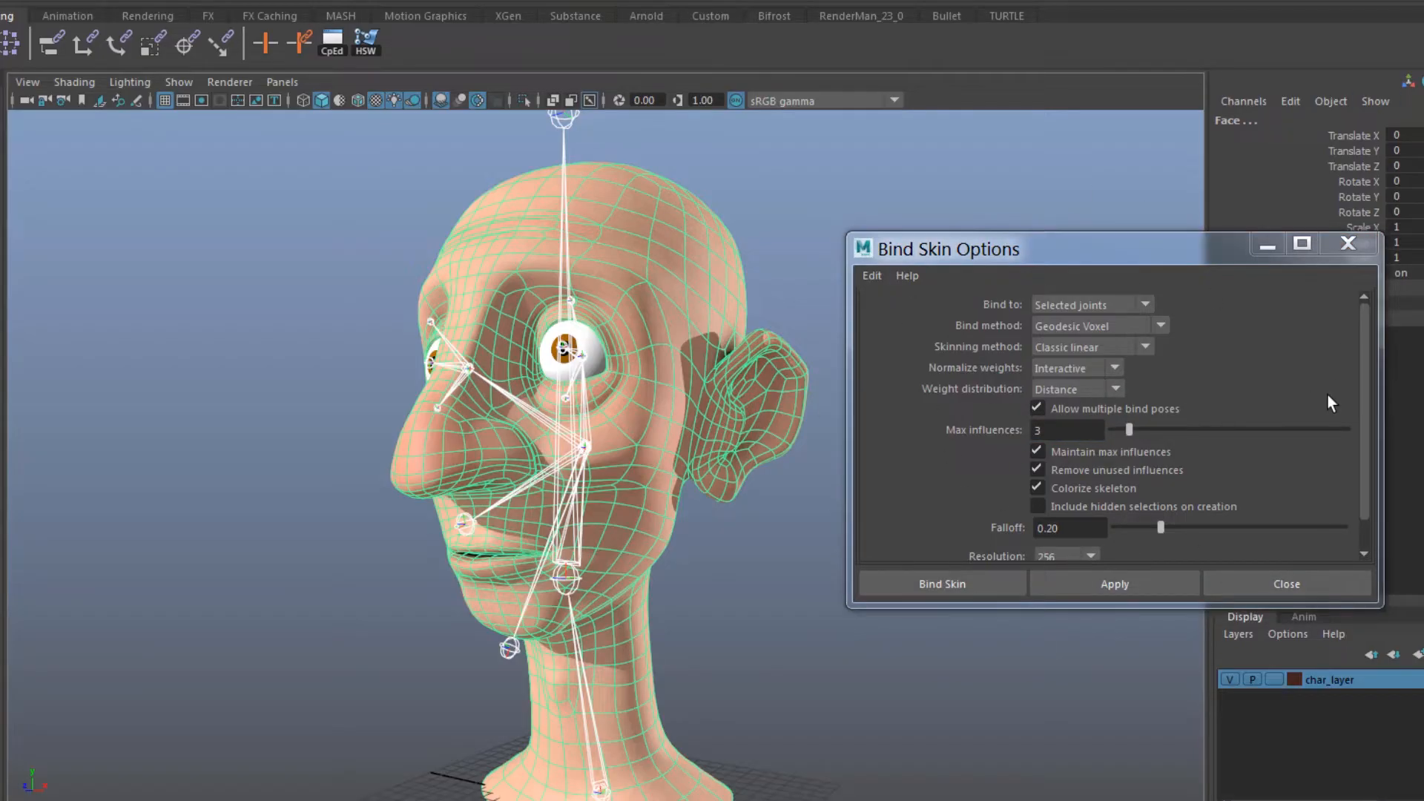
{"action": "left_click", "coordinate": [901, 577]}
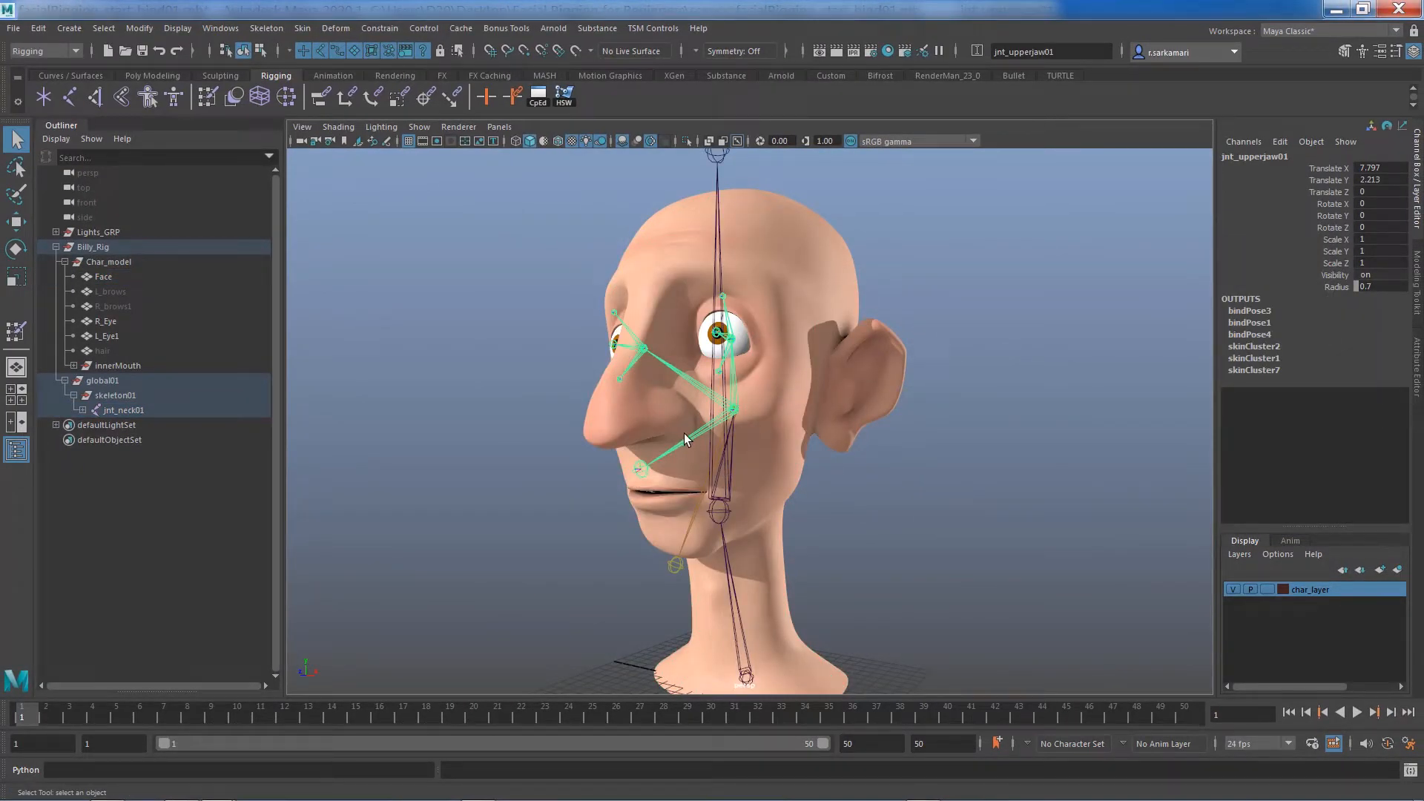
Step: Test the face binding by rotating the upper jaw and lower jaw joints in turn, undoing each rotation
{"action": "key", "text": "e"}
{"action": "left_click_drag", "start_coordinate": [703, 423], "coordinate": [685, 381]}
{"action": "key", "text": "ctrl+z"}
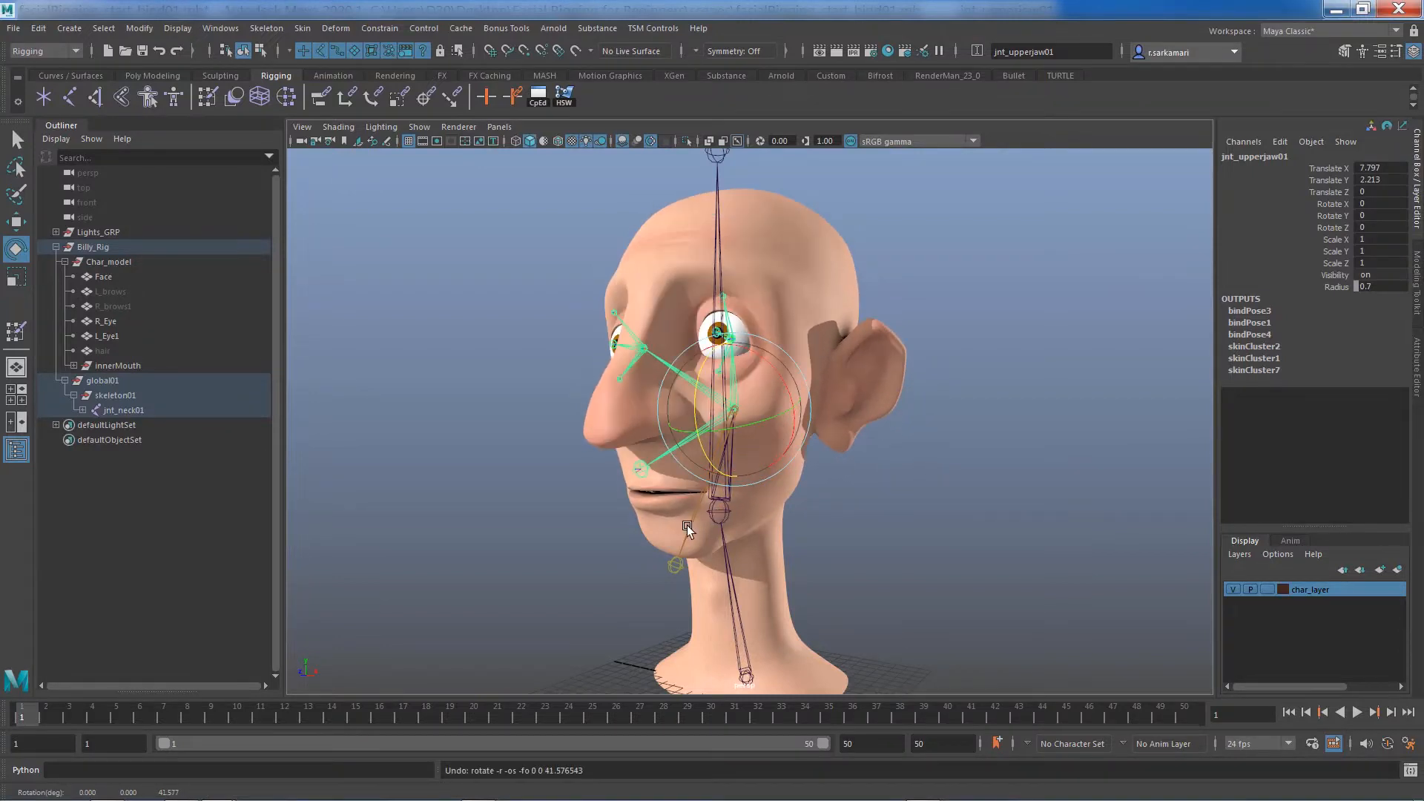
{"action": "left_click", "coordinate": [687, 525]}
{"action": "left_click_drag", "start_coordinate": [696, 421], "coordinate": [744, 531]}
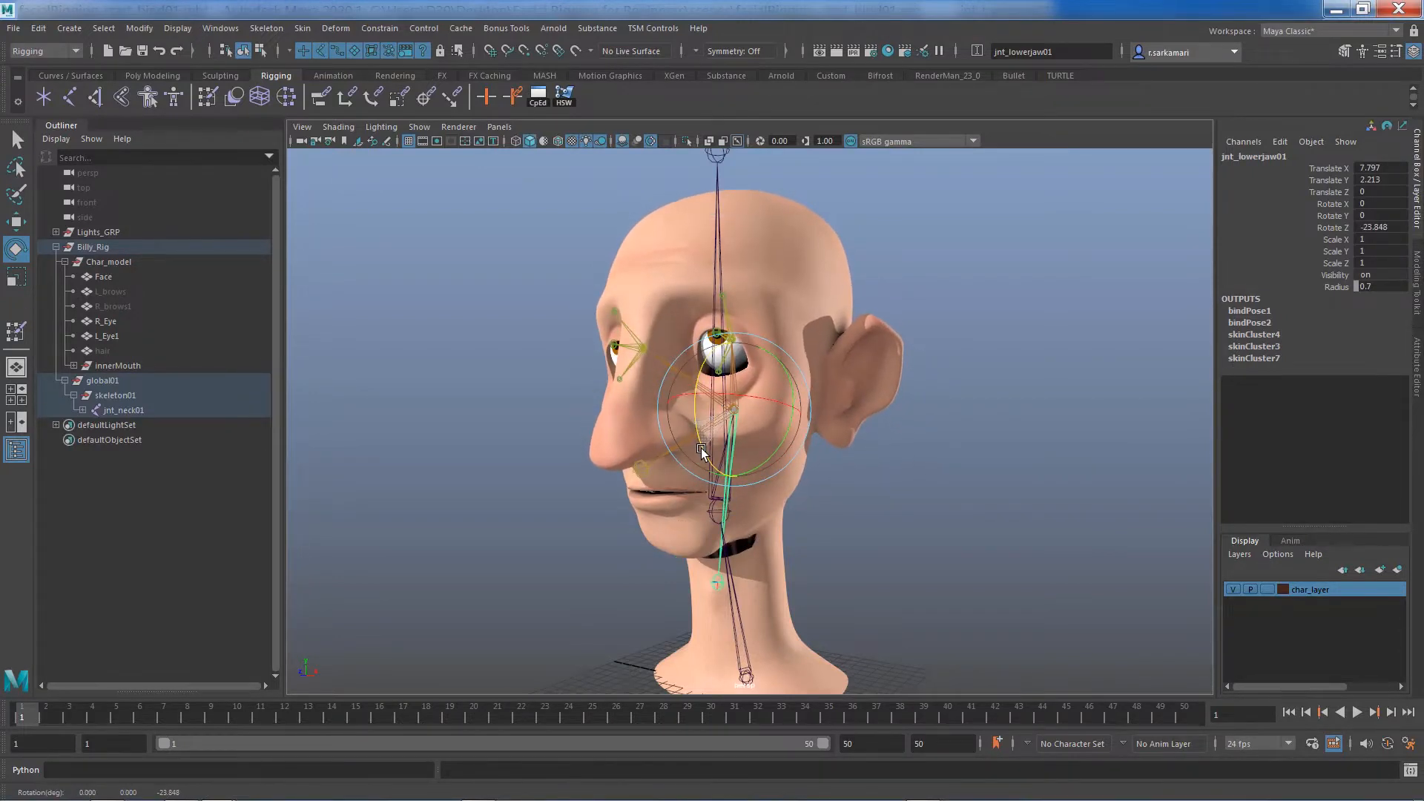
{"action": "key", "text": "ctrl+z"}
Step: Test the face binding by rotating the head joint, undo the rotation and clear the selection
{"action": "left_click", "coordinate": [716, 279]}
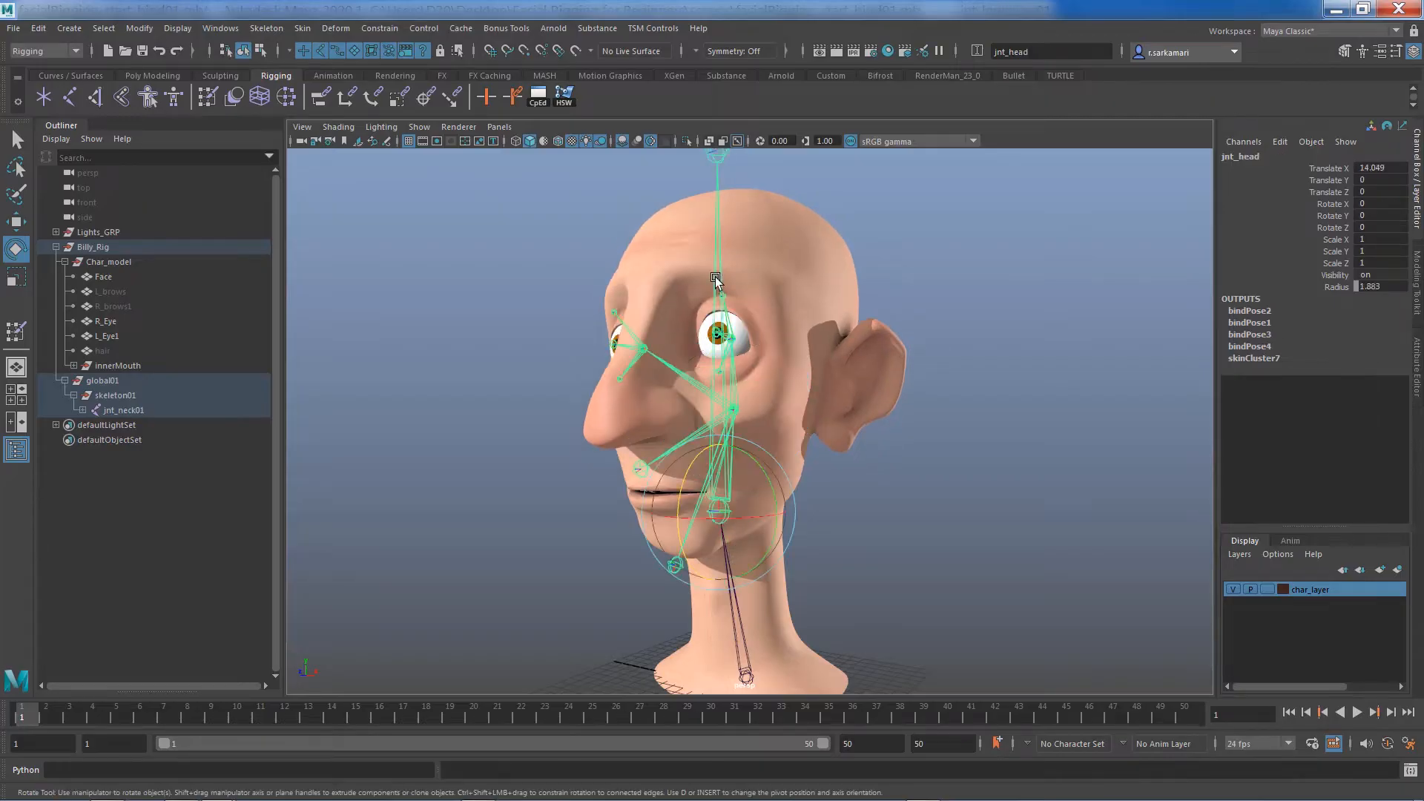
{"action": "left_click_drag", "start_coordinate": [701, 522], "coordinate": [763, 603]}
{"action": "key", "text": "ctrl+z"}
{"action": "left_click", "coordinate": [546, 479]}
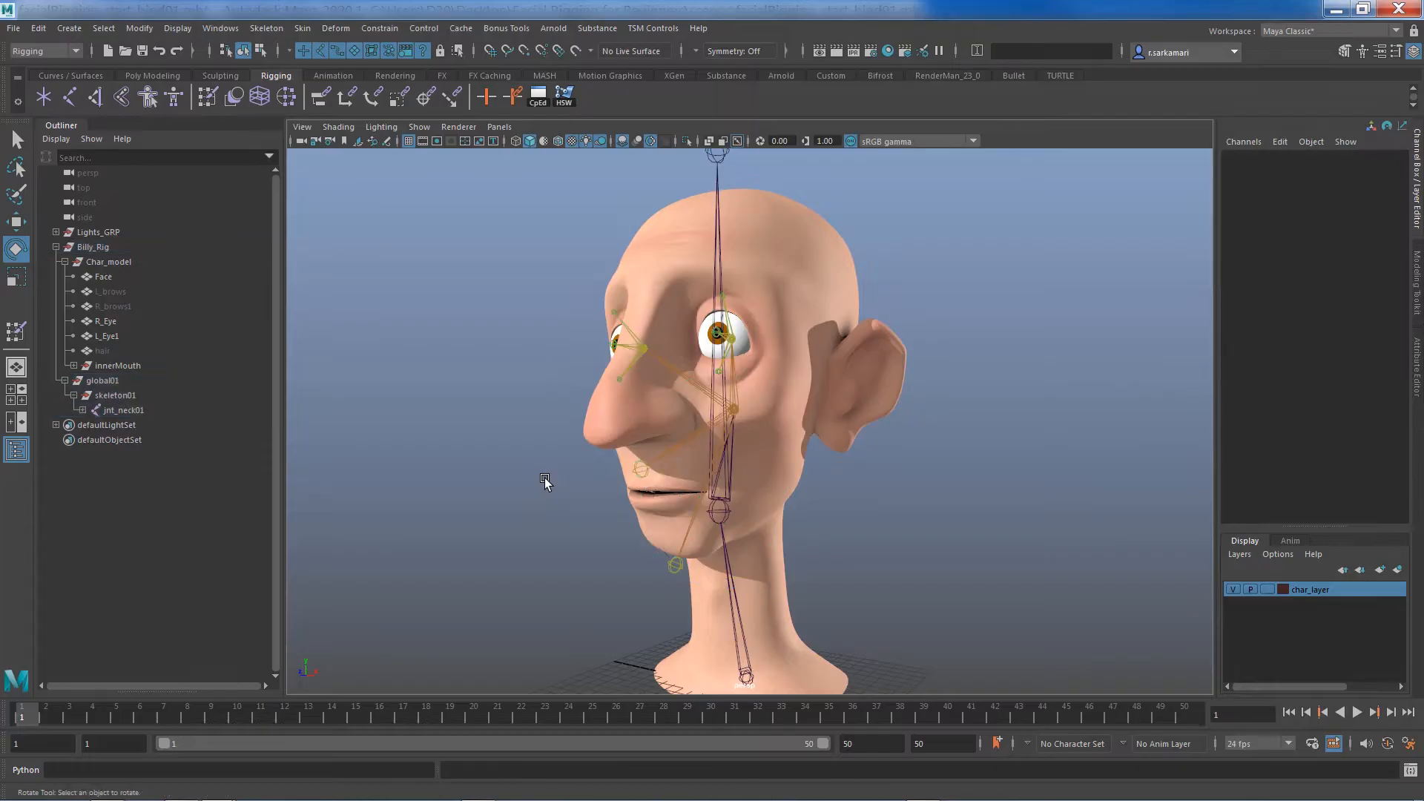
Step: Select the upper and lower lid joints of the character's left eye
{"action": "right_click_drag", "start_coordinate": [547, 459], "coordinate": [648, 446], "text": "alt"}
{"action": "left_click", "coordinate": [708, 262]}
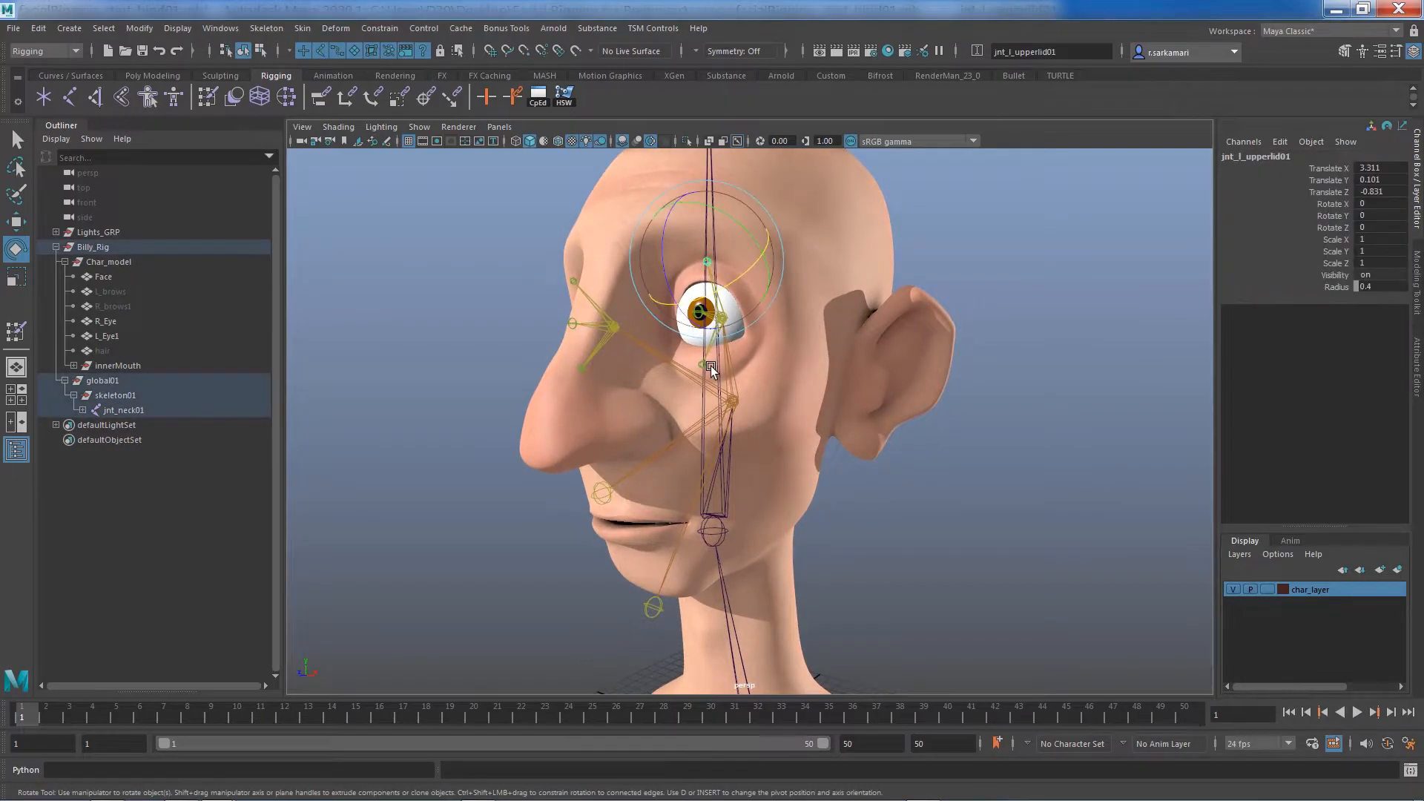
{"action": "key", "text": "q"}
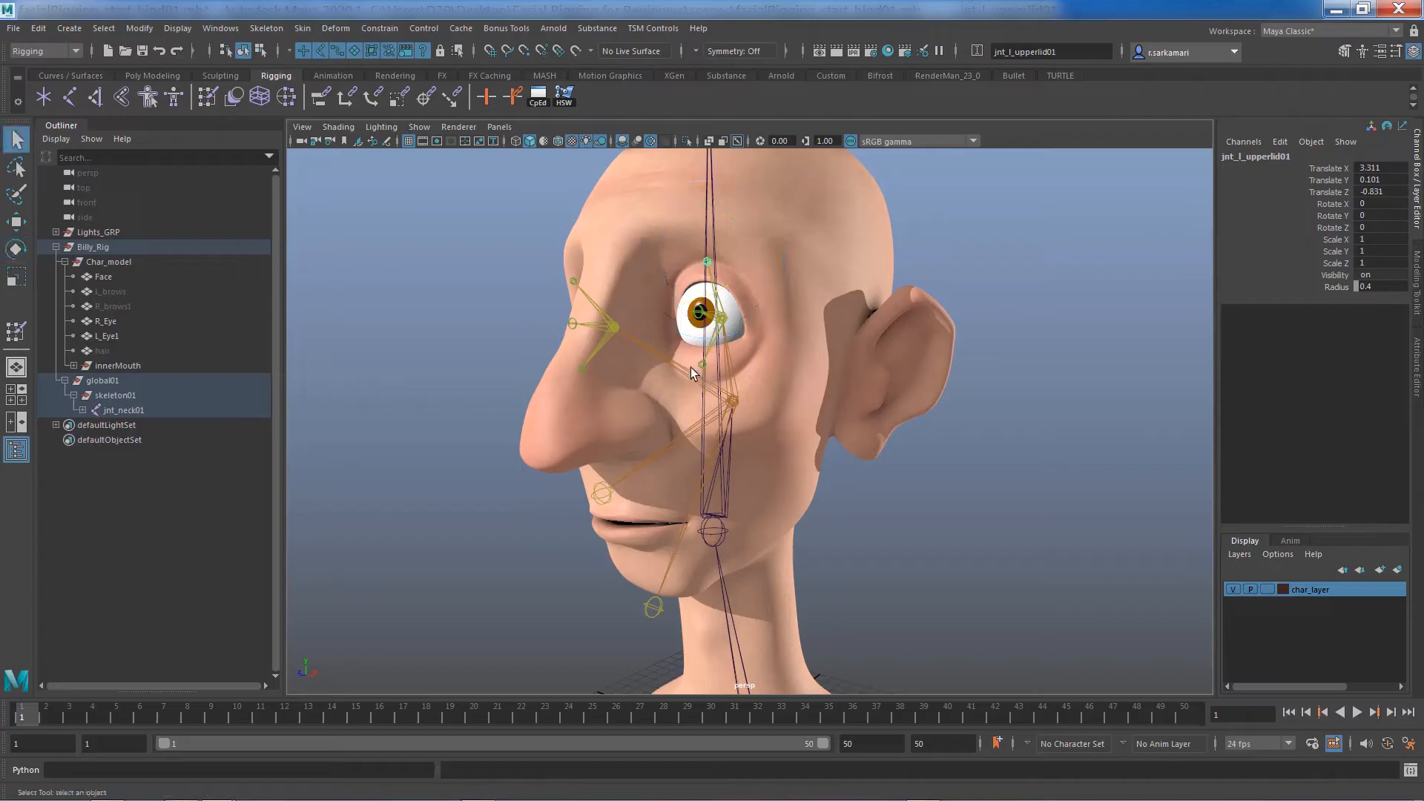
{"action": "left_click", "coordinate": [700, 367]}
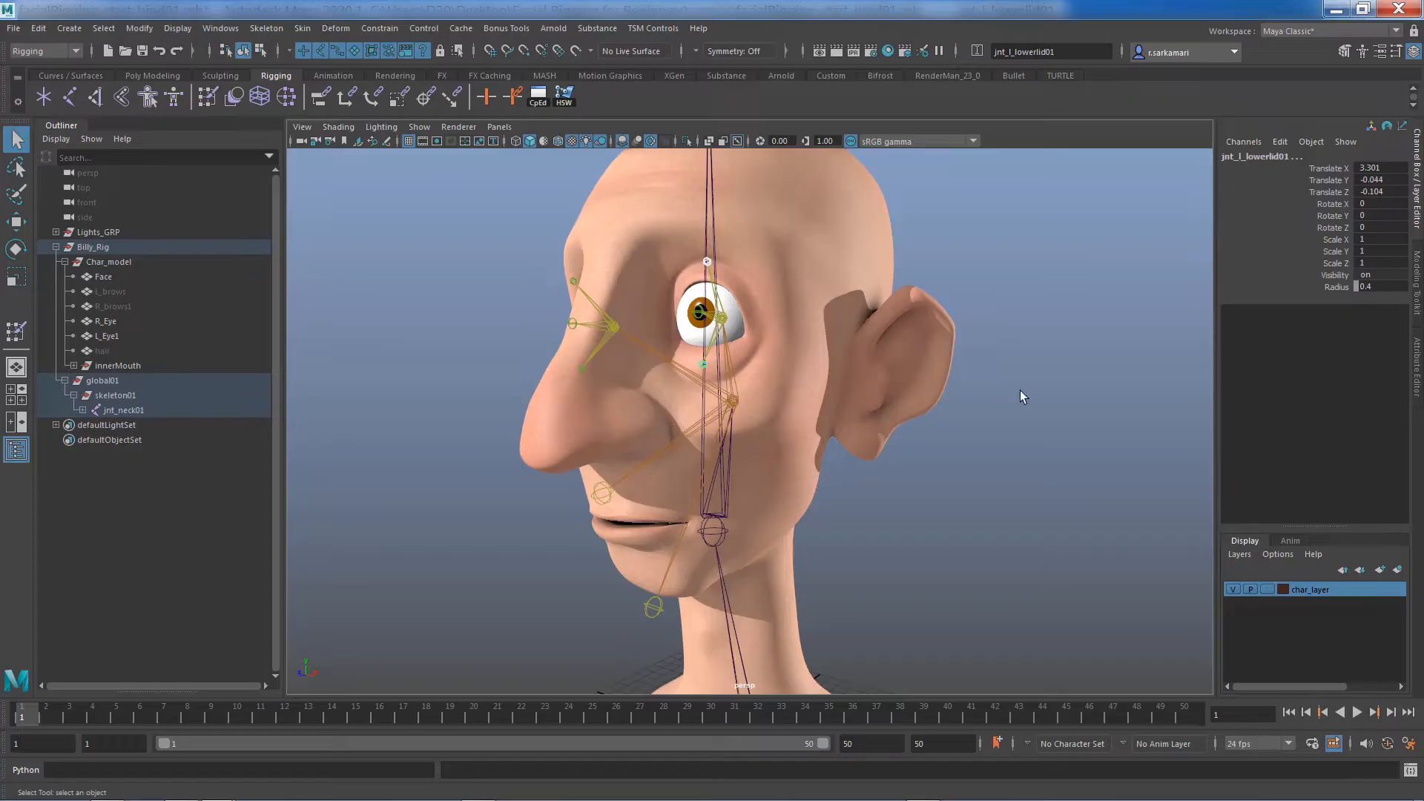
{"action": "mouse_move", "coordinate": [927, 519]}
{"action": "left_mouse_down", "text": "alt"}
{"action": "mouse_move", "coordinate": [901, 526]}
{"action": "mouse_move", "coordinate": [931, 530]}
{"action": "left_mouse_up", "text": "alt"}
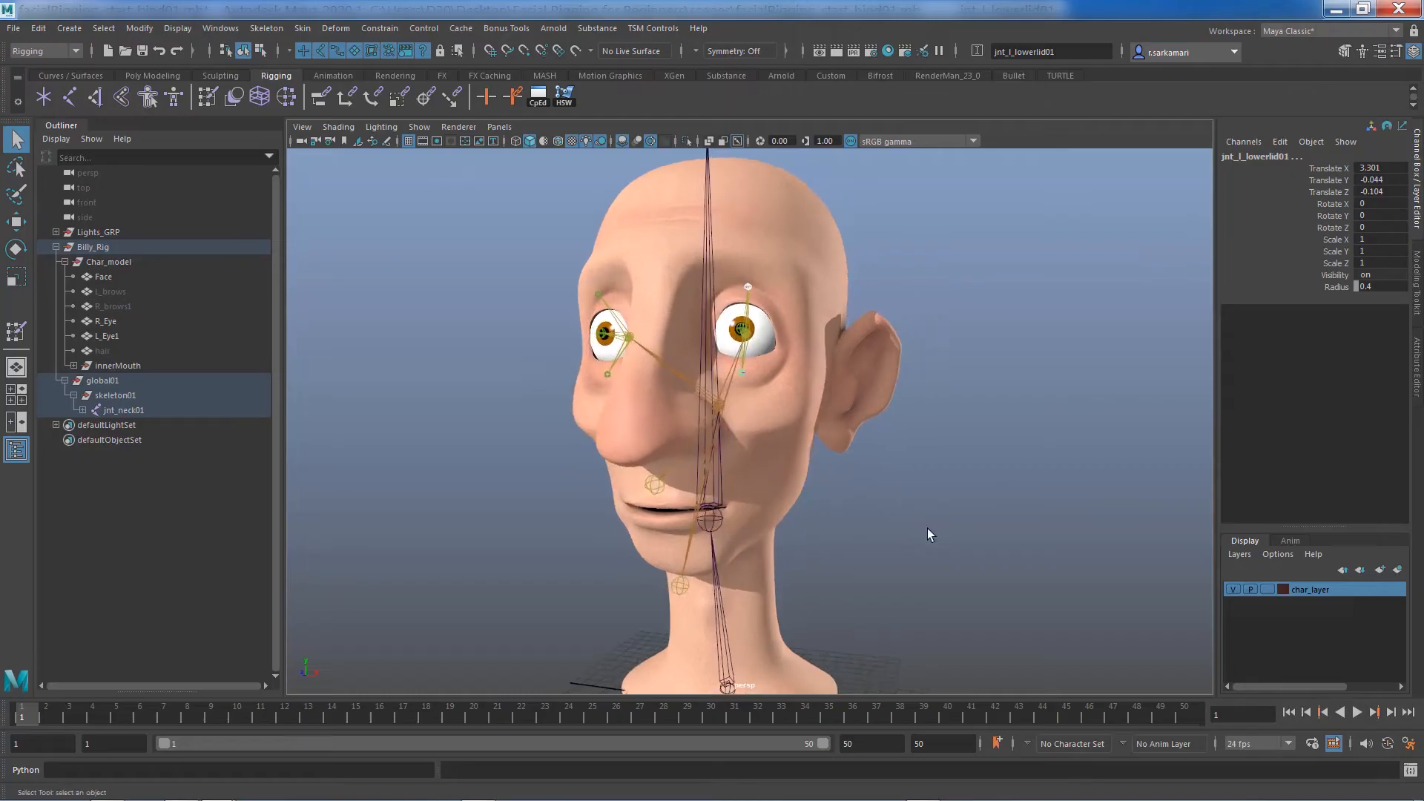
Step: Select the upper and lower lid joints of both eyes together with the Face mesh
{"action": "left_click", "coordinate": [599, 292]}
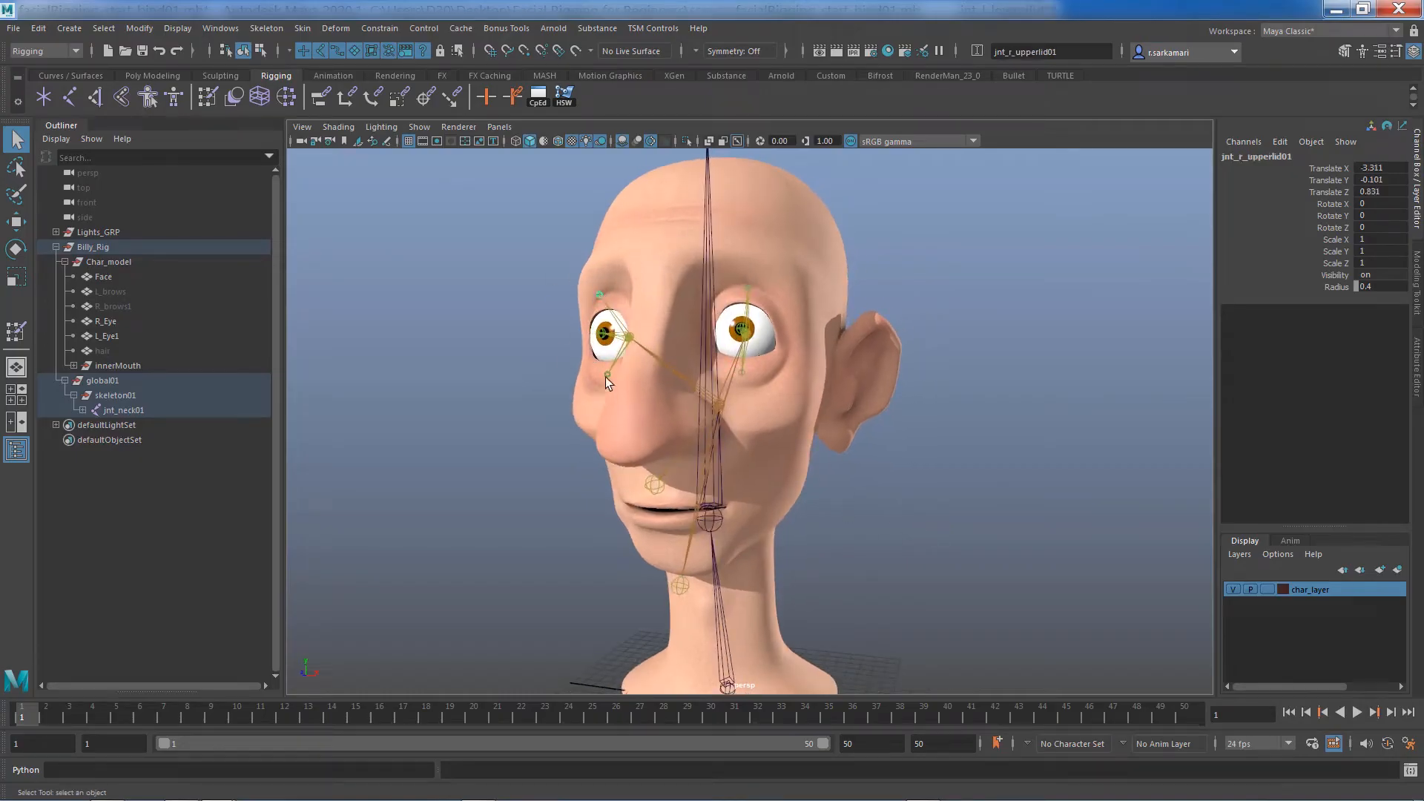
{"action": "left_click", "coordinate": [606, 375], "text": "shift"}
{"action": "left_click", "coordinate": [748, 285], "text": "shift"}
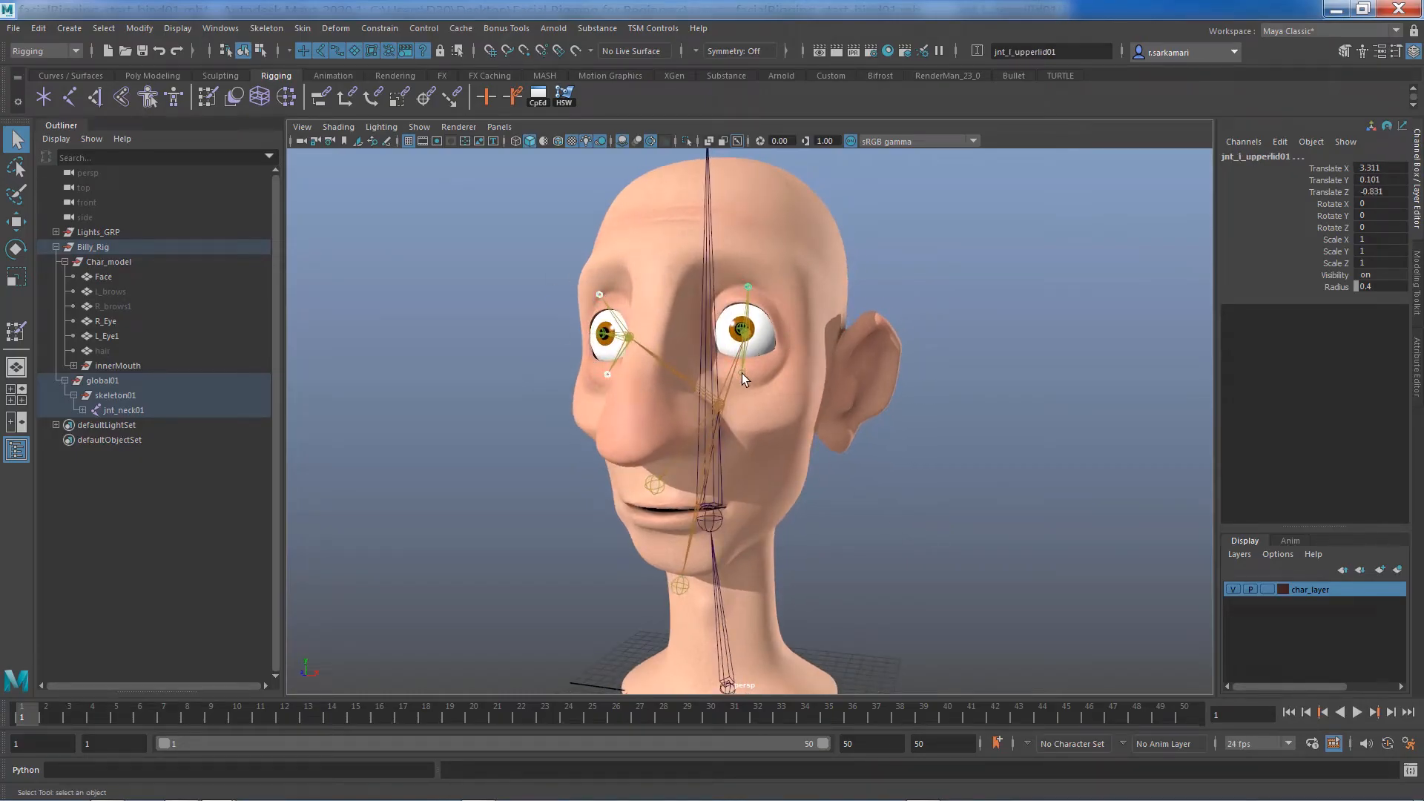
{"action": "left_click", "coordinate": [742, 372], "text": "shift"}
{"action": "left_click", "coordinate": [793, 506]}
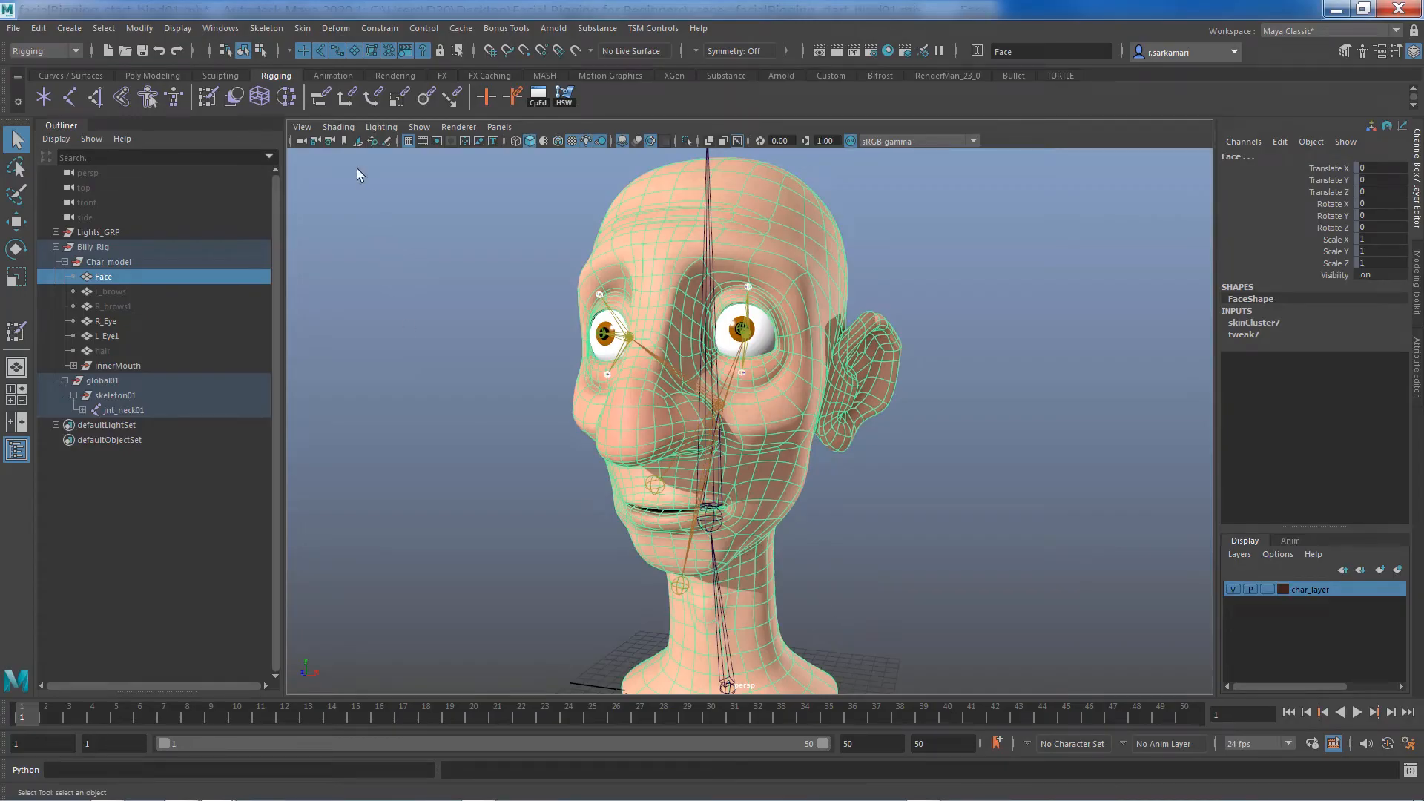
Step: Examine the Face mesh's skin weights for the upper jaw, lower jaw, head and neck joints with the Paint Skin Weights tool
{"action": "left_click", "coordinate": [712, 206]}
{"action": "left_click", "coordinate": [646, 215]}
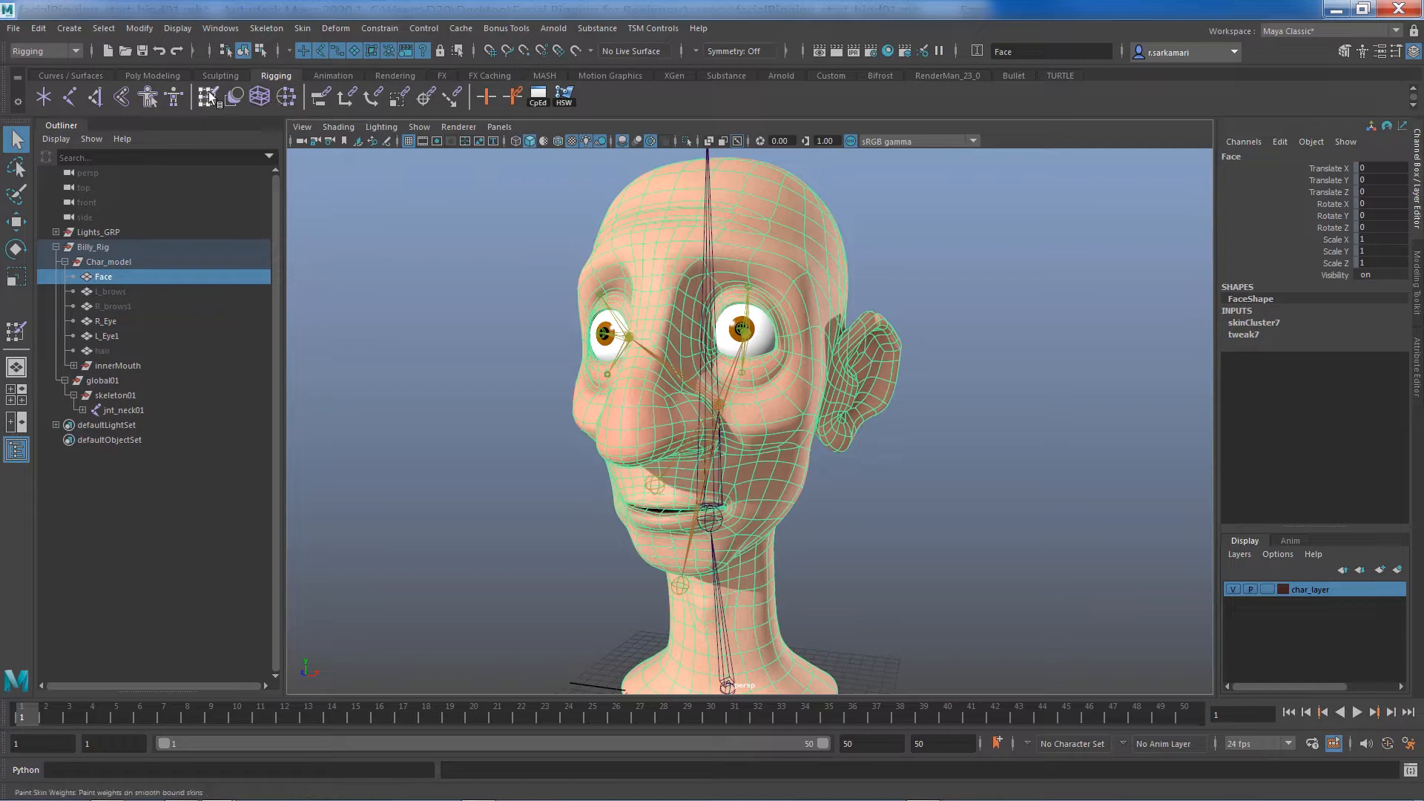
{"action": "double_click", "coordinate": [228, 105]}
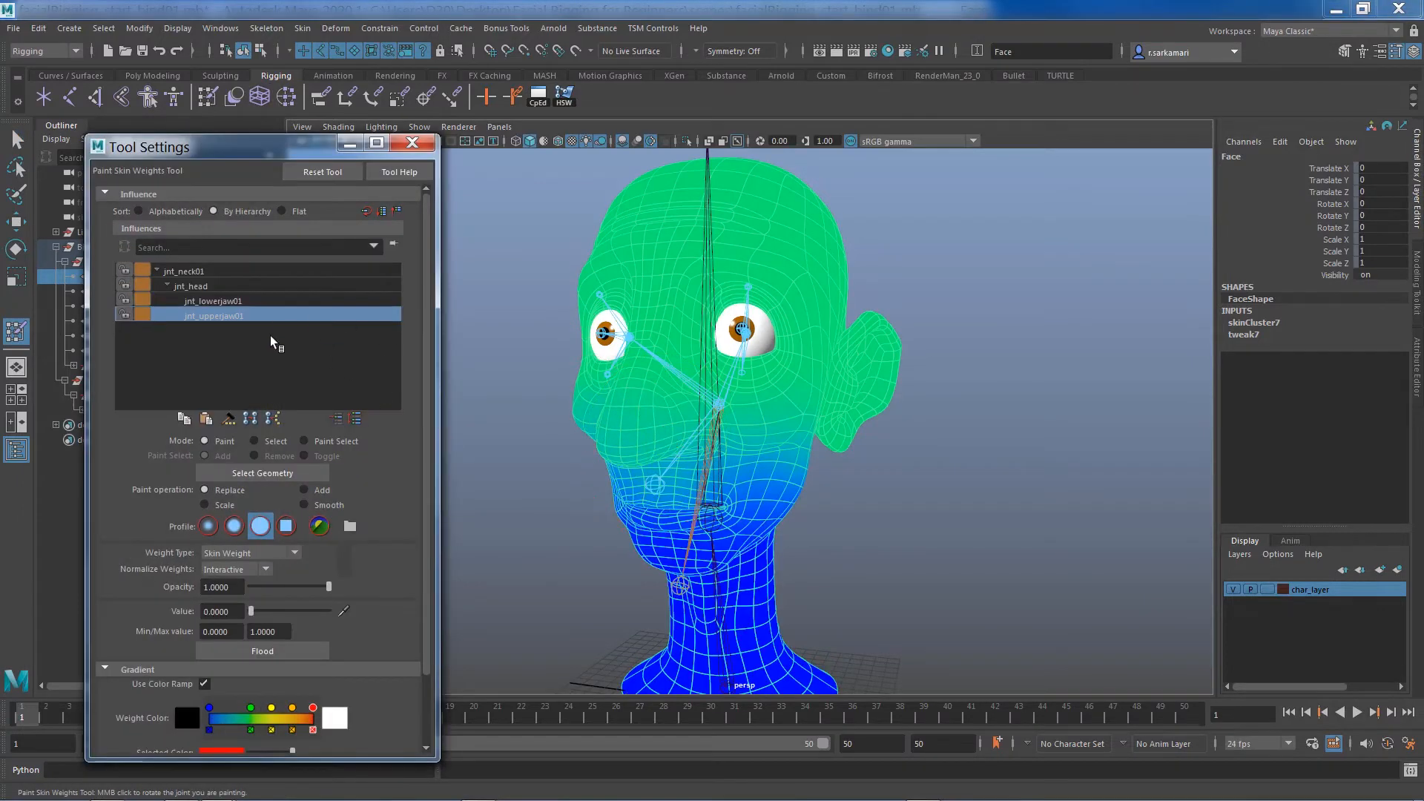
{"action": "left_click", "coordinate": [212, 299]}
{"action": "left_click", "coordinate": [210, 286]}
{"action": "left_click", "coordinate": [201, 272]}
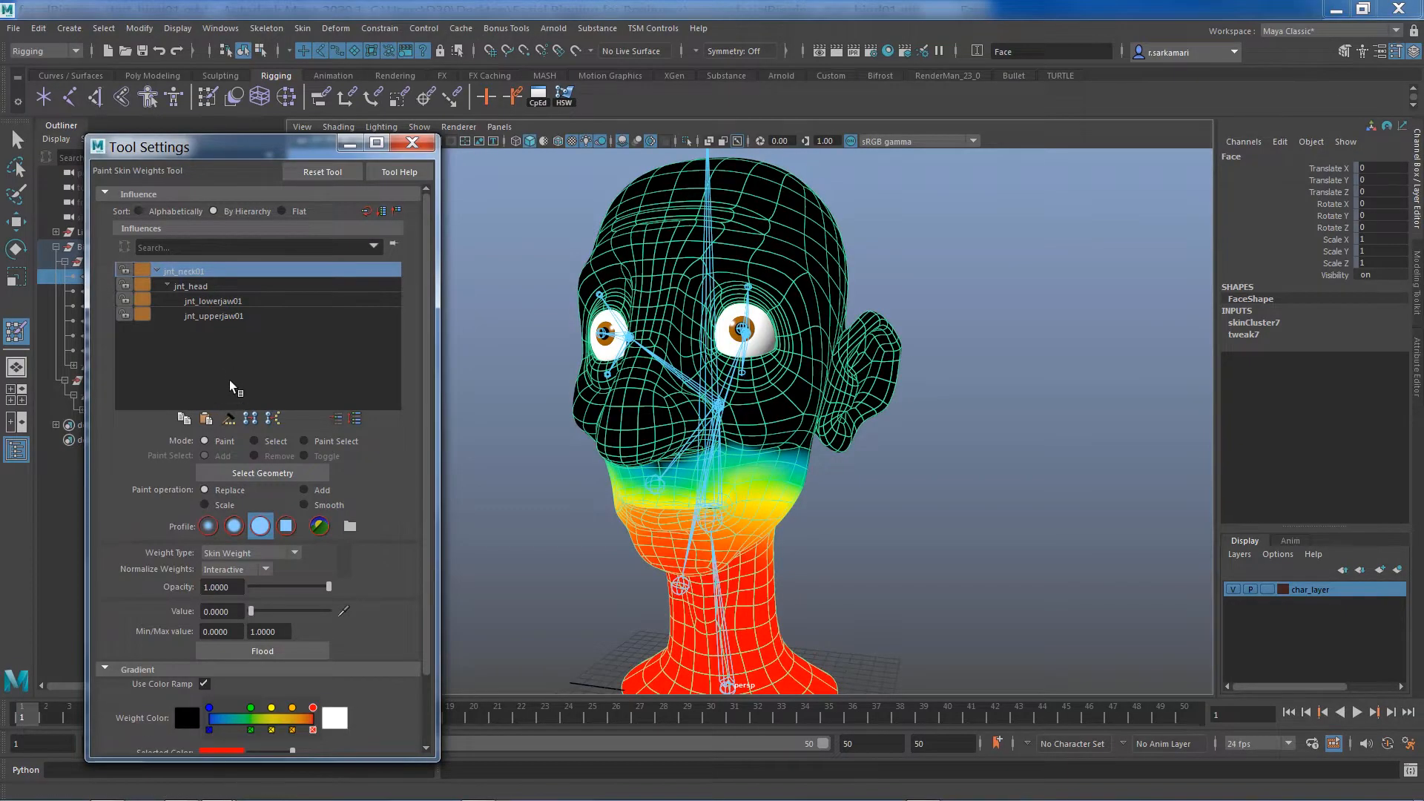
{"action": "left_click", "coordinate": [413, 142]}
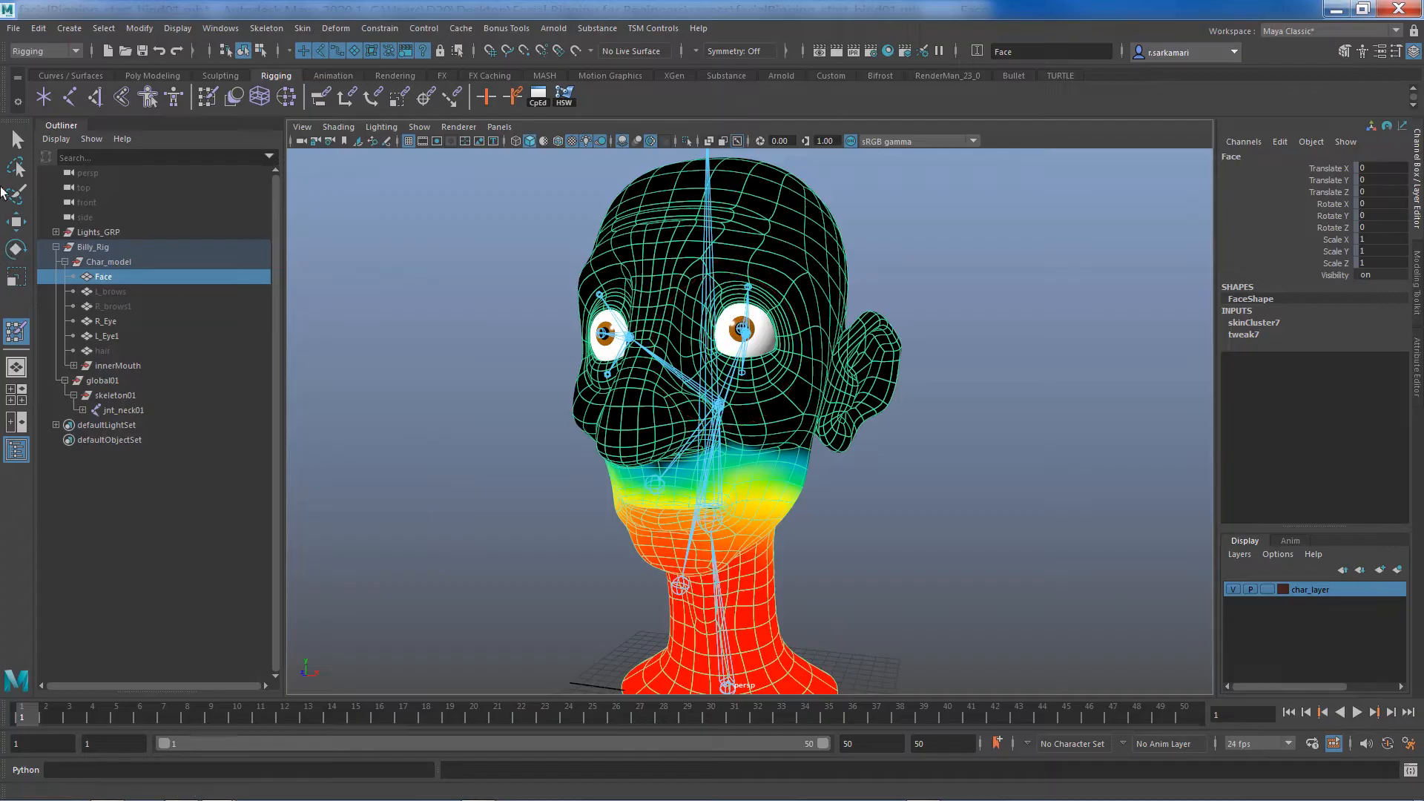
{"action": "left_click", "coordinate": [16, 141]}
Step: Select the four eyelid joints plus the Face mesh and open the Add Influence options
{"action": "left_click", "coordinate": [747, 284]}
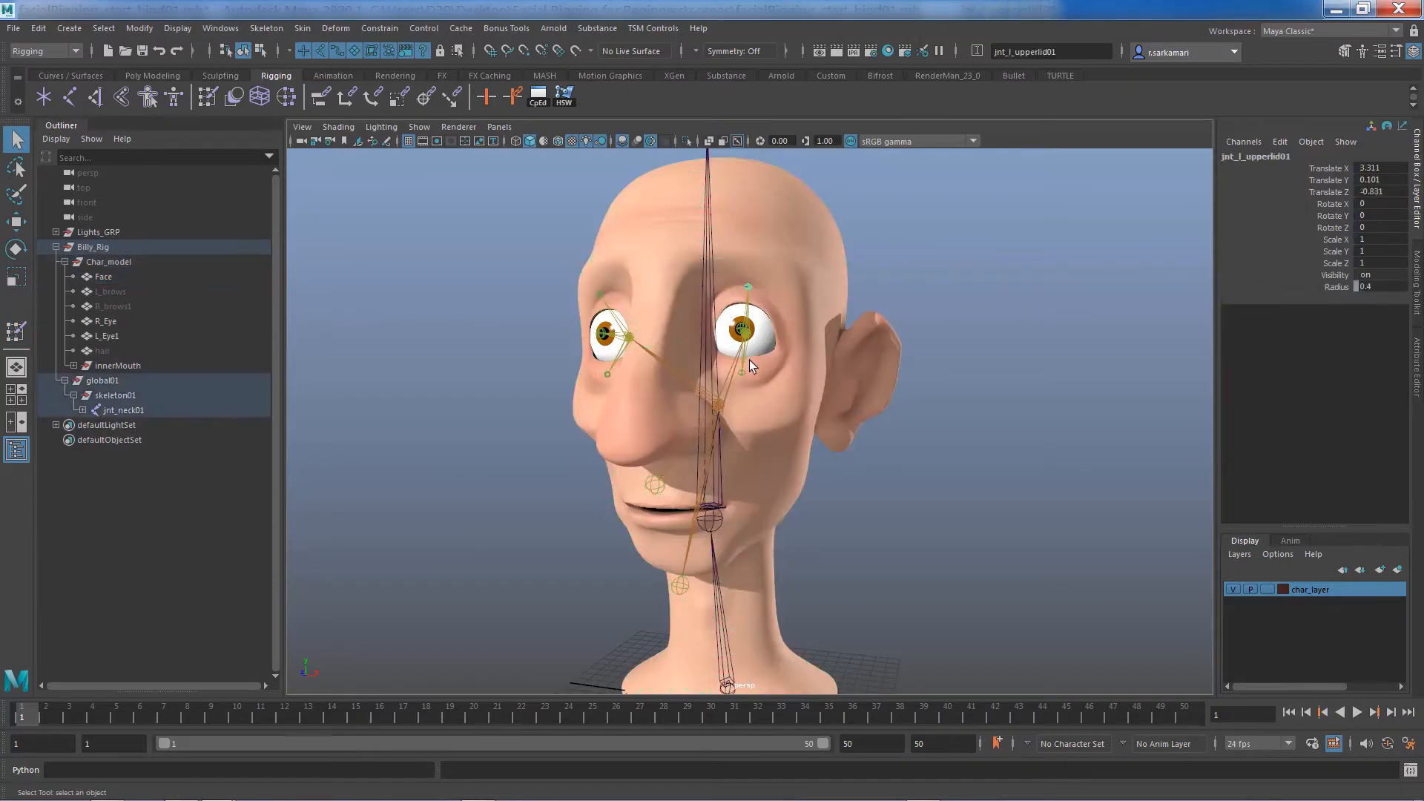
{"action": "left_click", "coordinate": [739, 374], "text": "shift"}
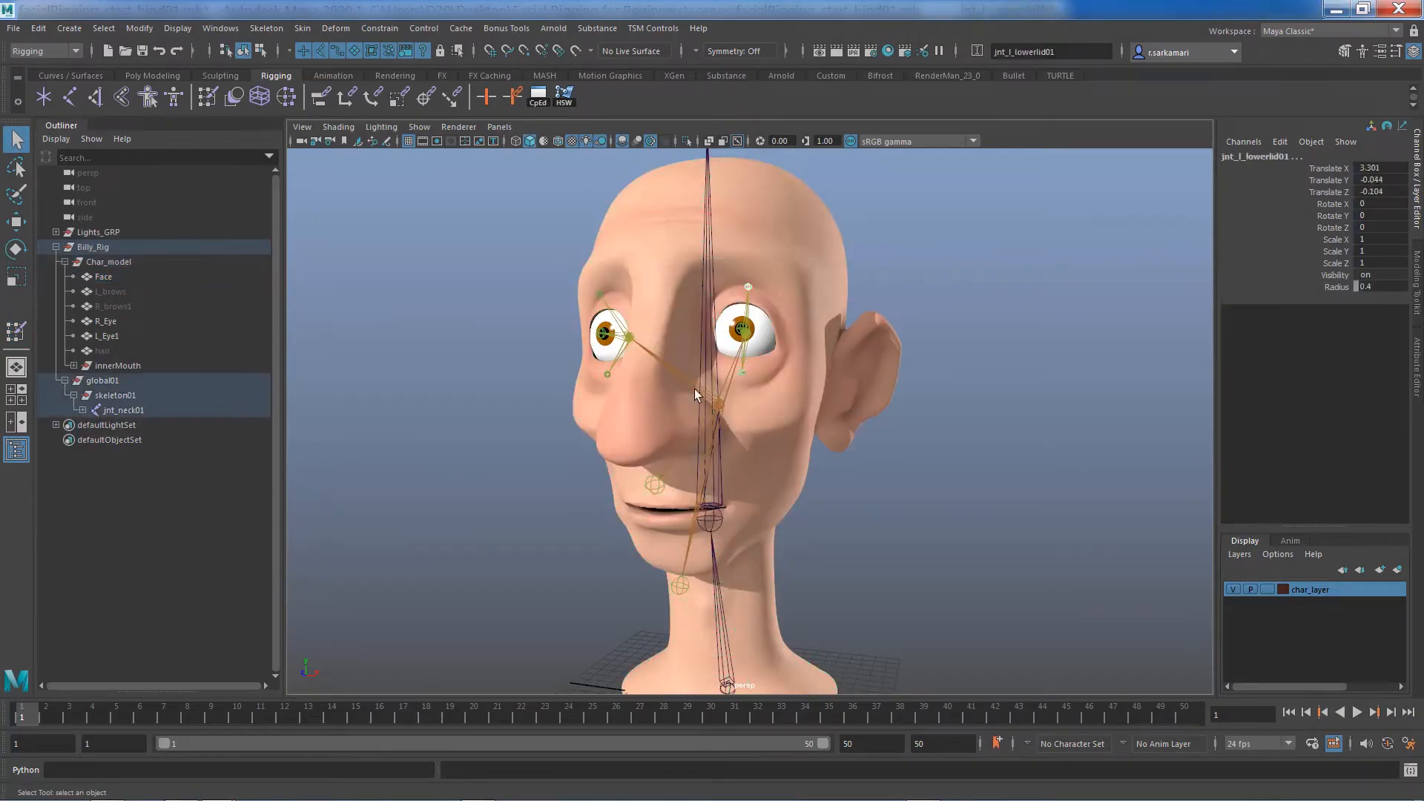
{"action": "left_click", "coordinate": [605, 372], "text": "shift"}
{"action": "left_click", "coordinate": [598, 296], "text": "shift"}
{"action": "left_click", "coordinate": [648, 262]}
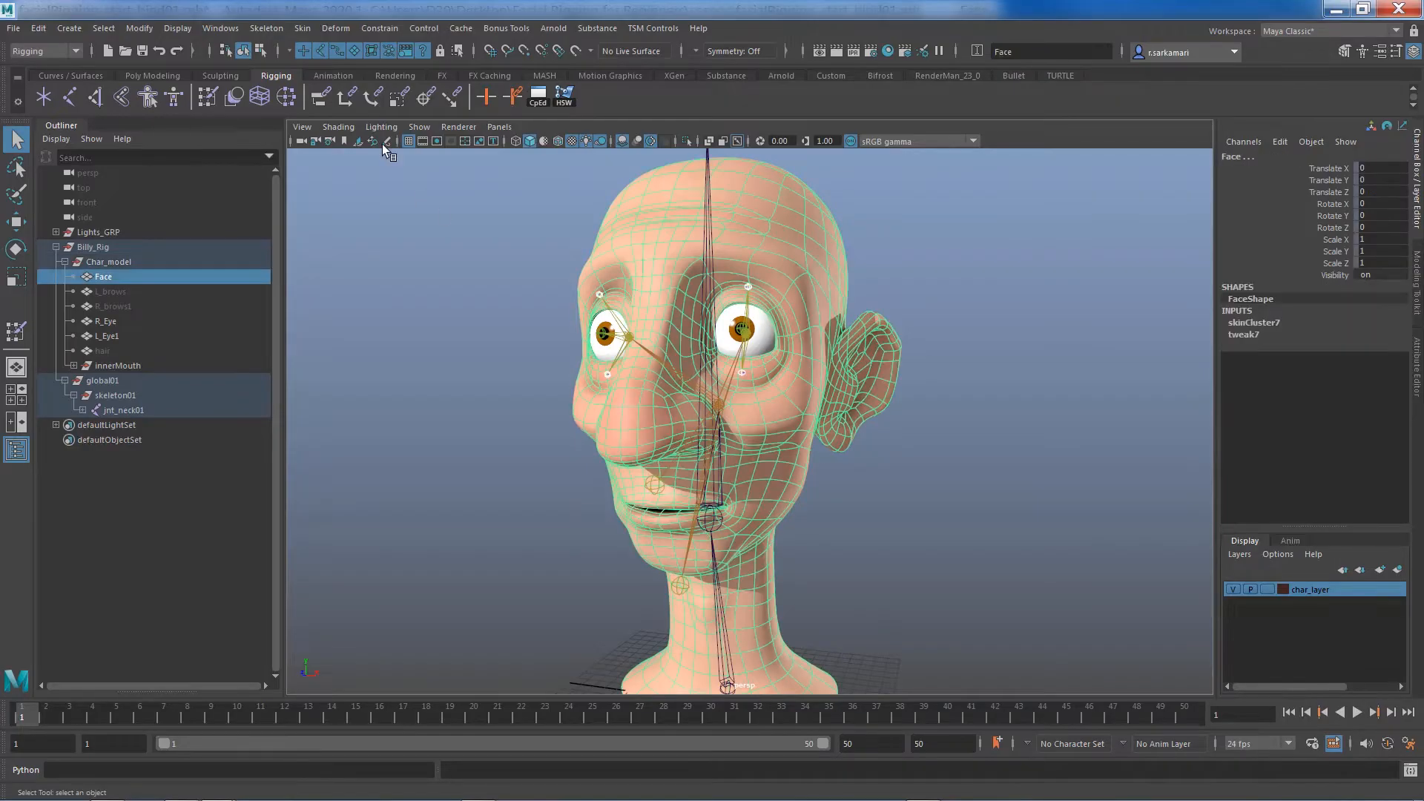
{"action": "left_click", "coordinate": [278, 30]}
{"action": "mouse_move", "coordinate": [307, 34]}
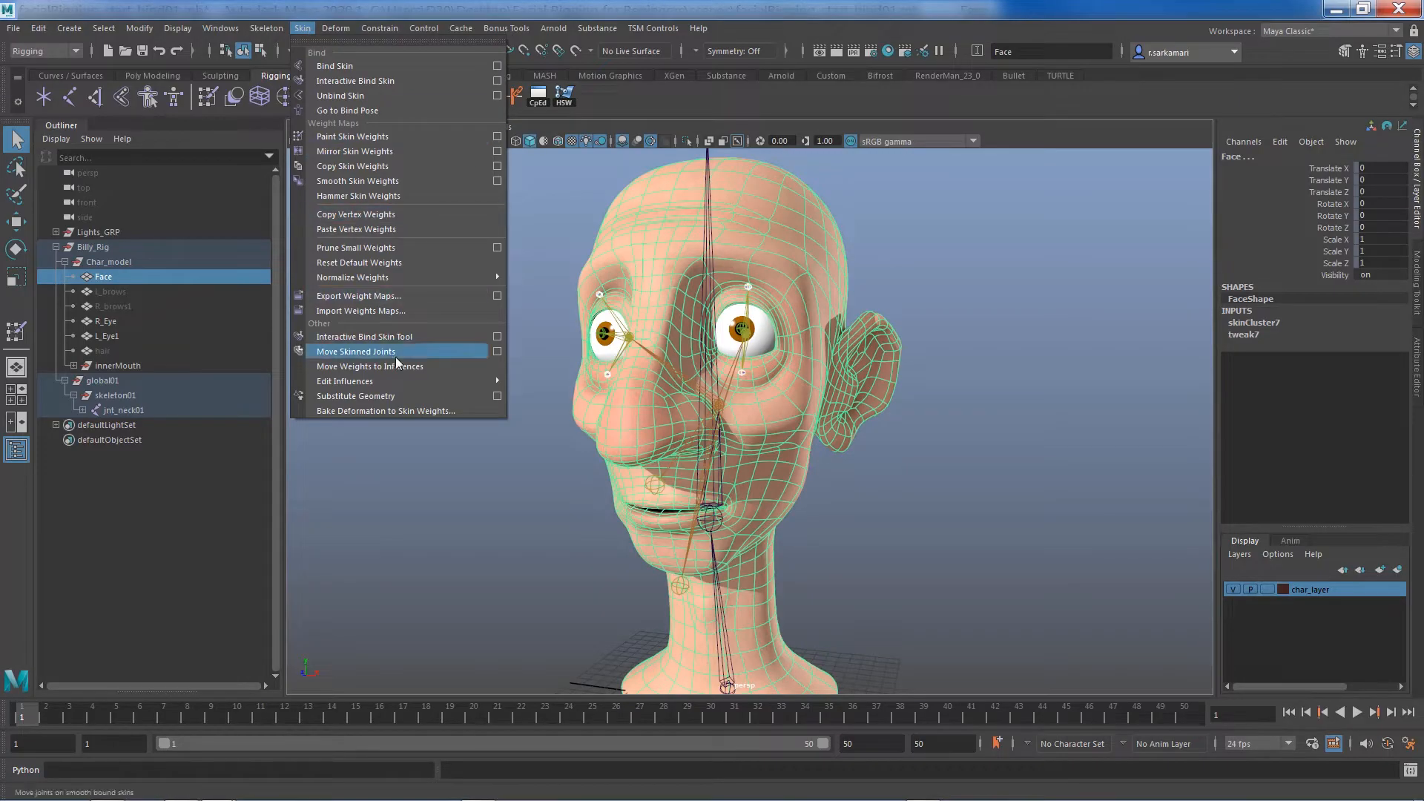
{"action": "mouse_move", "coordinate": [400, 379]}
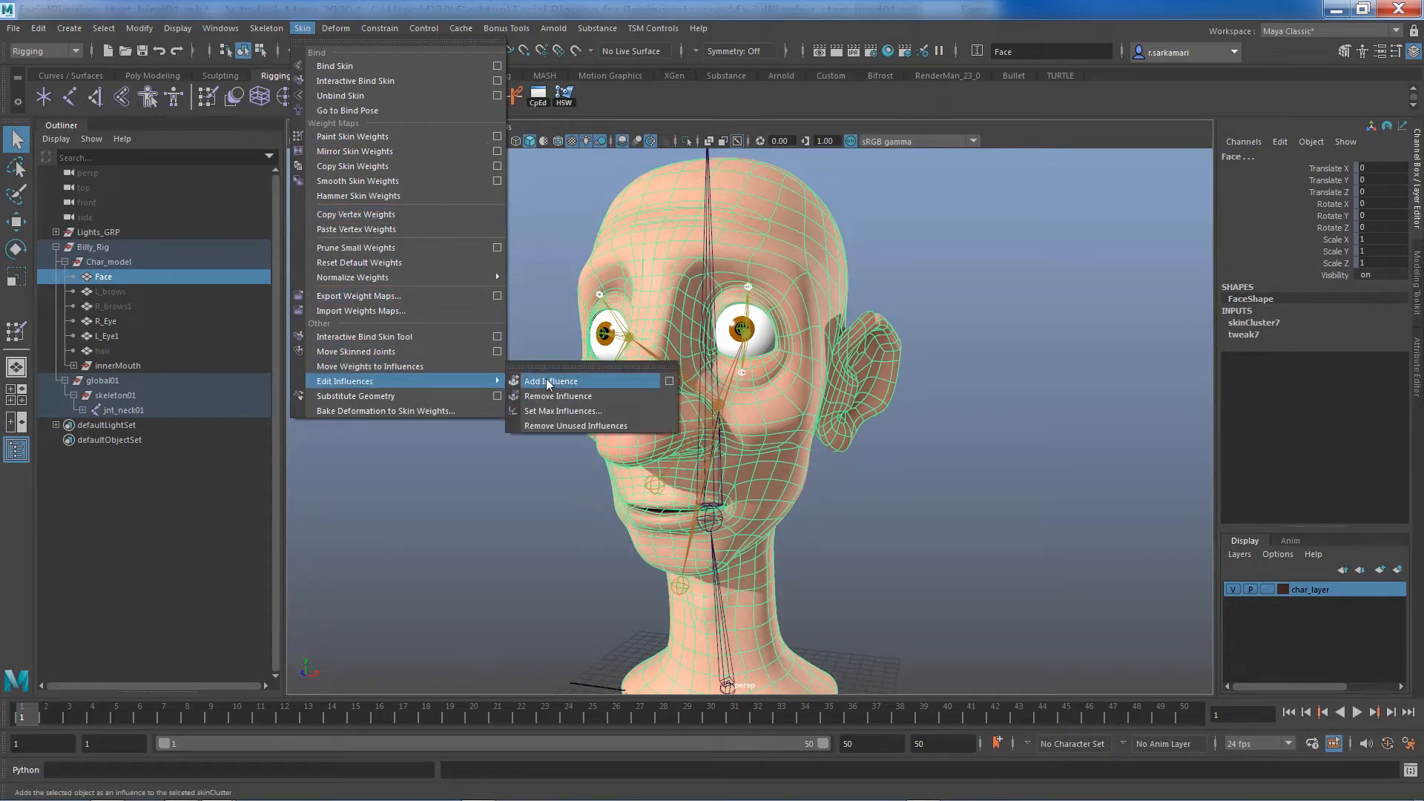
{"action": "left_click", "coordinate": [670, 382]}
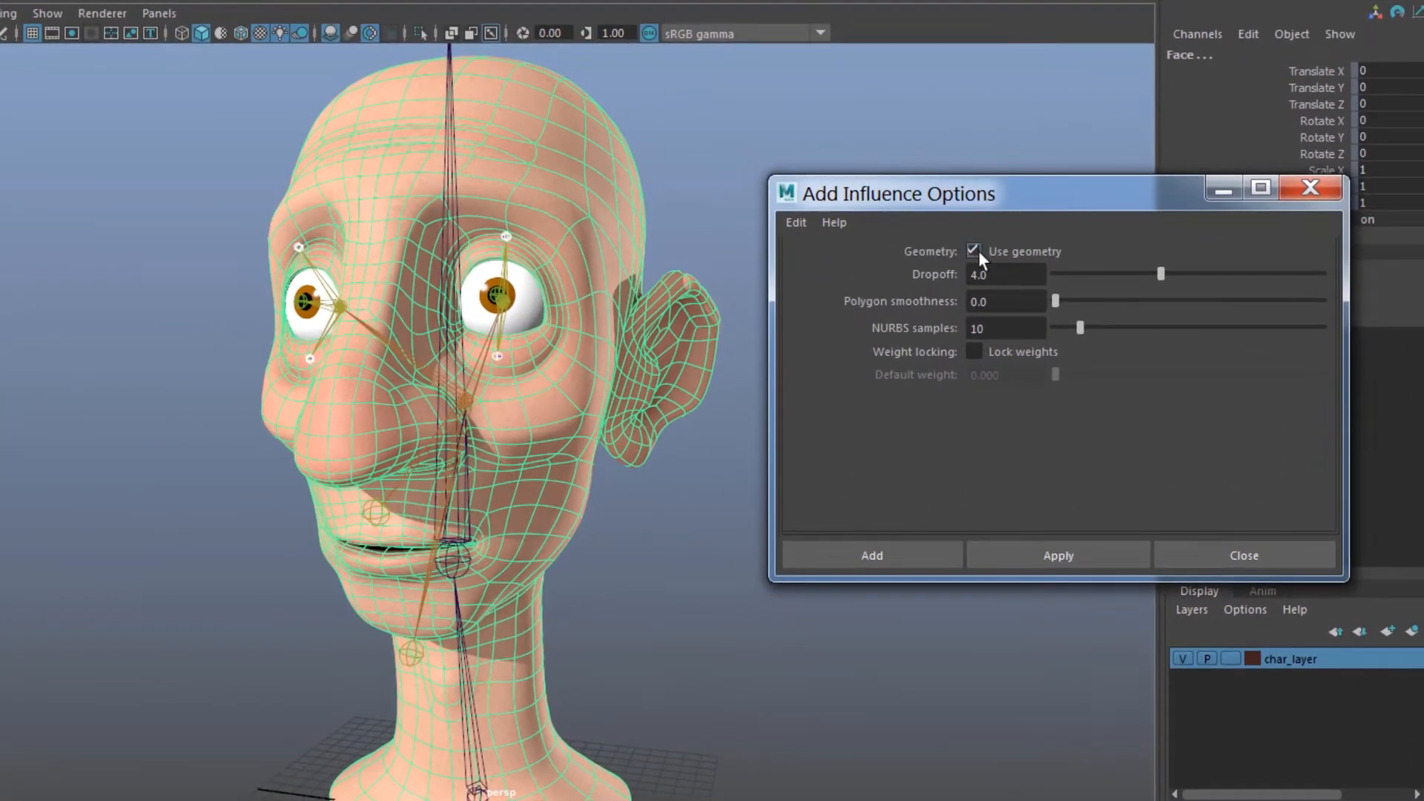
Step: Add the eyelid joints as influences on the Face with Use geometry off, Lock weights on and a default weight of 0
{"action": "left_click", "coordinate": [973, 251]}
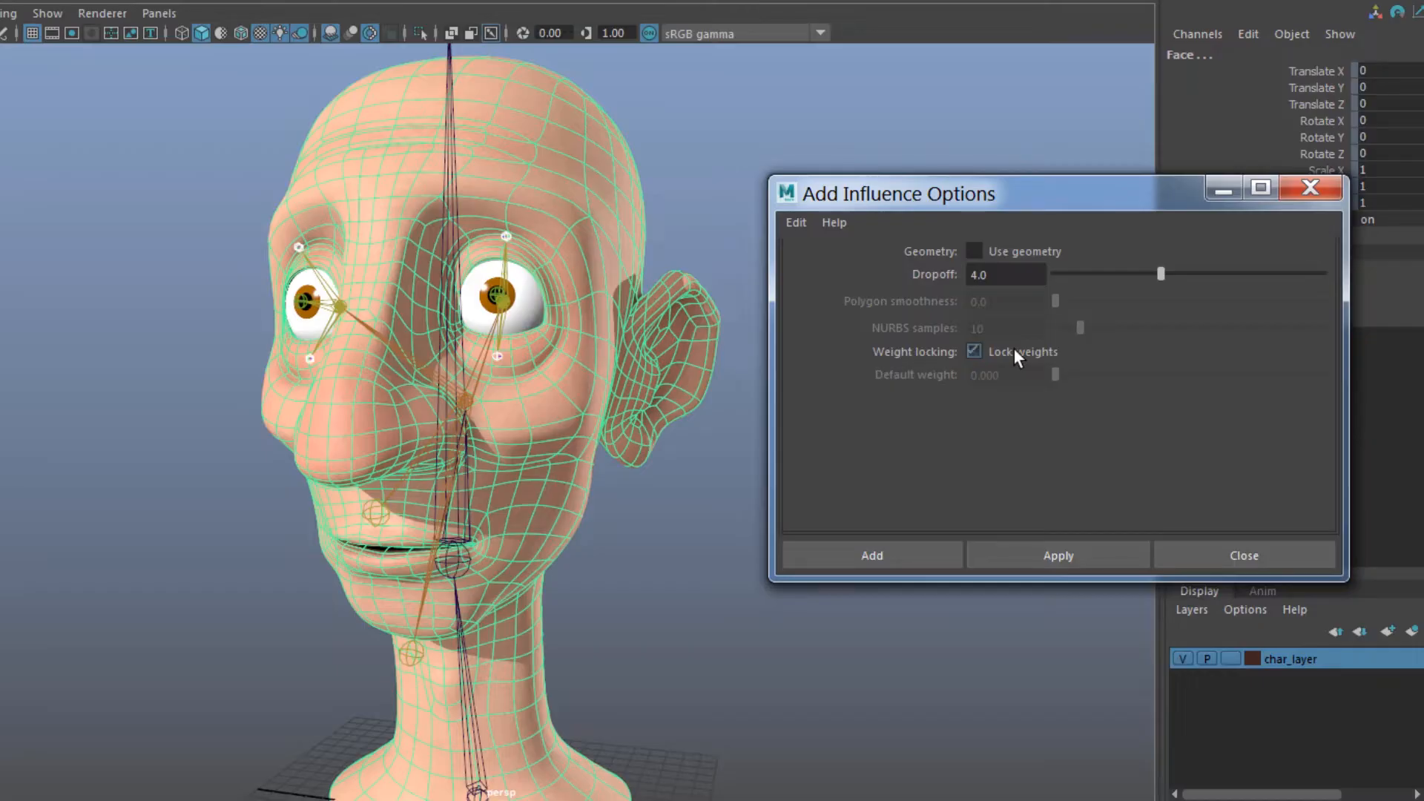
{"action": "left_click", "coordinate": [1013, 348]}
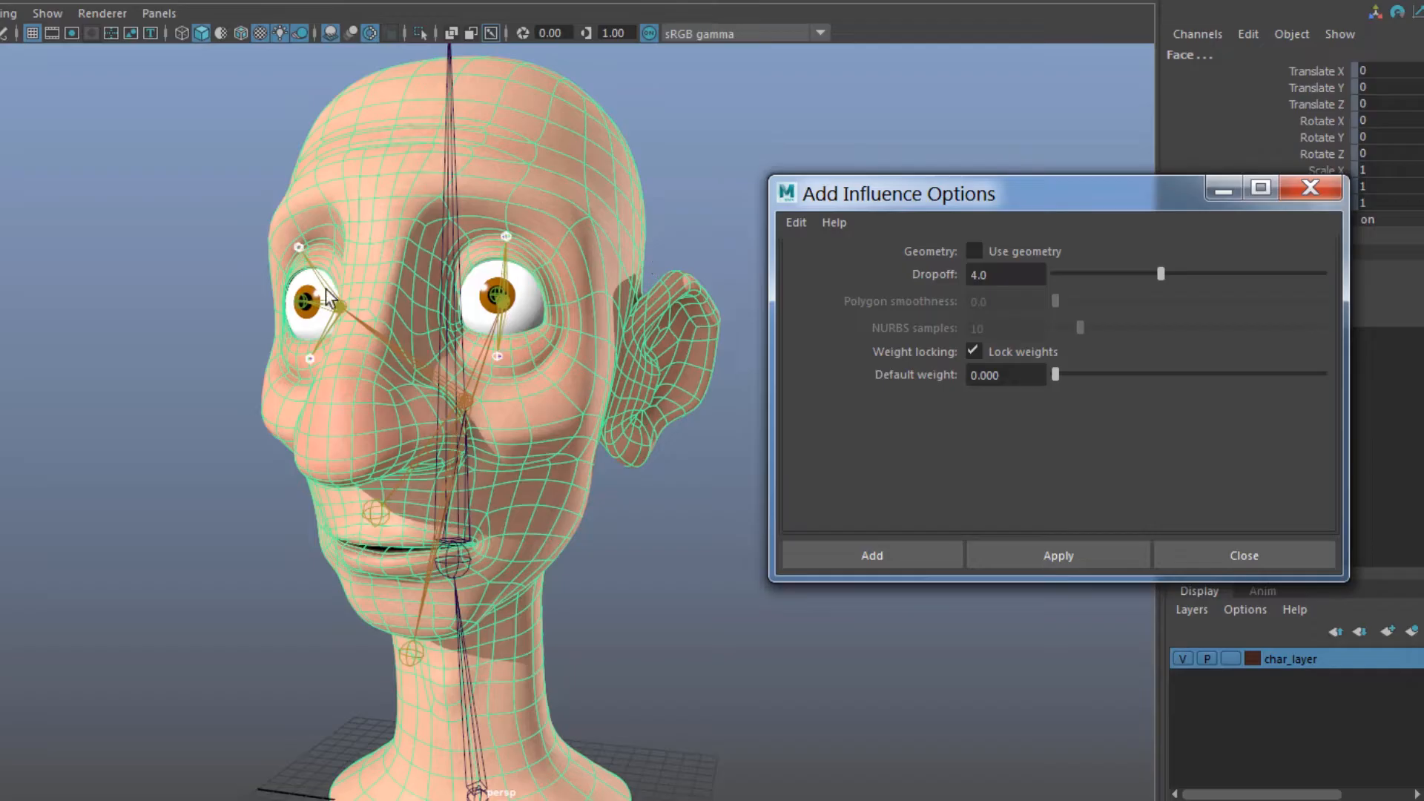
{"action": "left_click_drag", "start_coordinate": [1057, 375], "coordinate": [1008, 375]}
{"action": "left_click", "coordinate": [1008, 375]}
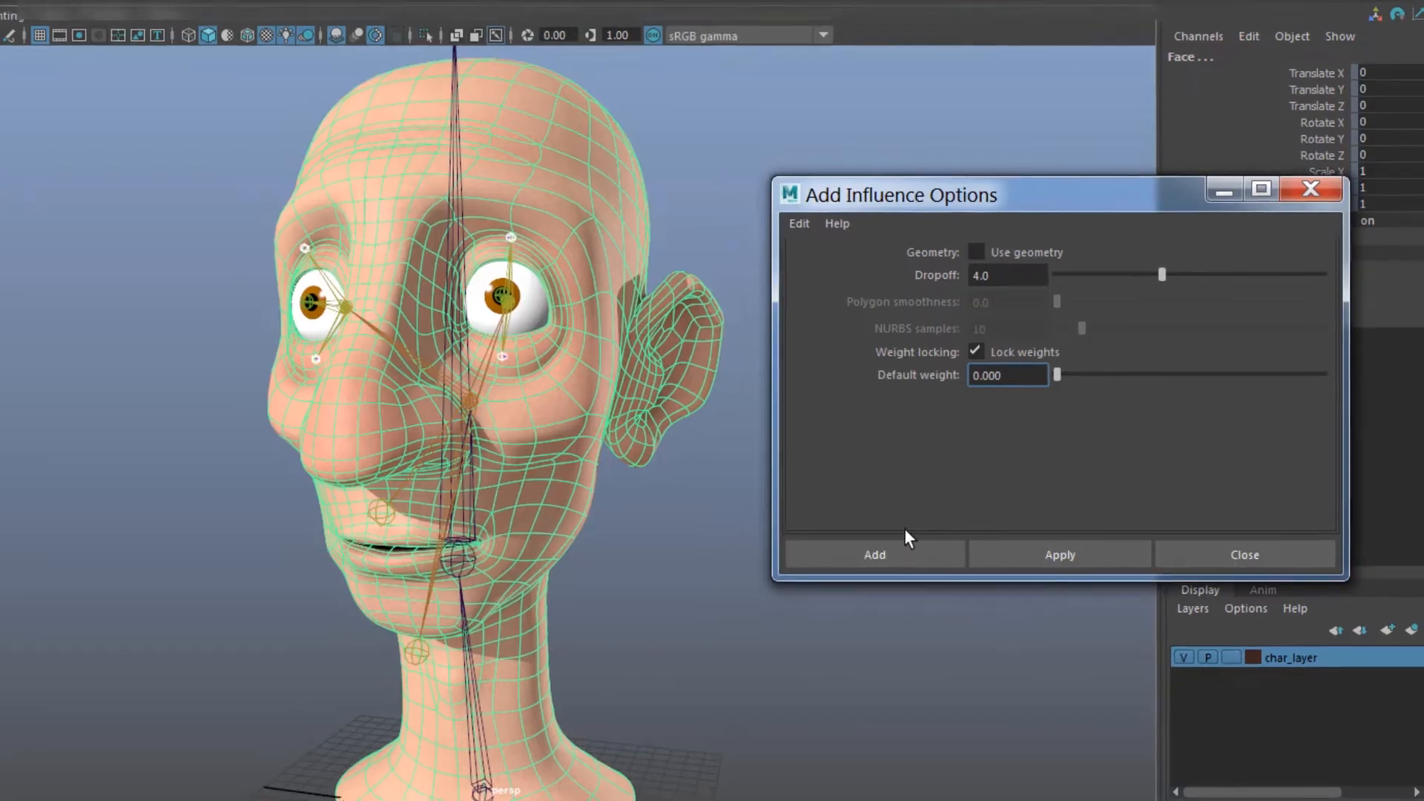
{"action": "left_click", "coordinate": [899, 552]}
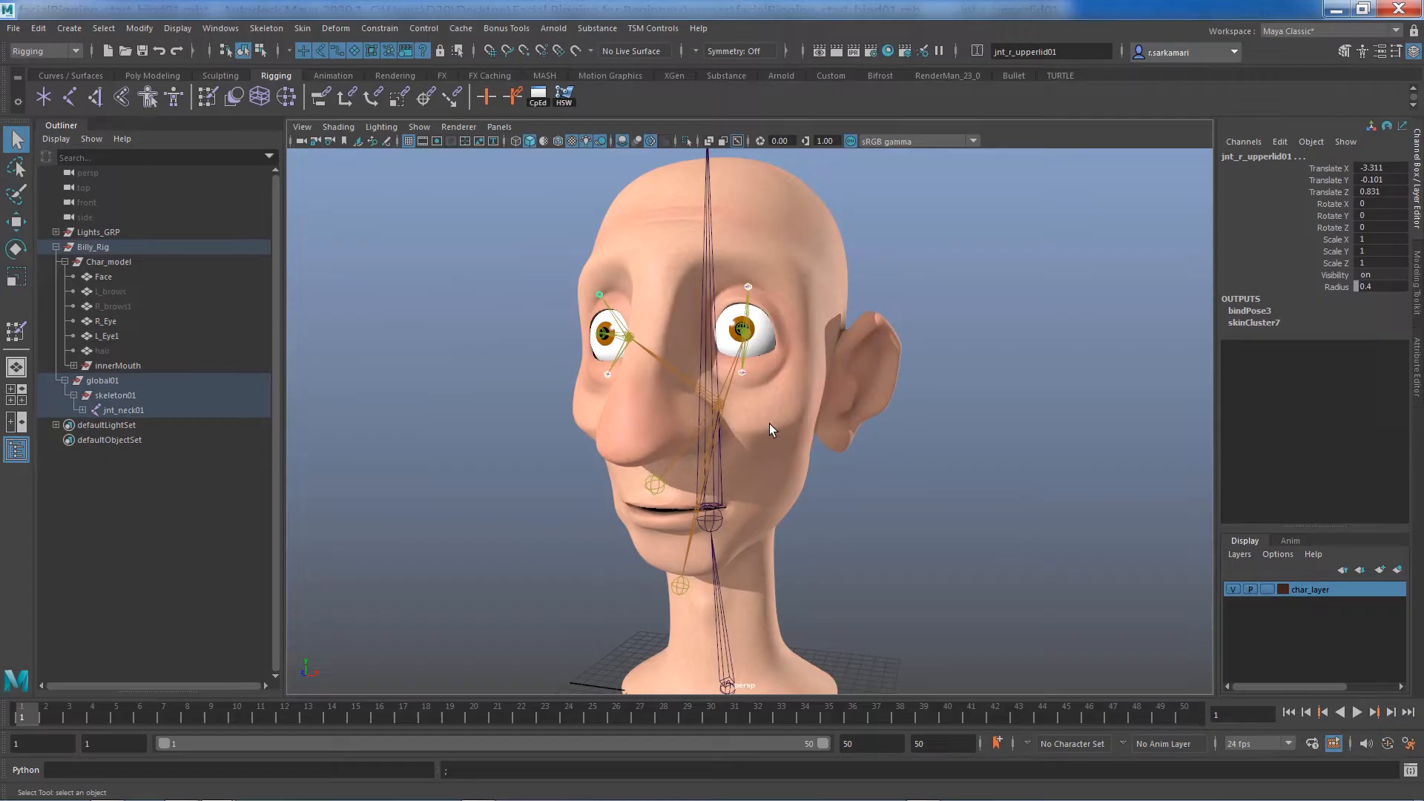
Step: Examine the Face mesh's skin weights for each of the four eyelid joints with the Paint Skin Weights tool
{"action": "left_click", "coordinate": [768, 424]}
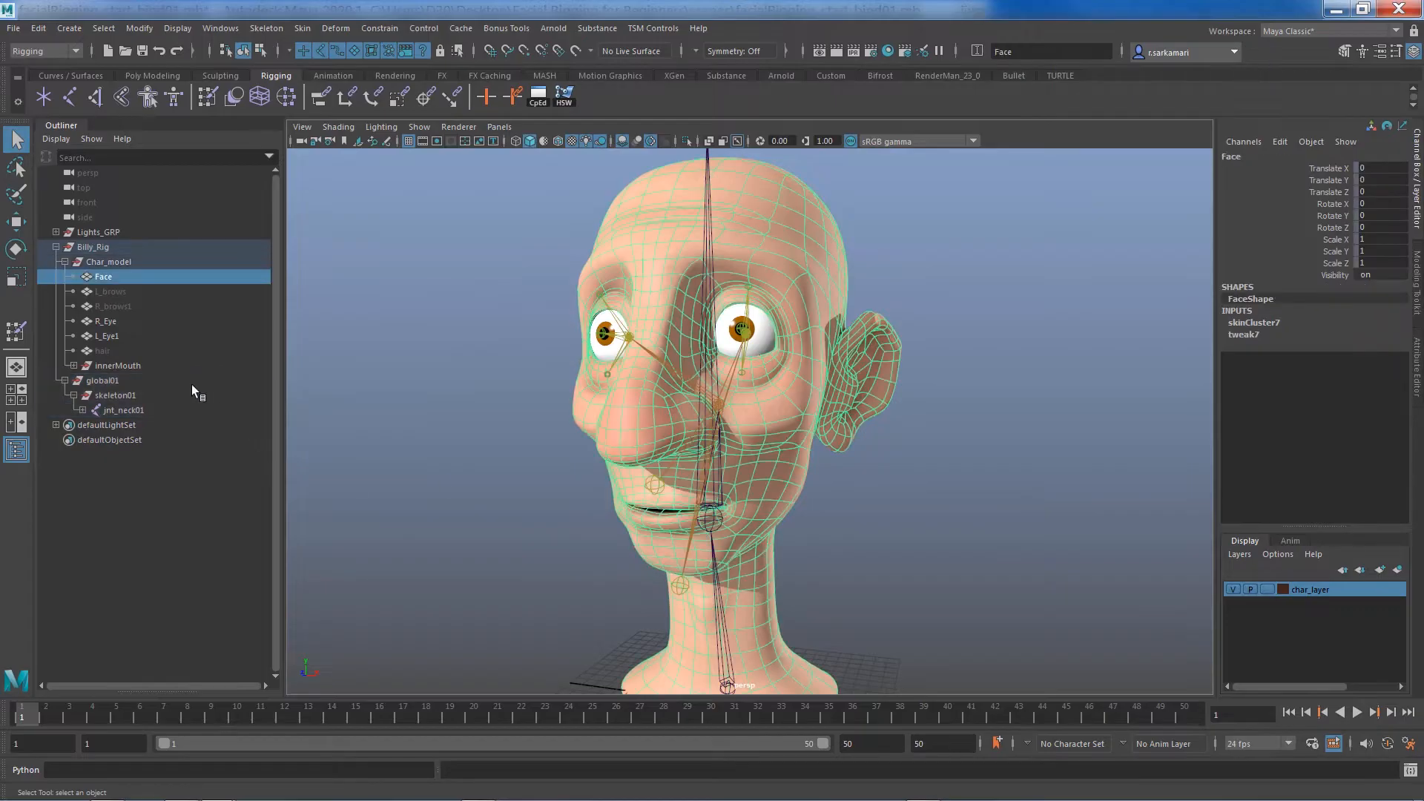
{"action": "left_click", "coordinate": [17, 331]}
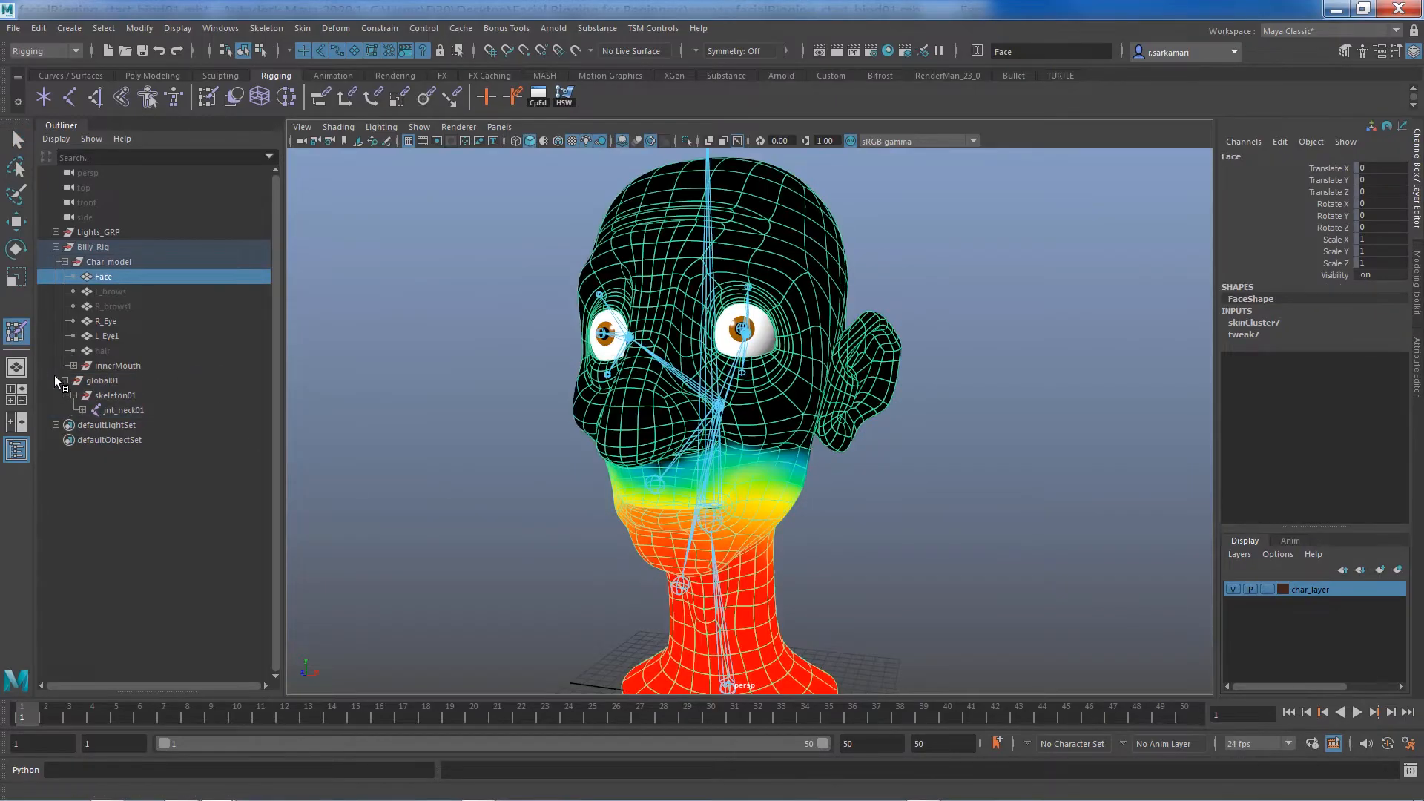
{"action": "double_click", "coordinate": [17, 332]}
{"action": "left_click", "coordinate": [200, 331]}
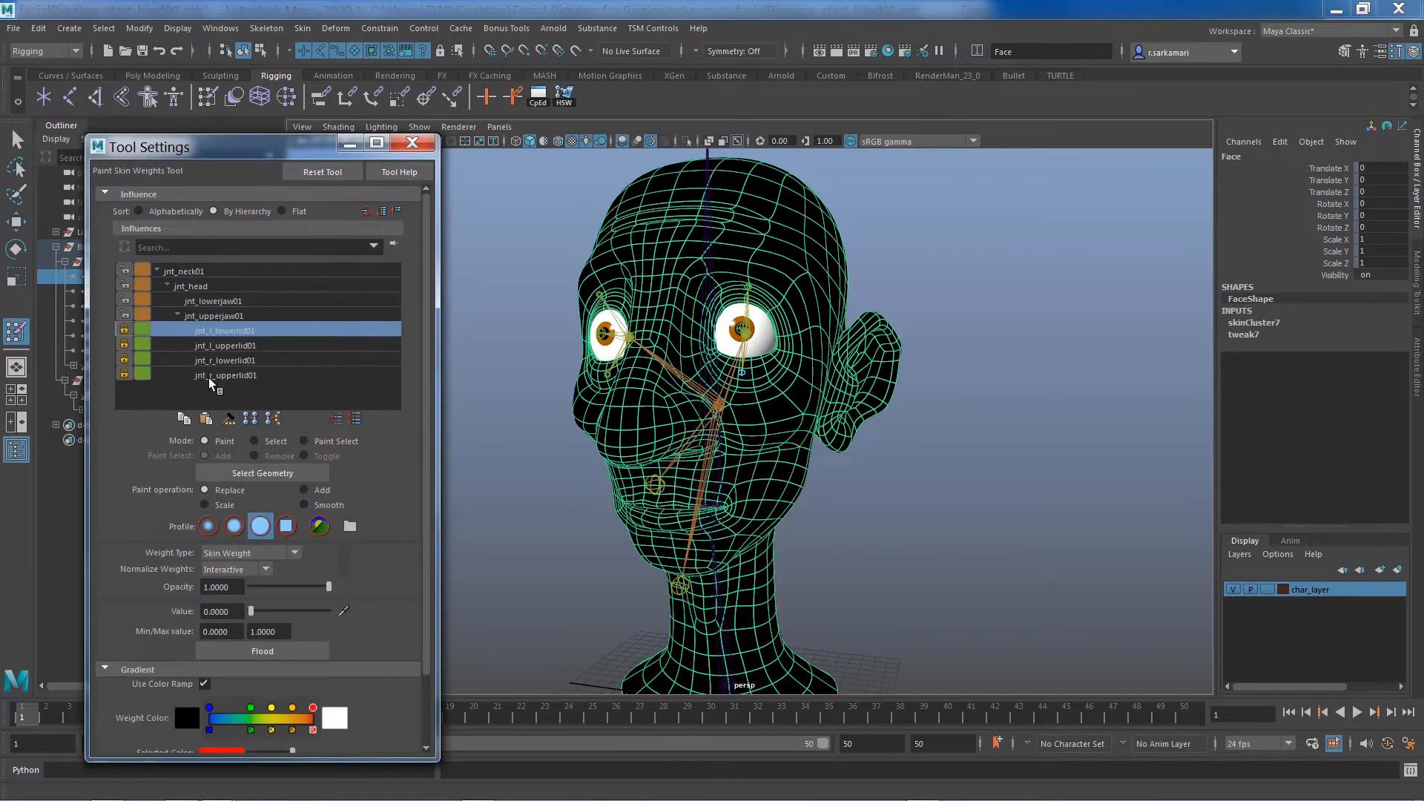
{"action": "left_click", "coordinate": [212, 377]}
{"action": "left_click", "coordinate": [206, 358]}
{"action": "left_click", "coordinate": [203, 346]}
{"action": "left_click", "coordinate": [206, 330]}
{"action": "left_click", "coordinate": [207, 345]}
{"action": "left_click", "coordinate": [210, 360]}
{"action": "left_click", "coordinate": [215, 375]}
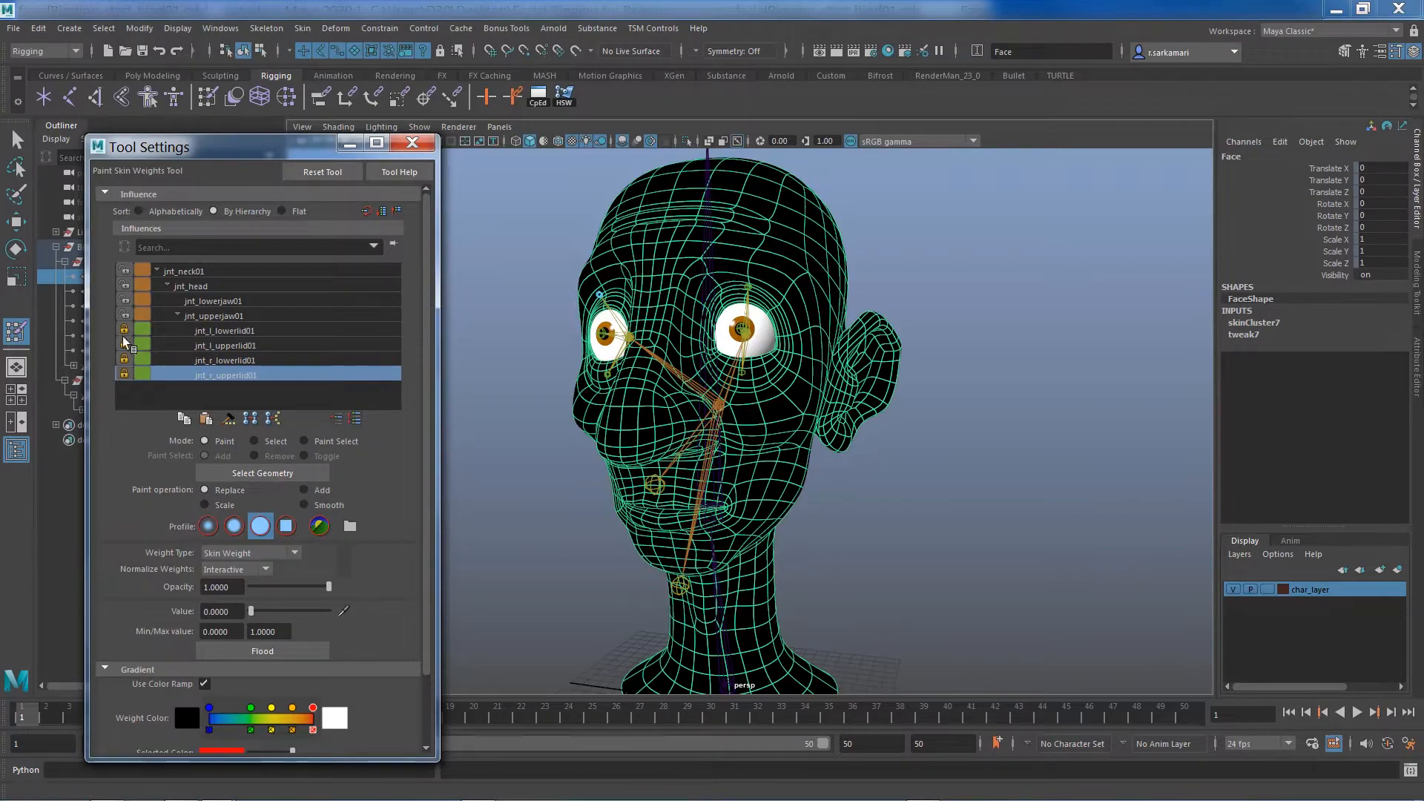
{"action": "left_click", "coordinate": [412, 143]}
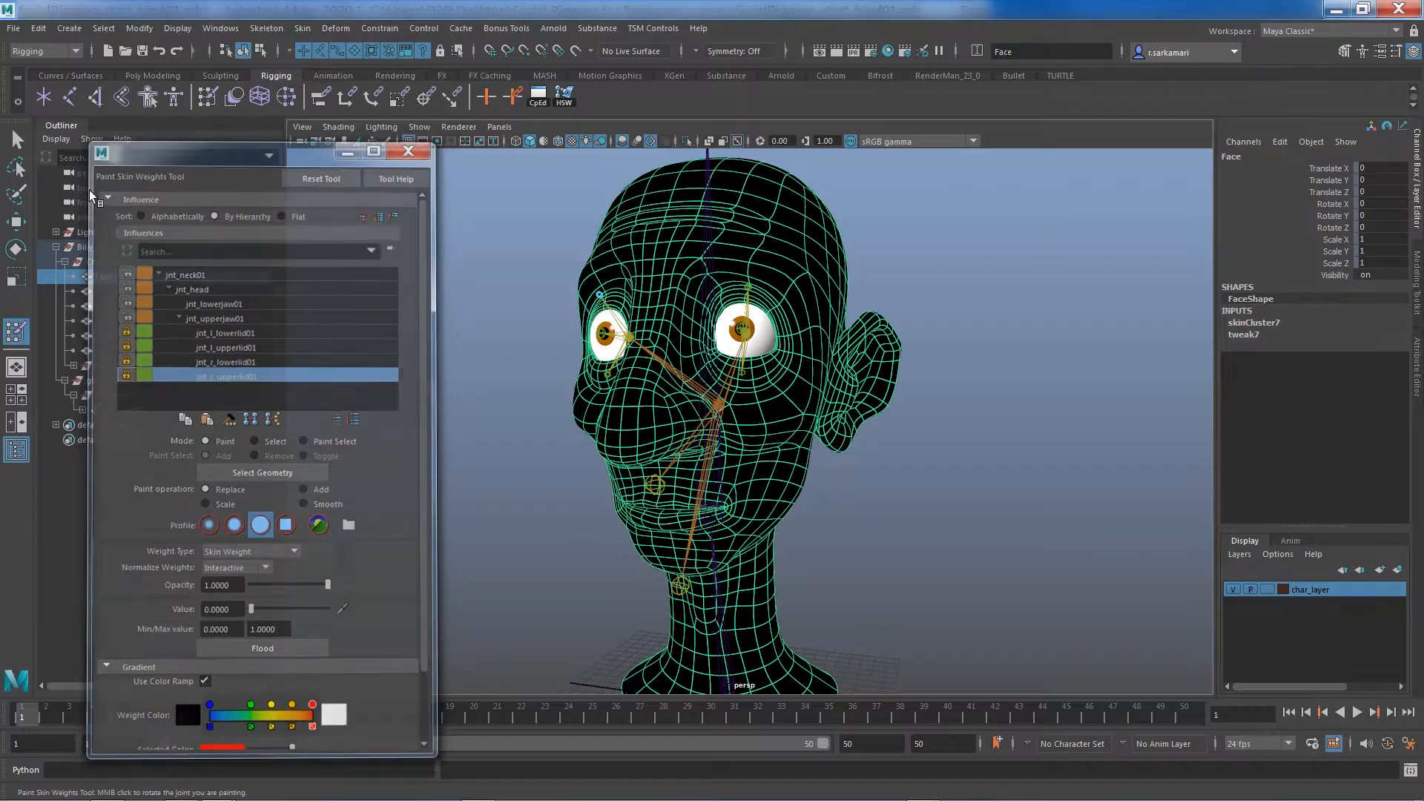
{"action": "left_click", "coordinate": [17, 139]}
Step: Examine the upper jaw joint's skin weights on the Face mesh and return to selecting objects
{"action": "left_click_drag", "start_coordinate": [470, 488], "coordinate": [480, 519], "text": "alt"}
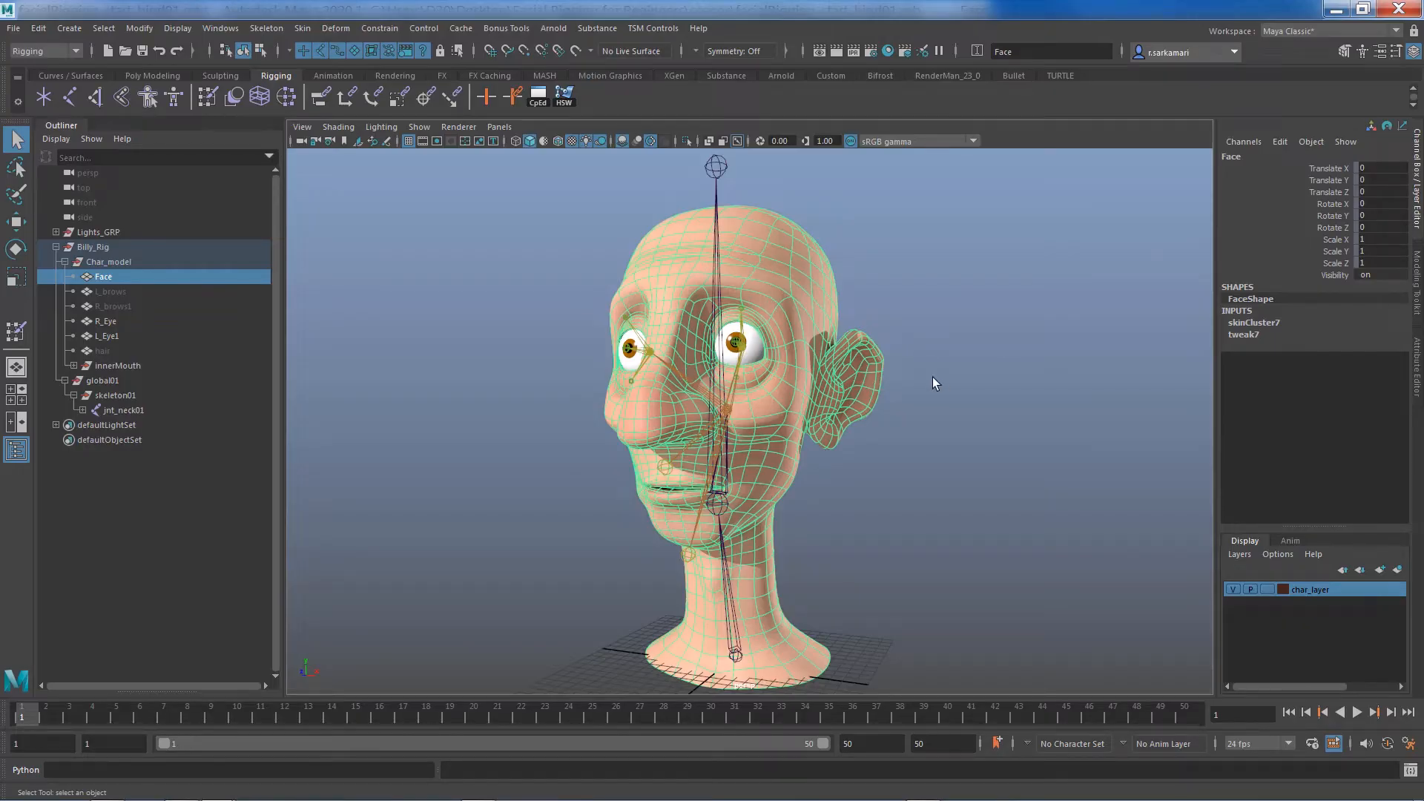
{"action": "mouse_move", "coordinate": [932, 383]}
{"action": "left_mouse_down", "text": "alt"}
{"action": "mouse_move", "coordinate": [1016, 387]}
{"action": "mouse_move", "coordinate": [912, 391]}
{"action": "left_mouse_up", "text": "alt"}
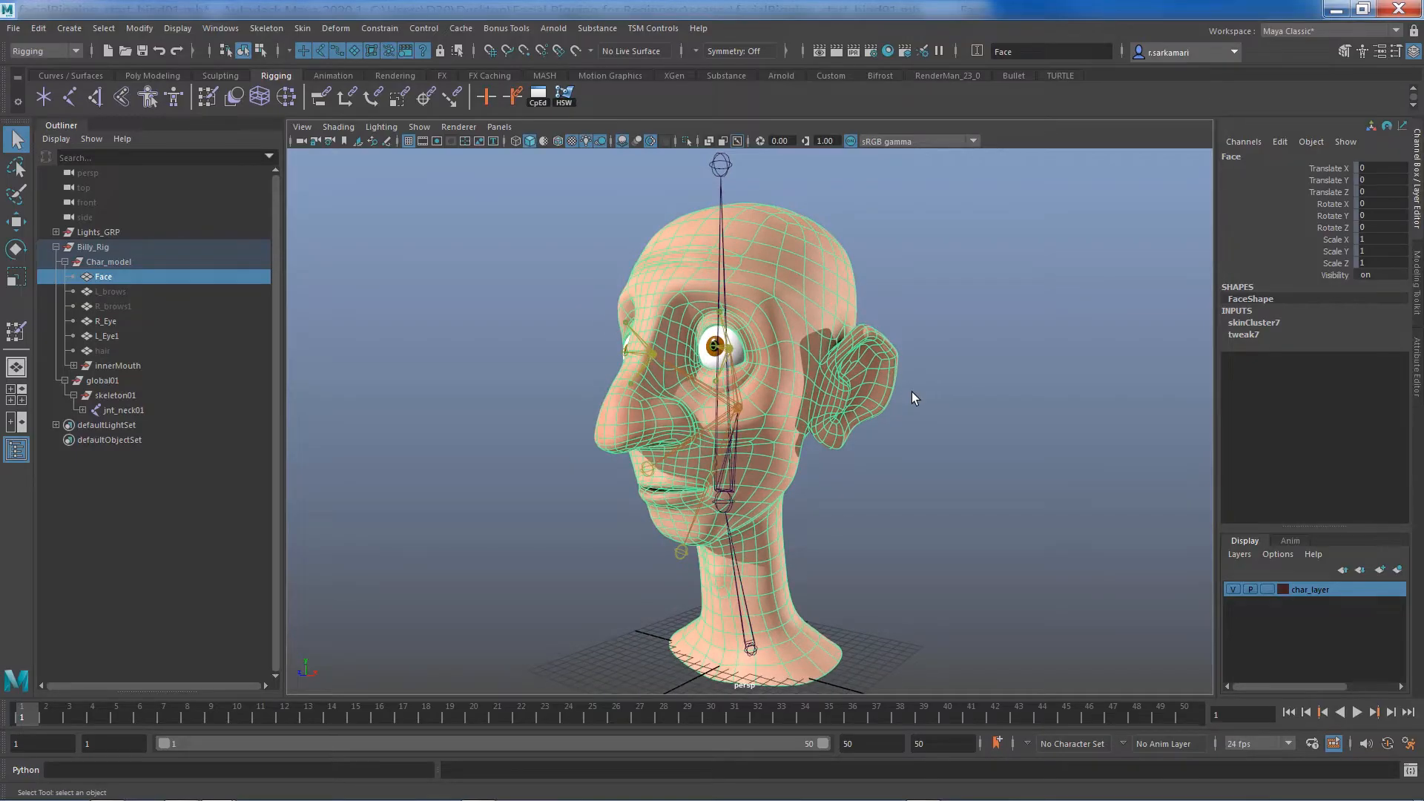
{"action": "double_click", "coordinate": [205, 101]}
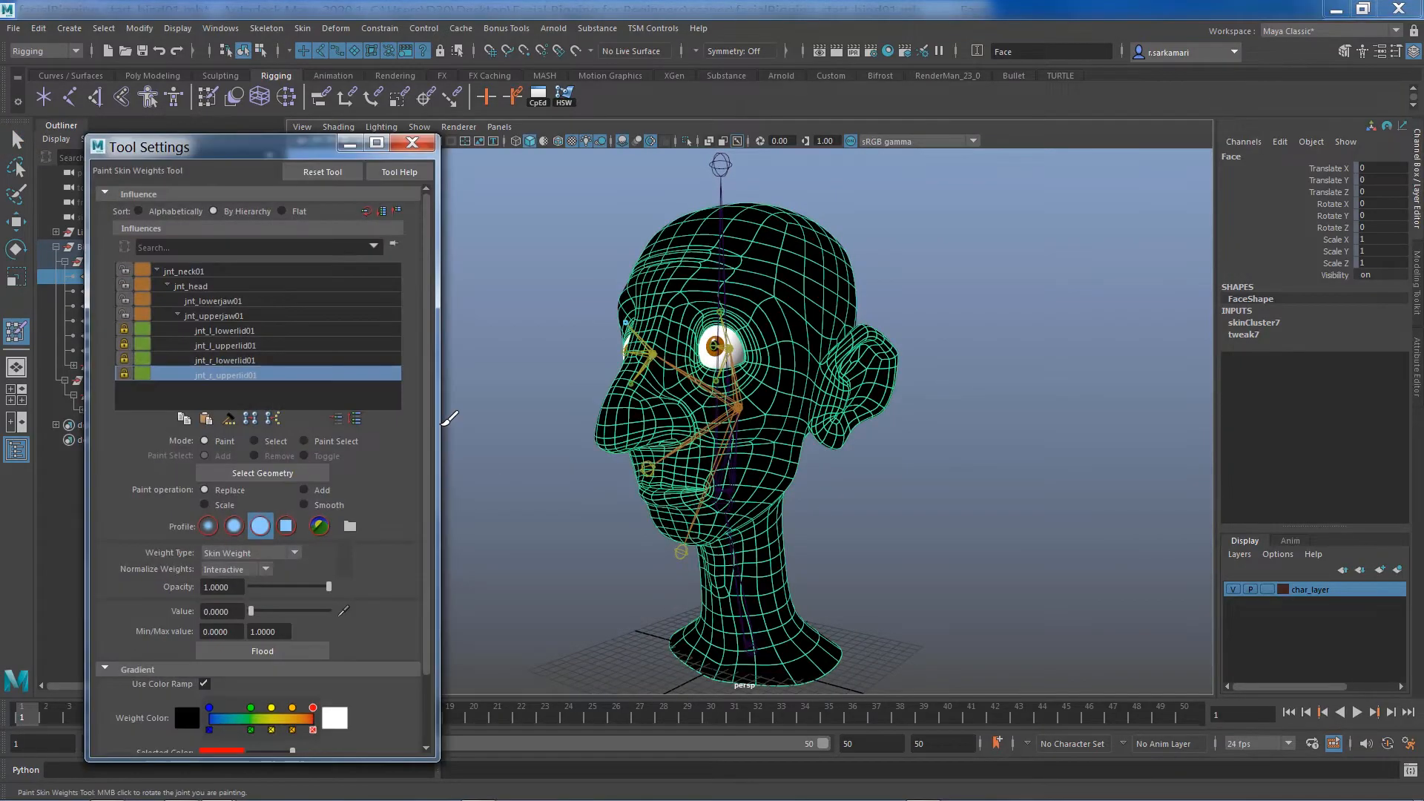
{"action": "left_click", "coordinate": [236, 315]}
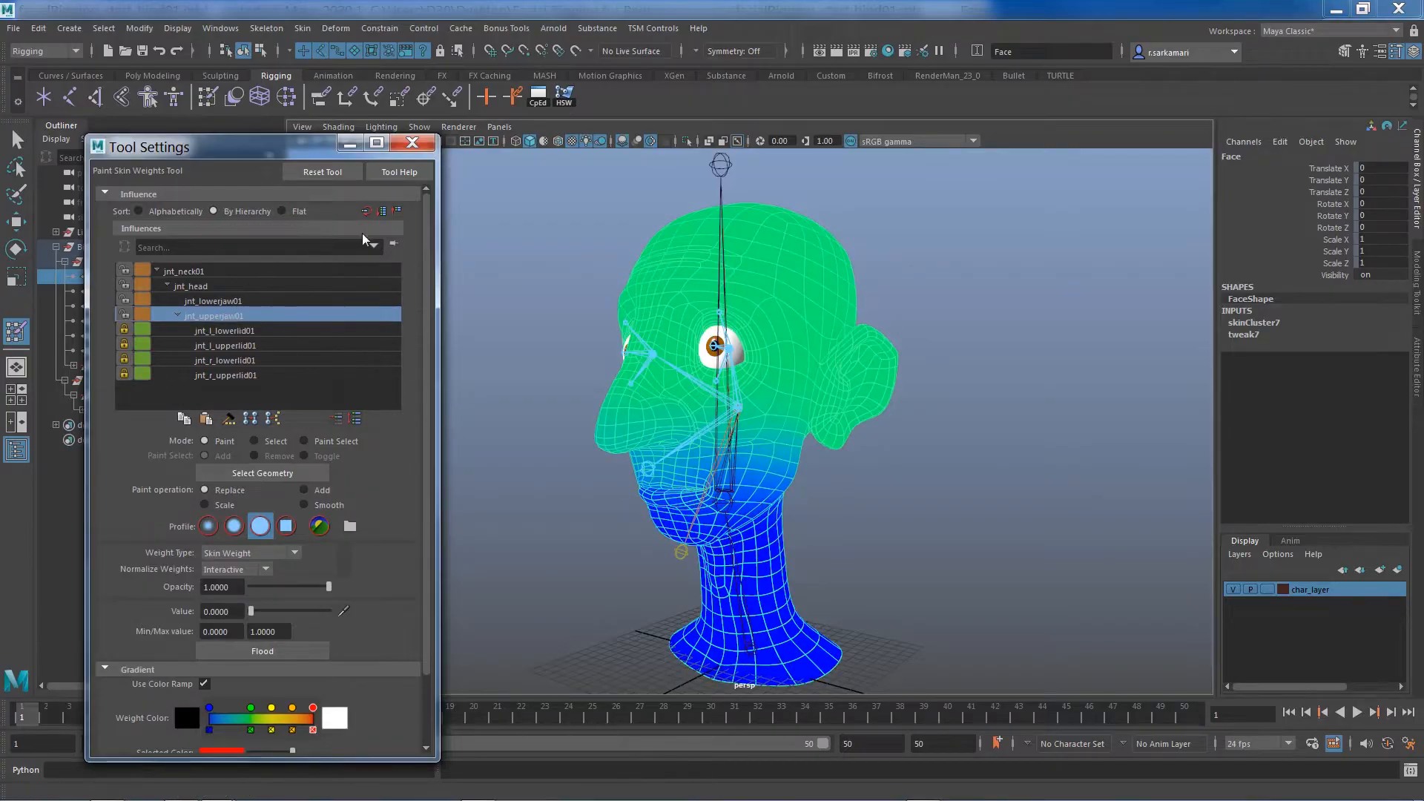
{"action": "left_click", "coordinate": [413, 143]}
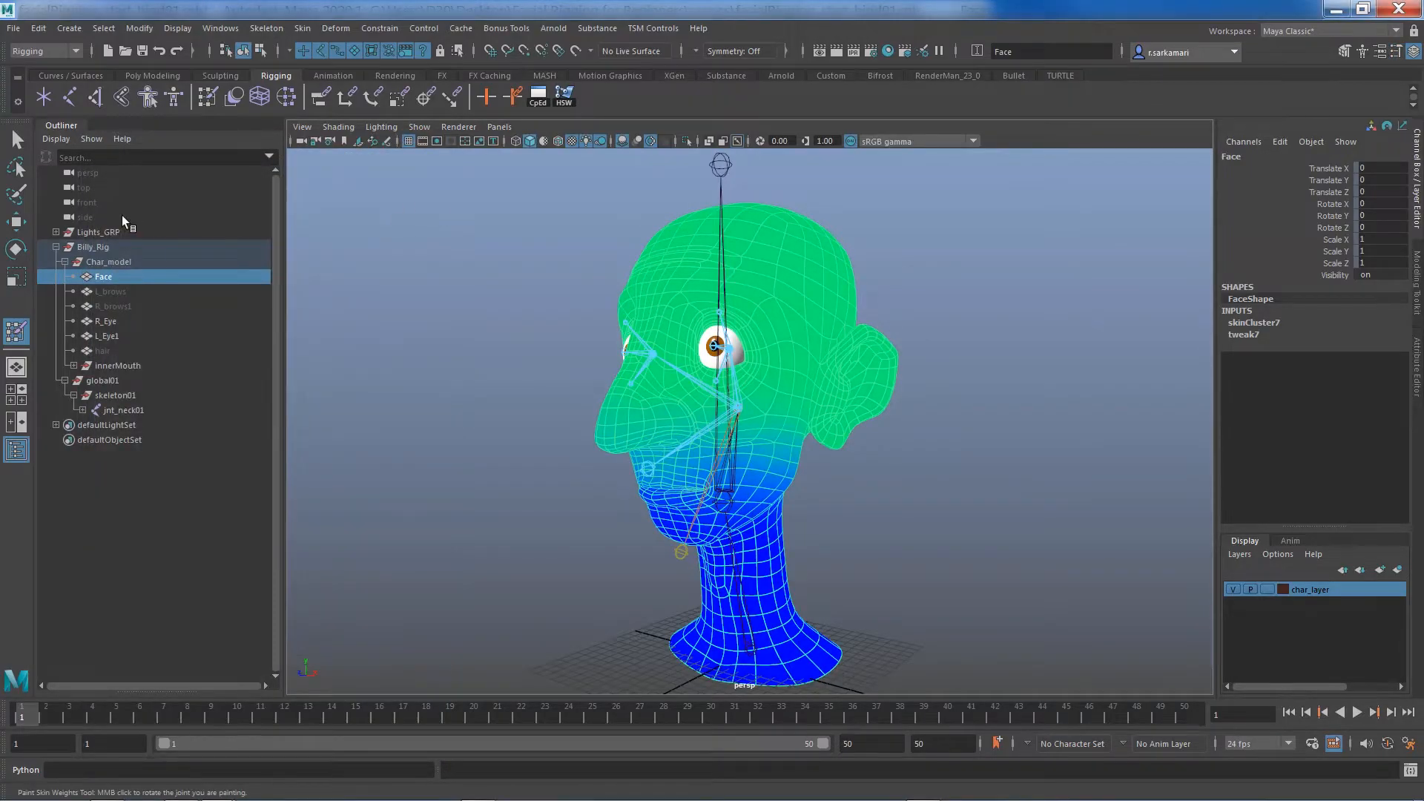
{"action": "left_click", "coordinate": [16, 139]}
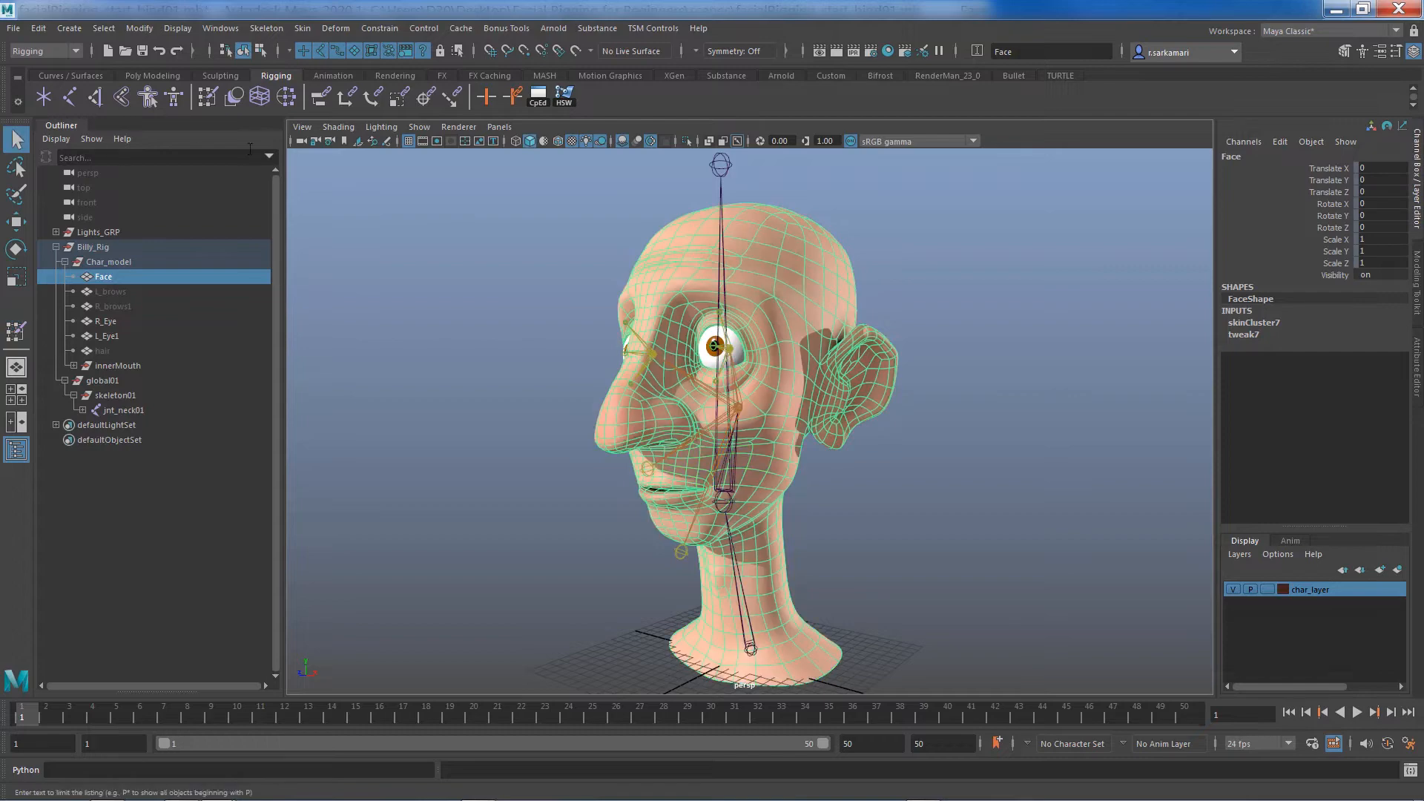
Step: View the Face mesh's smooth skin data in the Component Editor and close the editor
{"action": "left_click", "coordinate": [537, 96]}
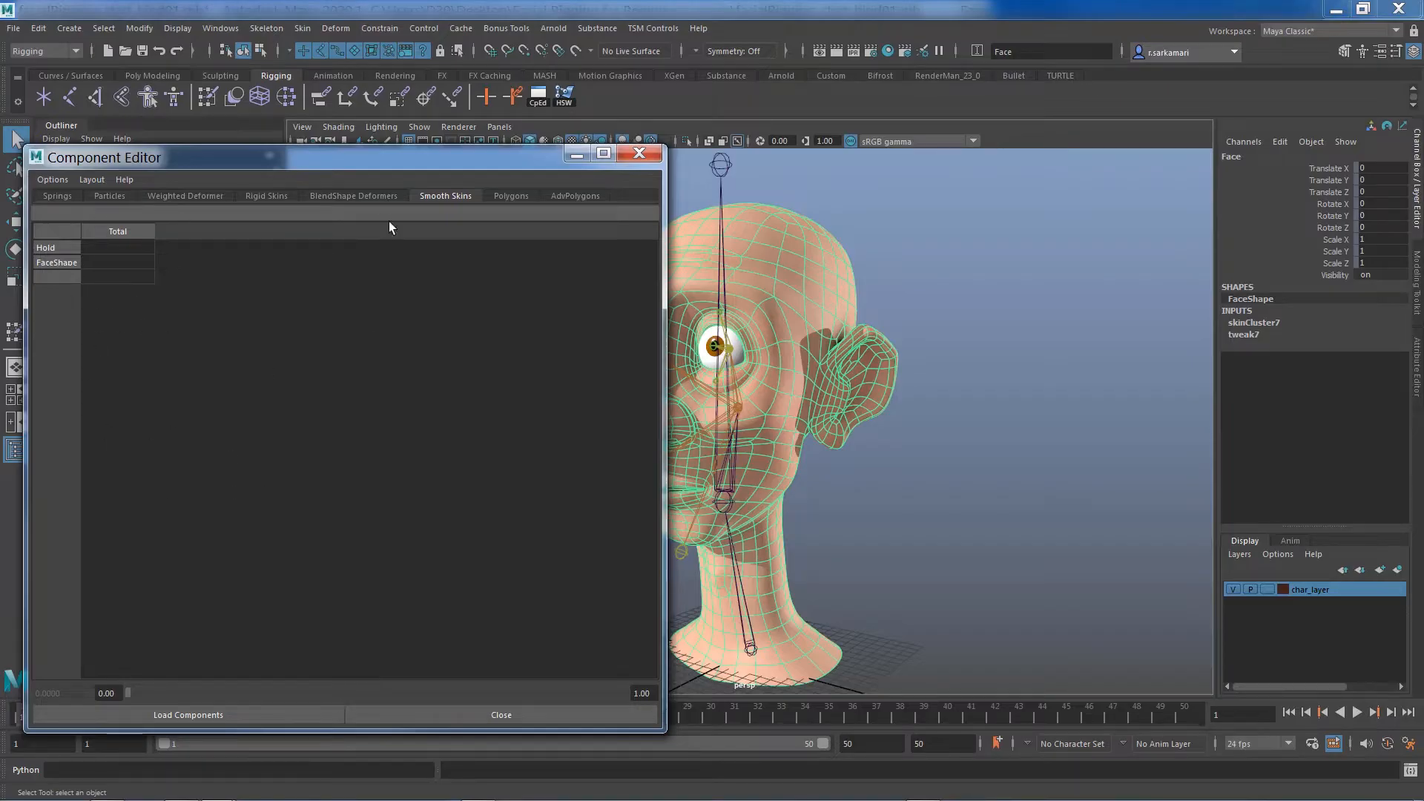
{"action": "left_click", "coordinate": [638, 154]}
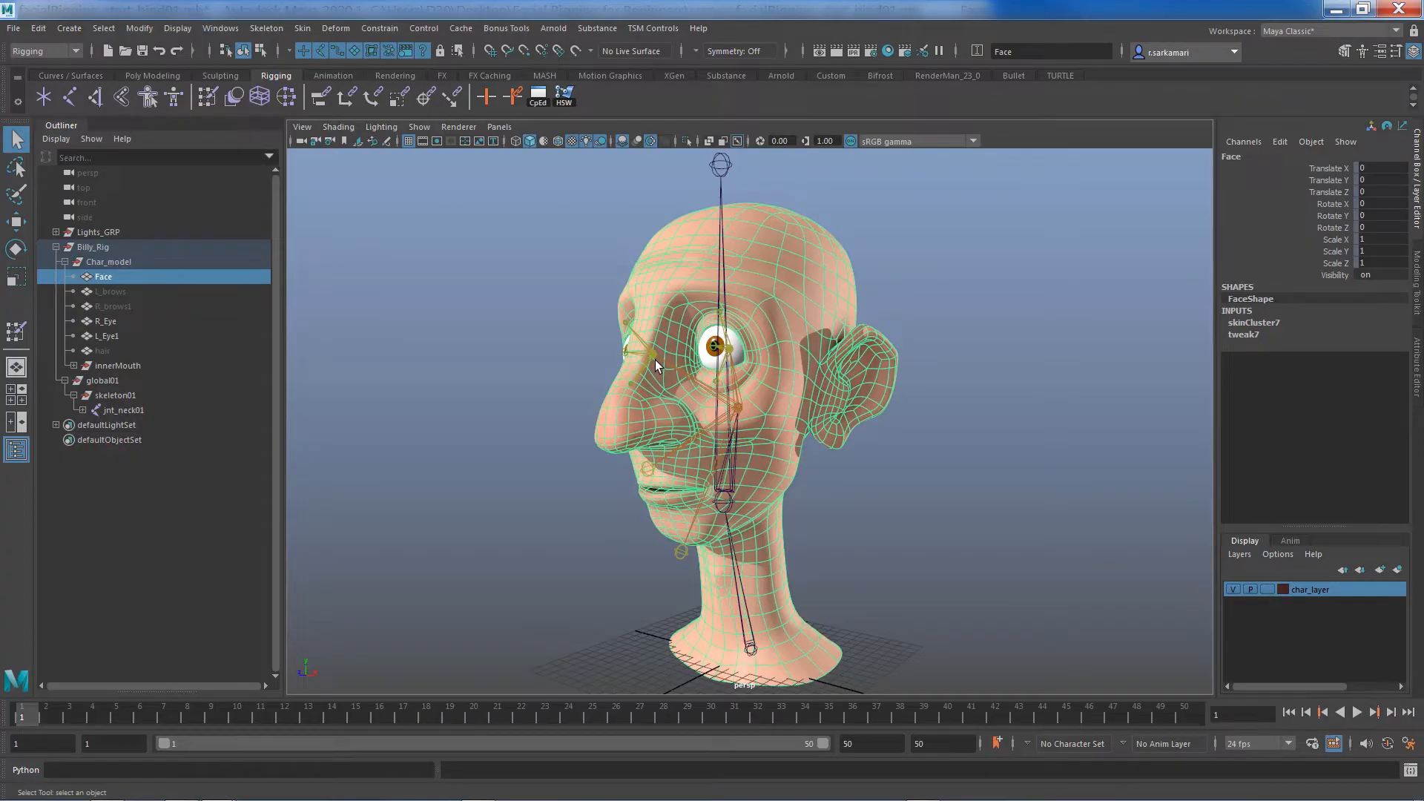
{"action": "left_click_drag", "start_coordinate": [565, 410], "coordinate": [514, 401], "text": "alt"}
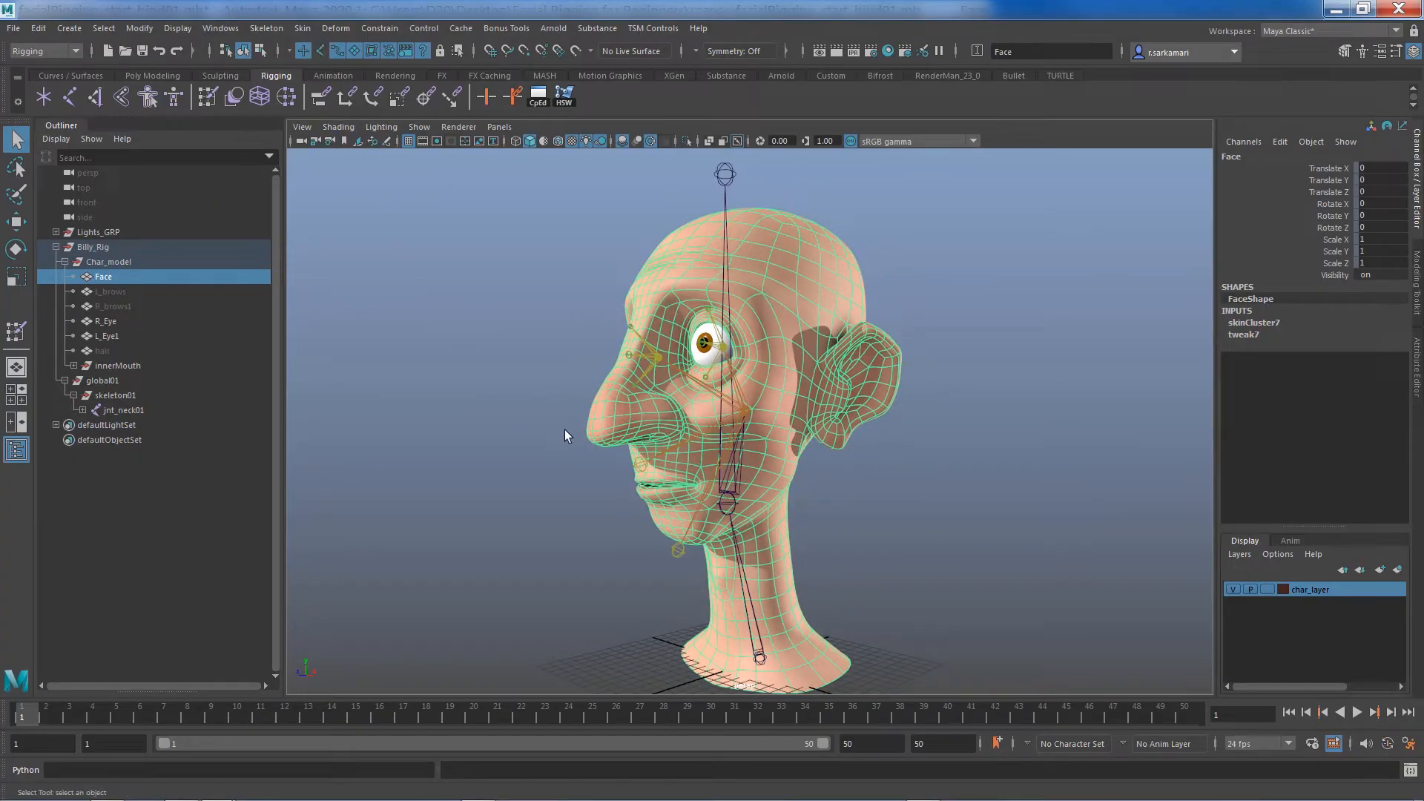
Step: Key the upper jaw joint's Rotate Z at 0 on frame 1
{"action": "left_click", "coordinate": [319, 51]}
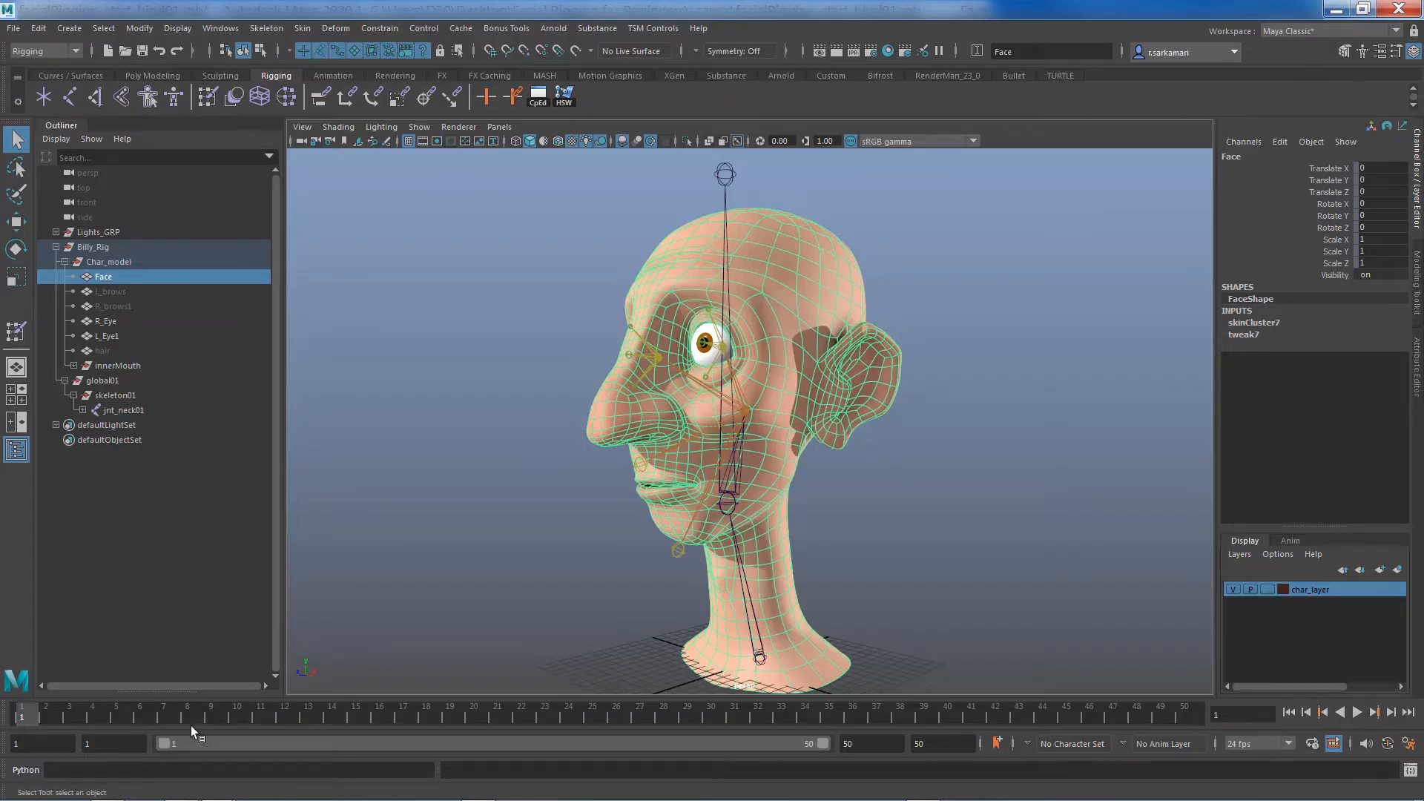
{"action": "left_click", "coordinate": [689, 439]}
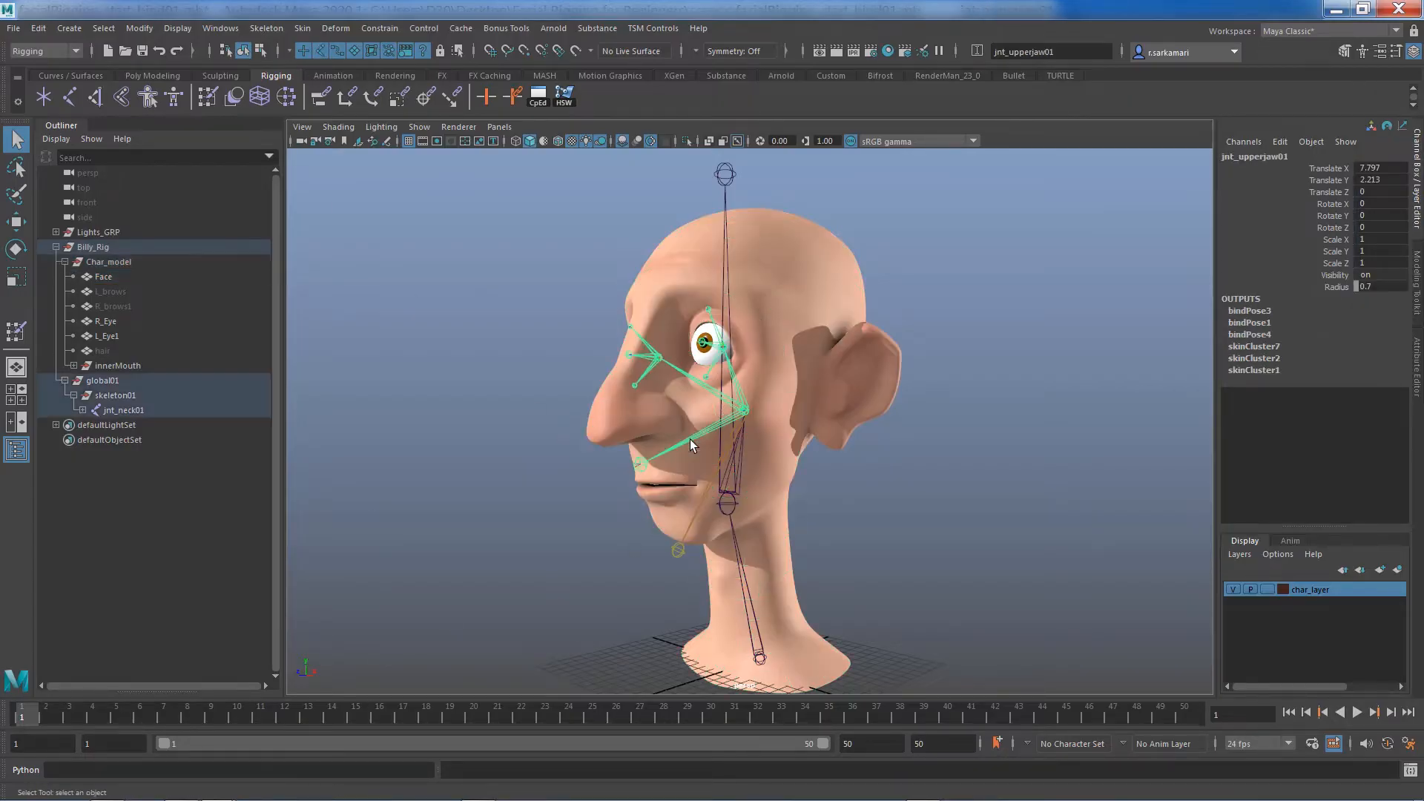
{"action": "left_click", "coordinate": [1334, 230]}
{"action": "key", "text": "e"}
{"action": "right_click", "coordinate": [1333, 232]}
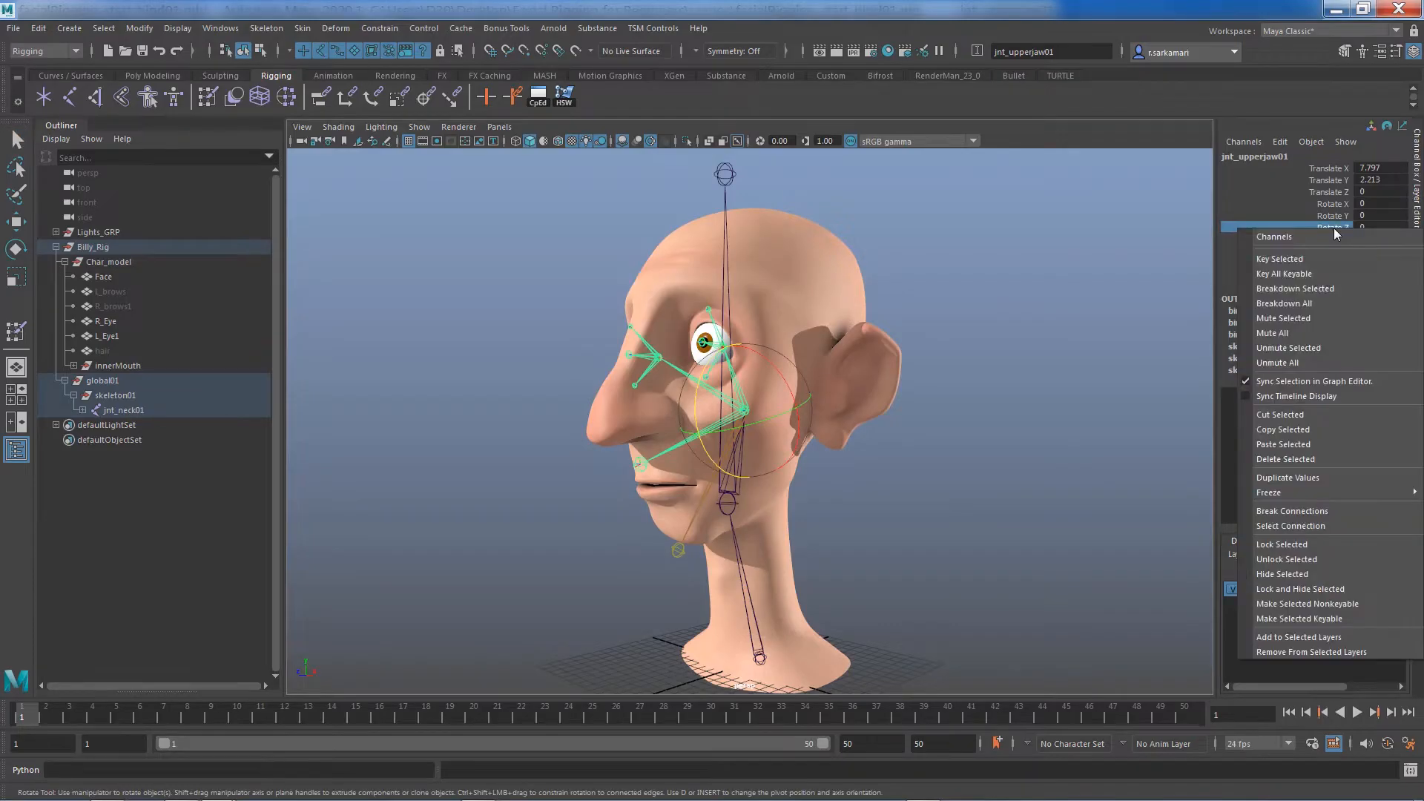
{"action": "left_click", "coordinate": [1305, 258]}
Step: Set the upper jaw joint's Rotate Z to 30 on frame 15 and key it
{"action": "left_click_drag", "start_coordinate": [37, 719], "coordinate": [284, 727]}
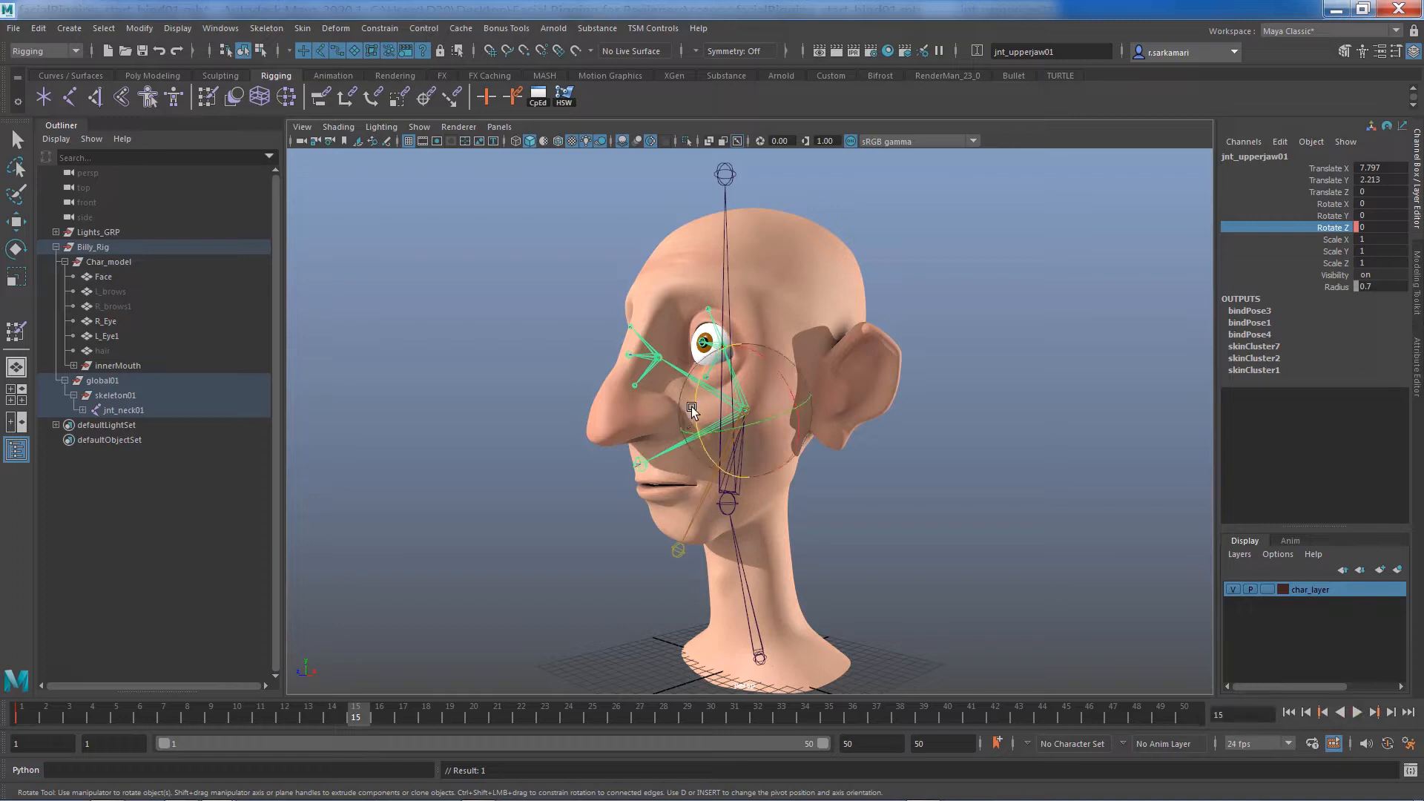
{"action": "left_click_drag", "start_coordinate": [694, 409], "coordinate": [695, 372]}
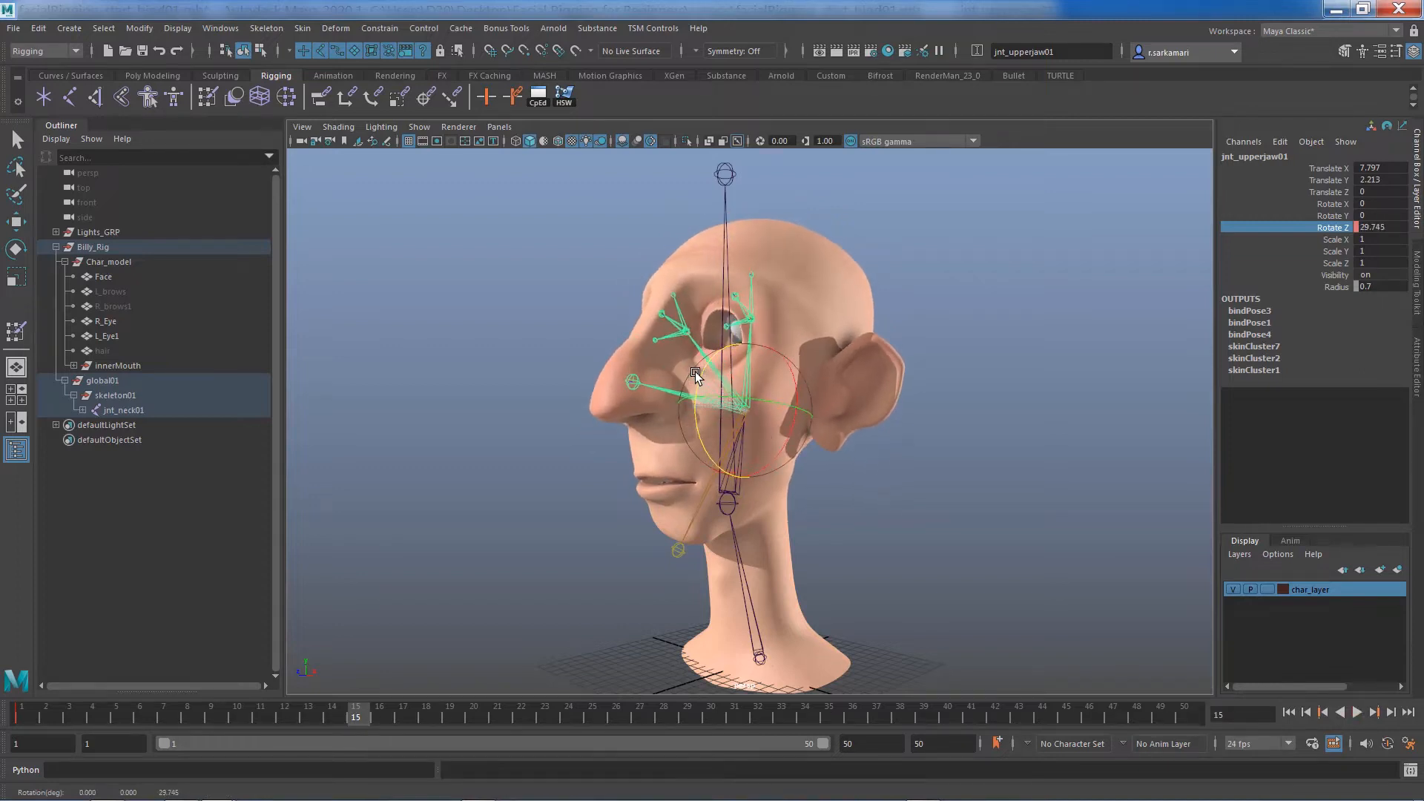
{"action": "left_click", "coordinate": [1379, 227]}
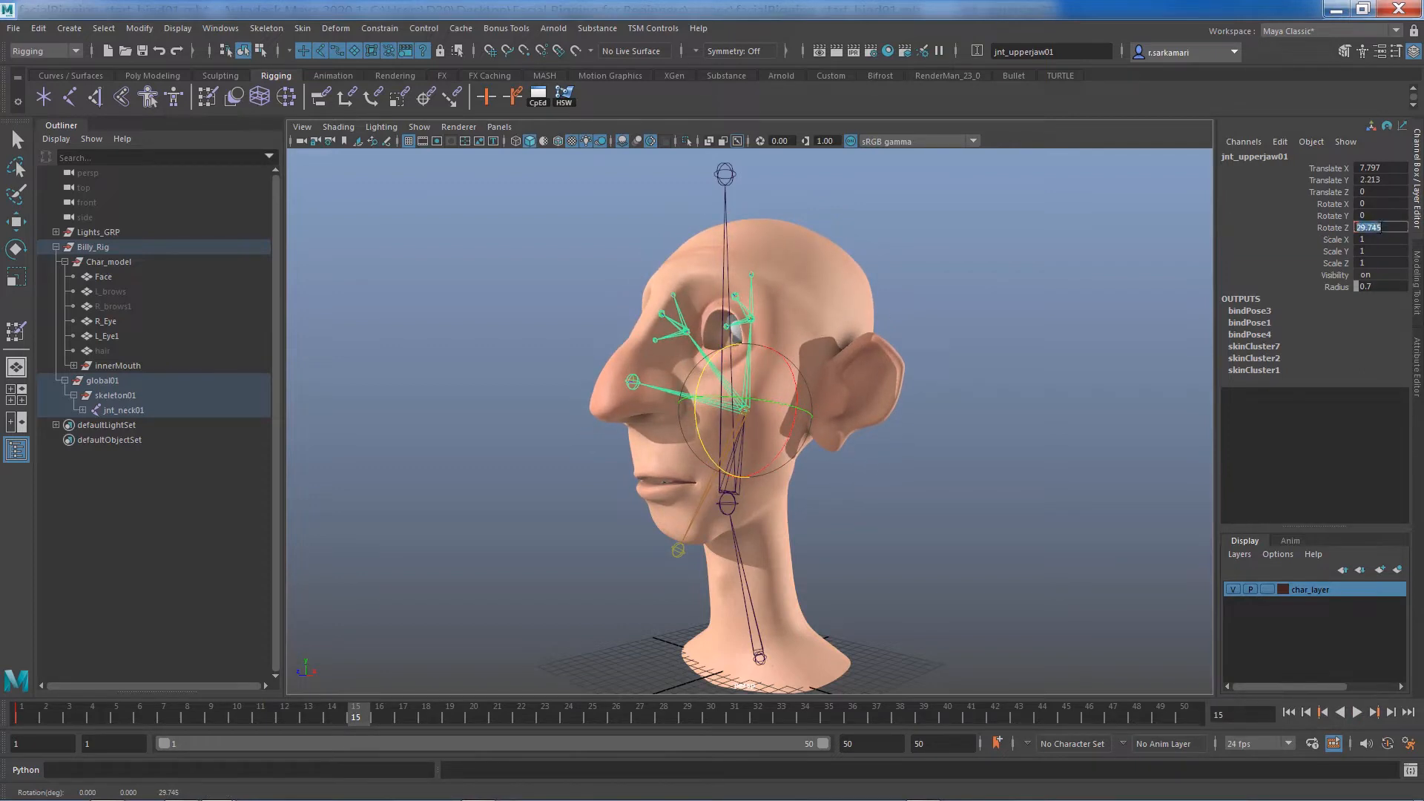
{"action": "type", "text": "30"}
{"action": "key", "text": "Return"}
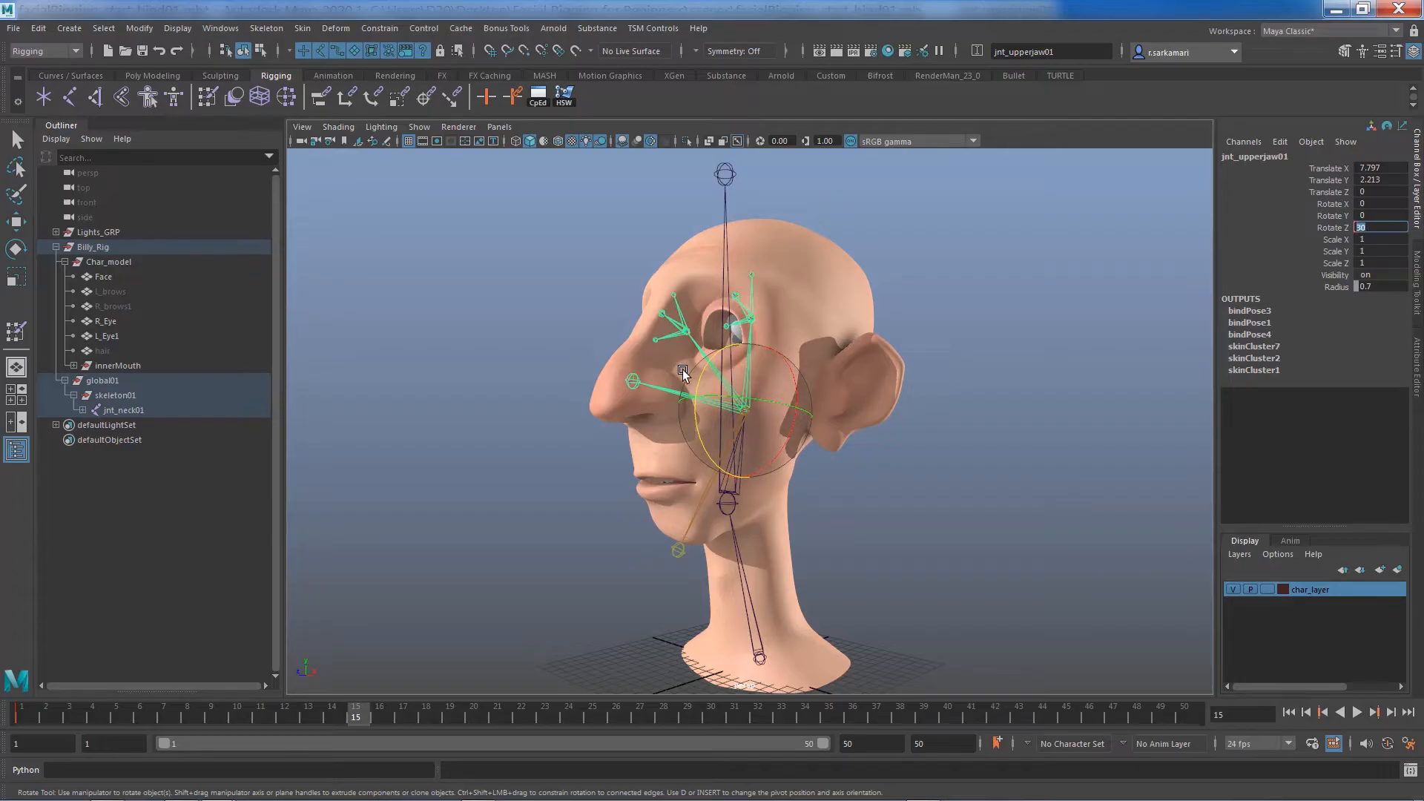
{"action": "left_click", "coordinate": [1334, 227]}
{"action": "right_click", "coordinate": [1333, 228]}
{"action": "left_click", "coordinate": [1332, 236]}
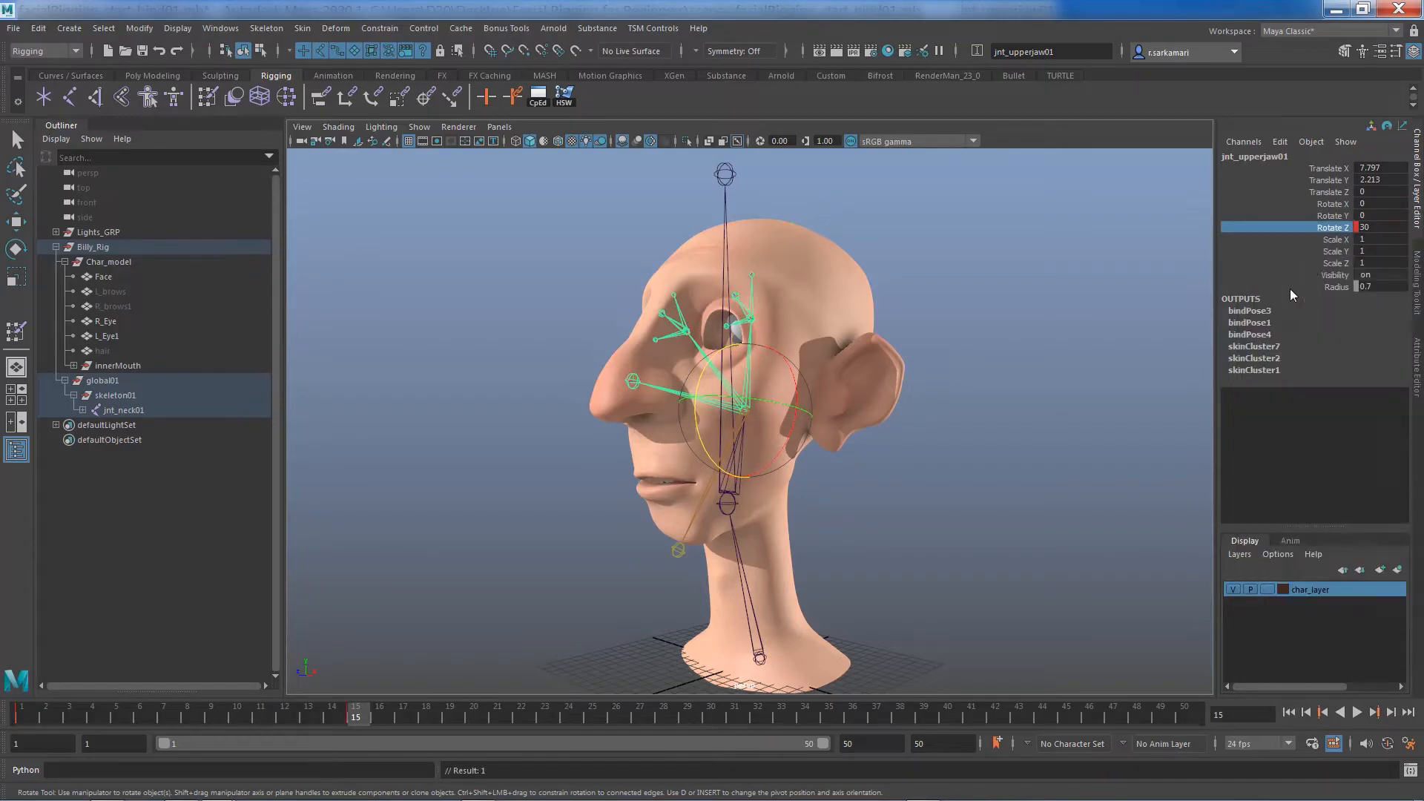
Step: Play back the jaw rotation and key the upper jaw joint's Rotate Z at 35 on frame 15
{"action": "key", "text": "alt+v"}
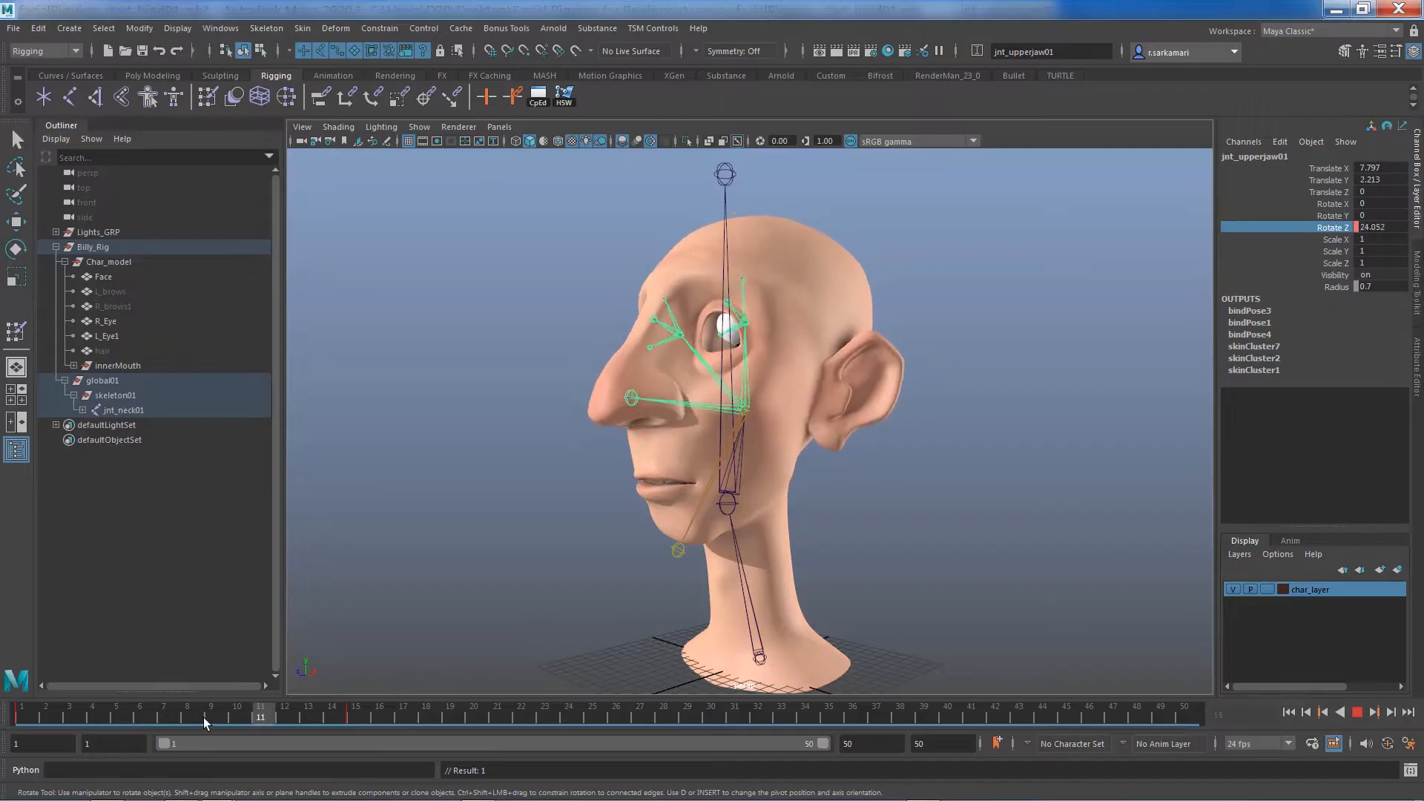
{"action": "key", "text": "alt+v"}
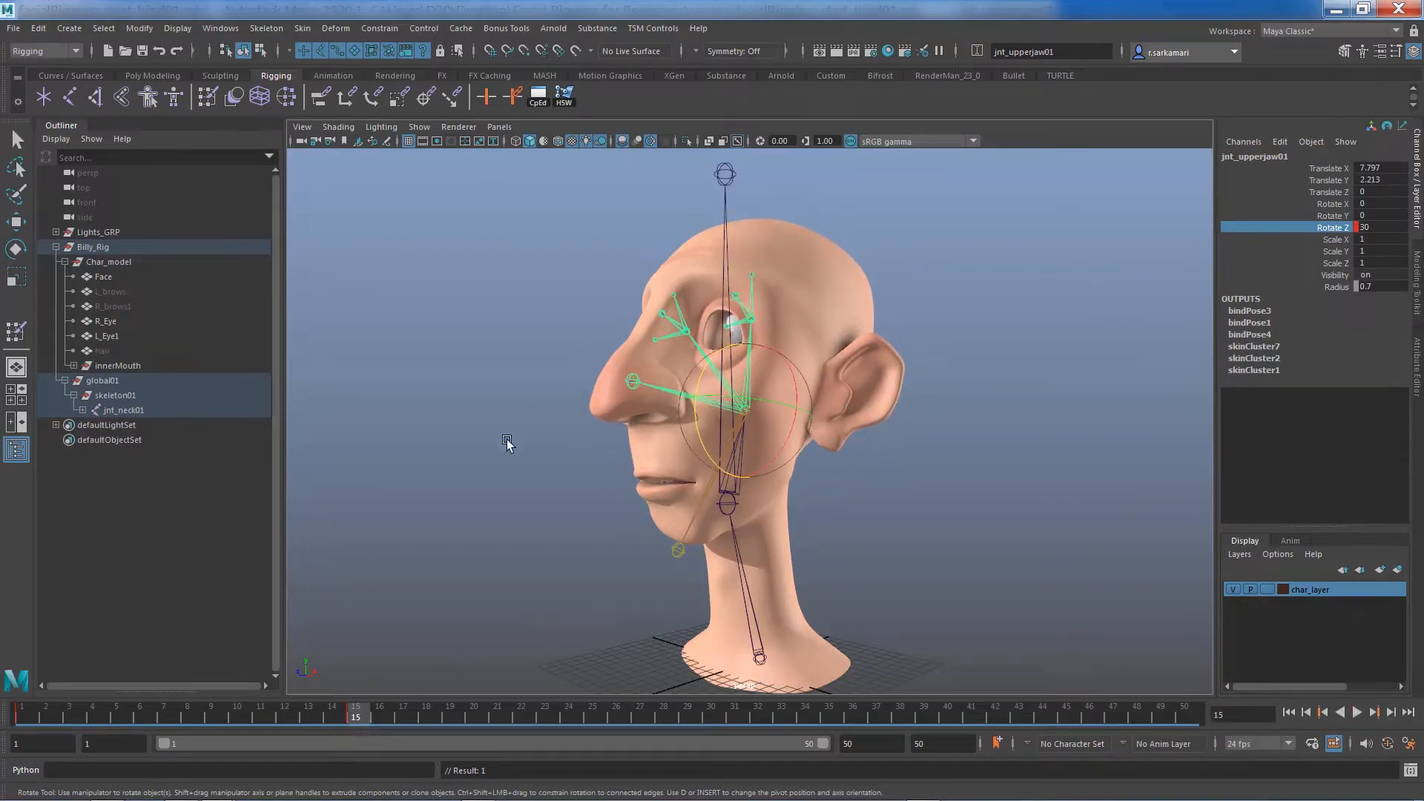
{"action": "left_click_drag", "start_coordinate": [557, 511], "coordinate": [501, 511], "text": "alt"}
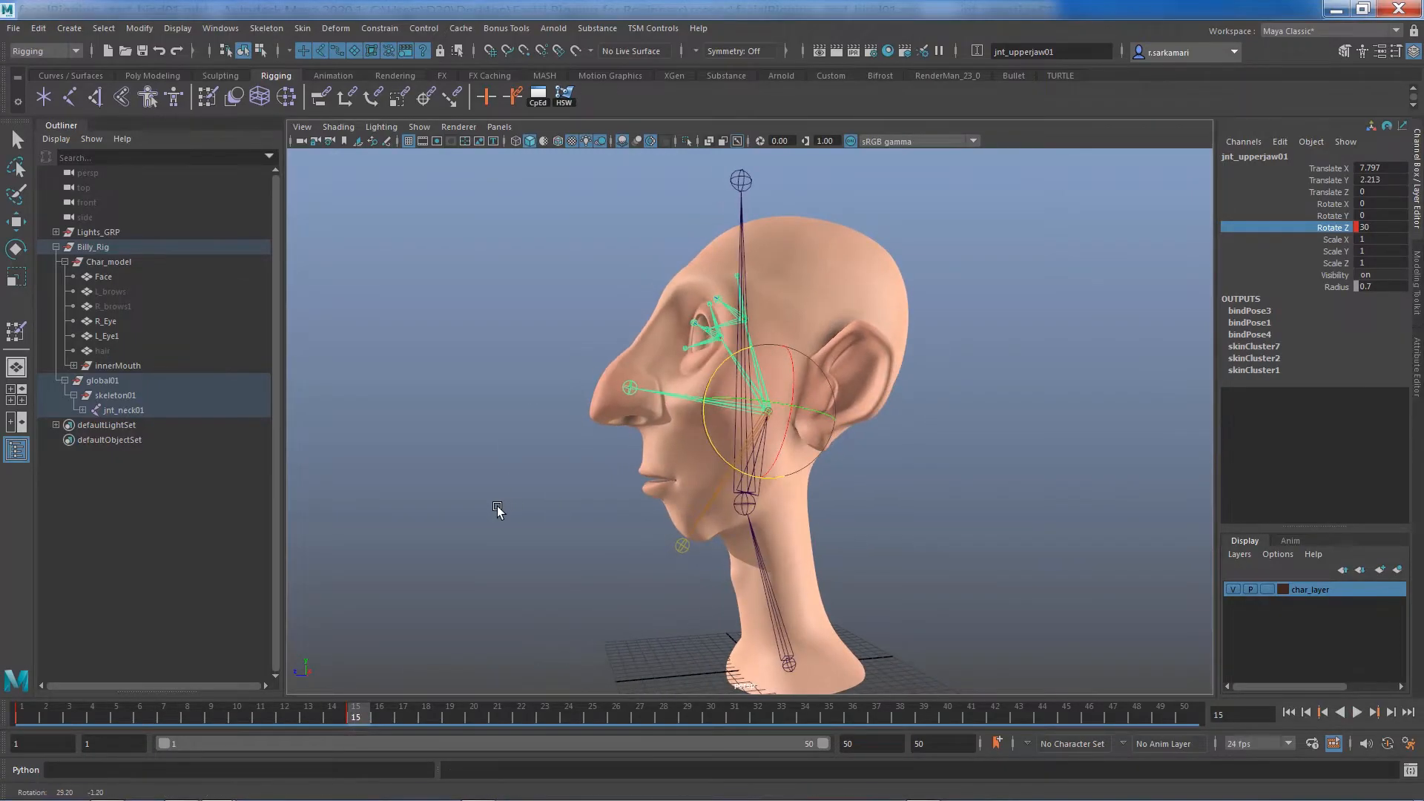
{"action": "left_click", "coordinate": [1365, 227]}
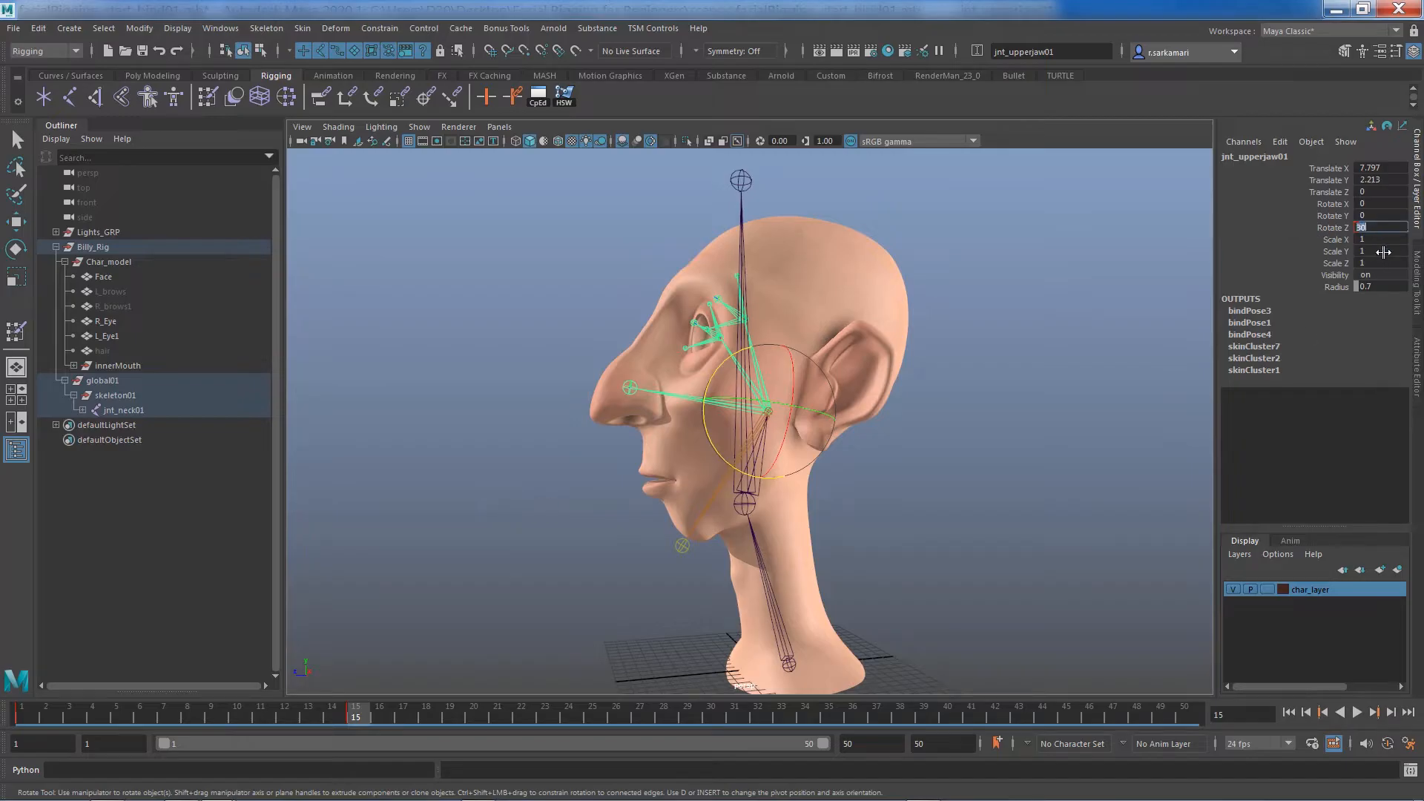
{"action": "type", "text": "35"}
{"action": "key", "text": "Return"}
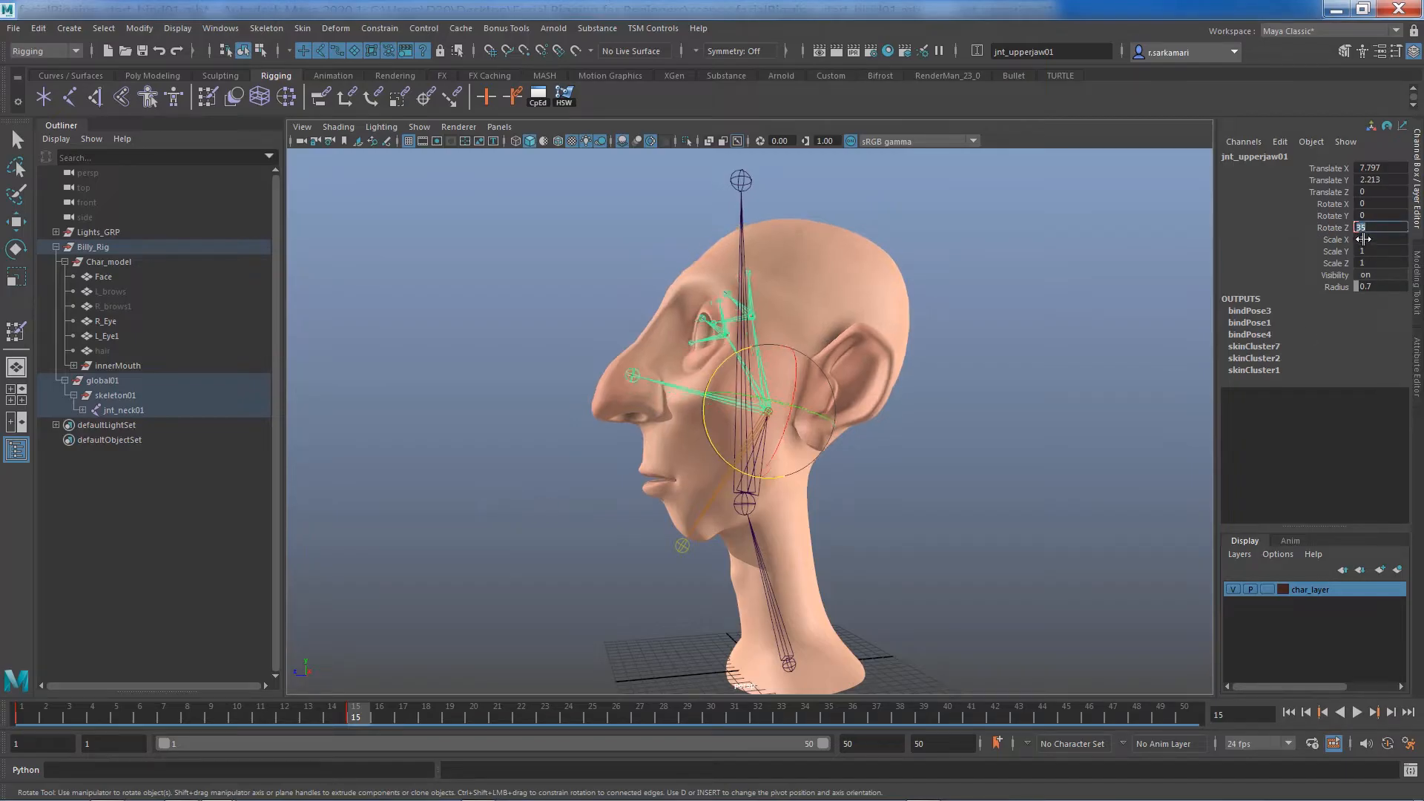
{"action": "right_click", "coordinate": [1339, 230]}
{"action": "left_click", "coordinate": [1320, 252]}
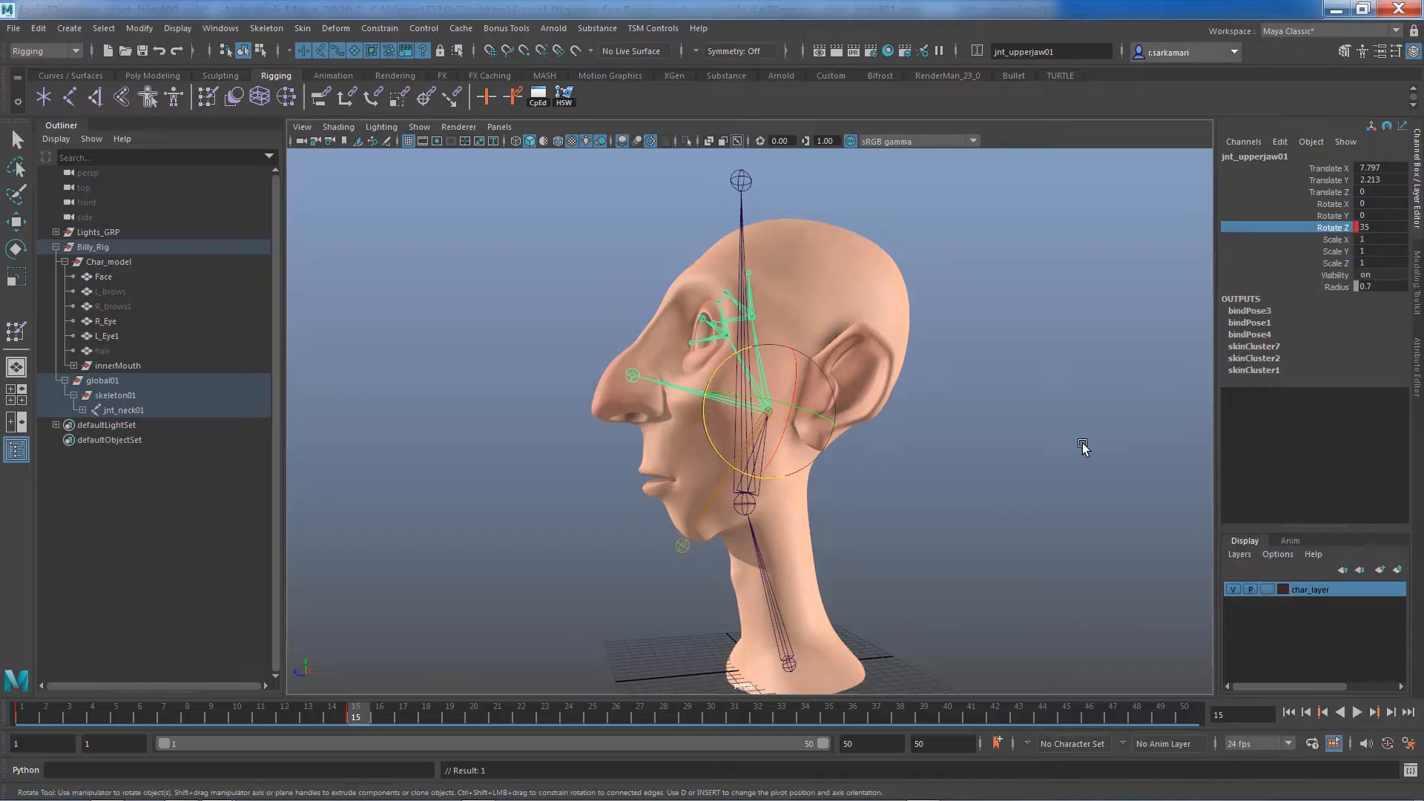
Step: Switch the Face mesh to vertex mode and select the vertices of the upper head, including the nose, eyes and ears
{"action": "key", "text": "q"}
{"action": "left_click", "coordinate": [971, 471]}
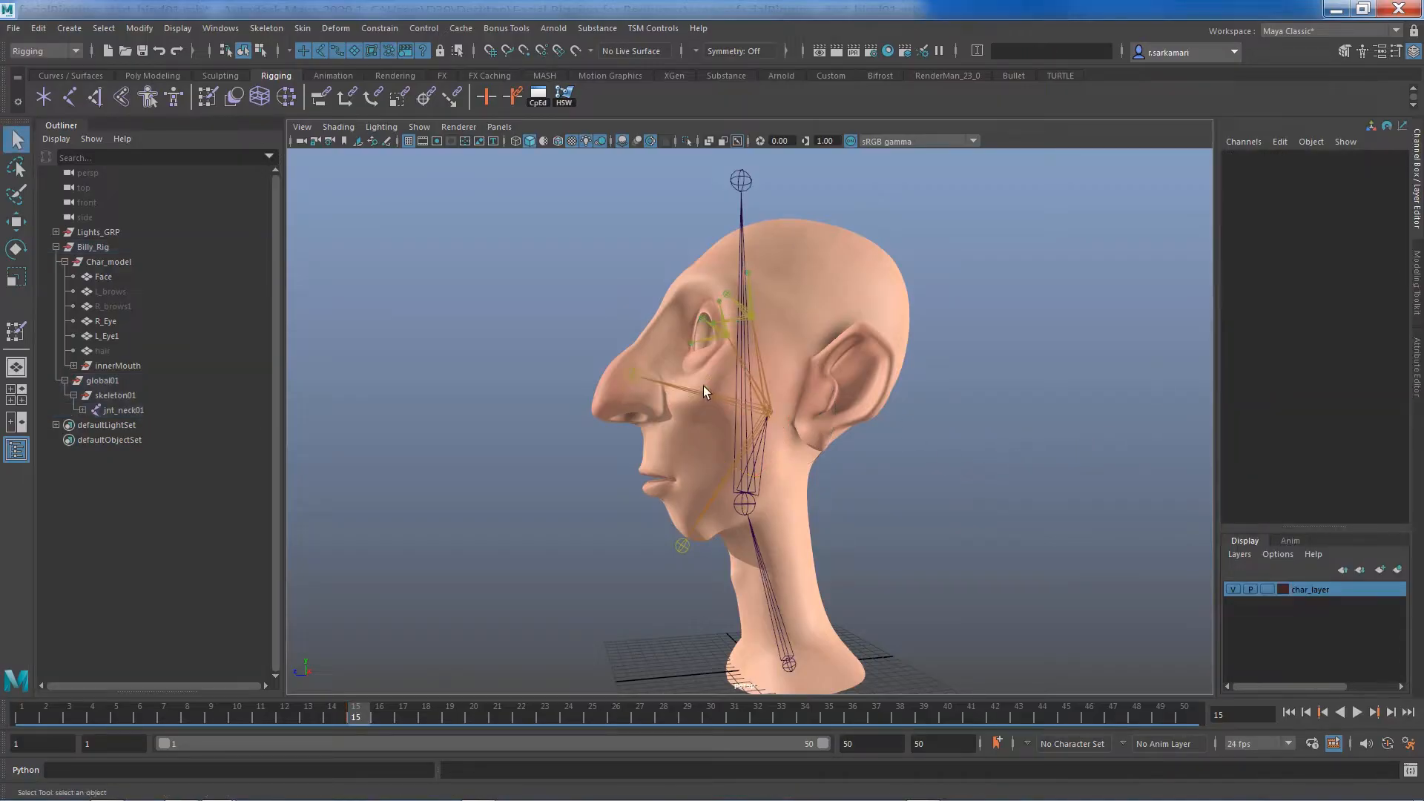
{"action": "left_click", "coordinate": [702, 387]}
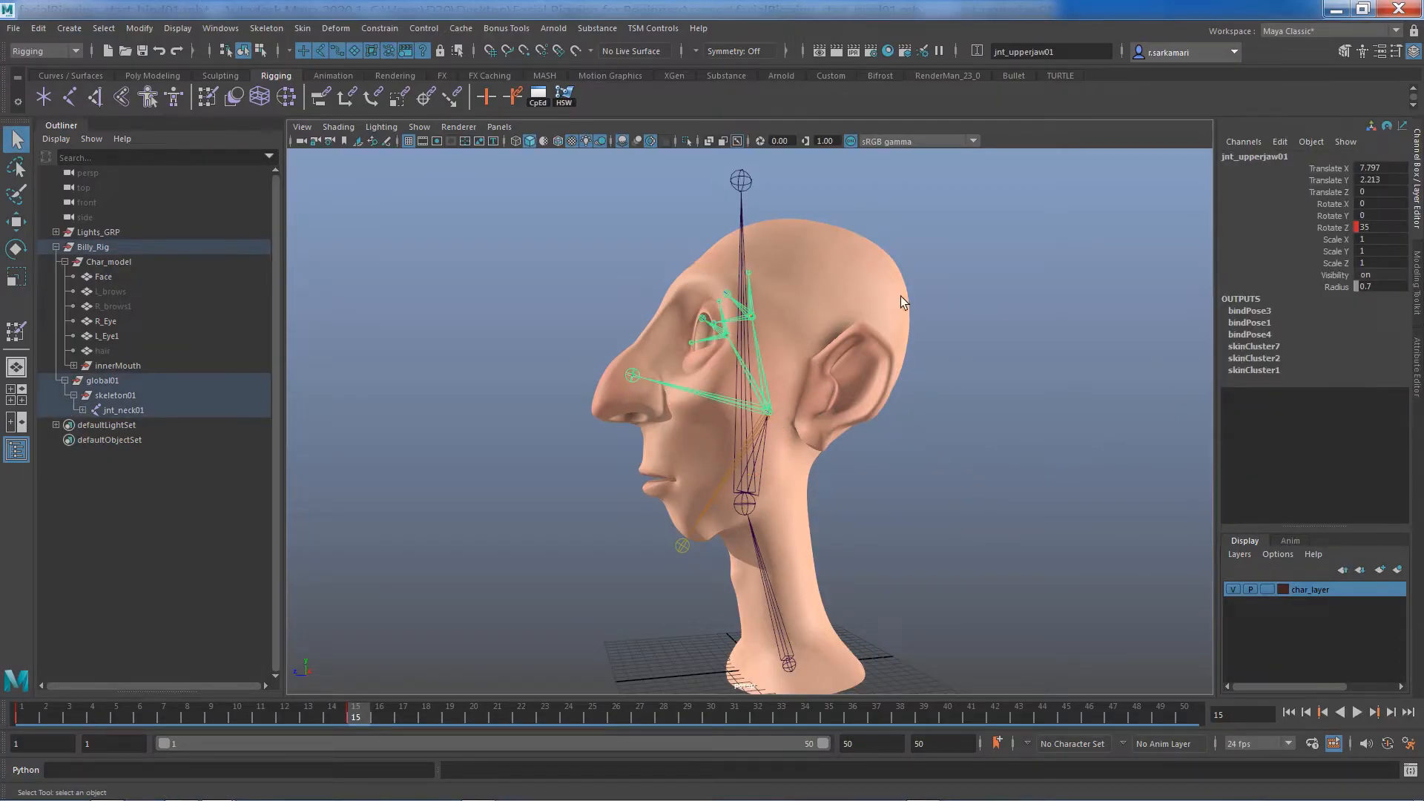
{"action": "left_click", "coordinate": [862, 267]}
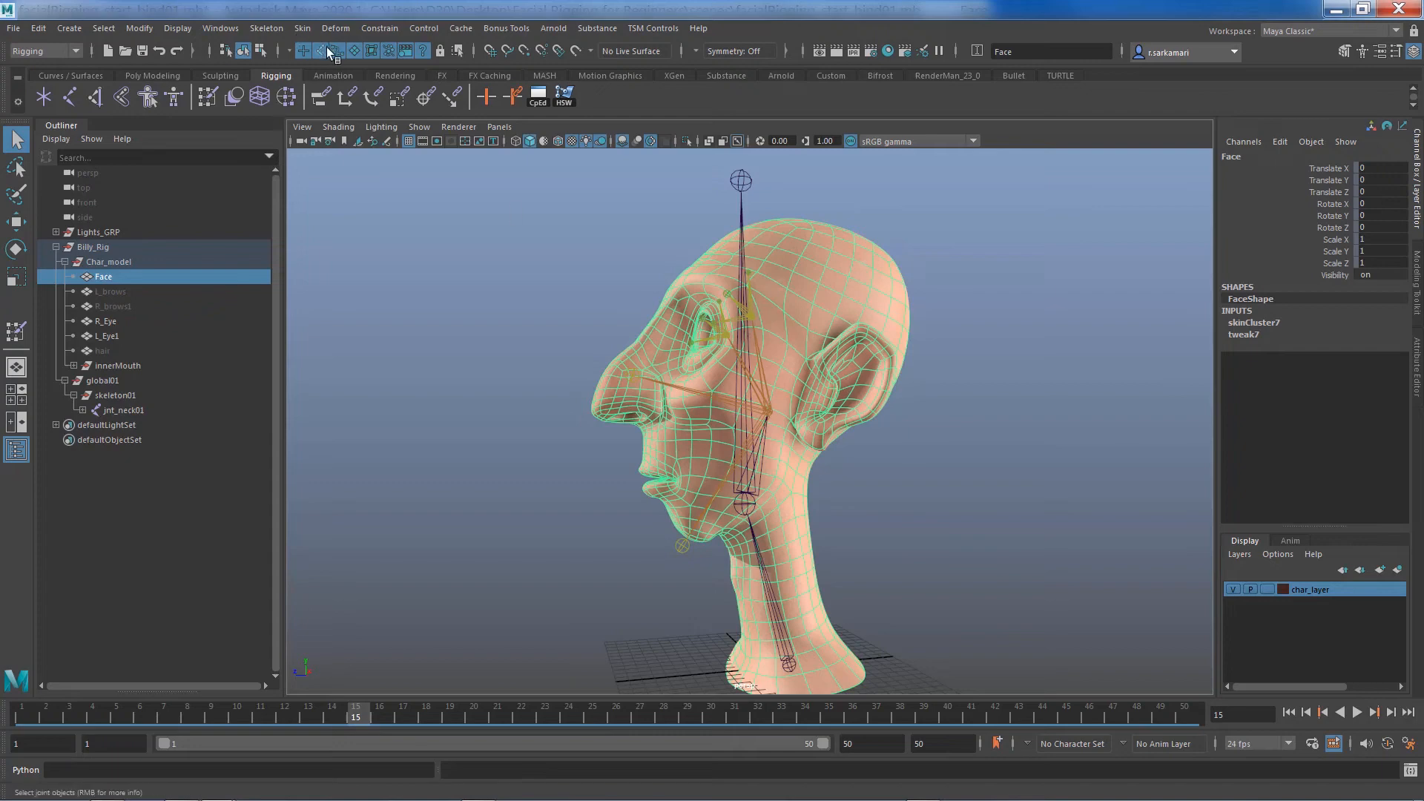
{"action": "right_click_drag", "start_coordinate": [805, 258], "coordinate": [742, 258]}
{"action": "left_click_drag", "start_coordinate": [394, 163], "coordinate": [967, 454]}
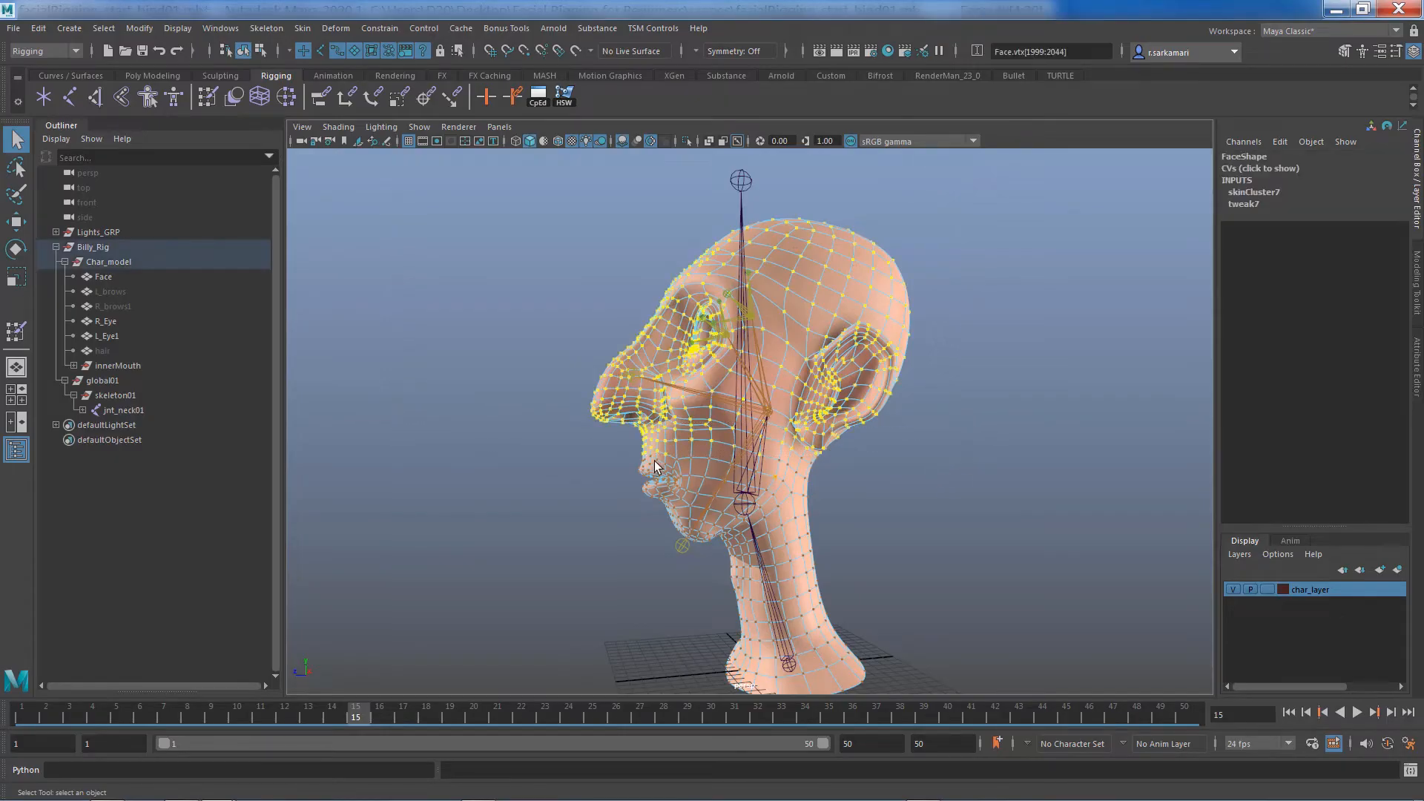
Step: Extend the vertex selection down through the area under the nose, the upper lip and the cheek beside the mouth
{"action": "scroll", "coordinate": [543, 524], "scroll_direction": "up", "scroll_amount": 6}
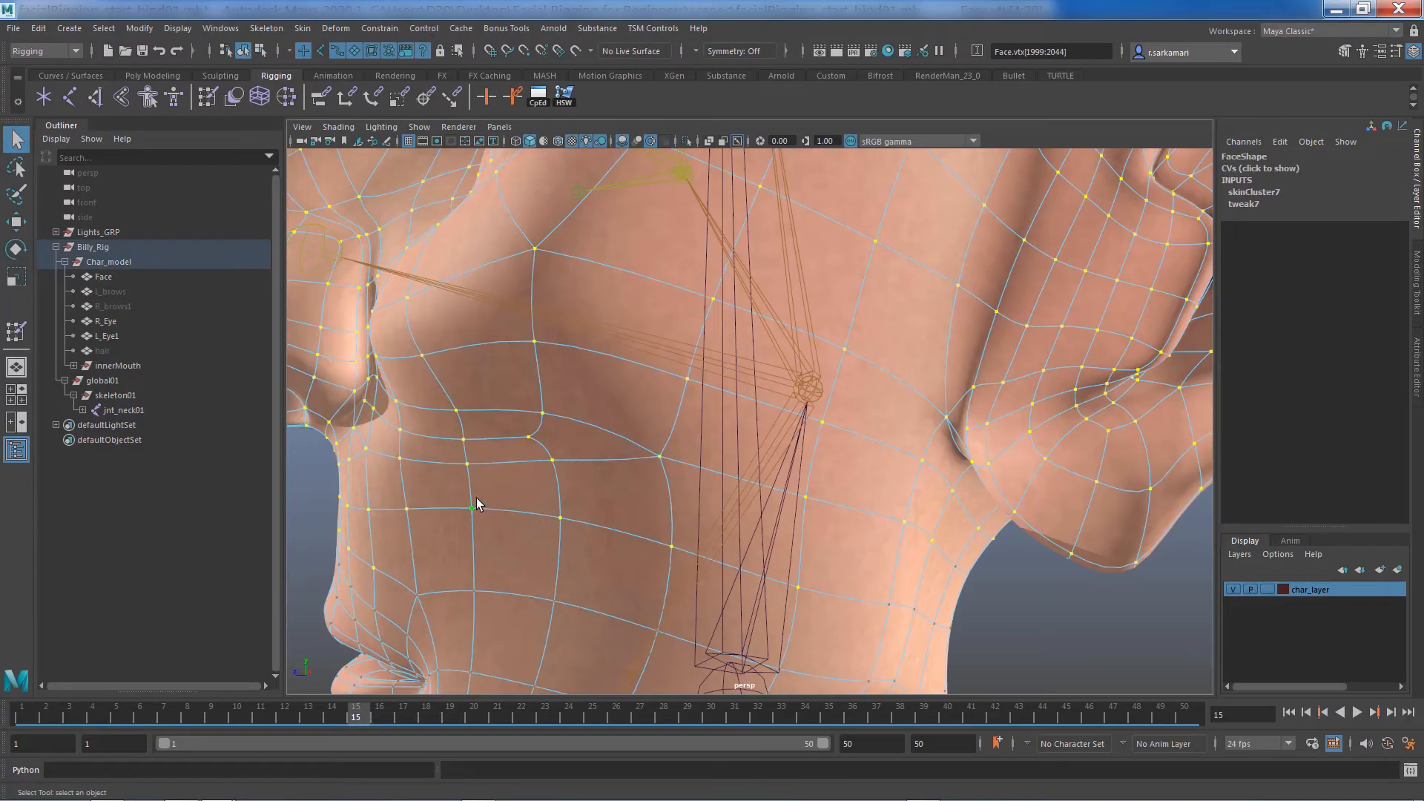
{"action": "scroll", "coordinate": [476, 505], "scroll_direction": "down", "scroll_amount": 5}
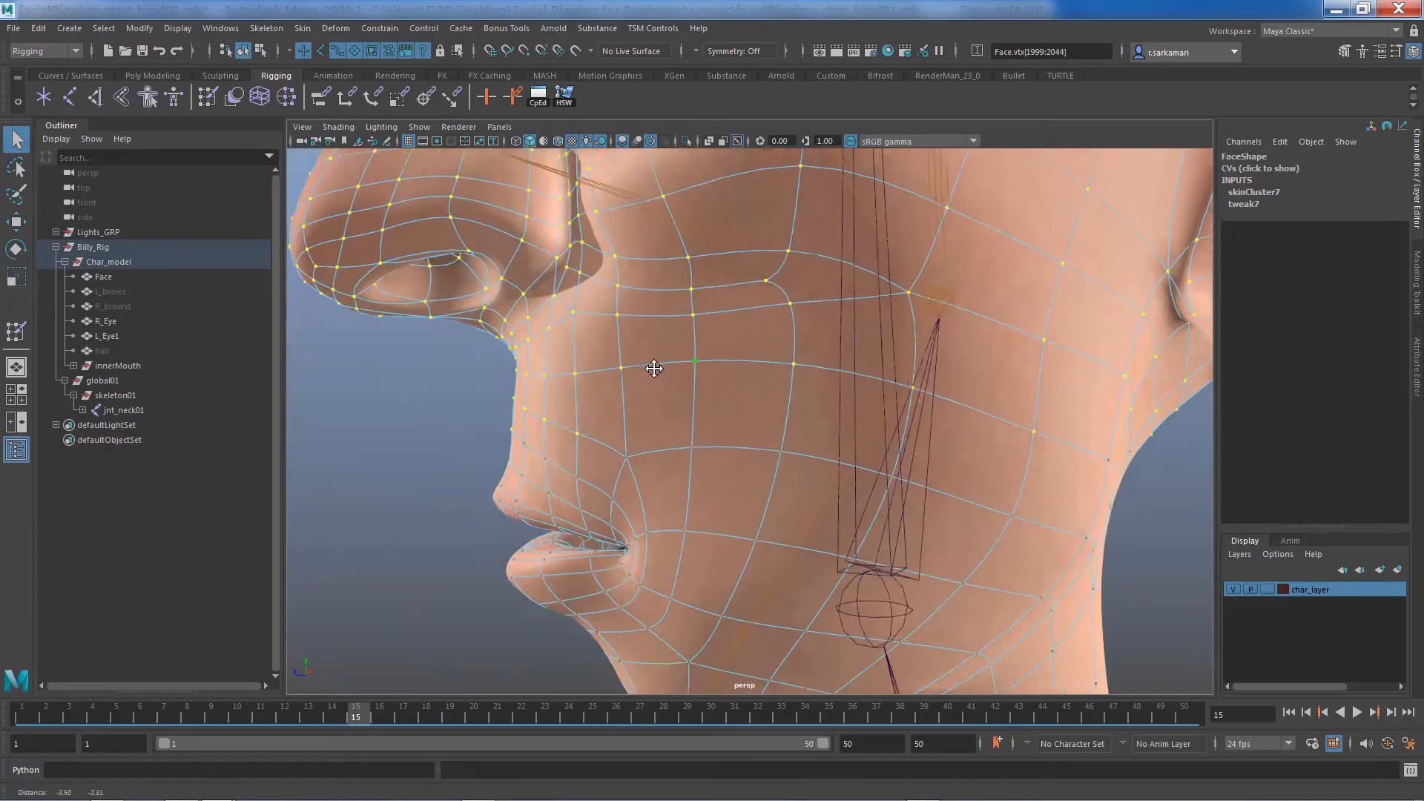
{"action": "middle_click_drag", "start_coordinate": [652, 371], "coordinate": [493, 385], "text": "alt"}
{"action": "left_click_drag", "start_coordinate": [473, 370], "coordinate": [605, 445], "text": "shift"}
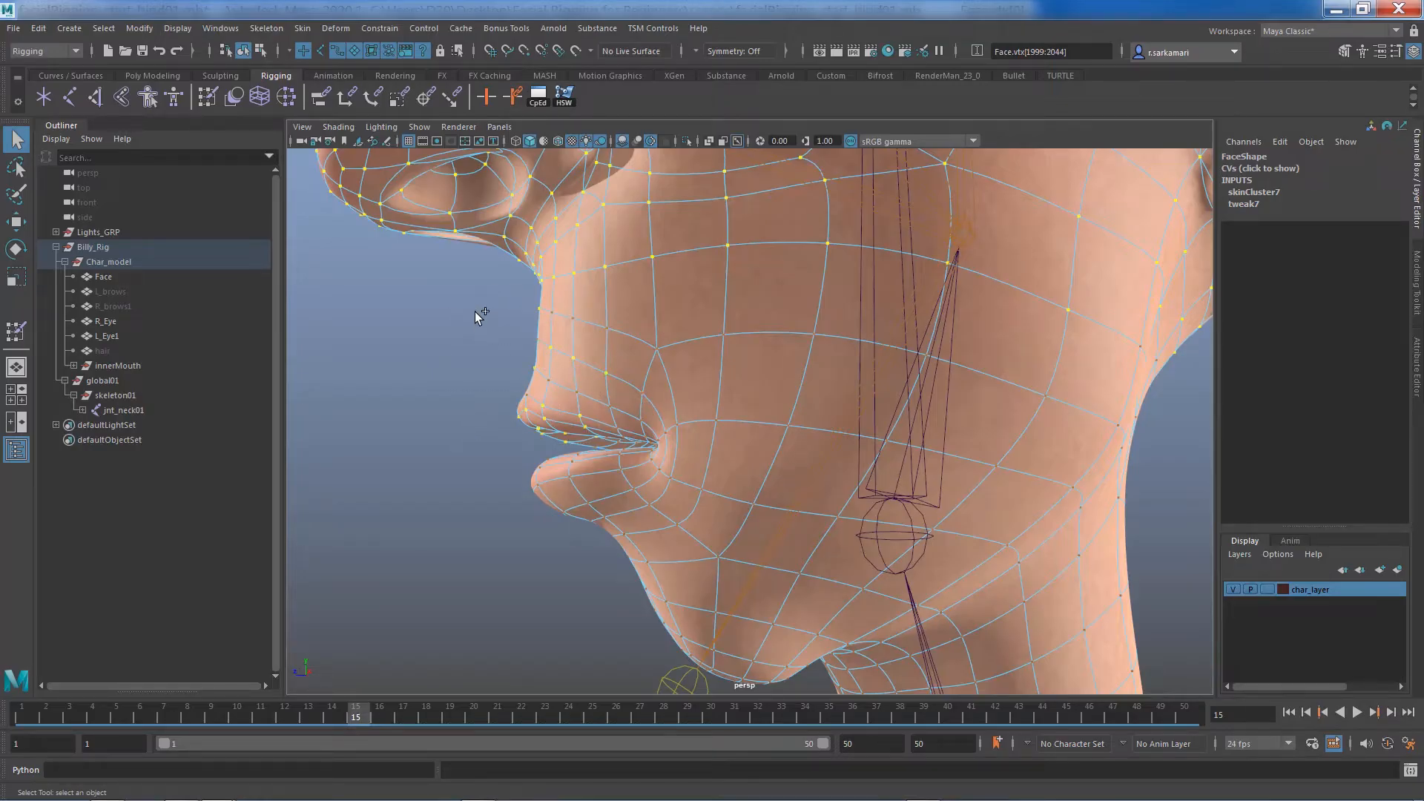
{"action": "left_click_drag", "start_coordinate": [431, 301], "coordinate": [592, 398], "text": "shift"}
{"action": "left_click_drag", "start_coordinate": [607, 306], "coordinate": [659, 353], "text": "shift"}
{"action": "left_click_drag", "start_coordinate": [602, 316], "coordinate": [656, 353], "text": "shift"}
Step: Turn on Object X symmetry and try to mirror the face's vertex selection from one half to the other
{"action": "left_click_drag", "start_coordinate": [493, 394], "coordinate": [669, 435], "text": "alt"}
{"action": "scroll", "coordinate": [622, 389], "scroll_direction": "down", "scroll_amount": 10}
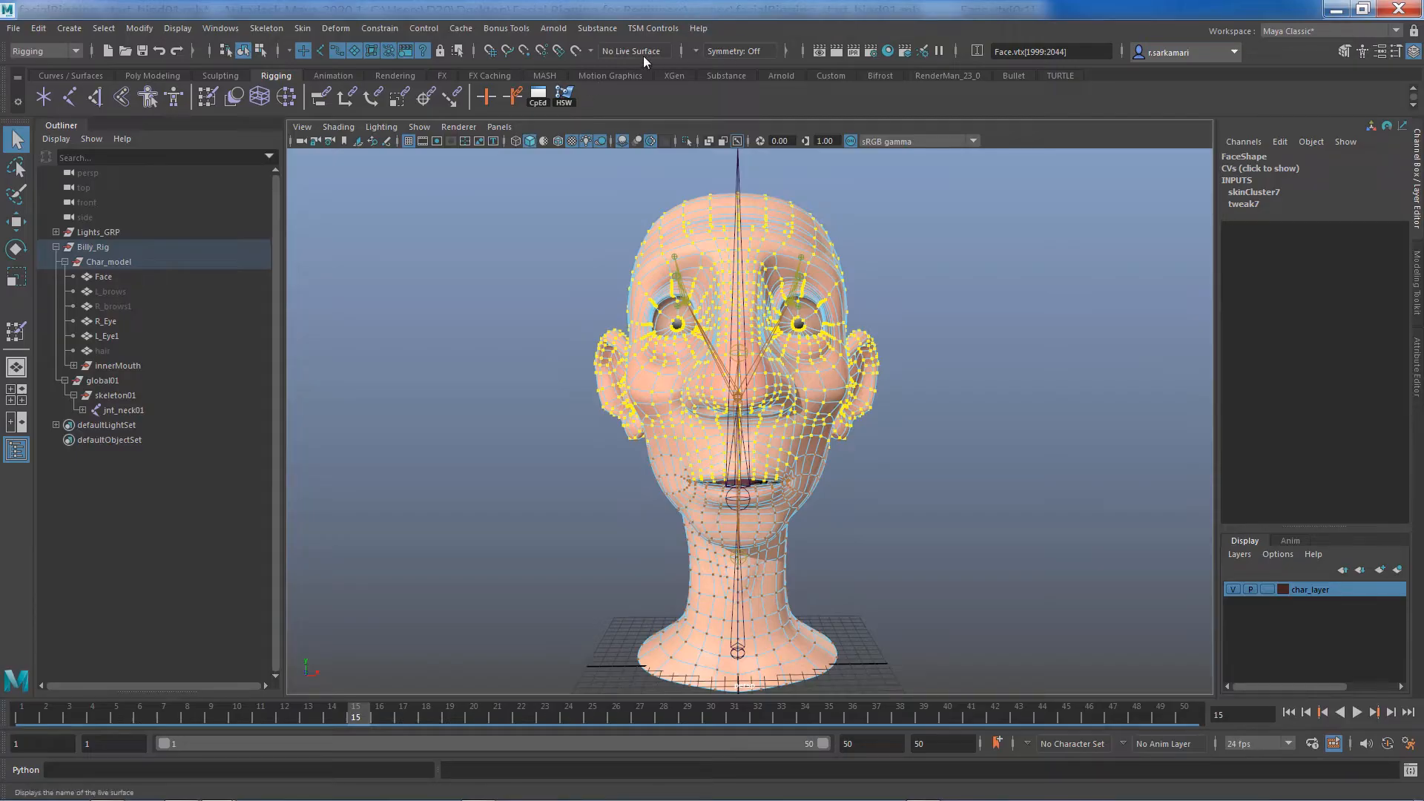
{"action": "left_click", "coordinate": [715, 51]}
{"action": "left_click", "coordinate": [708, 73]}
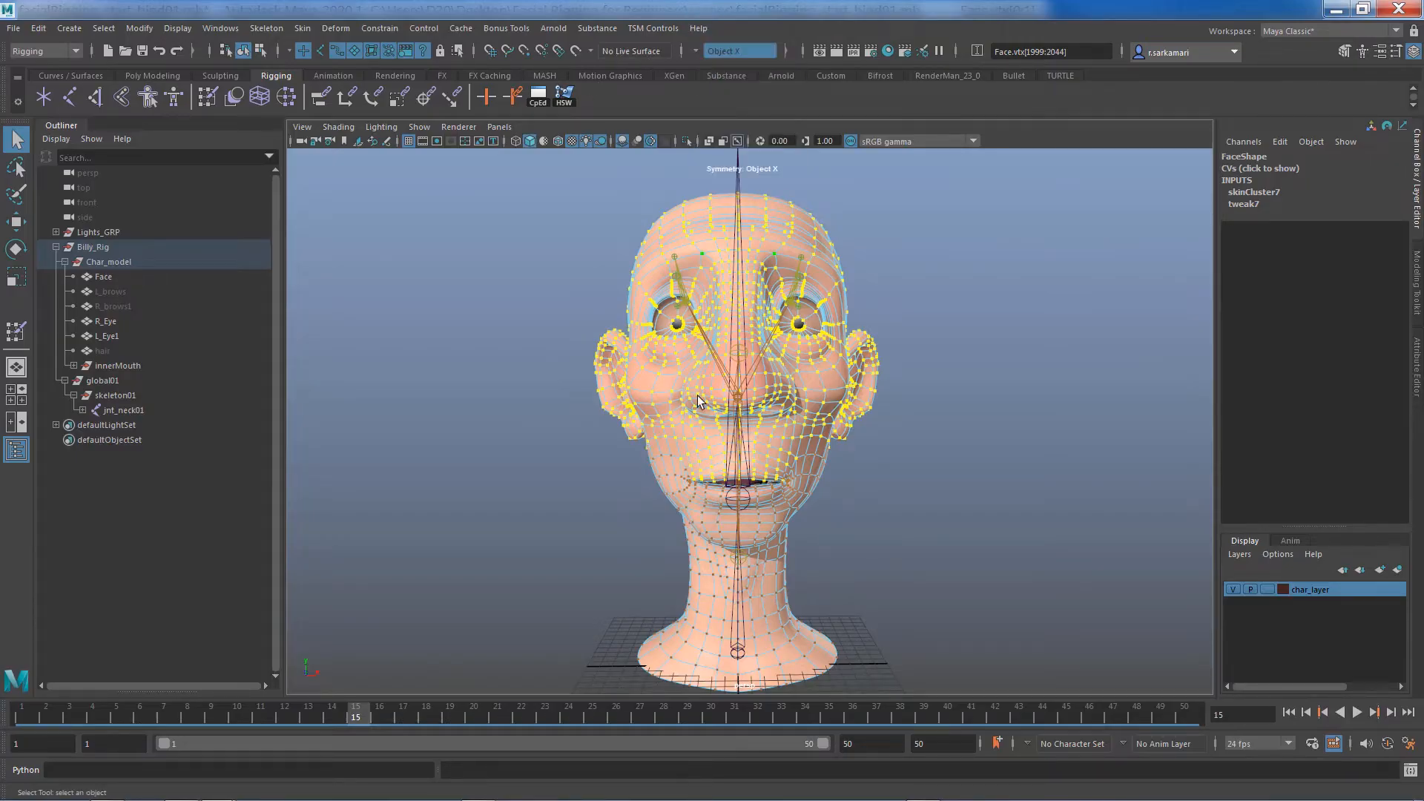
{"action": "left_click_drag", "start_coordinate": [587, 488], "coordinate": [435, 483], "text": "alt"}
{"action": "left_click", "coordinate": [580, 487]}
{"action": "left_click_drag", "start_coordinate": [580, 487], "coordinate": [686, 499], "text": "alt"}
{"action": "left_click_drag", "start_coordinate": [869, 473], "coordinate": [740, 176]}
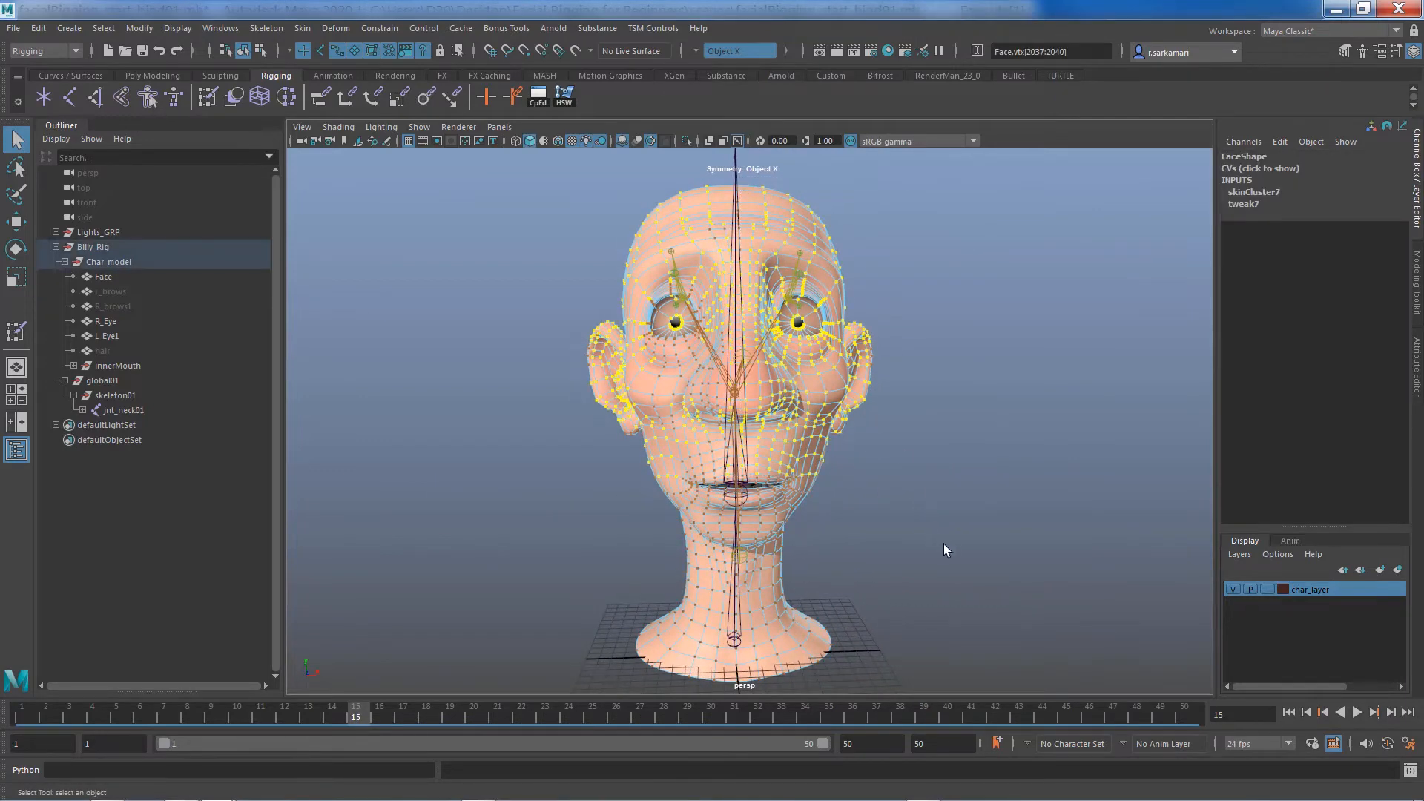
Step: Enable camera-based selection for the Select Tool's marquee style
{"action": "left_click_drag", "start_coordinate": [943, 544], "coordinate": [969, 445], "text": "alt"}
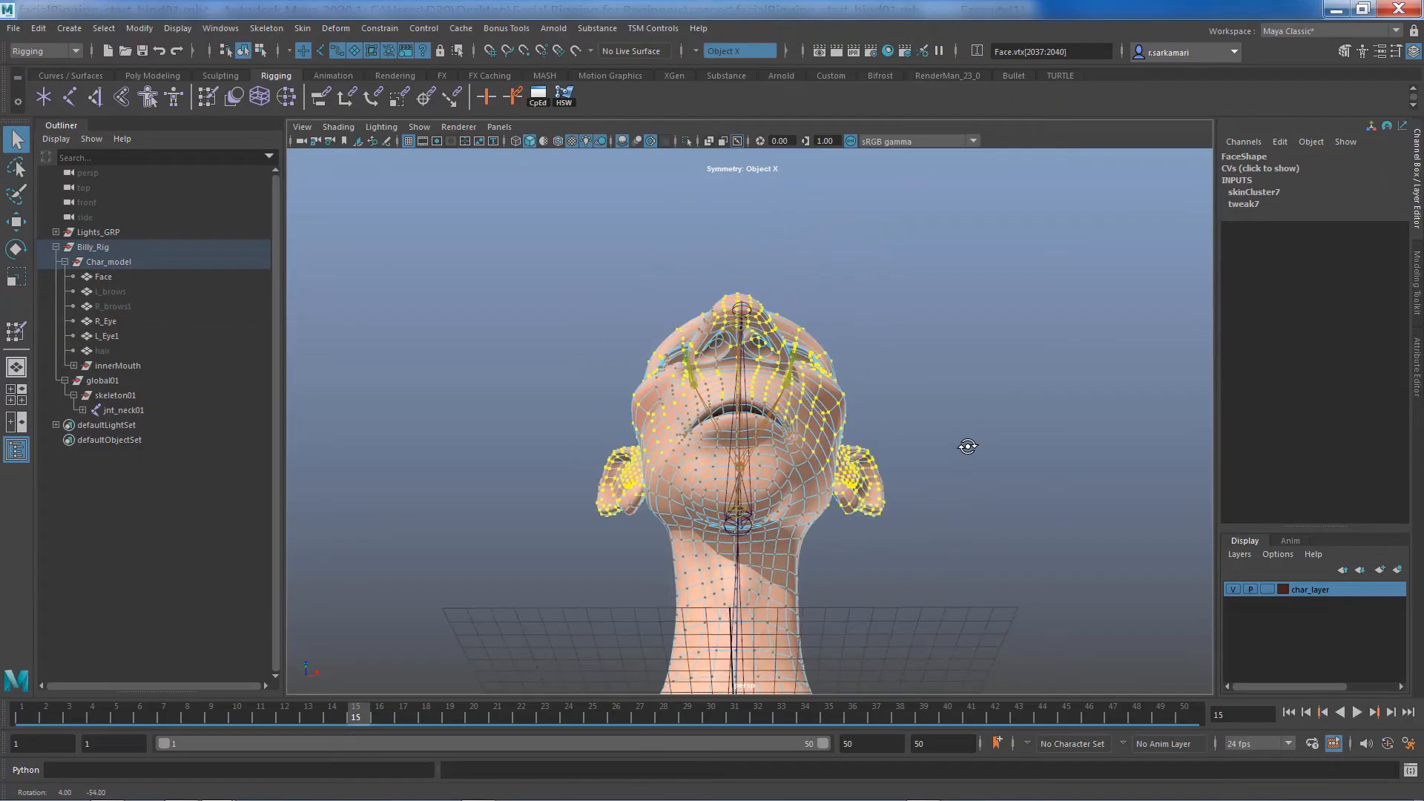
{"action": "right_click_drag", "start_coordinate": [969, 444], "coordinate": [1154, 582], "text": "alt"}
{"action": "left_click_drag", "start_coordinate": [1154, 582], "coordinate": [1140, 606], "text": "alt"}
{"action": "double_click", "coordinate": [16, 138]}
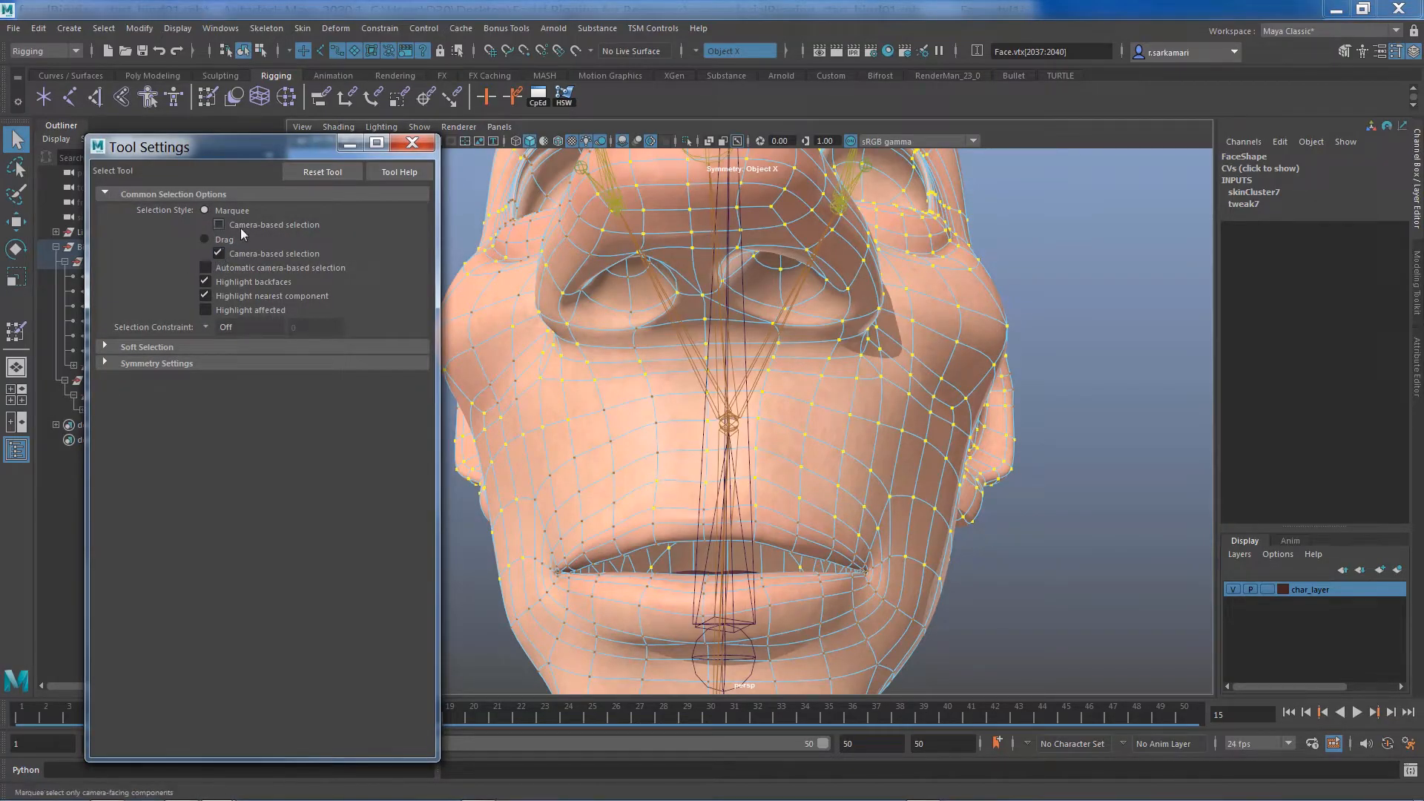
{"action": "left_click", "coordinate": [282, 226]}
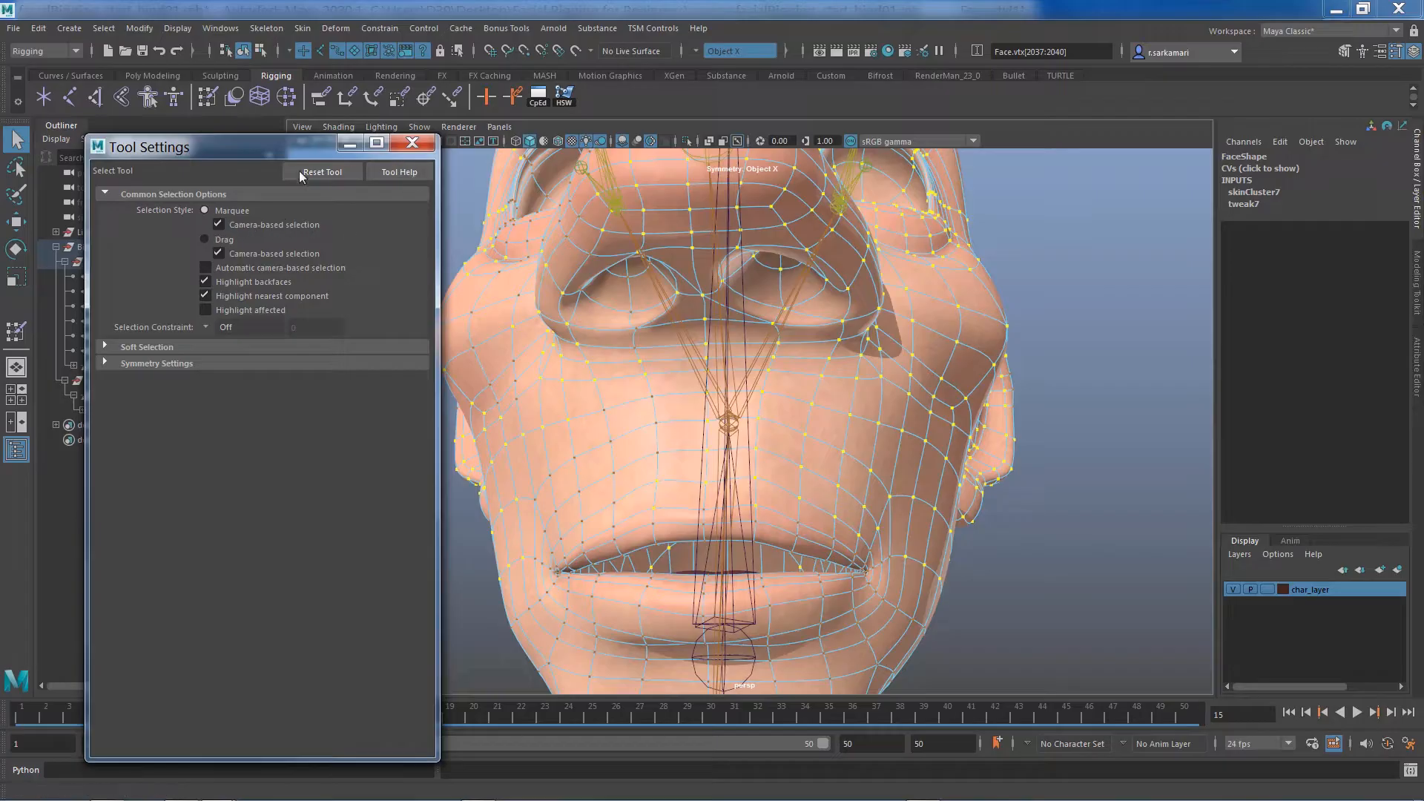
{"action": "left_click", "coordinate": [412, 143]}
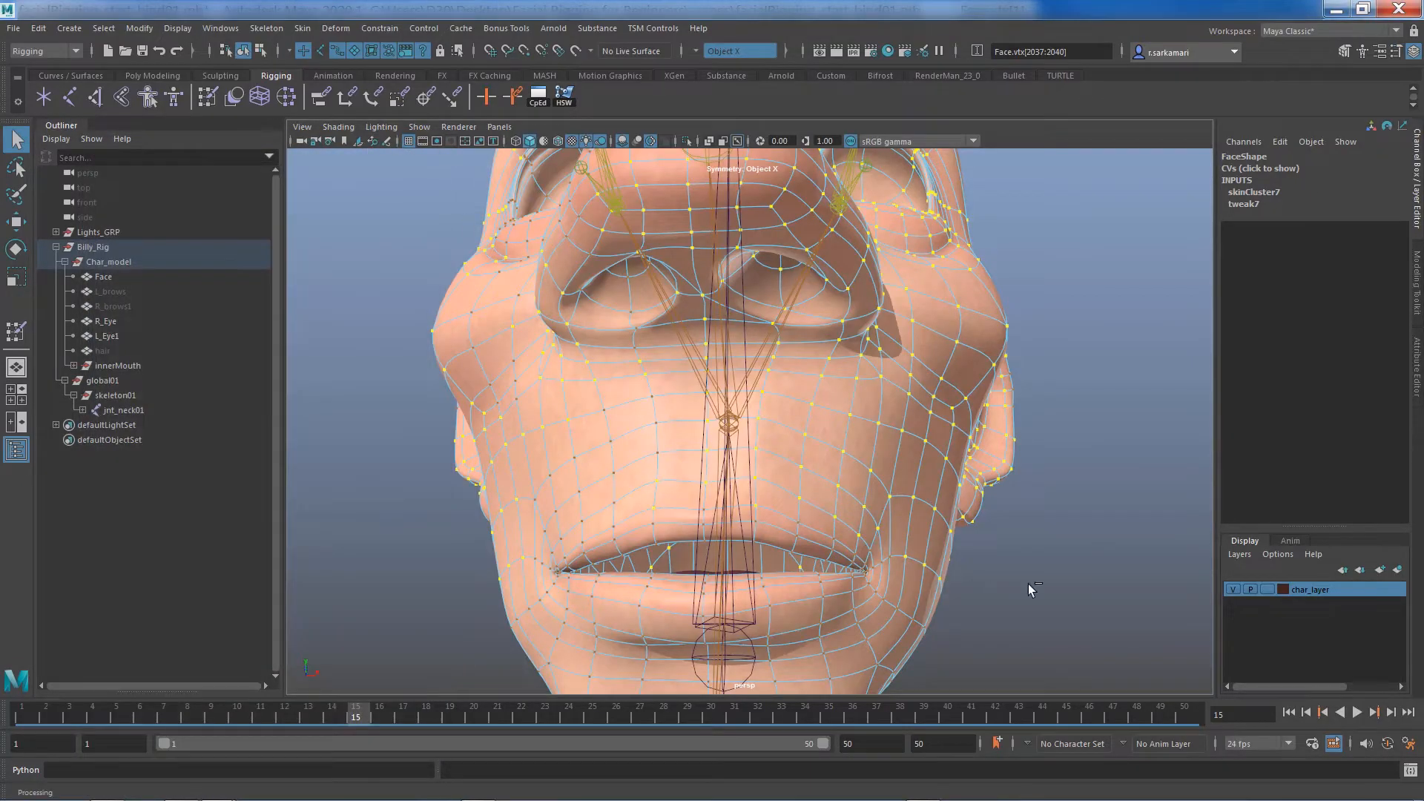
Step: Add the camera-facing upper lip vertices to the selection and remove the neck vertices below the ears
{"action": "left_click_drag", "start_coordinate": [1067, 583], "coordinate": [1082, 516]}
{"action": "left_click_drag", "start_coordinate": [535, 488], "coordinate": [891, 565]}
{"action": "scroll", "coordinate": [705, 440], "scroll_direction": "down", "scroll_amount": 4}
{"action": "left_click_drag", "start_coordinate": [750, 448], "coordinate": [615, 456], "text": "alt"}
{"action": "left_click_drag", "start_coordinate": [1147, 620], "coordinate": [897, 479], "text": "ctrl"}
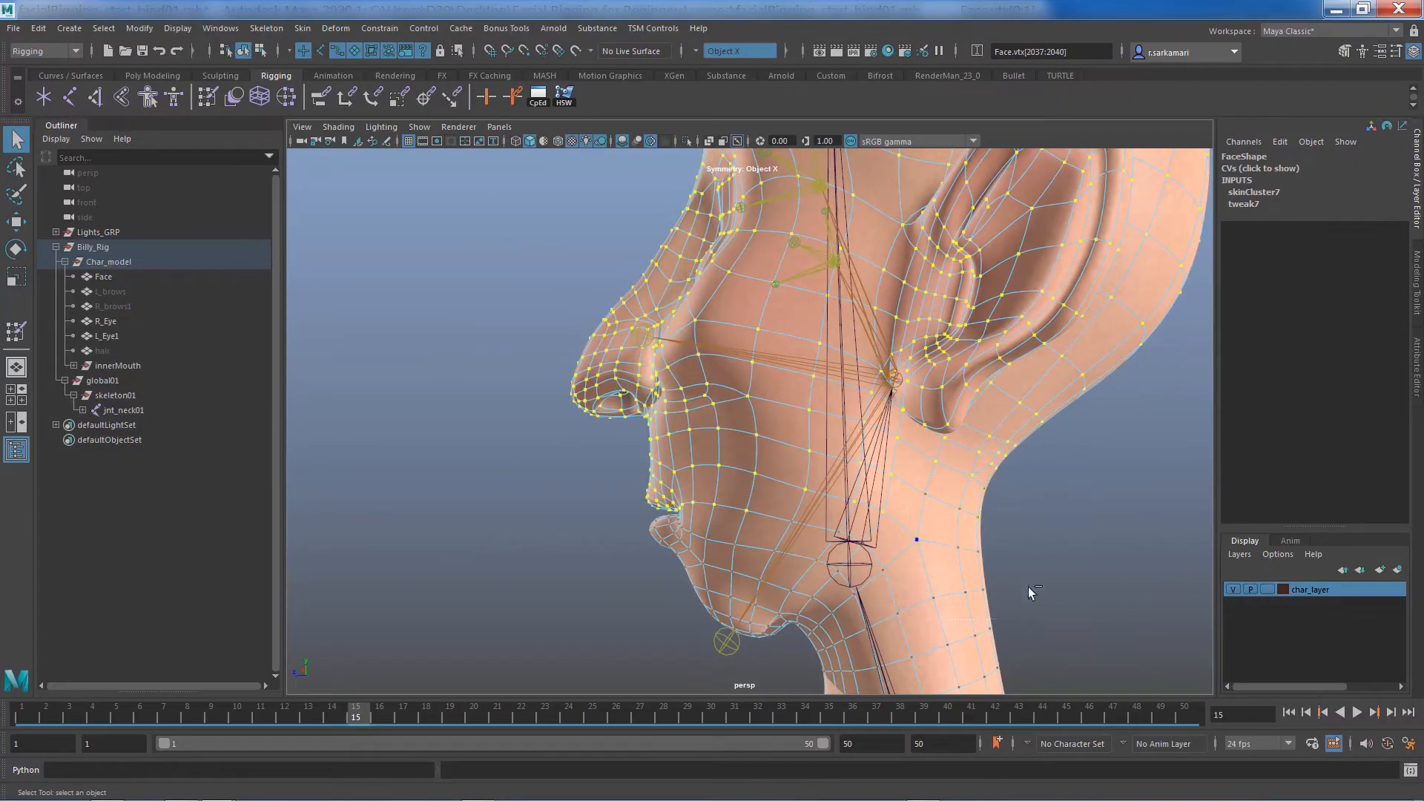
Step: Set the jnt_upperjaw01 weight of all selected upper-head vertices to 1 in the Component Editor's Smooth Skins table
{"action": "left_click_drag", "start_coordinate": [1169, 588], "coordinate": [972, 514], "text": "alt"}
{"action": "right_click_drag", "start_coordinate": [962, 513], "coordinate": [575, 491], "text": "alt"}
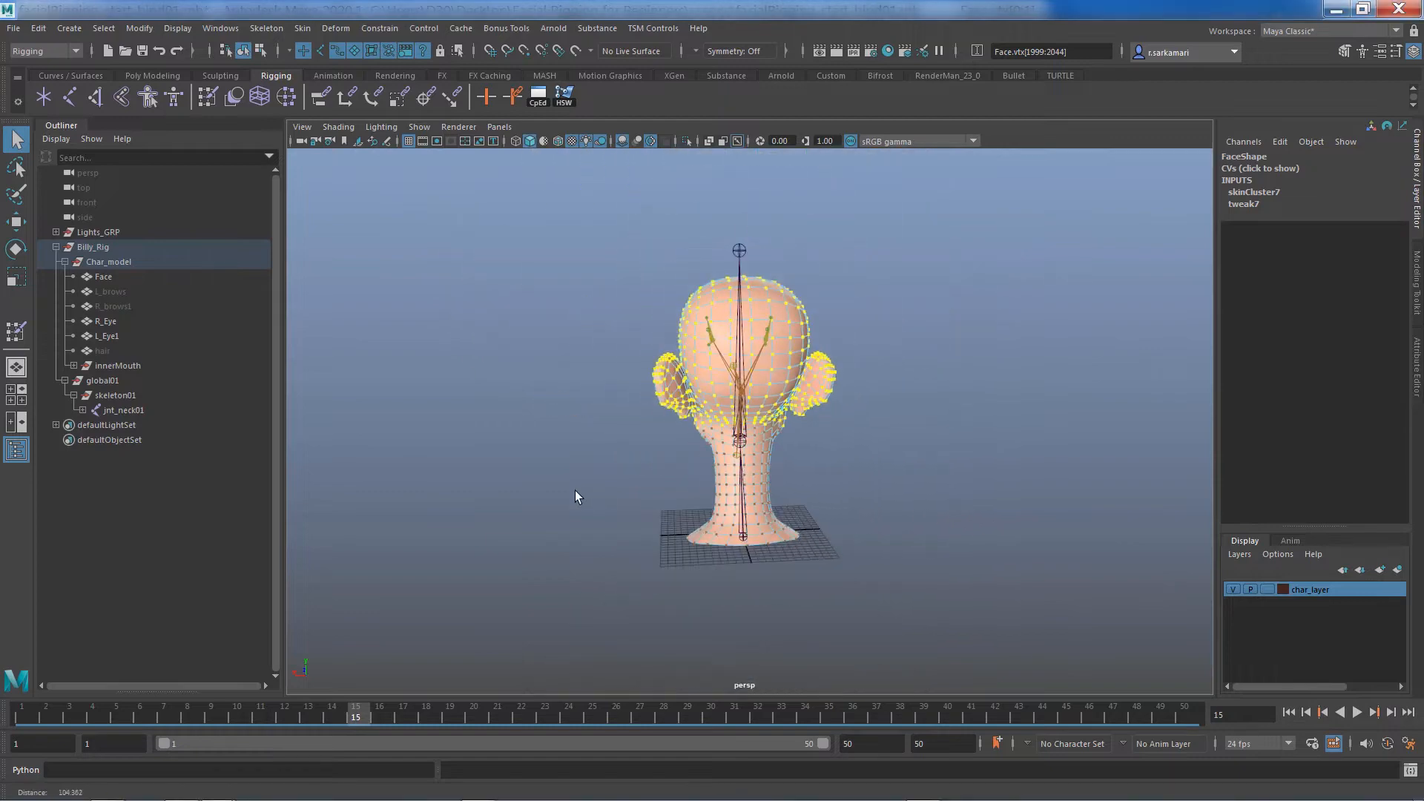
{"action": "left_click_drag", "start_coordinate": [575, 491], "coordinate": [916, 456], "text": "alt"}
{"action": "right_click_drag", "start_coordinate": [489, 429], "coordinate": [745, 515], "text": "alt"}
{"action": "left_click_drag", "start_coordinate": [744, 510], "coordinate": [732, 504], "text": "alt"}
{"action": "right_click_drag", "start_coordinate": [732, 504], "coordinate": [774, 519], "text": "alt"}
{"action": "left_click_drag", "start_coordinate": [738, 517], "coordinate": [730, 510], "text": "alt"}
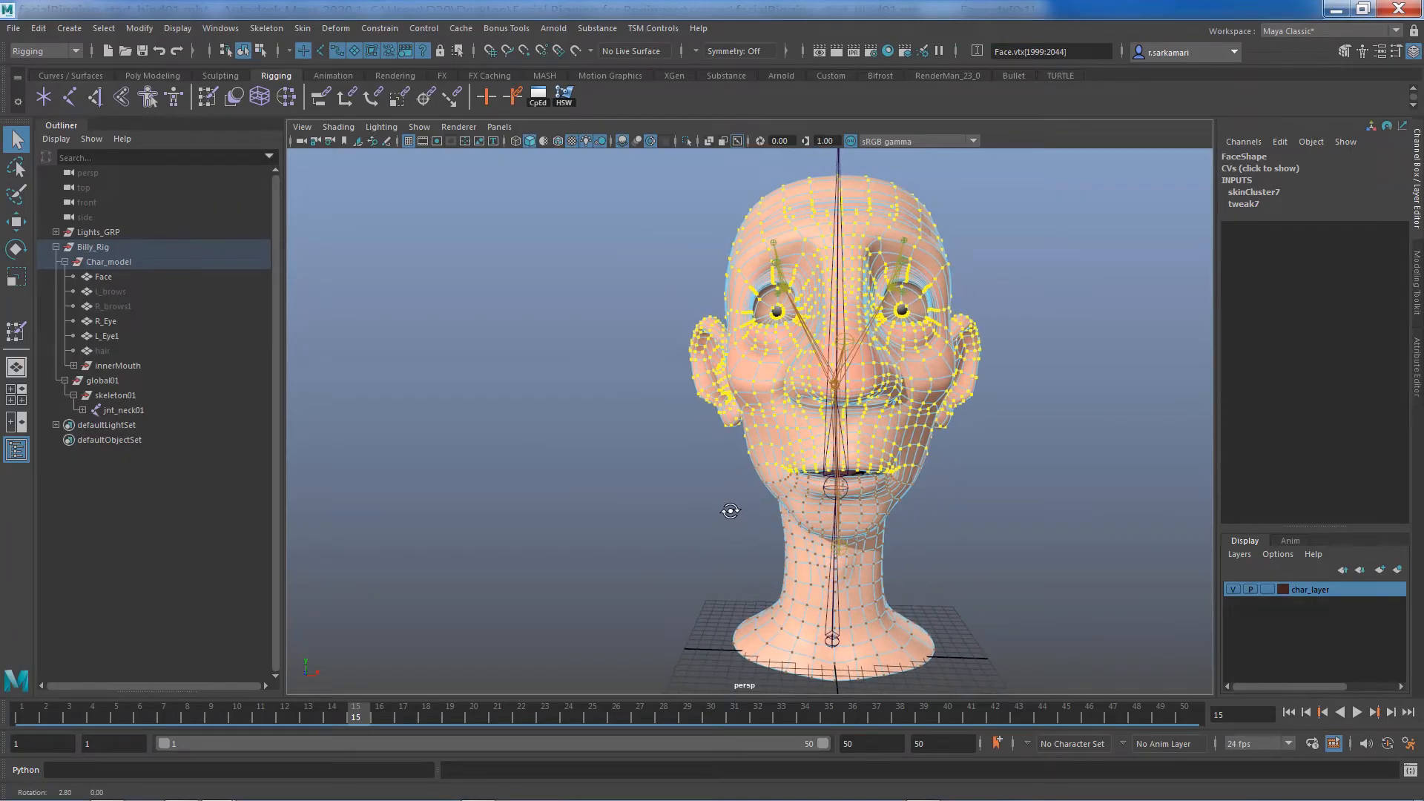
{"action": "left_click", "coordinate": [537, 95]}
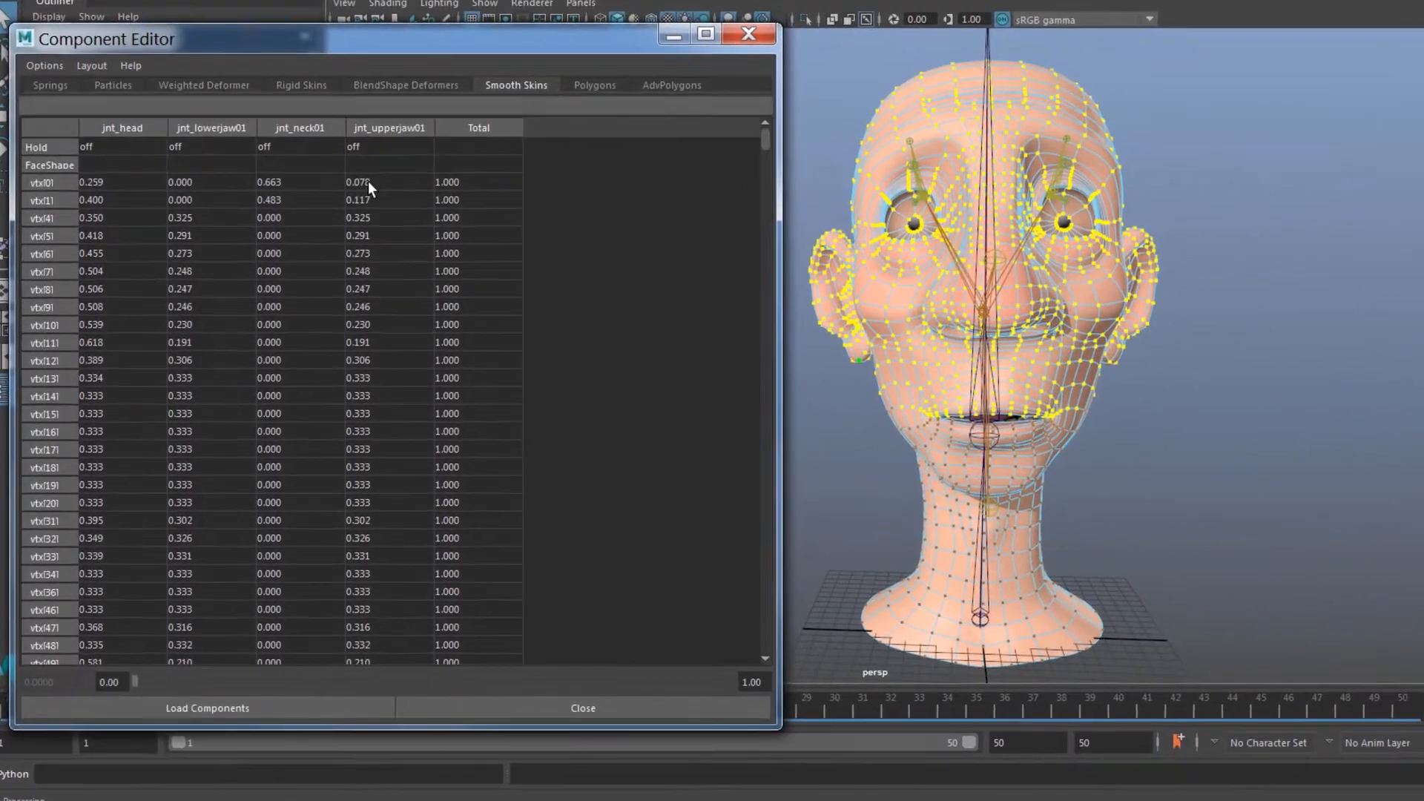
{"action": "left_click", "coordinate": [319, 277]}
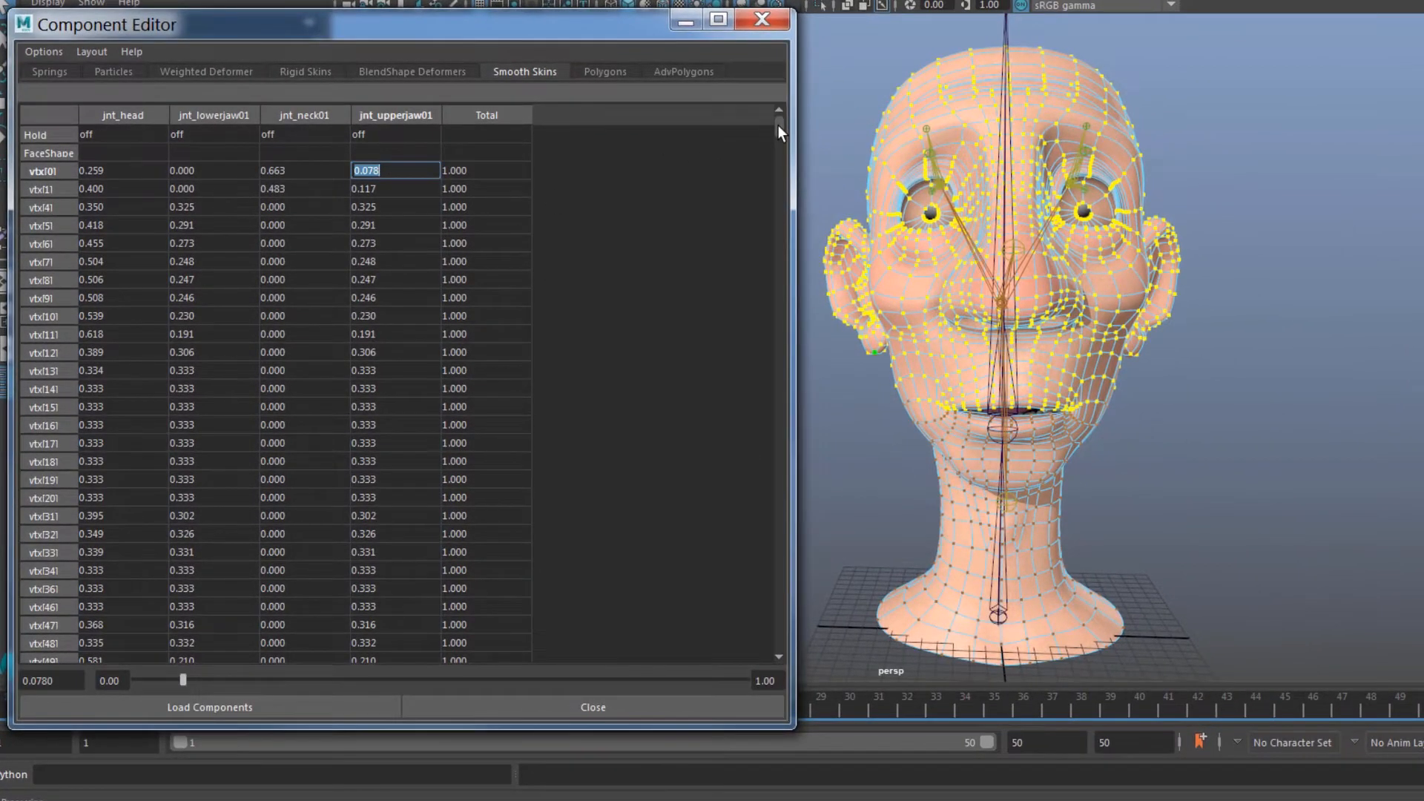
{"action": "left_click_drag", "start_coordinate": [777, 124], "coordinate": [797, 652]}
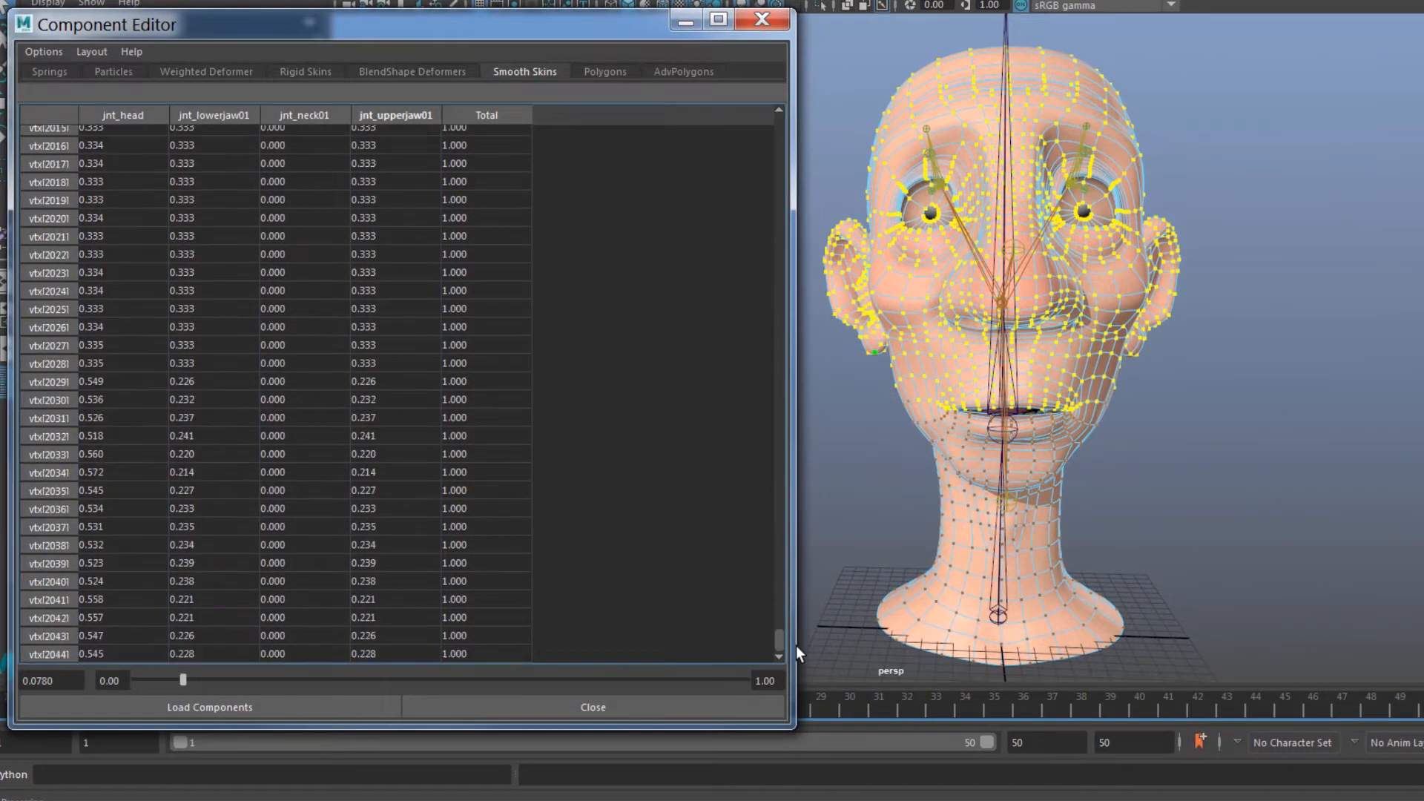
{"action": "left_click", "coordinate": [369, 651], "text": "shift"}
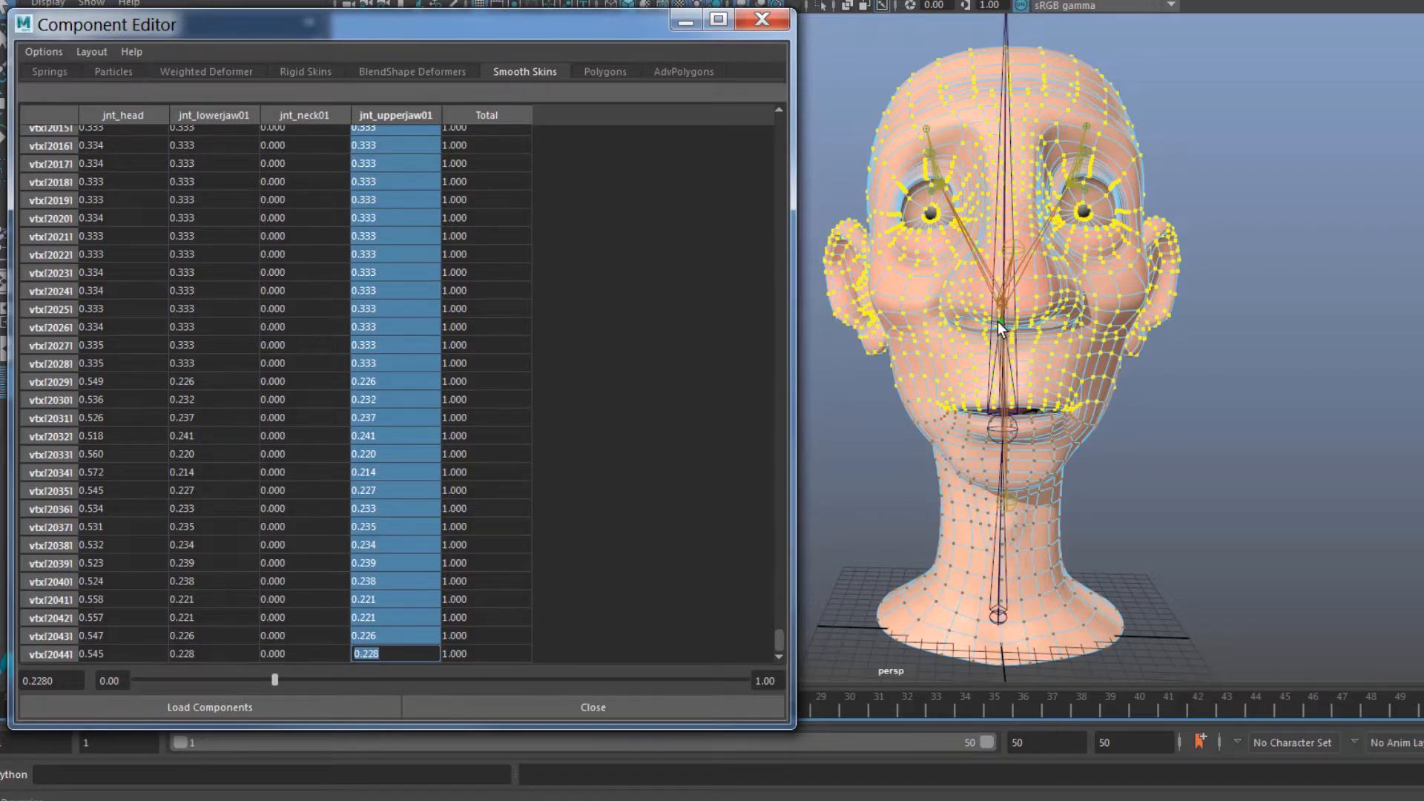
{"action": "type", "text": "1"}
{"action": "key", "text": "Return"}
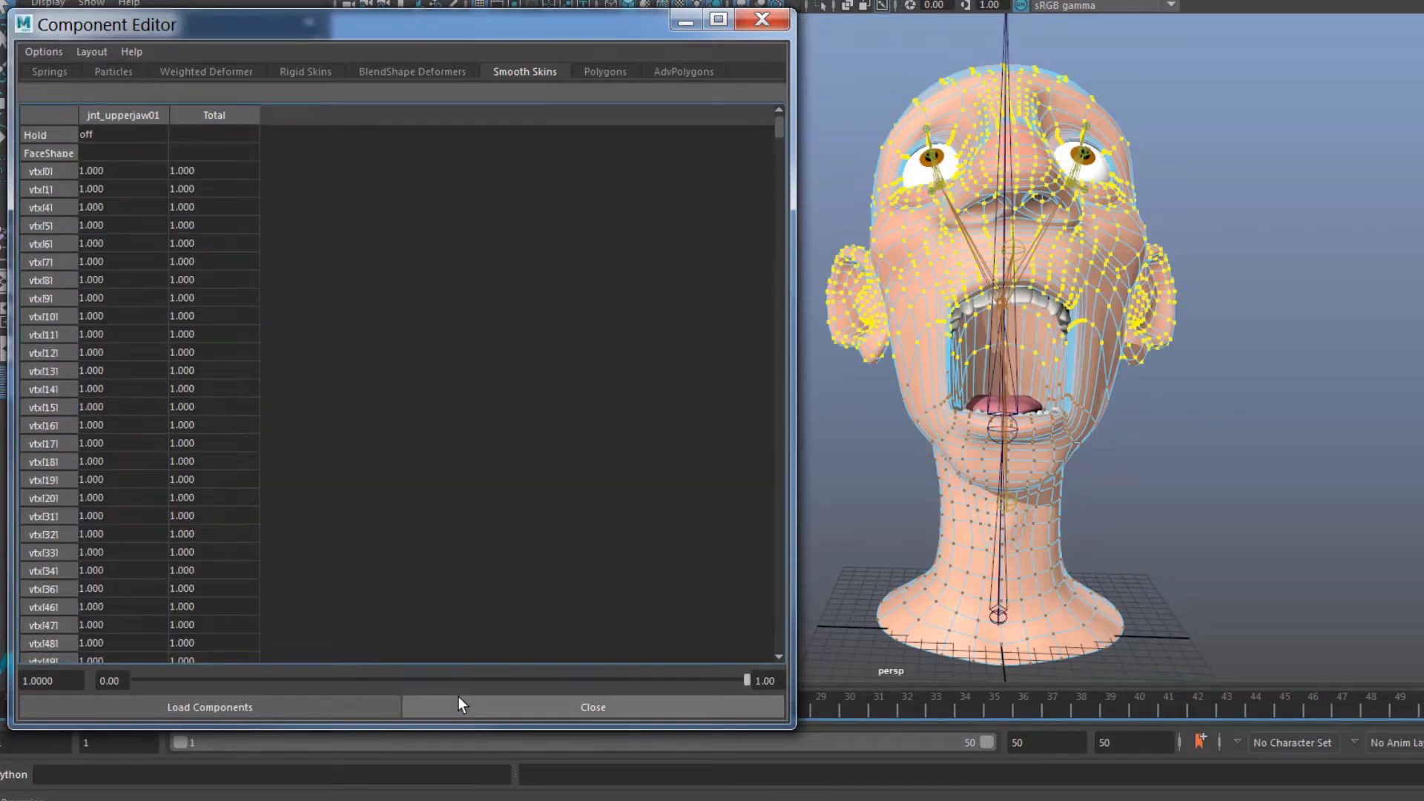
{"action": "left_click", "coordinate": [759, 21]}
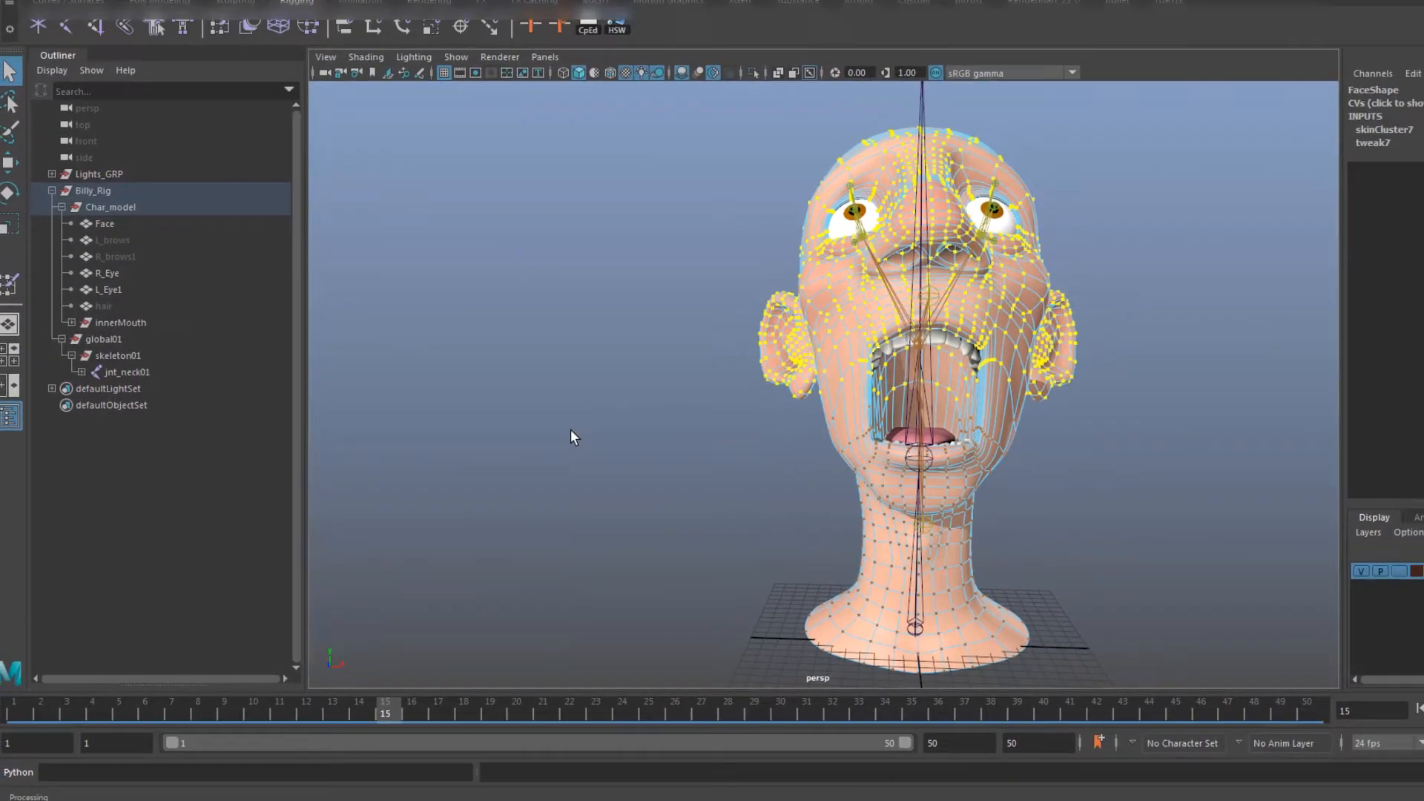
Step: At frame 1, select the neck vertices, grow the selection once and remove the extra vertices under the chin and at the nape
{"action": "left_click_drag", "start_coordinate": [631, 395], "coordinate": [832, 395], "text": "alt"}
{"action": "left_click_drag", "start_coordinate": [699, 461], "coordinate": [523, 472], "text": "alt"}
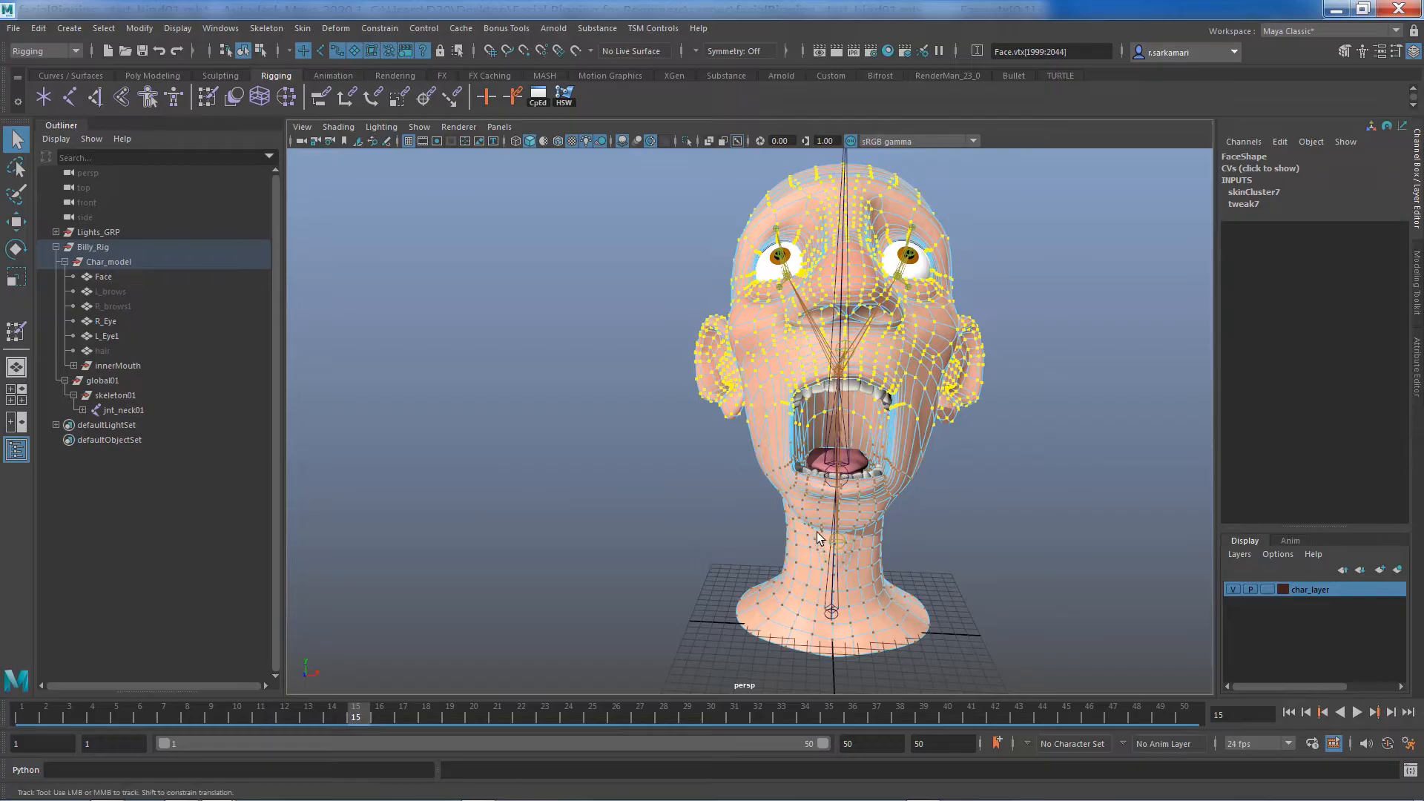
{"action": "left_click_drag", "start_coordinate": [310, 716], "coordinate": [21, 716]}
{"action": "left_click_drag", "start_coordinate": [642, 617], "coordinate": [638, 498], "text": "alt"}
{"action": "left_click_drag", "start_coordinate": [631, 441], "coordinate": [1123, 694]}
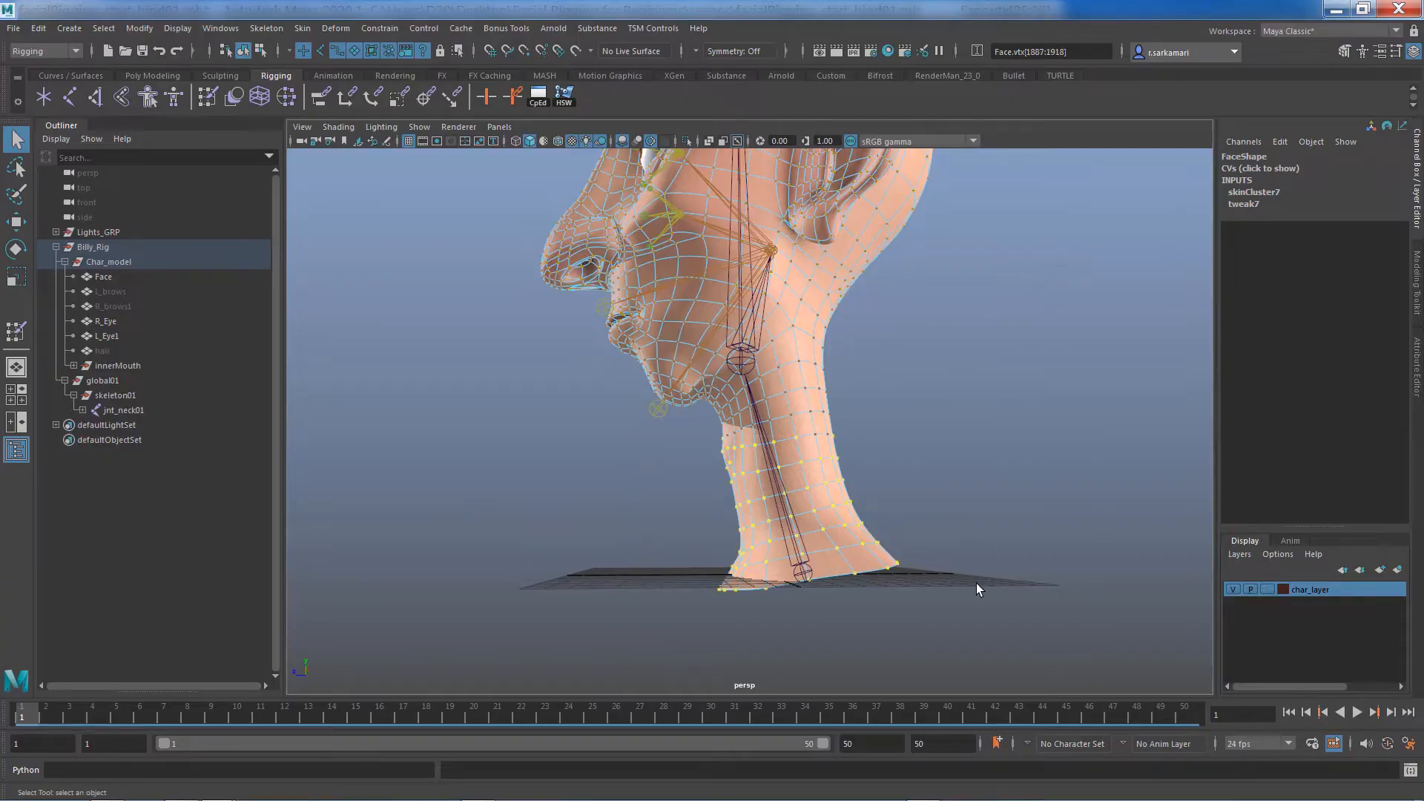
{"action": "key", "text": "shift+period"}
{"action": "left_click", "coordinate": [825, 348], "text": "ctrl"}
{"action": "left_click_drag", "start_coordinate": [638, 355], "coordinate": [731, 394], "text": "ctrl"}
{"action": "left_click_drag", "start_coordinate": [595, 496], "coordinate": [902, 503], "text": "alt"}
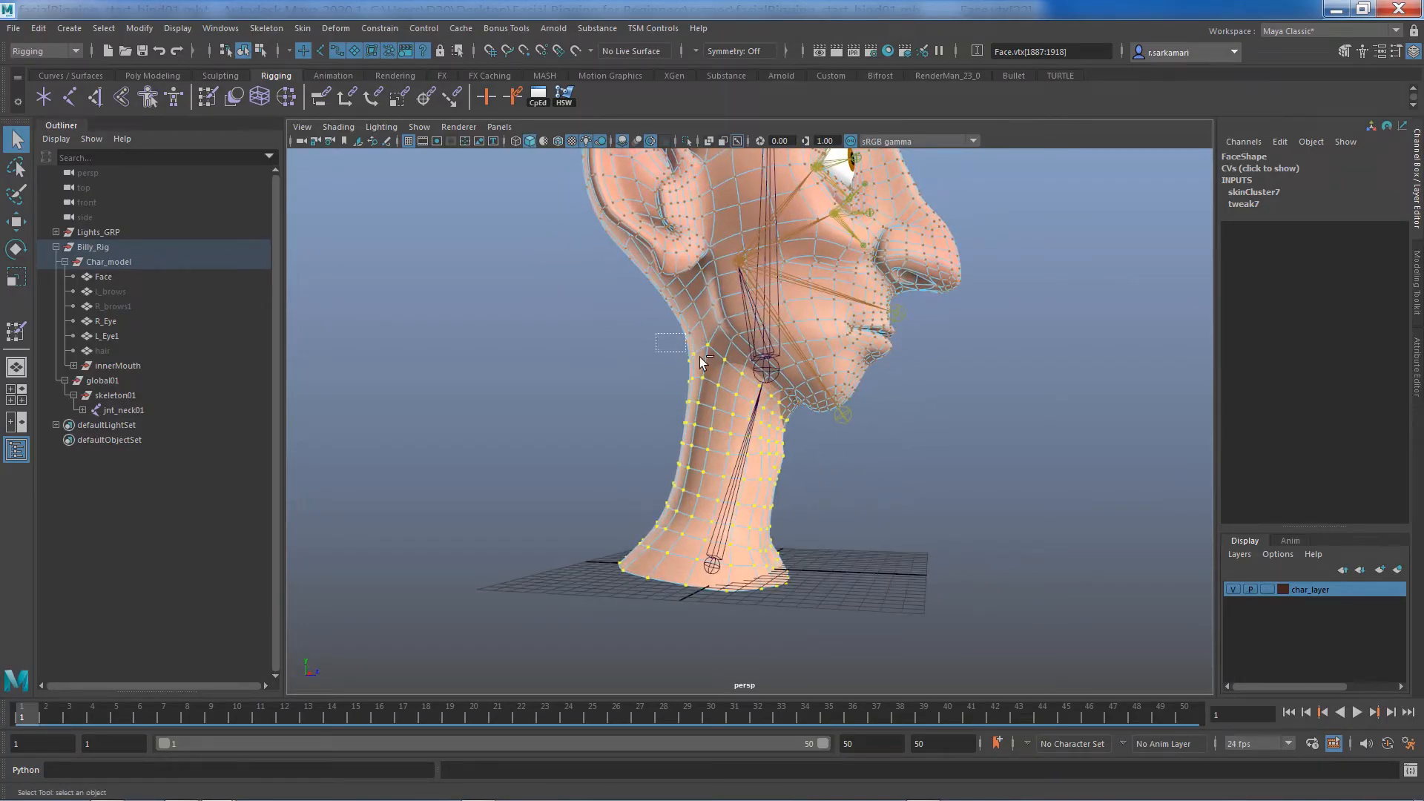
{"action": "left_click_drag", "start_coordinate": [702, 362], "coordinate": [726, 372], "text": "ctrl"}
{"action": "left_click_drag", "start_coordinate": [915, 509], "coordinate": [742, 492], "text": "alt"}
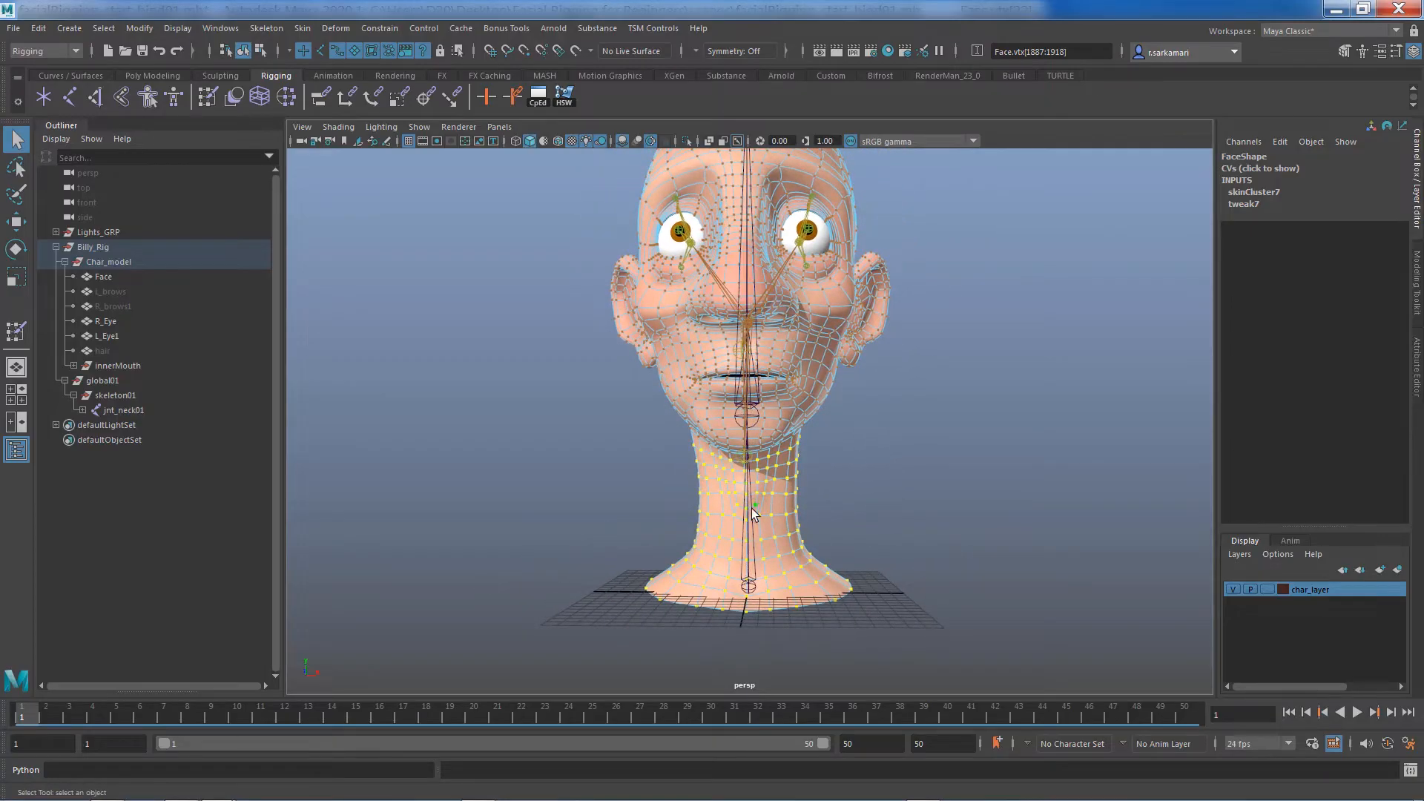
Step: Set the jnt_neck01 weight of all selected neck vertices to 1 in the Component Editor
{"action": "left_click", "coordinate": [538, 96]}
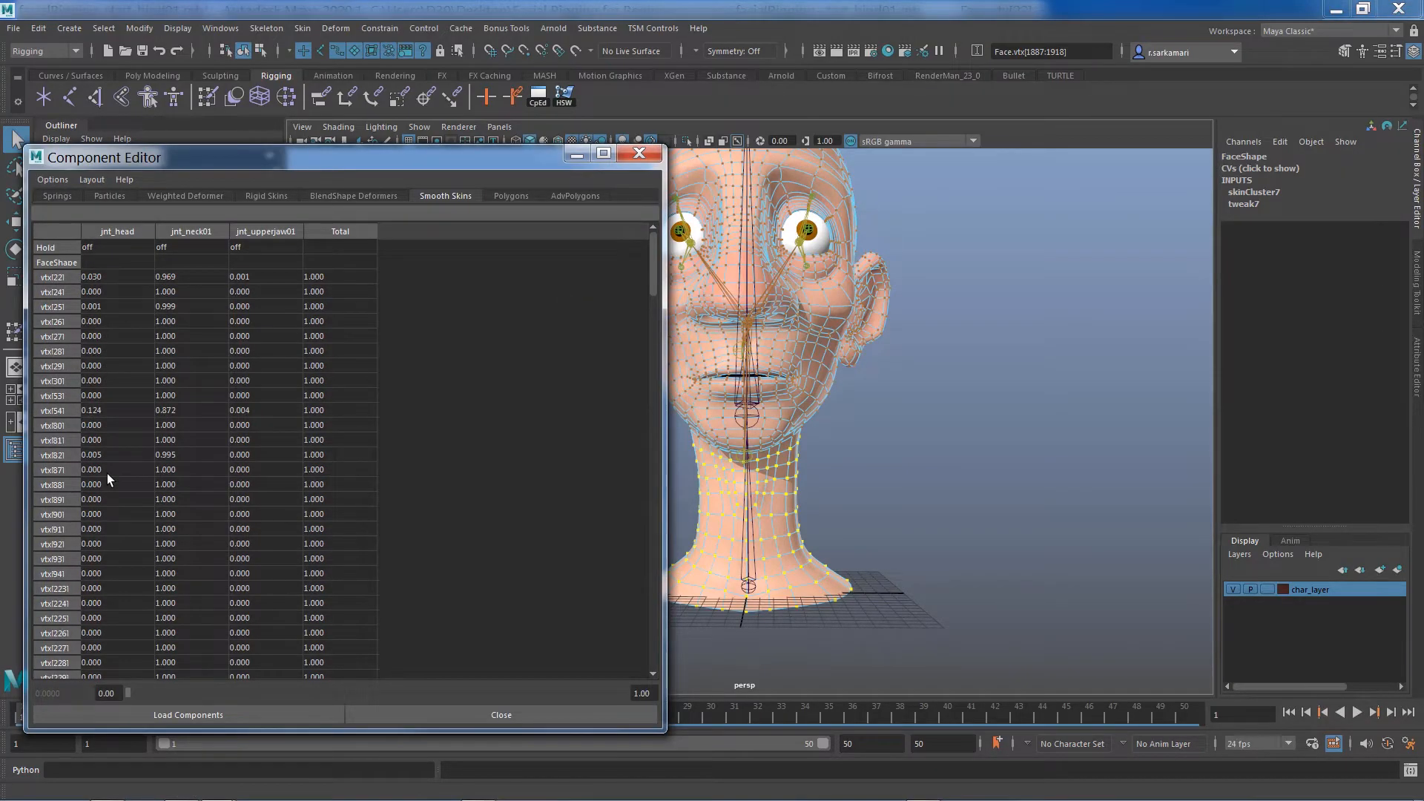
{"action": "left_click", "coordinate": [190, 278]}
{"action": "left_click_drag", "start_coordinate": [653, 282], "coordinate": [659, 675]}
{"action": "left_click", "coordinate": [195, 670], "text": "shift"}
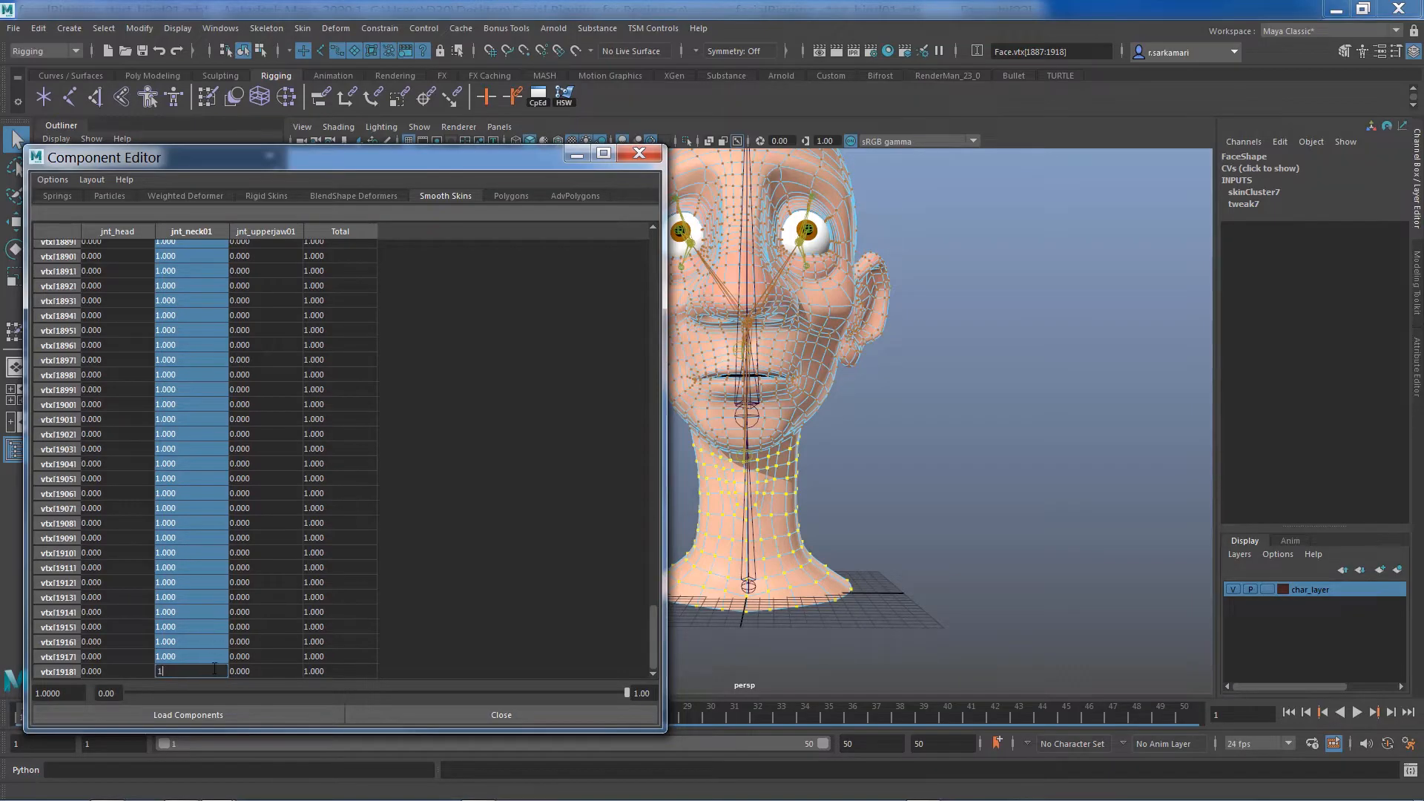
{"action": "key", "text": "Return"}
{"action": "left_click", "coordinate": [638, 154]}
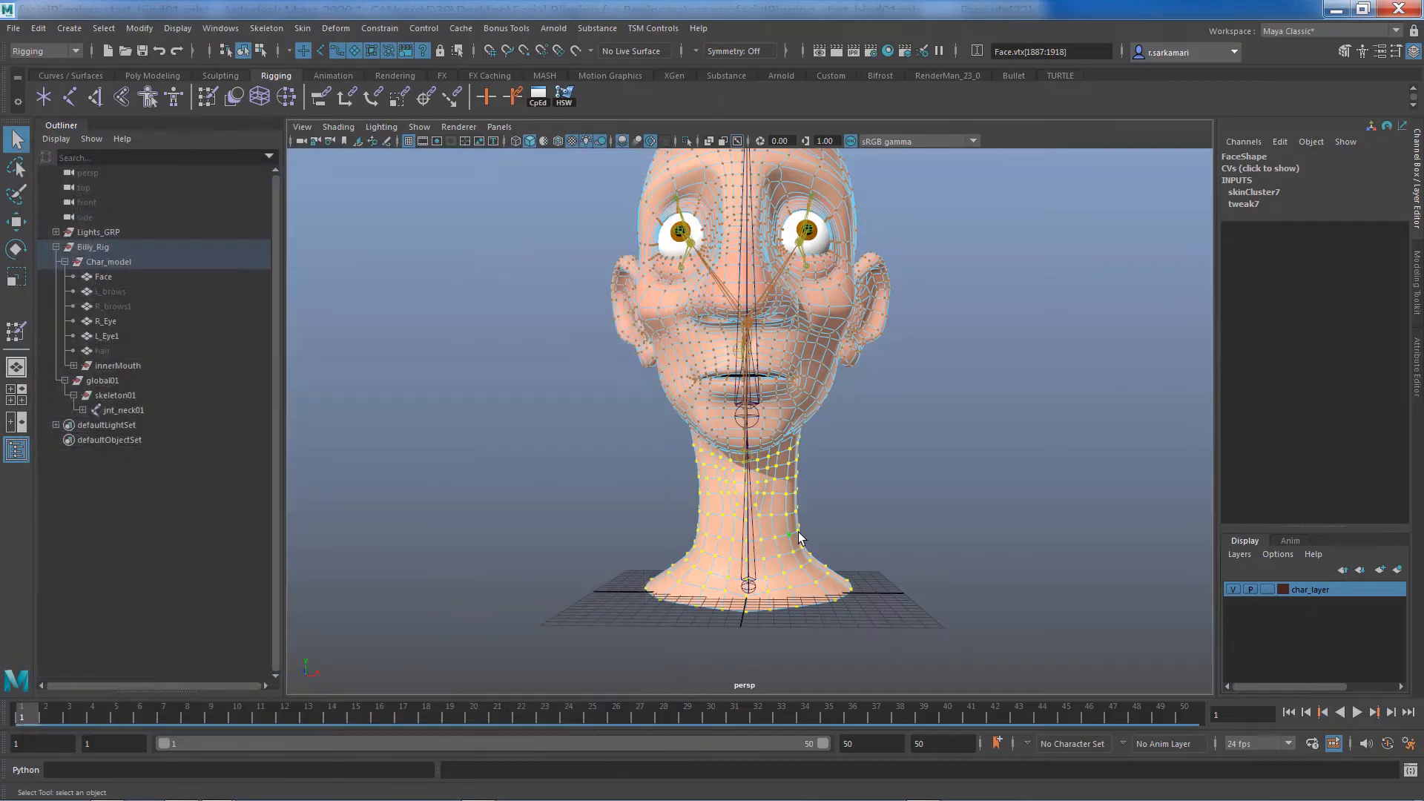
Step: Return the Face mesh to object mode and display the jnt_upperjaw01 influence with the Paint Skin Weights Tool
{"action": "right_click", "coordinate": [799, 377]}
{"action": "left_click", "coordinate": [872, 355]}
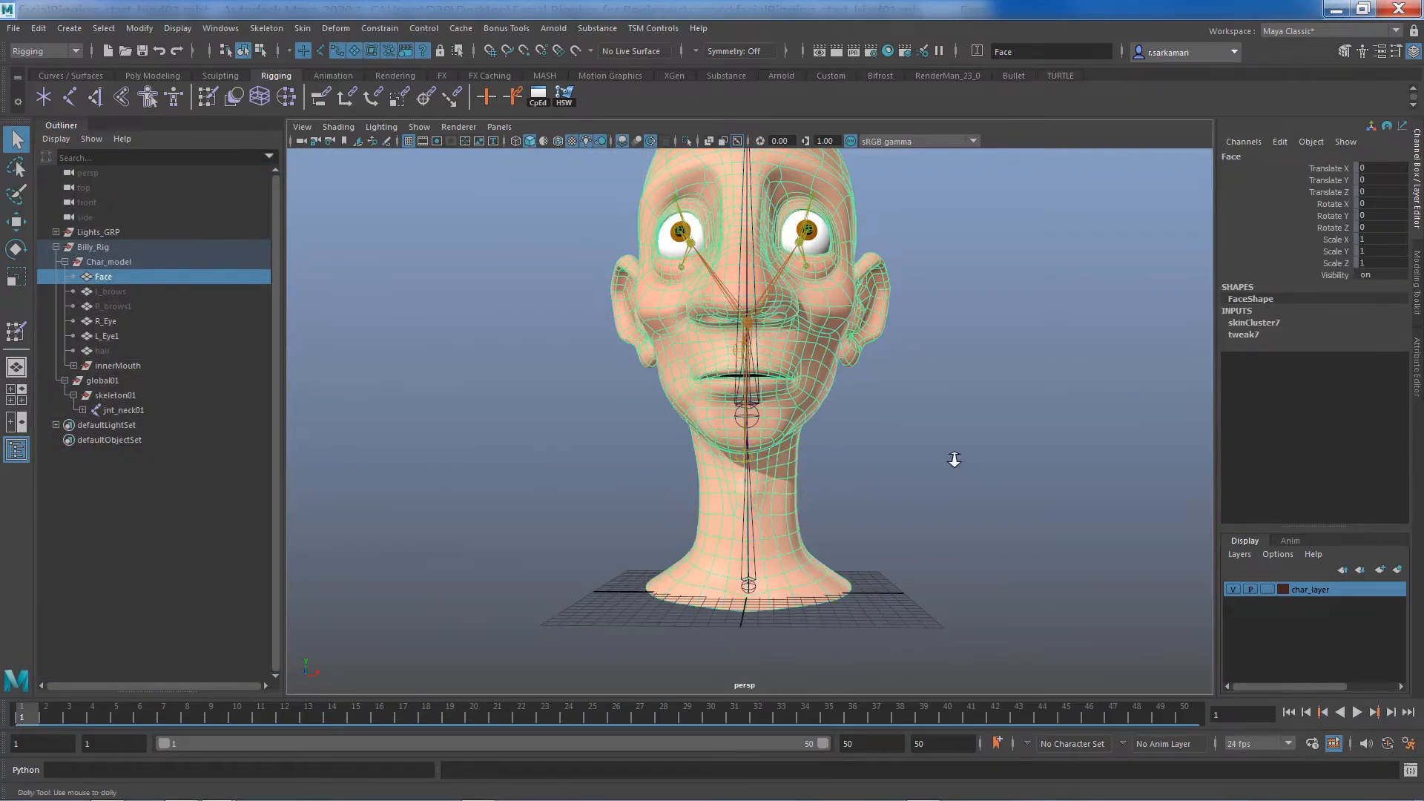
{"action": "right_click_drag", "start_coordinate": [954, 461], "coordinate": [861, 541], "text": "alt"}
{"action": "left_click_drag", "start_coordinate": [861, 540], "coordinate": [713, 509], "text": "alt"}
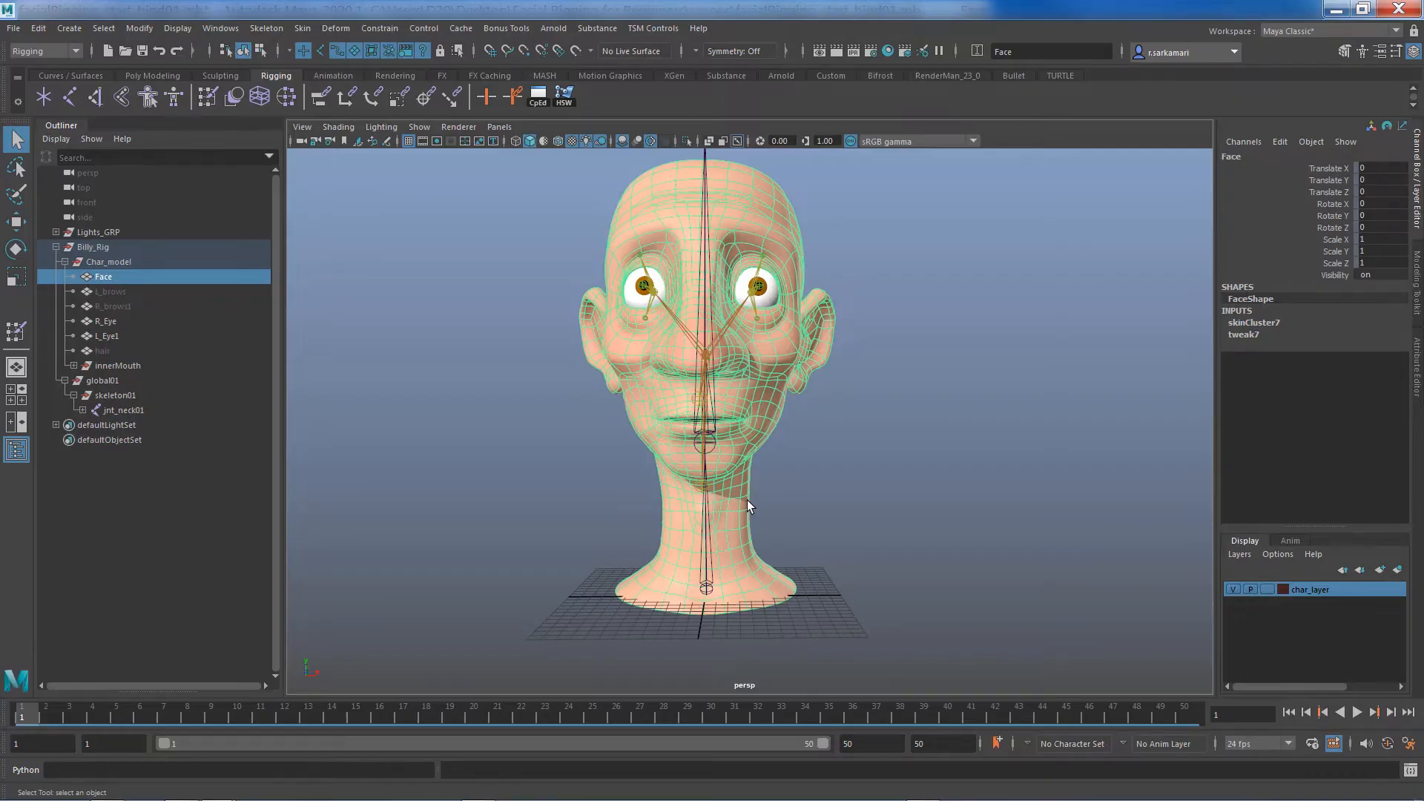
{"action": "left_click_drag", "start_coordinate": [746, 499], "coordinate": [816, 493], "text": "alt"}
{"action": "right_click_drag", "start_coordinate": [816, 493], "coordinate": [847, 501], "text": "alt"}
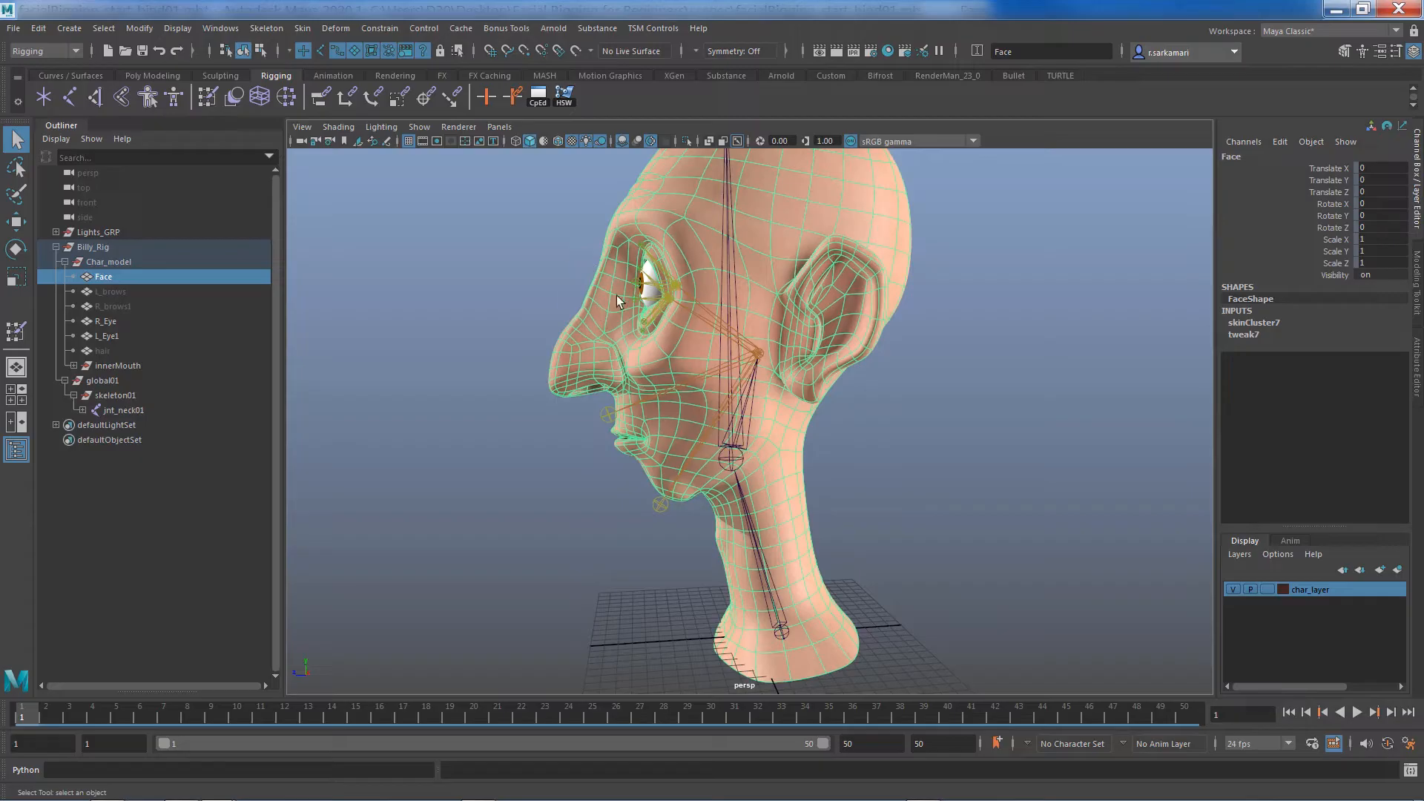
{"action": "double_click", "coordinate": [211, 101]}
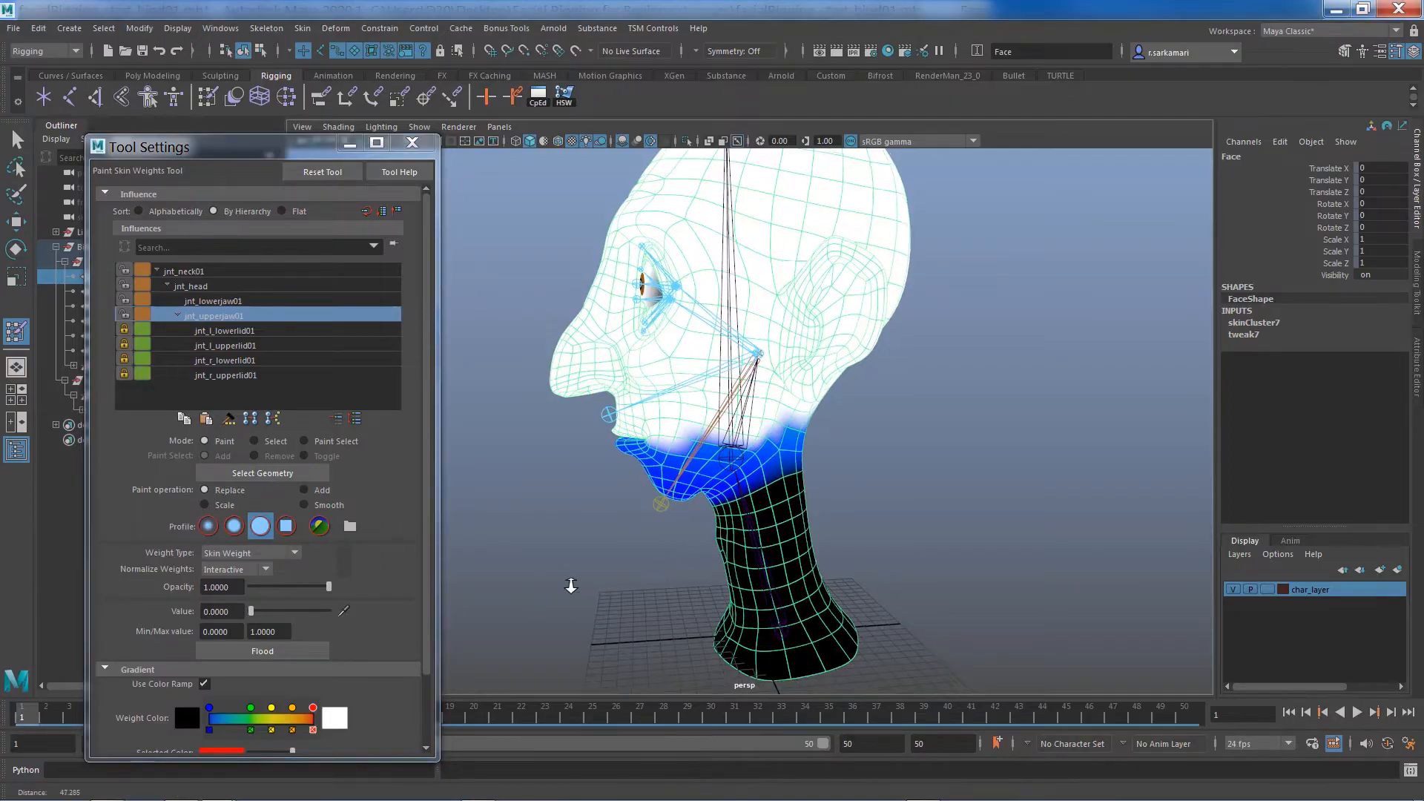
Step: Examine the weight maps of the four eyelid joints and jnt_lowerjaw01, and return to the Select Tool
{"action": "left_click_drag", "start_coordinate": [571, 581], "coordinate": [712, 552], "text": "alt"}
{"action": "left_click", "coordinate": [226, 331]}
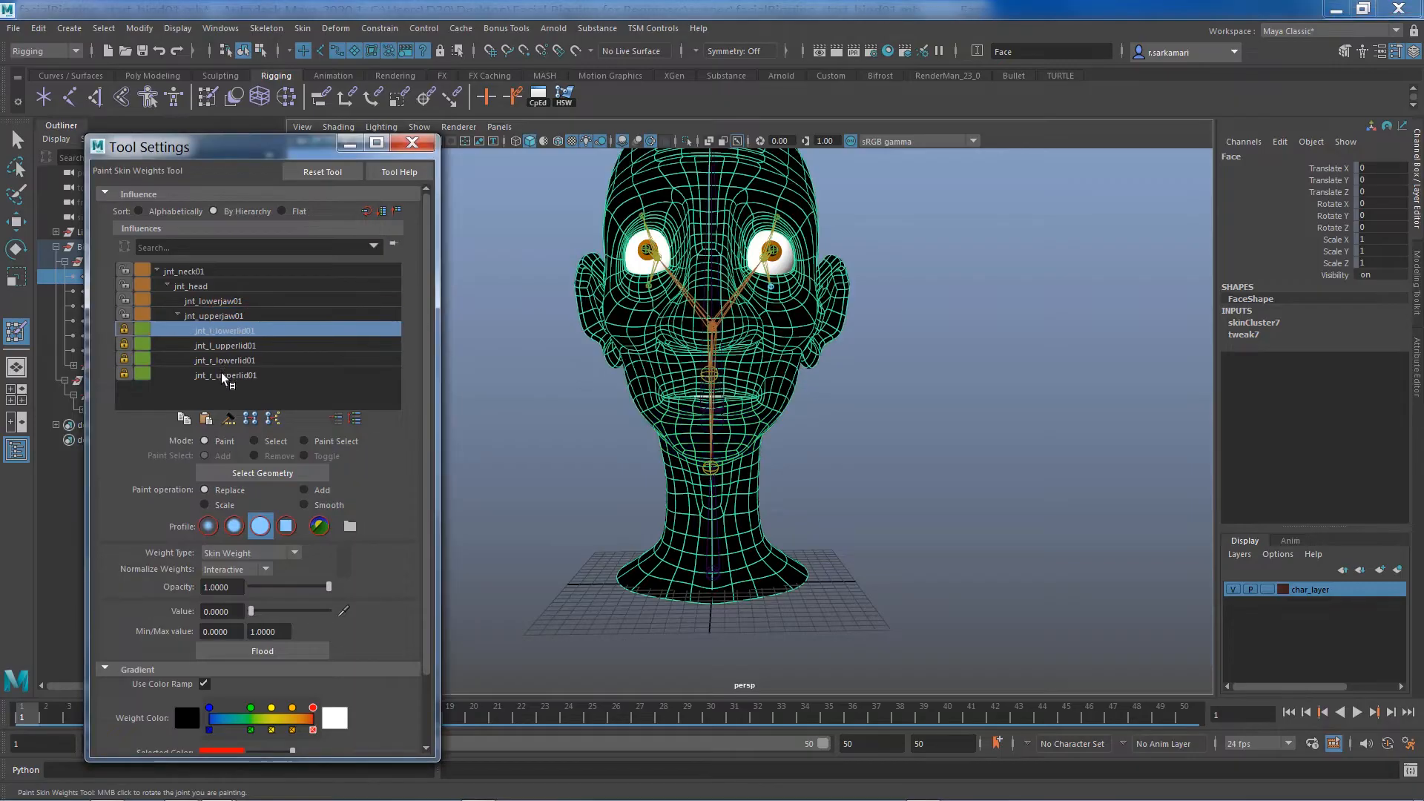
{"action": "left_click", "coordinate": [224, 376]}
{"action": "left_click", "coordinate": [223, 361]}
{"action": "left_click", "coordinate": [223, 345]}
{"action": "left_click", "coordinate": [223, 330]}
{"action": "left_click", "coordinate": [222, 375]}
{"action": "left_click", "coordinate": [223, 360]}
{"action": "left_click", "coordinate": [220, 385]}
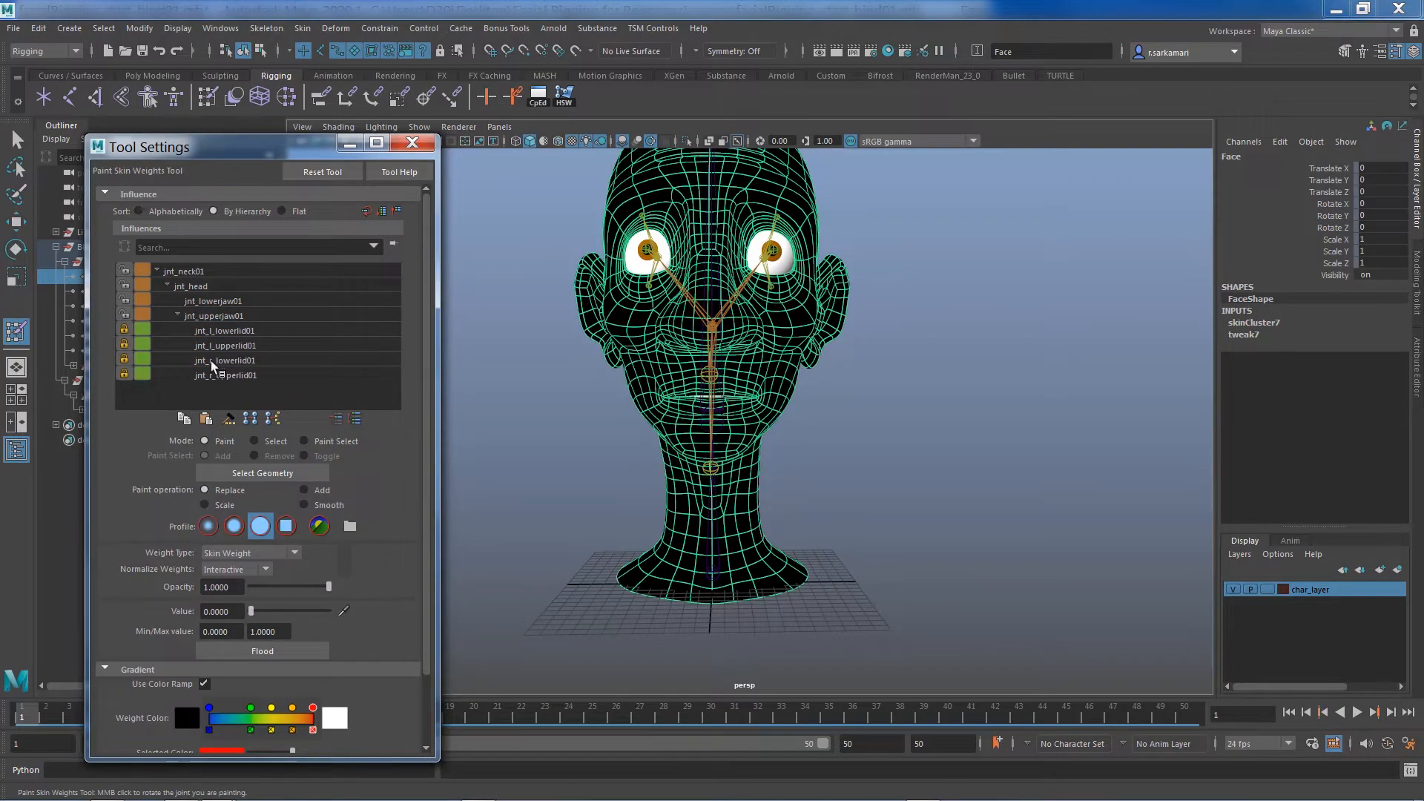
{"action": "left_click", "coordinate": [216, 301]}
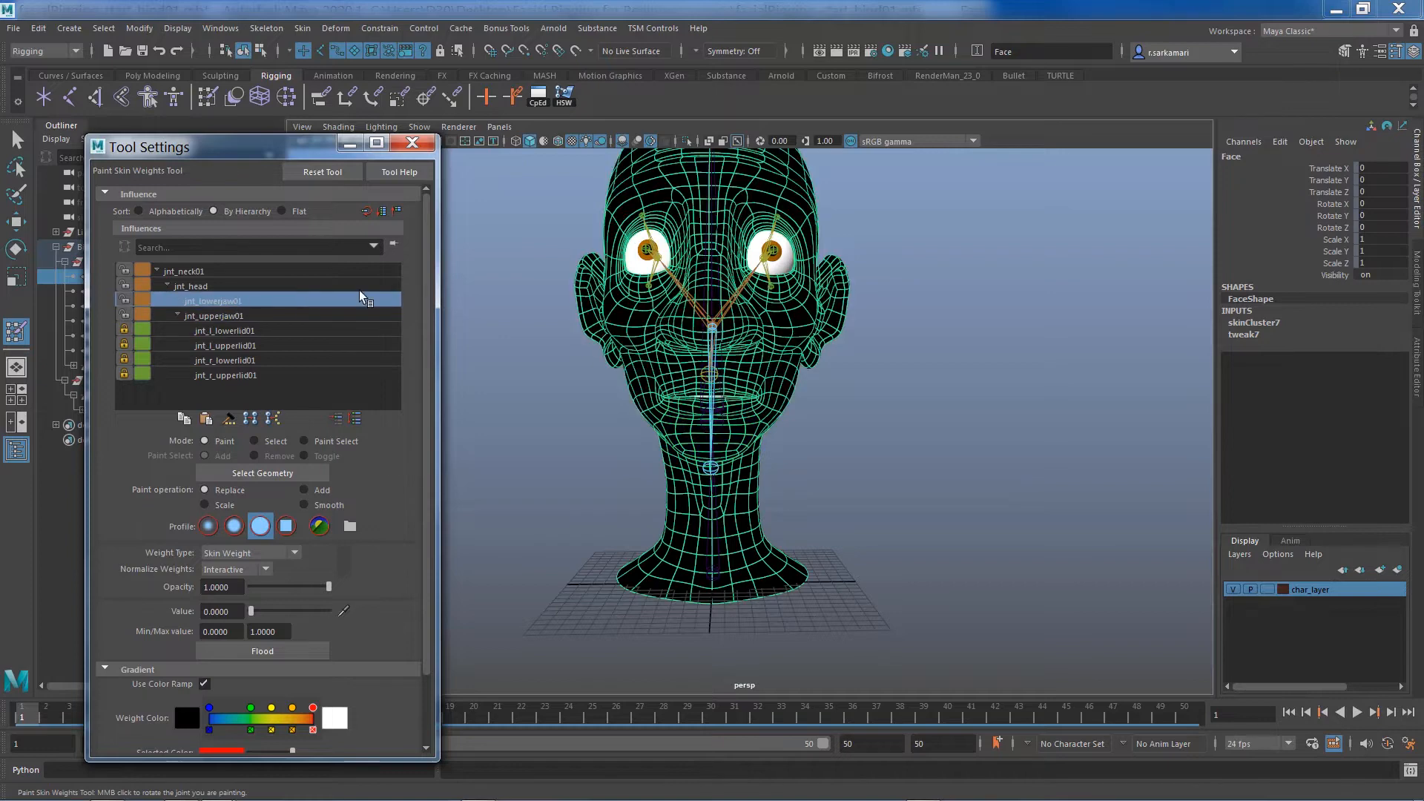
{"action": "left_click", "coordinate": [413, 144]}
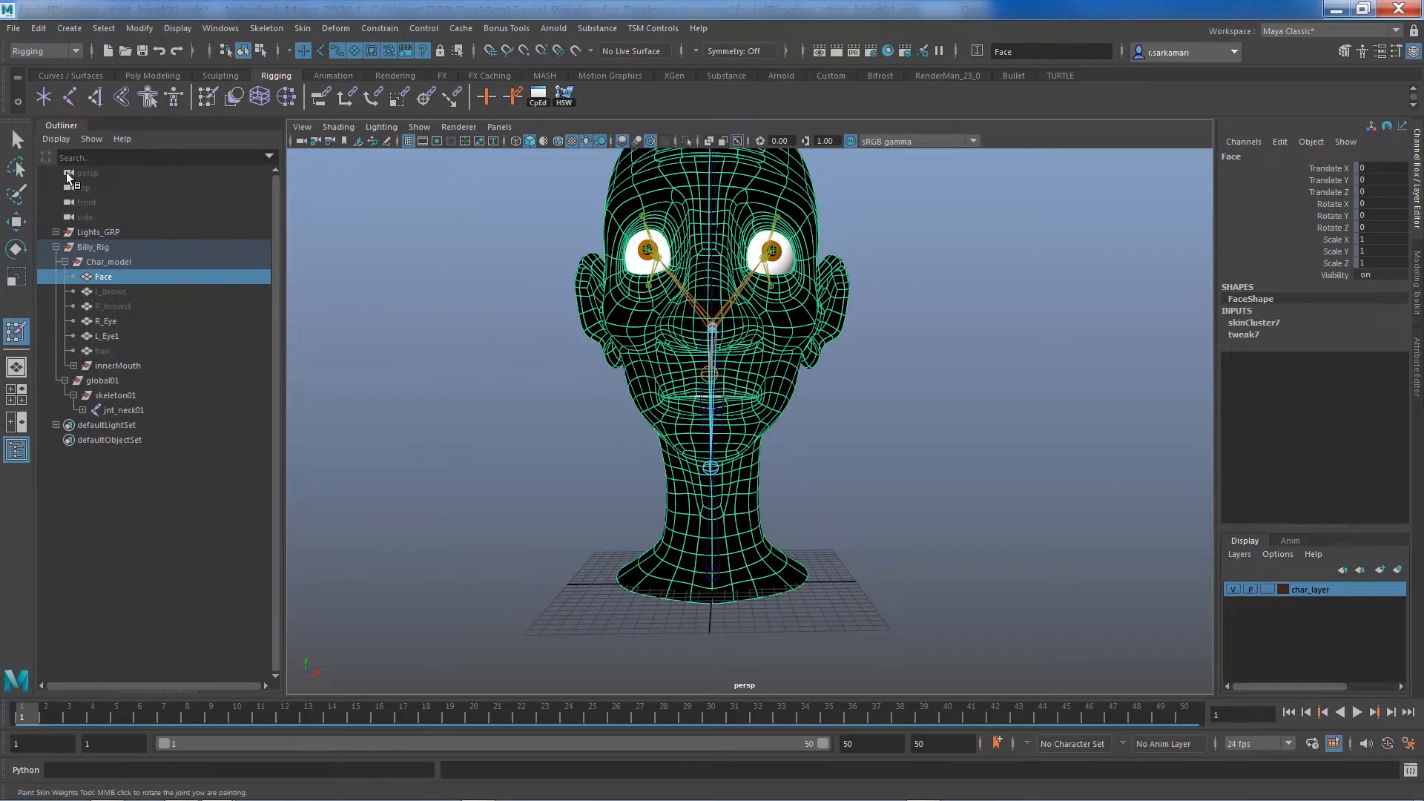
{"action": "left_click", "coordinate": [21, 140]}
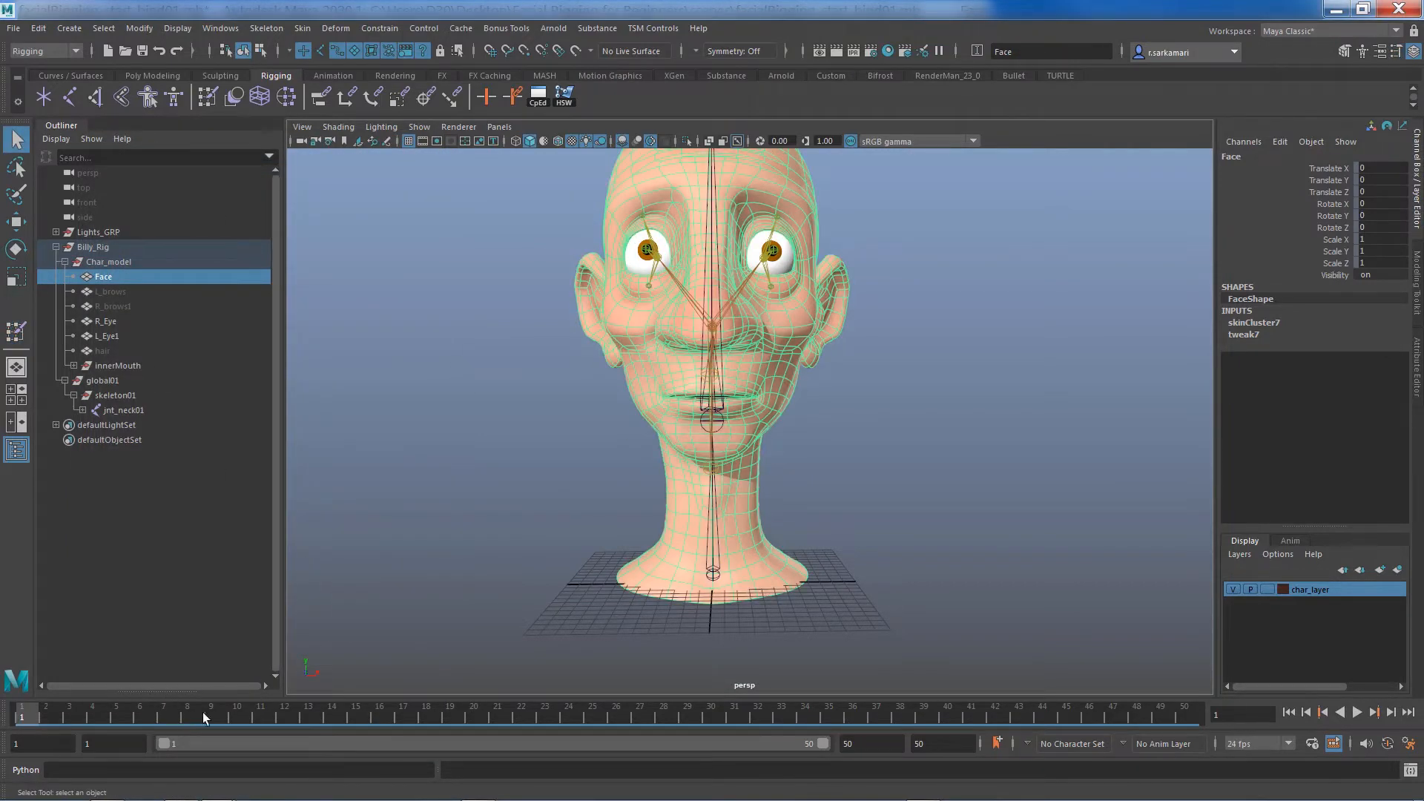
Step: Go to frame 16 and select the face's edge loop running across the cheeks through the mouth corners
{"action": "left_click_drag", "start_coordinate": [198, 717], "coordinate": [383, 725]}
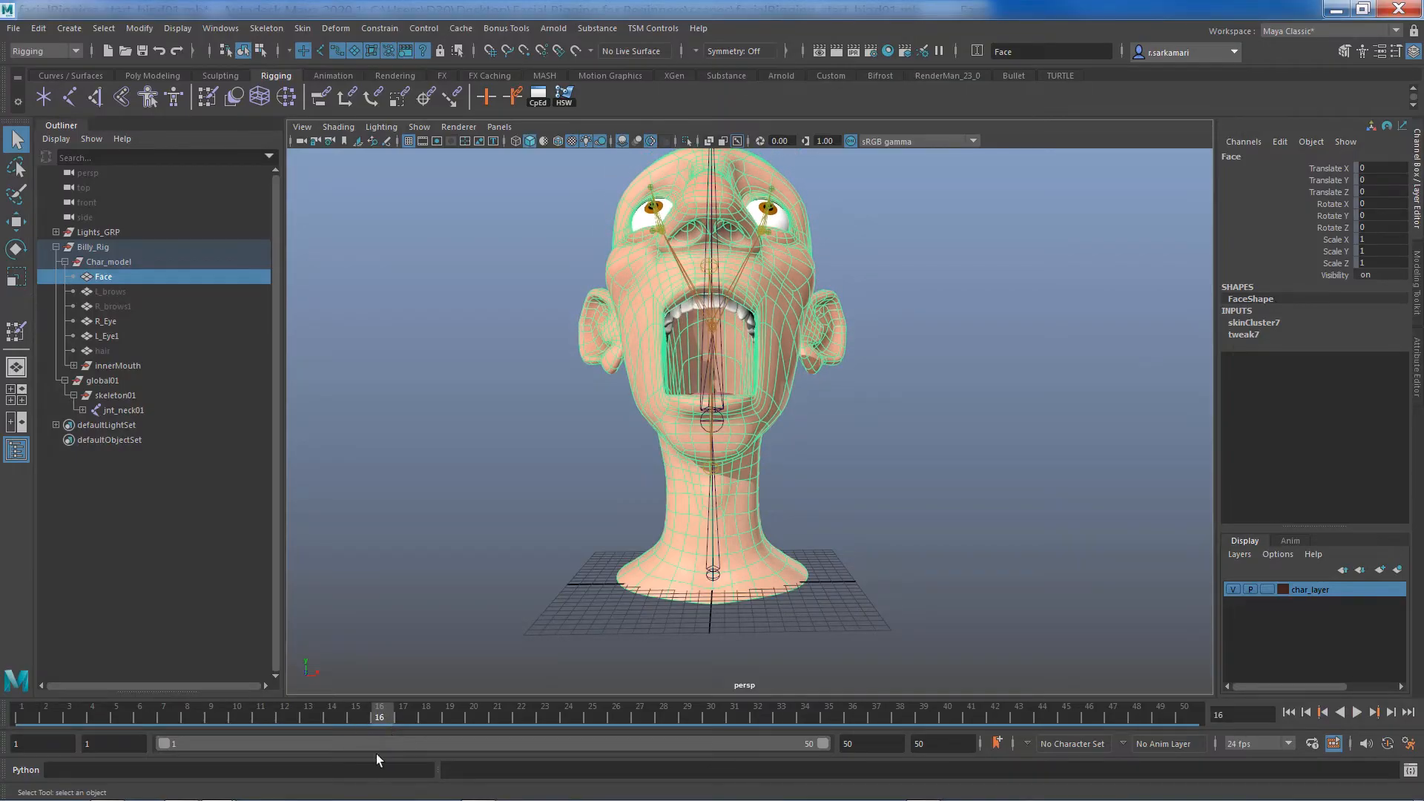
{"action": "left_click_drag", "start_coordinate": [584, 482], "coordinate": [577, 492], "text": "alt"}
{"action": "right_click_drag", "start_coordinate": [577, 493], "coordinate": [697, 484], "text": "alt"}
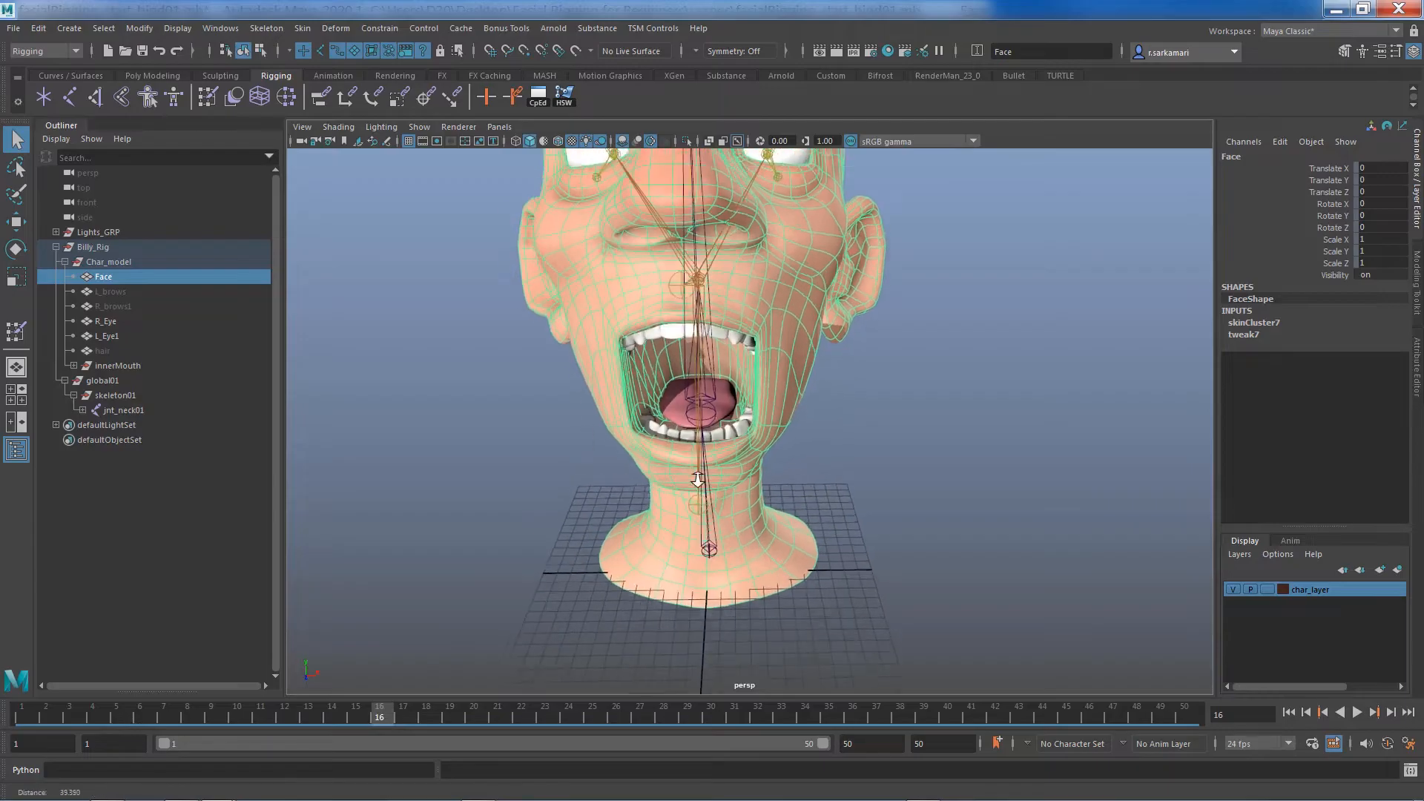
{"action": "left_click_drag", "start_coordinate": [697, 484], "coordinate": [753, 507], "text": "alt"}
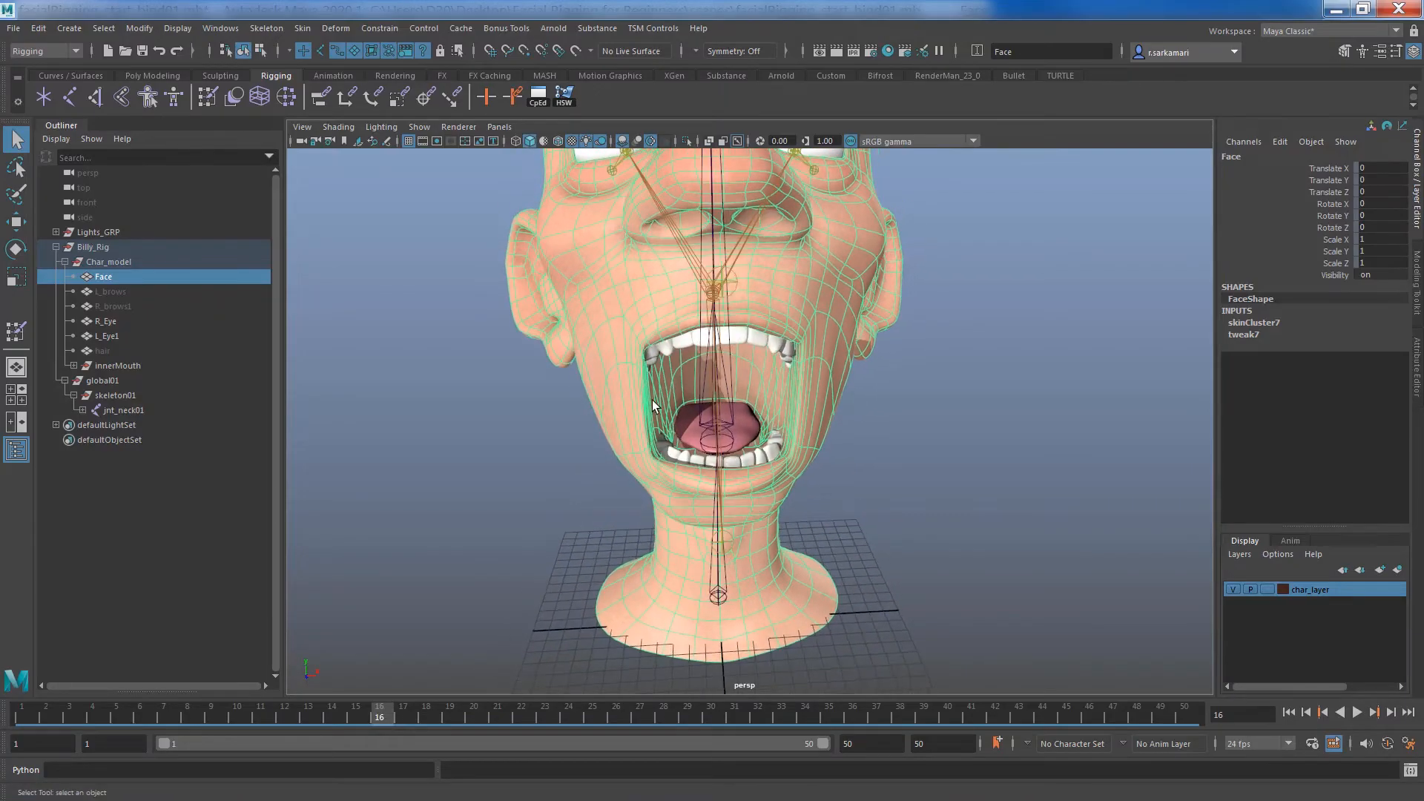
{"action": "right_click_drag", "start_coordinate": [649, 379], "coordinate": [617, 384]}
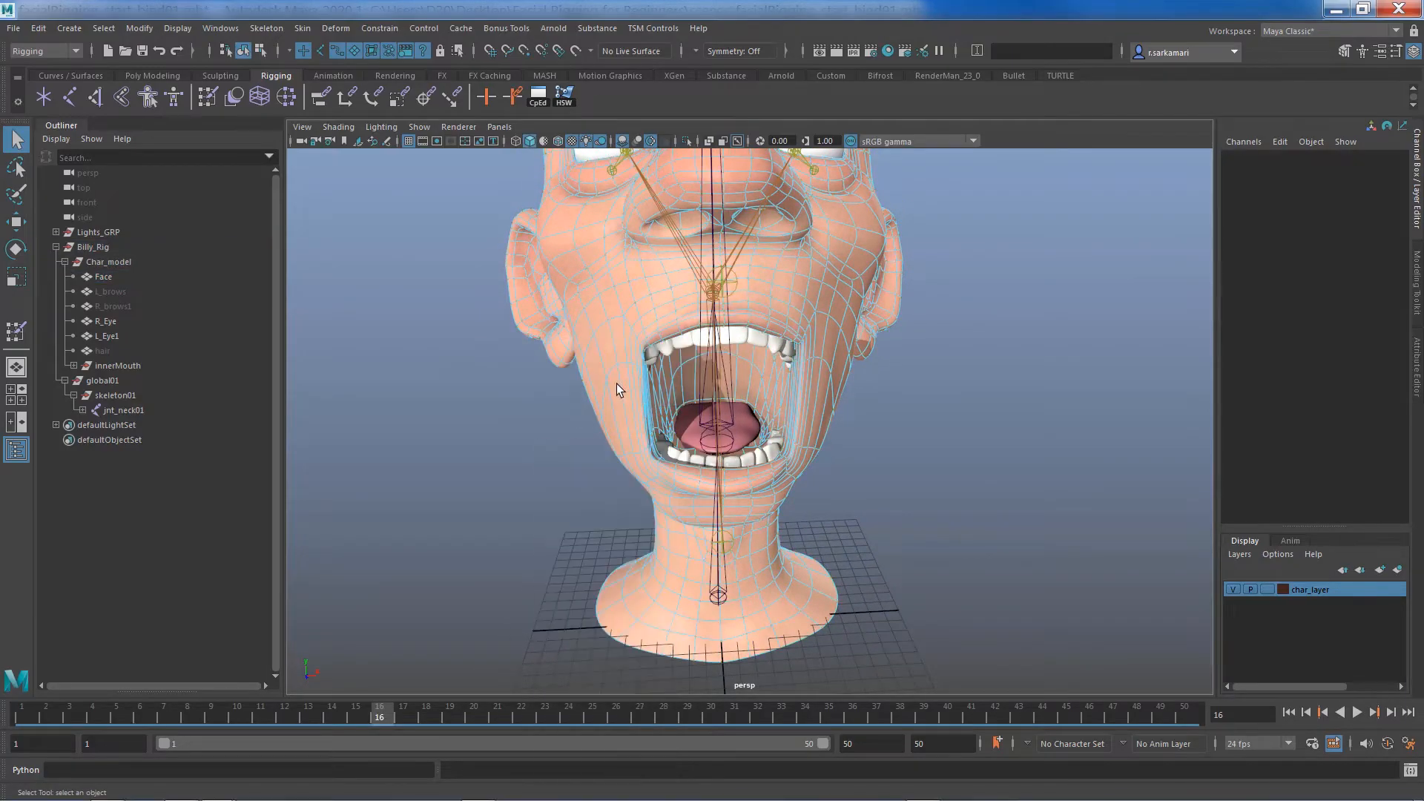
{"action": "left_click", "coordinate": [608, 372]}
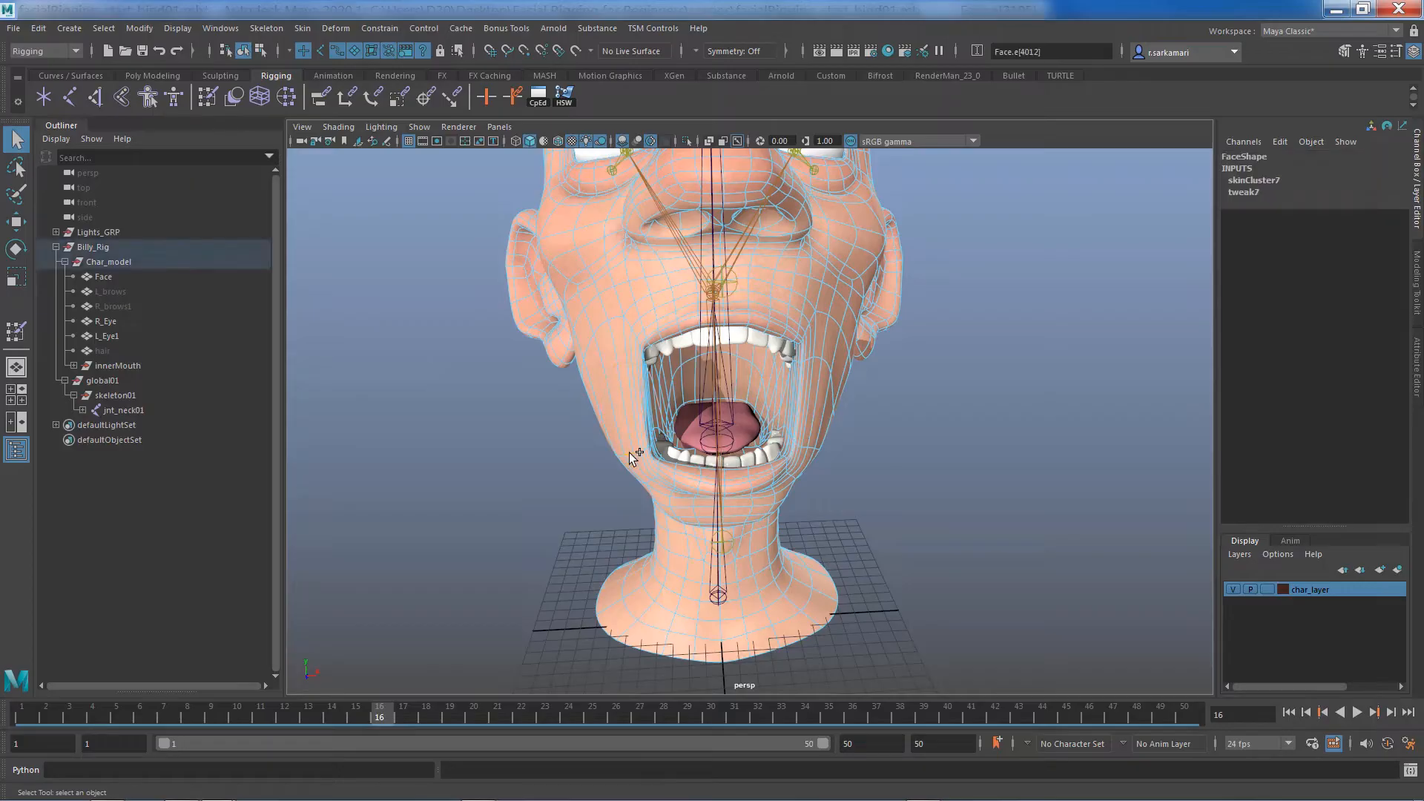
{"action": "left_click", "coordinate": [738, 468]}
{"action": "double_click", "coordinate": [796, 466]}
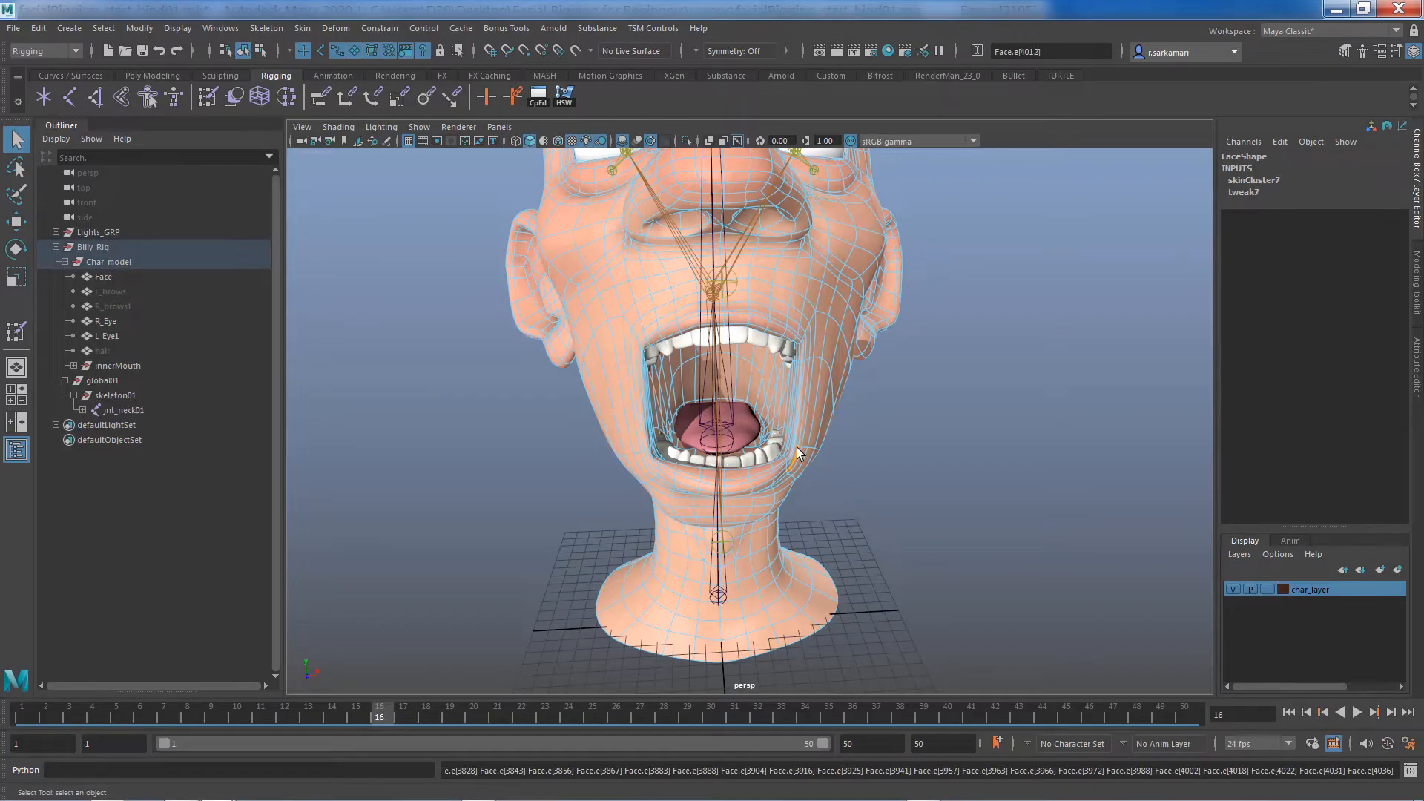
Step: Convert the mouth-corner edge loop to a vertex selection and hammer its skin weights
{"action": "key", "text": "4"}
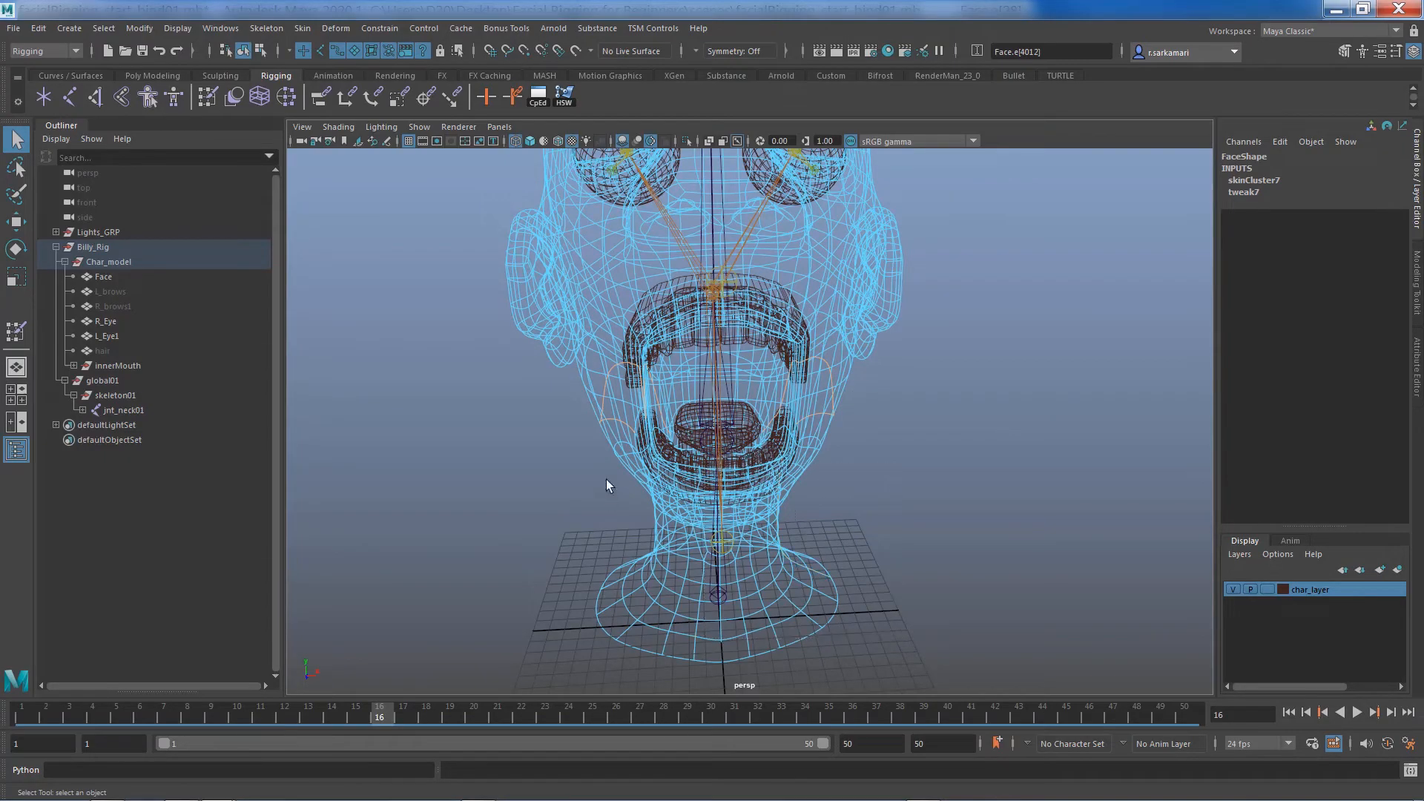
{"action": "right_click_drag", "start_coordinate": [620, 415], "coordinate": [465, 413], "text": "shift"}
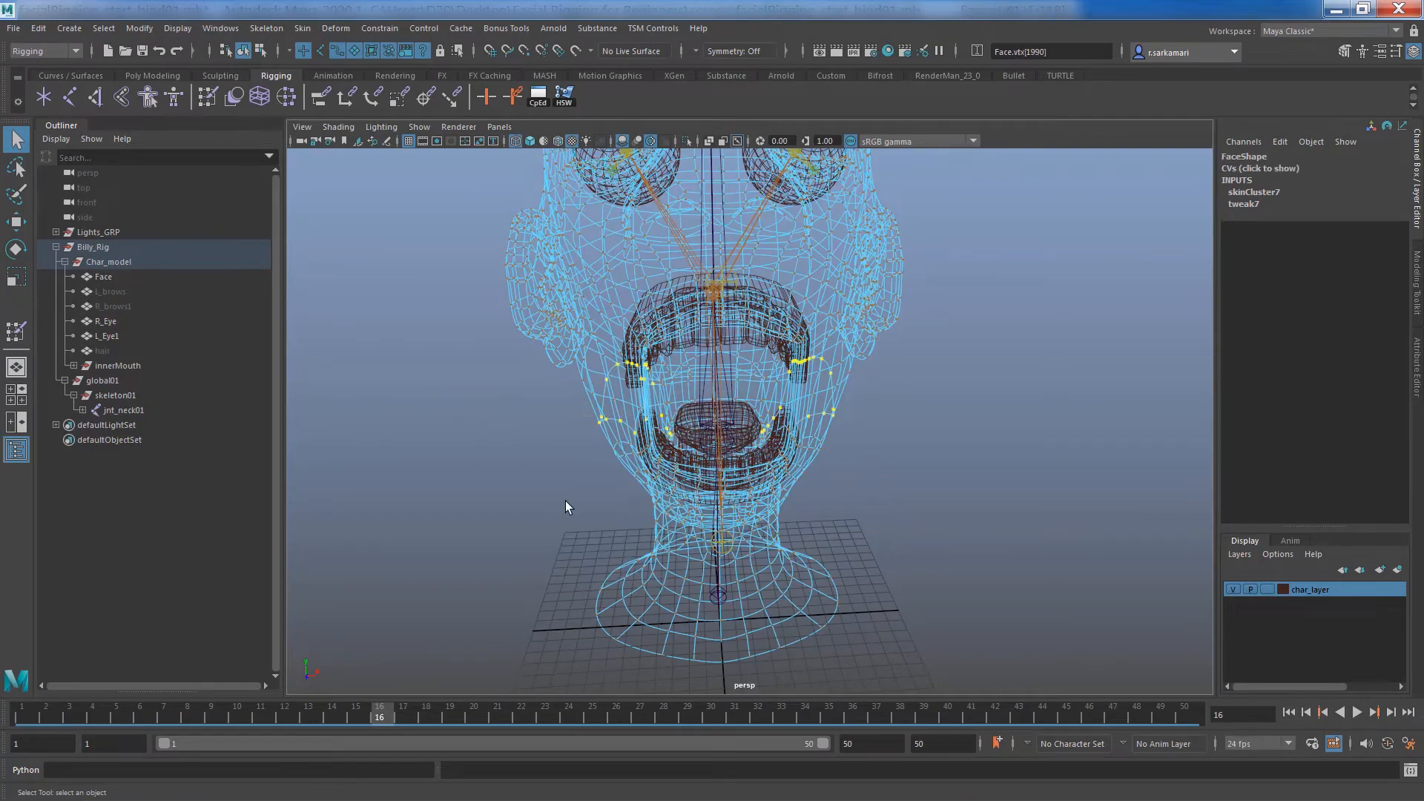
{"action": "left_click", "coordinate": [528, 141]}
{"action": "left_click", "coordinate": [562, 94]}
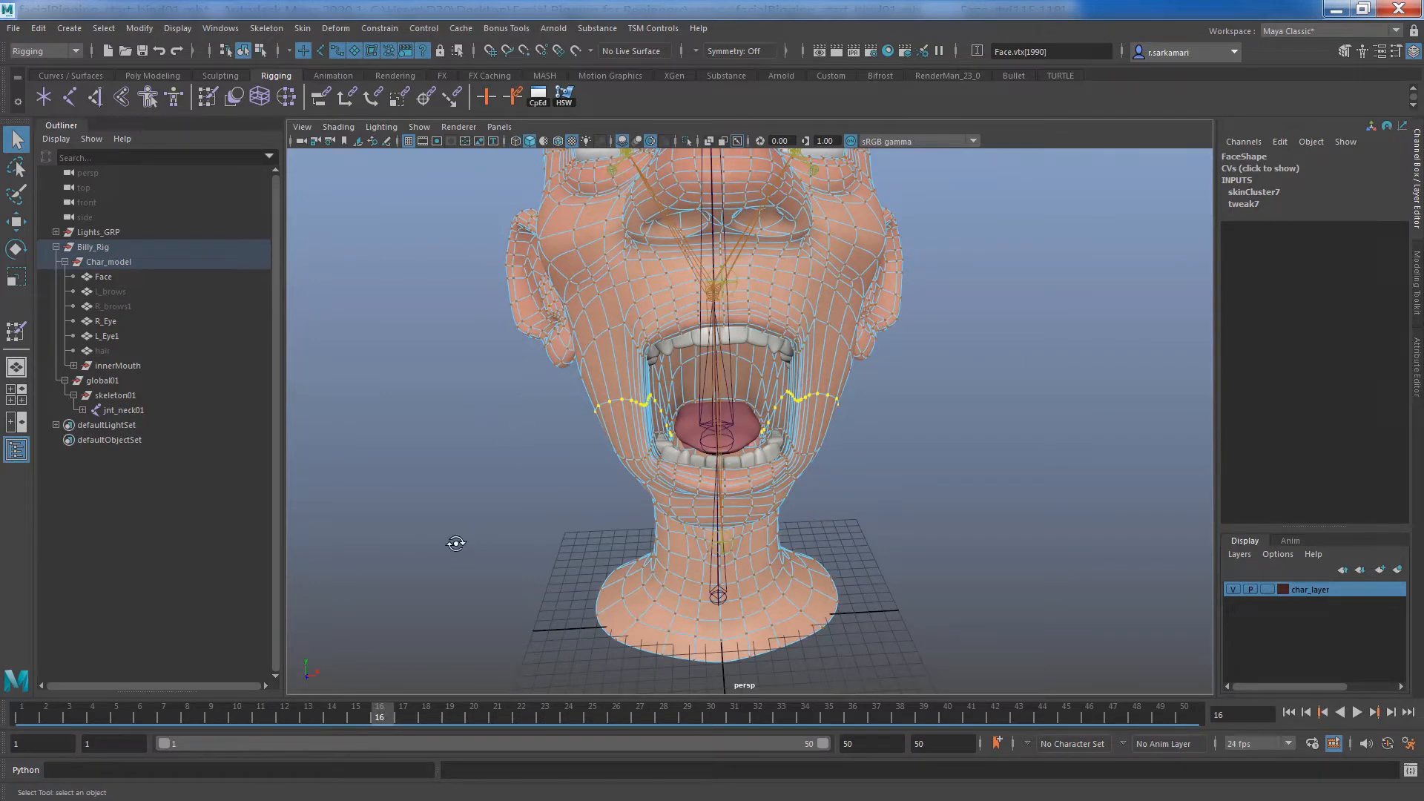
Step: Undo the last change and hammer the skin weights of the skull-neck crease vertices, excluding the ears, upper skull and lower neck
{"action": "left_click_drag", "start_coordinate": [453, 542], "coordinate": [588, 530], "text": "alt"}
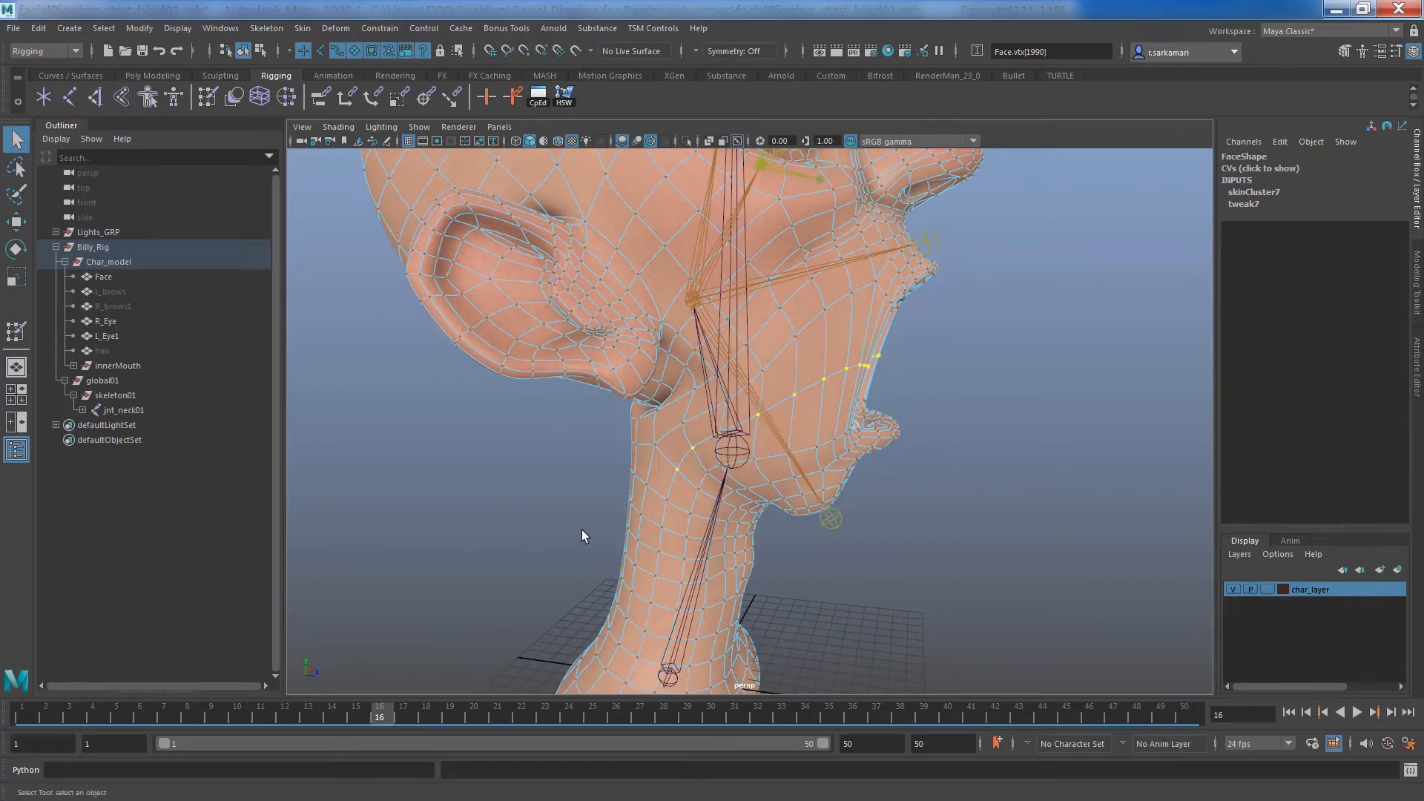
{"action": "key", "text": "ctrl+z"}
{"action": "left_click_drag", "start_coordinate": [565, 476], "coordinate": [681, 374], "text": "alt"}
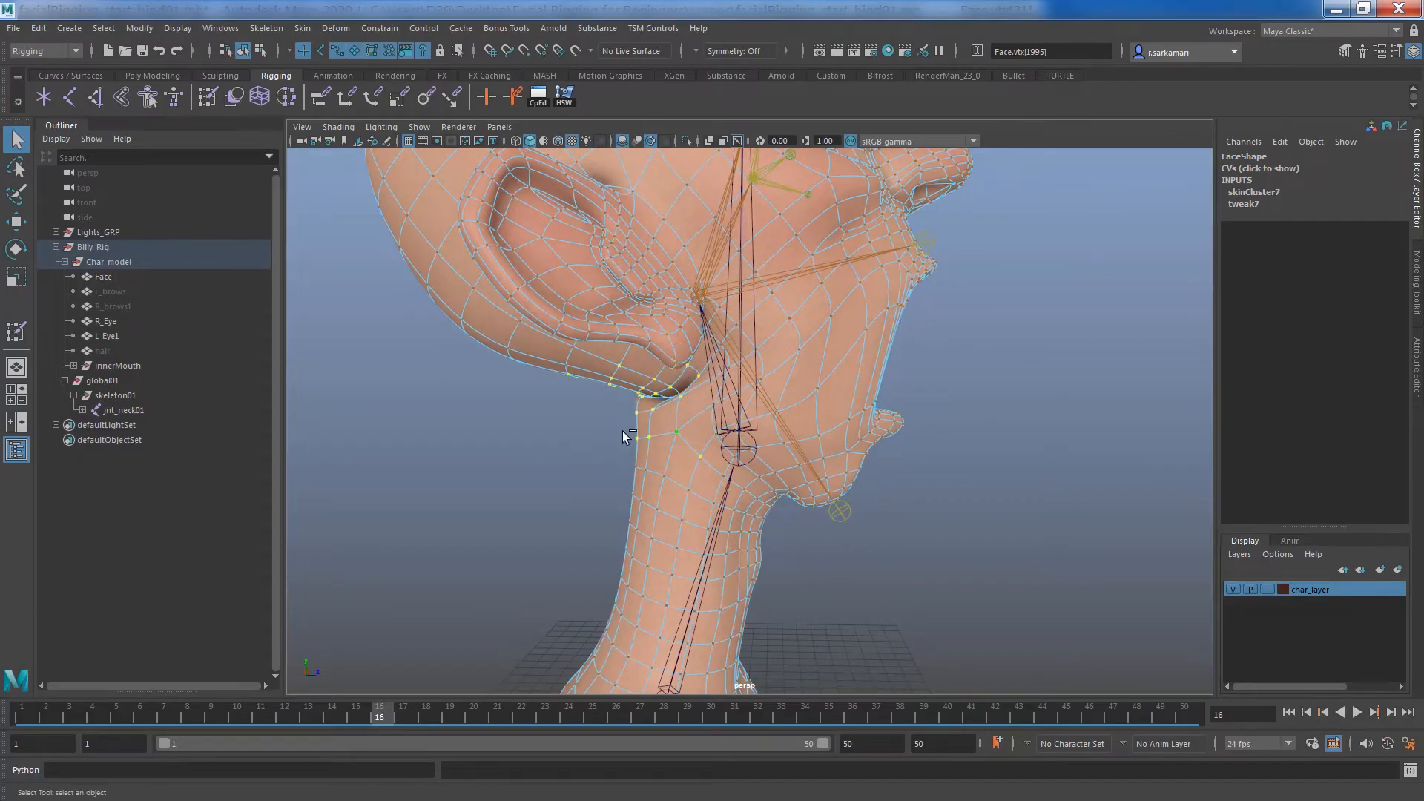
{"action": "left_click_drag", "start_coordinate": [474, 483], "coordinate": [720, 456], "text": "alt"}
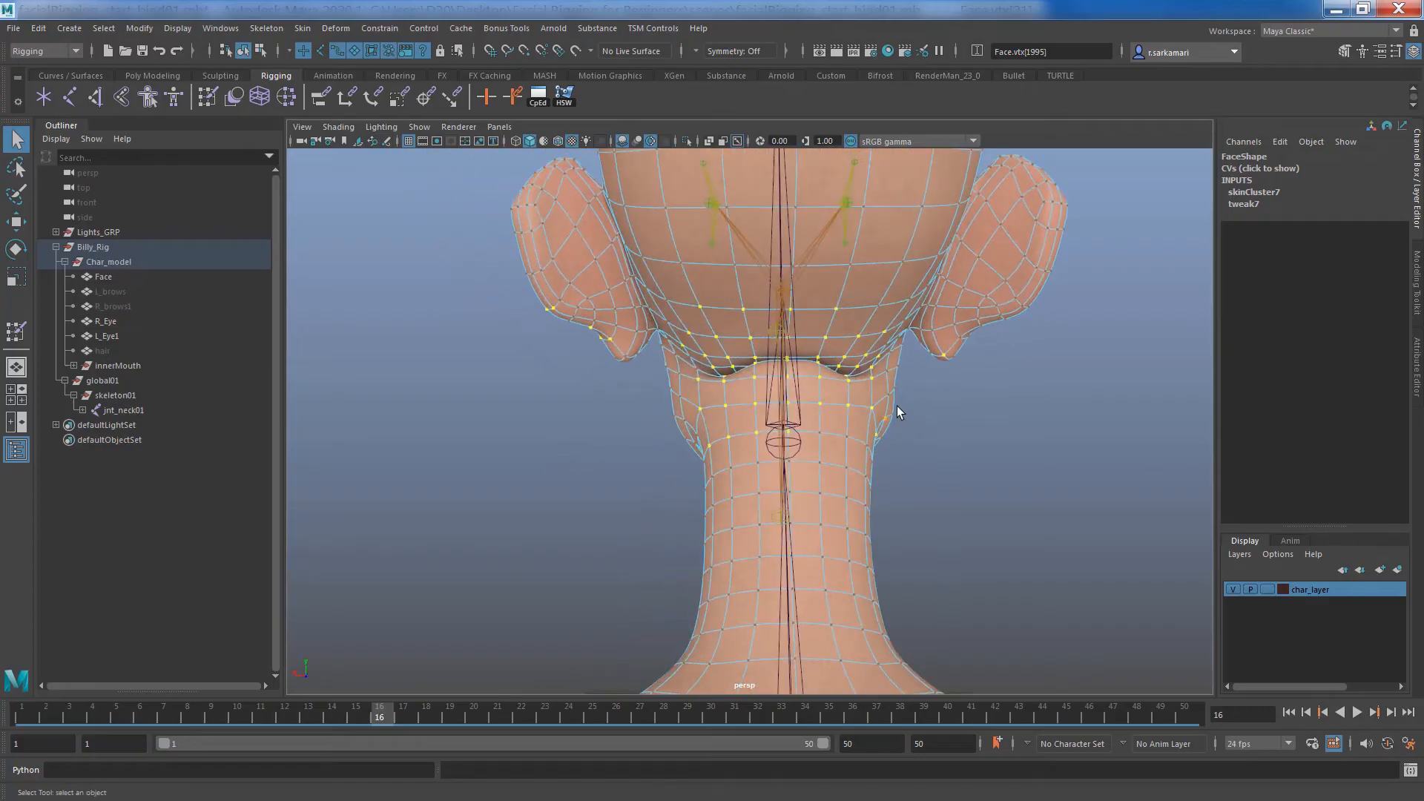
{"action": "left_click_drag", "start_coordinate": [470, 290], "coordinate": [607, 408], "text": "ctrl"}
{"action": "left_click_drag", "start_coordinate": [697, 278], "coordinate": [849, 320], "text": "ctrl"}
{"action": "left_click_drag", "start_coordinate": [665, 438], "coordinate": [946, 577], "text": "ctrl"}
{"action": "left_click_drag", "start_coordinate": [483, 496], "coordinate": [679, 508], "text": "alt"}
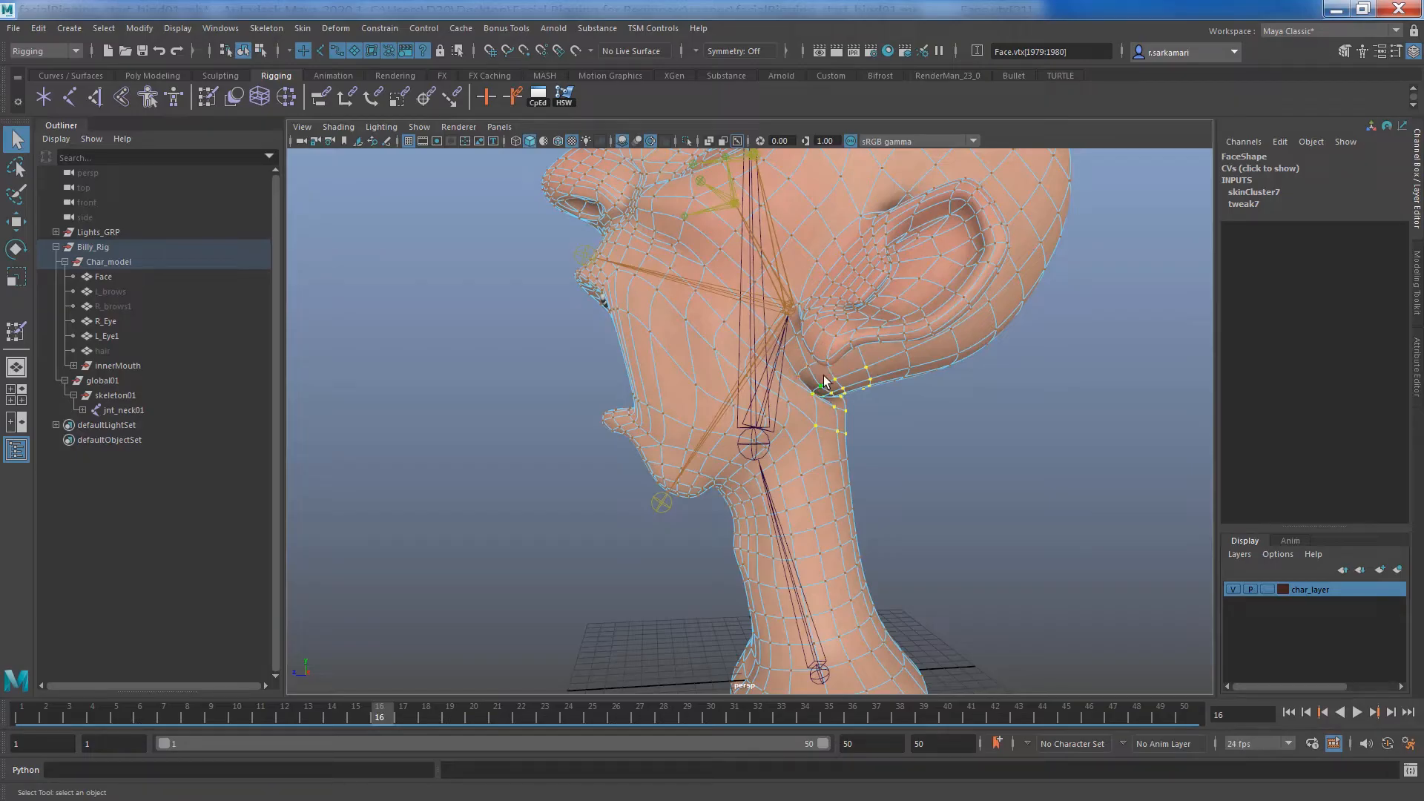
{"action": "middle_click_drag", "start_coordinate": [749, 404], "coordinate": [691, 423], "text": "alt"}
{"action": "scroll", "coordinate": [969, 464], "scroll_direction": "up", "scroll_amount": 5}
{"action": "left_click_drag", "start_coordinate": [958, 503], "coordinate": [986, 512], "text": "alt"}
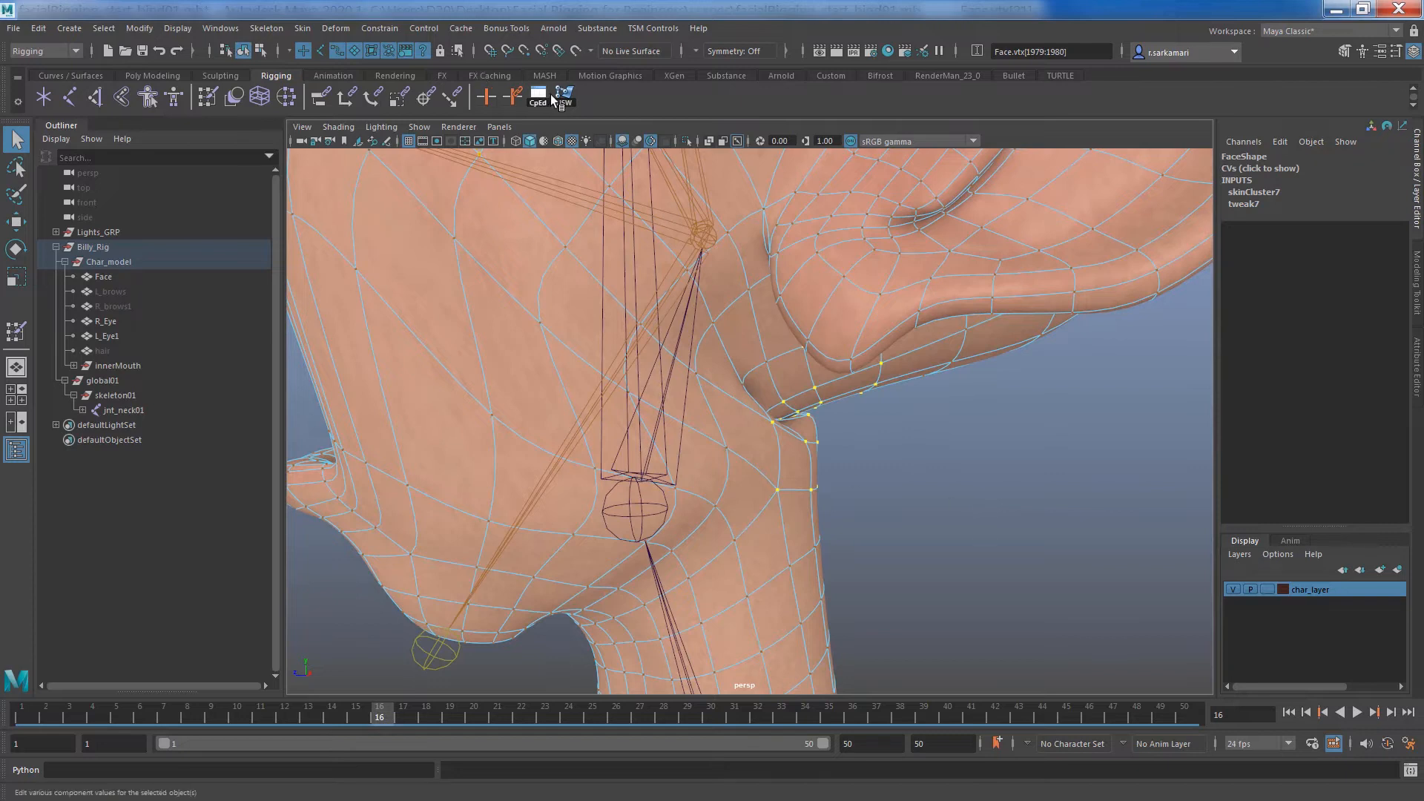
{"action": "left_click", "coordinate": [563, 98]}
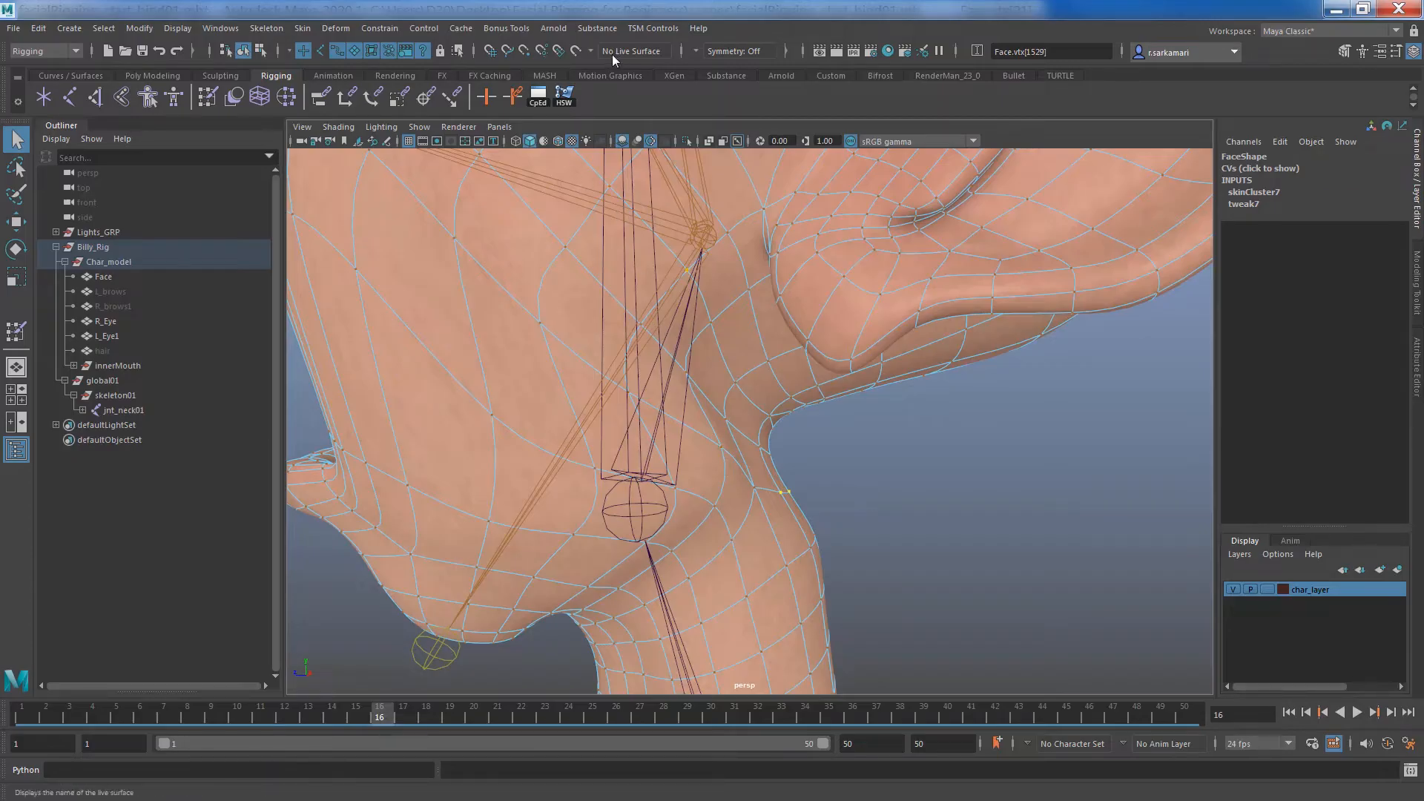
Step: In the Component Editor, try jnt_upperjaw01 weights of 0.2 and 0.4 on the nape vertices below the crease, and settle on 0.1
{"action": "left_click", "coordinate": [539, 94]}
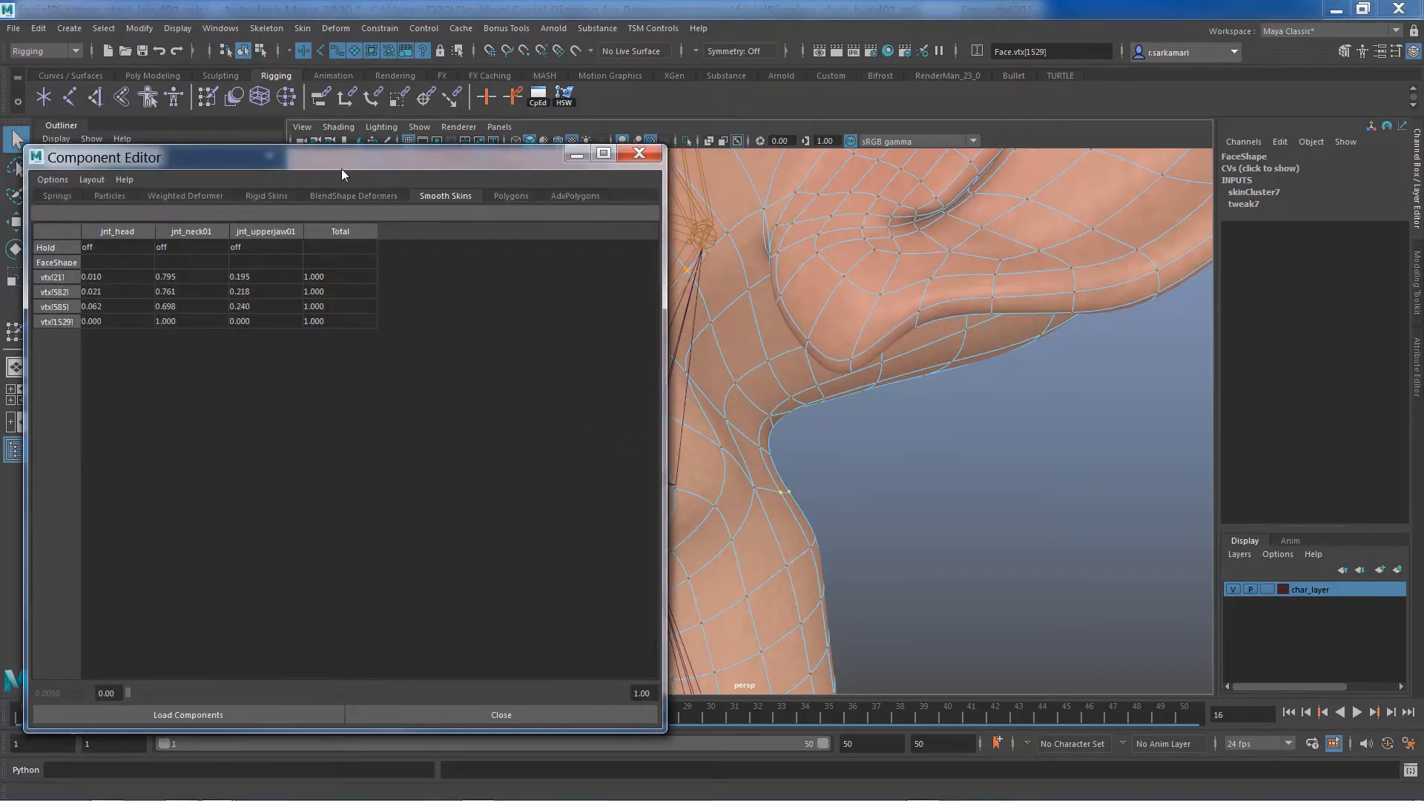
{"action": "left_click_drag", "start_coordinate": [342, 169], "coordinate": [339, 201]}
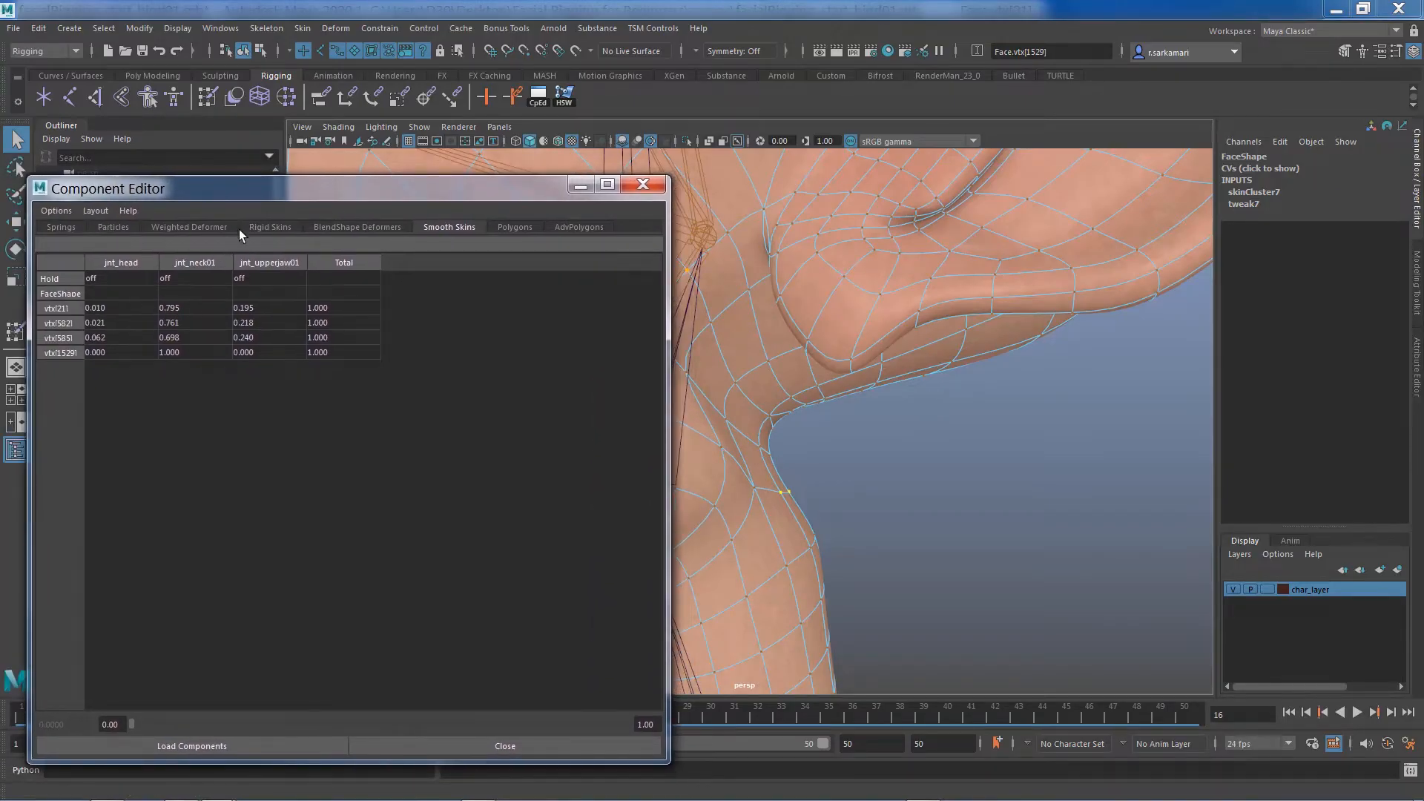
{"action": "left_click_drag", "start_coordinate": [258, 305], "coordinate": [260, 353]}
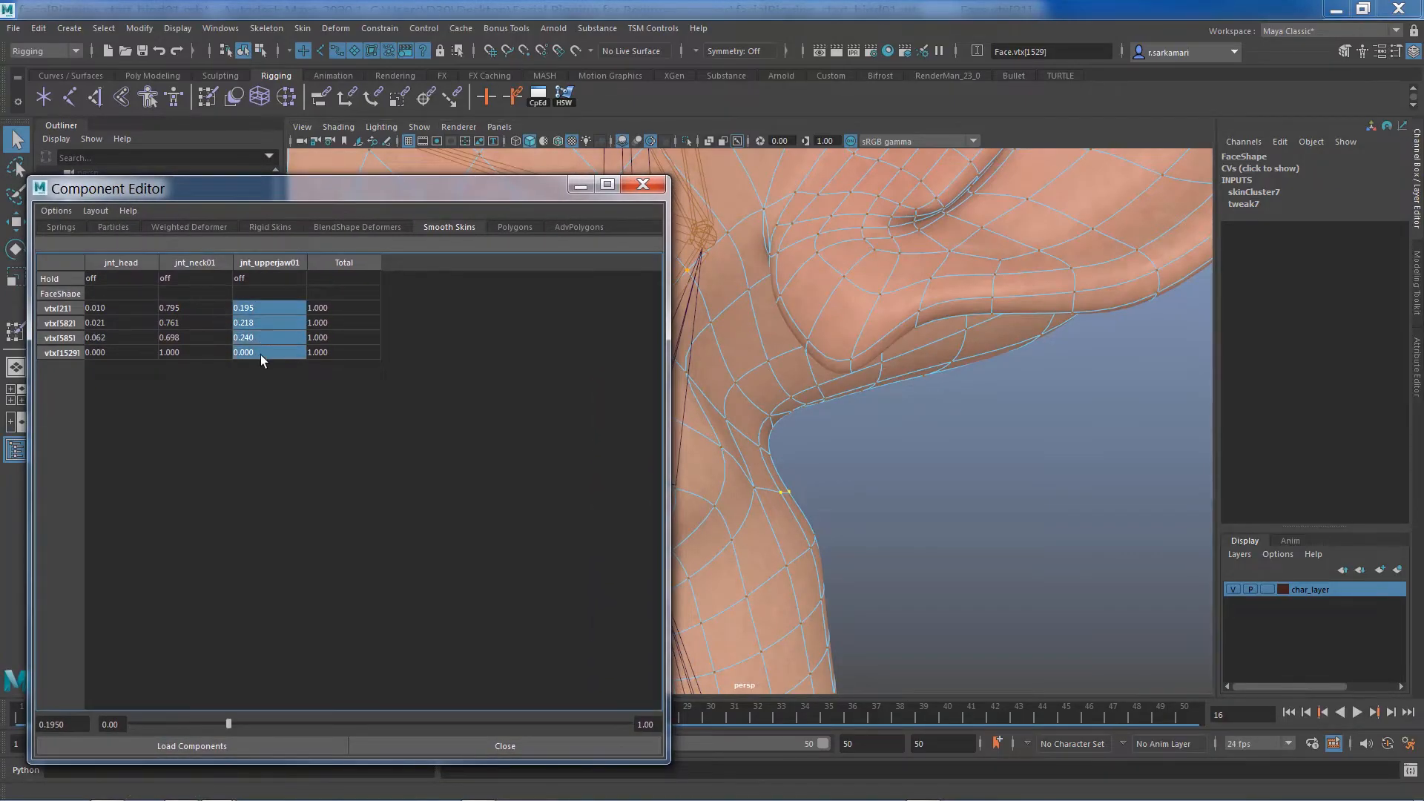
{"action": "type", "text": "0.2"}
{"action": "key", "text": "Return"}
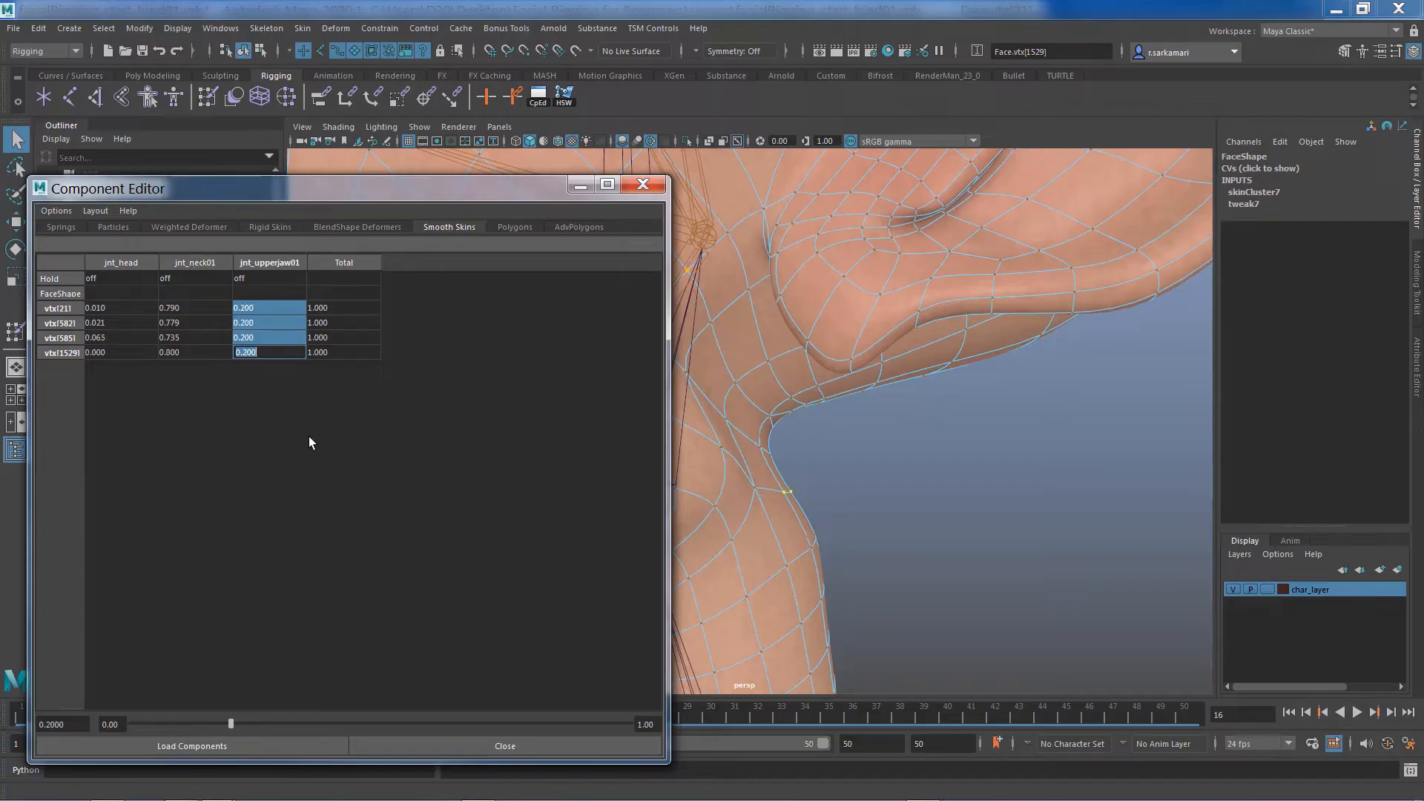
{"action": "type", "text": "0.4"}
{"action": "key", "text": "Return"}
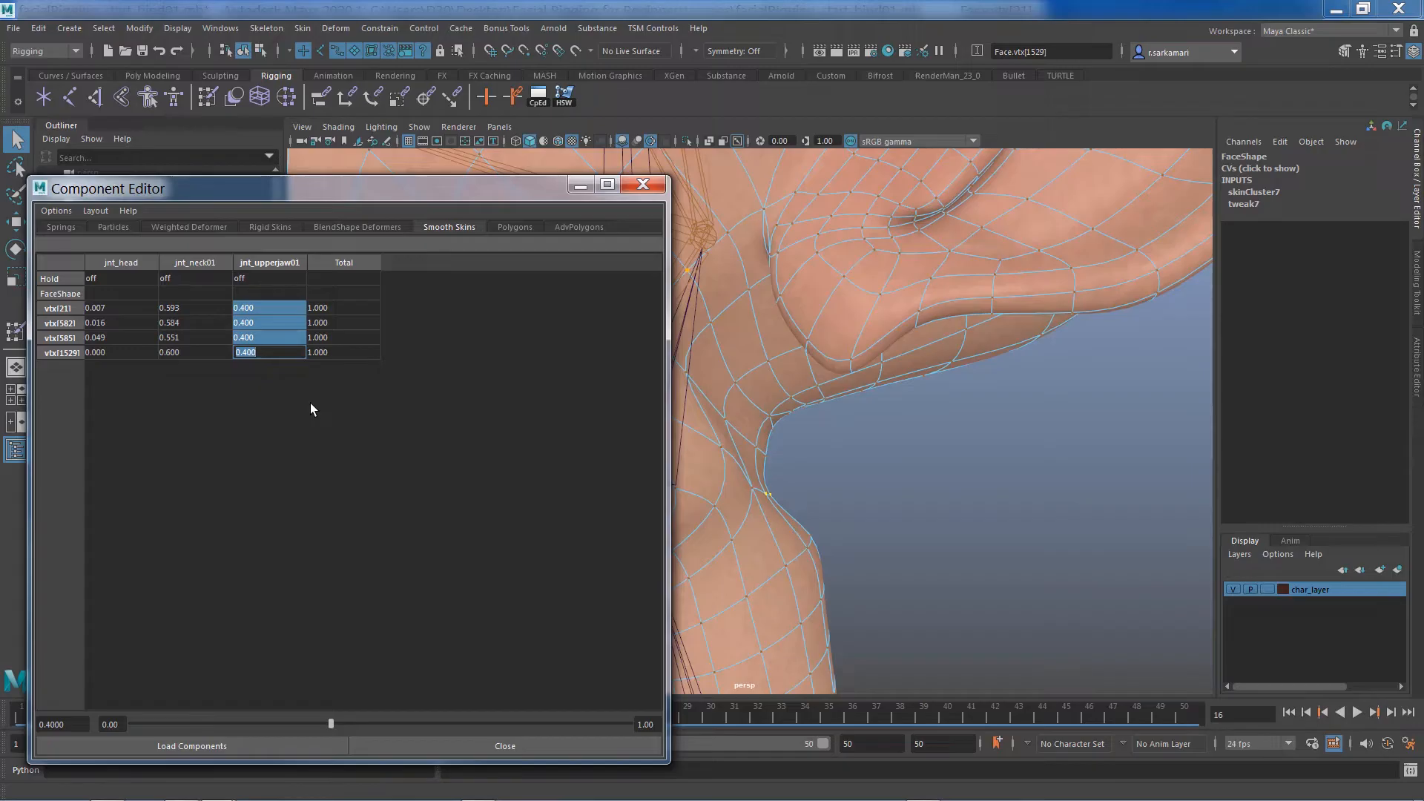
{"action": "type", "text": "0.1"}
{"action": "key", "text": "Return"}
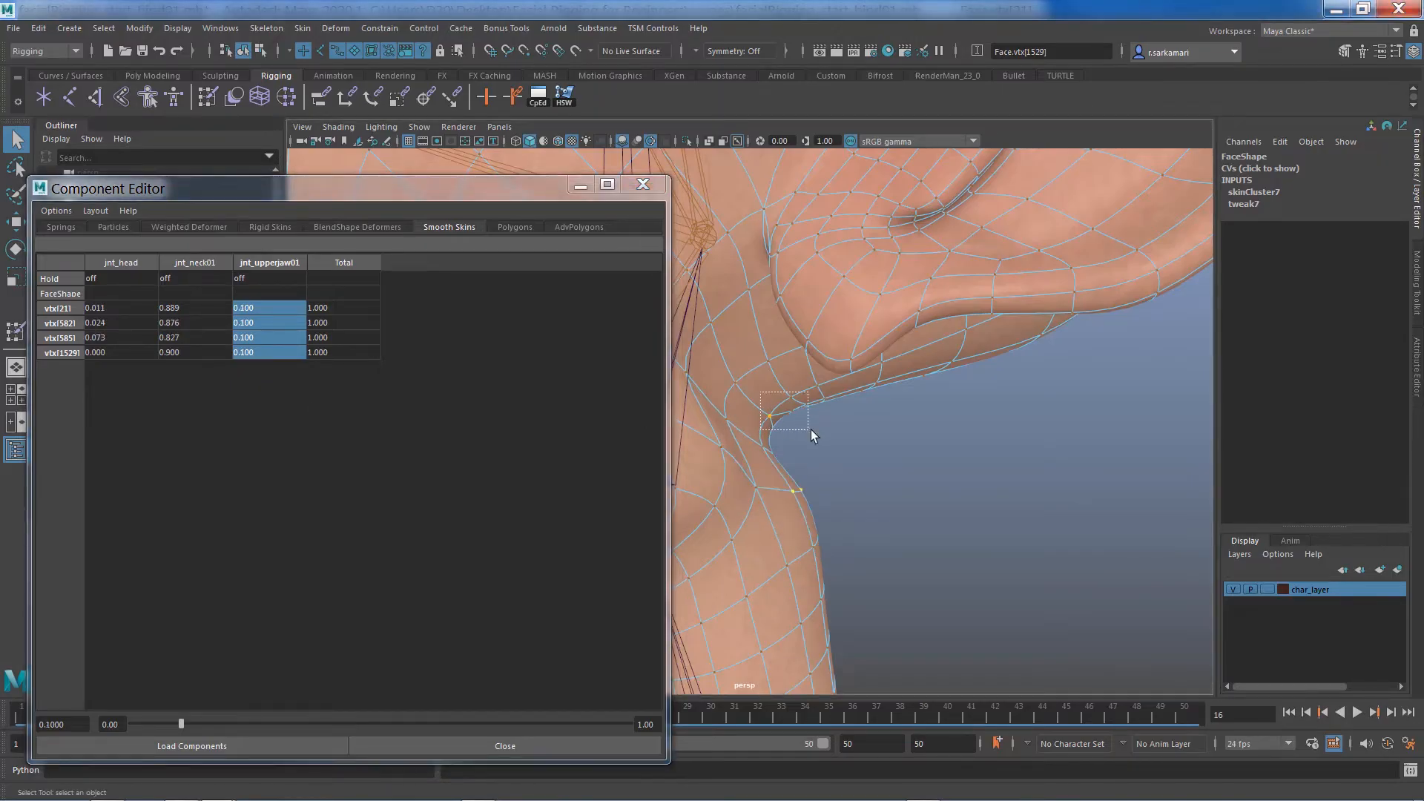
Step: Select the vertices in the crease under the skull and try jnt_upperjaw01 weights of 0.8, 0.2, 0.5 and 0.1, settling on 0.9
{"action": "left_click_drag", "start_coordinate": [811, 429], "coordinate": [811, 430]}
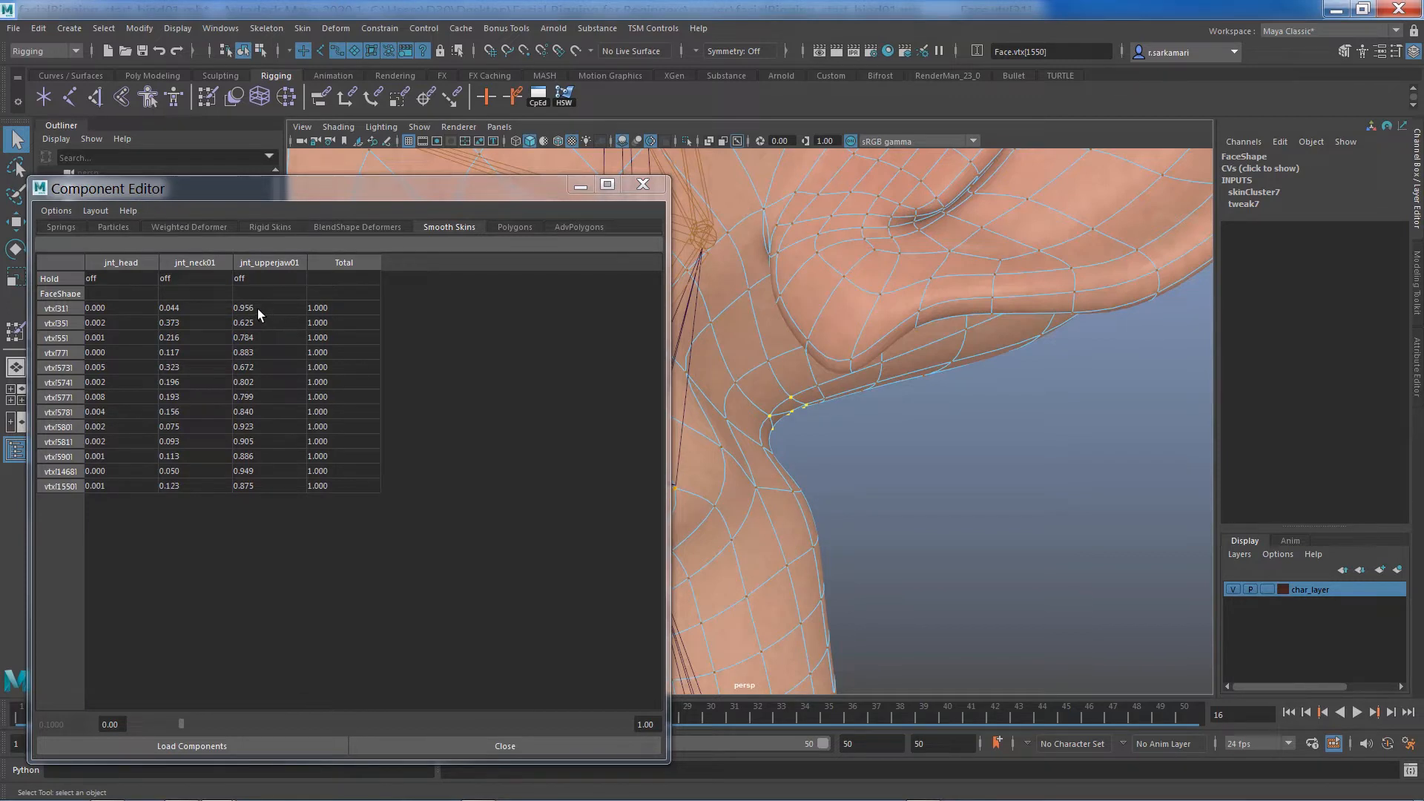
{"action": "left_click_drag", "start_coordinate": [256, 309], "coordinate": [272, 488]}
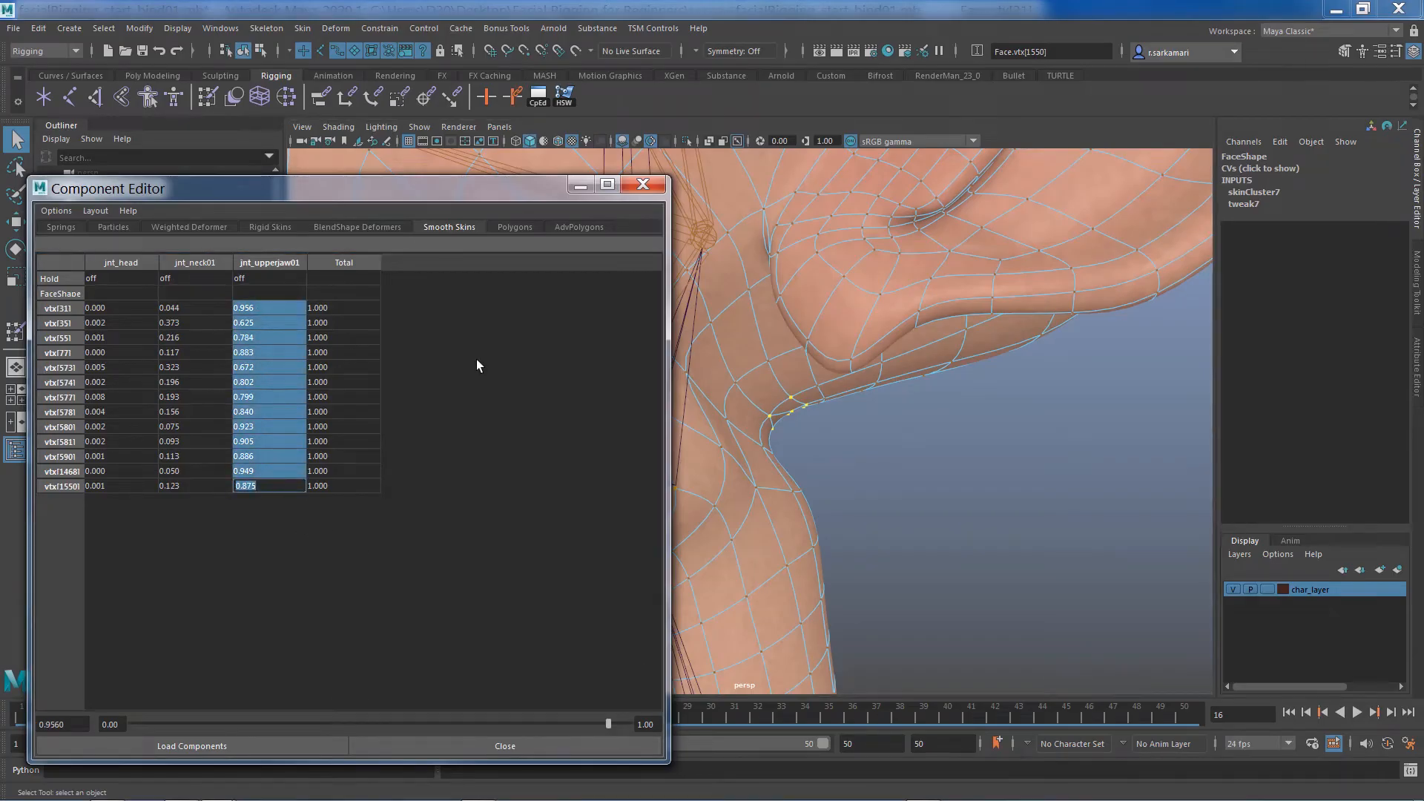
{"action": "type", "text": "0.8"}
{"action": "key", "text": "Return"}
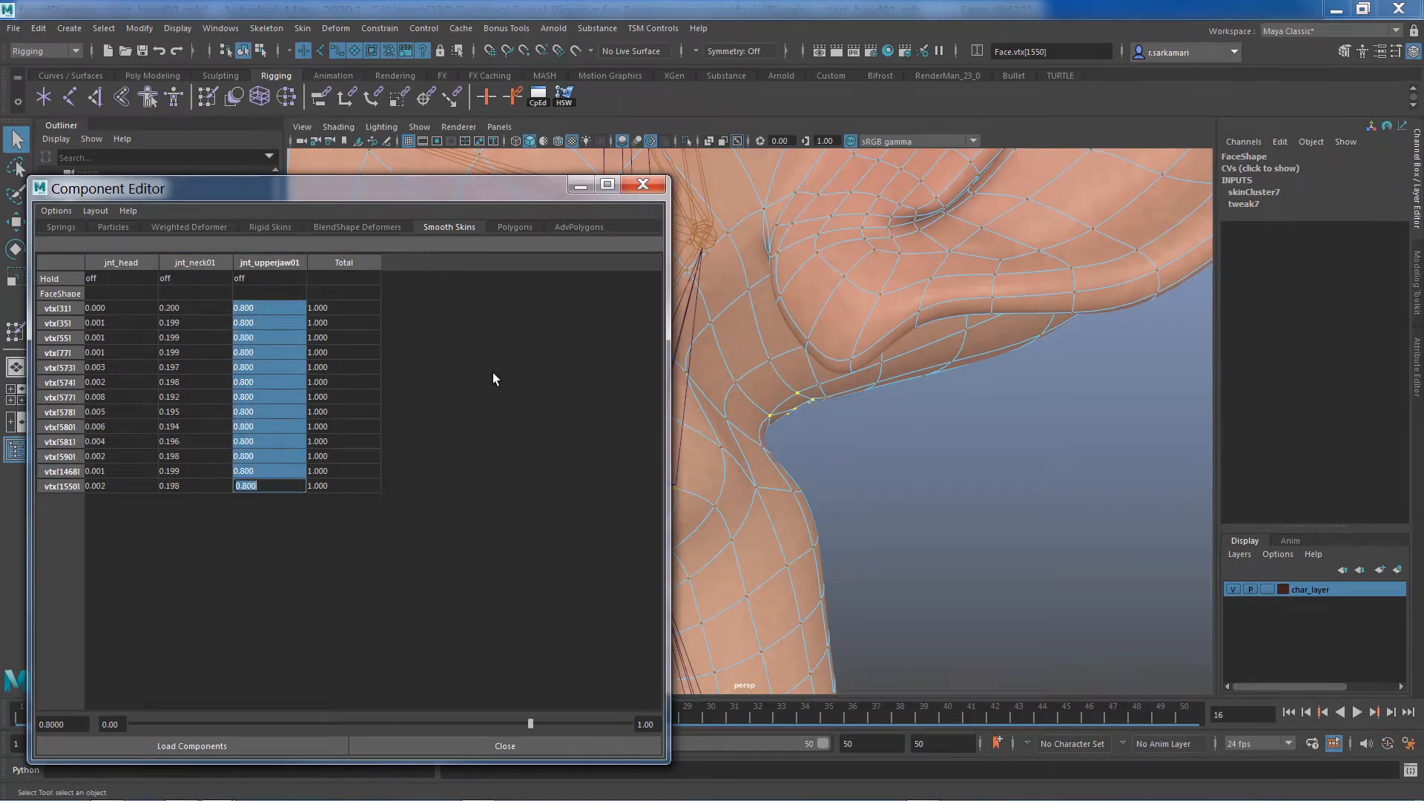
{"action": "type", "text": "0.2"}
{"action": "key", "text": "Return"}
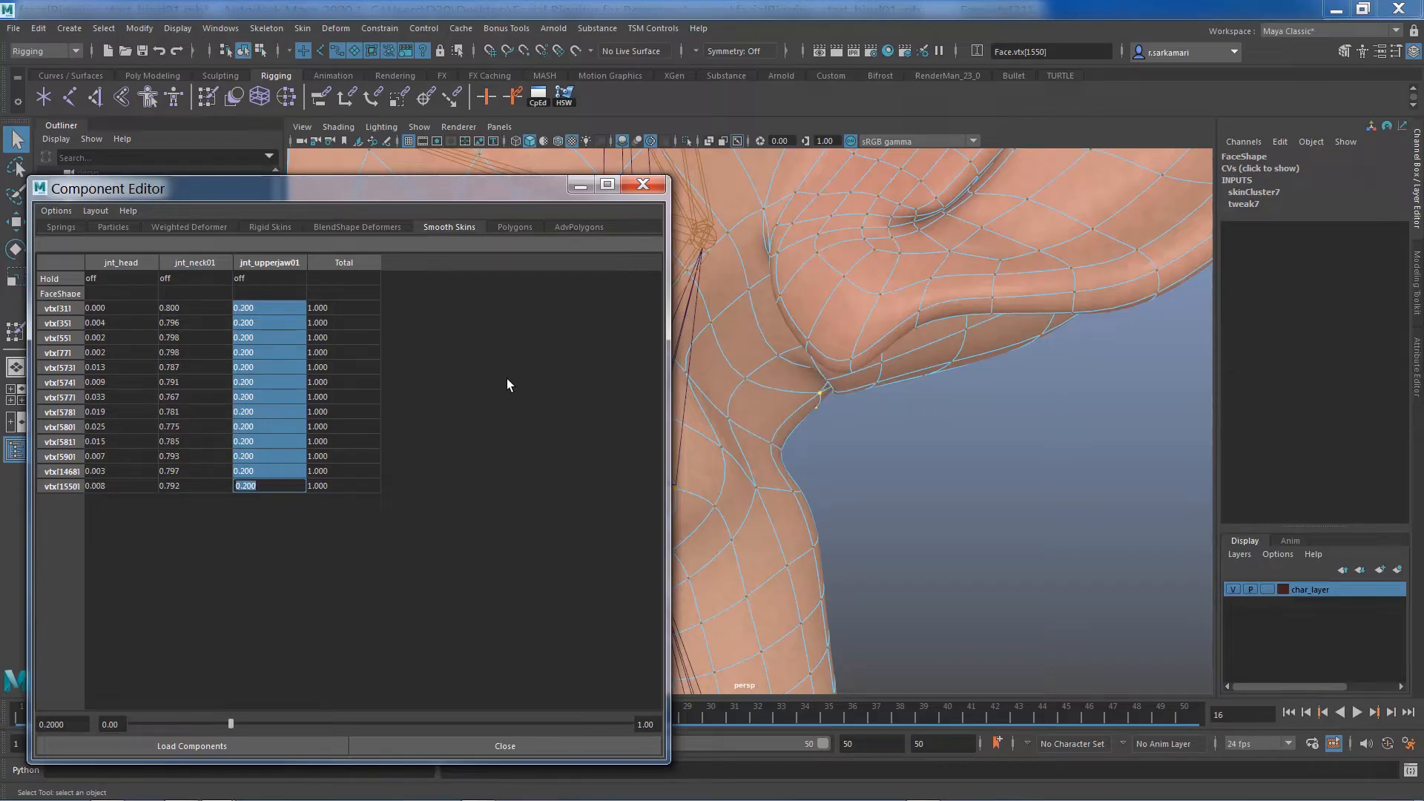
{"action": "type", "text": "0.5"}
{"action": "key", "text": "Return"}
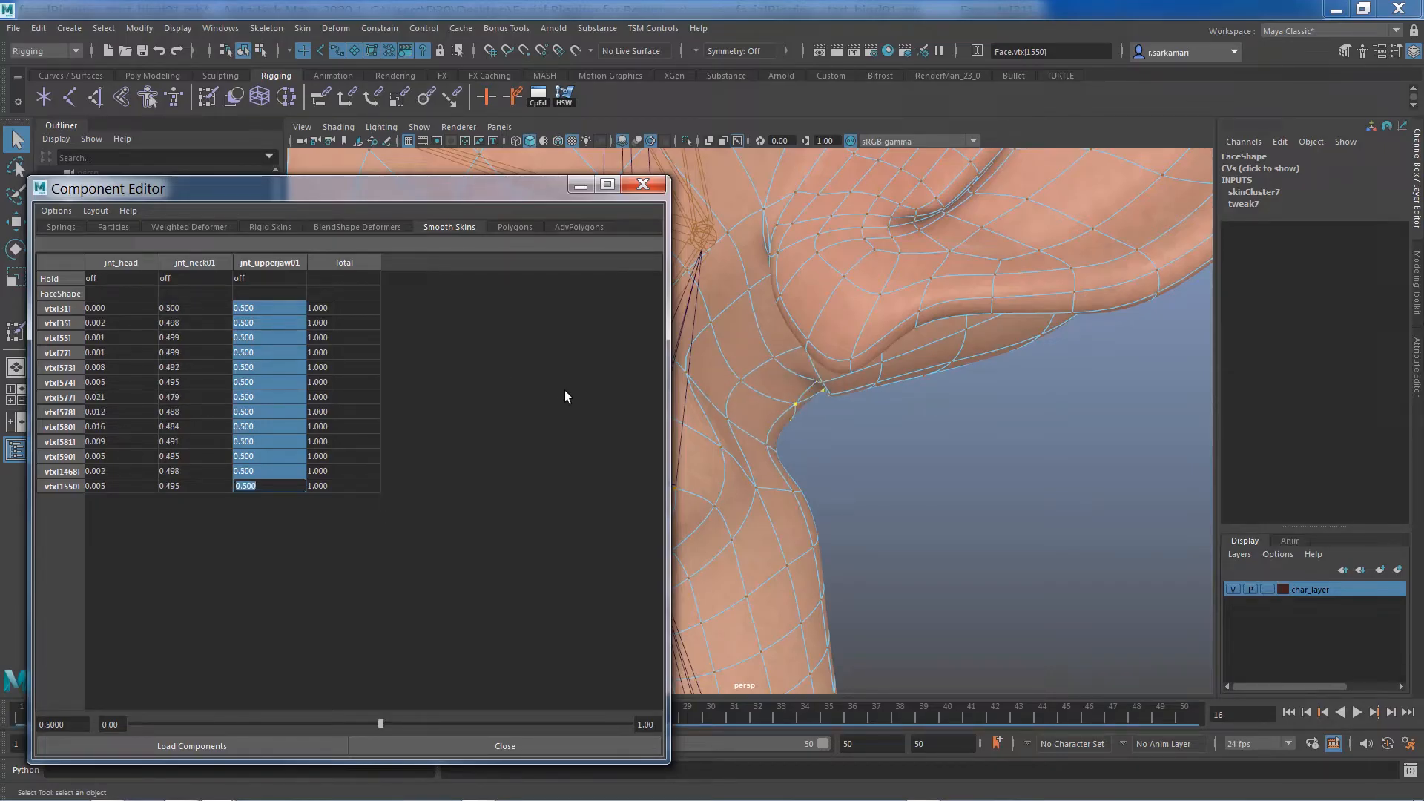
{"action": "type", "text": "0.1"}
{"action": "key", "text": "Return"}
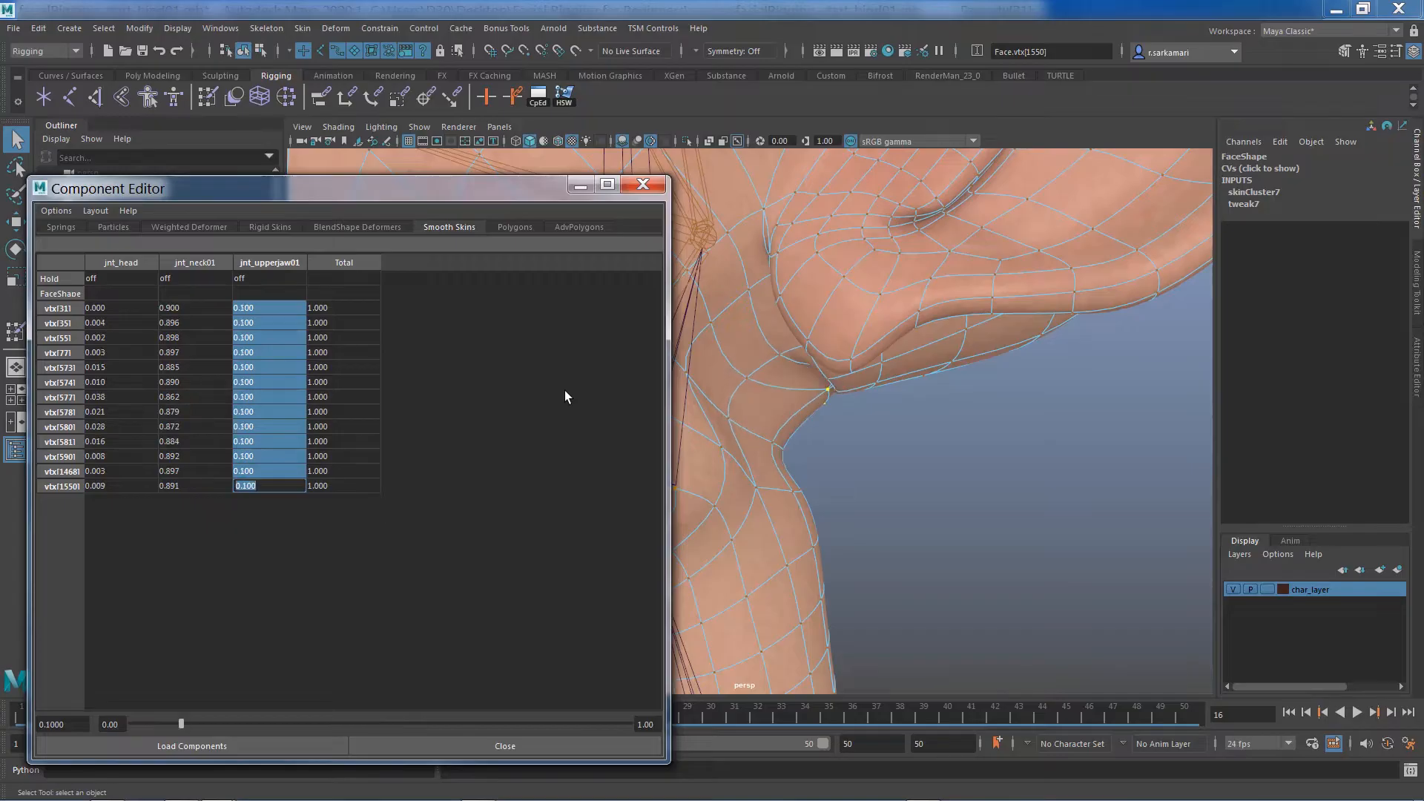
{"action": "type", "text": "0.9"}
{"action": "key", "text": "Return"}
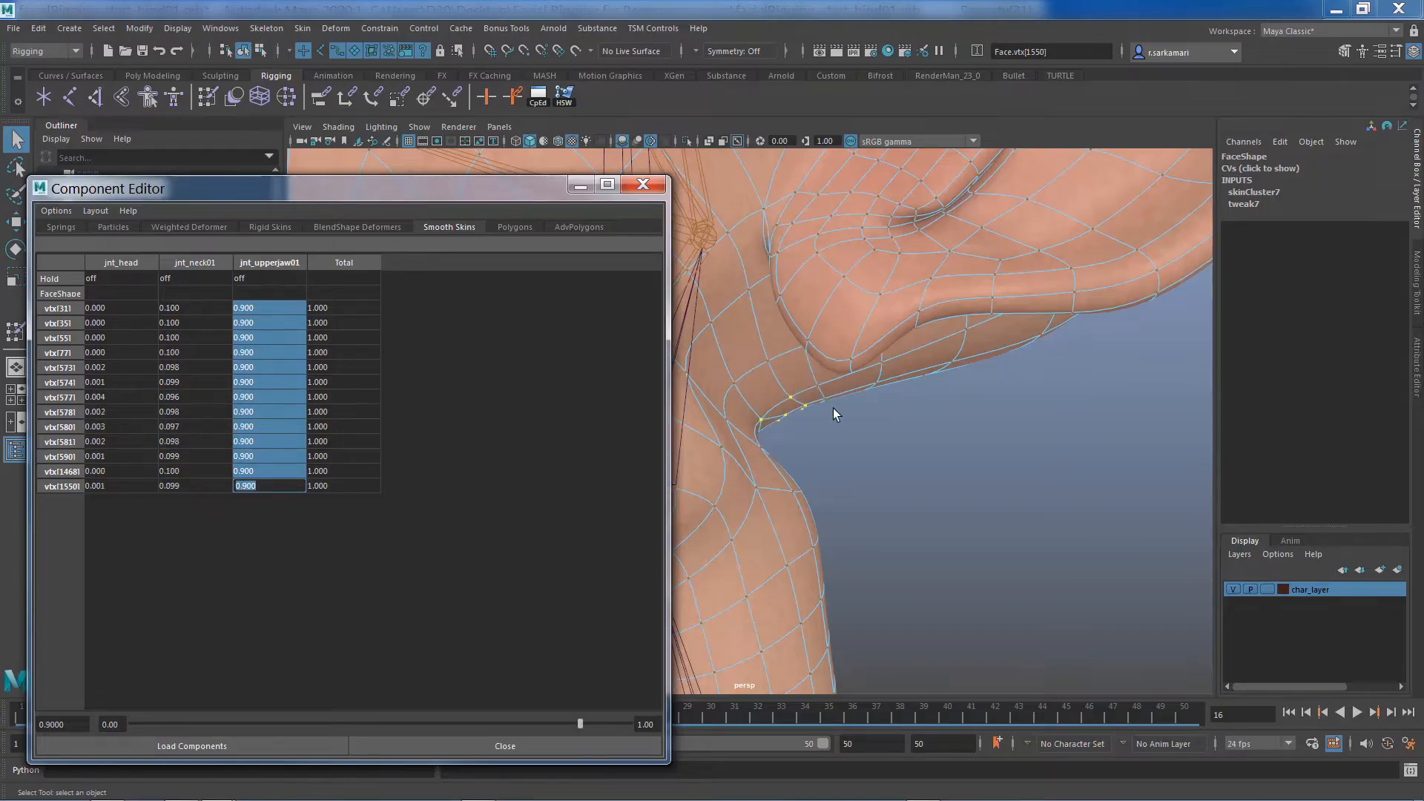
Step: Close the Component Editor and return the Face mesh to object mode with smooth mesh preview off
{"action": "left_click_drag", "start_coordinate": [752, 442], "coordinate": [790, 474]}
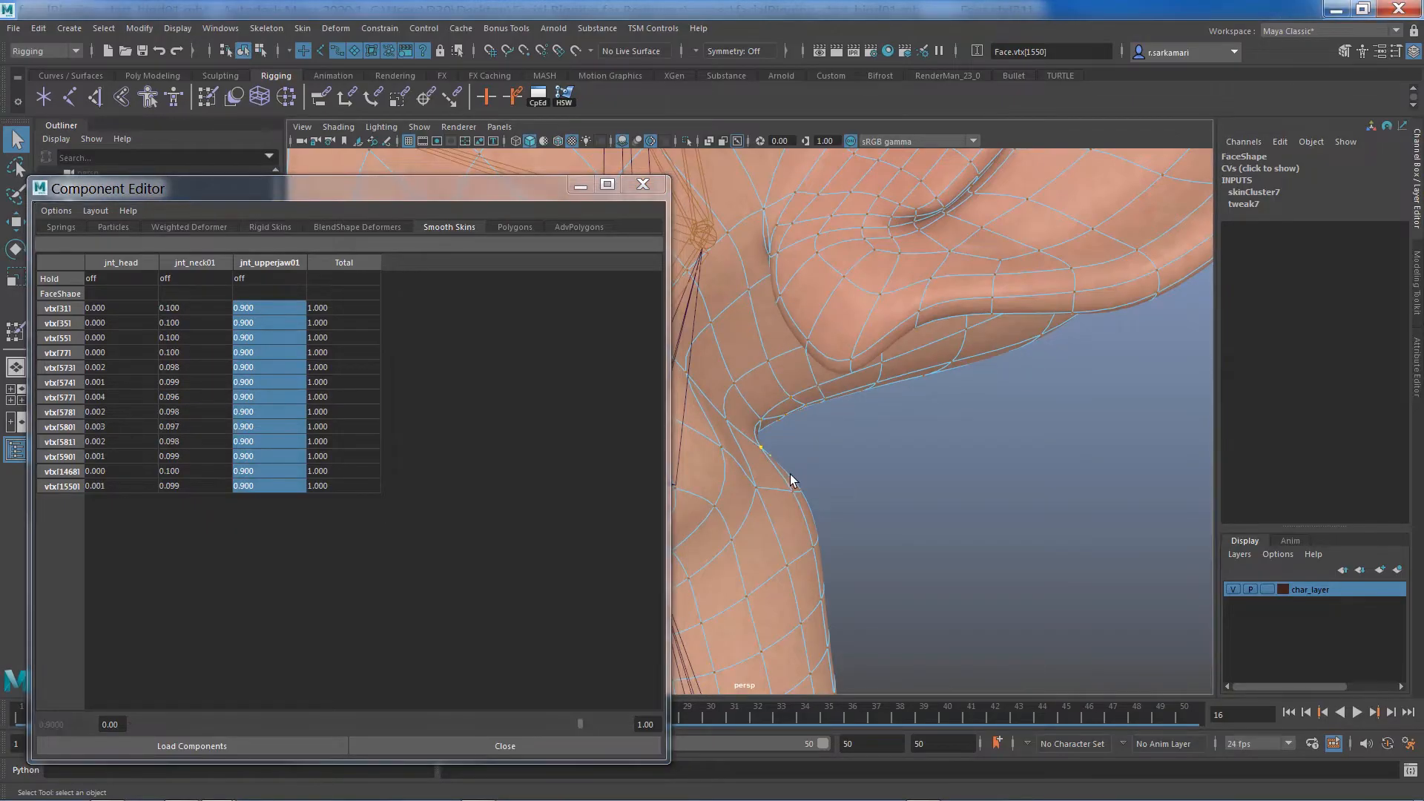
{"action": "left_click", "coordinate": [642, 183]}
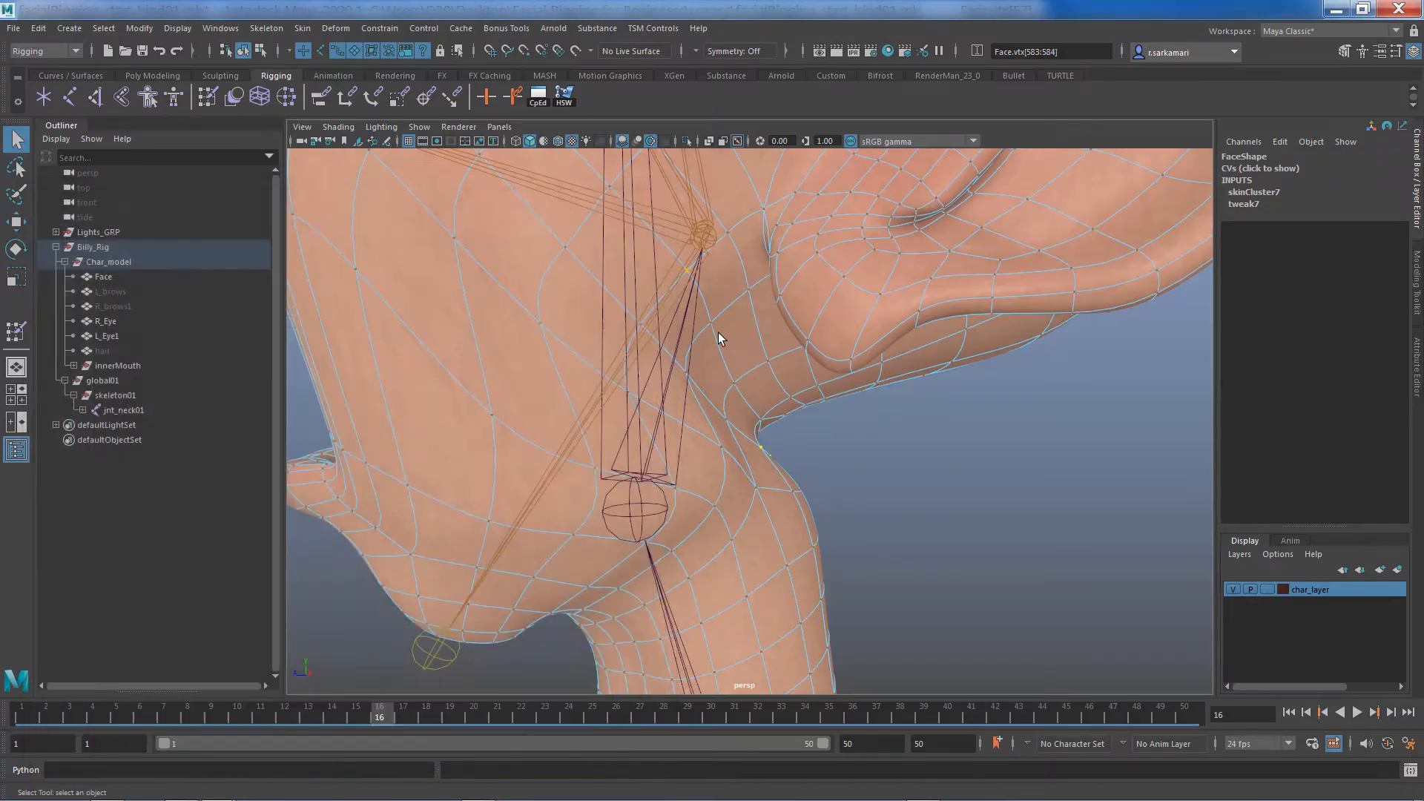
{"action": "right_click_drag", "start_coordinate": [724, 338], "coordinate": [786, 343]}
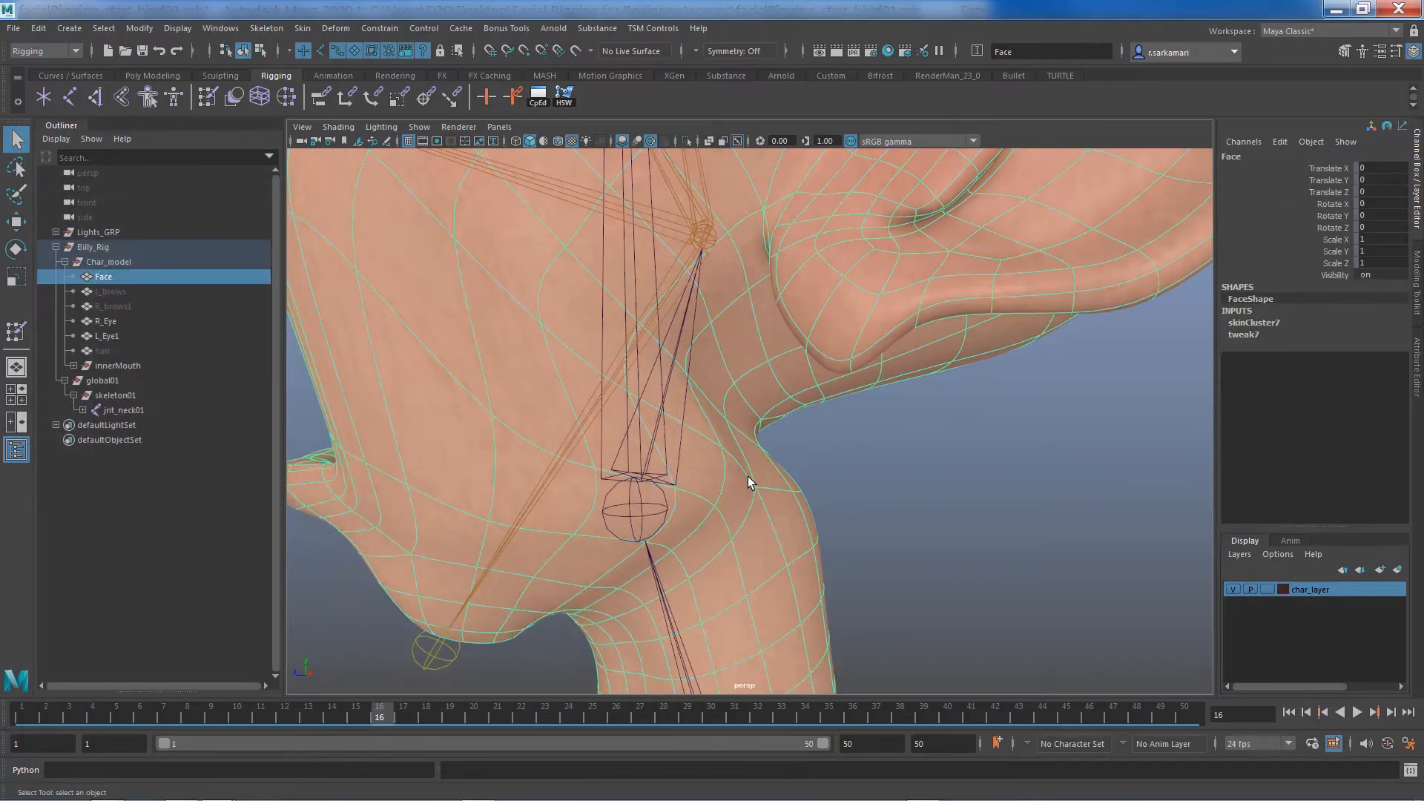
{"action": "key", "text": "1"}
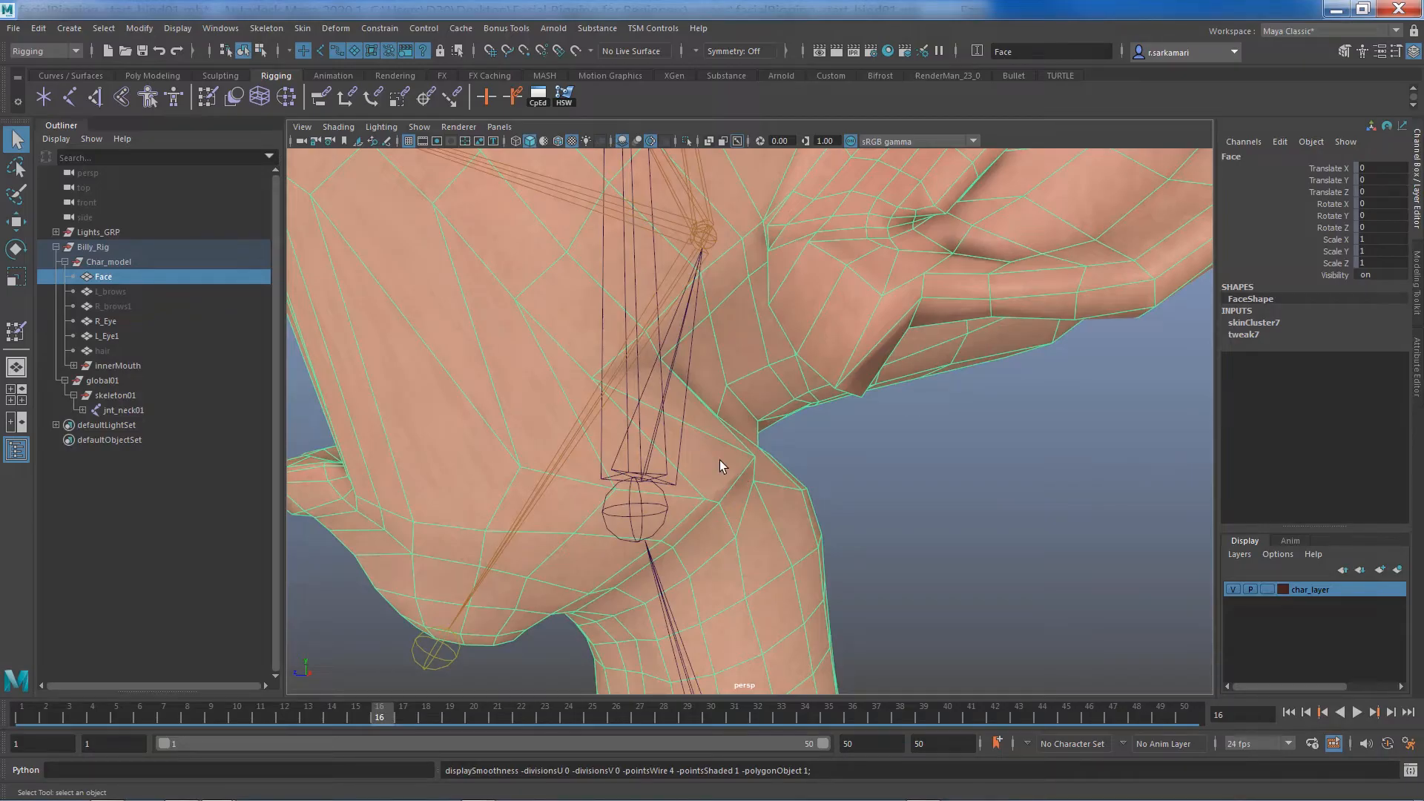
{"action": "key", "text": "3"}
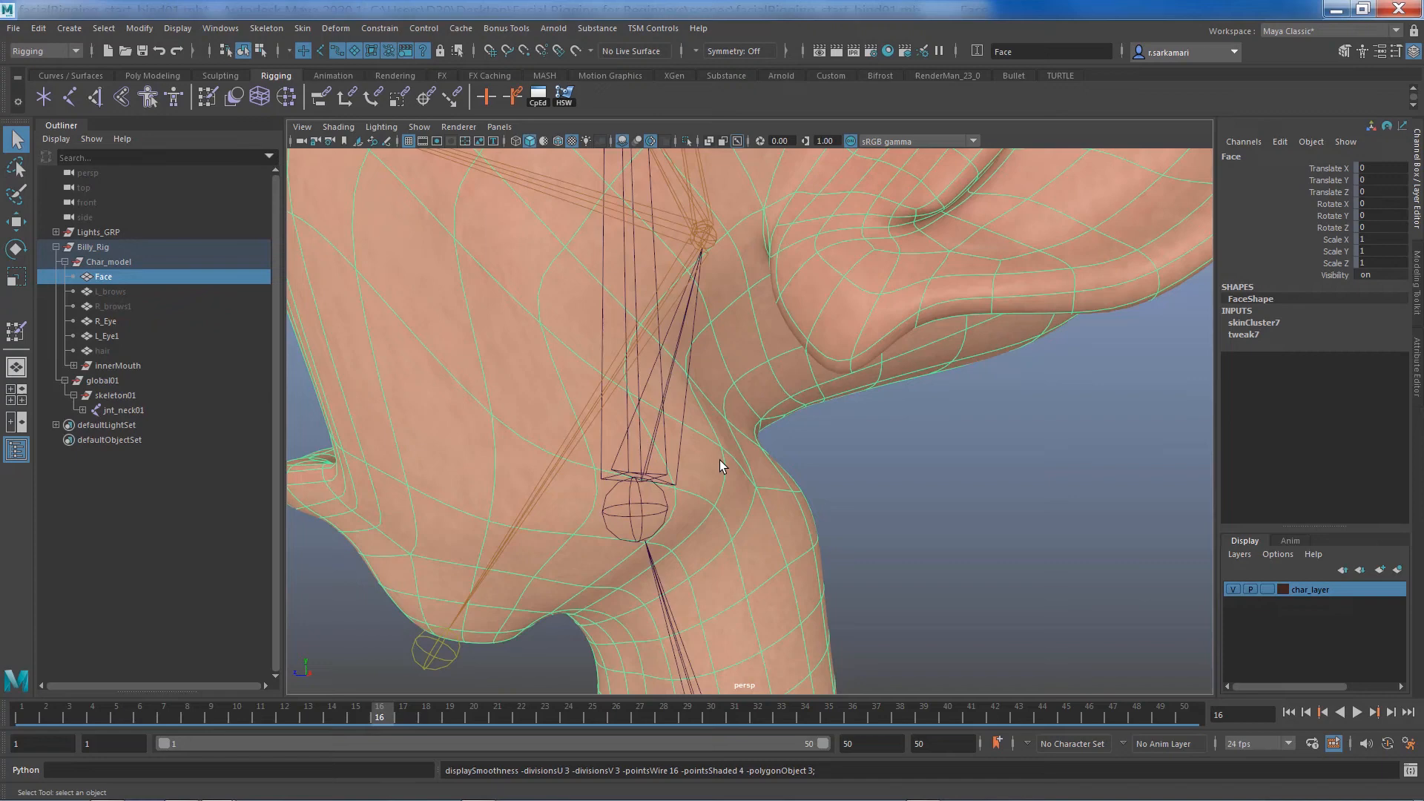
{"action": "key", "text": "1"}
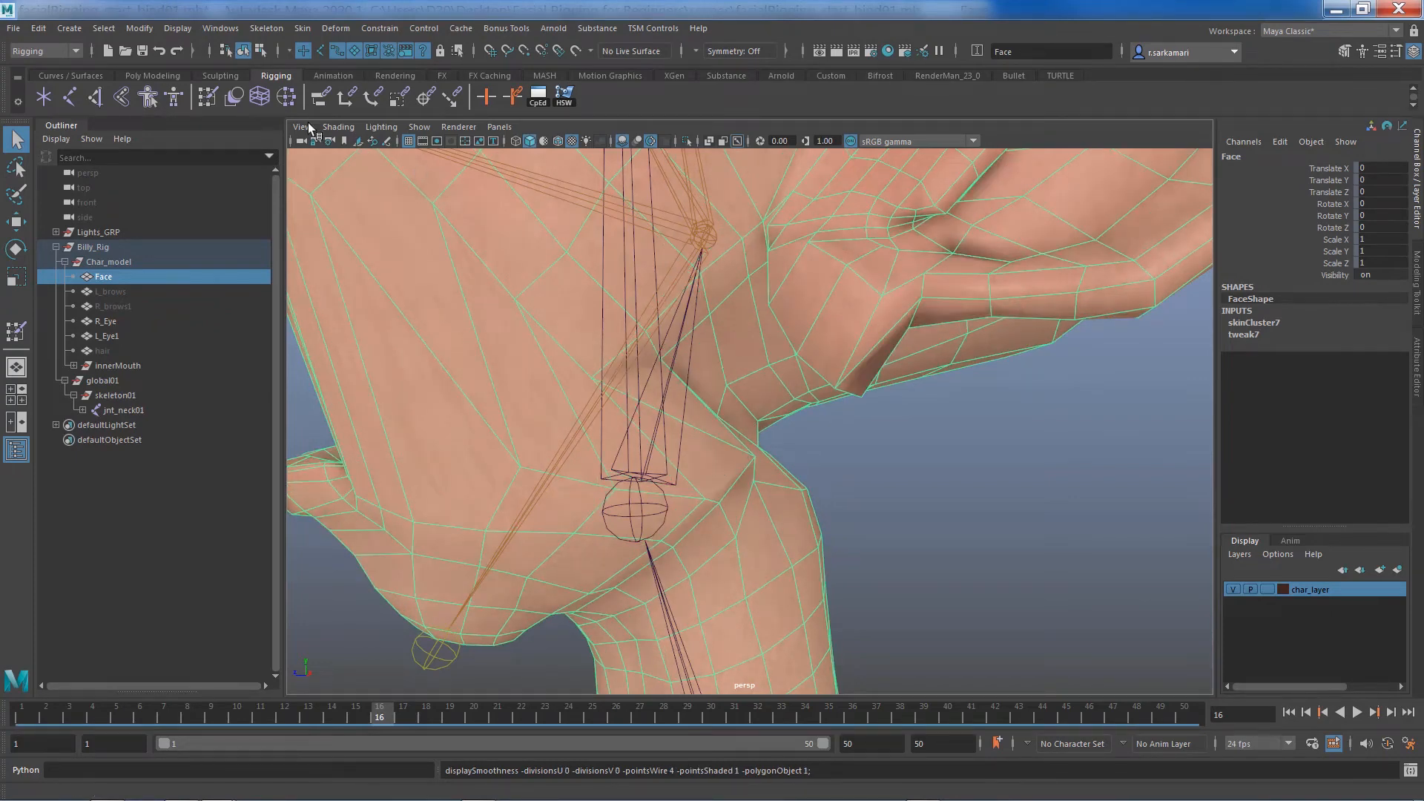
Step: Open the Paint Skin Weights Tool settings and display the jnt_upperjaw01 influence around the back of the neck
{"action": "double_click", "coordinate": [207, 98]}
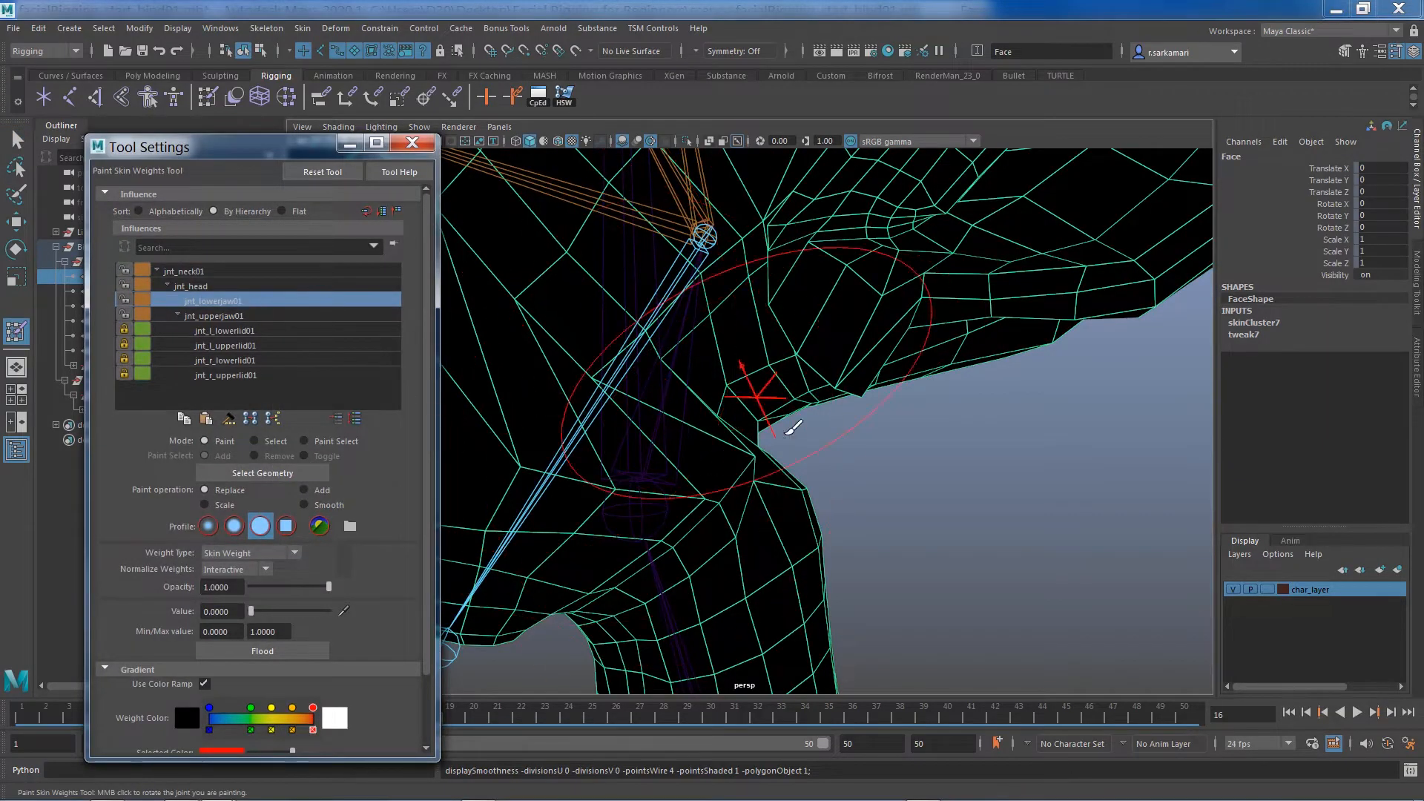
{"action": "left_click", "coordinate": [215, 316]}
{"action": "left_click_drag", "start_coordinate": [908, 413], "coordinate": [689, 474], "text": "alt"}
Step: Set the Replace paint value to 0.2 and 0.3 in turn, and shrink the brush for the upper neck
{"action": "left_click", "coordinate": [221, 611]}
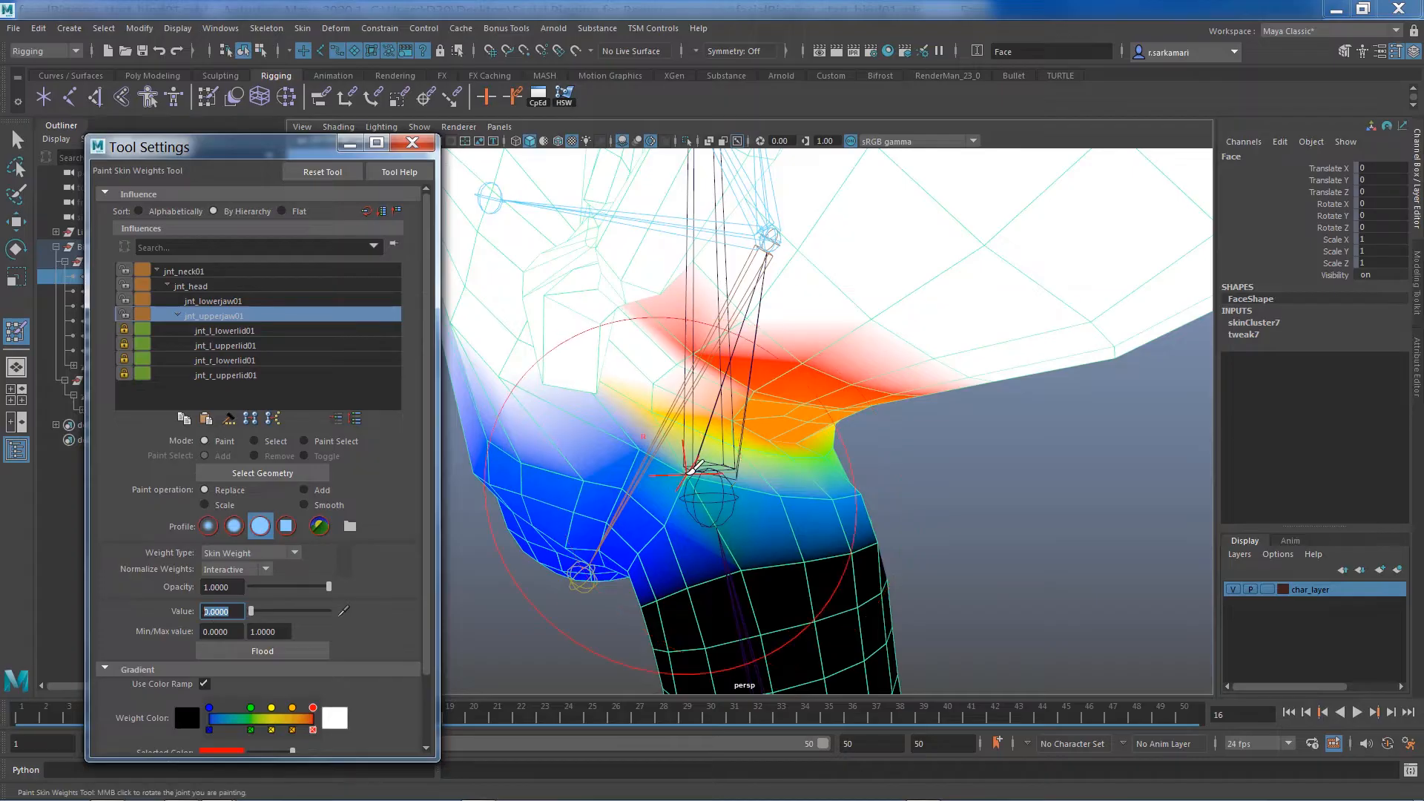
{"action": "type", "text": ".2"}
{"action": "key", "text": "Return"}
{"action": "type", "text": ".3"}
{"action": "key", "text": "Return"}
{"action": "key", "text": "ctrl+z"}
{"action": "key", "text": "b"}
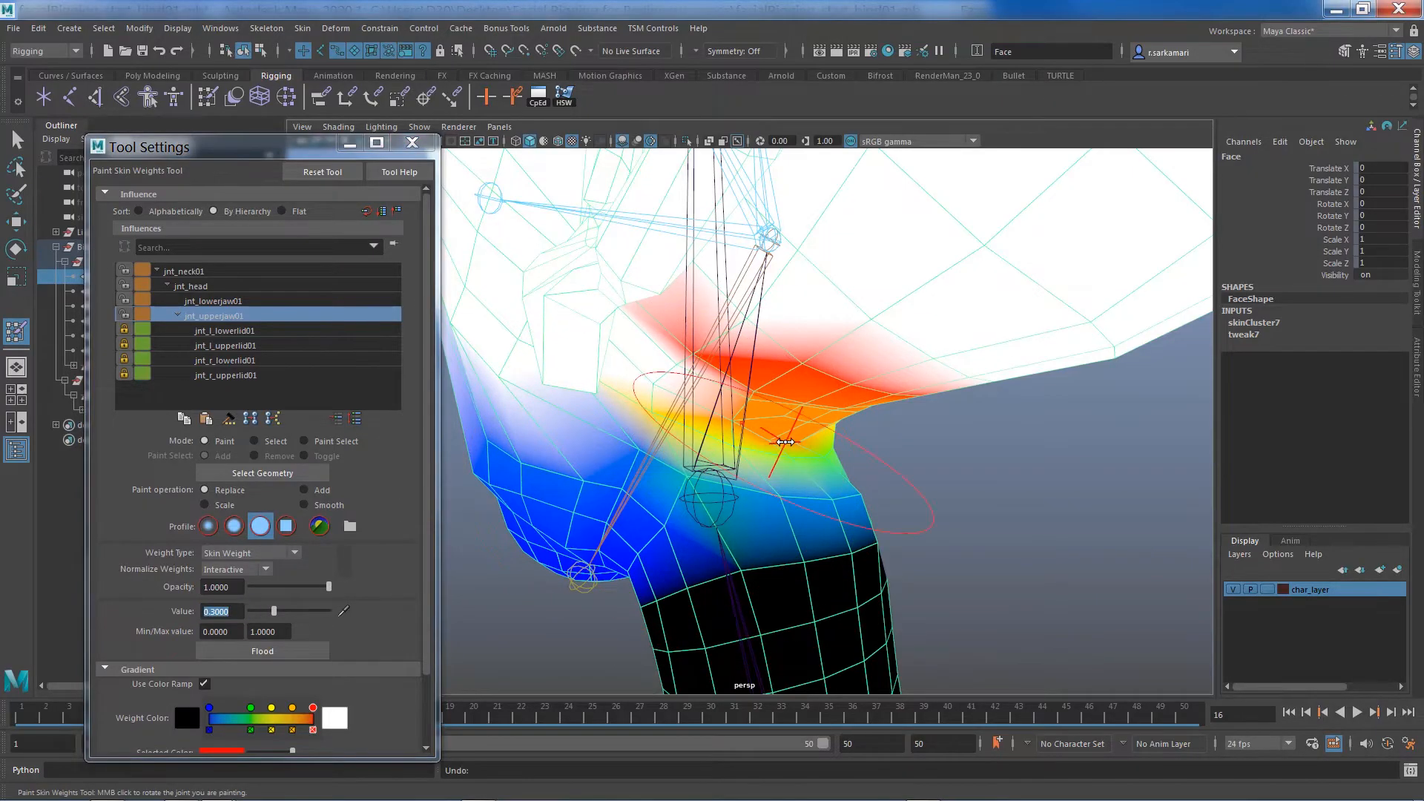
{"action": "left_click_drag", "start_coordinate": [785, 441], "coordinate": [764, 442]}
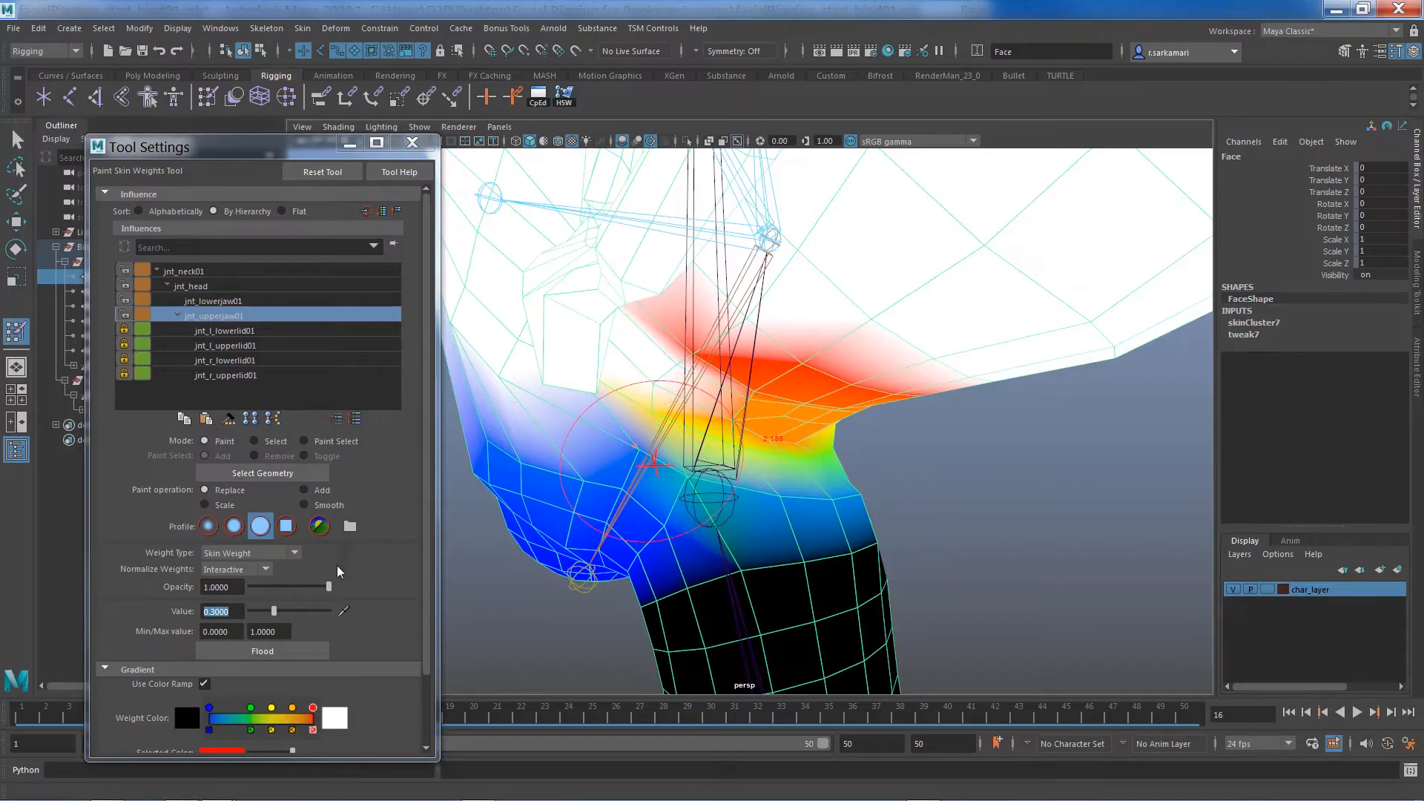
Step: Try replacing the jnt_upperjaw01 weights across the side of the upper neck with a value of 0.8, and undo the strokes
{"action": "left_click_drag", "start_coordinate": [236, 612], "coordinate": [185, 610]}
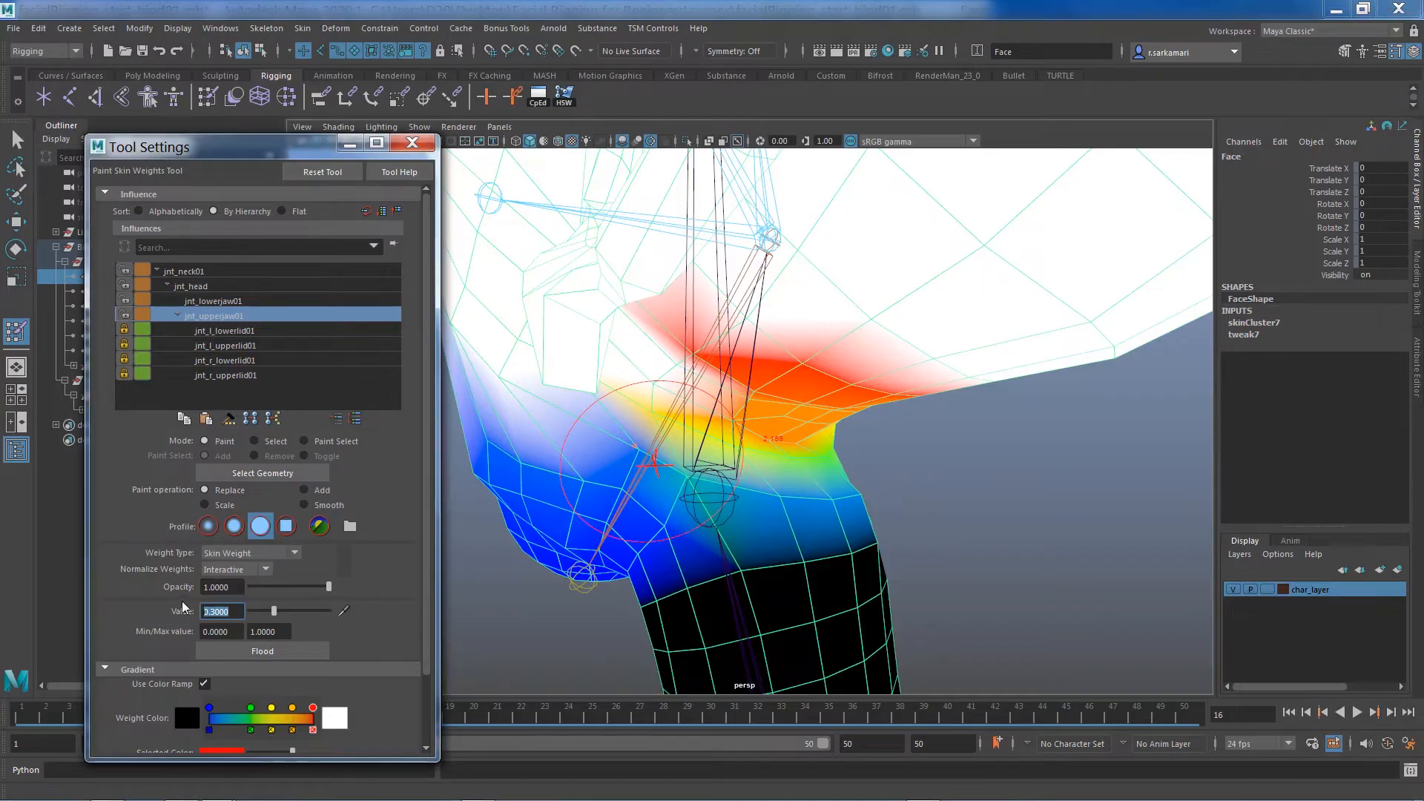
{"action": "type", "text": ".8"}
{"action": "key", "text": "Return"}
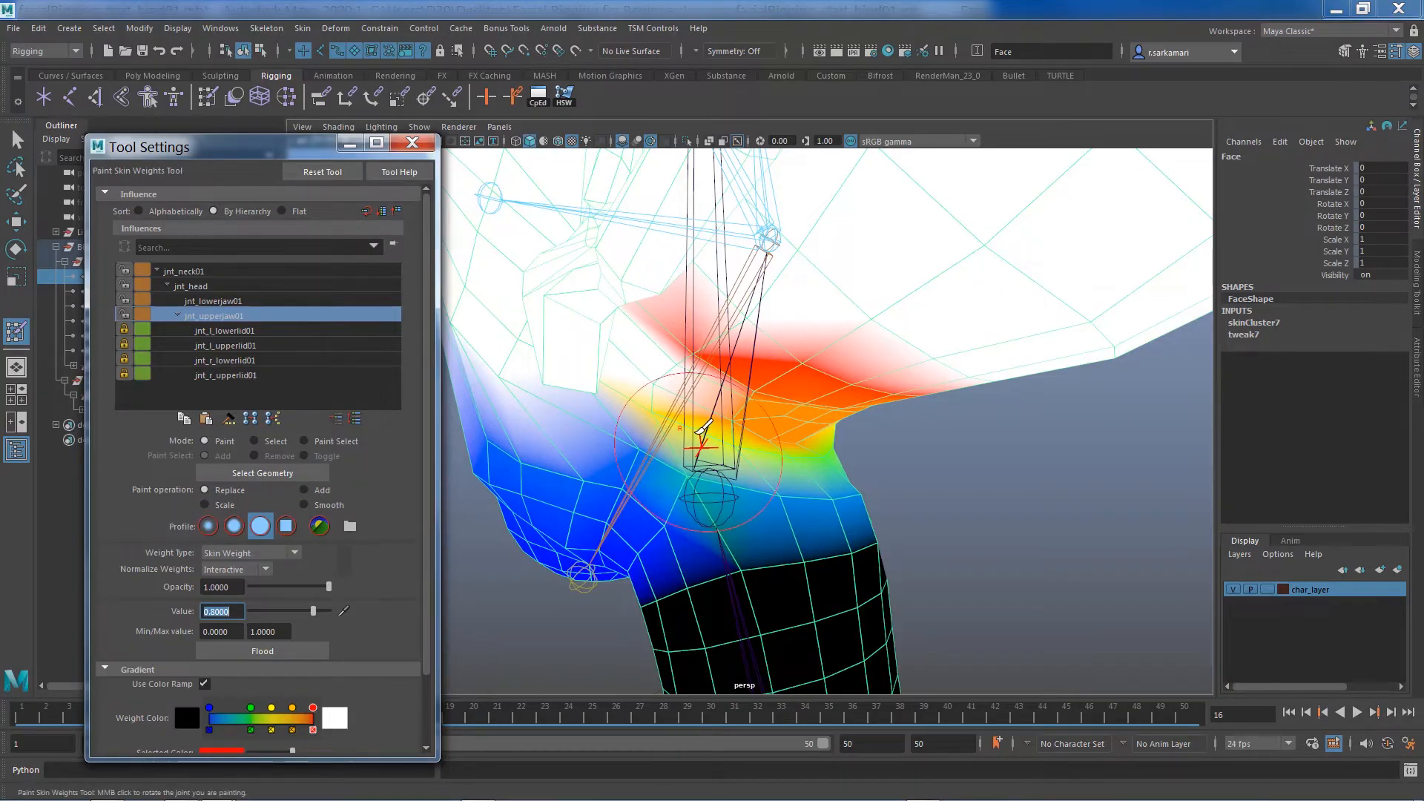
{"action": "mouse_move", "coordinate": [637, 430]}
{"action": "left_mouse_down"}
{"action": "mouse_move", "coordinate": [792, 438]}
{"action": "mouse_move", "coordinate": [934, 540]}
{"action": "left_mouse_up"}
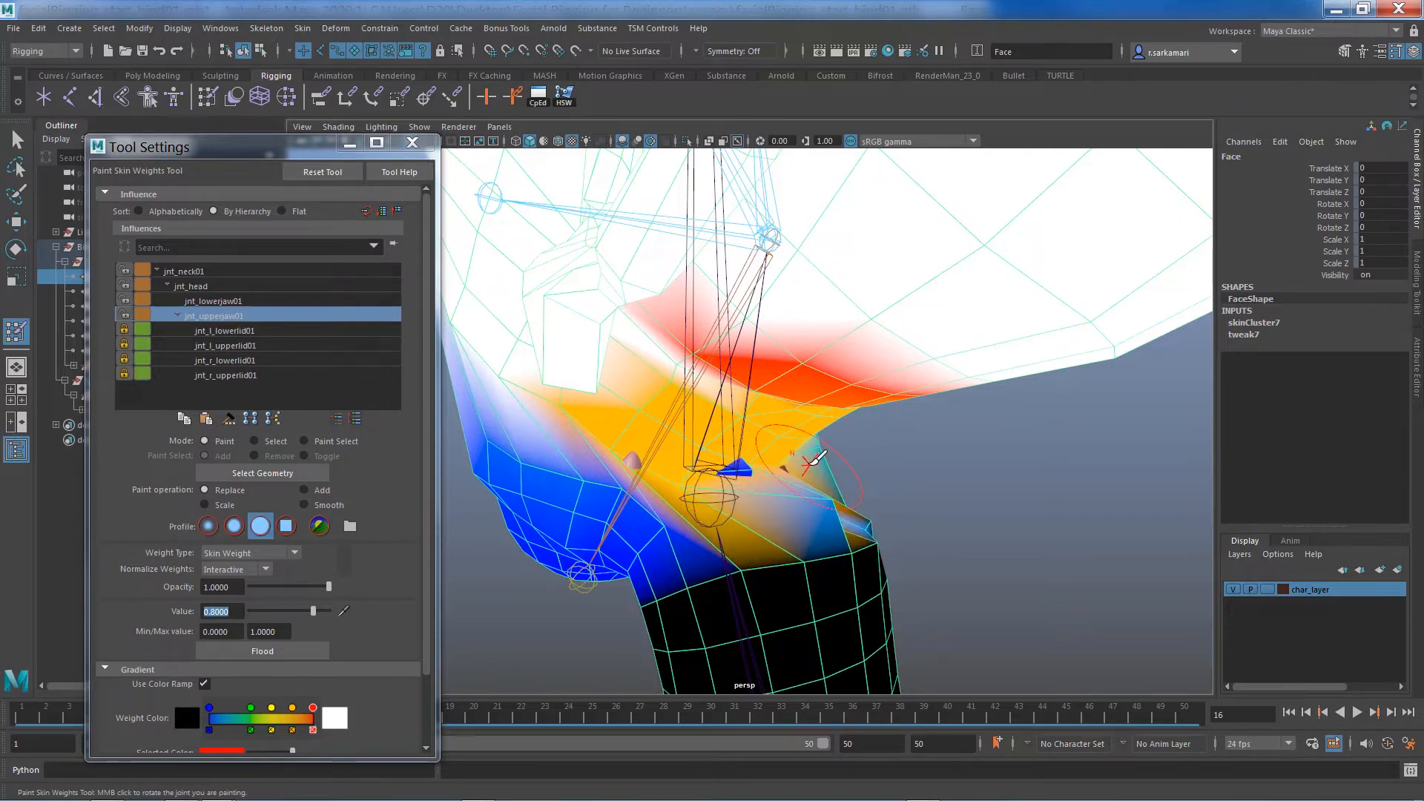
{"action": "left_click_drag", "start_coordinate": [1027, 478], "coordinate": [873, 466], "text": "alt"}
{"action": "key", "text": "ctrl+z"}
{"action": "key", "text": "ctrl+z"}
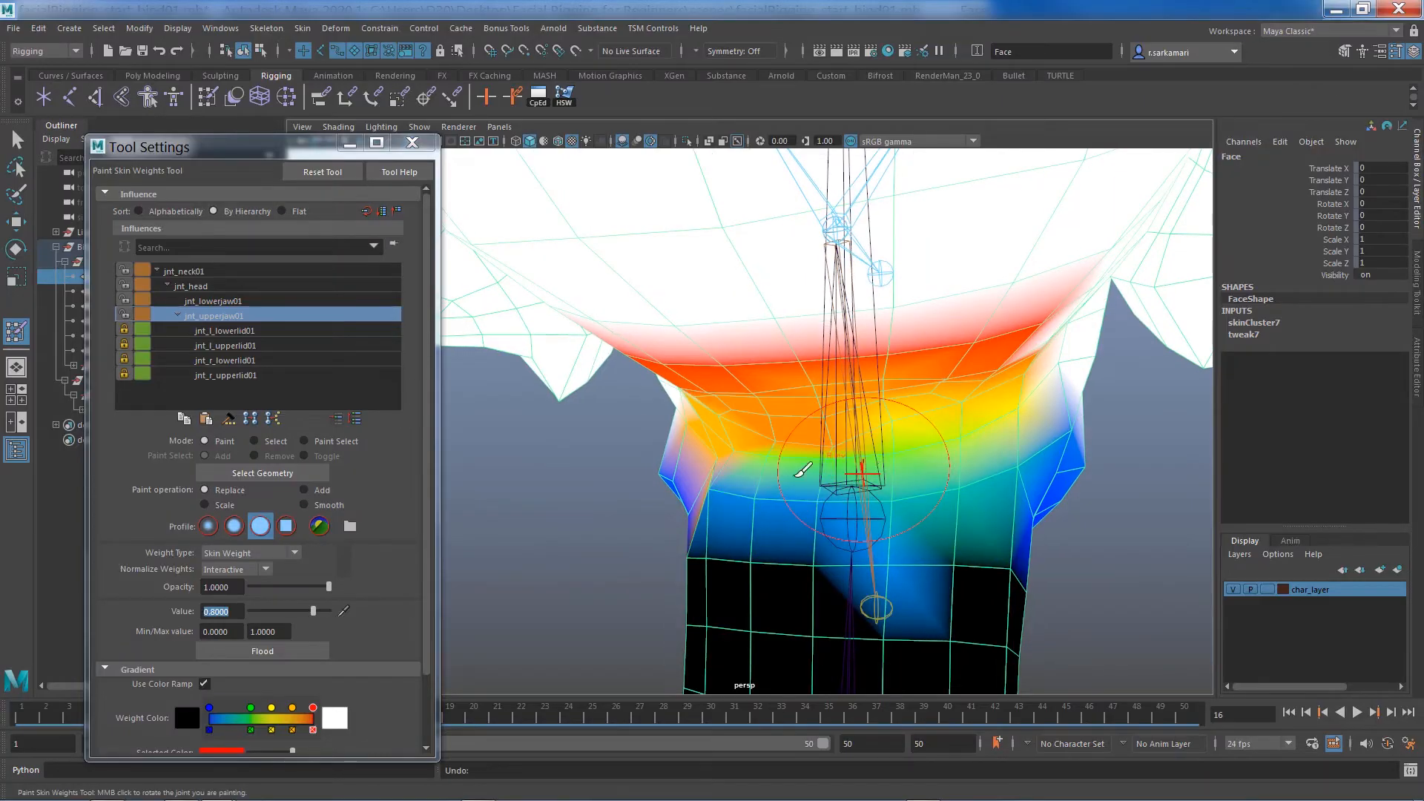
Step: Switch the paint operation to Smooth and blend the jnt_upperjaw01 weights across the back of the upper neck
{"action": "left_click", "coordinate": [303, 505]}
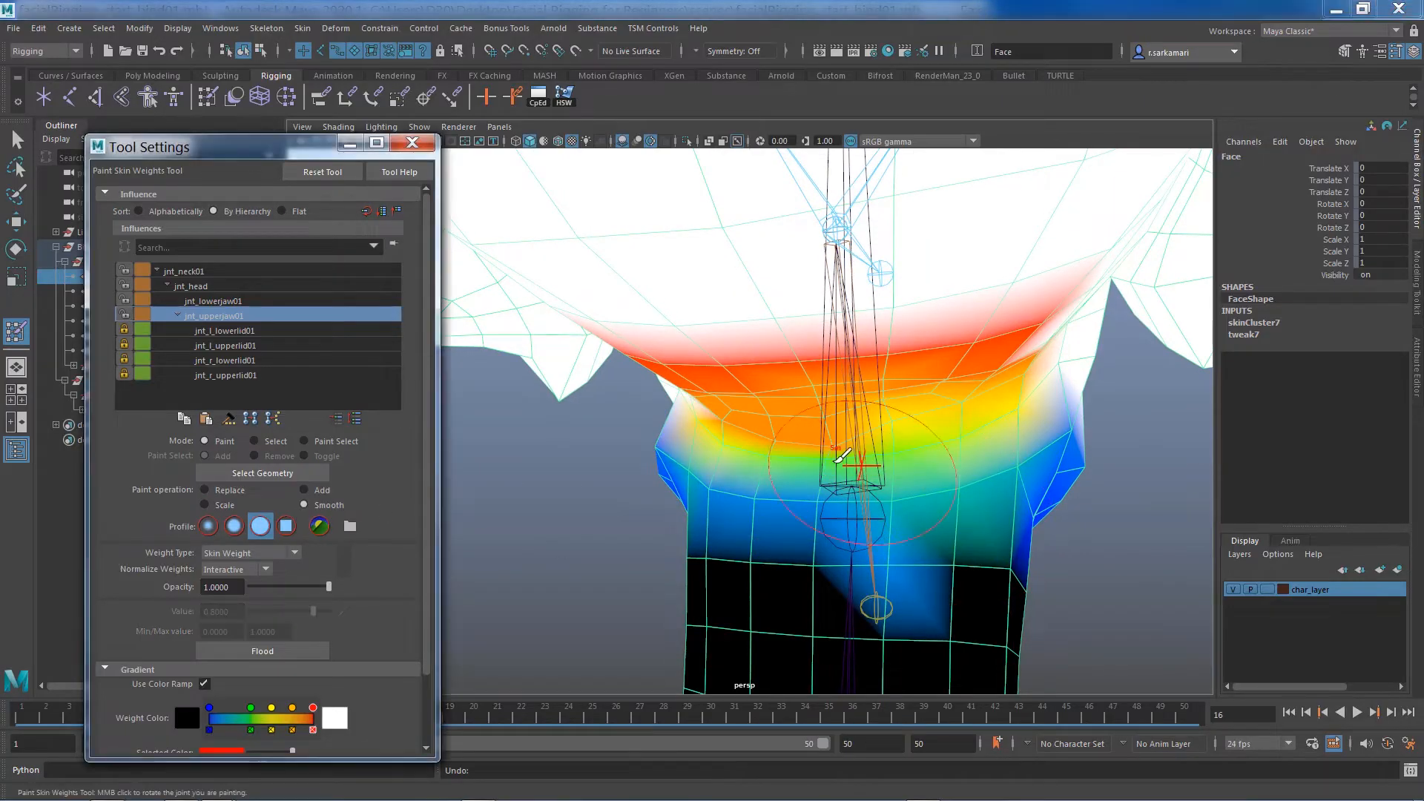
{"action": "left_click_drag", "start_coordinate": [764, 456], "coordinate": [867, 445]}
{"action": "mouse_move", "coordinate": [675, 416]}
{"action": "left_mouse_down"}
{"action": "mouse_move", "coordinate": [816, 419]}
{"action": "mouse_move", "coordinate": [983, 387]}
{"action": "mouse_move", "coordinate": [1042, 403]}
{"action": "mouse_move", "coordinate": [940, 406]}
{"action": "left_mouse_up"}
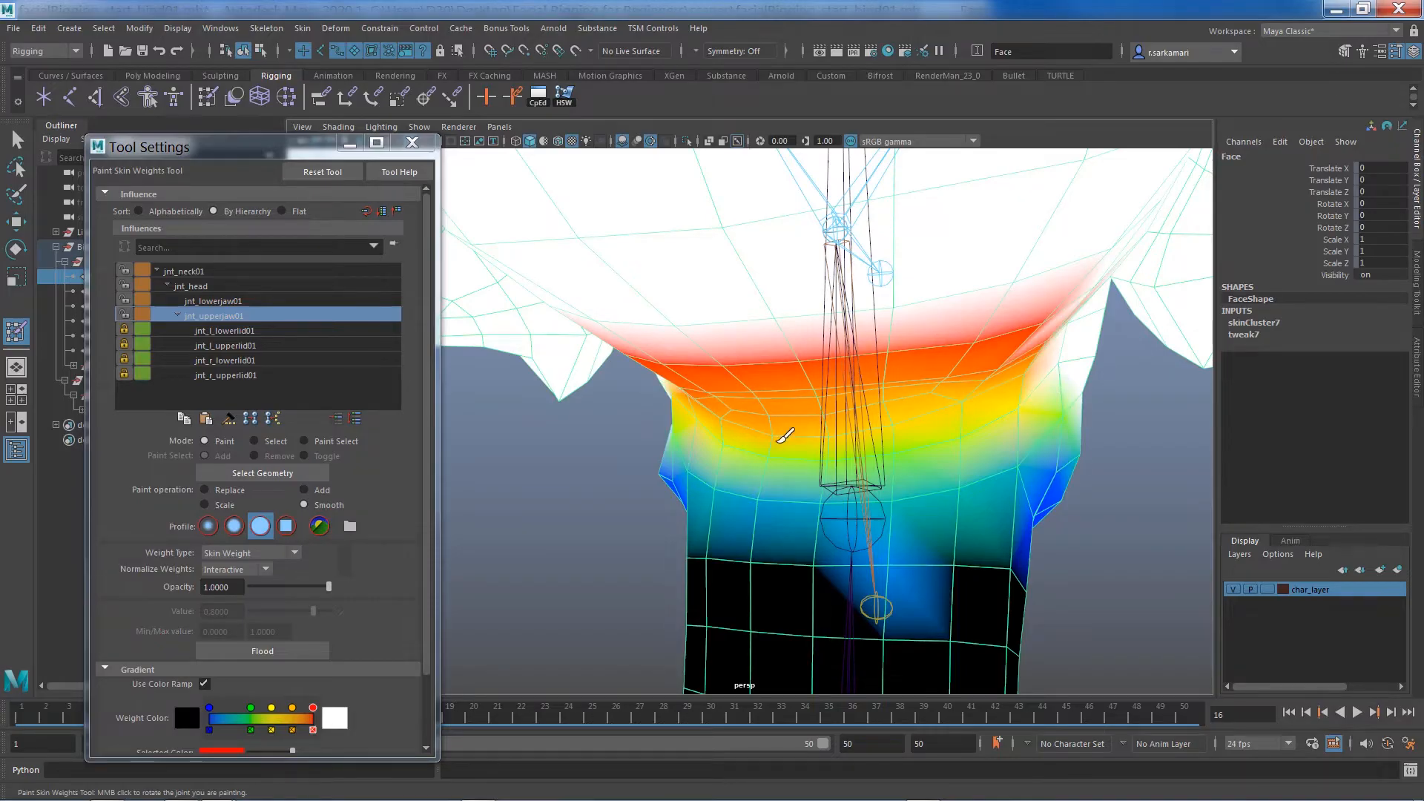
Step: Smooth the jnt_upperjaw01 weights along the side and back of the upper neck, below the skull
{"action": "left_click_drag", "start_coordinate": [763, 422], "coordinate": [653, 512], "text": "alt"}
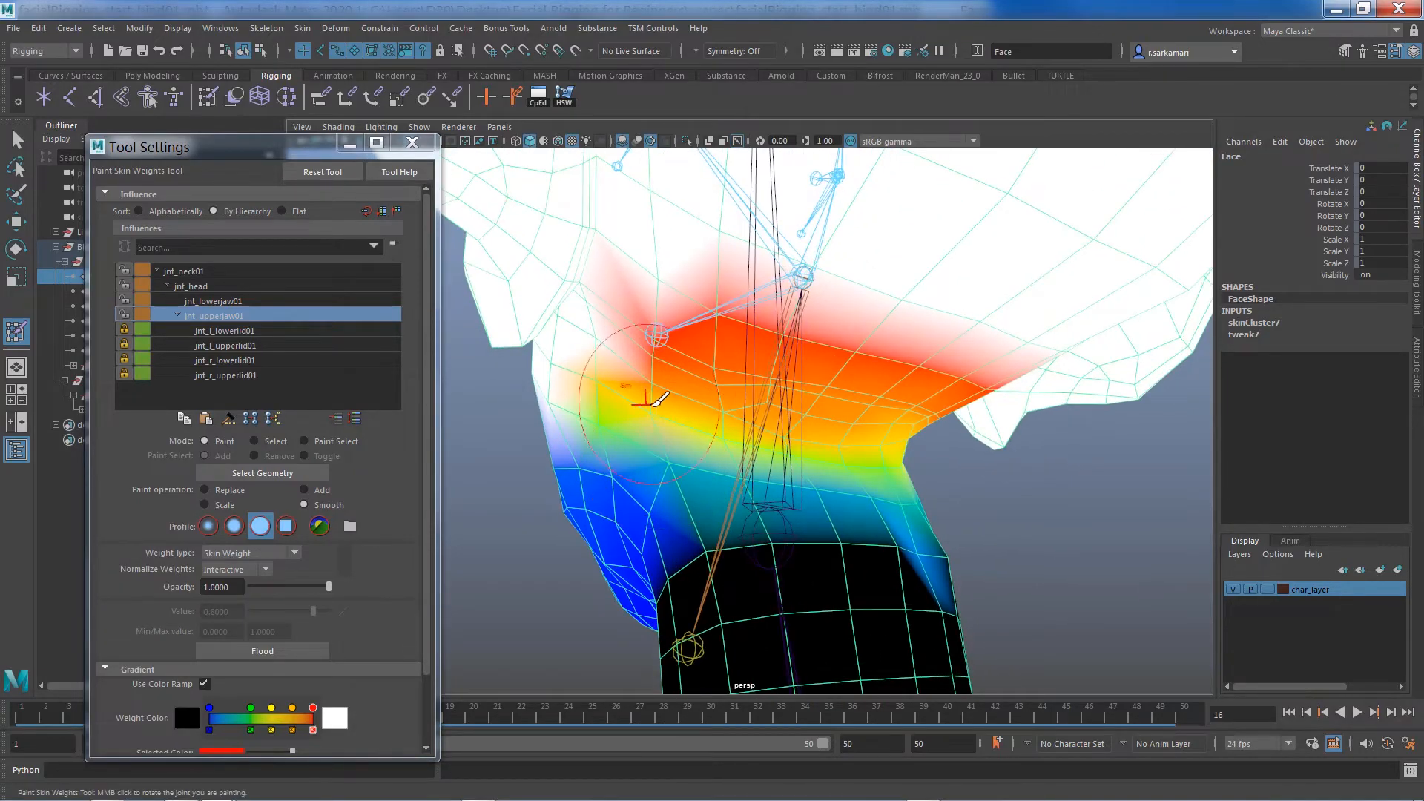
{"action": "left_click_drag", "start_coordinate": [659, 398], "coordinate": [775, 382]}
{"action": "mouse_move", "coordinate": [843, 480]}
{"action": "left_mouse_down"}
{"action": "mouse_move", "coordinate": [874, 534]}
{"action": "mouse_move", "coordinate": [517, 620]}
{"action": "mouse_move", "coordinate": [586, 632]}
{"action": "mouse_move", "coordinate": [820, 492]}
{"action": "left_mouse_up"}
{"action": "left_click_drag", "start_coordinate": [821, 385], "coordinate": [796, 461]}
{"action": "left_click_drag", "start_coordinate": [843, 540], "coordinate": [820, 525]}
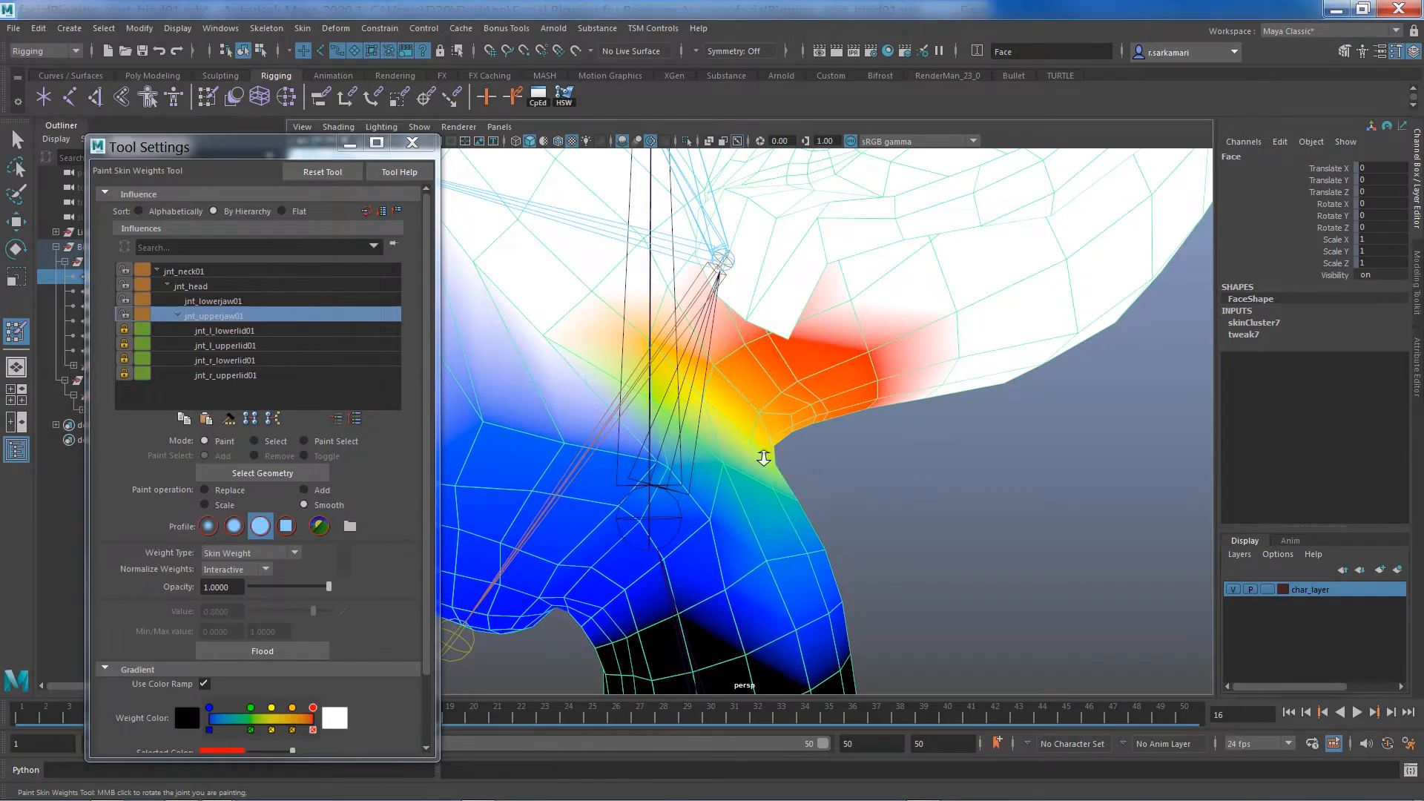
Step: Set the Smooth brush opacity to 0.2 and blend the jnt_upperjaw01 weights across the cheek and rear of the jaw
{"action": "scroll", "coordinate": [763, 458], "scroll_direction": "down", "scroll_amount": 3}
{"action": "left_click_drag", "start_coordinate": [764, 458], "coordinate": [742, 464], "text": "alt"}
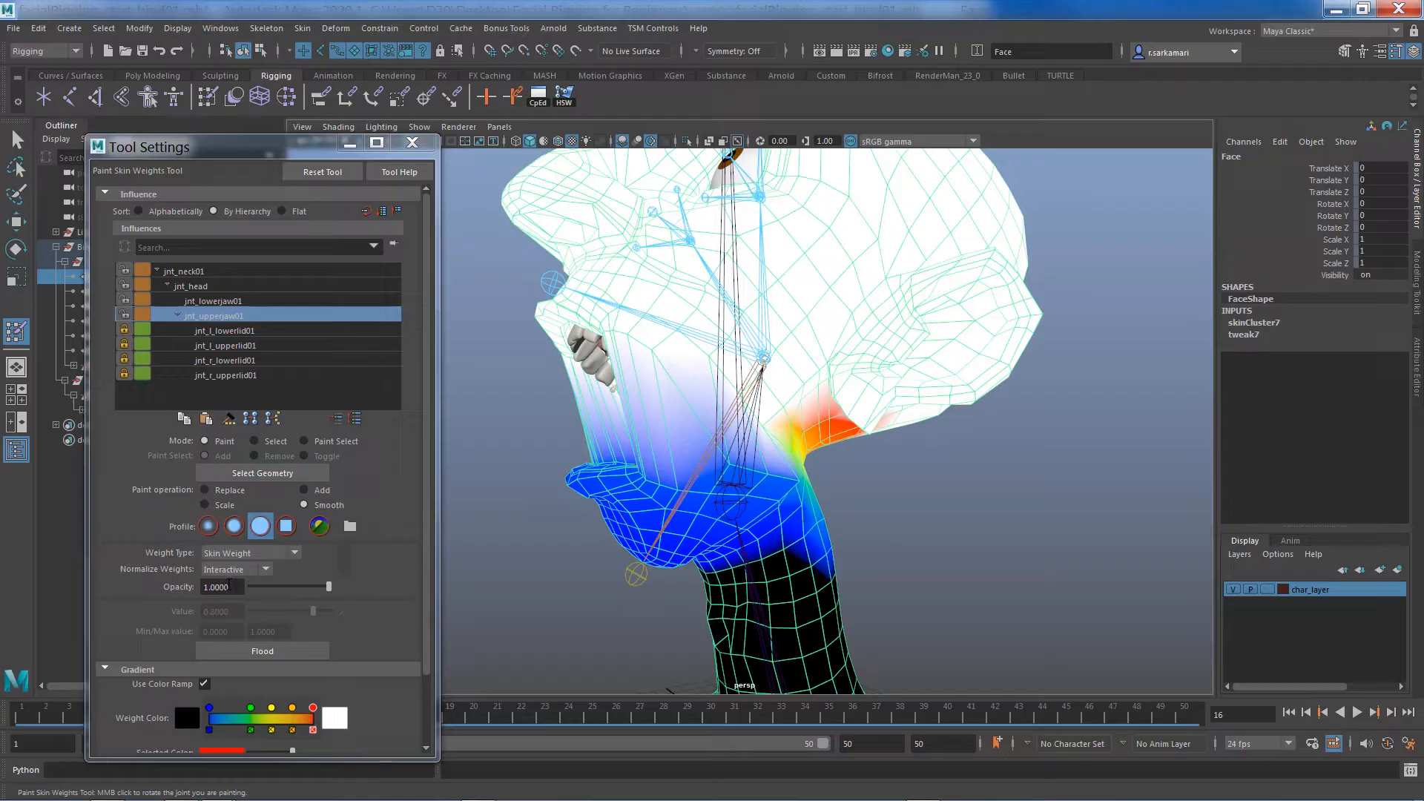
{"action": "double_click", "coordinate": [222, 587]}
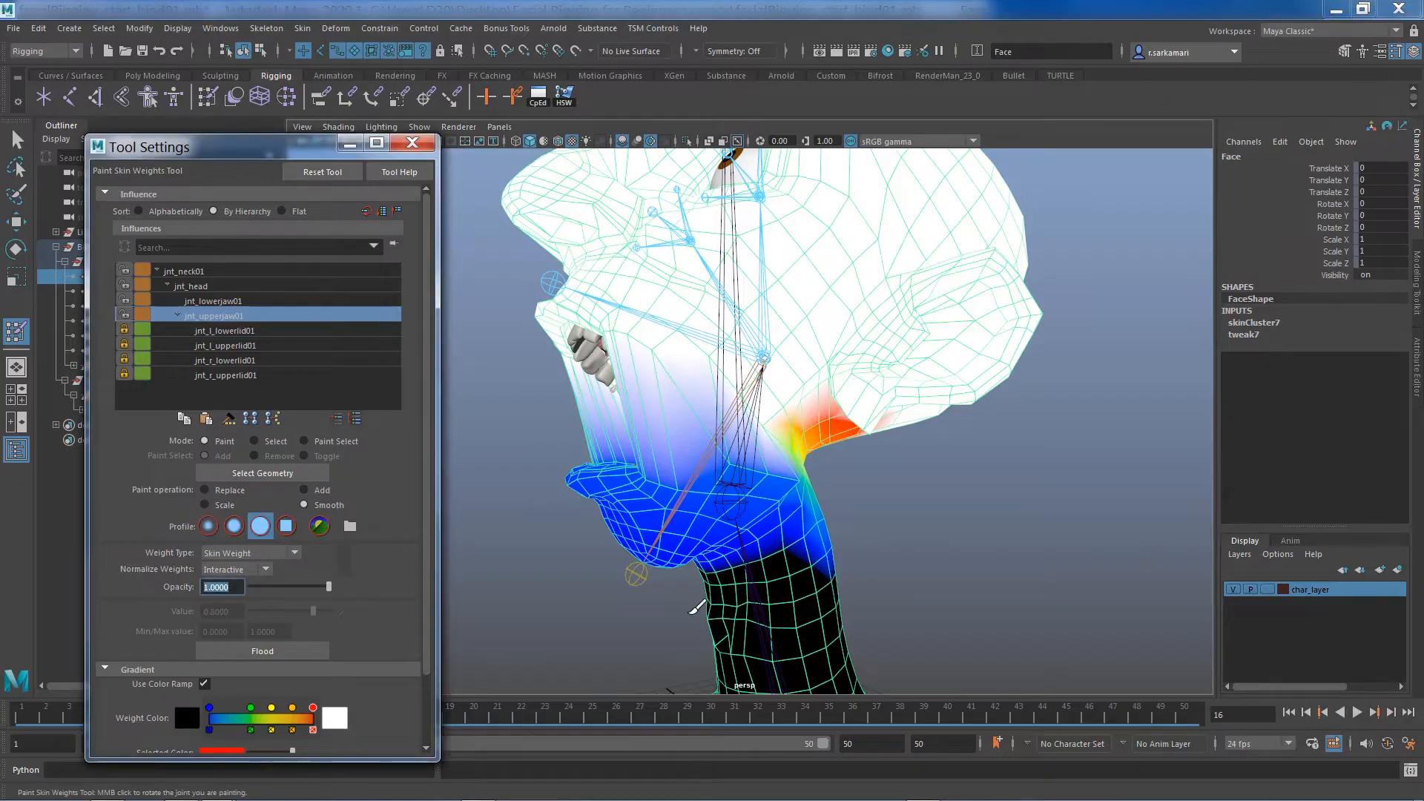
{"action": "left_click_drag", "start_coordinate": [517, 568], "coordinate": [636, 590], "text": "alt"}
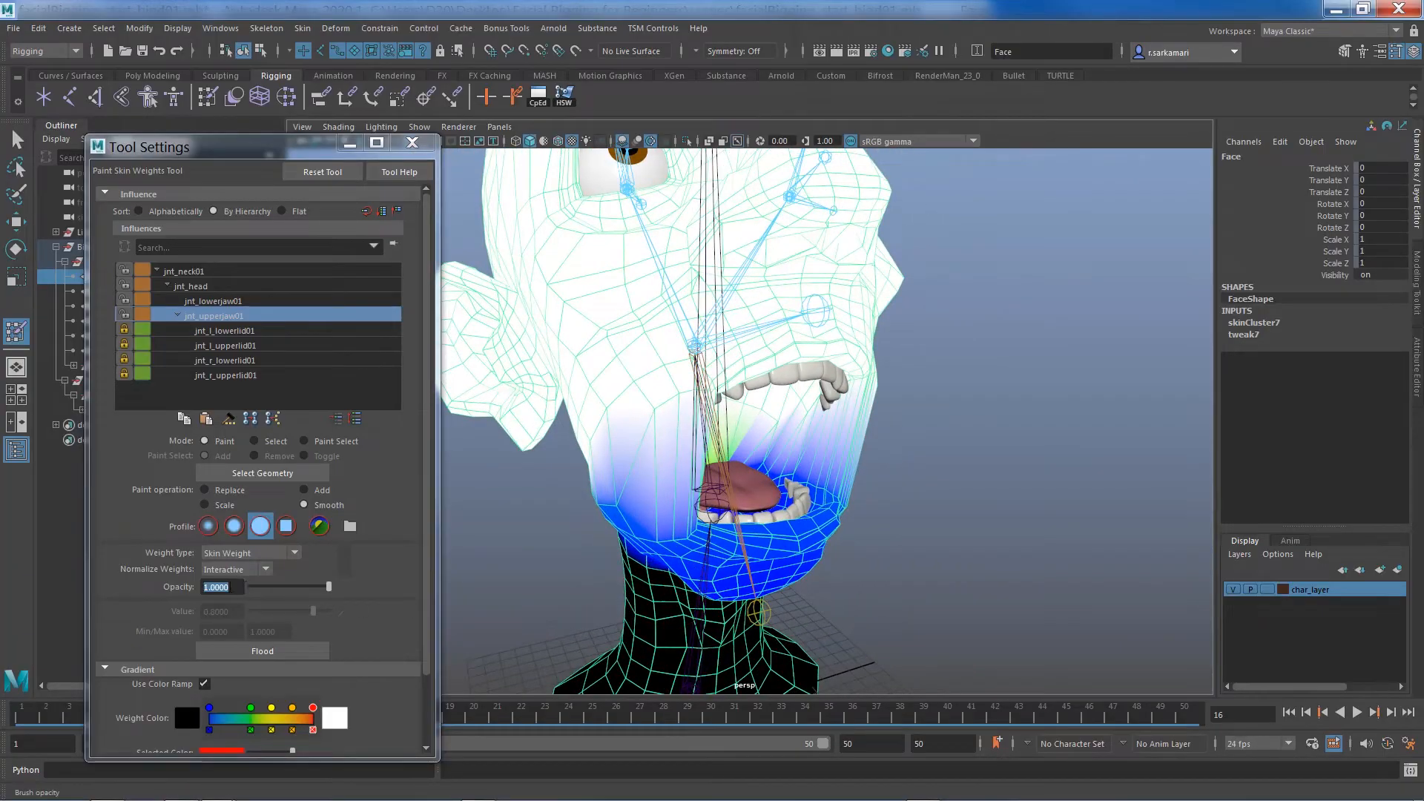
{"action": "type", "text": "0.2"}
{"action": "key", "text": "Return"}
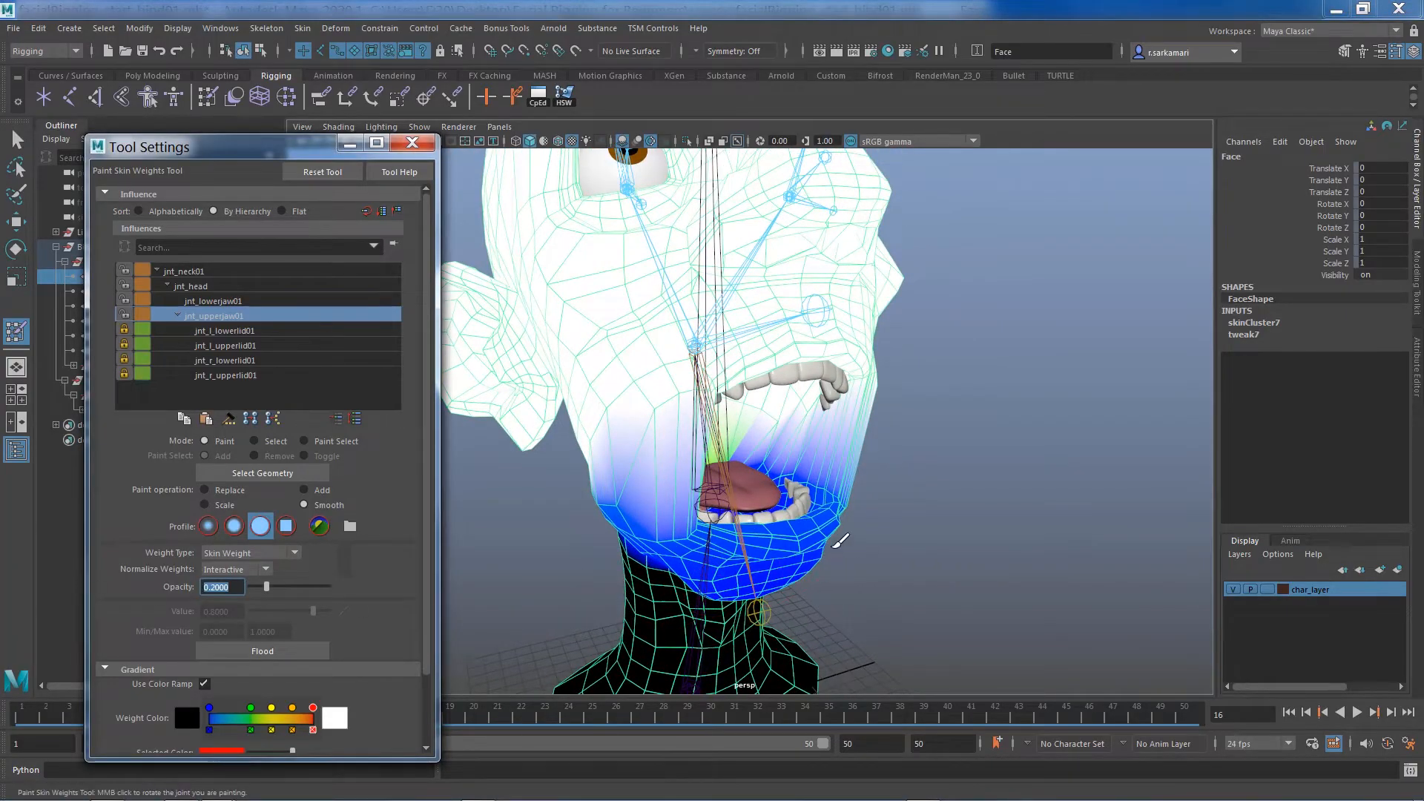
{"action": "mouse_move", "coordinate": [809, 484]}
{"action": "left_mouse_down"}
{"action": "mouse_move", "coordinate": [788, 480]}
{"action": "mouse_move", "coordinate": [864, 521]}
{"action": "mouse_move", "coordinate": [647, 473]}
{"action": "mouse_move", "coordinate": [704, 501]}
{"action": "mouse_move", "coordinate": [657, 497]}
{"action": "left_mouse_up"}
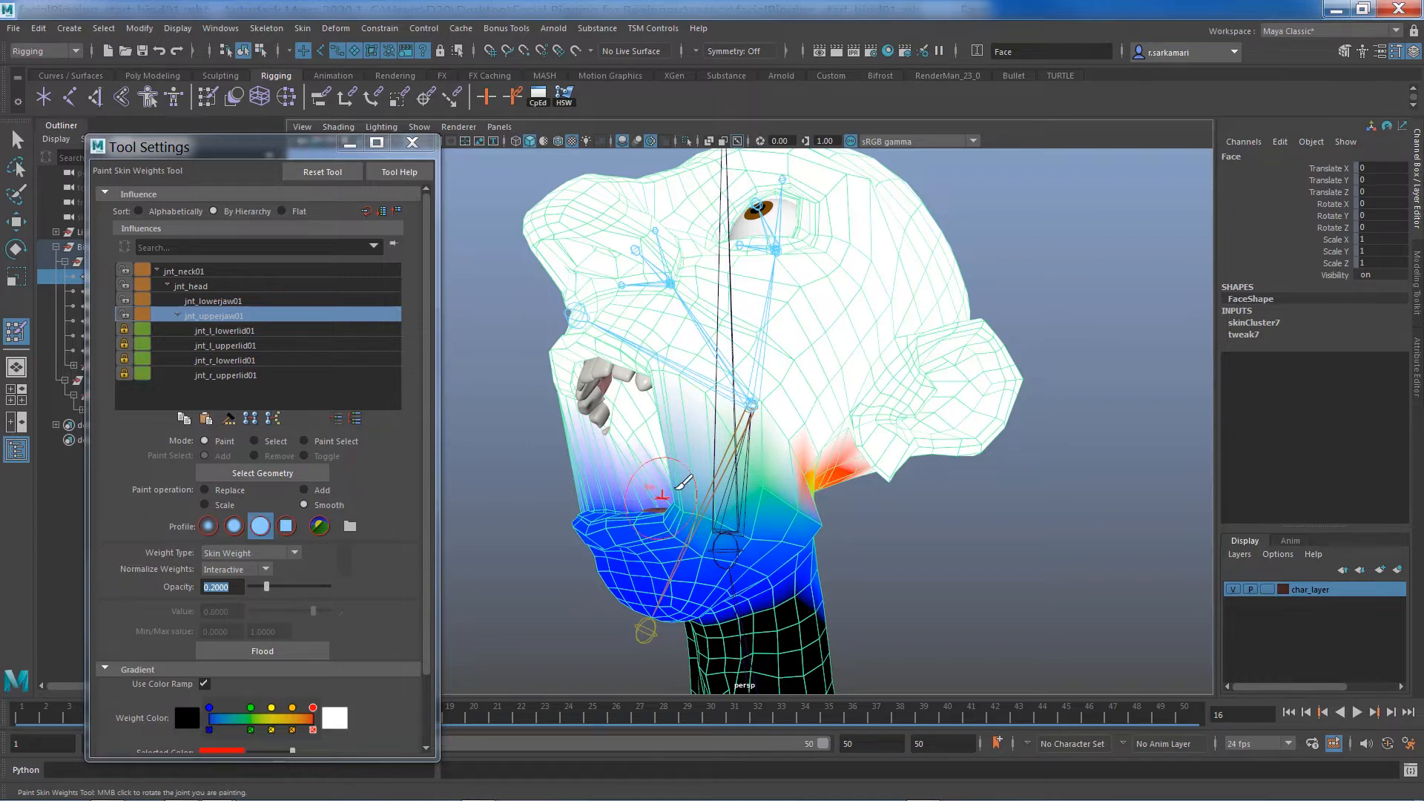
{"action": "left_click_drag", "start_coordinate": [651, 456], "coordinate": [669, 476], "text": "alt"}
{"action": "right_click_drag", "start_coordinate": [634, 437], "coordinate": [713, 477], "text": "alt"}
{"action": "middle_click_drag", "start_coordinate": [713, 476], "coordinate": [719, 490], "text": "alt"}
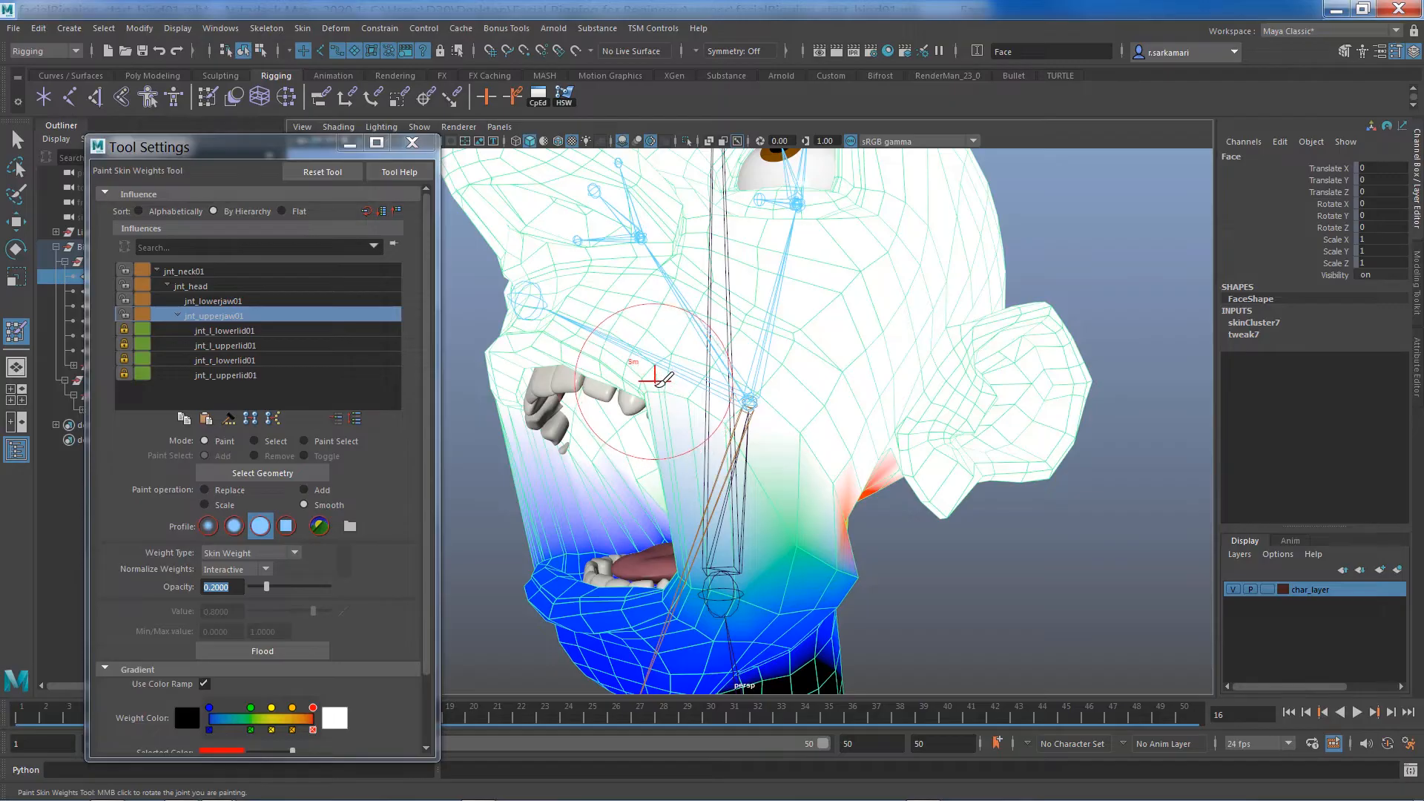
Step: Smooth the jnt_upperjaw01 skin weights on both cheeks and around the jaw at 0.2 opacity, finishing the weight painting
{"action": "left_click_drag", "start_coordinate": [664, 389], "coordinate": [681, 420]}
{"action": "key", "text": "ctrl+z"}
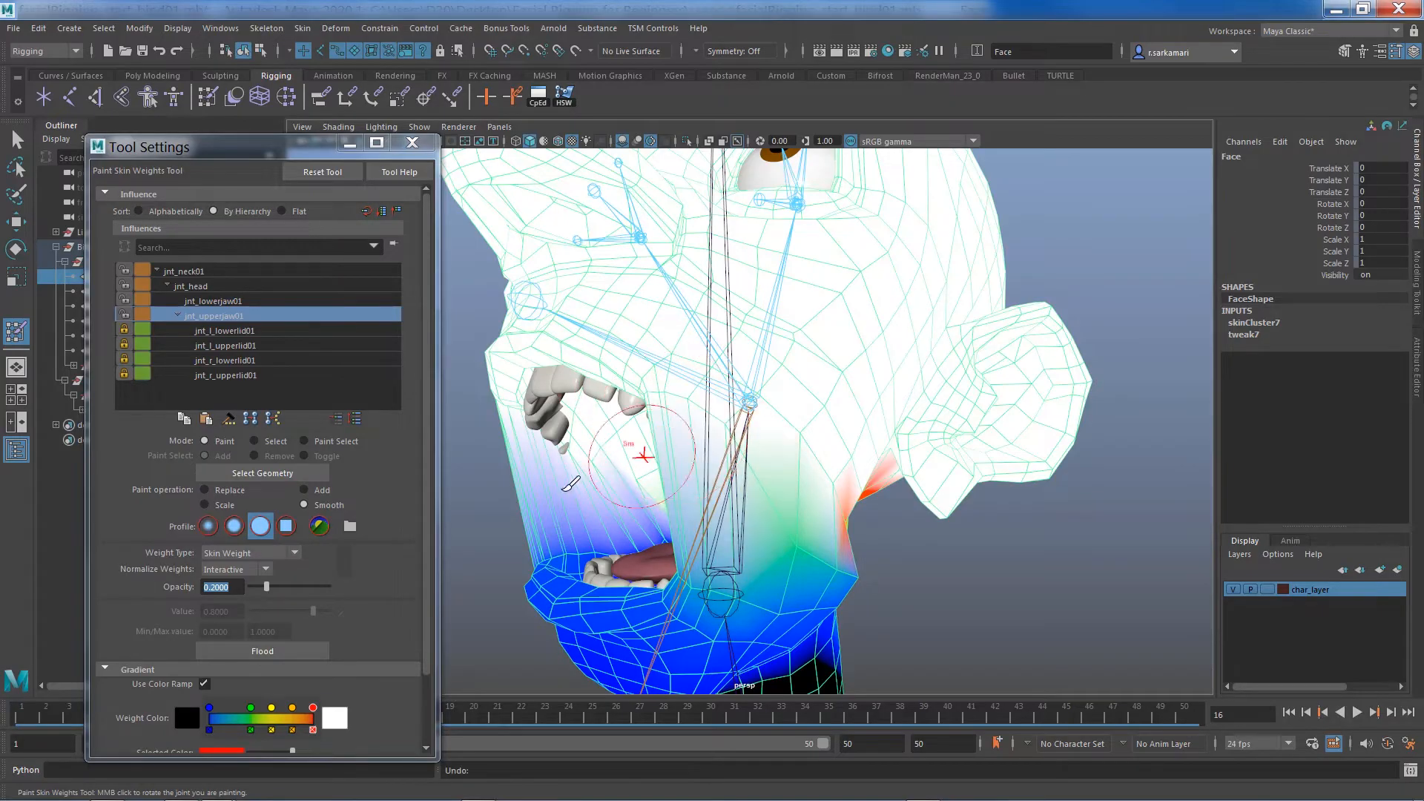
{"action": "left_click_drag", "start_coordinate": [534, 492], "coordinate": [796, 474], "text": "alt"}
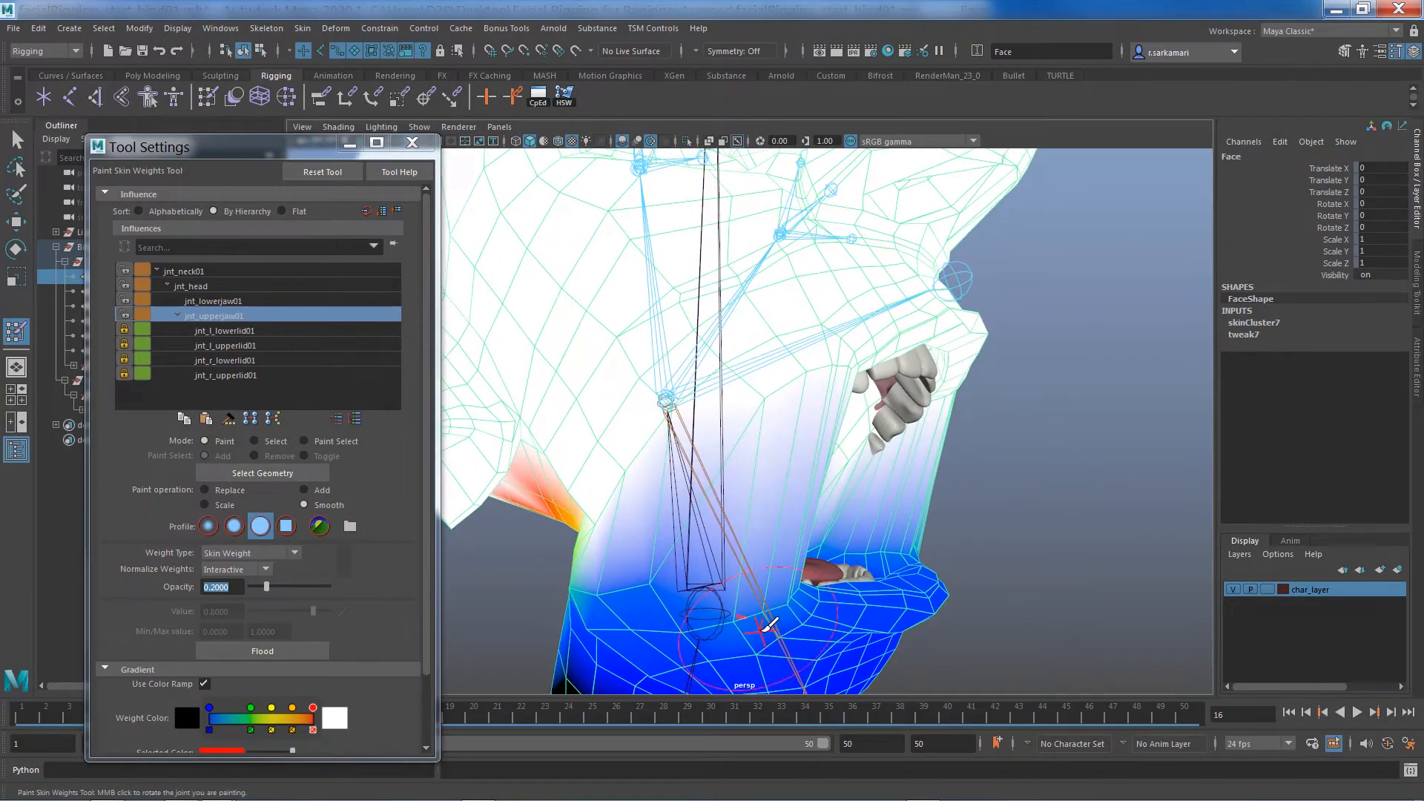
{"action": "left_click_drag", "start_coordinate": [768, 623], "coordinate": [526, 574], "text": "alt"}
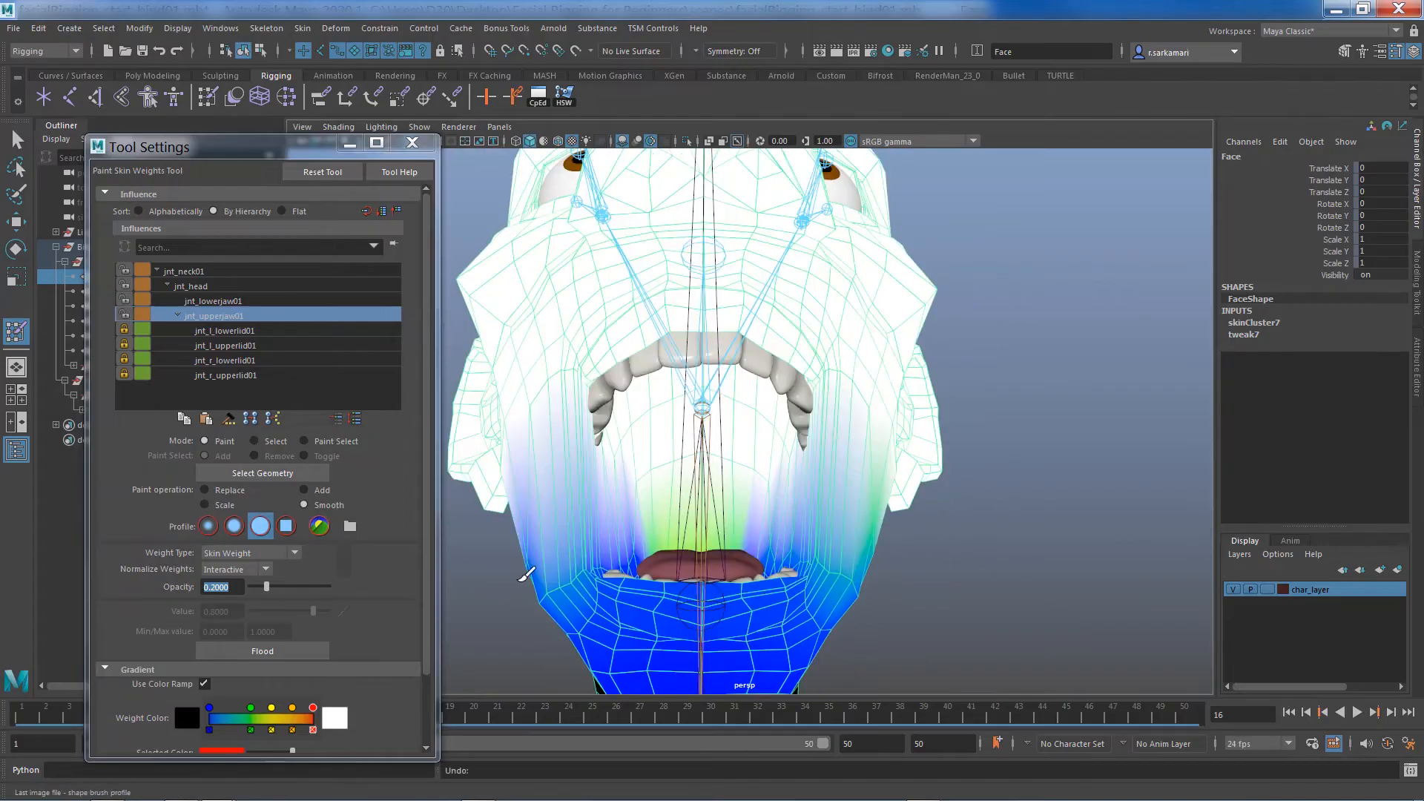
{"action": "left_click_drag", "start_coordinate": [968, 603], "coordinate": [833, 613], "text": "alt"}
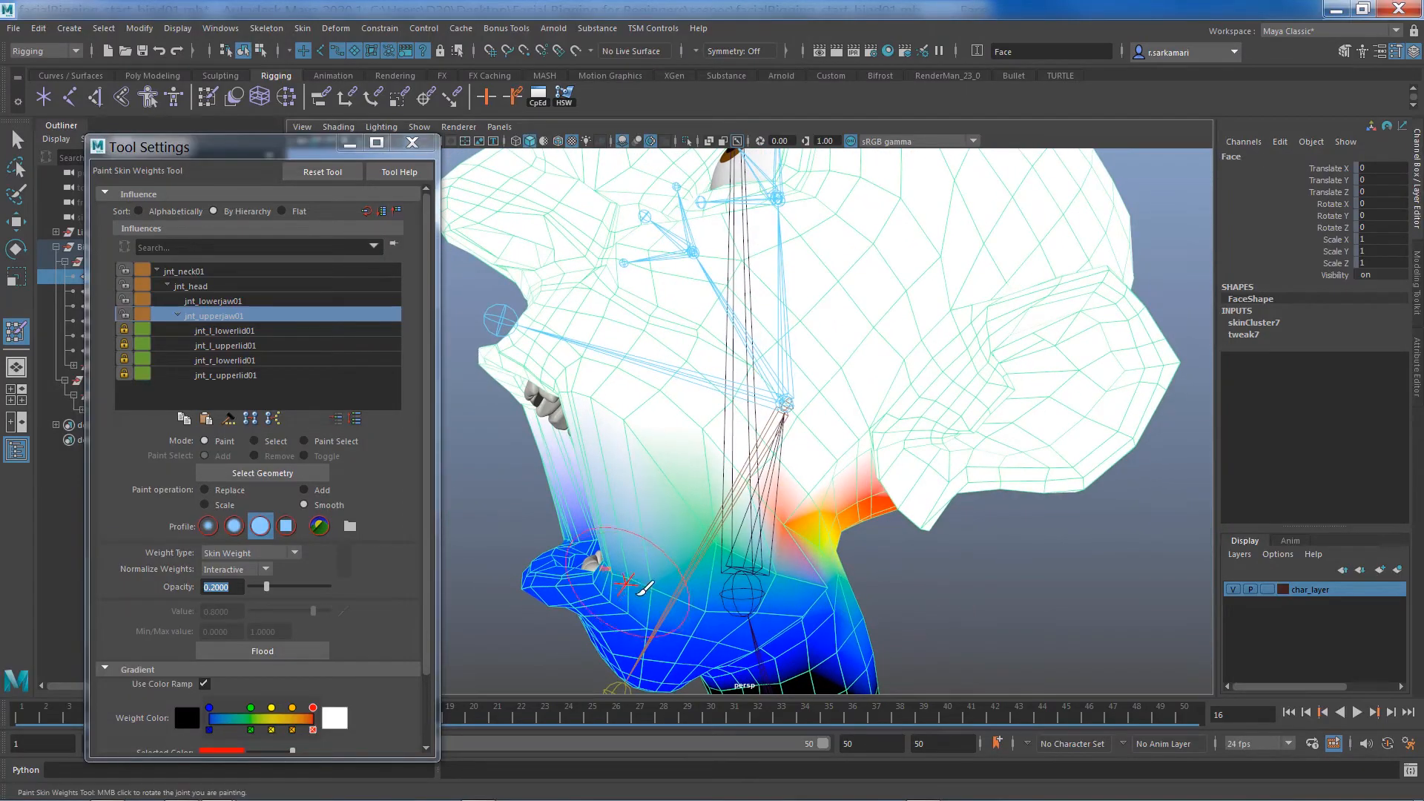
{"action": "mouse_move", "coordinate": [610, 612]}
{"action": "left_mouse_down", "text": "alt"}
{"action": "mouse_move", "coordinate": [723, 582]}
{"action": "mouse_move", "coordinate": [714, 547]}
{"action": "mouse_move", "coordinate": [653, 512]}
{"action": "mouse_move", "coordinate": [778, 499]}
{"action": "left_mouse_up", "text": "alt"}
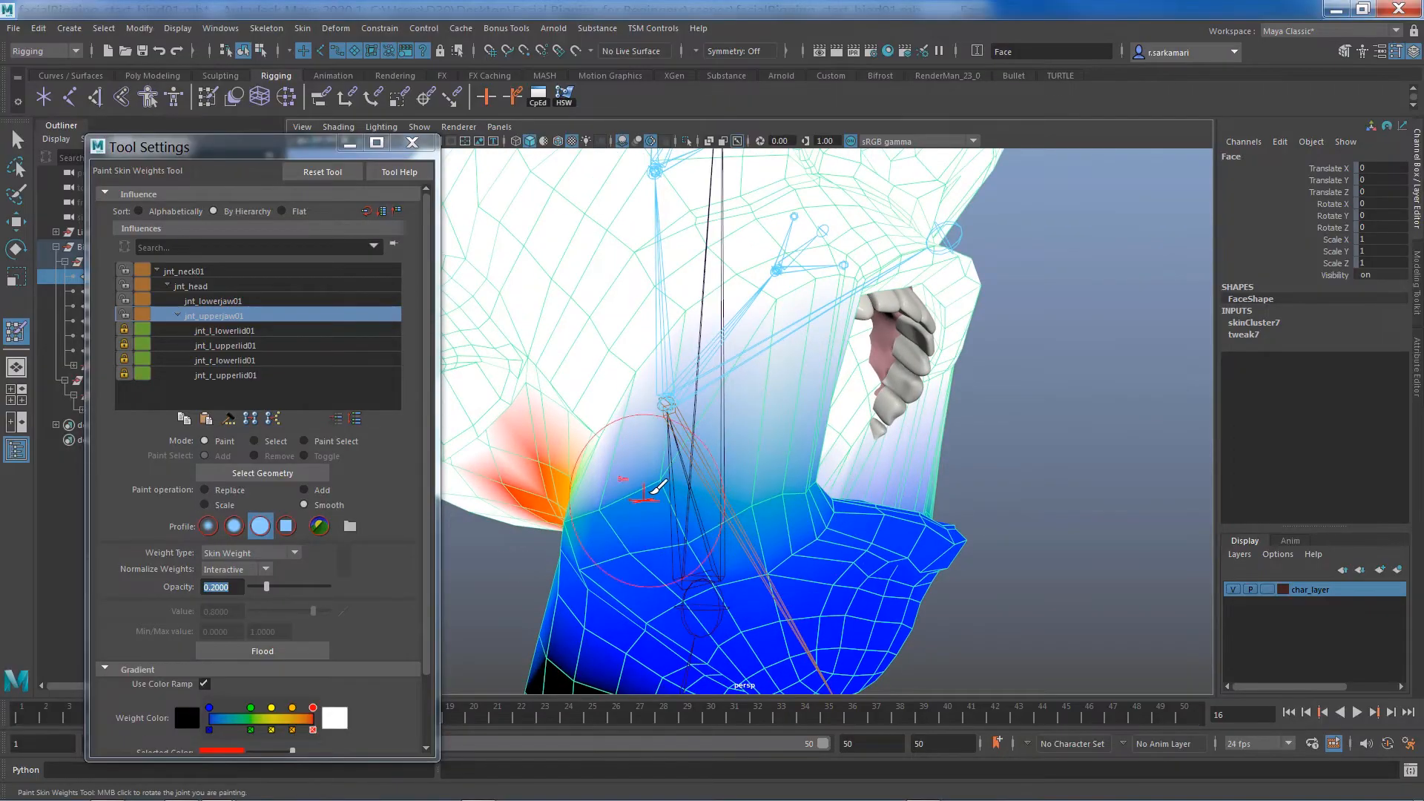
{"action": "mouse_move", "coordinate": [657, 490]}
{"action": "left_mouse_down", "text": "alt"}
{"action": "mouse_move", "coordinate": [801, 545]}
{"action": "mouse_move", "coordinate": [668, 557]}
{"action": "mouse_move", "coordinate": [587, 544]}
{"action": "mouse_move", "coordinate": [634, 555]}
{"action": "left_mouse_up", "text": "alt"}
{"action": "mouse_move", "coordinate": [750, 540]}
{"action": "left_mouse_down"}
{"action": "mouse_move", "coordinate": [764, 528]}
{"action": "mouse_move", "coordinate": [733, 503]}
{"action": "mouse_move", "coordinate": [723, 512]}
{"action": "left_mouse_up"}
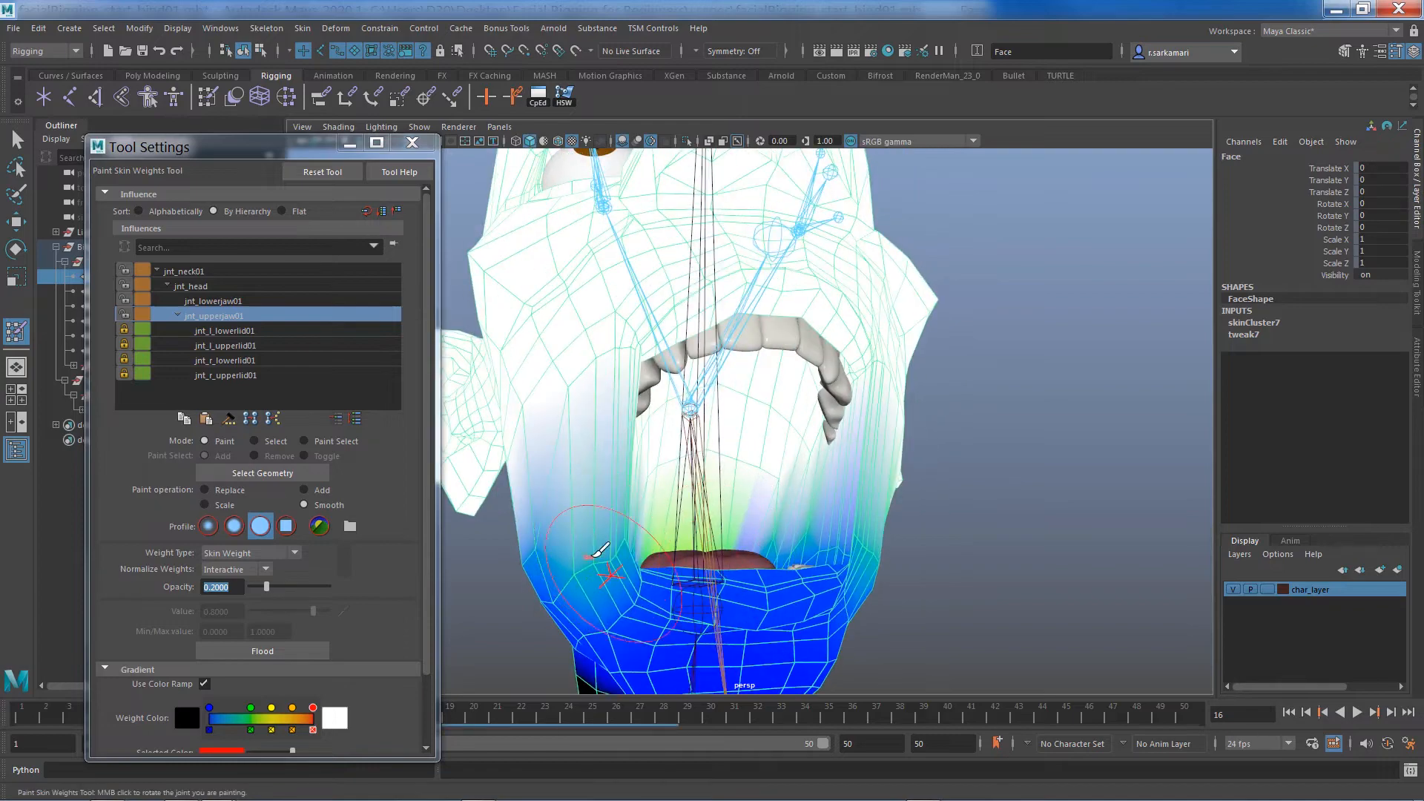
{"action": "mouse_move", "coordinate": [779, 566]}
{"action": "left_mouse_down", "text": "alt"}
{"action": "mouse_move", "coordinate": [645, 571]}
{"action": "mouse_move", "coordinate": [694, 547]}
{"action": "mouse_move", "coordinate": [681, 568]}
{"action": "left_mouse_up", "text": "alt"}
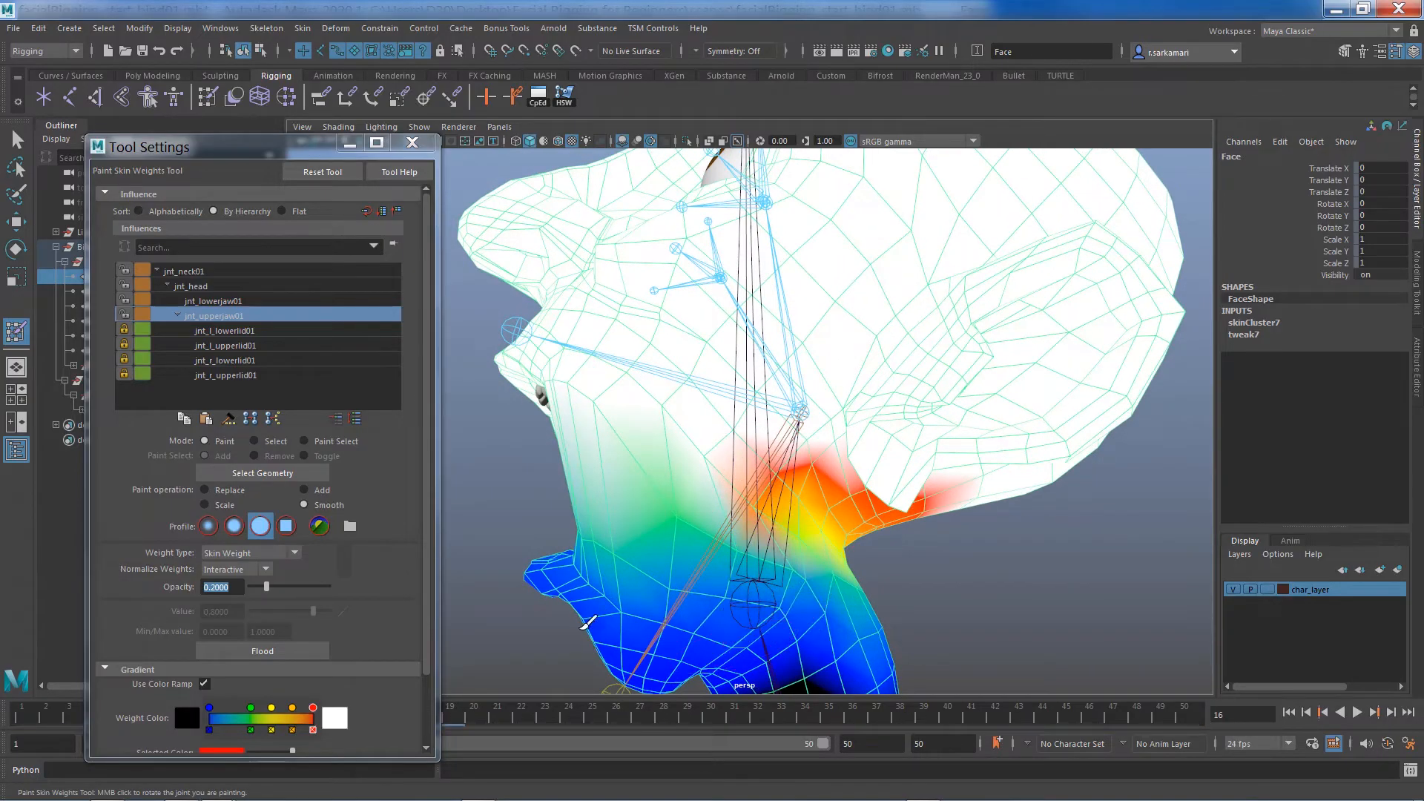
{"action": "left_click", "coordinate": [410, 146]}
{"action": "key", "text": "q"}
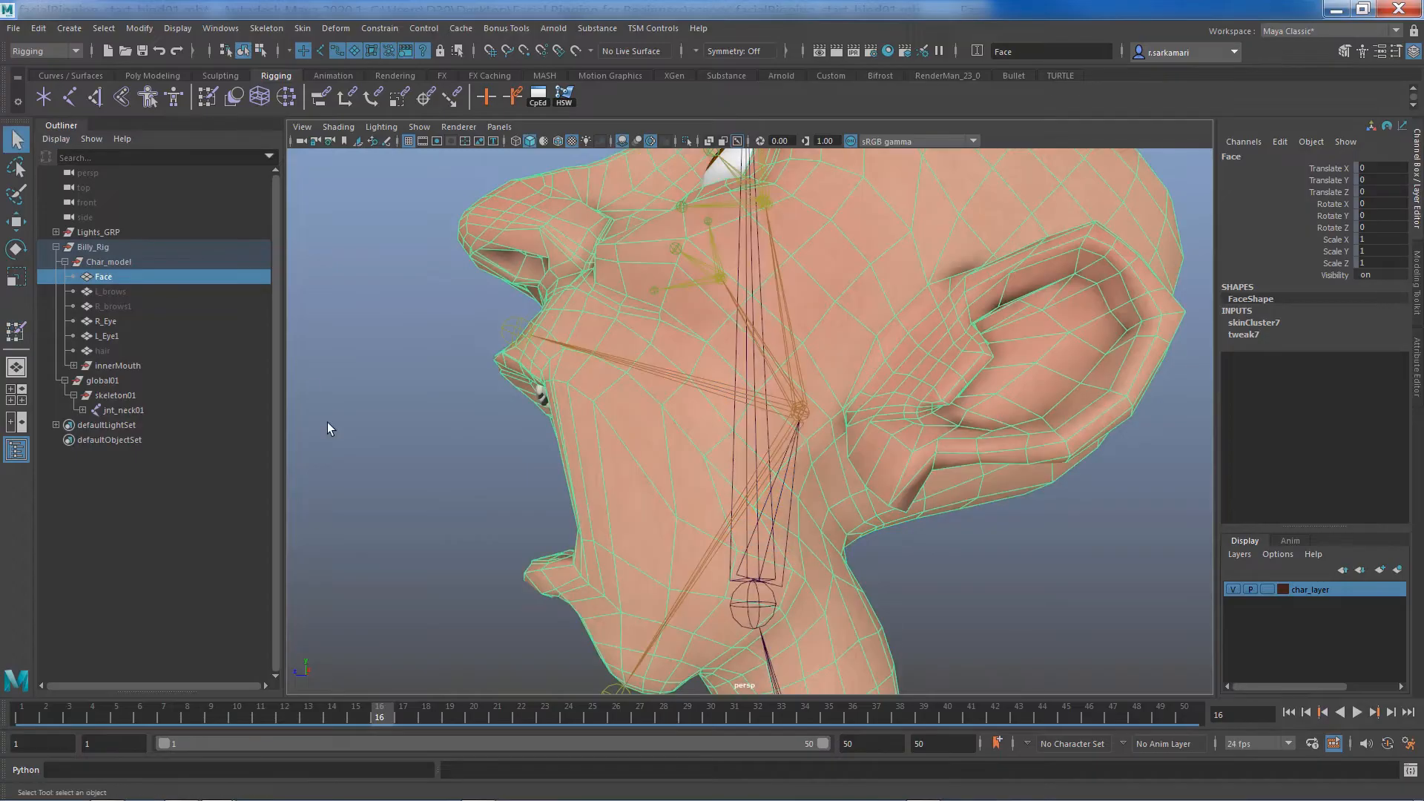
Step: Turn on smooth mesh preview for the face and scrub the jaw animation between frames 16 and 1 to examine the mouth deformation
{"action": "mouse_move", "coordinate": [416, 470]}
{"action": "left_mouse_down", "text": "alt"}
{"action": "mouse_move", "coordinate": [483, 480]}
{"action": "mouse_move", "coordinate": [474, 408]}
{"action": "mouse_move", "coordinate": [571, 515]}
{"action": "mouse_move", "coordinate": [558, 512]}
{"action": "left_mouse_up", "text": "alt"}
{"action": "key", "text": "3"}
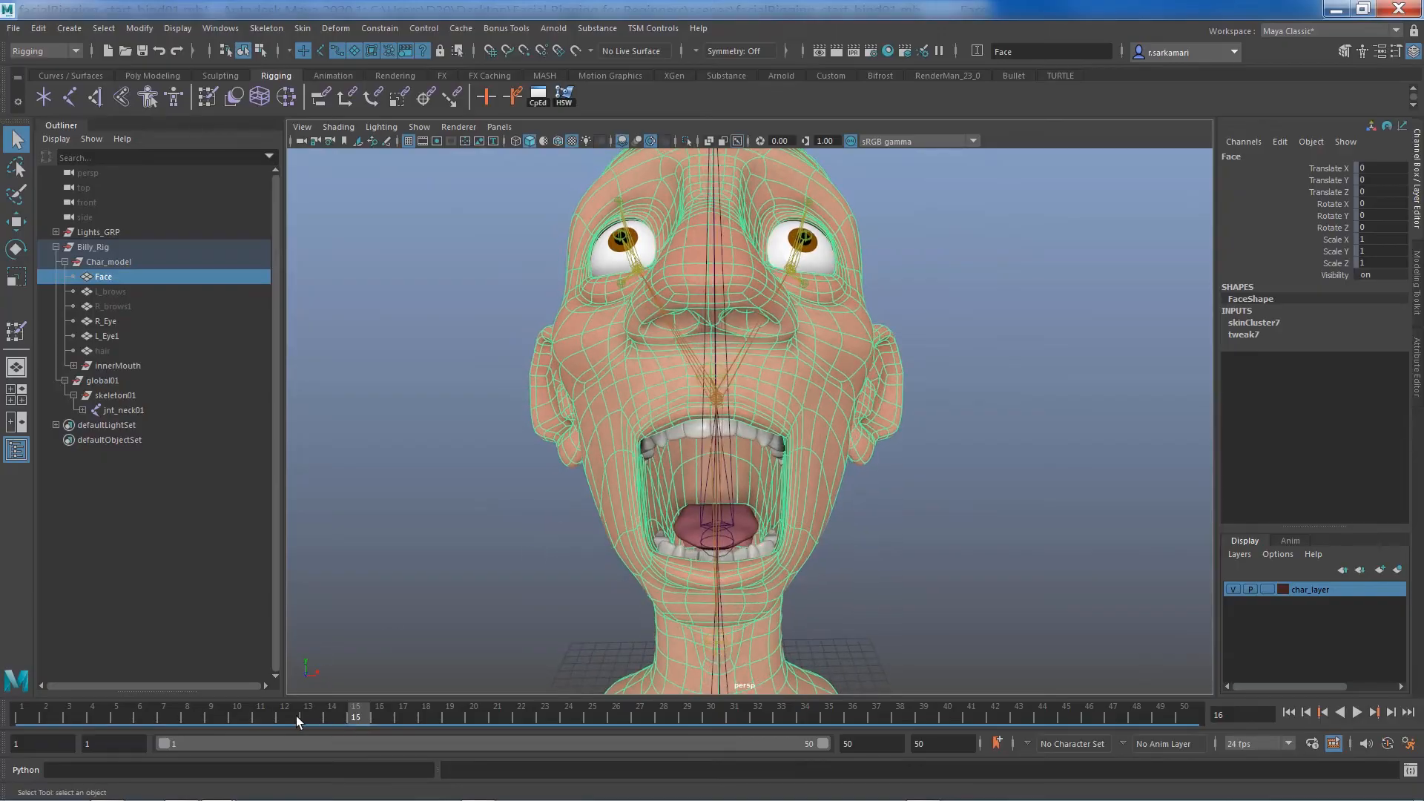
{"action": "key", "text": "alt+v"}
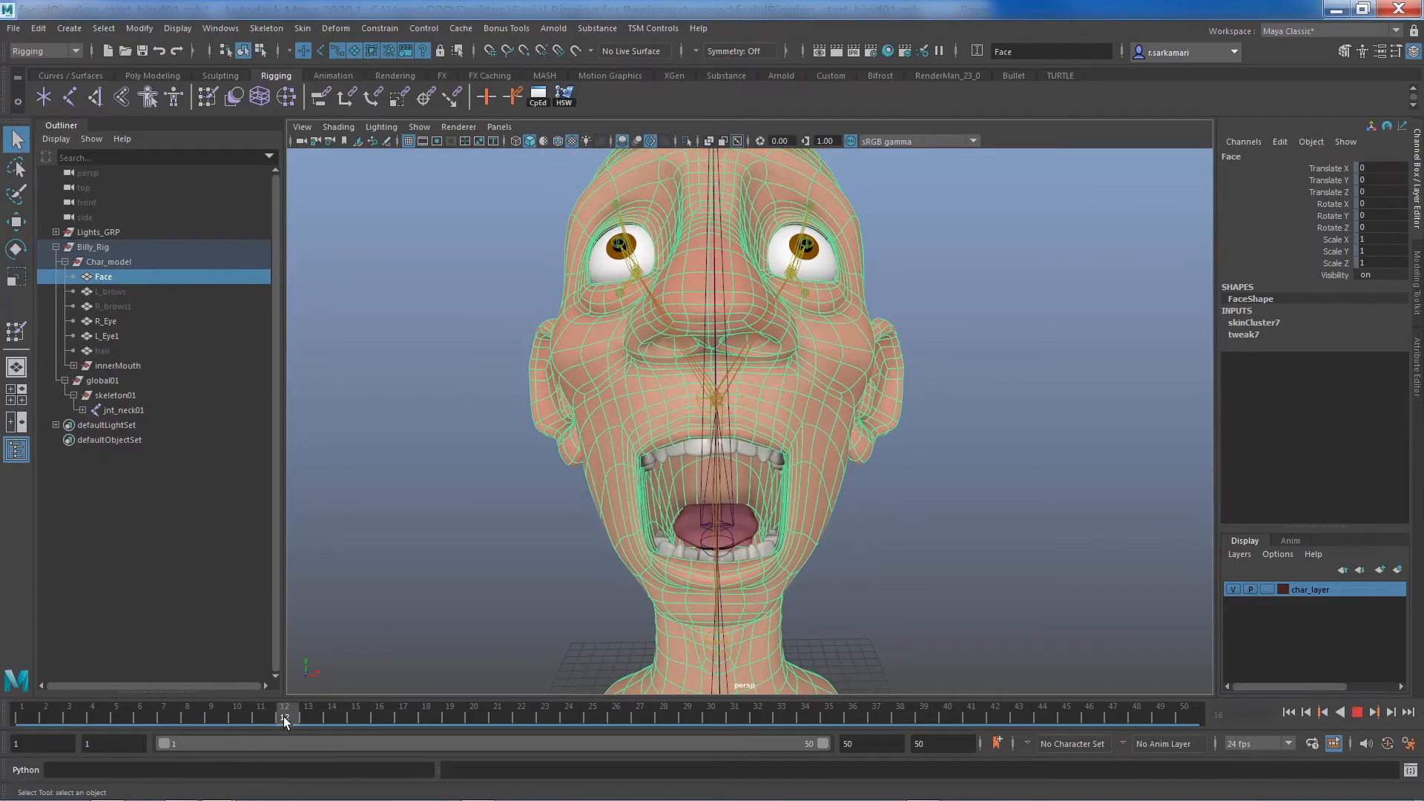
{"action": "left_click_drag", "start_coordinate": [284, 720], "coordinate": [376, 726]}
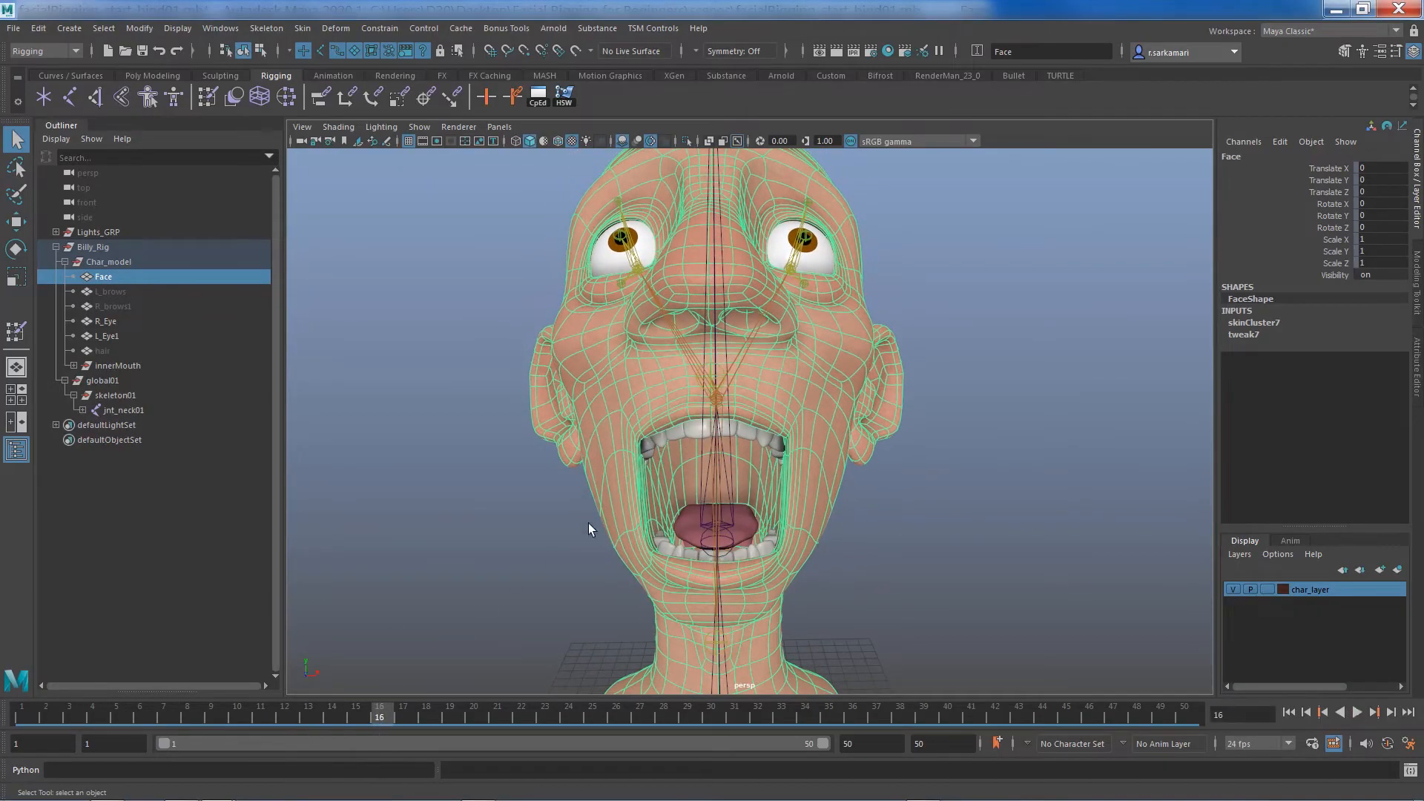
{"action": "right_click_drag", "start_coordinate": [588, 525], "coordinate": [439, 503], "text": "alt"}
{"action": "left_click_drag", "start_coordinate": [439, 503], "coordinate": [571, 496], "text": "alt"}
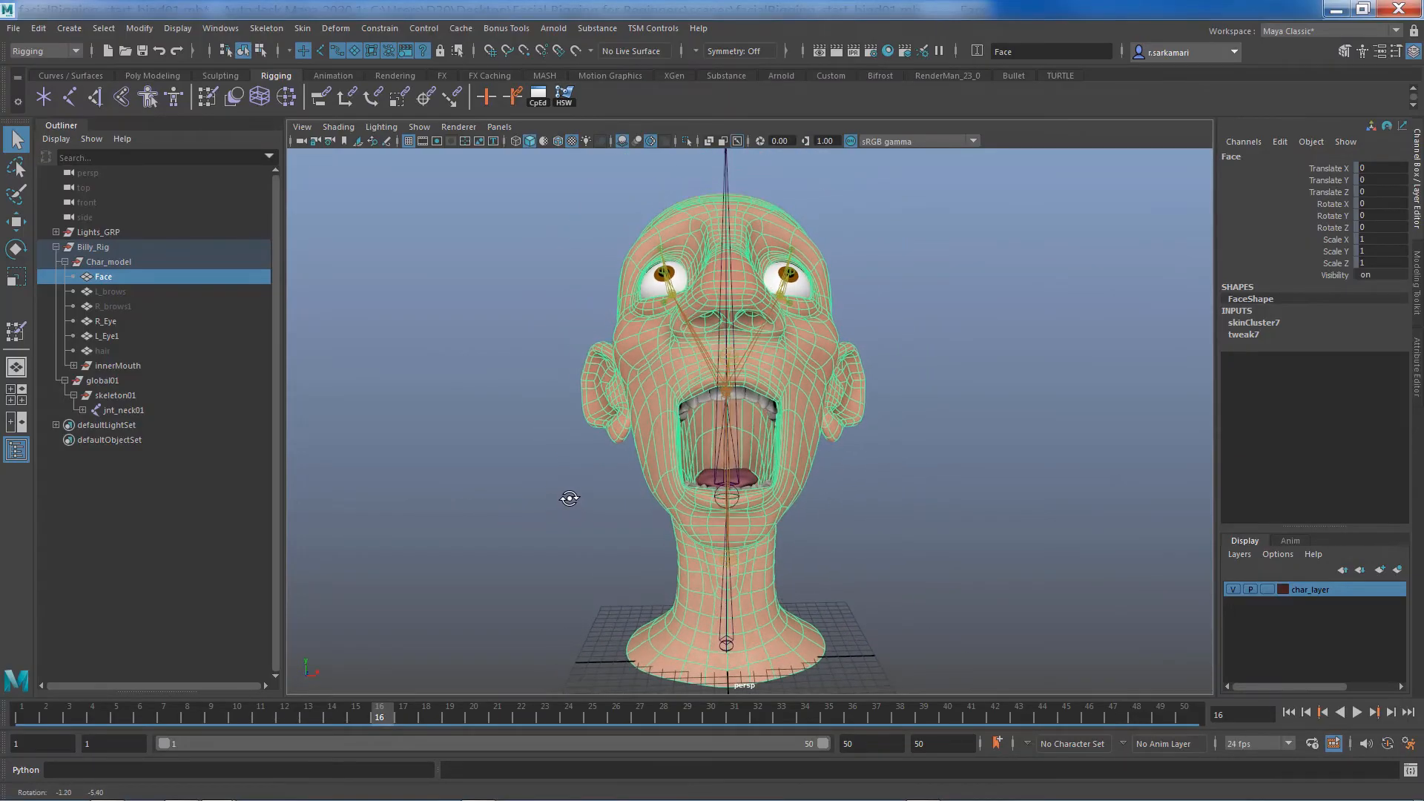
{"action": "left_click_drag", "start_coordinate": [353, 714], "coordinate": [15, 711]}
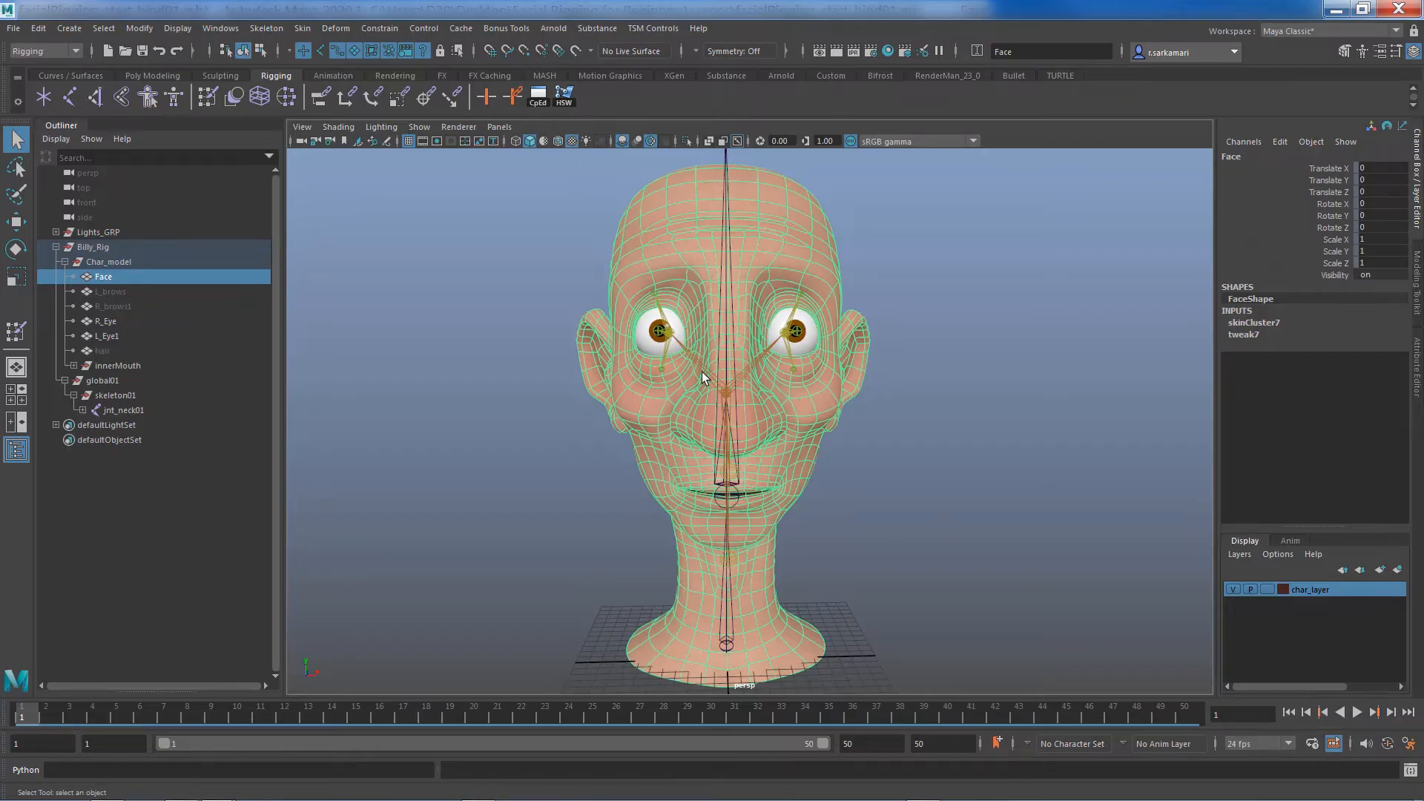
{"action": "mouse_move", "coordinate": [703, 355]}
{"action": "middle_mouse_down", "text": "alt"}
{"action": "mouse_move", "coordinate": [617, 353]}
{"action": "mouse_move", "coordinate": [680, 355]}
{"action": "middle_mouse_up", "text": "alt"}
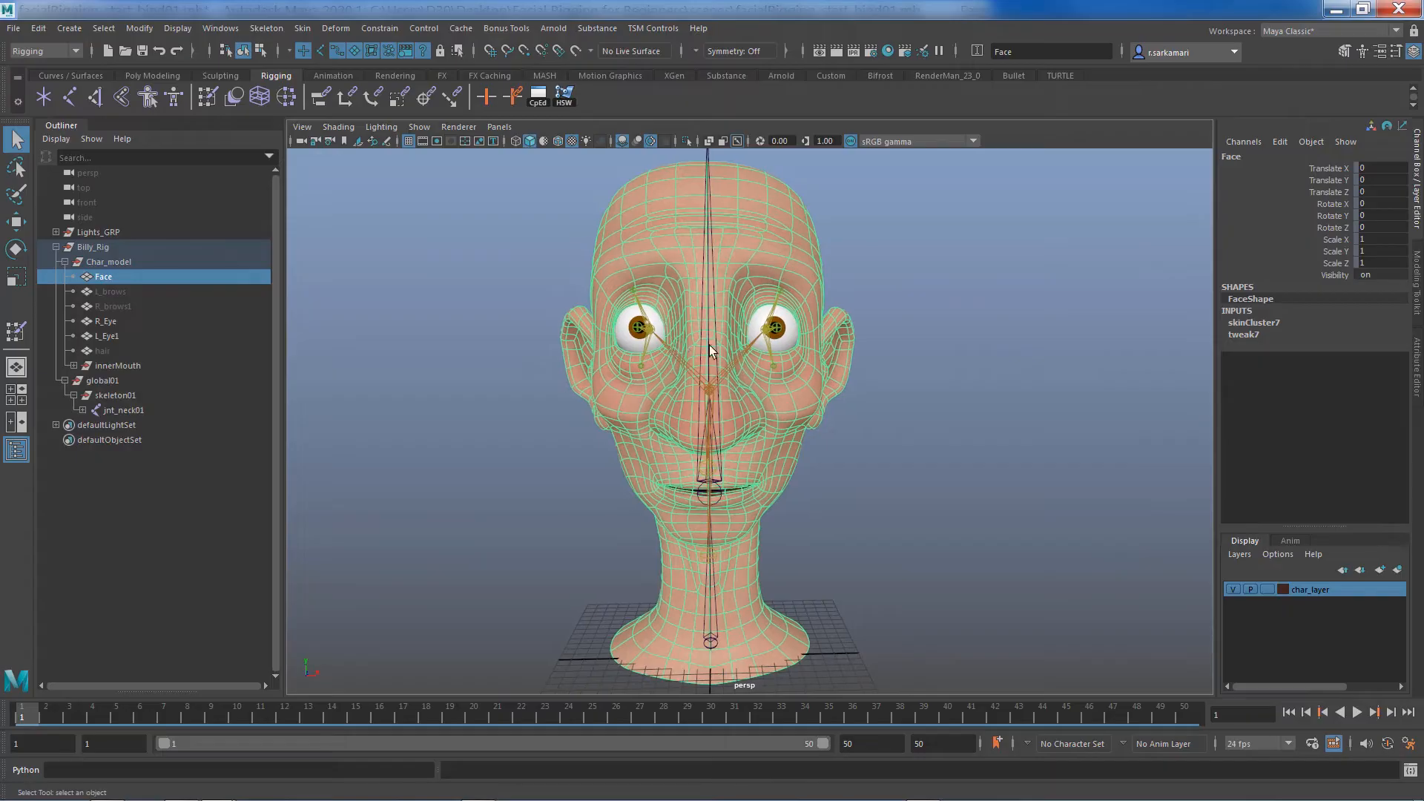
{"action": "right_click_drag", "start_coordinate": [714, 353], "coordinate": [813, 407], "text": "alt"}
{"action": "middle_click_drag", "start_coordinate": [744, 393], "coordinate": [775, 448], "text": "alt"}
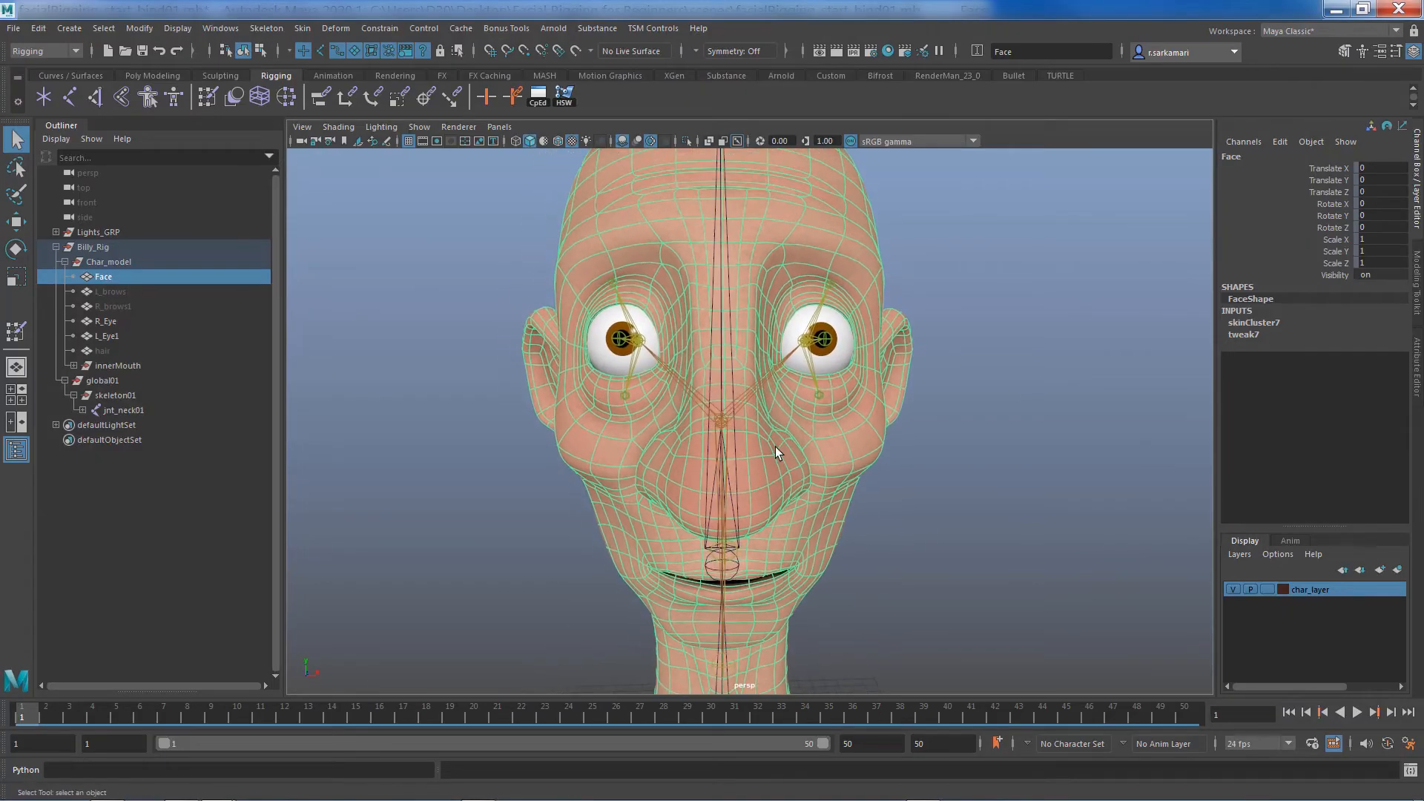
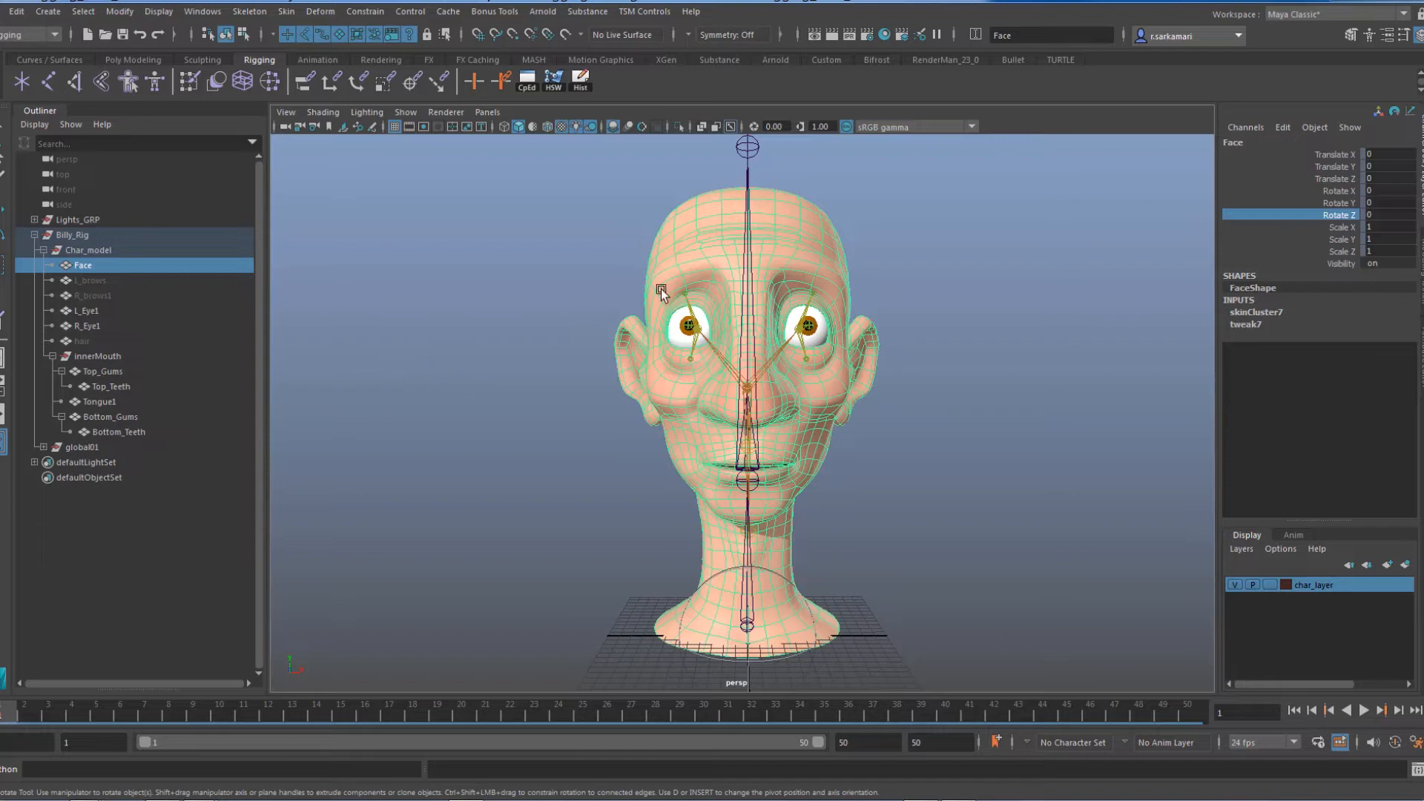
Step: Inspect the face's skin weights for the left lower eyelid joint, jnt_l_lowerlid01, and leave the weight painting tool
{"action": "double_click", "coordinate": [187, 83]}
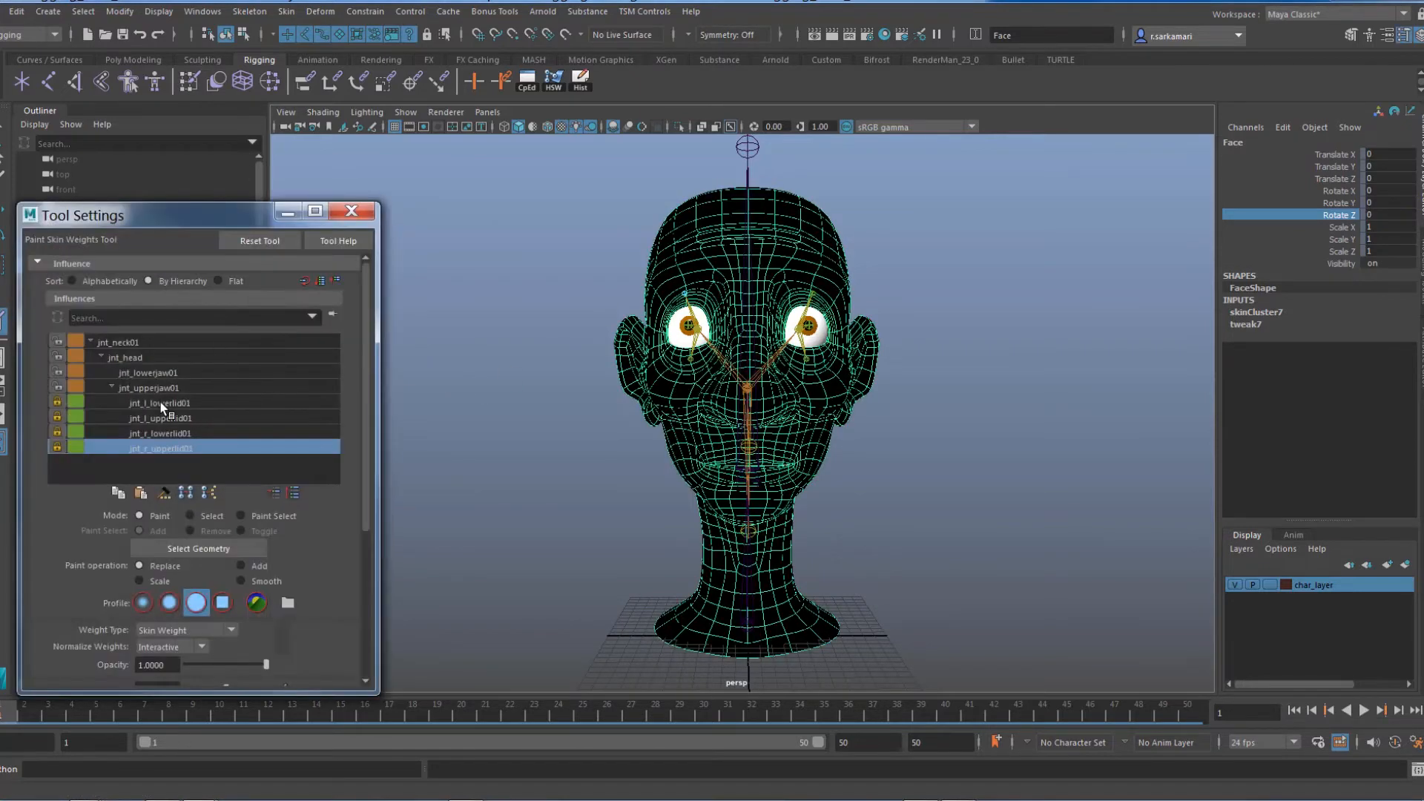
{"action": "left_click", "coordinate": [162, 403]}
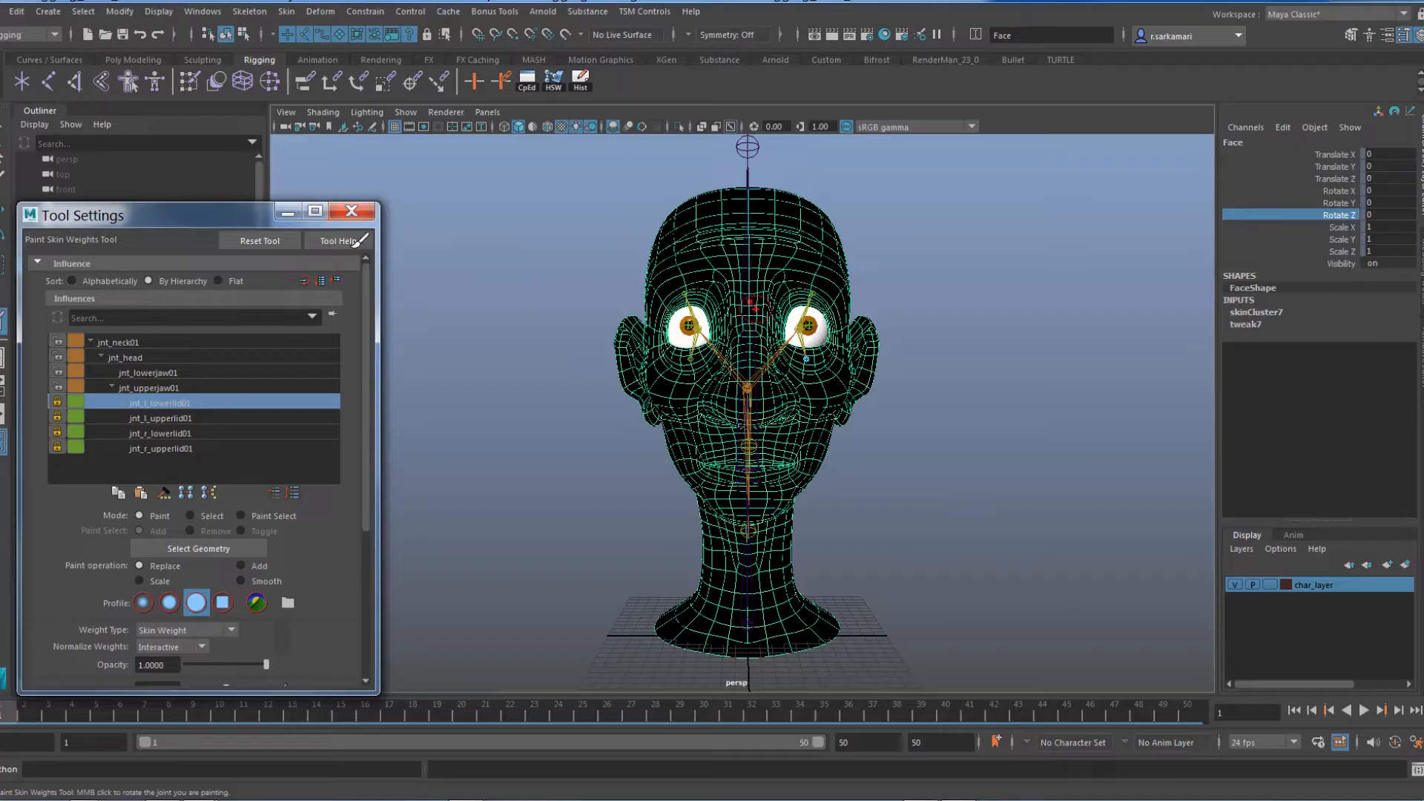
{"action": "left_click", "coordinate": [351, 211]}
{"action": "left_click", "coordinate": [1, 147]}
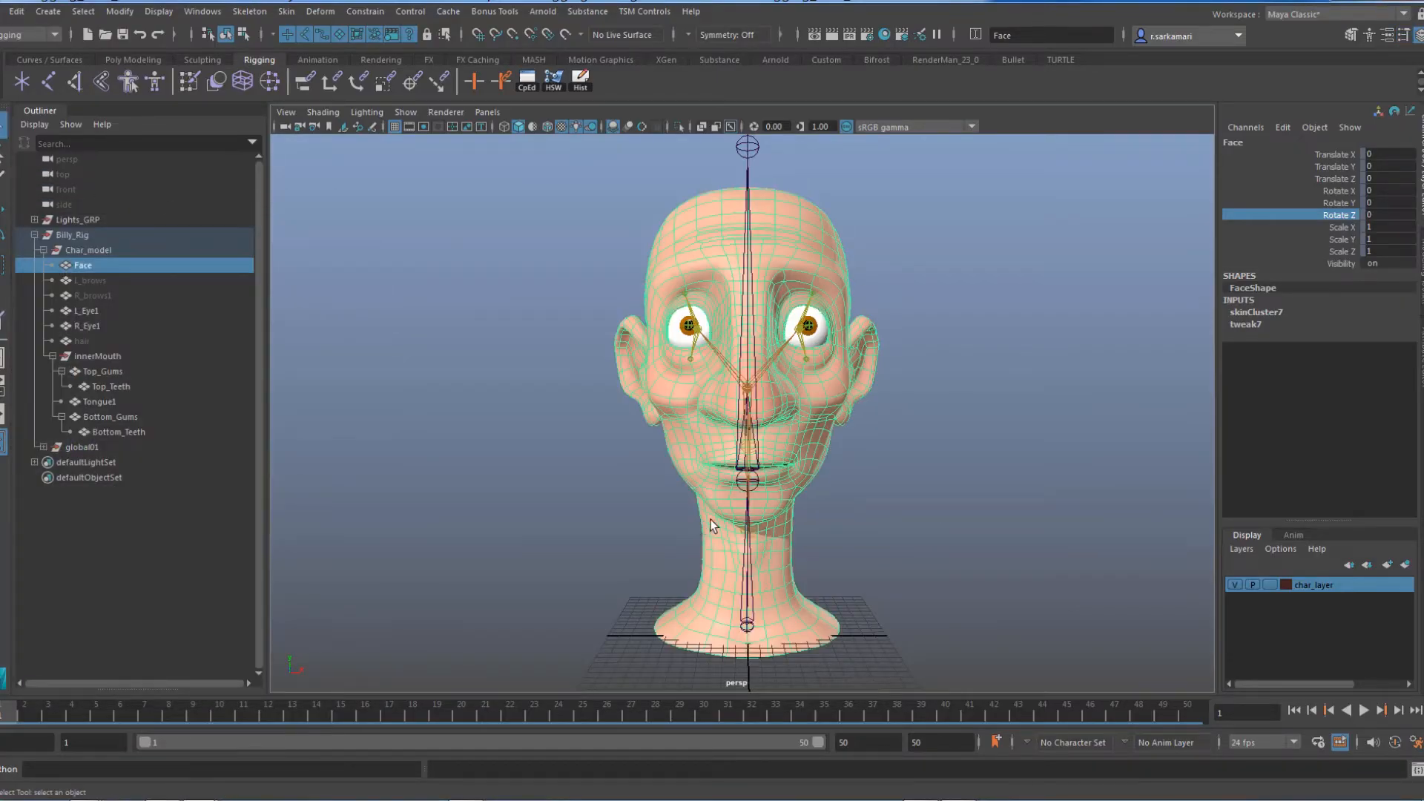
Step: Set a rotation key on the left upper eyelid base joint, jntbase_l_upperlid01, at frame 1
{"action": "left_click_drag", "start_coordinate": [710, 521], "coordinate": [582, 511], "text": "alt"}
{"action": "right_click_drag", "start_coordinate": [749, 554], "coordinate": [846, 560], "text": "alt"}
{"action": "middle_click_drag", "start_coordinate": [847, 560], "coordinate": [860, 664], "text": "alt"}
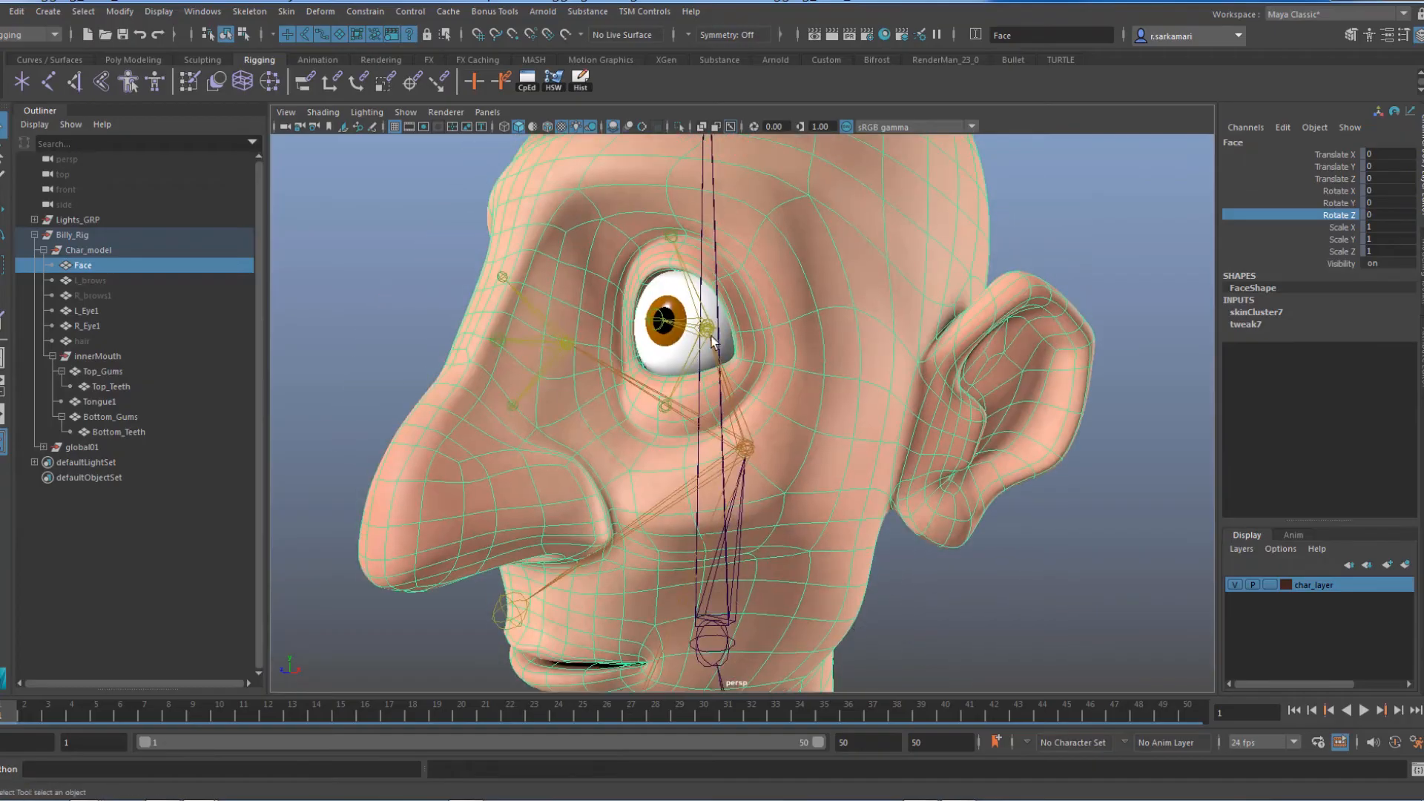
{"action": "left_click", "coordinate": [695, 300]}
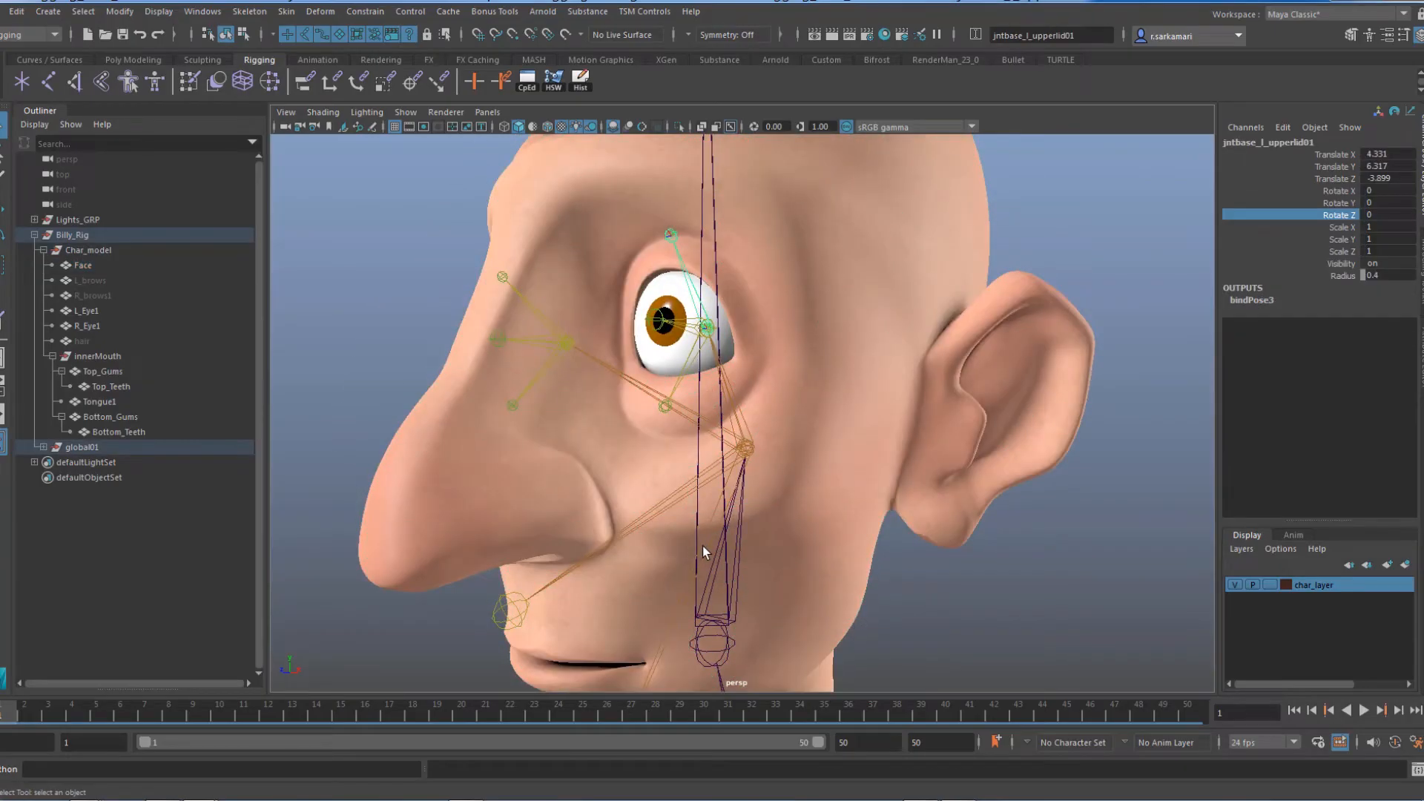
{"action": "key", "text": "shift+e"}
Step: Check the face pose around frame 15 and return the animation to frame 1
{"action": "left_click", "coordinate": [334, 721]}
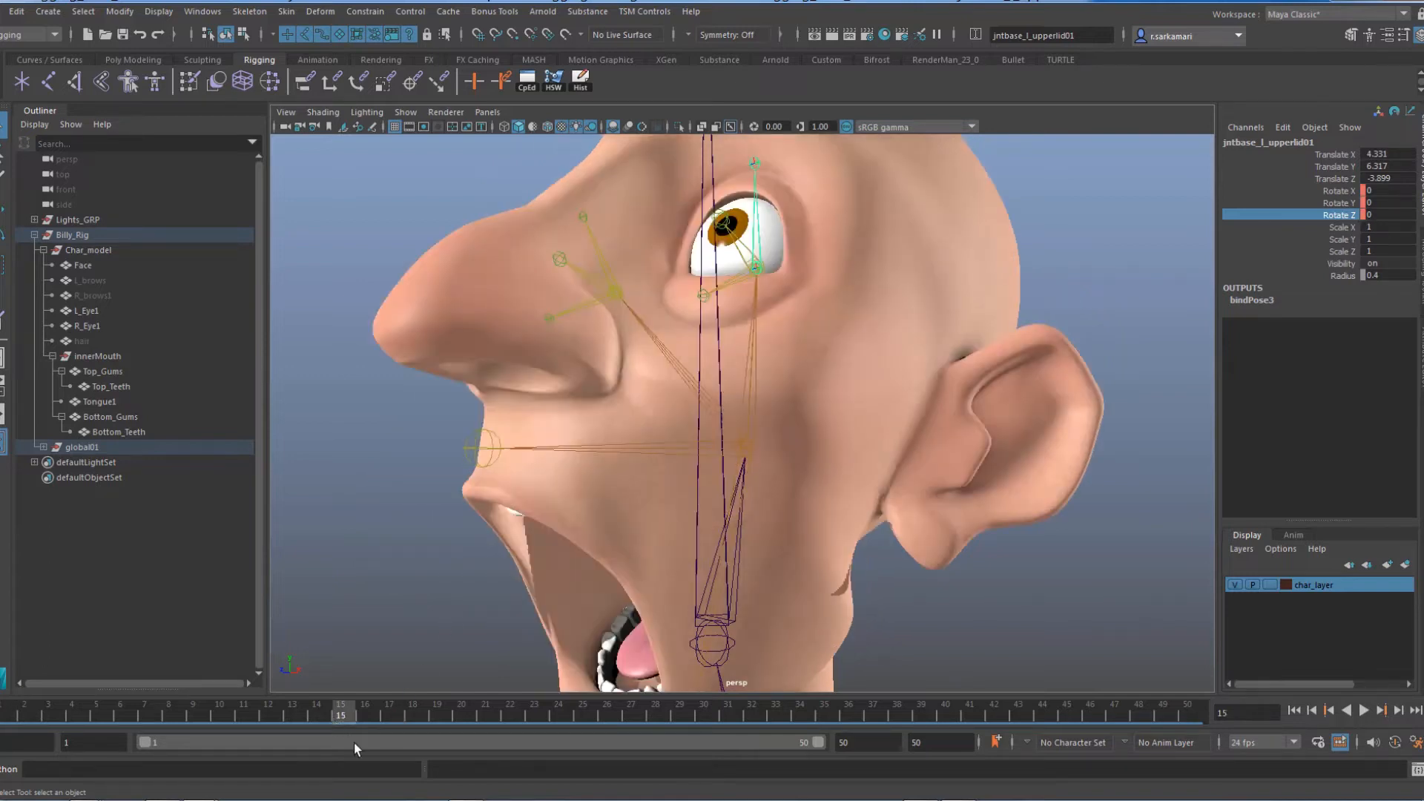
{"action": "key", "text": "alt+v"}
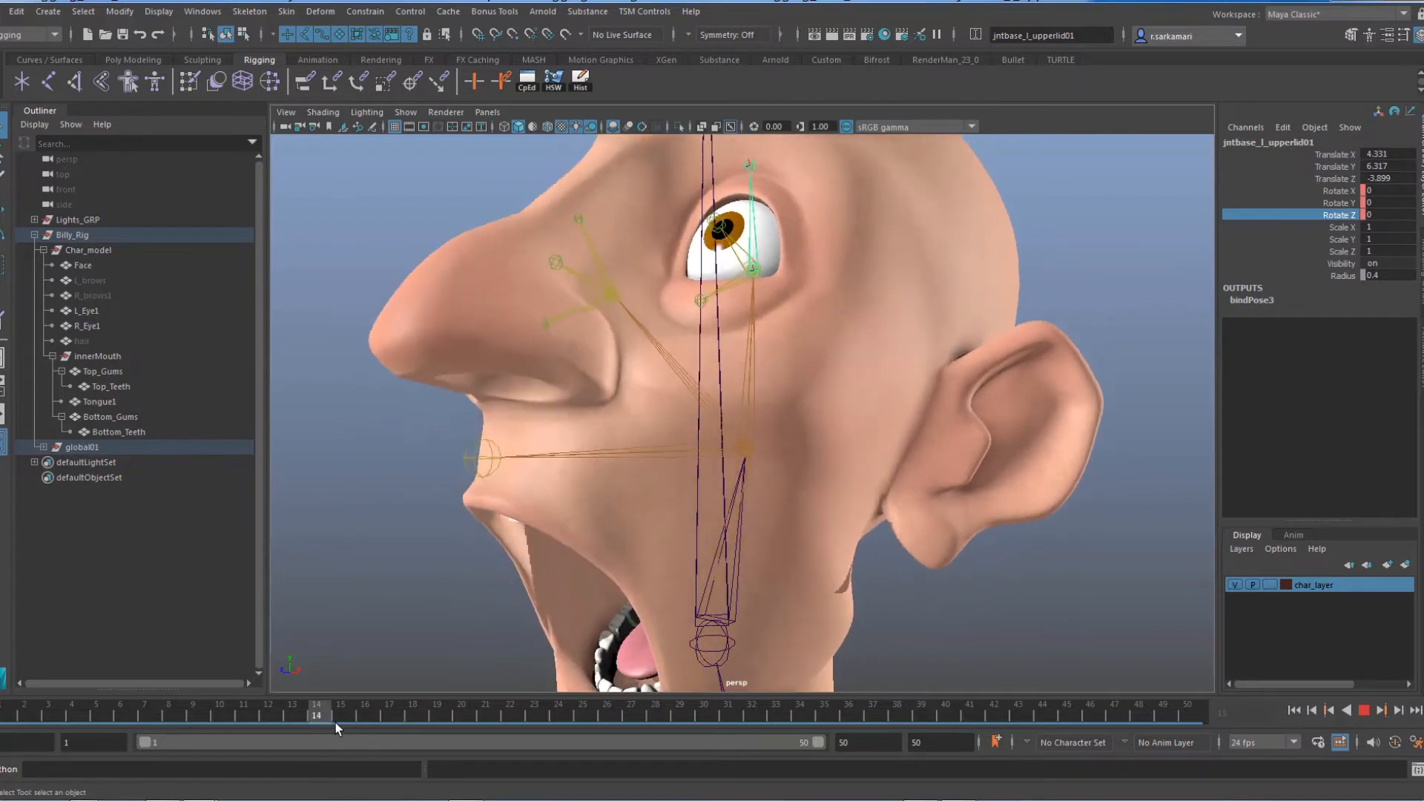
{"action": "key", "text": "alt+shift+v"}
Step: Mute the Rotate Z animation on both jnt_upperjaw01 and jnt_lowerjaw01
{"action": "left_click", "coordinate": [653, 510]}
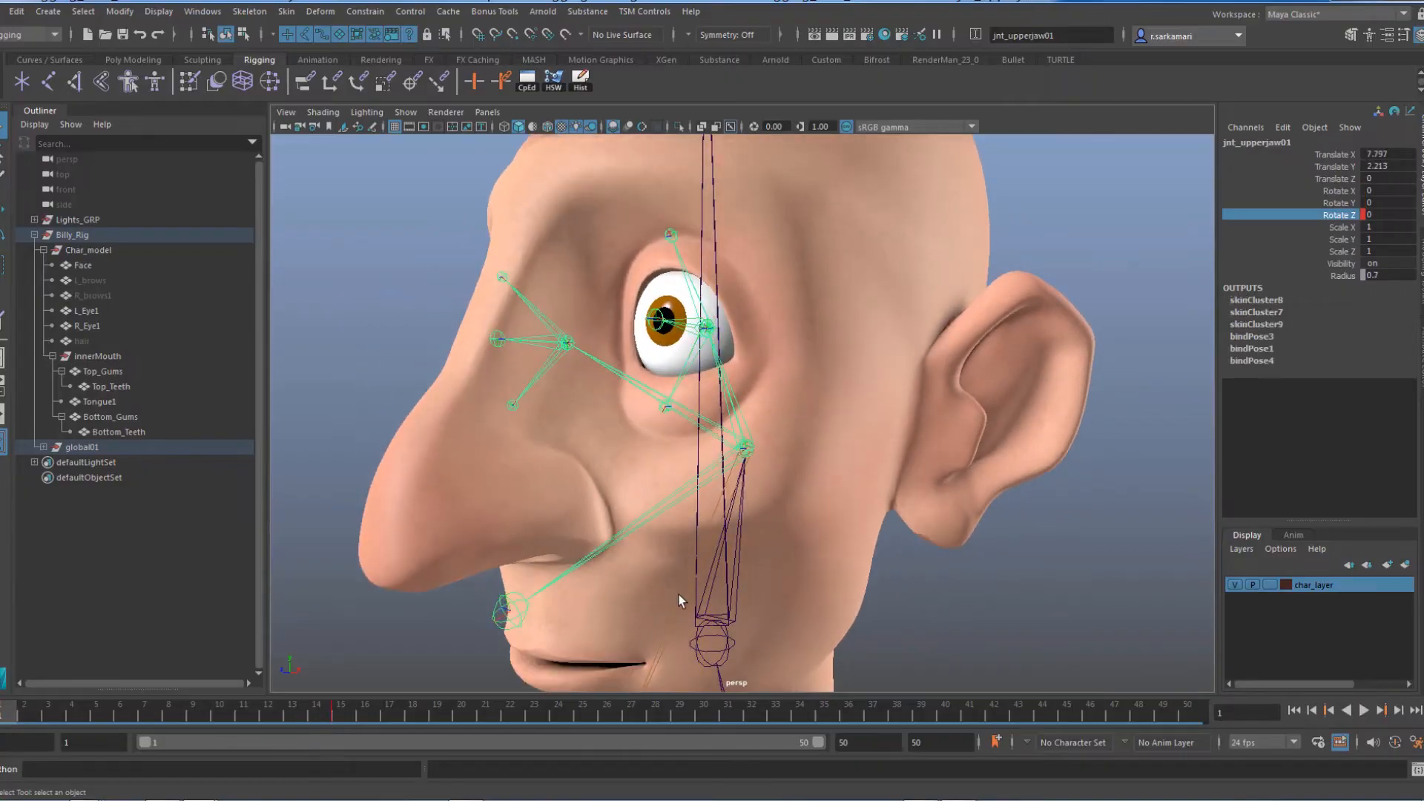
{"action": "left_click", "coordinate": [677, 611], "text": "shift"}
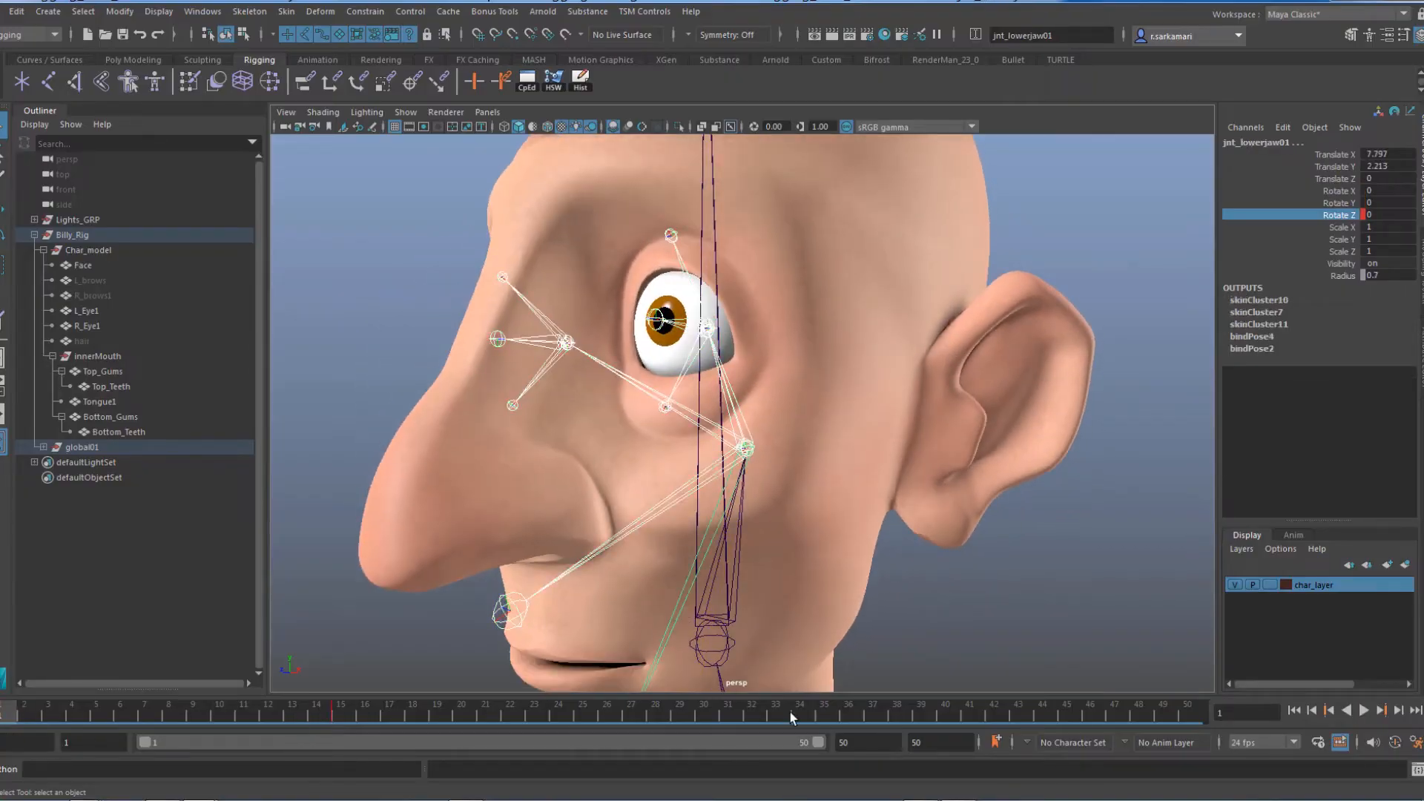
{"action": "left_click", "coordinate": [661, 531]}
{"action": "right_click", "coordinate": [1334, 214]}
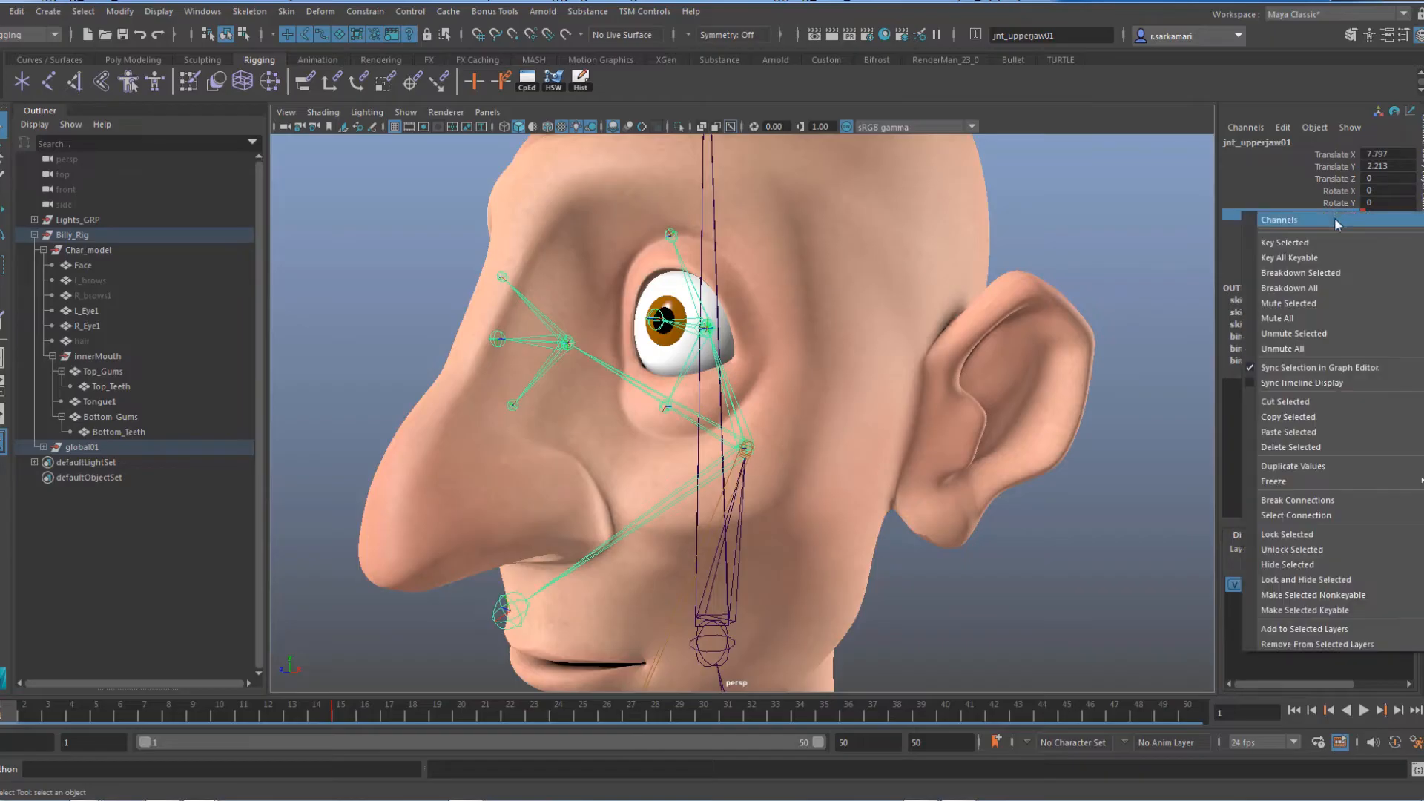
{"action": "left_click", "coordinate": [1287, 303]}
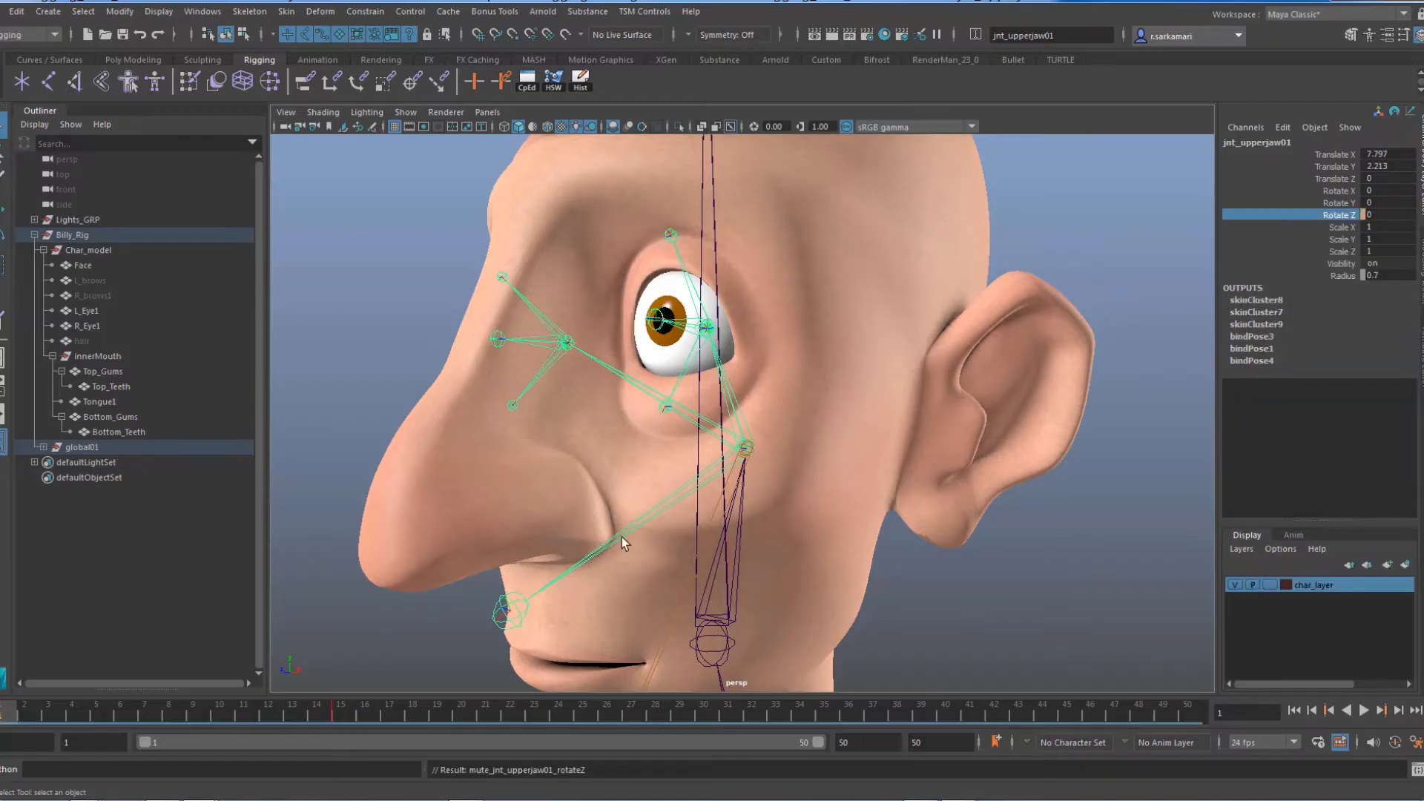
{"action": "left_click", "coordinate": [706, 556]}
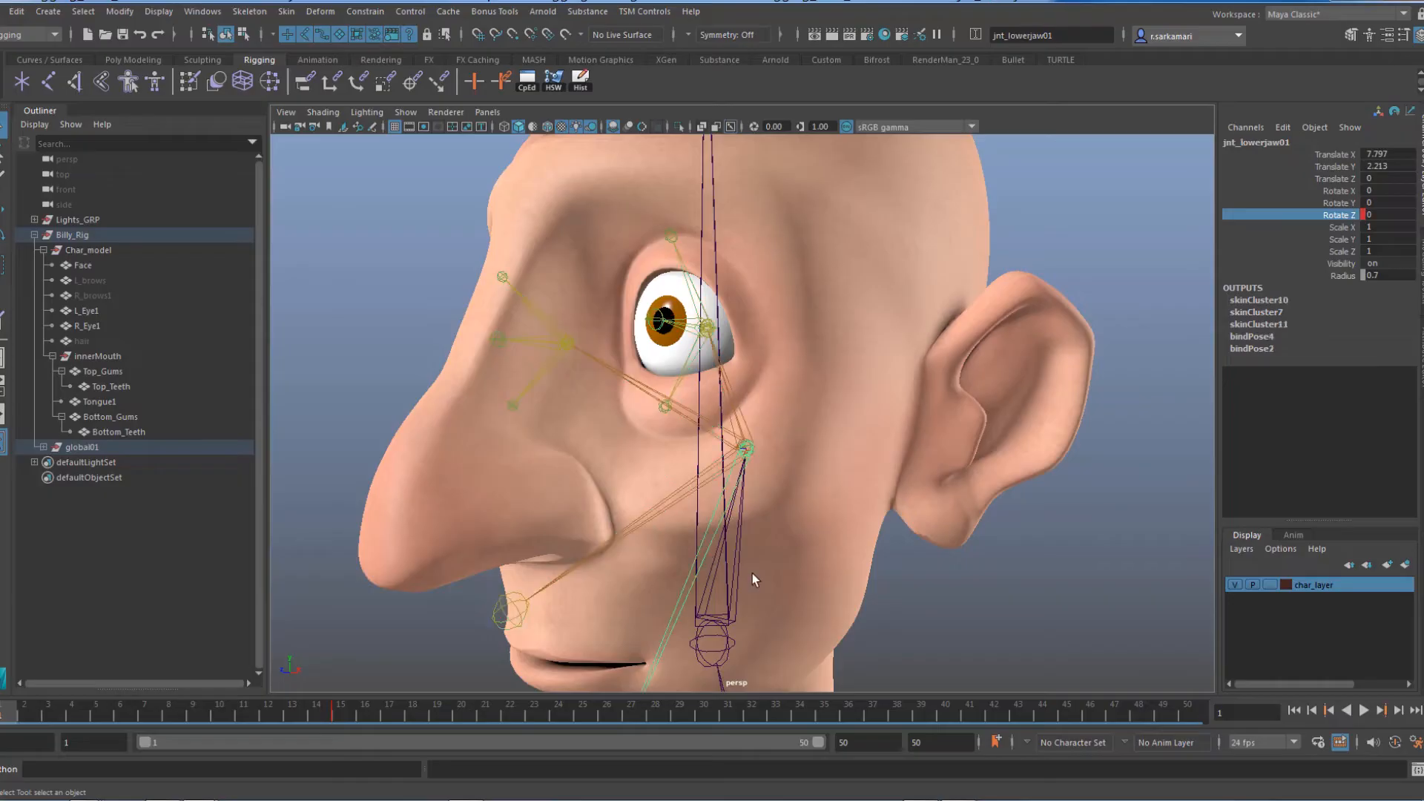
{"action": "right_click", "coordinate": [1331, 215]}
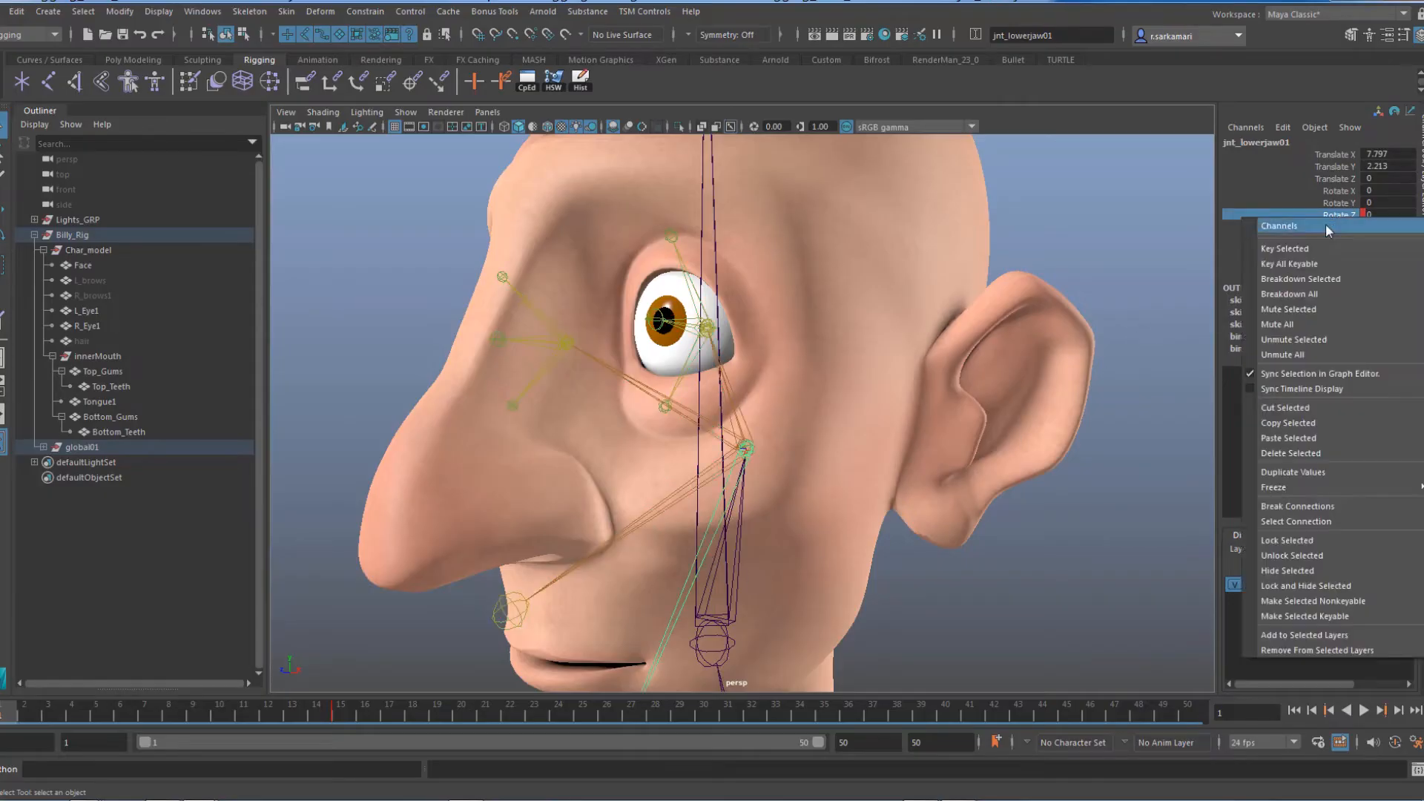
{"action": "left_click", "coordinate": [1288, 309]}
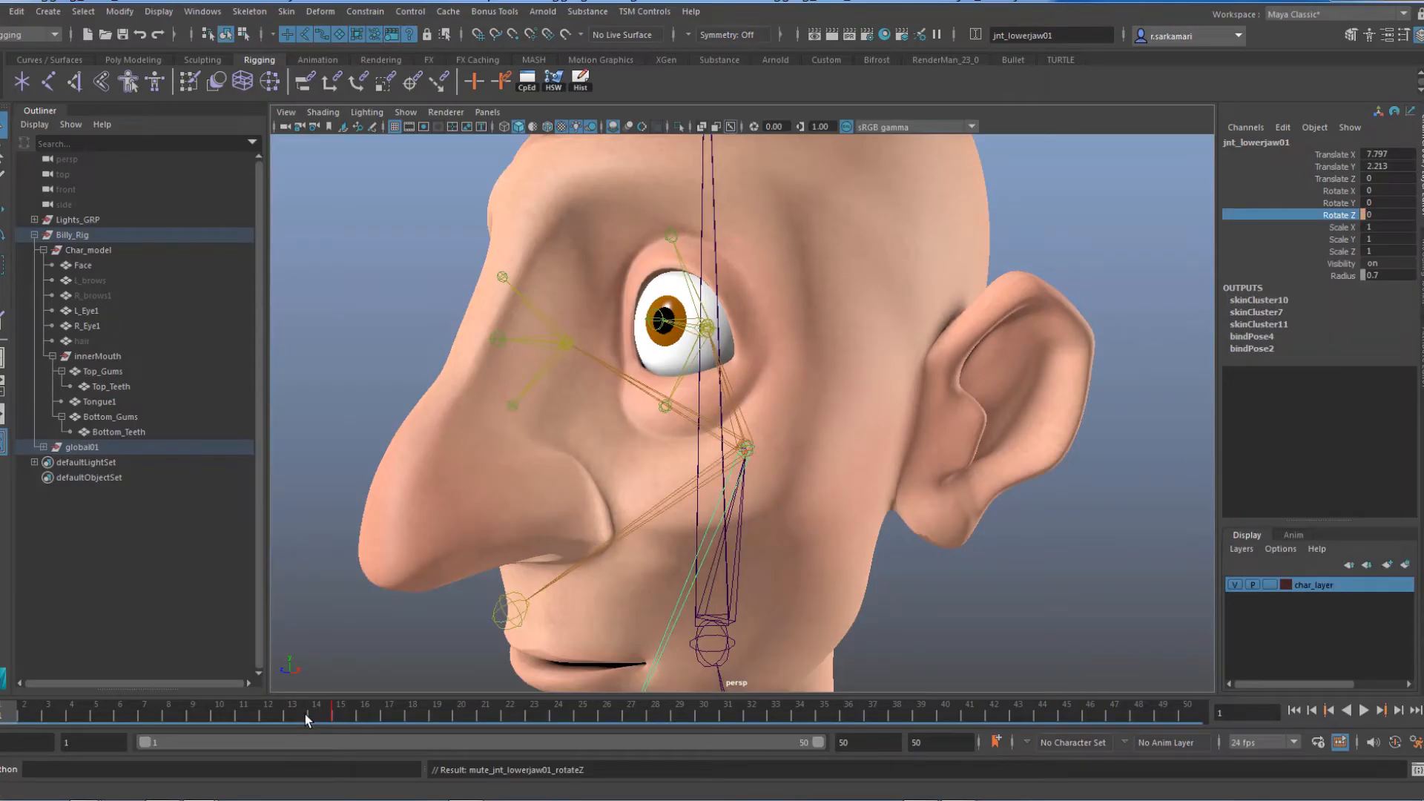
Step: At frame 15, rotate jntbase_l_upperlid01 down over the left eye to about -63.6 in Rotate Z
{"action": "key", "text": "alt+v"}
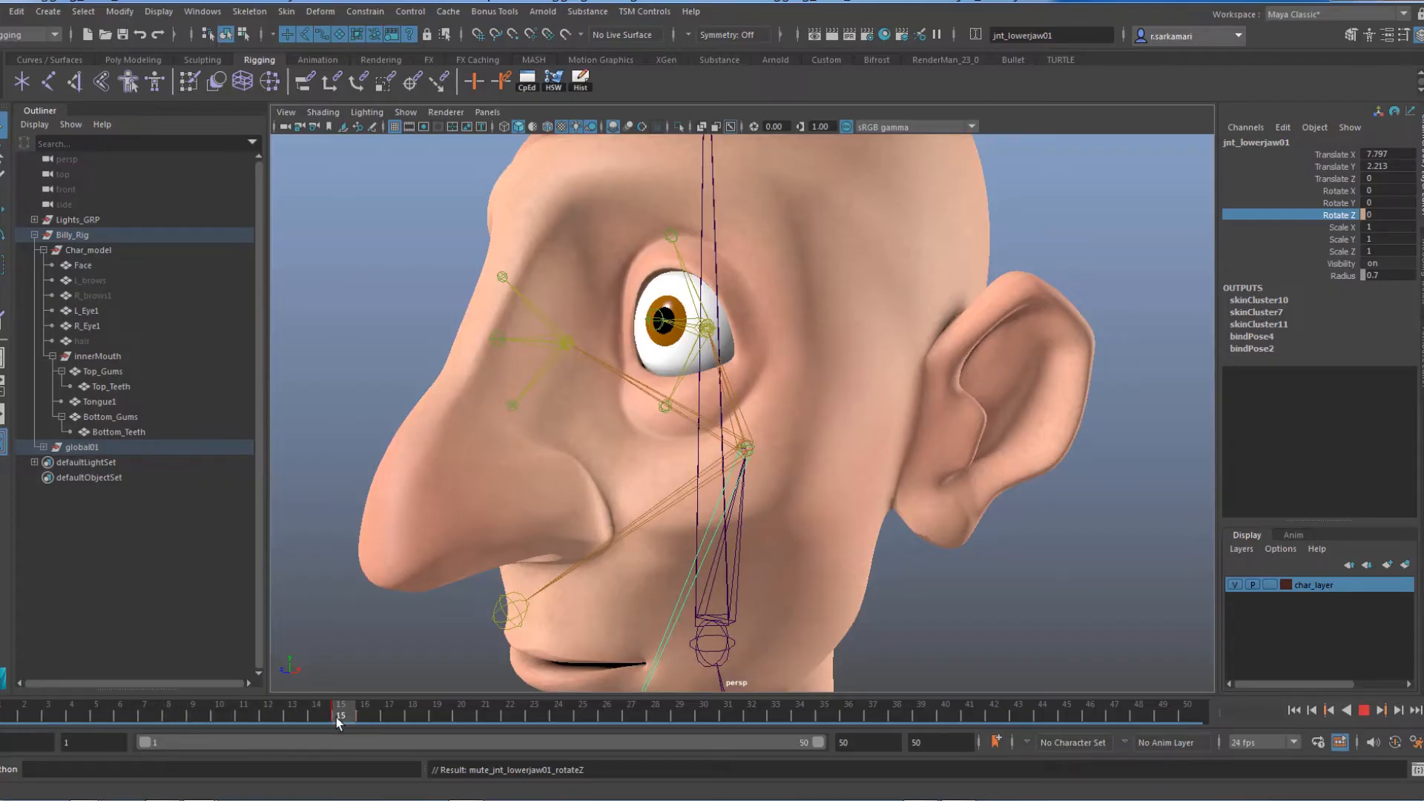
{"action": "key", "text": "alt+v"}
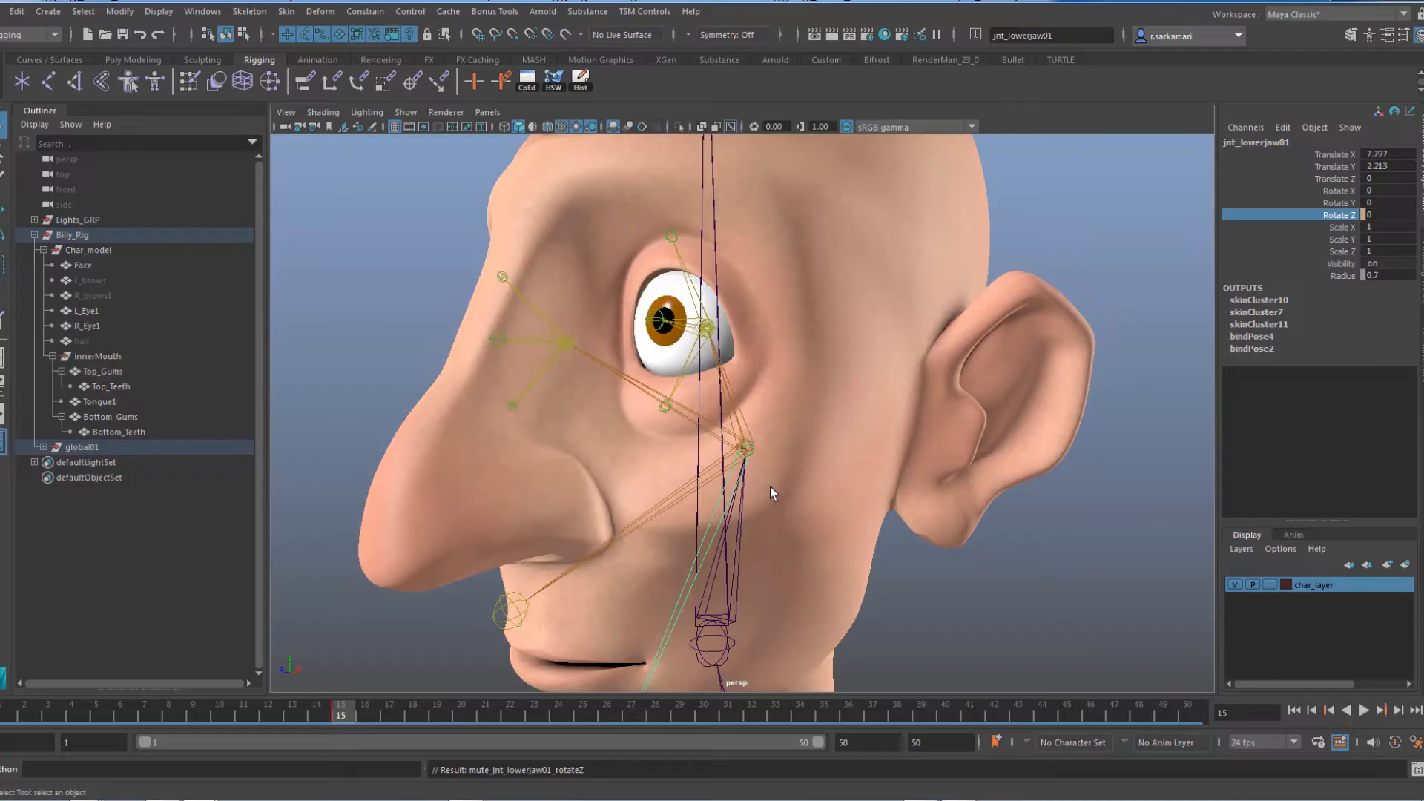
{"action": "left_click", "coordinate": [696, 295]}
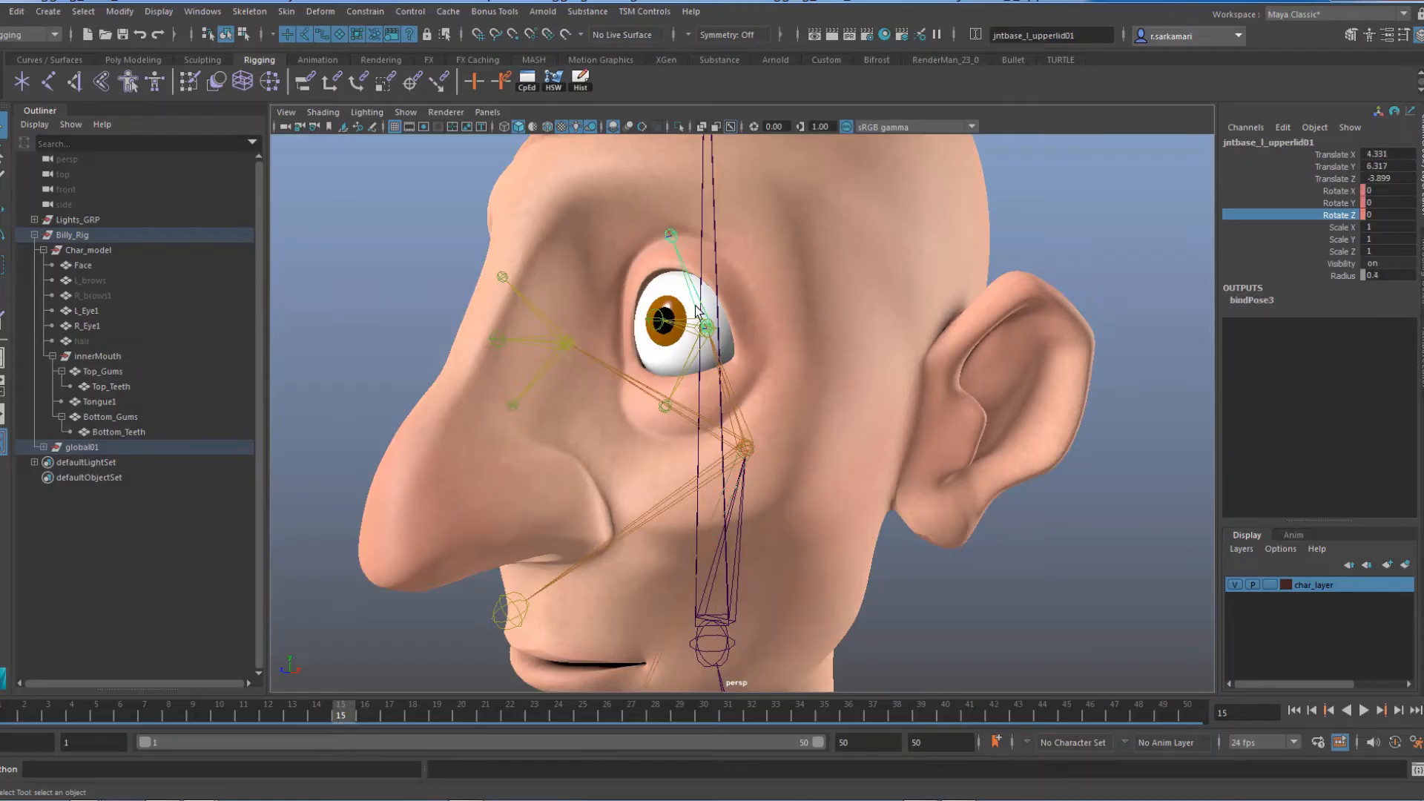
{"action": "key", "text": "e"}
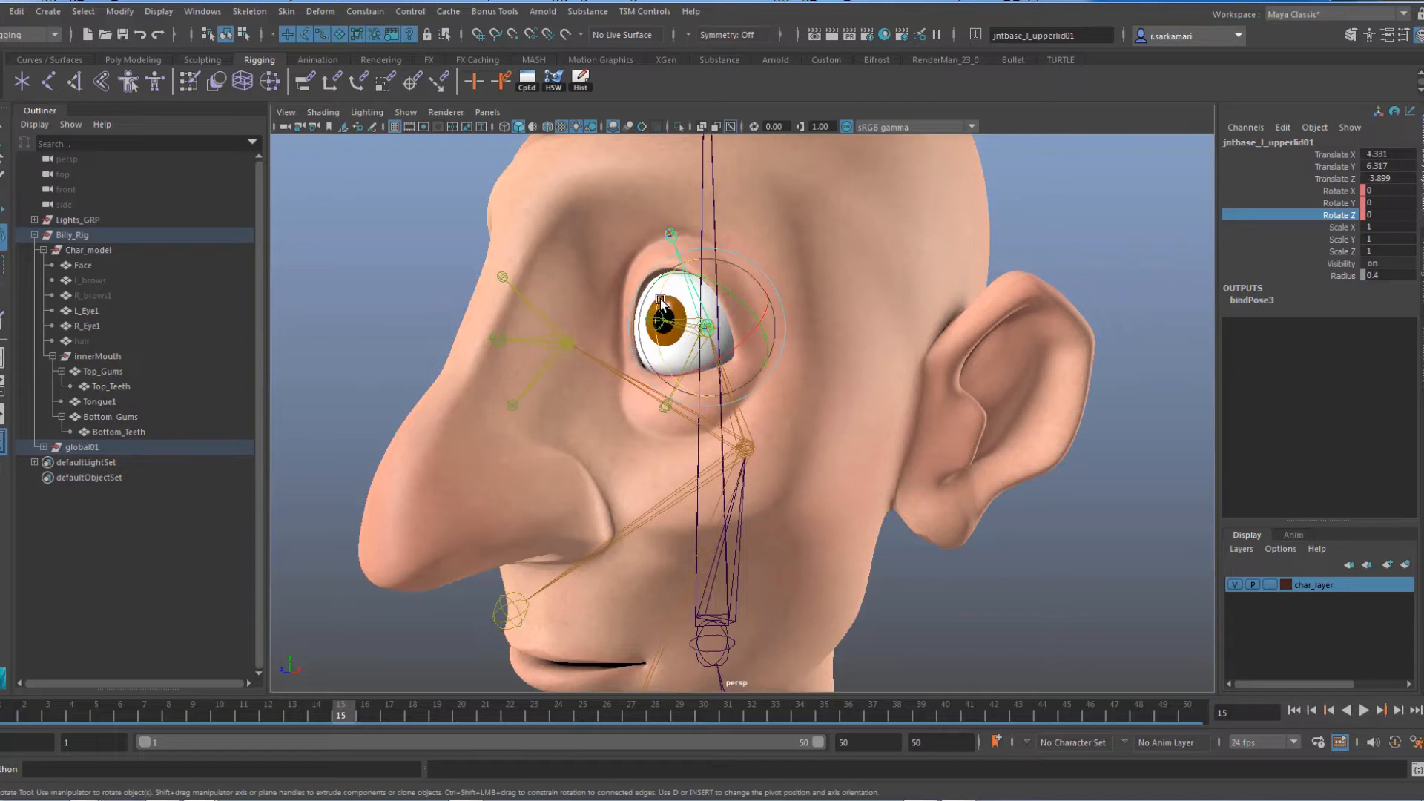
{"action": "left_click_drag", "start_coordinate": [661, 300], "coordinate": [656, 369]}
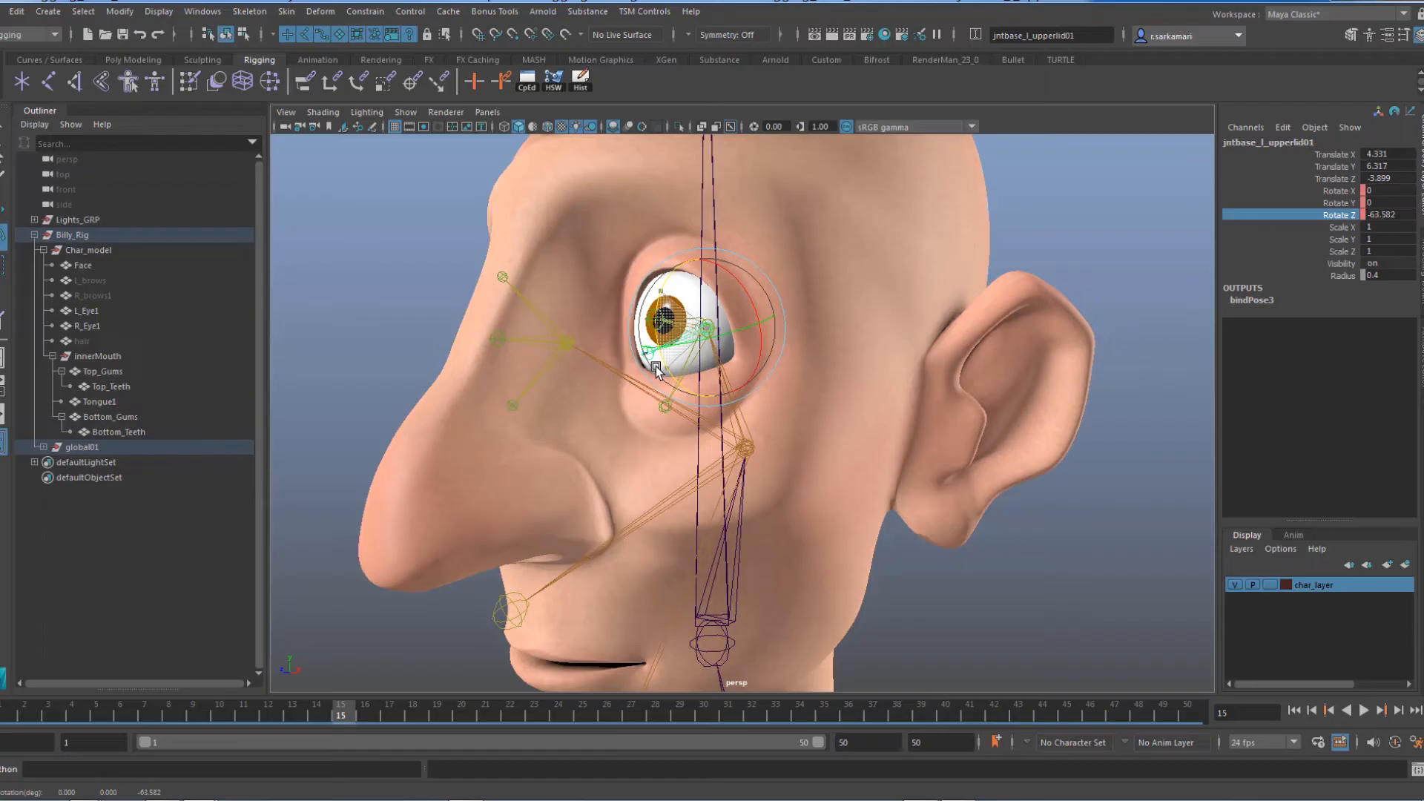
Step: Try a Rotate Z value of -60 on the left upper eyelid base joint at frame 15
{"action": "left_click_drag", "start_coordinate": [655, 366], "coordinate": [655, 366]}
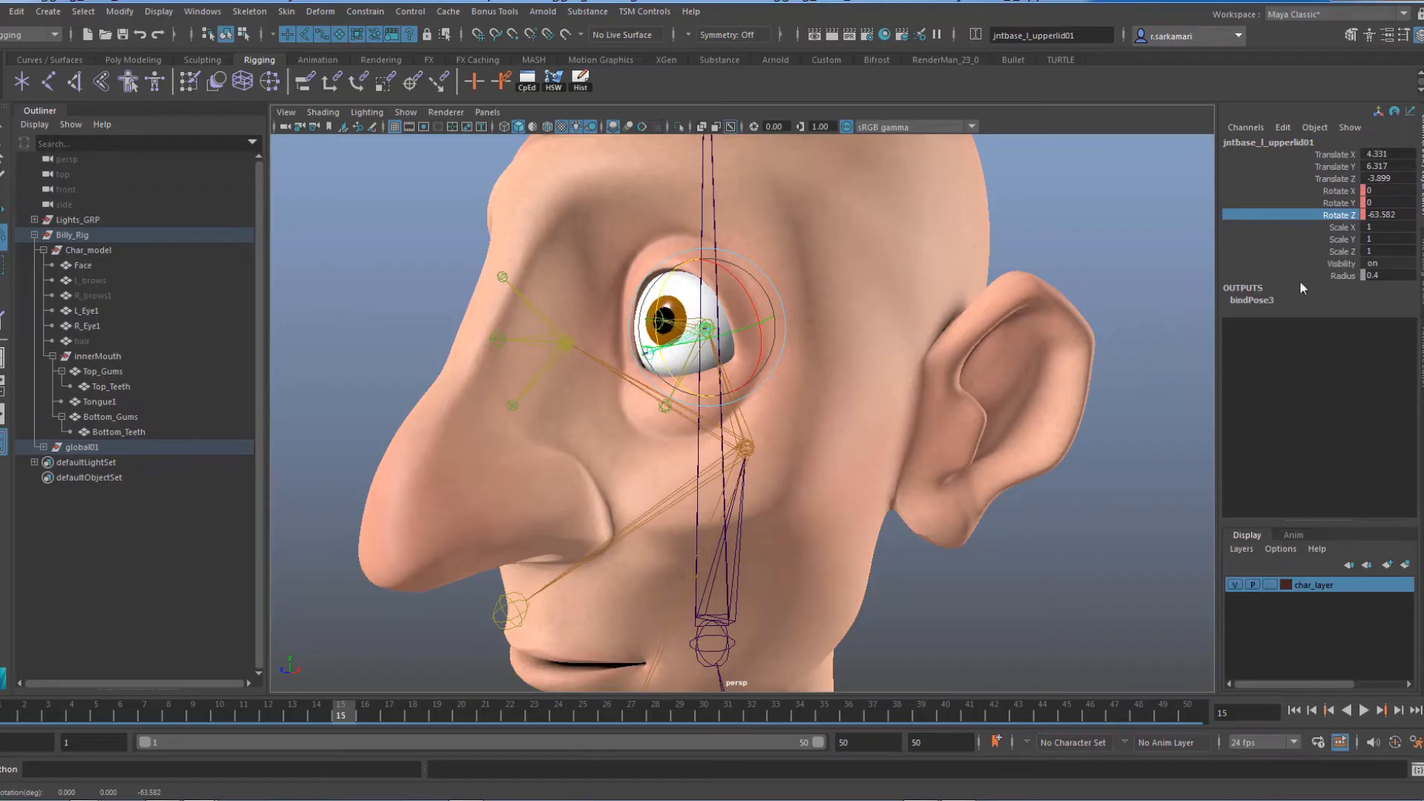
{"action": "left_click", "coordinate": [1378, 214]}
{"action": "type", "text": "-60"}
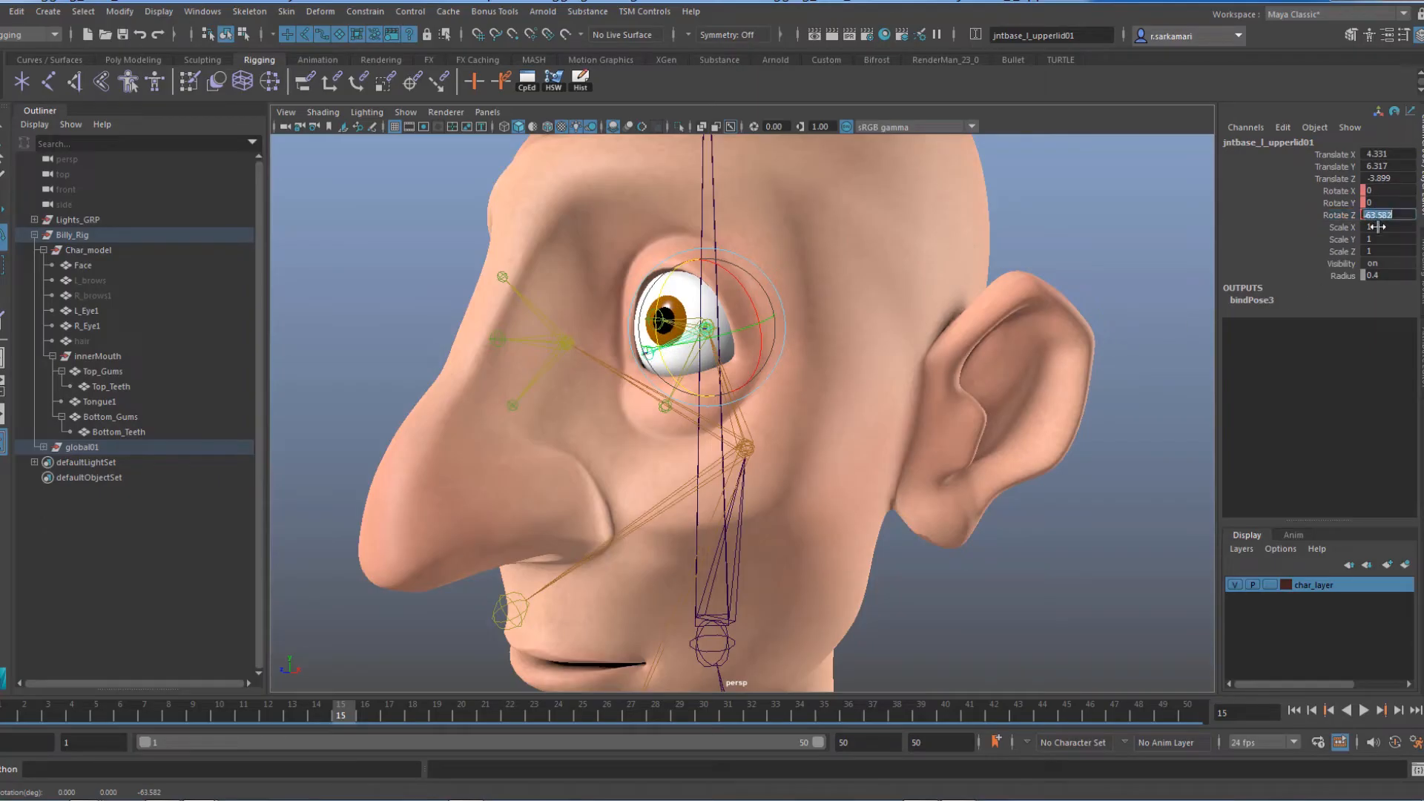
{"action": "key", "text": "Return"}
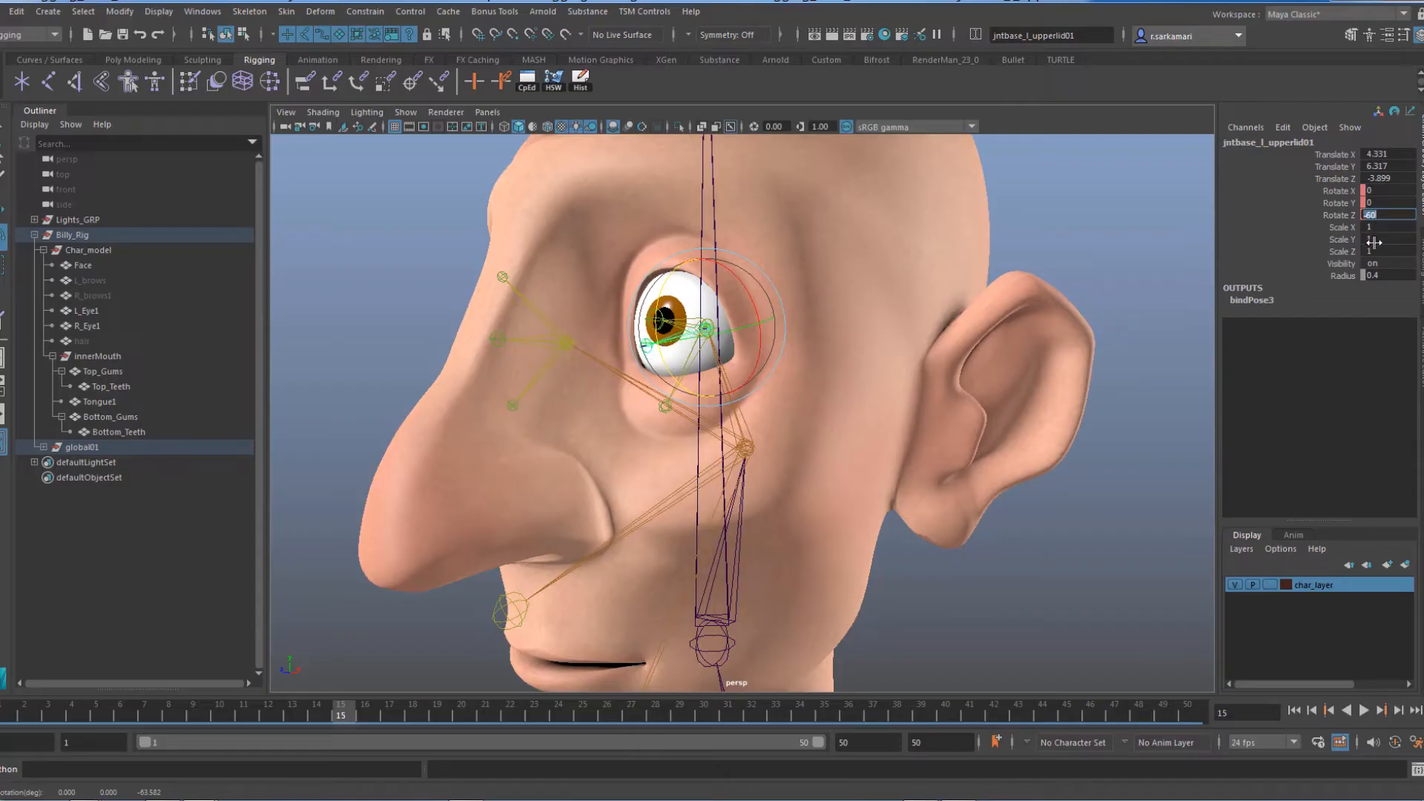
Step: Set Rotate Z of jntbase_l_upperlid01 to -65 and key that channel at frame 15
{"action": "type", "text": "-665"}
{"action": "key", "text": "Return"}
{"action": "left_click", "coordinate": [1340, 215]}
{"action": "right_click", "coordinate": [1340, 215]}
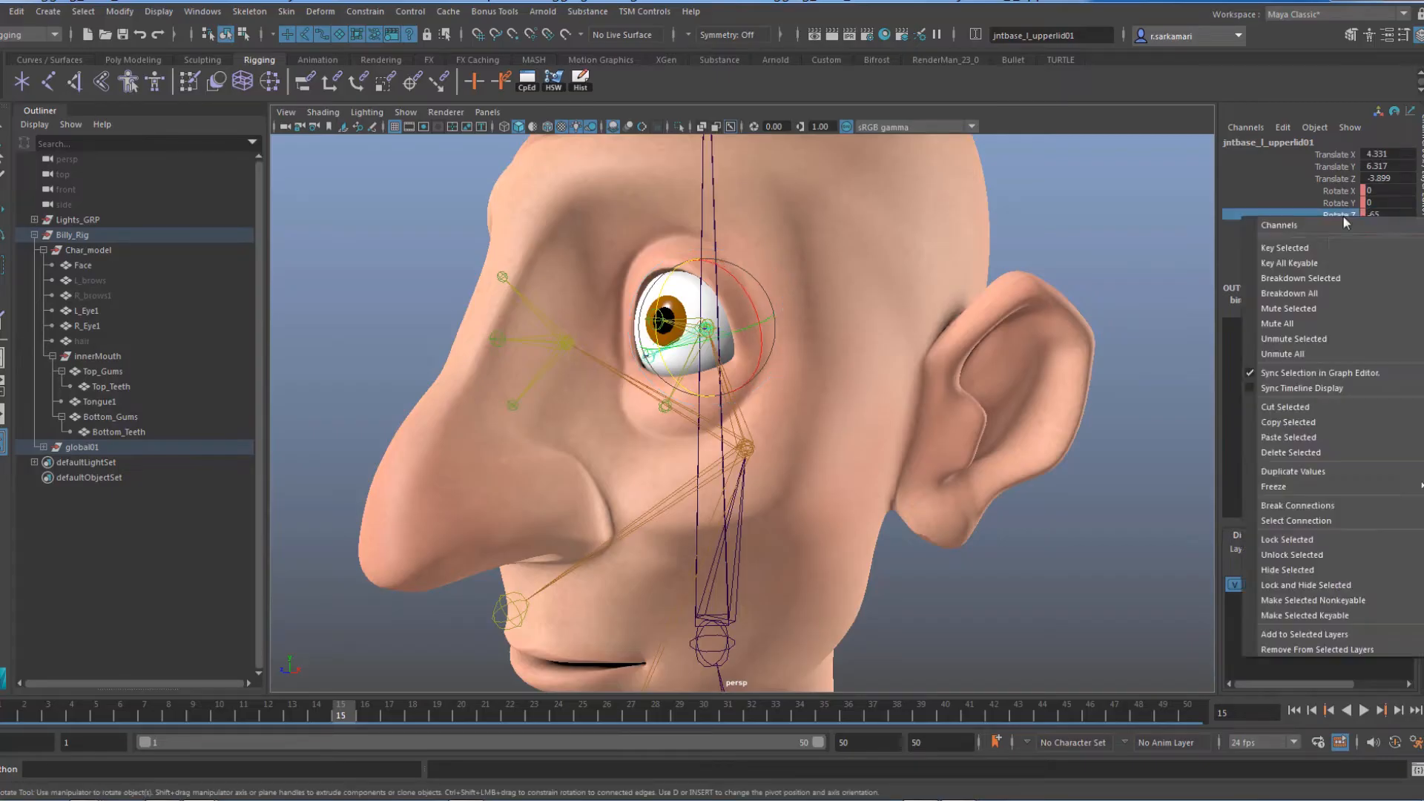
{"action": "left_click", "coordinate": [1313, 250]}
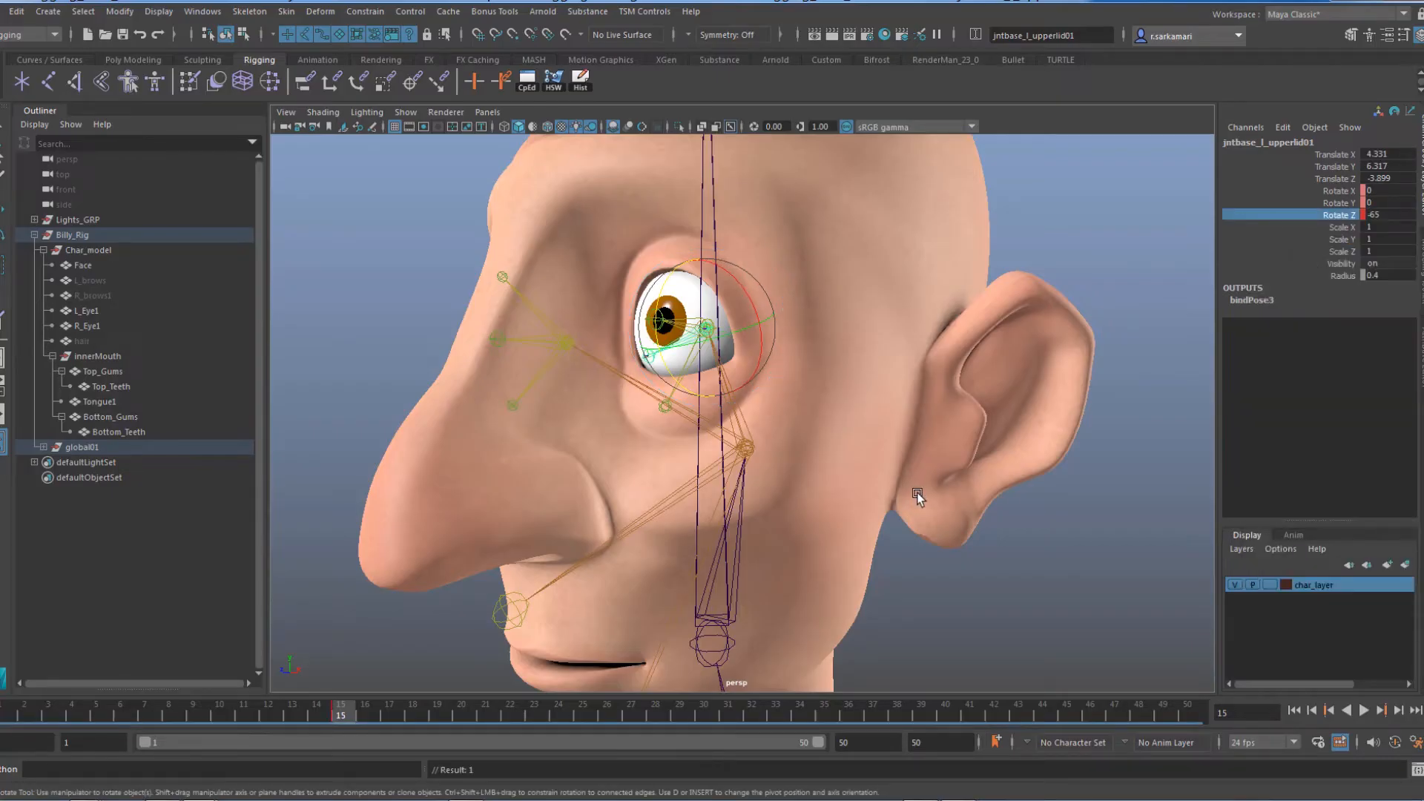
Step: Play back the eyelid animation briefly and stop it at frame 15
{"action": "left_click", "coordinate": [316, 715]}
{"action": "key", "text": "alt+v"}
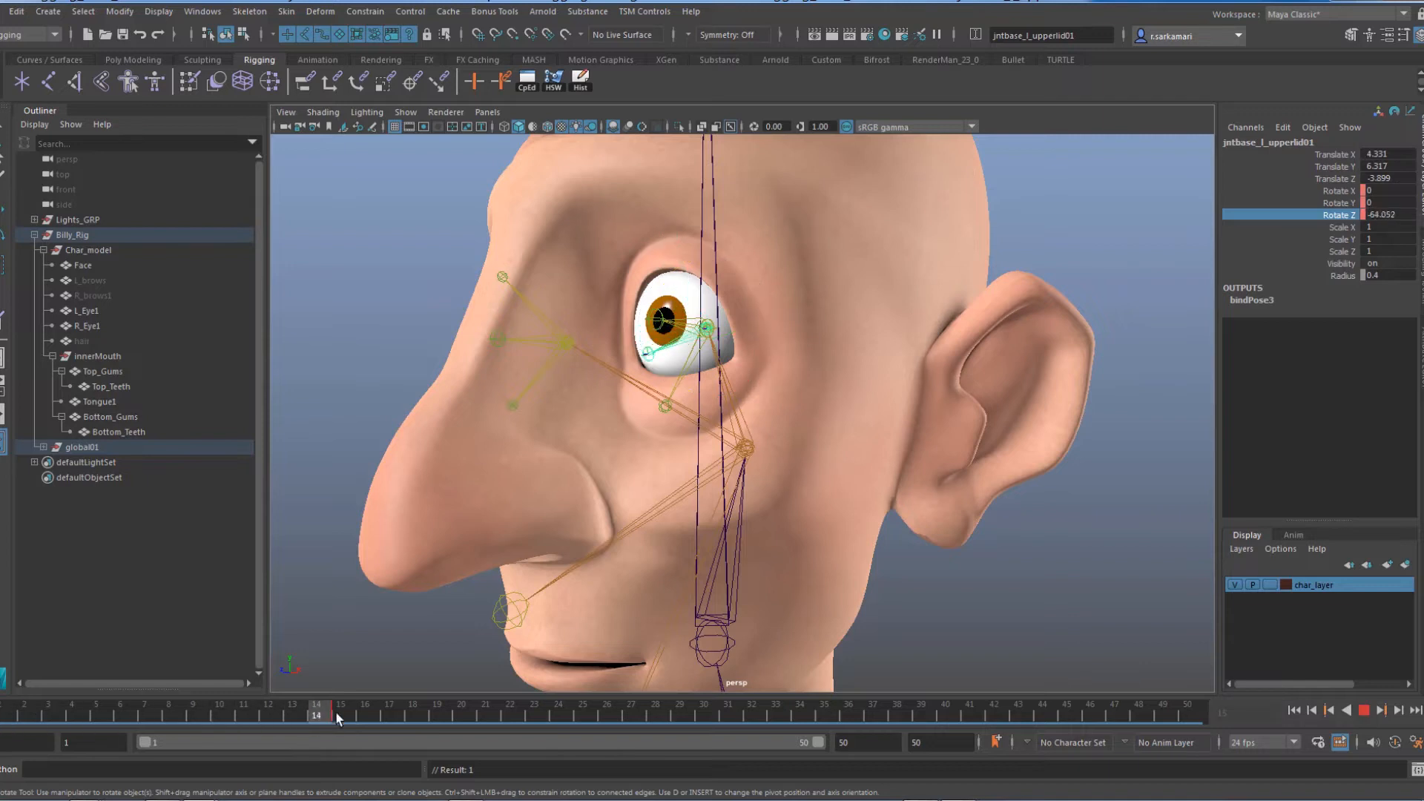
{"action": "key", "text": "alt+v"}
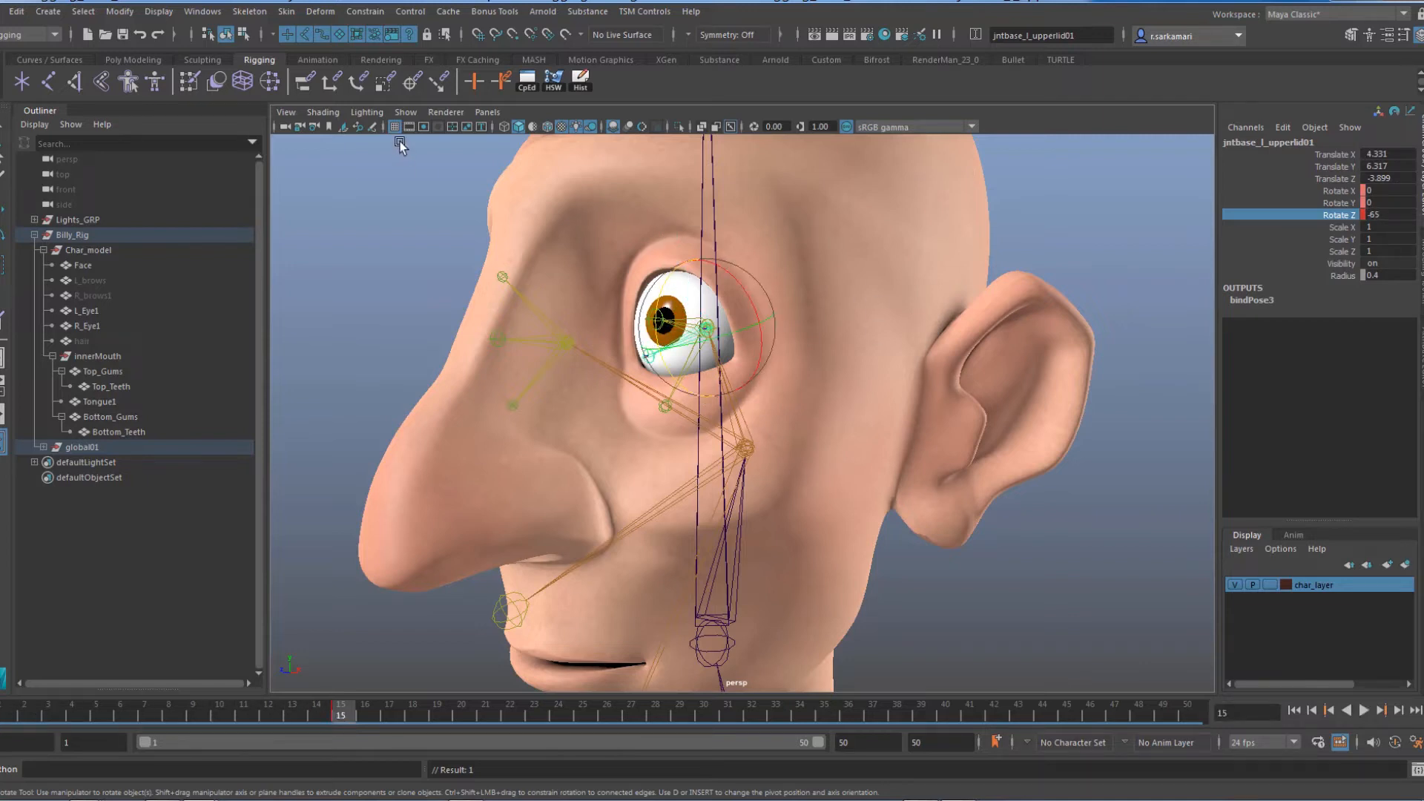
Step: Unlock the four lower and upper eyelid joint influences of the Face mesh in the Paint Skin Weights Tool settings
{"action": "left_click", "coordinate": [486, 293]}
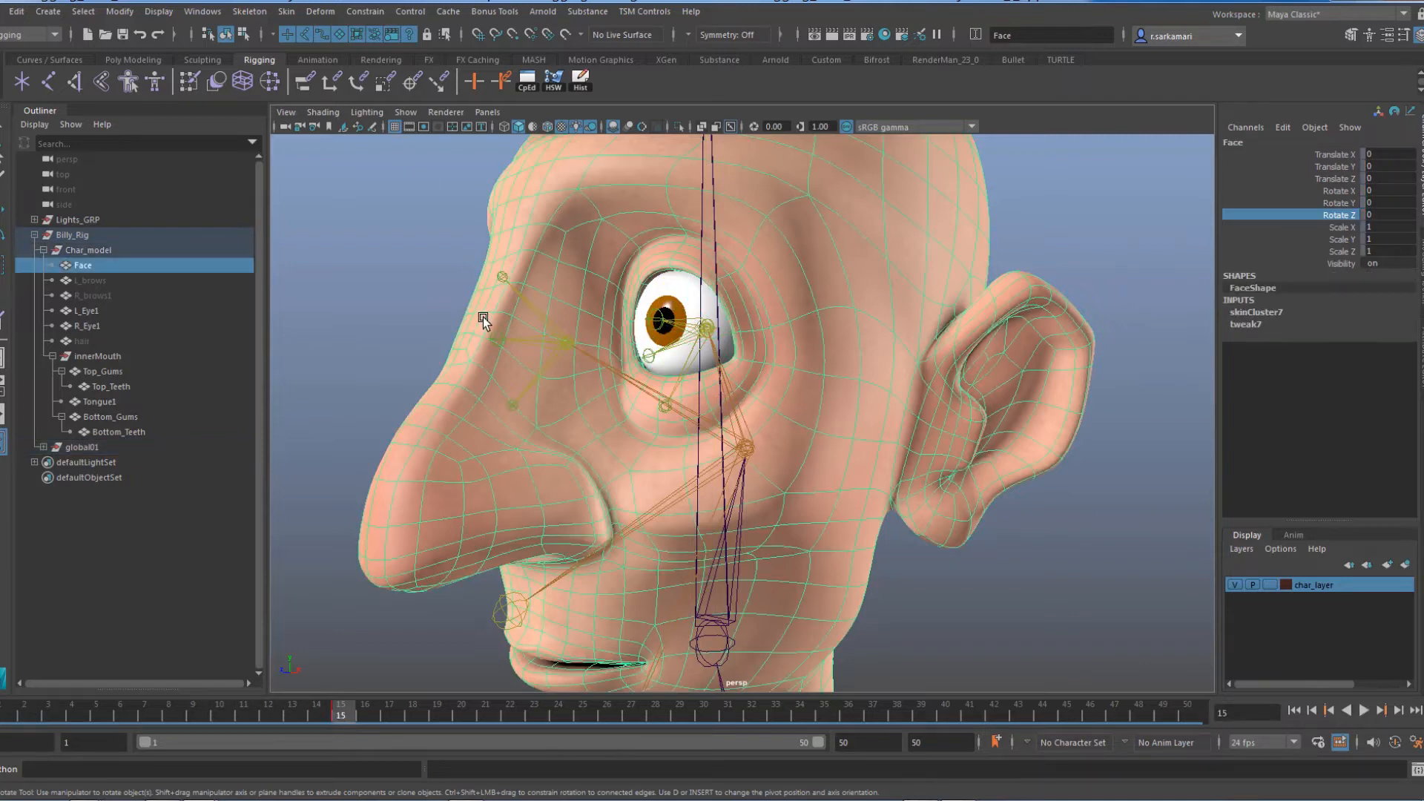
{"action": "left_click", "coordinate": [269, 83]}
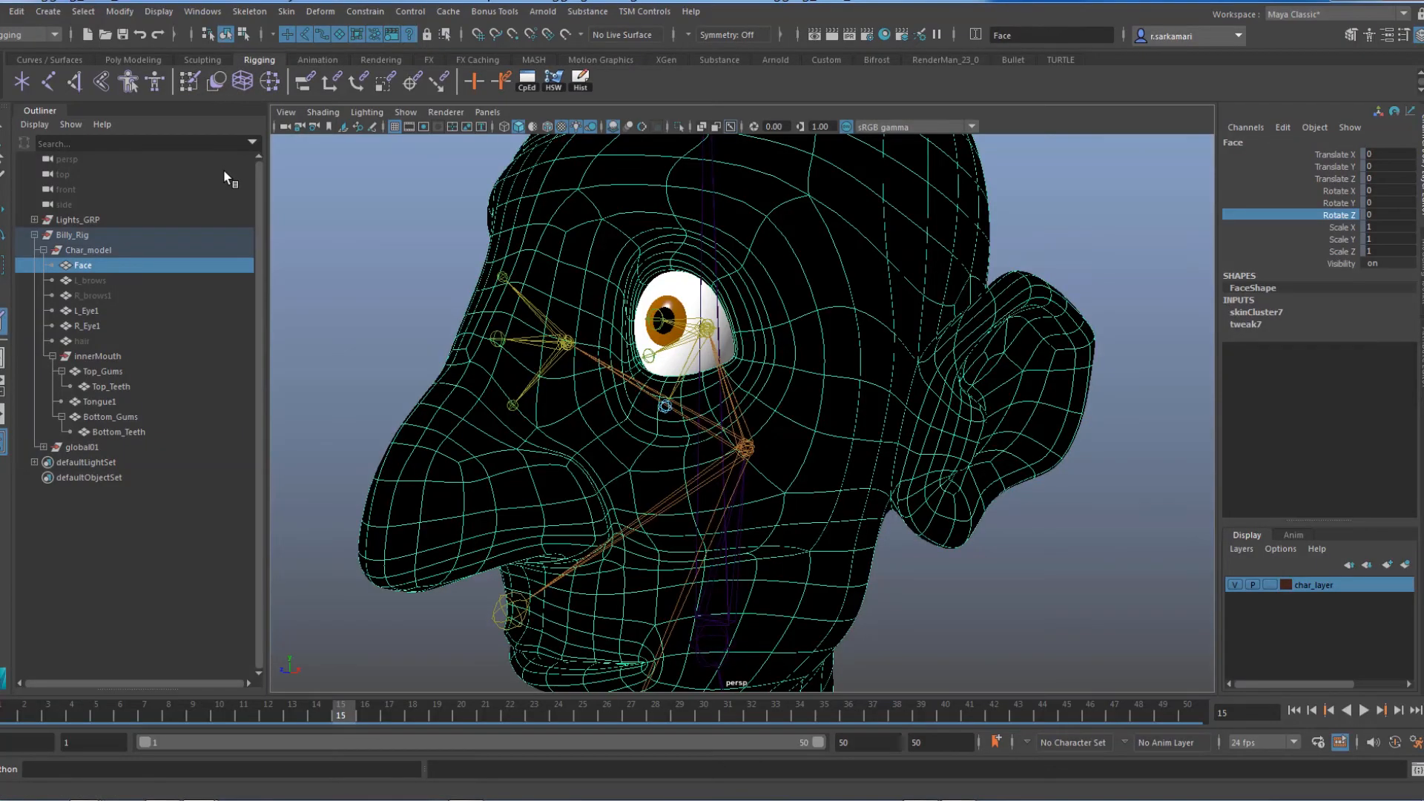
{"action": "double_click", "coordinate": [189, 82]}
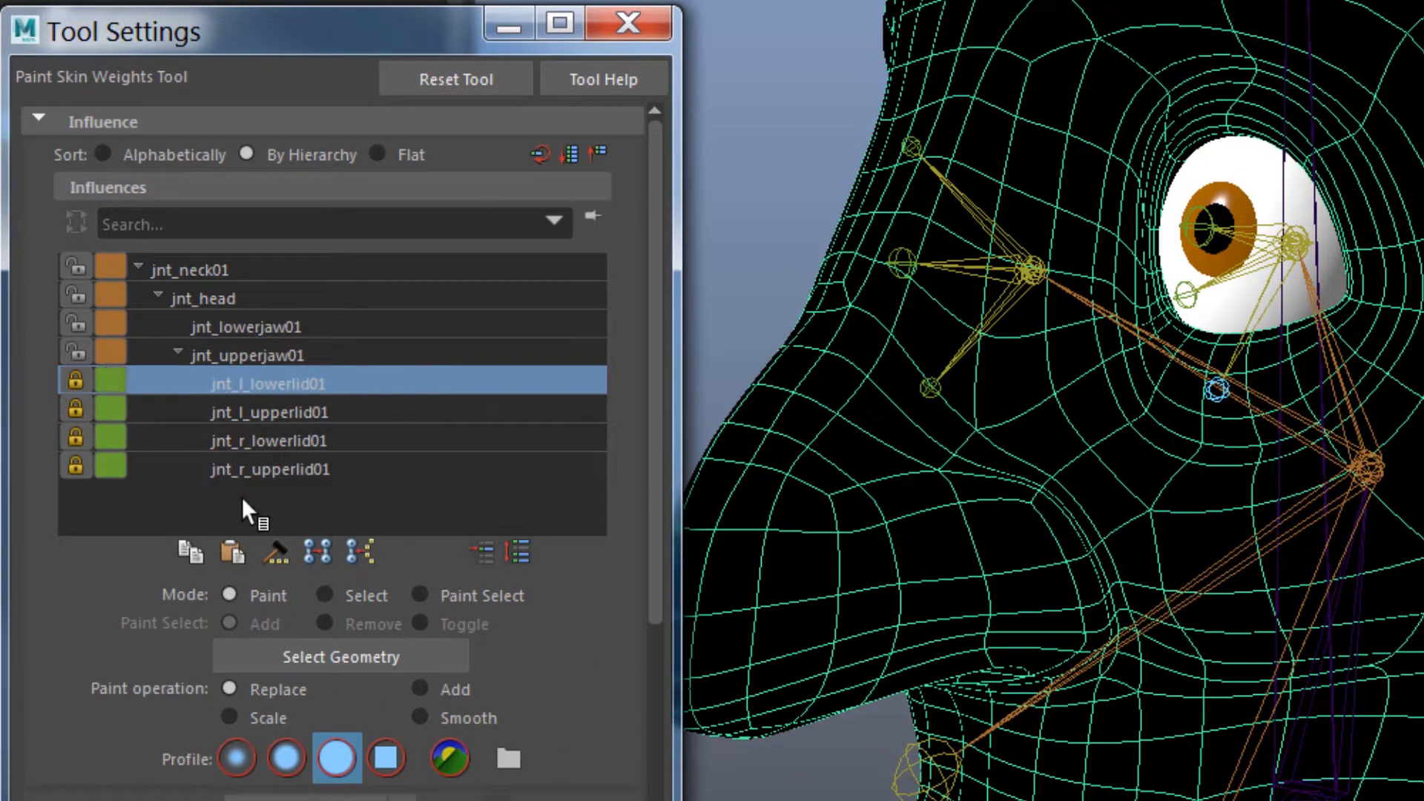
{"action": "left_click", "coordinate": [261, 487]}
{"action": "left_click", "coordinate": [276, 387]}
{"action": "left_click", "coordinate": [267, 469], "text": "shift"}
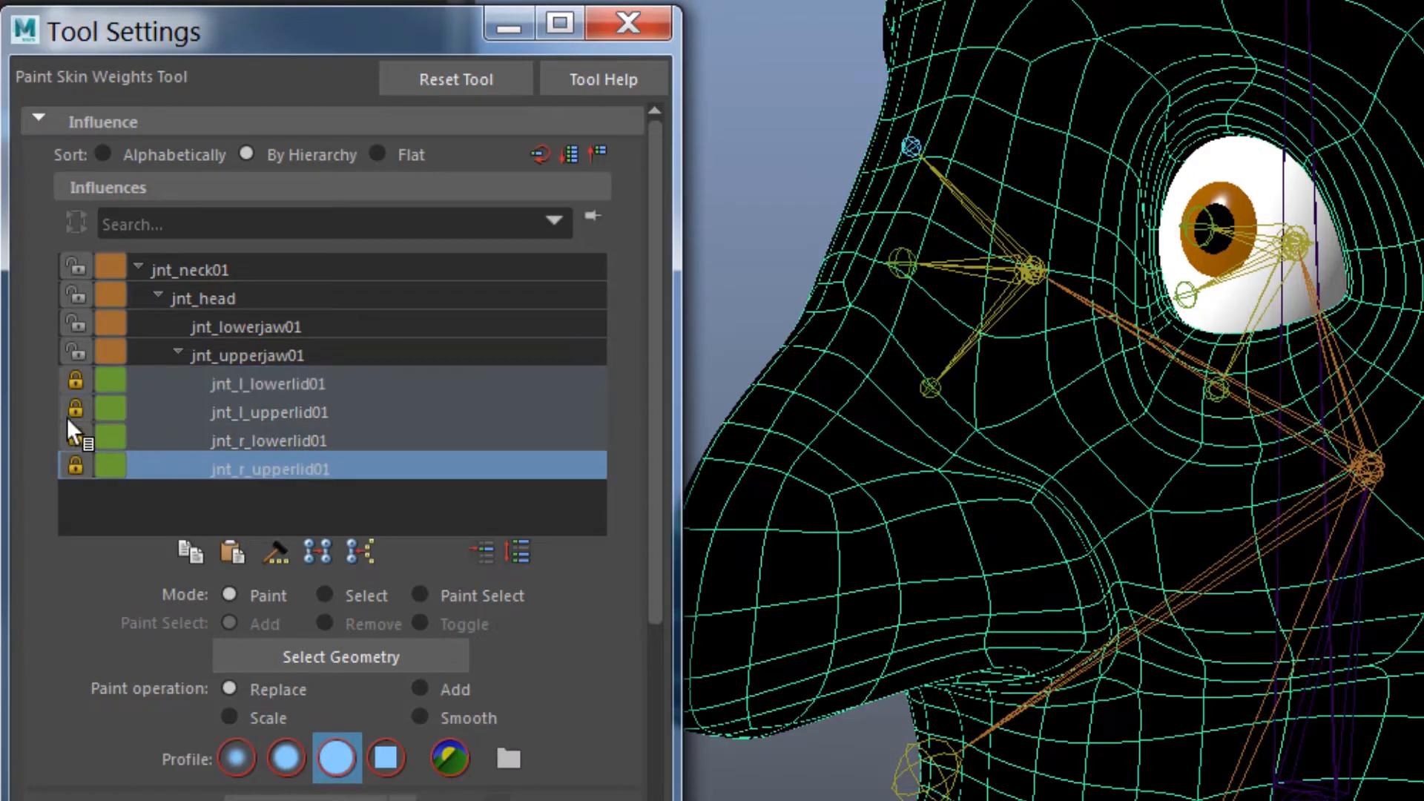
{"action": "left_click_drag", "start_coordinate": [73, 393], "coordinate": [75, 467]}
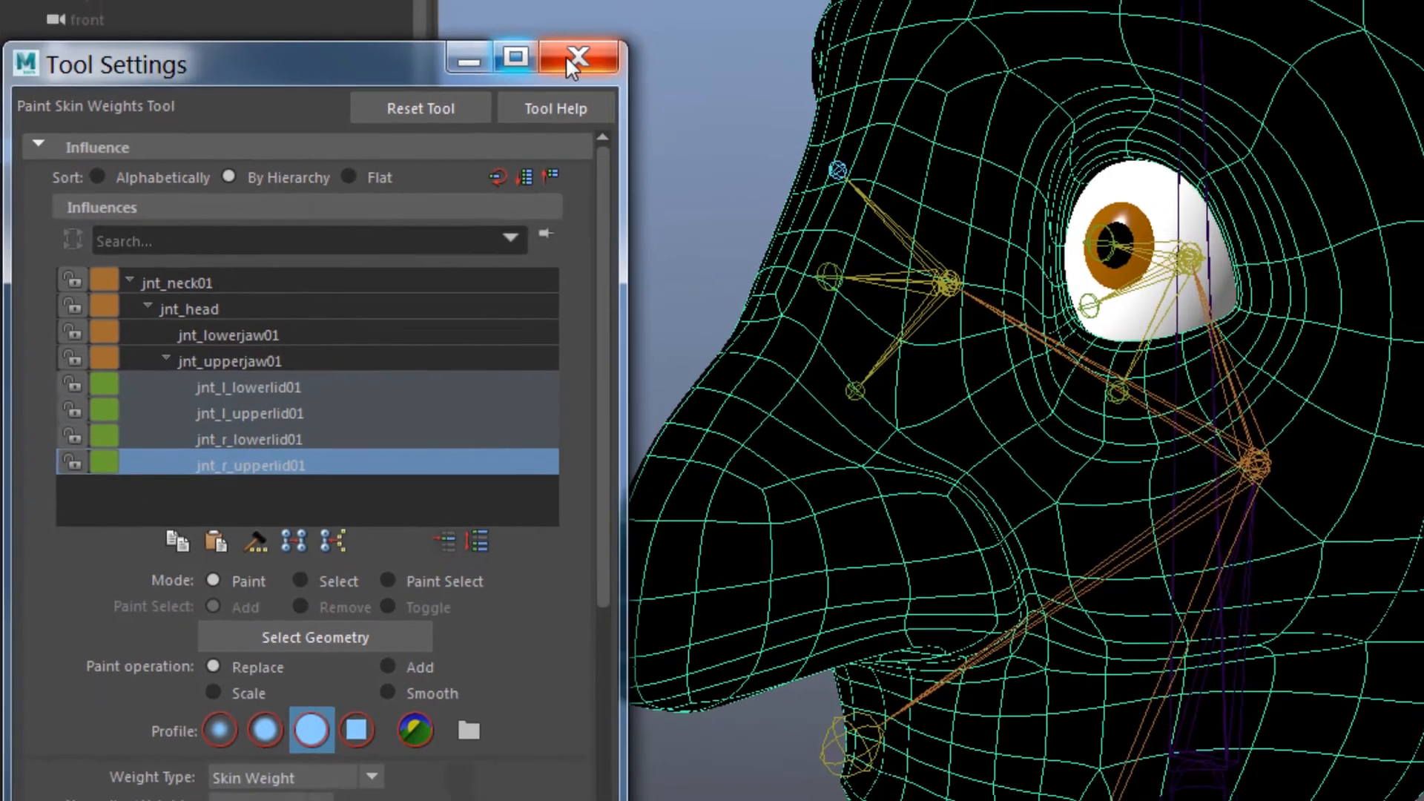
{"action": "left_click", "coordinate": [628, 24]}
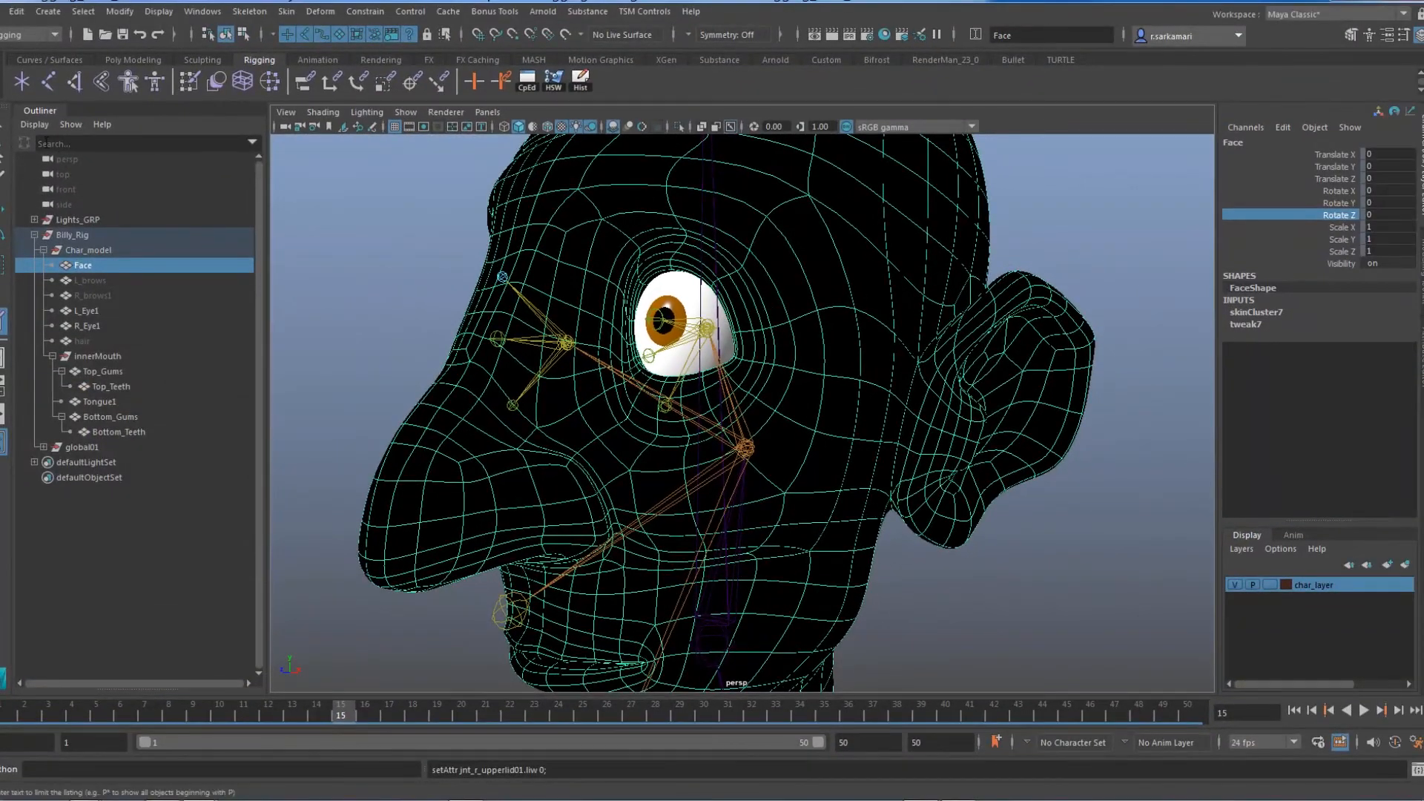
Step: Leave weight painting, isolate the Face mesh and display it unsmoothed with a close view of the left eye socket
{"action": "left_click", "coordinate": [3, 125]}
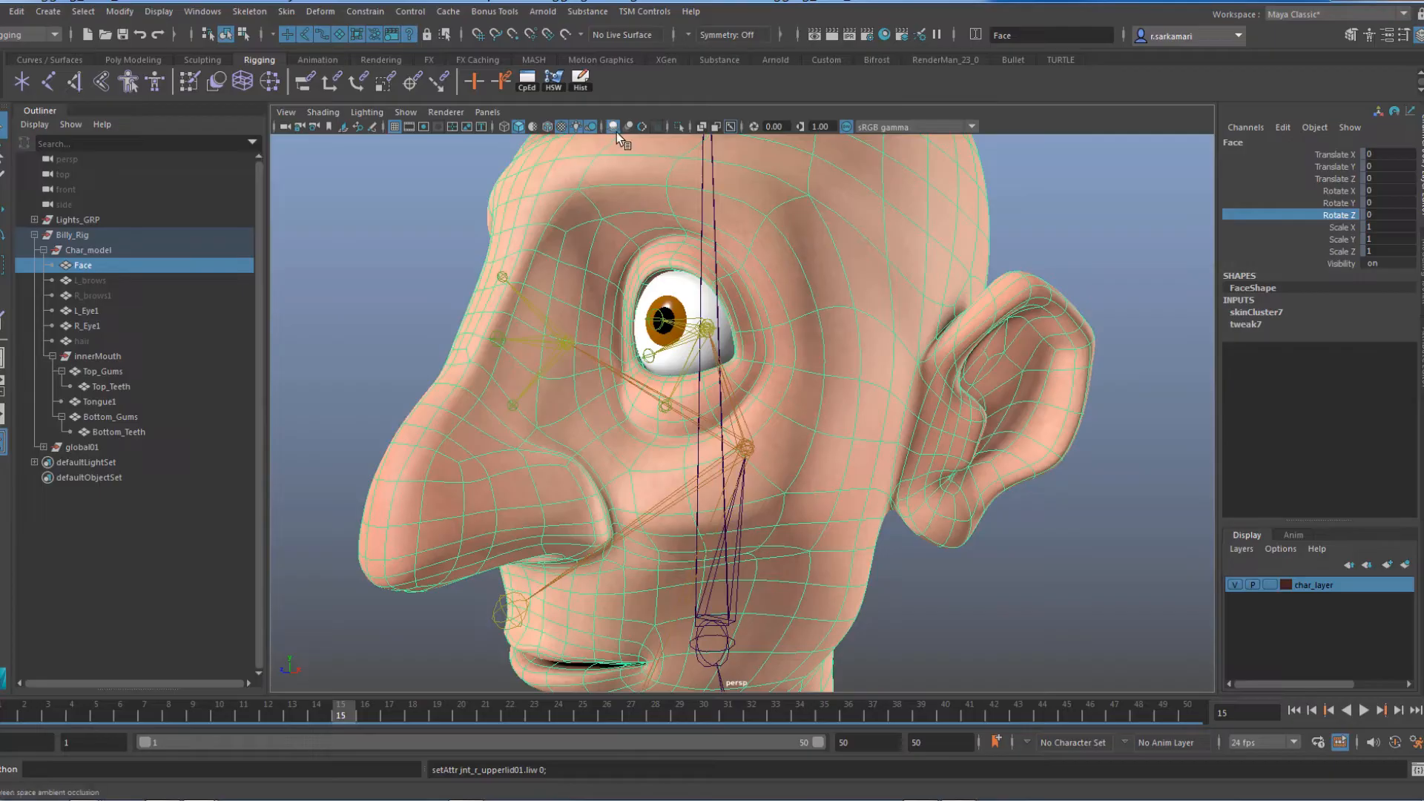
{"action": "left_click", "coordinate": [678, 126]}
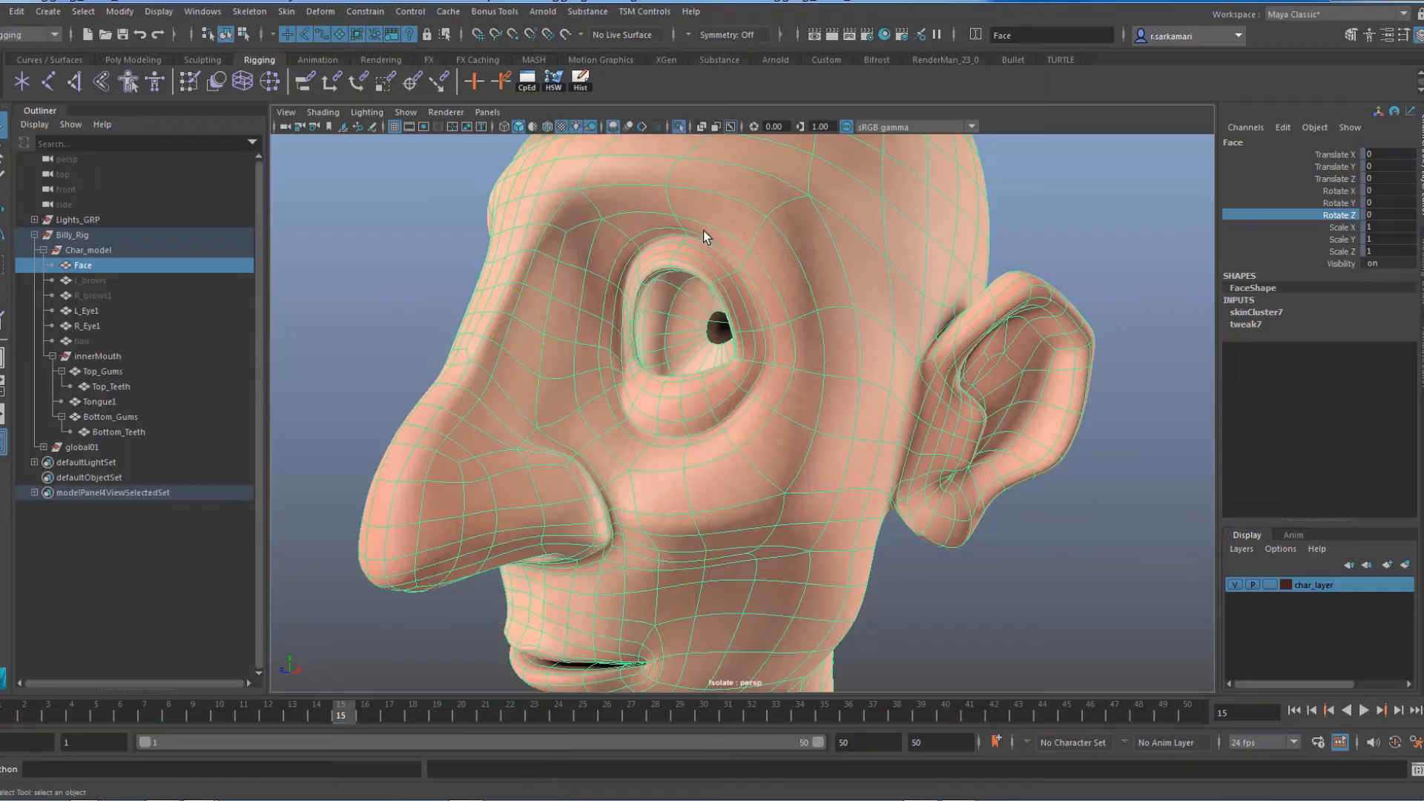
{"action": "right_click_drag", "start_coordinate": [614, 238], "coordinate": [775, 276], "text": "alt"}
{"action": "middle_click_drag", "start_coordinate": [664, 242], "coordinate": [744, 384], "text": "alt"}
{"action": "left_click_drag", "start_coordinate": [743, 384], "coordinate": [724, 359], "text": "alt"}
{"action": "right_click_drag", "start_coordinate": [618, 375], "coordinate": [656, 399], "text": "alt"}
{"action": "key", "text": "1"}
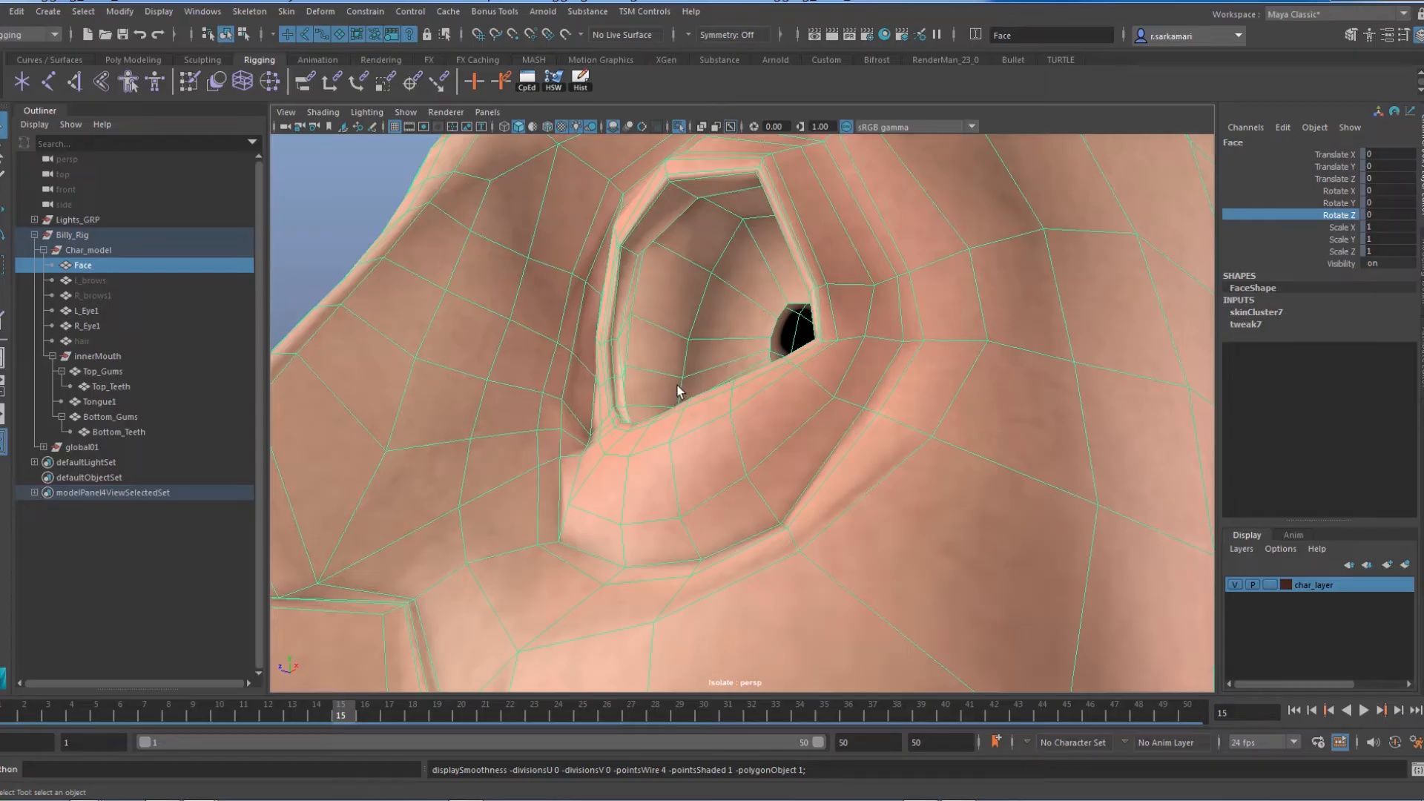
Step: Switch the Face mesh to vertex selection and enable camera-based selection for the Marquee style, testing it around the left eye socket
{"action": "mouse_move", "coordinate": [608, 368]}
{"action": "right_mouse_down"}
{"action": "mouse_move", "coordinate": [611, 389]}
{"action": "mouse_move", "coordinate": [601, 375]}
{"action": "right_mouse_up"}
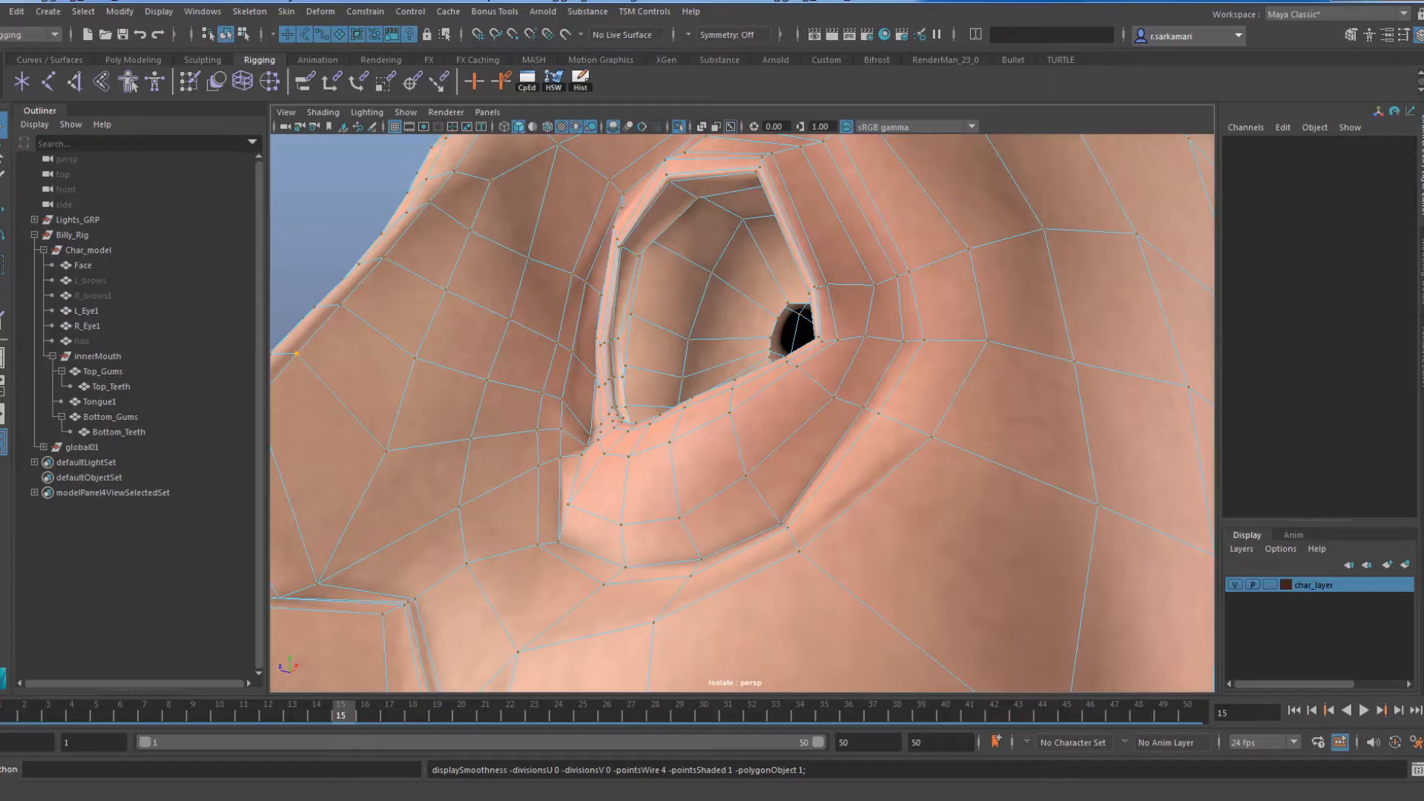
{"action": "double_click", "coordinate": [3, 124]}
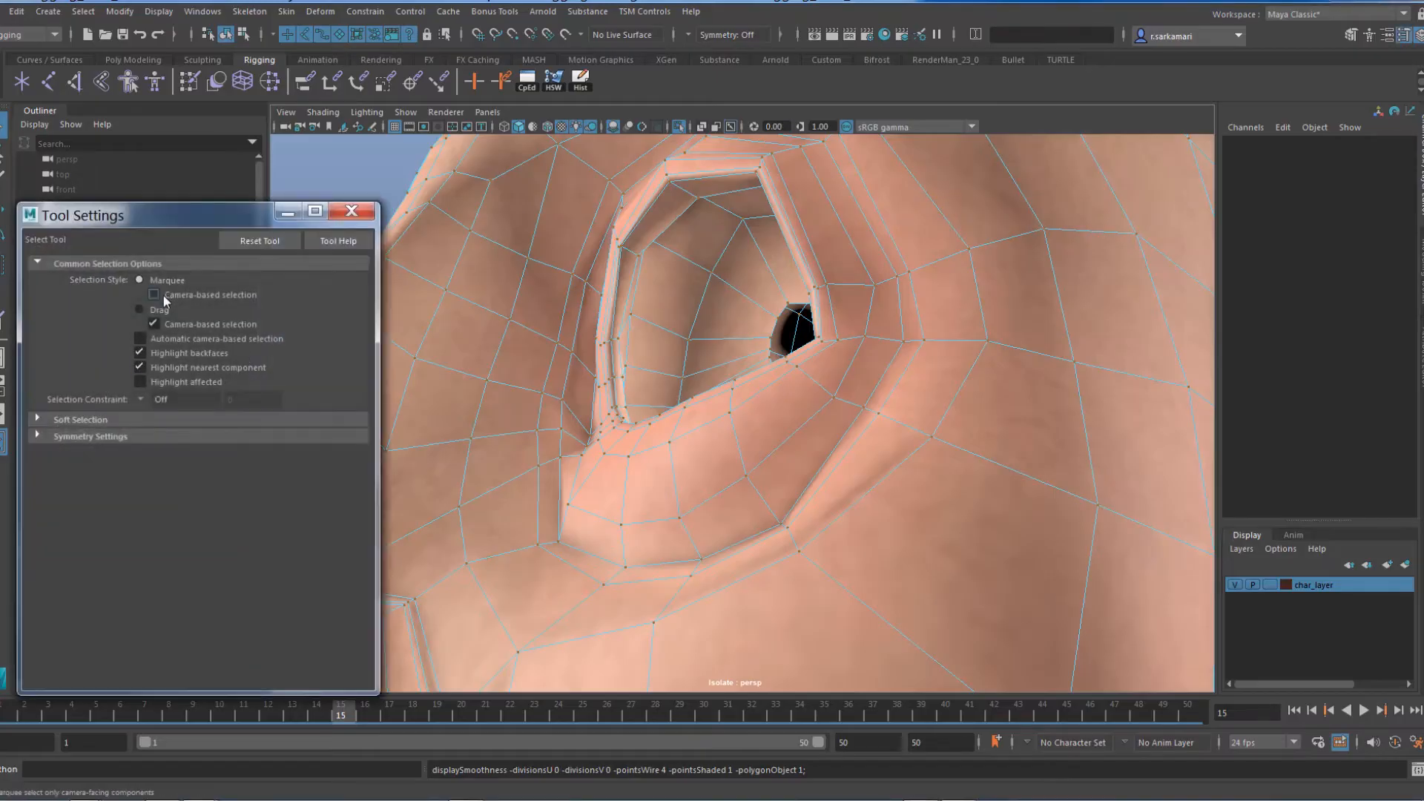
{"action": "left_click", "coordinate": [154, 294]}
{"action": "left_click_drag", "start_coordinate": [566, 272], "coordinate": [709, 565]}
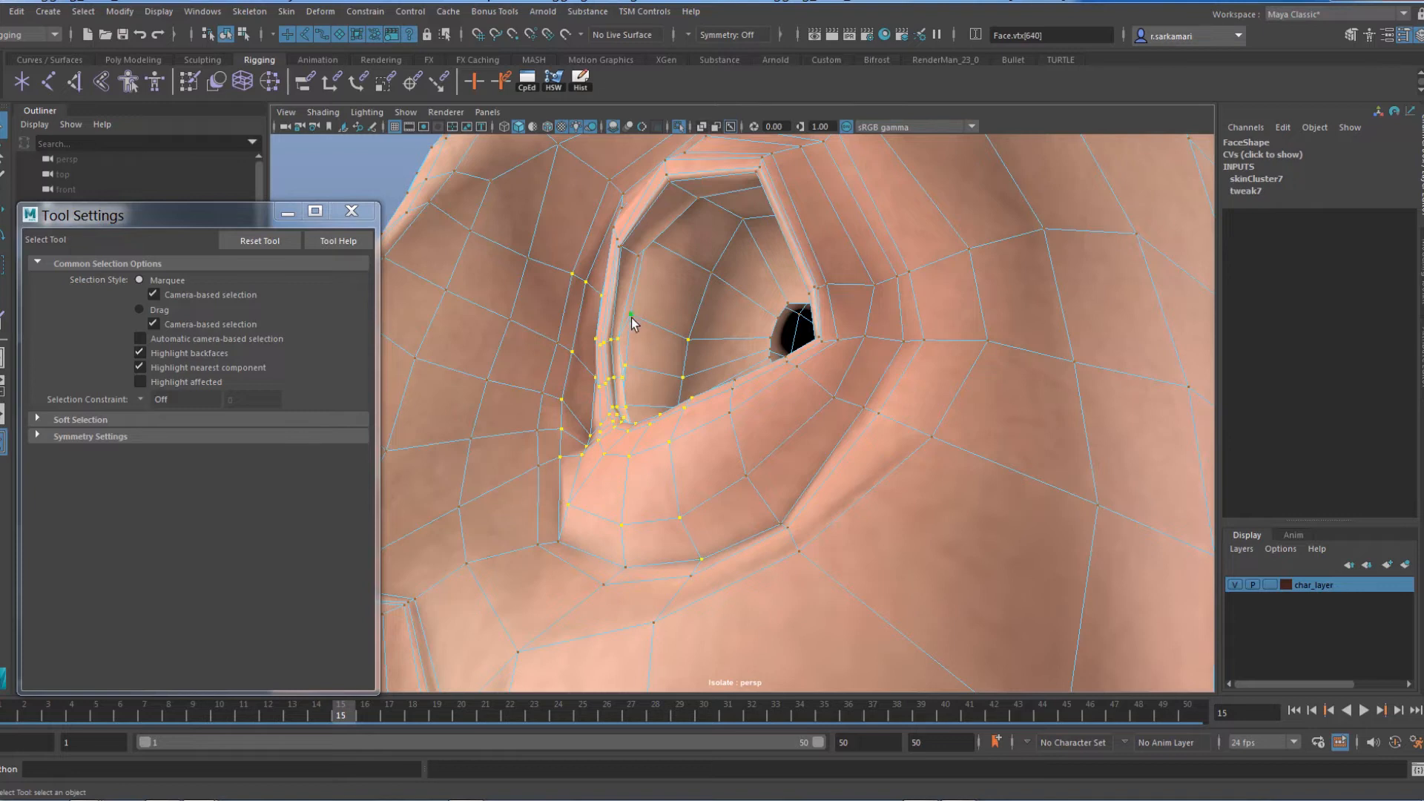
{"action": "left_click", "coordinate": [609, 380]}
{"action": "left_click_drag", "start_coordinate": [620, 317], "coordinate": [660, 345], "text": "alt"}
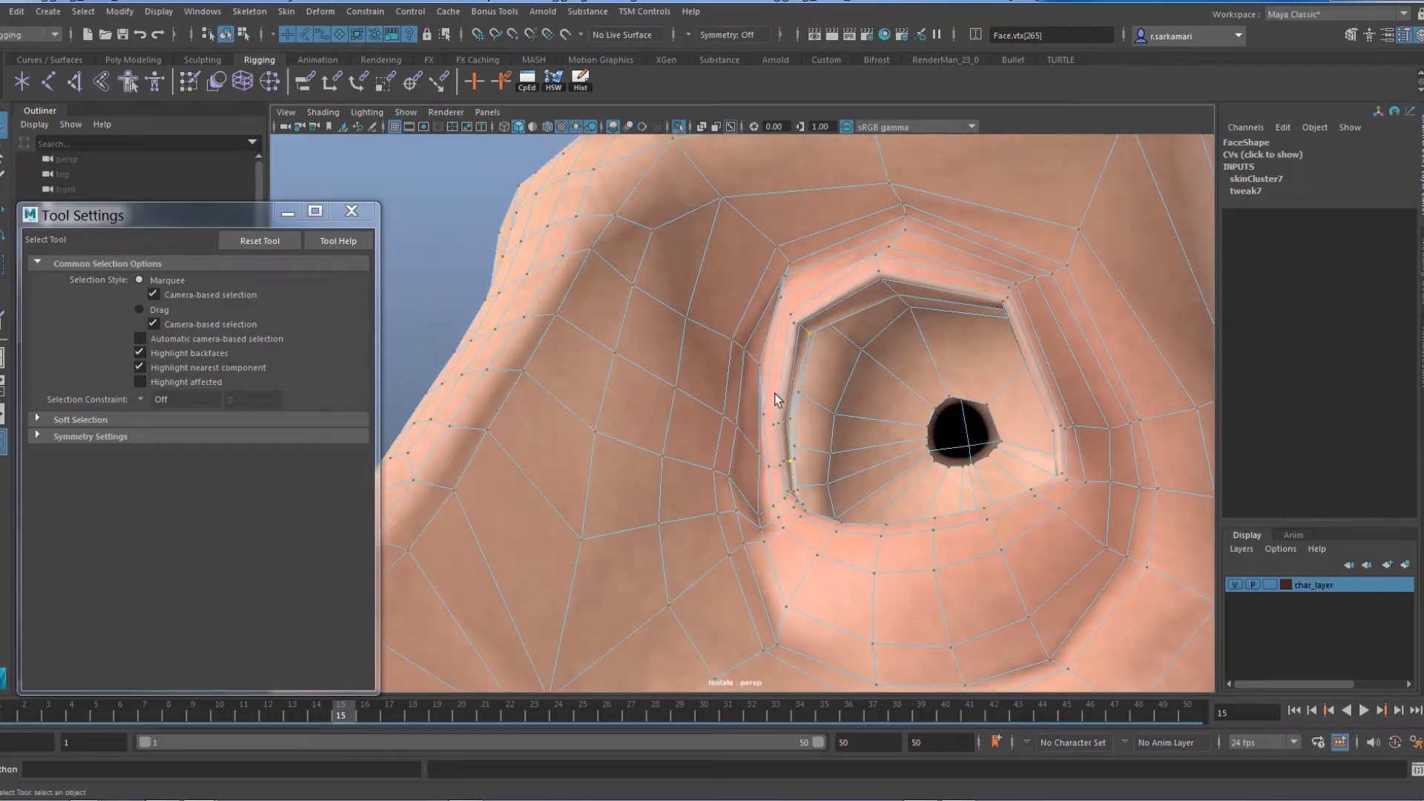
Step: Load the vertices on the inner side of the left eye rim into the Component Editor and turn off Hide Zero Columns
{"action": "left_click", "coordinate": [772, 426]}
{"action": "left_click", "coordinate": [526, 79]}
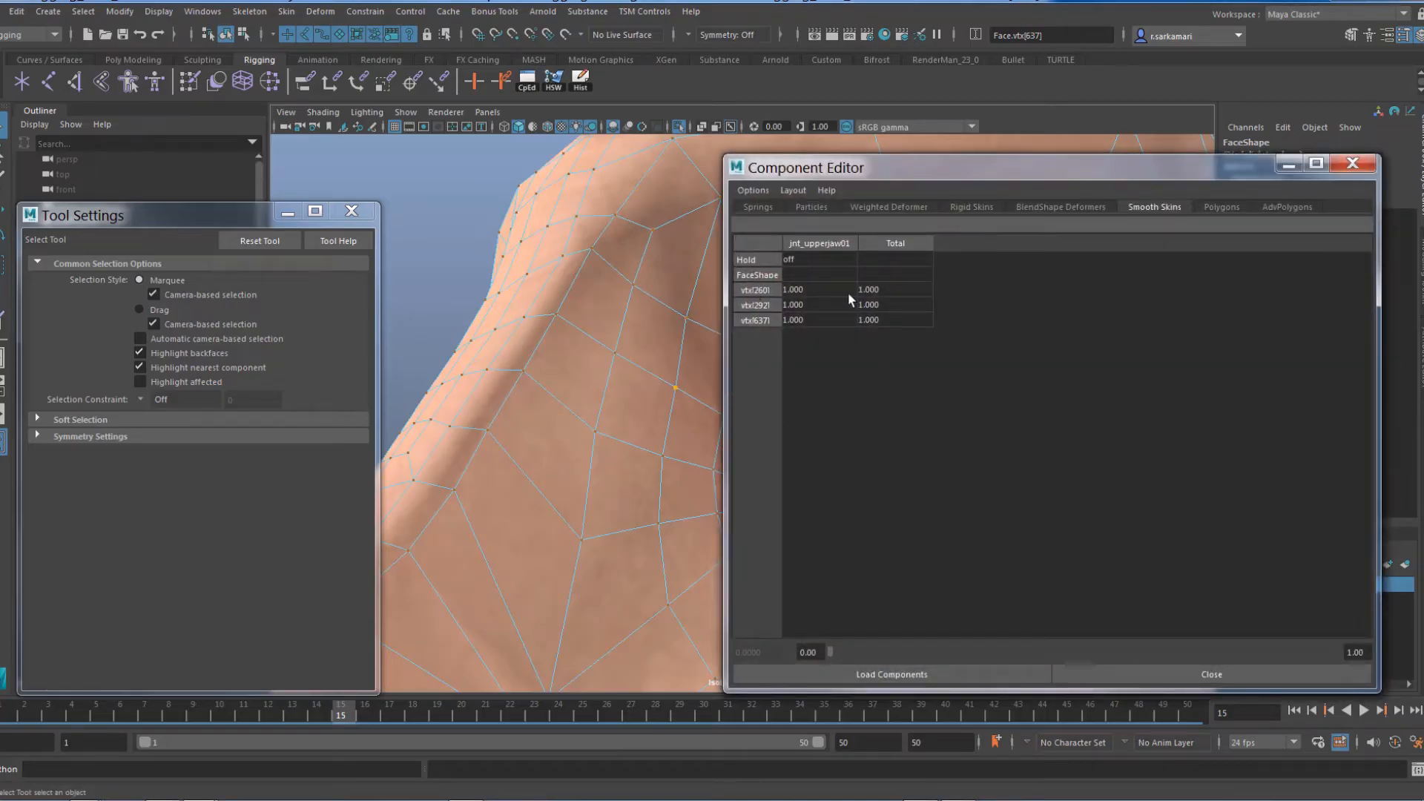
{"action": "left_click_drag", "start_coordinate": [842, 162], "coordinate": [149, 153]}
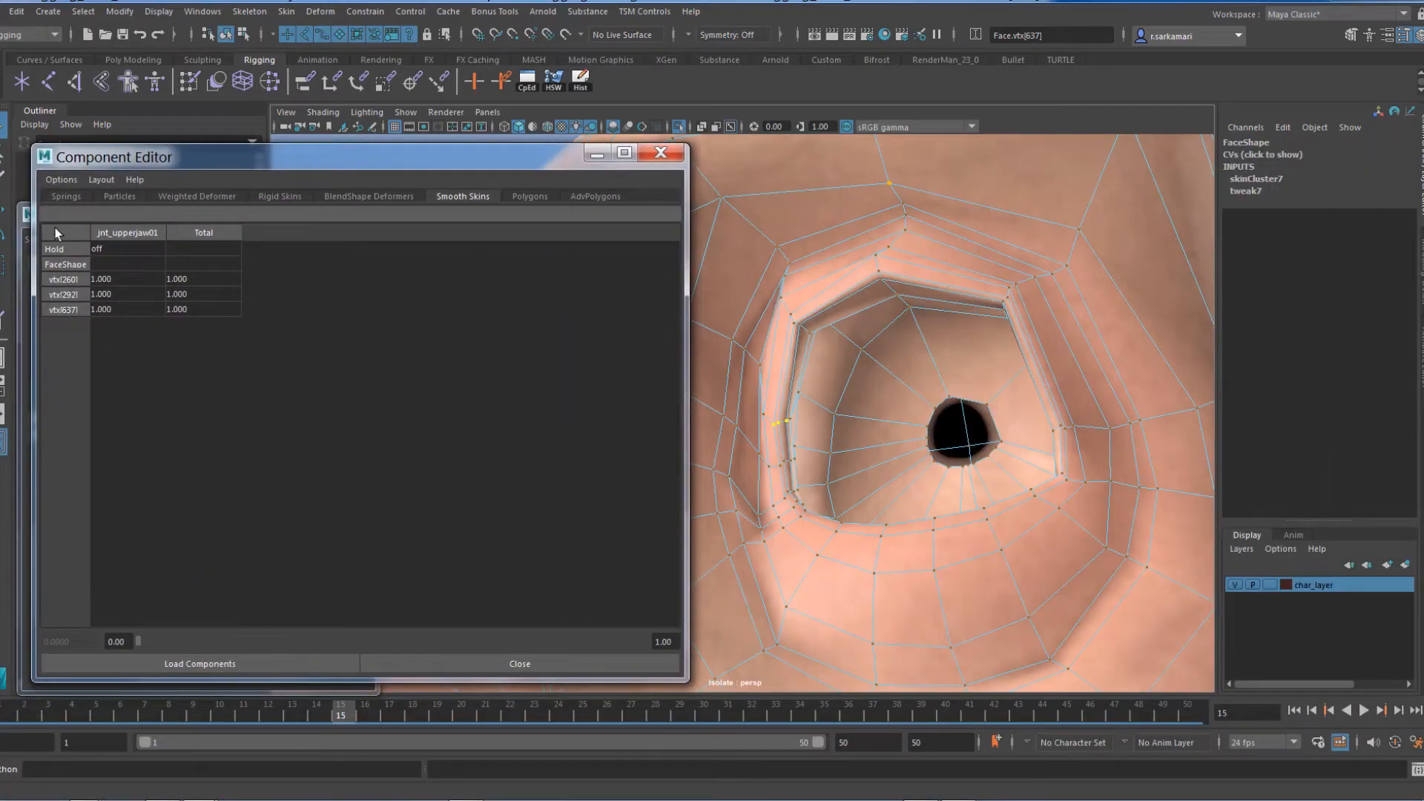
{"action": "left_click", "coordinate": [53, 181]}
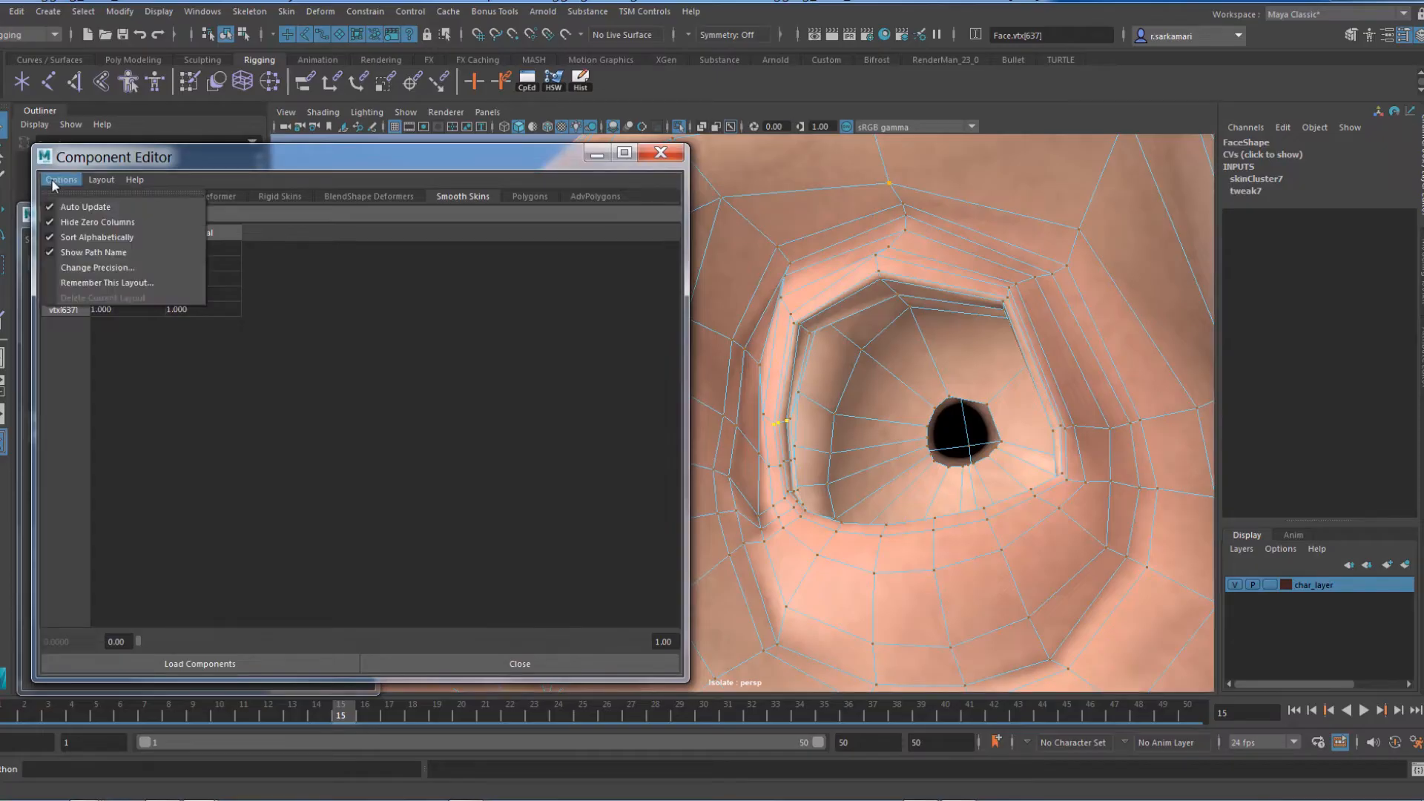
{"action": "left_click", "coordinate": [77, 224]}
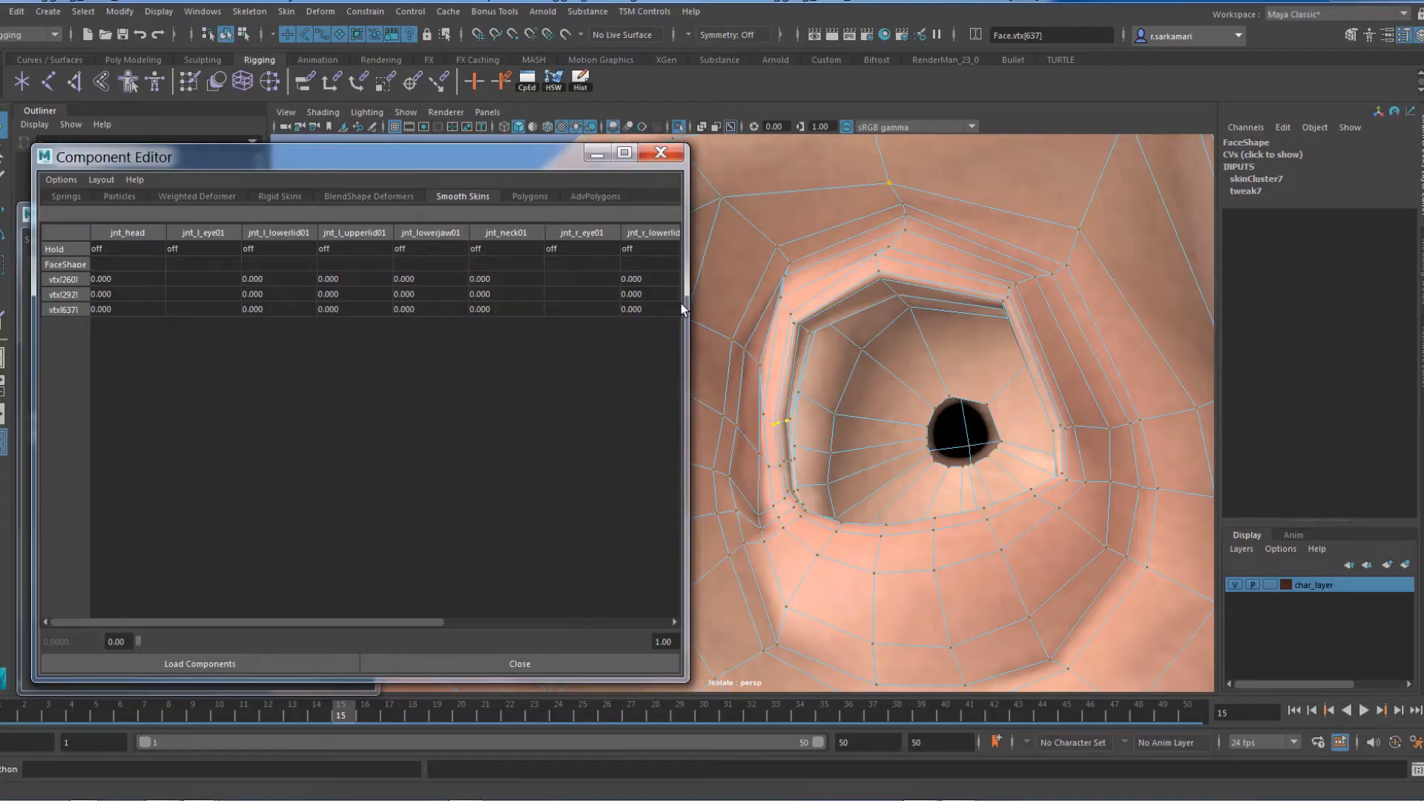
Step: Try a jnt_l_upperlid01 weight of 0.2 on the three selected vertices, 260, 292 and 637
{"action": "left_click", "coordinate": [650, 279]}
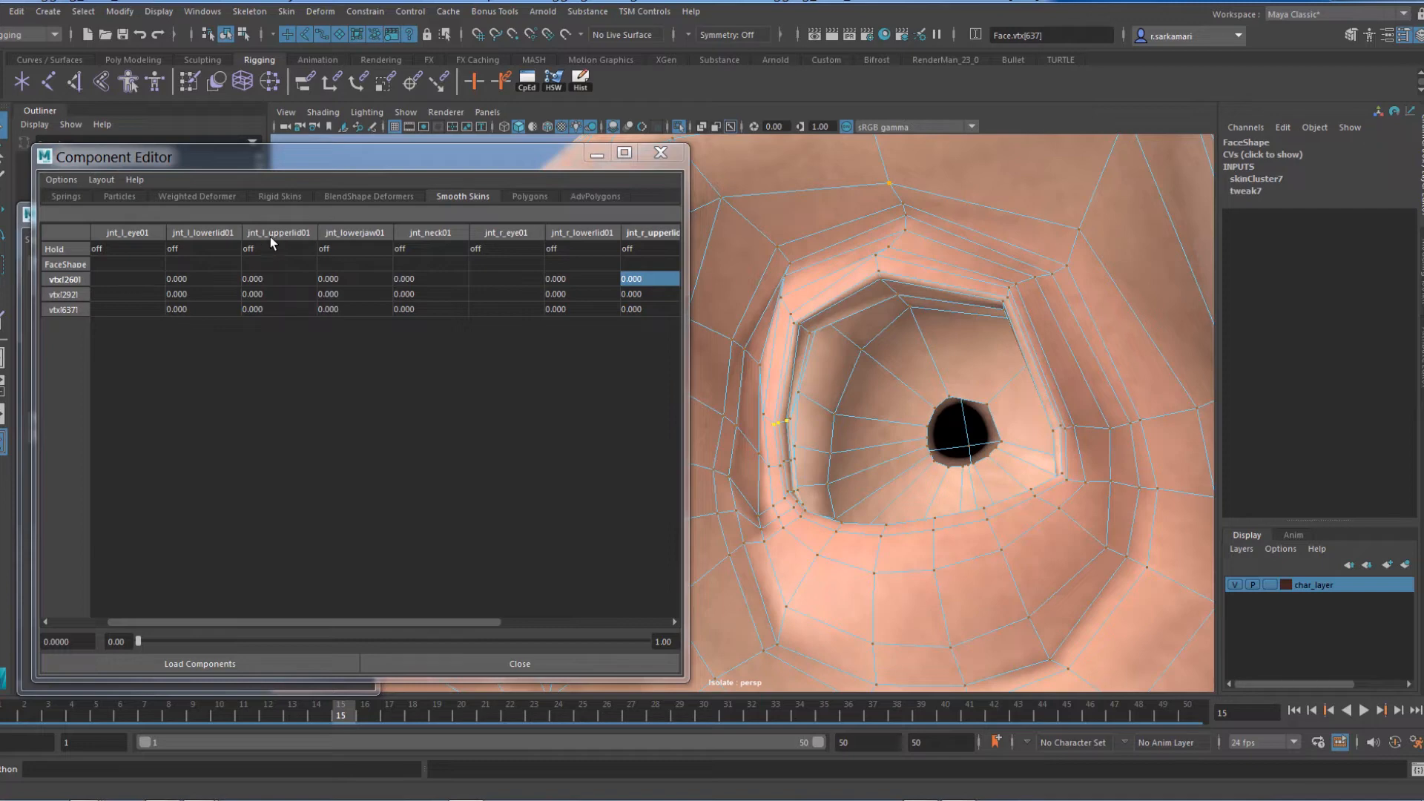
{"action": "left_click_drag", "start_coordinate": [255, 280], "coordinate": [260, 308]}
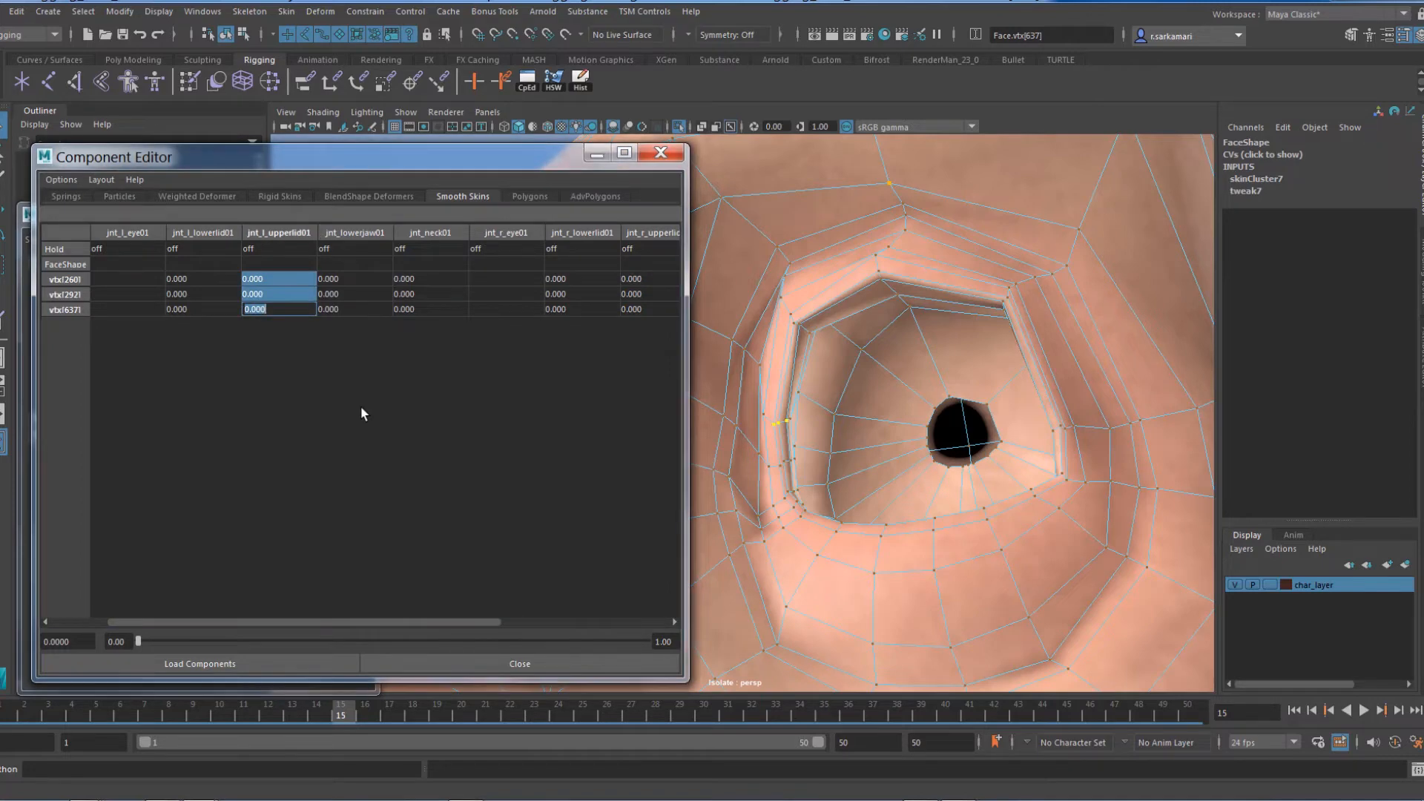
{"action": "type", "text": "0.2"}
{"action": "key", "text": "Return"}
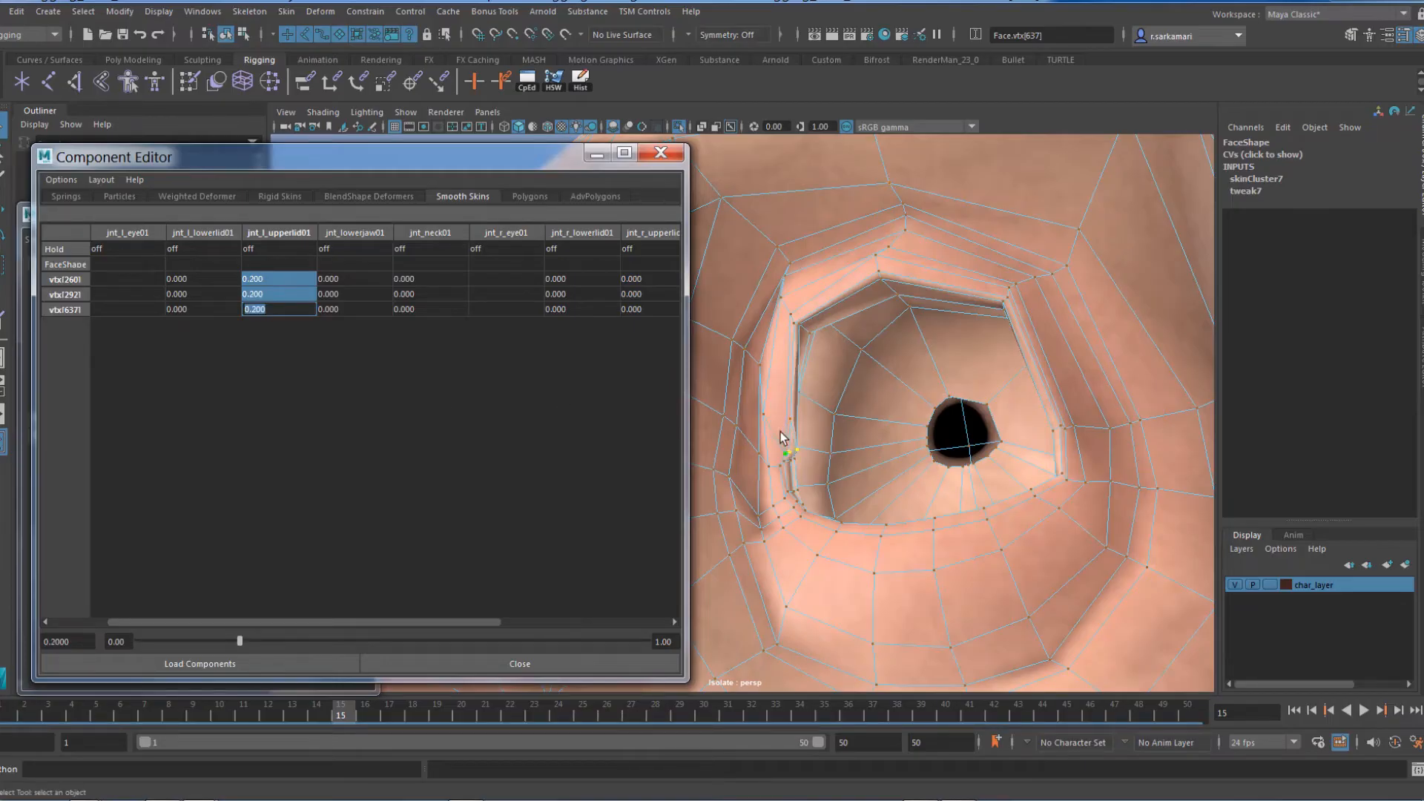
Step: Undo the last eyelid weight change, then try extending the vertex selection across the eye rim and revert that selection
{"action": "type", "text": "f"}
{"action": "middle_click", "coordinate": [806, 445]}
{"action": "key", "text": "f"}
{"action": "right_click_drag", "start_coordinate": [922, 394], "coordinate": [742, 369], "text": "alt"}
{"action": "mouse_move", "coordinate": [742, 369]}
{"action": "left_mouse_down", "text": "alt"}
{"action": "mouse_move", "coordinate": [705, 365]}
{"action": "mouse_move", "coordinate": [749, 359]}
{"action": "left_mouse_up", "text": "alt"}
{"action": "middle_click_drag", "start_coordinate": [819, 379], "coordinate": [983, 342], "text": "alt"}
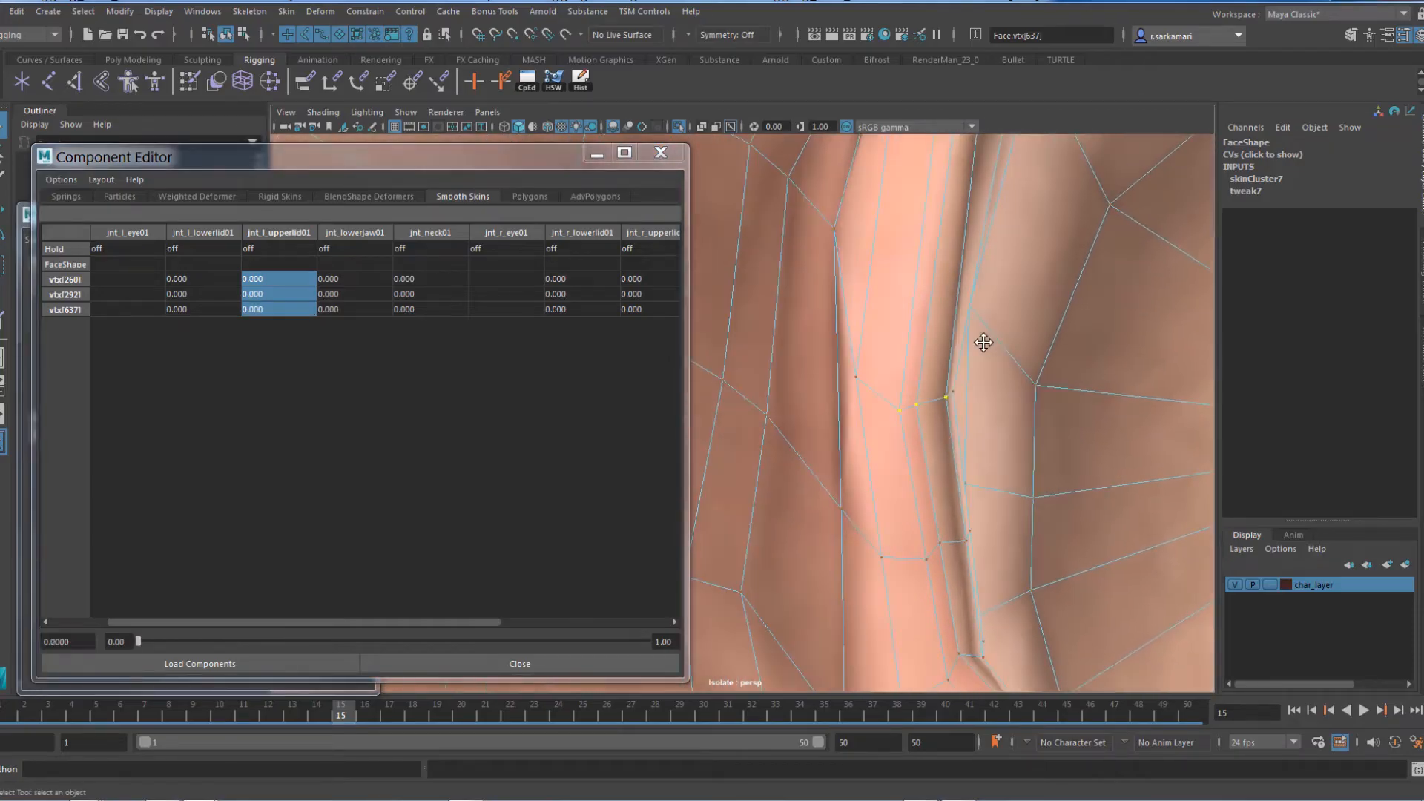
{"action": "right_click_drag", "start_coordinate": [984, 341], "coordinate": [881, 333], "text": "alt"}
{"action": "double_click", "coordinate": [846, 365], "text": "shift"}
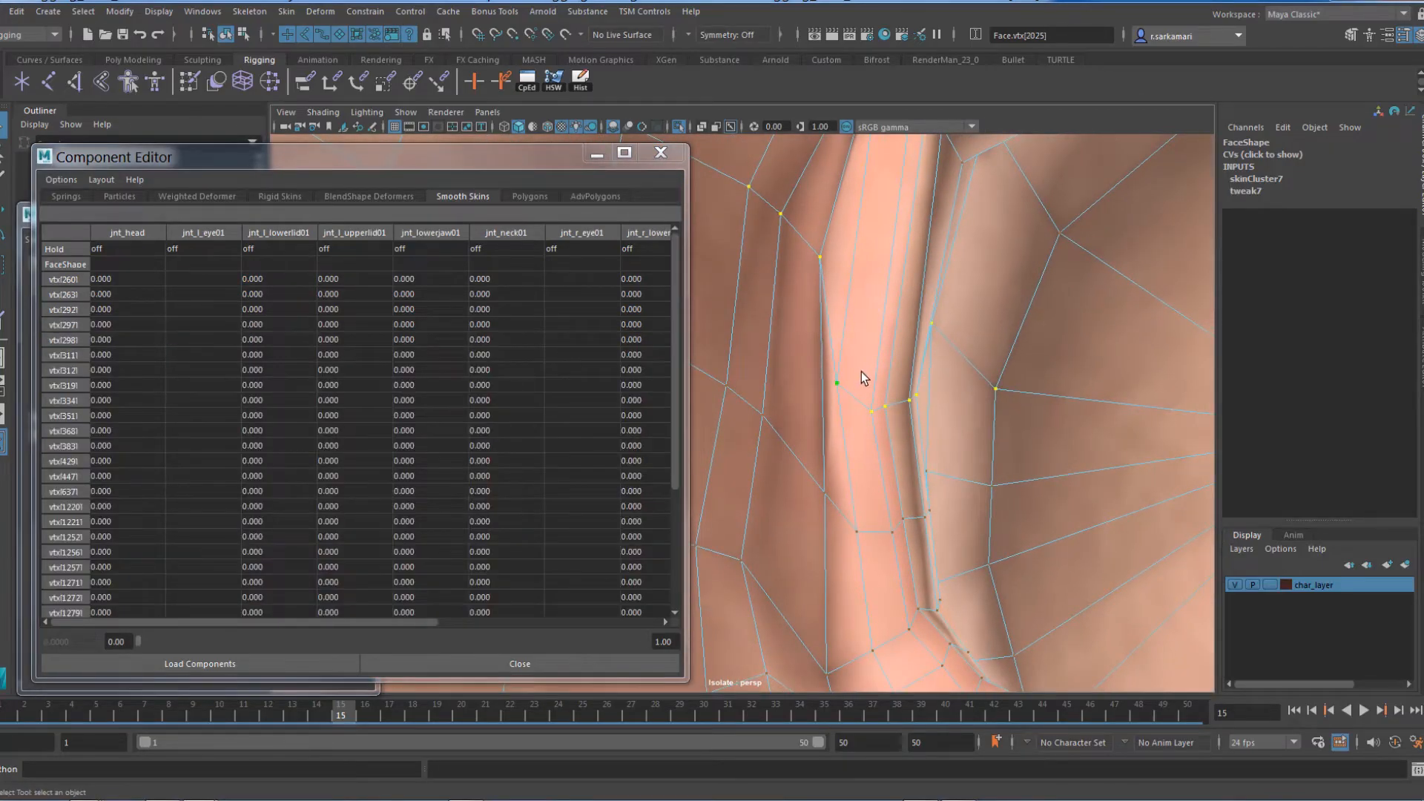
{"action": "key", "text": "ctrl+z"}
Step: Set the jnt_l_upperlid01 weight to 0.3 on vertices 261, 262, 283 and 636 at the upper inner corner of the left eye rim
{"action": "right_click_drag", "start_coordinate": [900, 438], "coordinate": [729, 436], "text": "alt"}
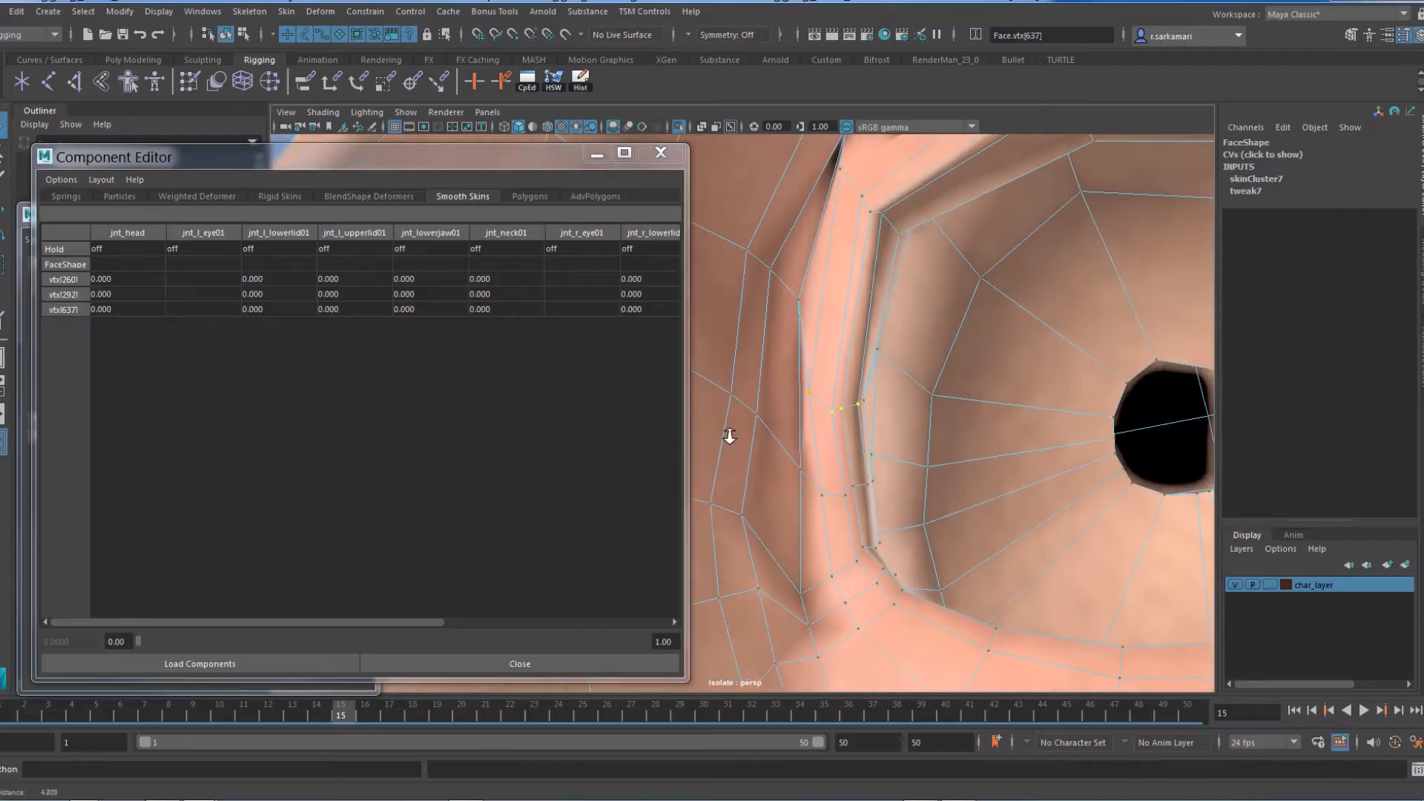
{"action": "left_click_drag", "start_coordinate": [729, 436], "coordinate": [824, 362], "text": "alt"}
{"action": "left_click", "coordinate": [858, 330]}
{"action": "left_click", "coordinate": [847, 331], "text": "shift"}
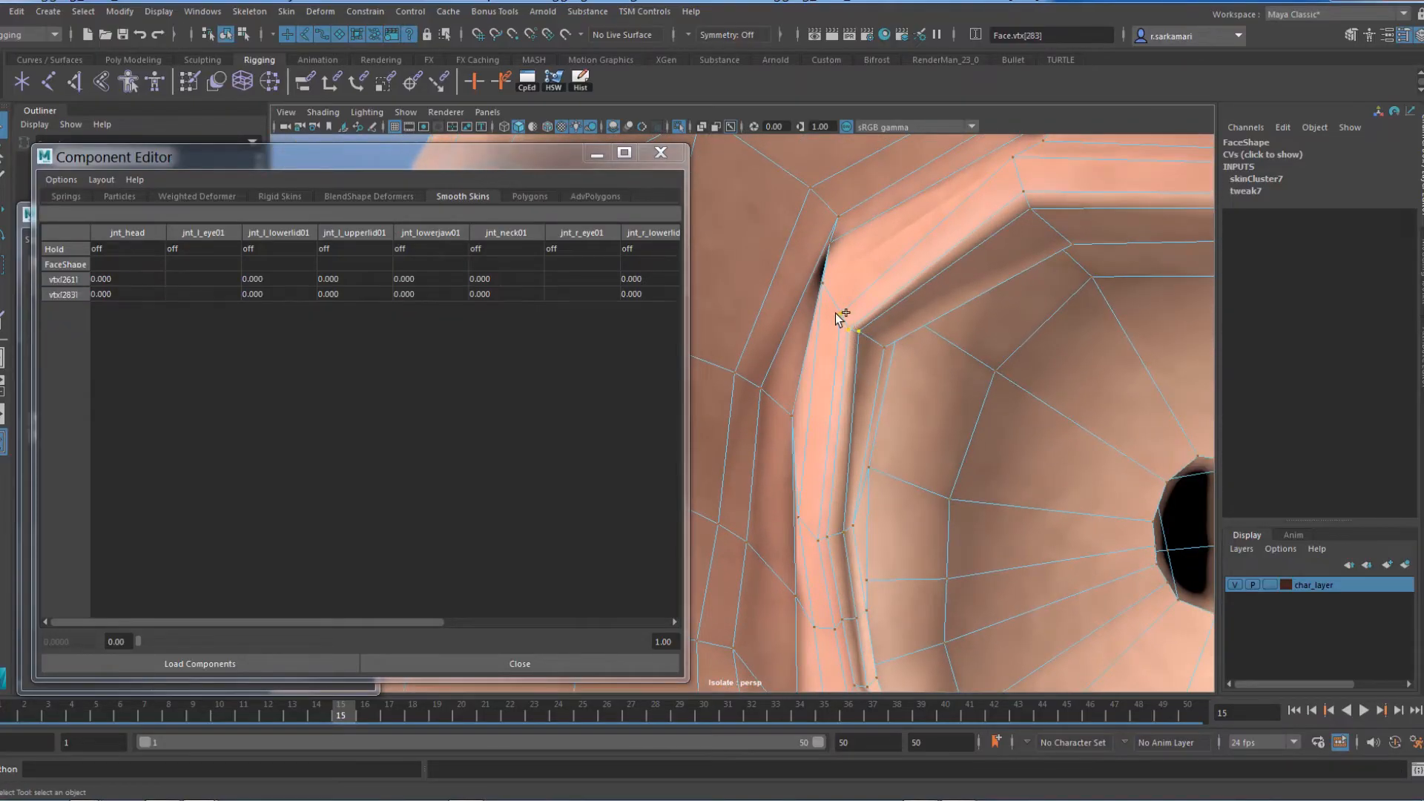
{"action": "left_click", "coordinate": [841, 315], "text": "shift"}
{"action": "left_click", "coordinate": [886, 350], "text": "shift"}
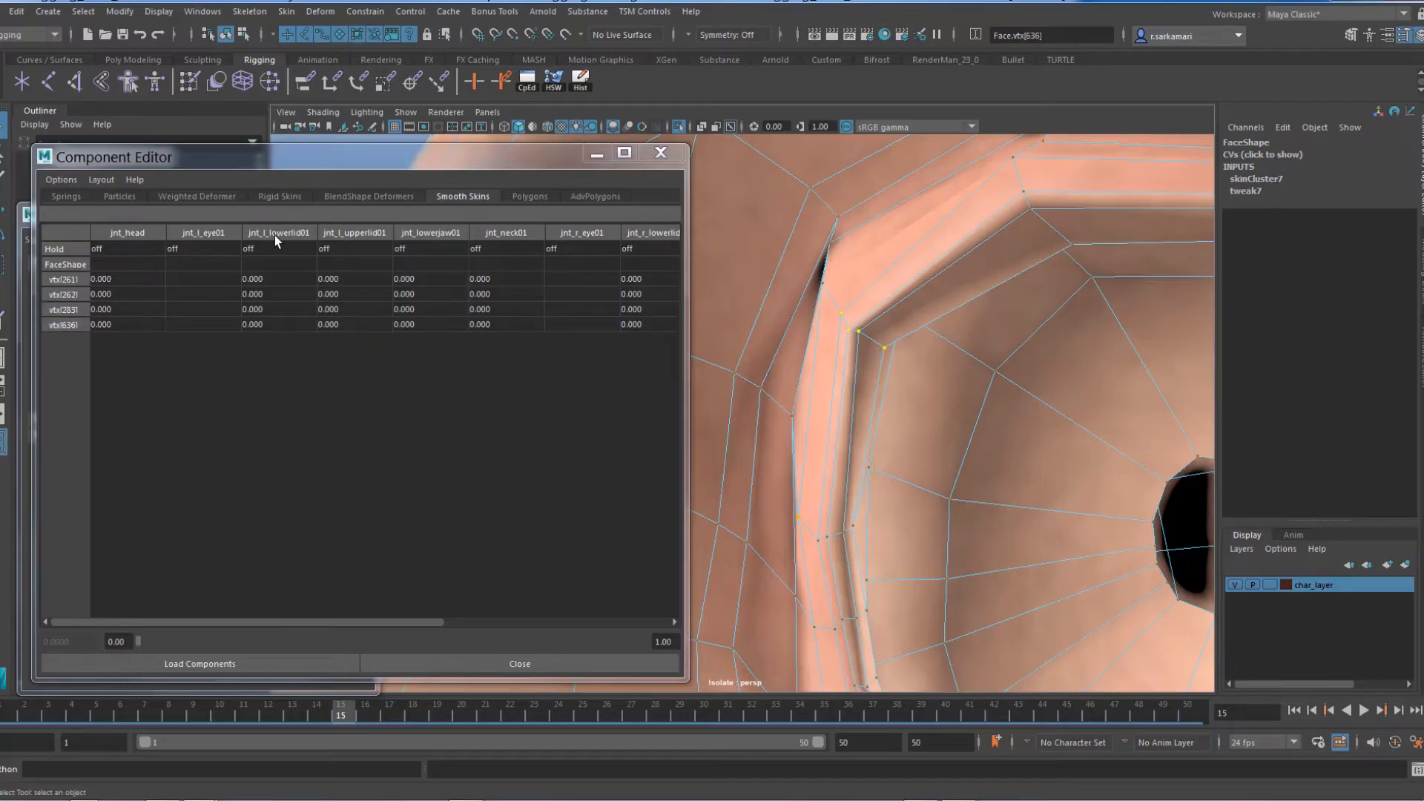
{"action": "double_click", "coordinate": [340, 325]}
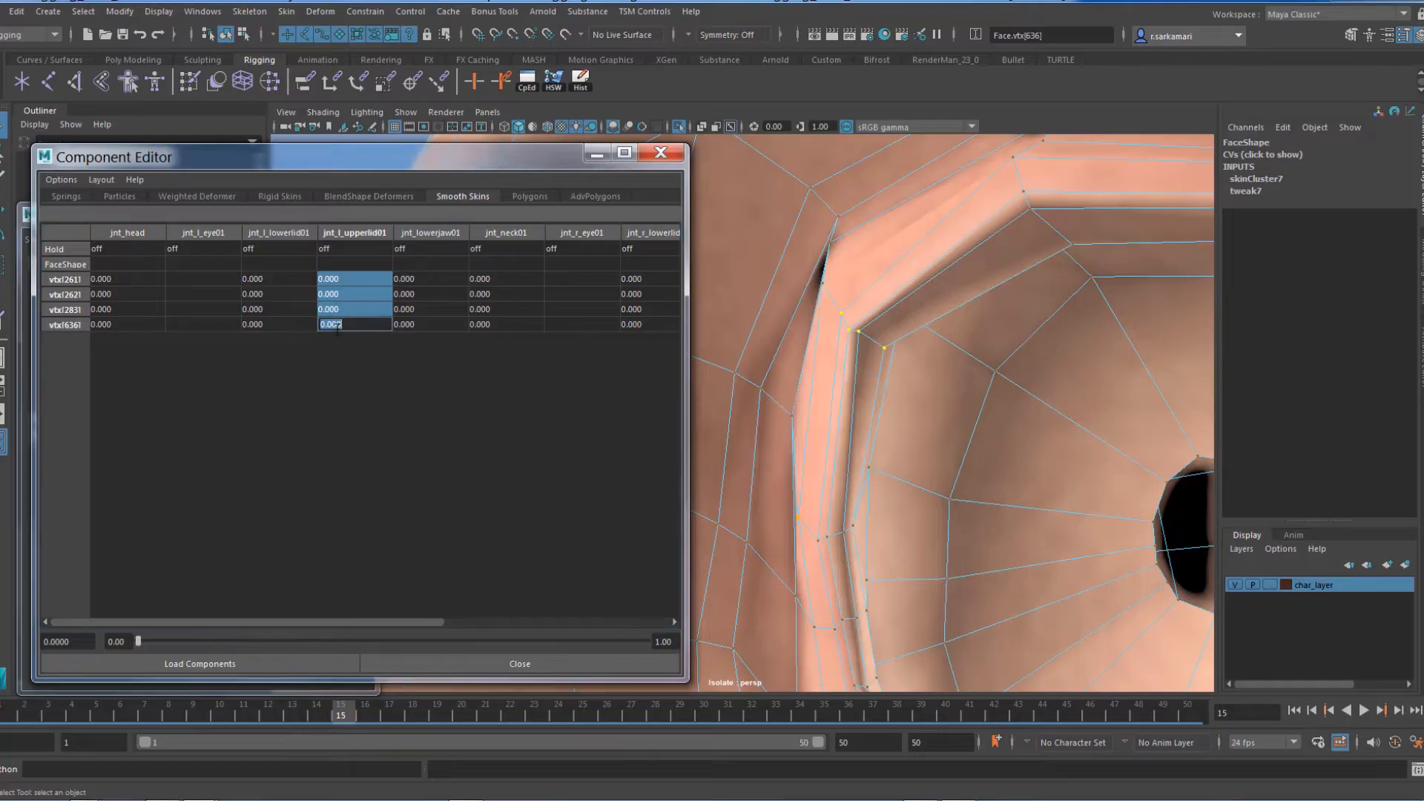
{"action": "type", "text": "0.3"}
{"action": "key", "text": "Return"}
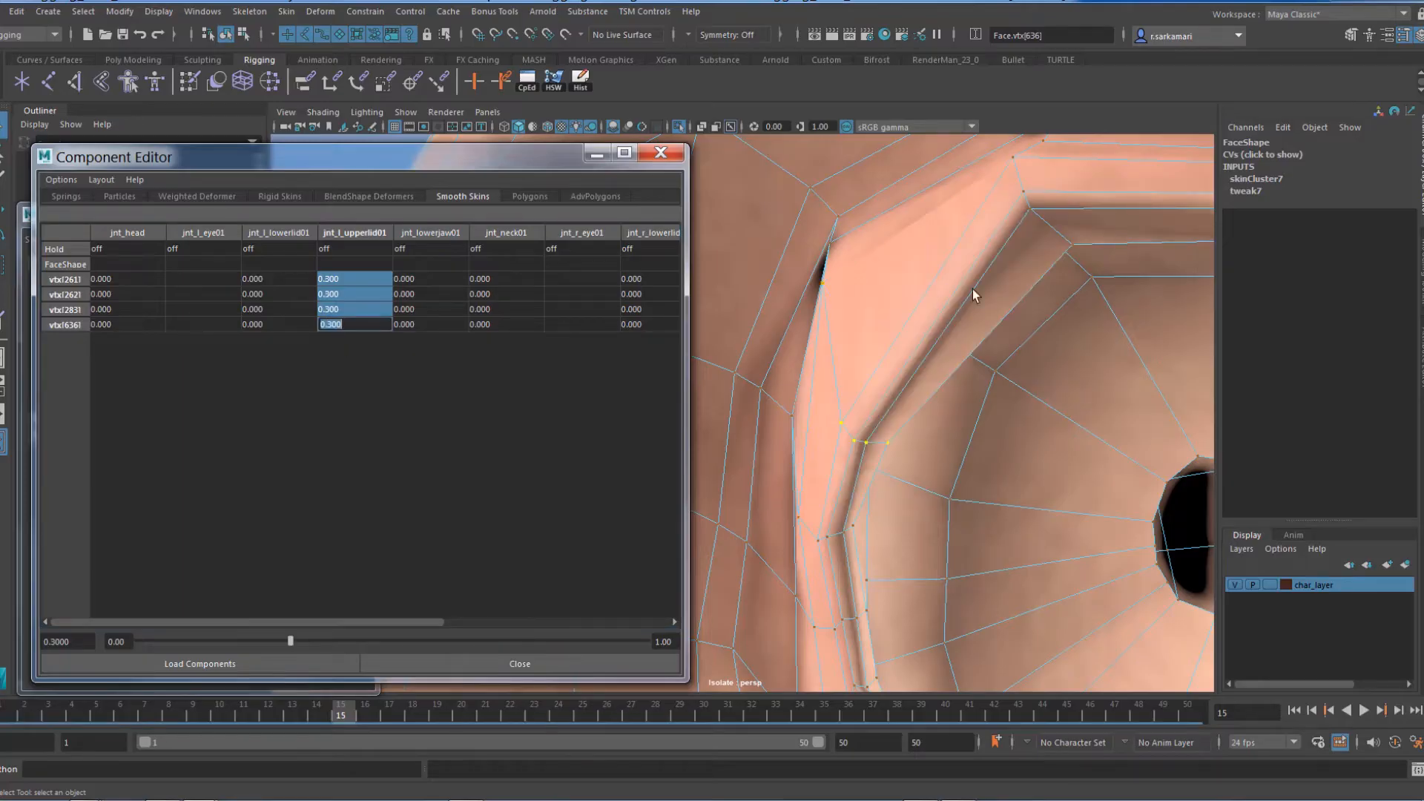
Step: Set the jnt_l_upperlid01 weight to 0.4 on vertices 252, 255, 278 and 638 at the middle of the left upper eyelid rim
{"action": "left_click", "coordinate": [1070, 246]}
{"action": "left_click", "coordinate": [1029, 198], "text": "shift"}
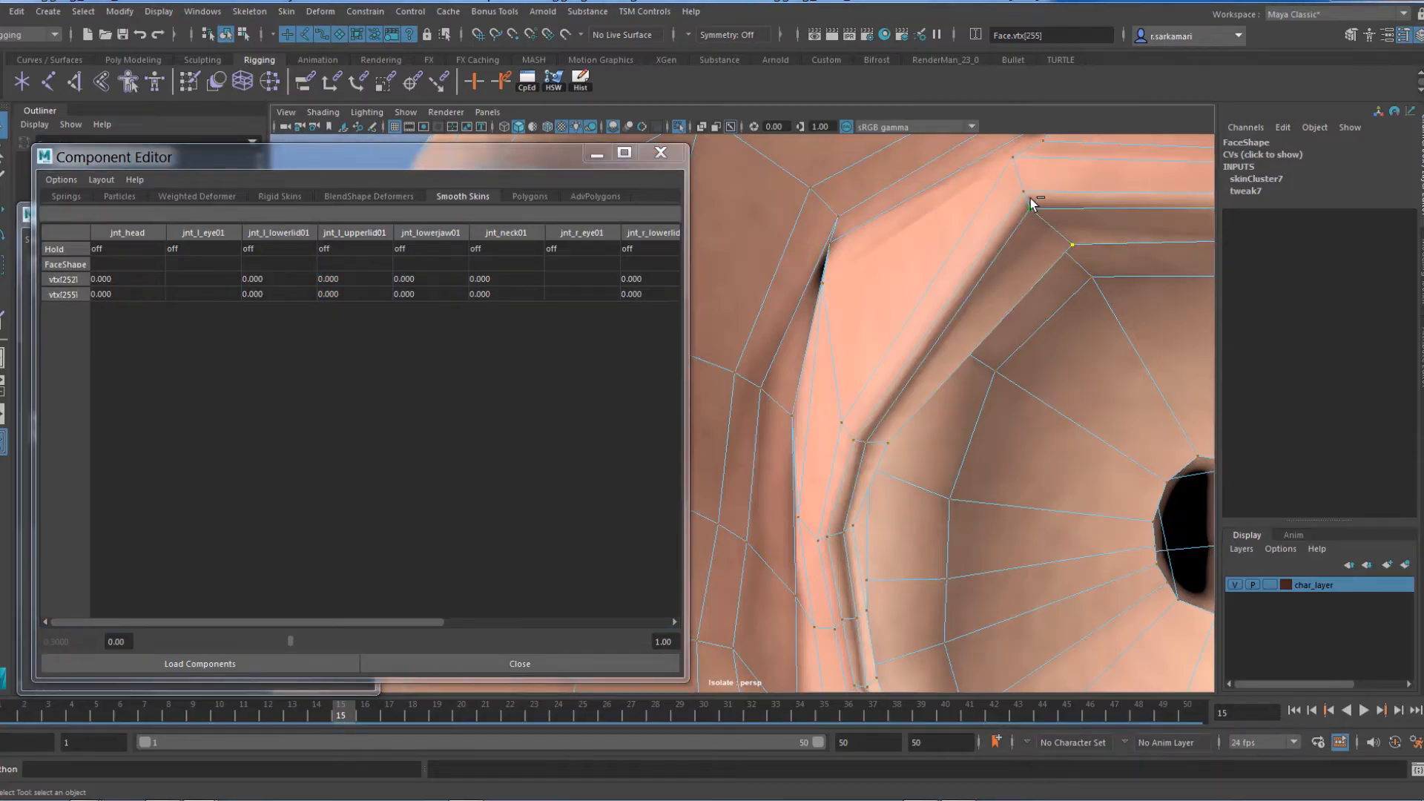
{"action": "left_click", "coordinate": [1024, 192], "text": "shift"}
{"action": "left_click", "coordinate": [1013, 158], "text": "shift"}
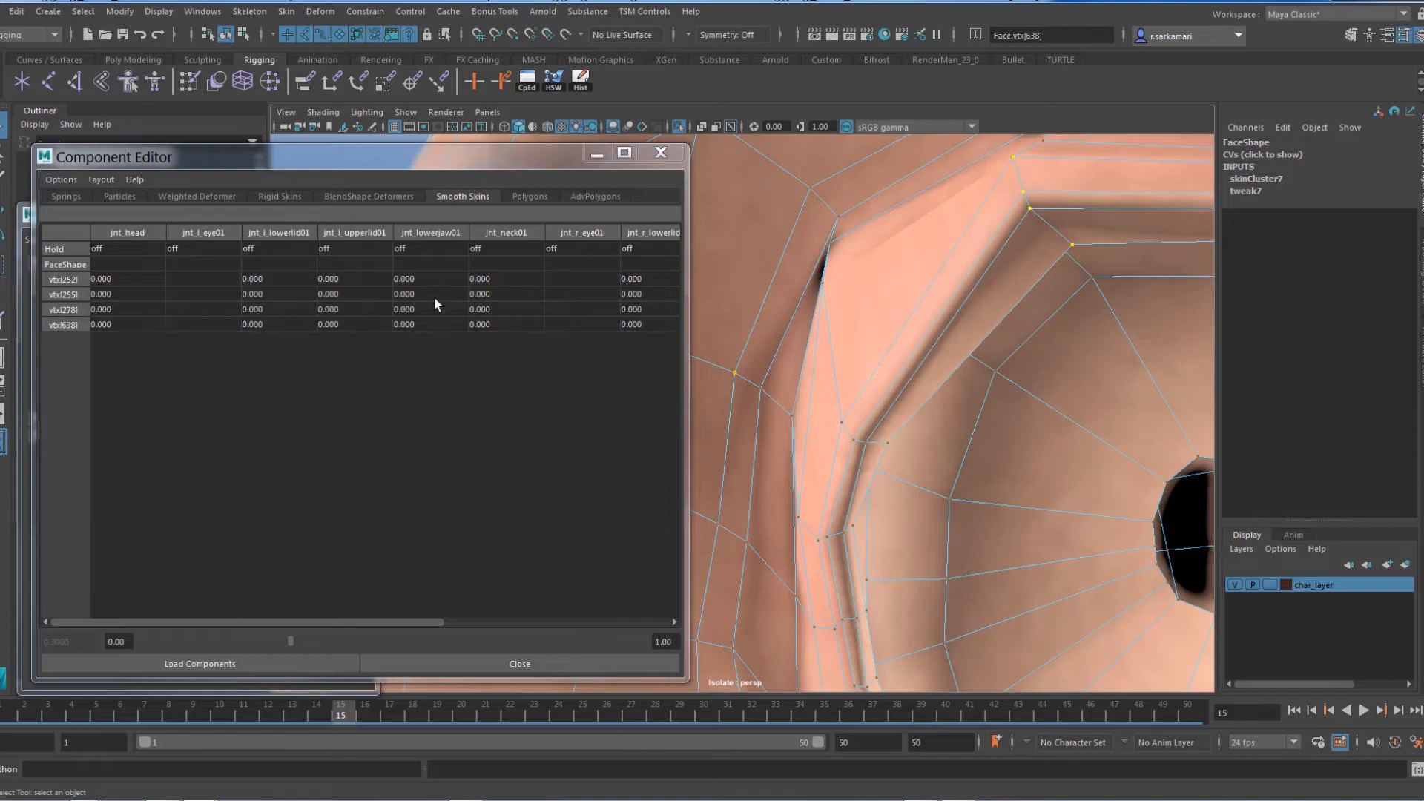
{"action": "left_click_drag", "start_coordinate": [343, 280], "coordinate": [346, 322]}
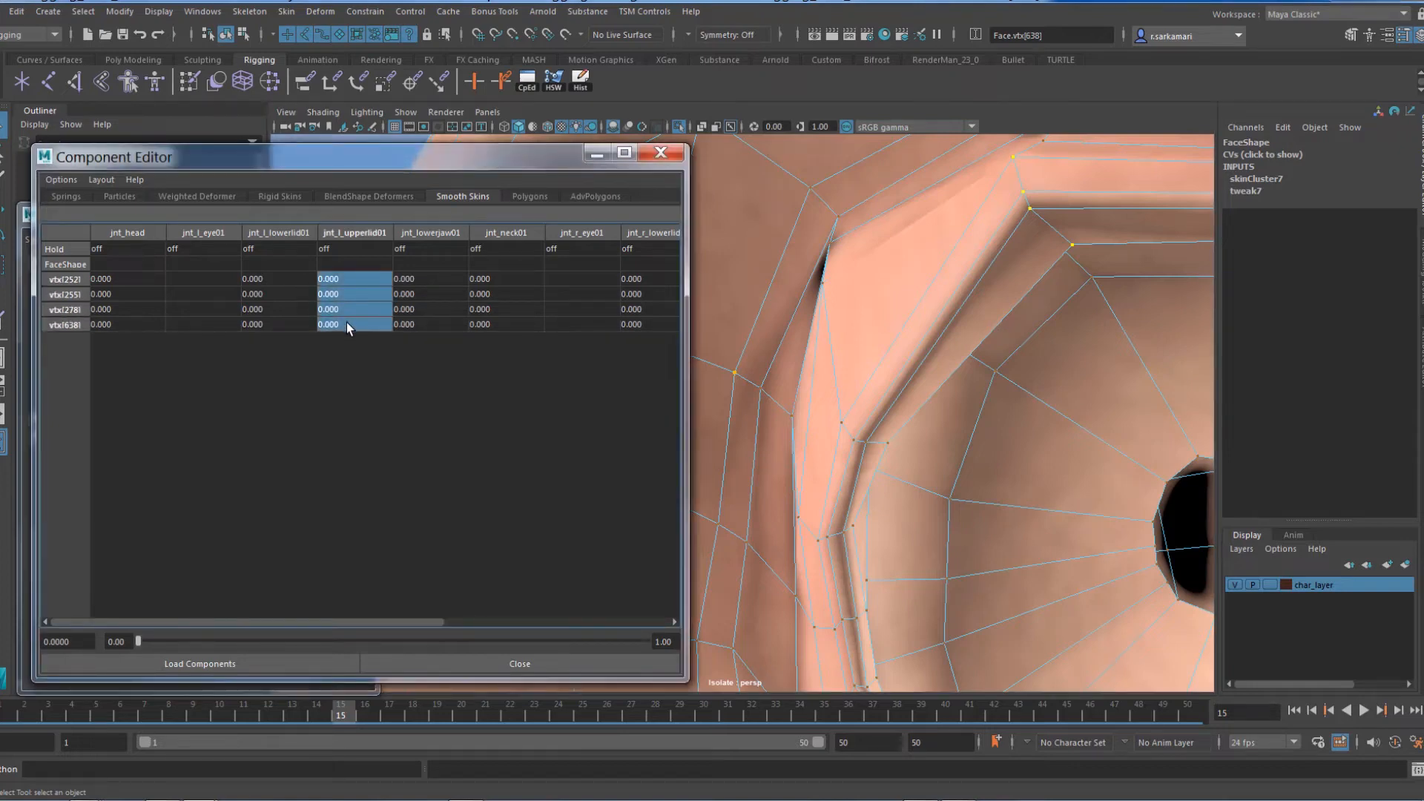
{"action": "type", "text": ".4"}
{"action": "key", "text": "Return"}
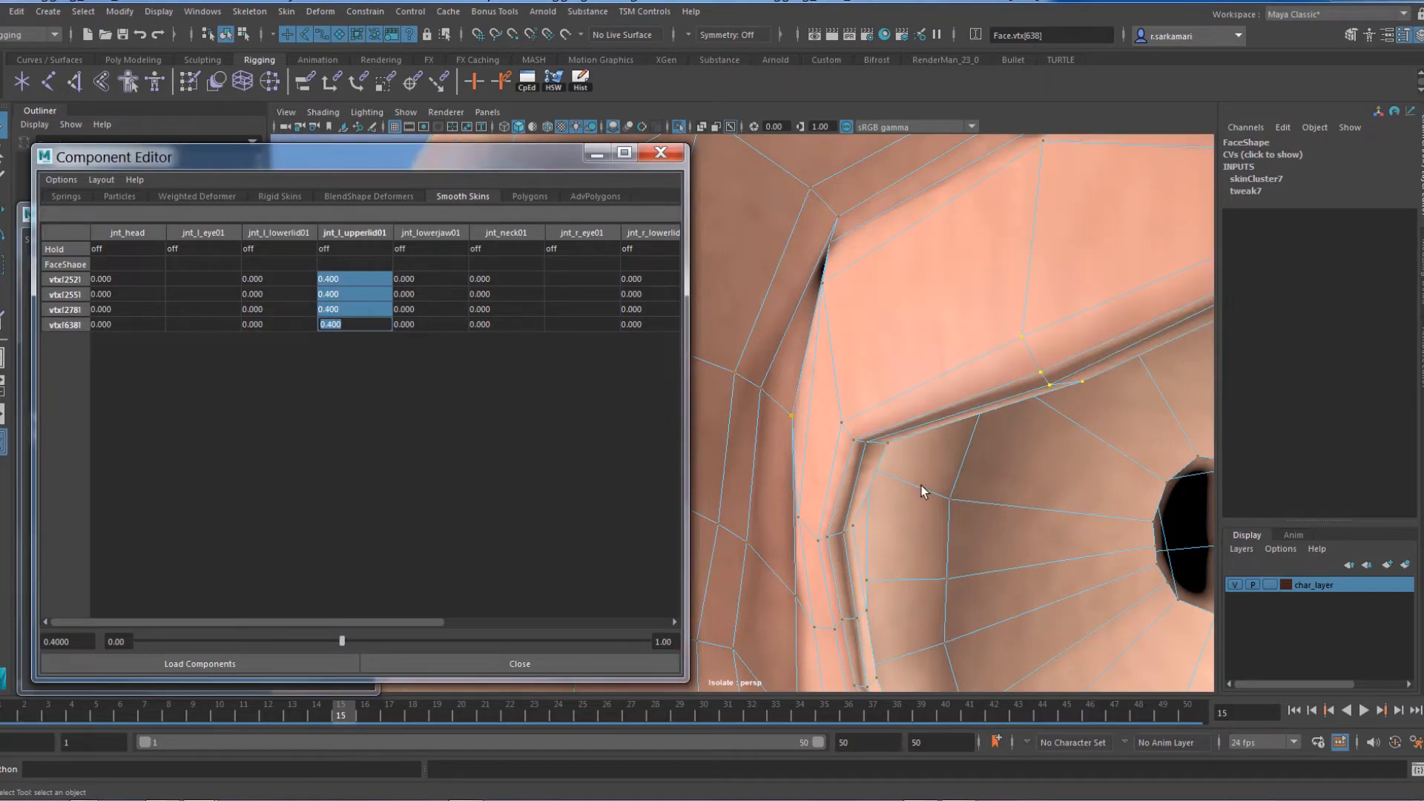
Step: Set the jnt_l_upperlid01 weight to 0.5 on vertices 253, 254, 277 and 639 at the outer bend of the left upper eyelid rim
{"action": "scroll", "coordinate": [922, 487], "scroll_direction": "down", "scroll_amount": 4}
{"action": "left_click_drag", "start_coordinate": [929, 508], "coordinate": [863, 434], "text": "alt"}
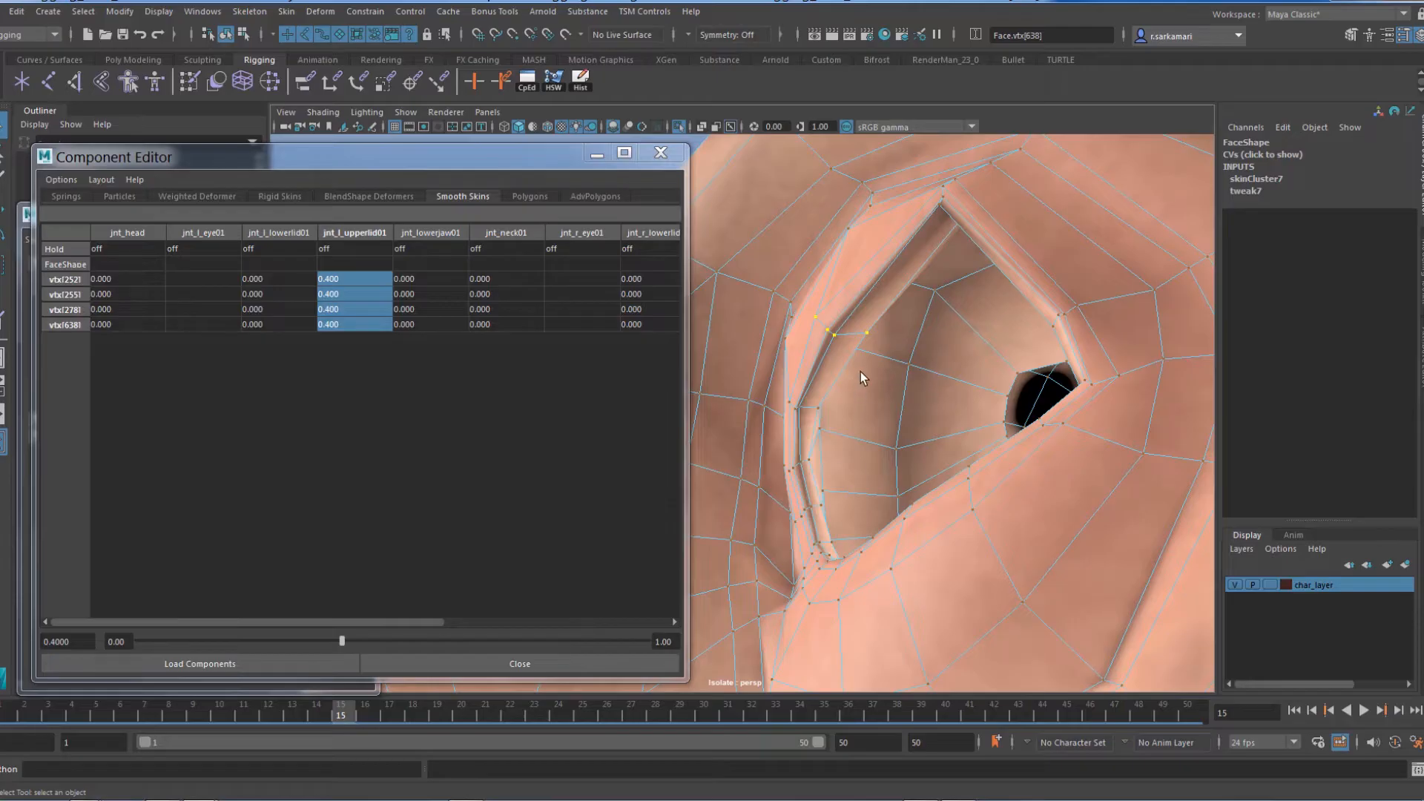
{"action": "left_click_drag", "start_coordinate": [860, 379], "coordinate": [1017, 457], "text": "alt"}
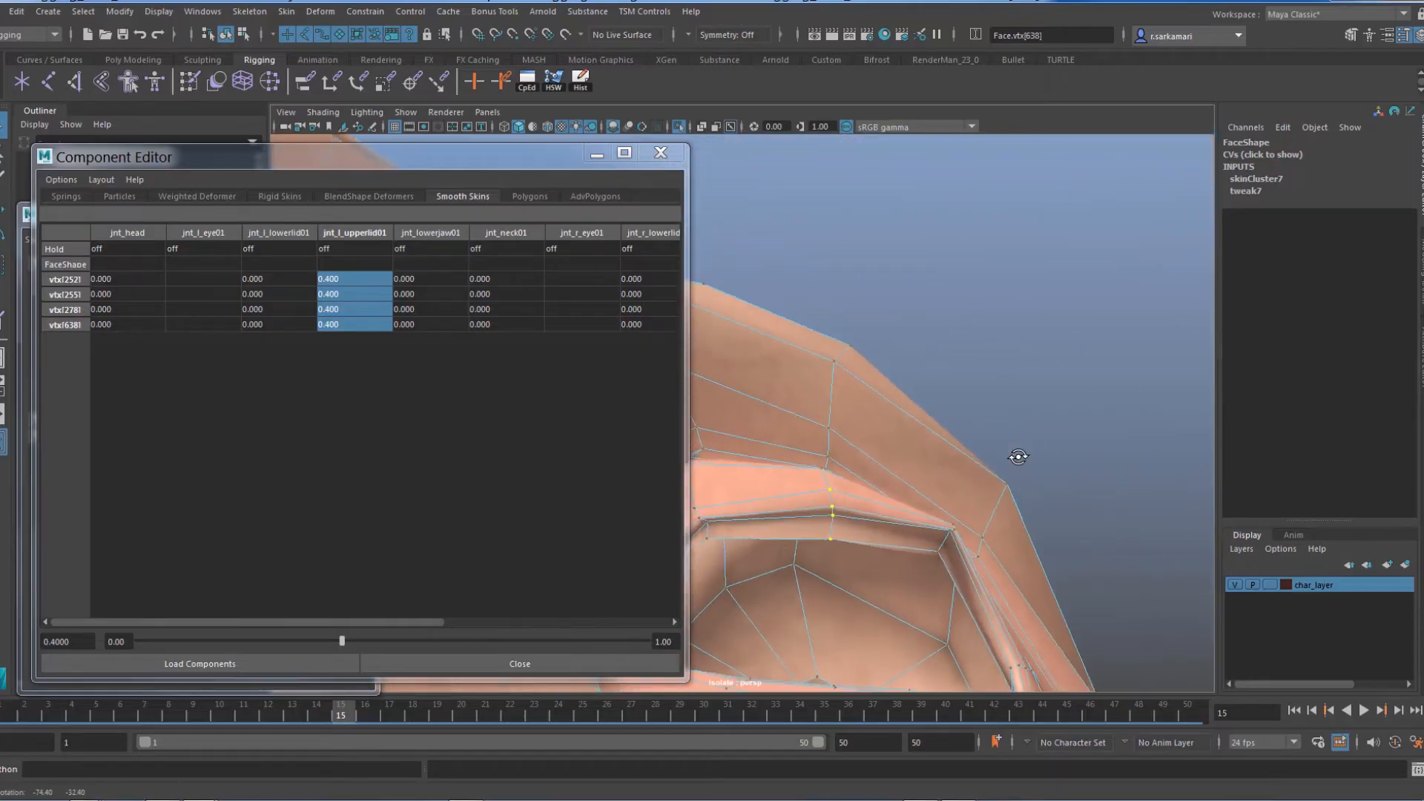
{"action": "left_click", "coordinate": [911, 491]}
{"action": "mouse_move", "coordinate": [910, 491]}
{"action": "left_mouse_down", "text": "alt"}
{"action": "mouse_move", "coordinate": [852, 522]}
{"action": "mouse_move", "coordinate": [928, 486]}
{"action": "left_mouse_up", "text": "alt"}
{"action": "right_click_drag", "start_coordinate": [928, 486], "coordinate": [1087, 546], "text": "alt"}
{"action": "left_click_drag", "start_coordinate": [964, 545], "coordinate": [916, 553], "text": "alt"}
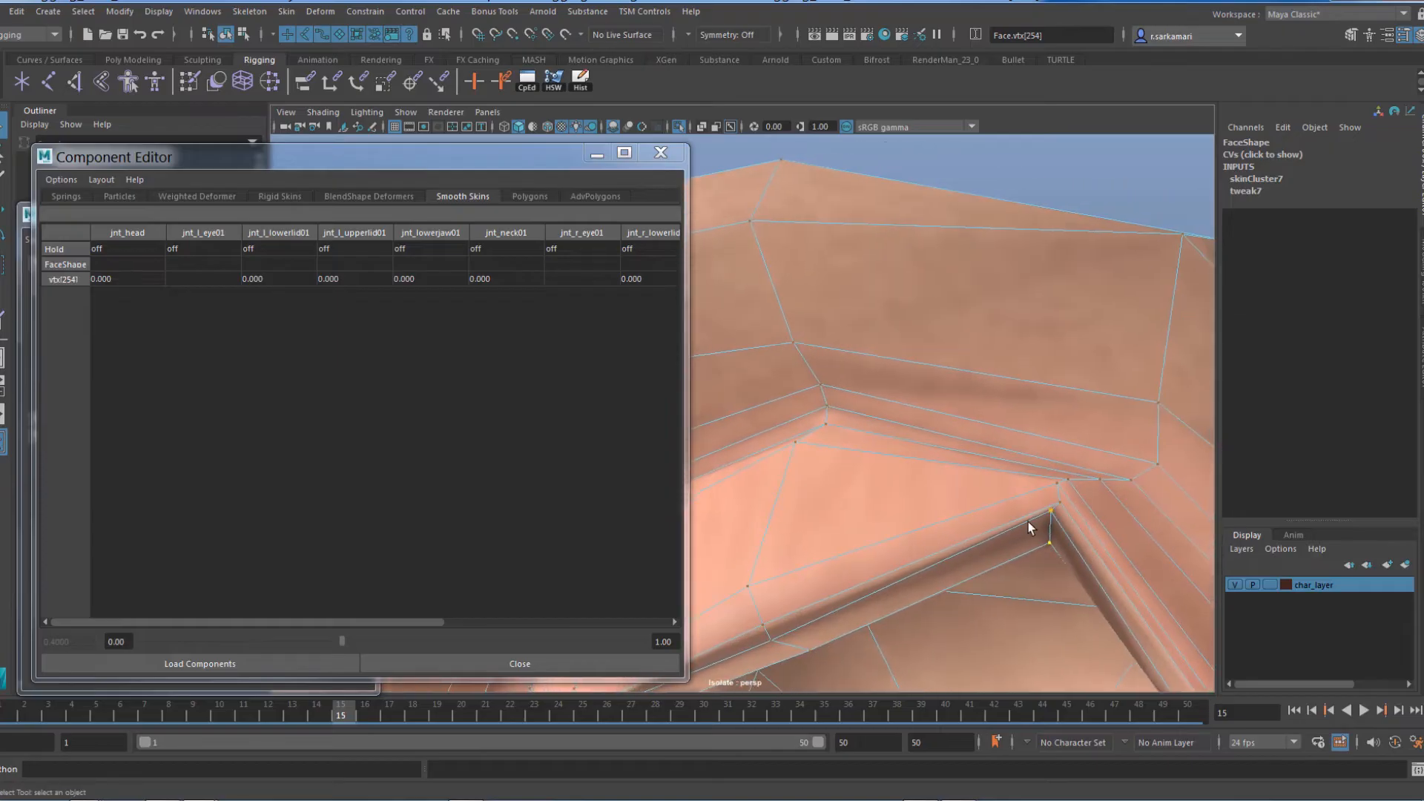
{"action": "left_click", "coordinate": [1052, 514], "text": "shift"}
{"action": "left_click", "coordinate": [1060, 502], "text": "shift"}
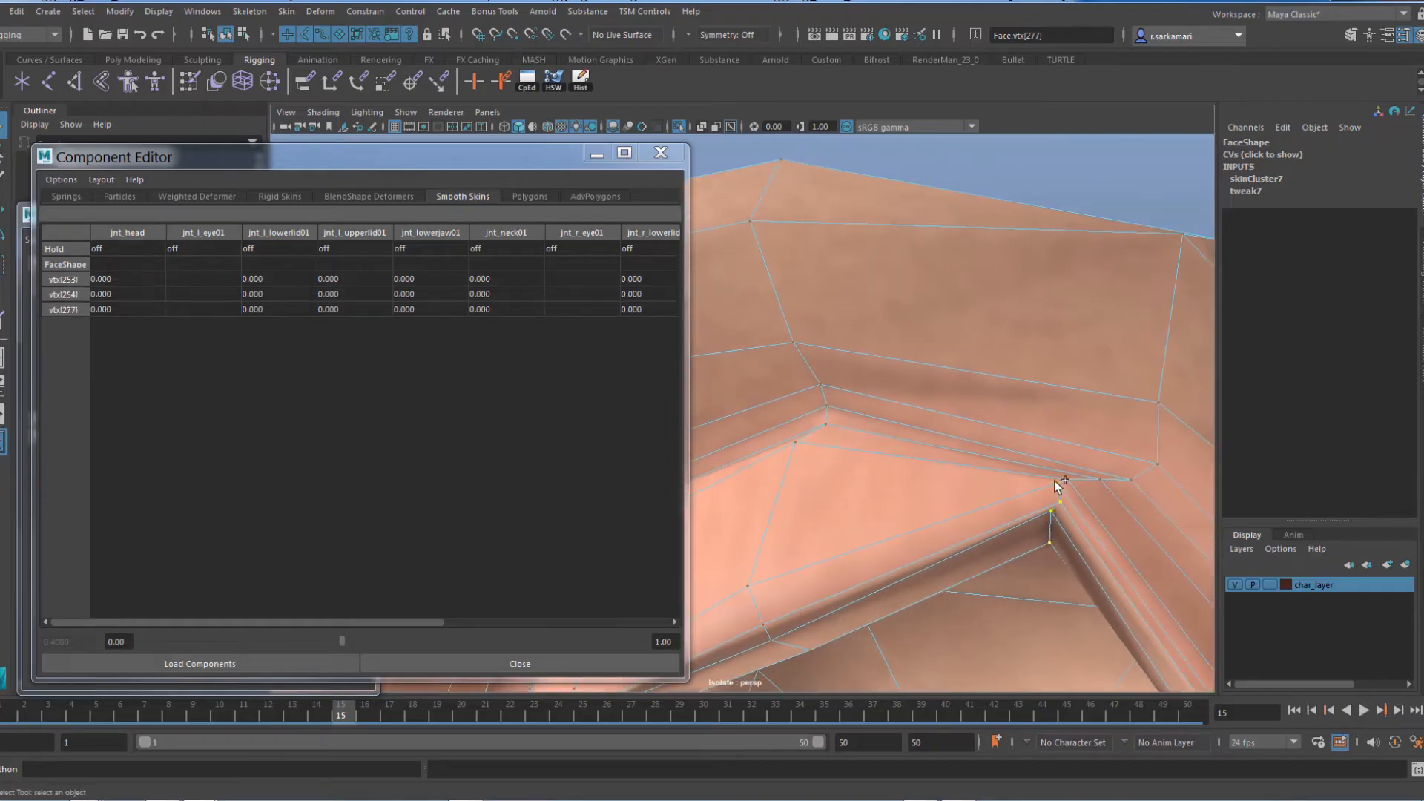
{"action": "left_click", "coordinate": [1056, 483], "text": "shift"}
{"action": "scroll", "coordinate": [842, 500], "scroll_direction": "down", "scroll_amount": 3}
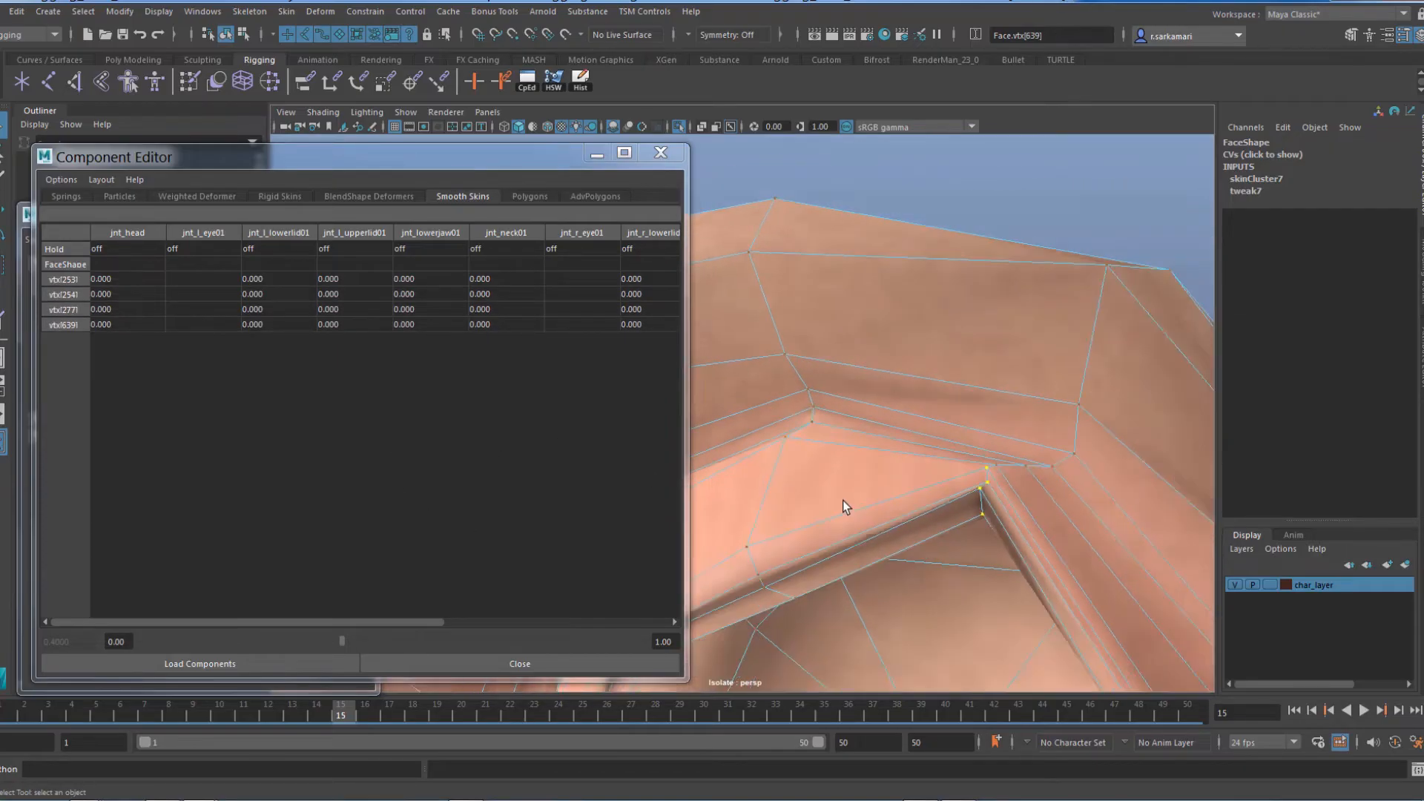
{"action": "left_click_drag", "start_coordinate": [834, 471], "coordinate": [805, 422], "text": "alt"}
{"action": "right_click_drag", "start_coordinate": [804, 422], "coordinate": [801, 455], "text": "alt"}
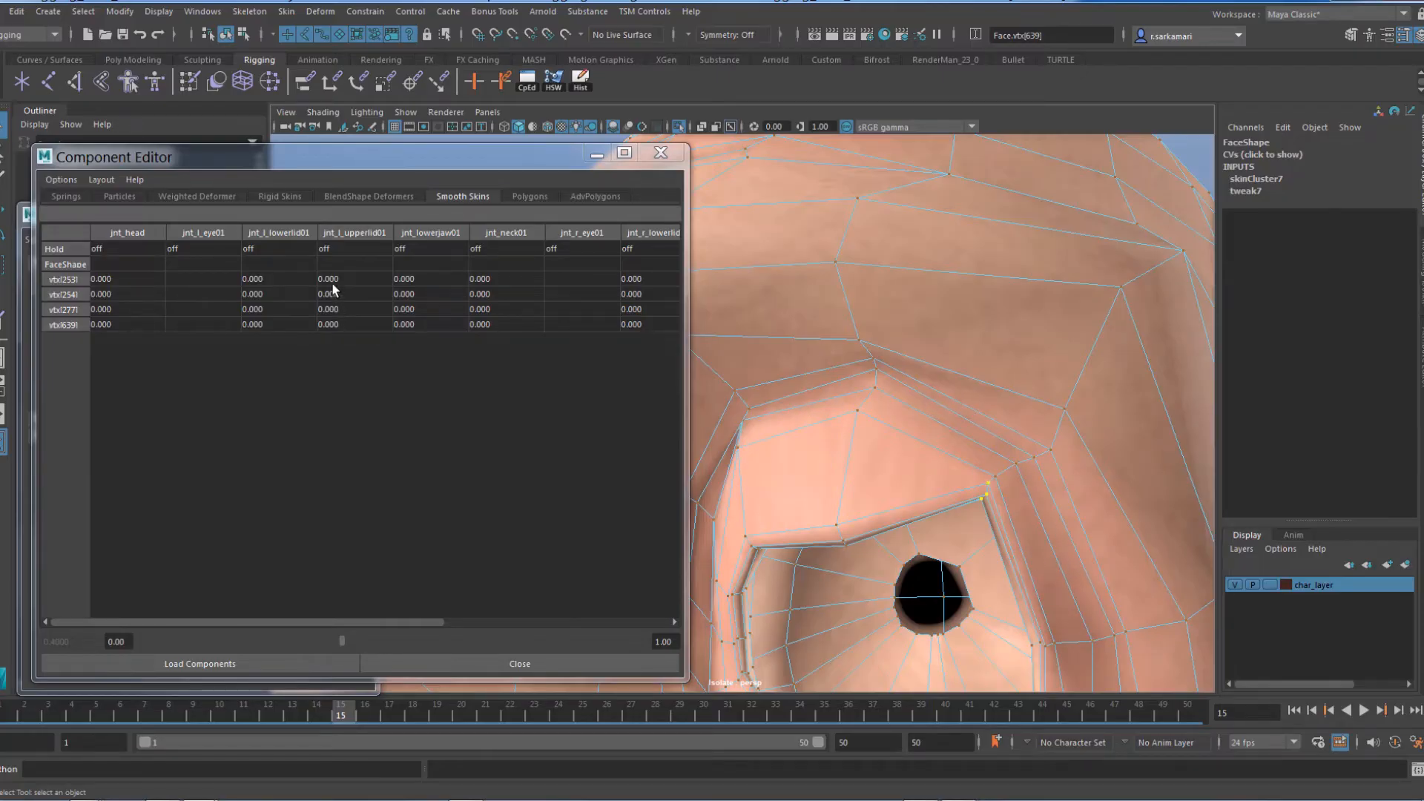
{"action": "middle_click_drag", "start_coordinate": [847, 544], "coordinate": [884, 380], "text": "alt"}
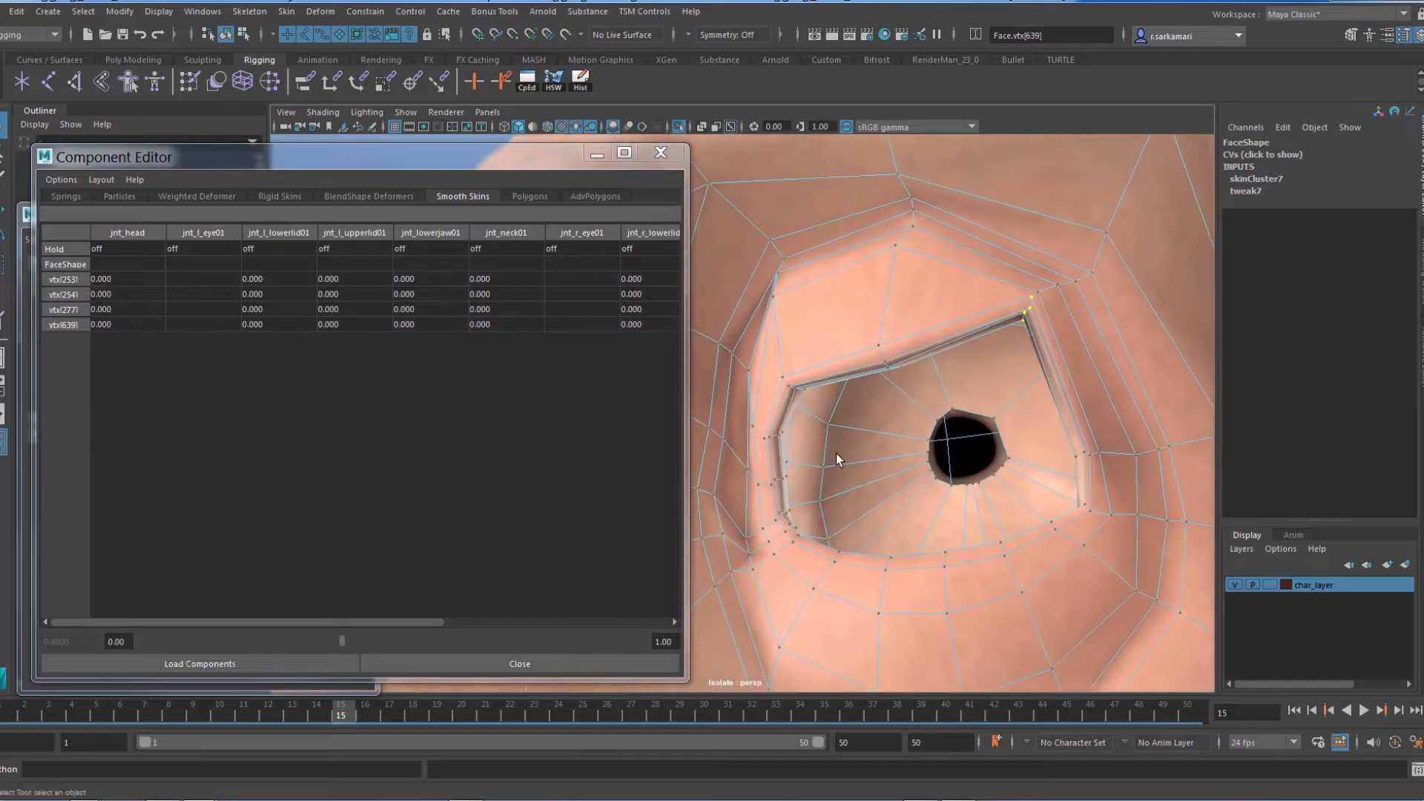
{"action": "left_click_drag", "start_coordinate": [835, 454], "coordinate": [871, 448], "text": "alt"}
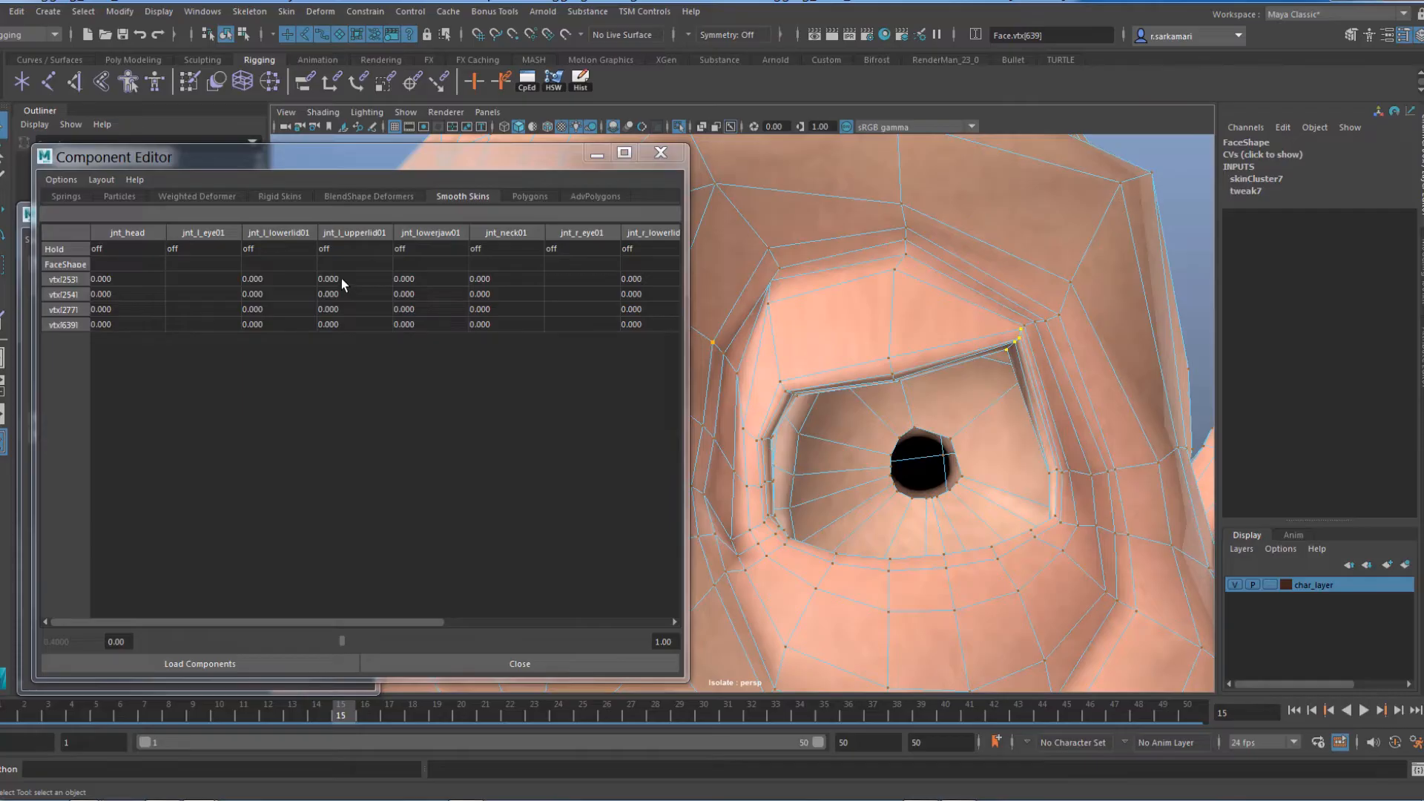
{"action": "left_click_drag", "start_coordinate": [341, 279], "coordinate": [340, 321]}
{"action": "type", "text": ".5"}
{"action": "key", "text": "Return"}
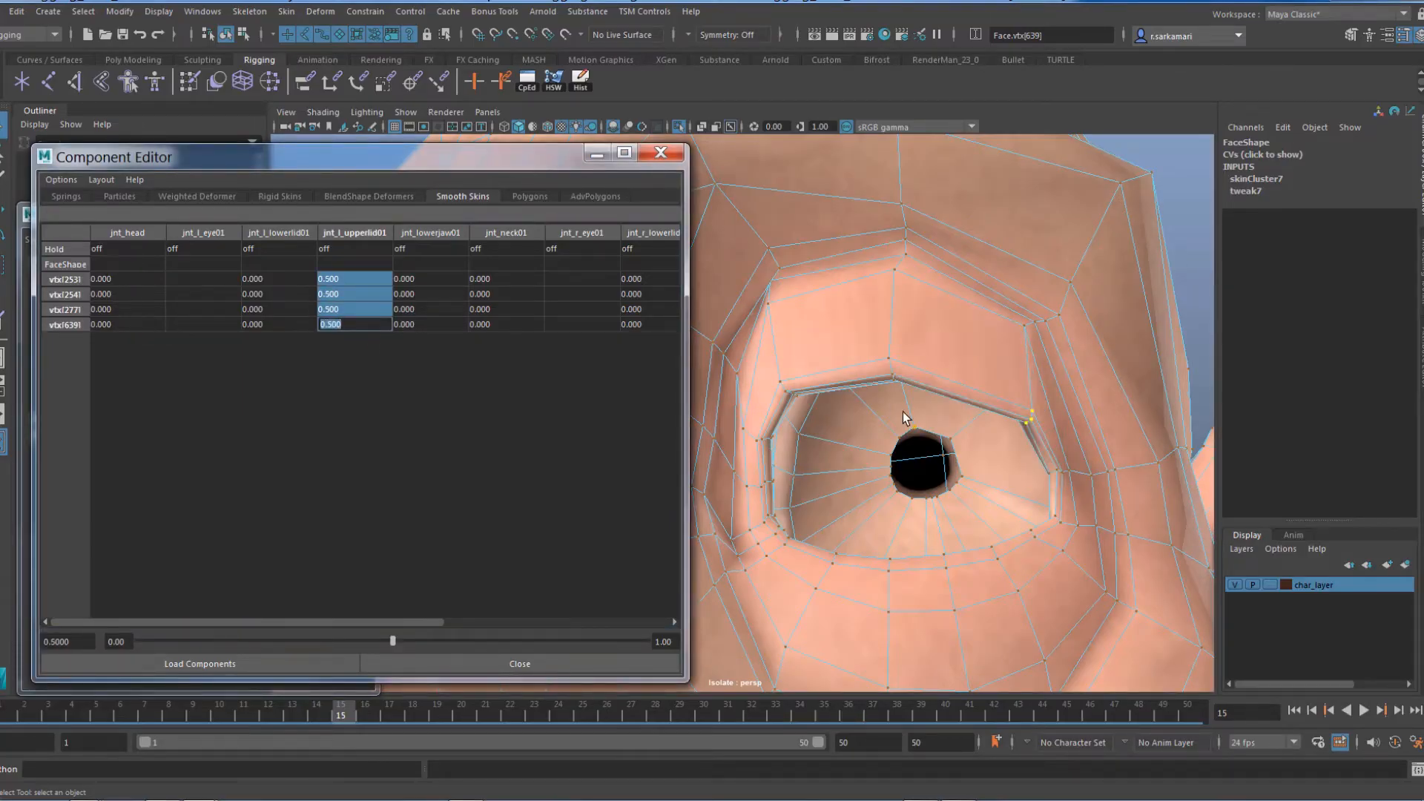
Step: Try a jnt_l_upperlid01 weight of 0.4 on vertices 281, 282 and 284 in the row above the upper eyelid rim, then set it to 0.3
{"action": "mouse_move", "coordinate": [1039, 403]}
{"action": "left_mouse_down", "text": "alt"}
{"action": "mouse_move", "coordinate": [993, 404]}
{"action": "mouse_move", "coordinate": [1056, 408]}
{"action": "left_mouse_up", "text": "alt"}
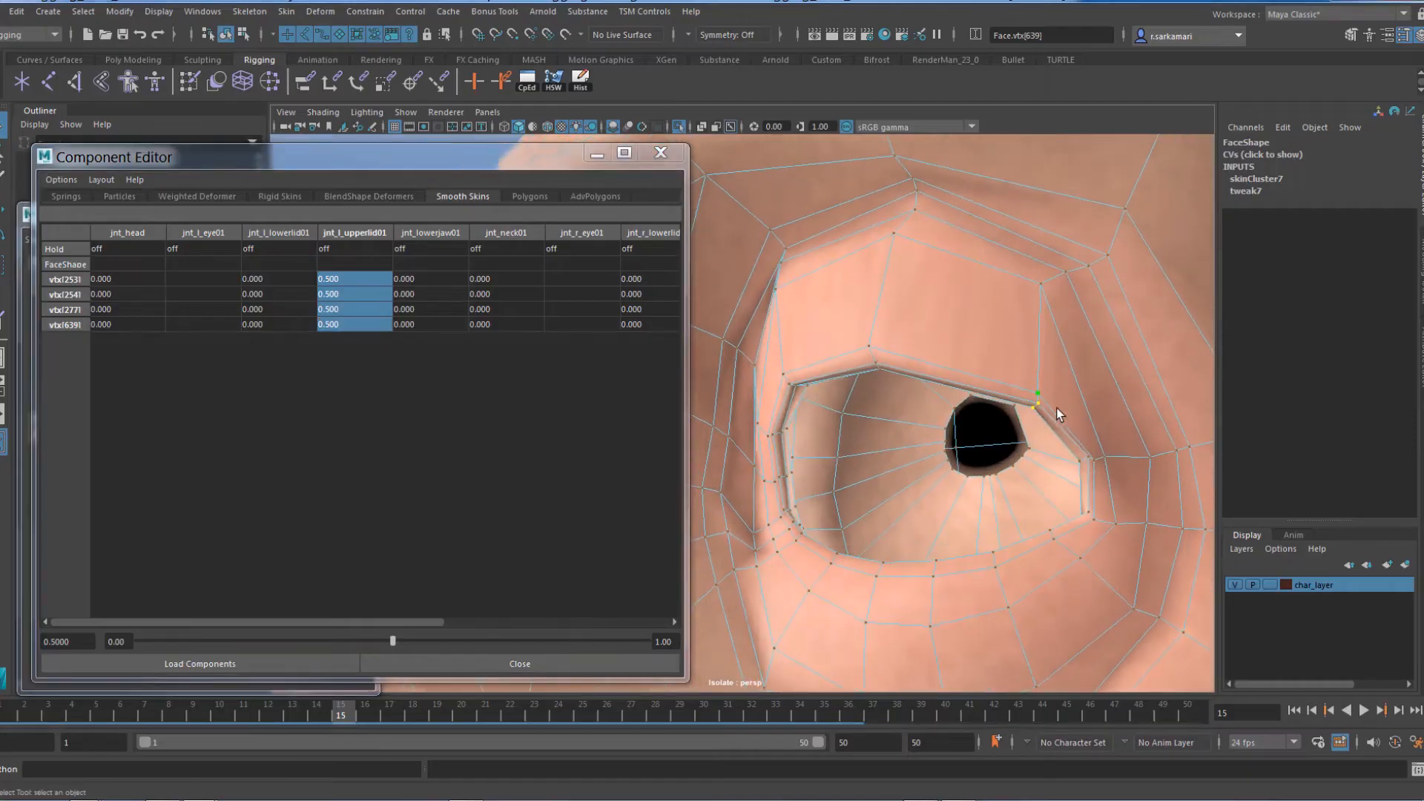
{"action": "left_click", "coordinate": [1043, 281]}
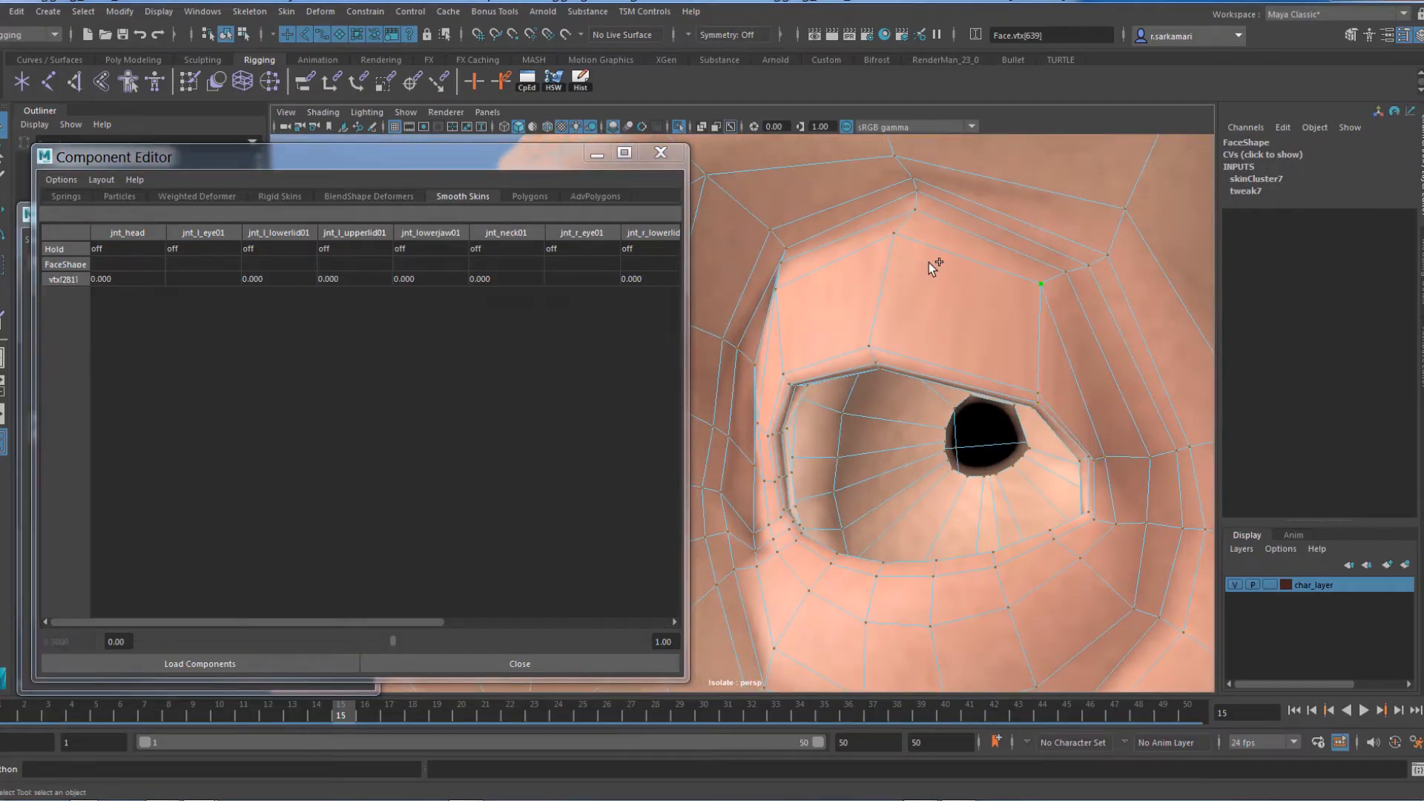
{"action": "left_click", "coordinate": [888, 239], "text": "shift"}
{"action": "left_click", "coordinate": [776, 289], "text": "shift"}
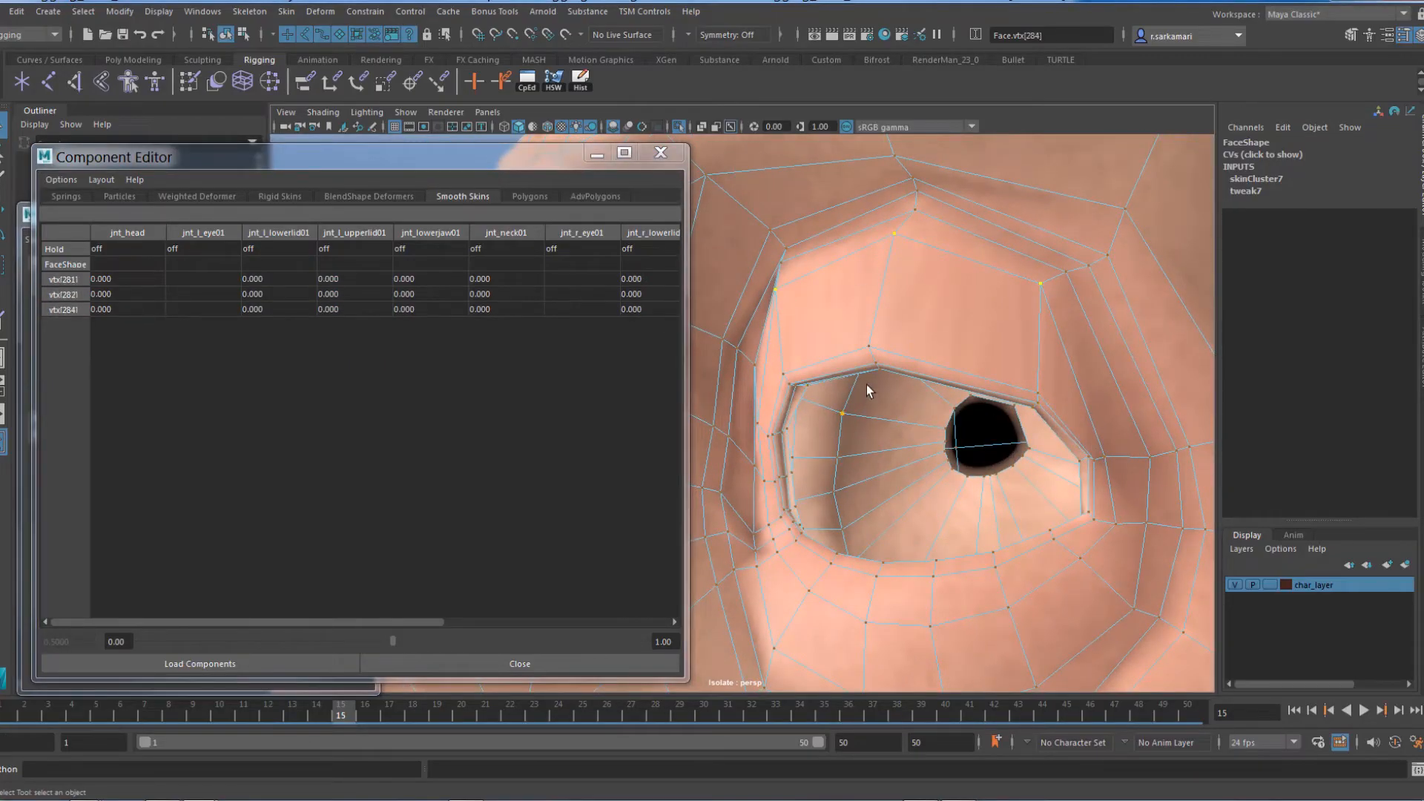
{"action": "mouse_move", "coordinate": [866, 384]}
{"action": "left_mouse_down", "text": "alt"}
{"action": "mouse_move", "coordinate": [923, 390]}
{"action": "mouse_move", "coordinate": [835, 388]}
{"action": "mouse_move", "coordinate": [874, 396]}
{"action": "left_mouse_up", "text": "alt"}
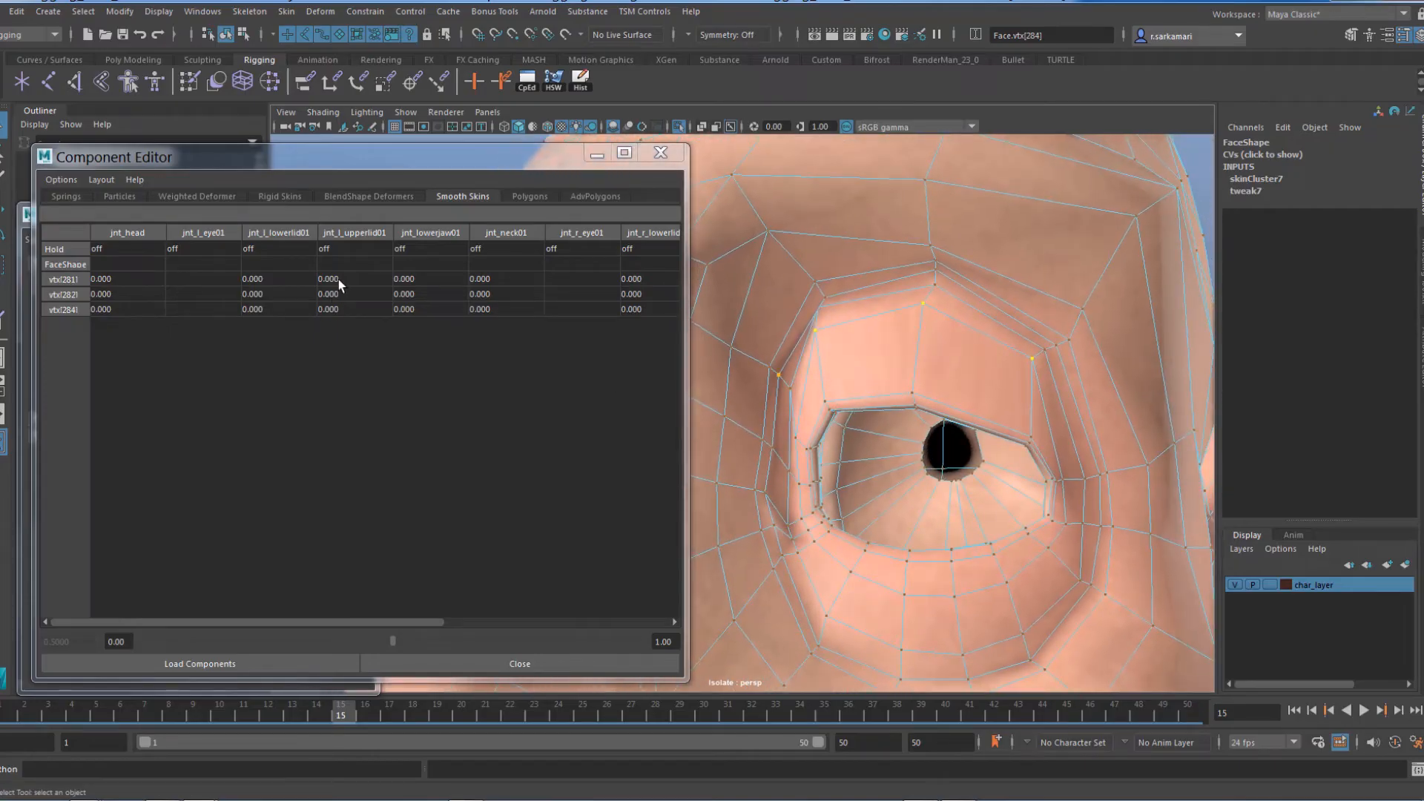
{"action": "left_click_drag", "start_coordinate": [338, 279], "coordinate": [337, 308]}
{"action": "type", "text": "0.4"}
{"action": "key", "text": "Return"}
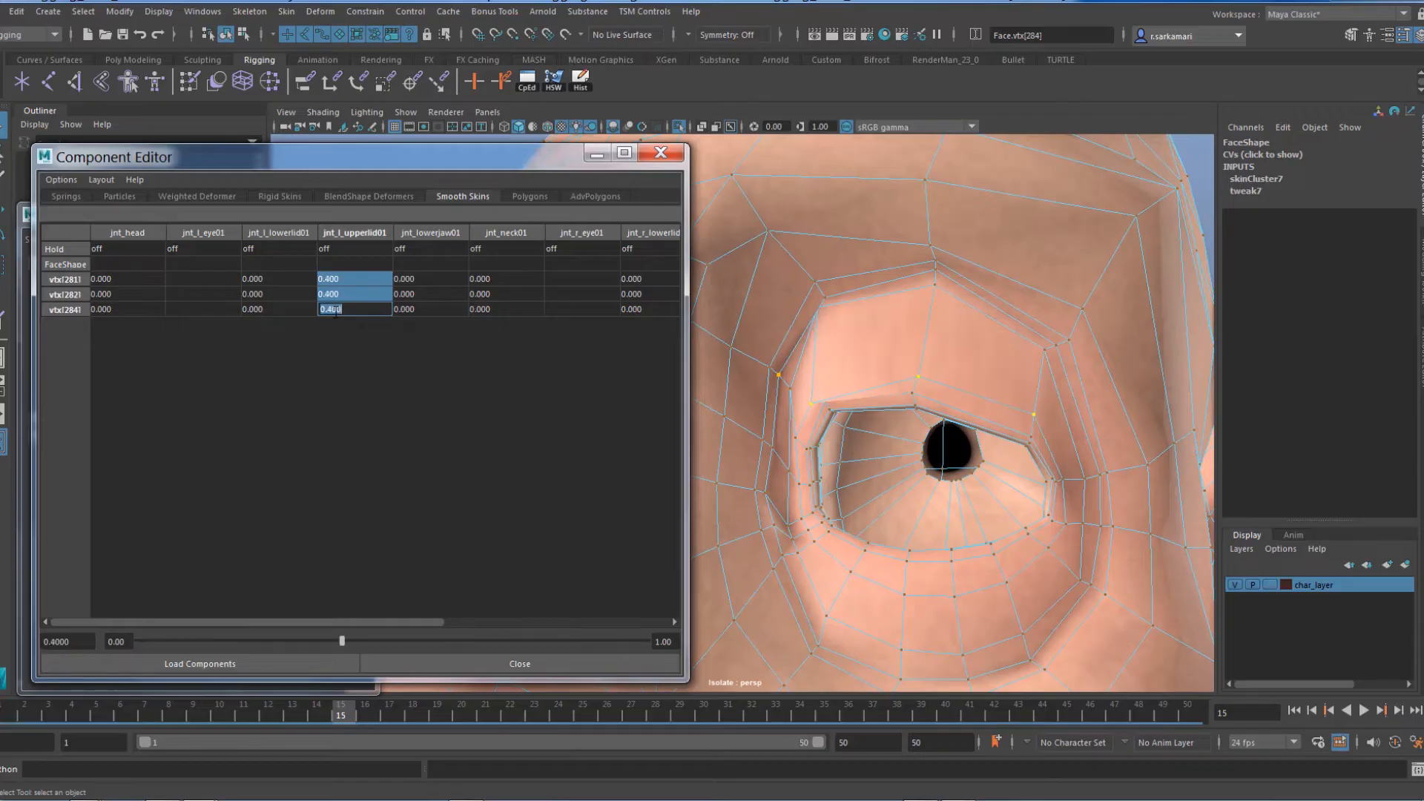
{"action": "type", "text": "0.3"}
{"action": "key", "text": "Return"}
Step: Set the jnt_l_upperlid01 weight to 0.3 on vertices 279, 280 and 285 in the upper eyelid's crease row
{"action": "left_click", "coordinate": [1043, 350]}
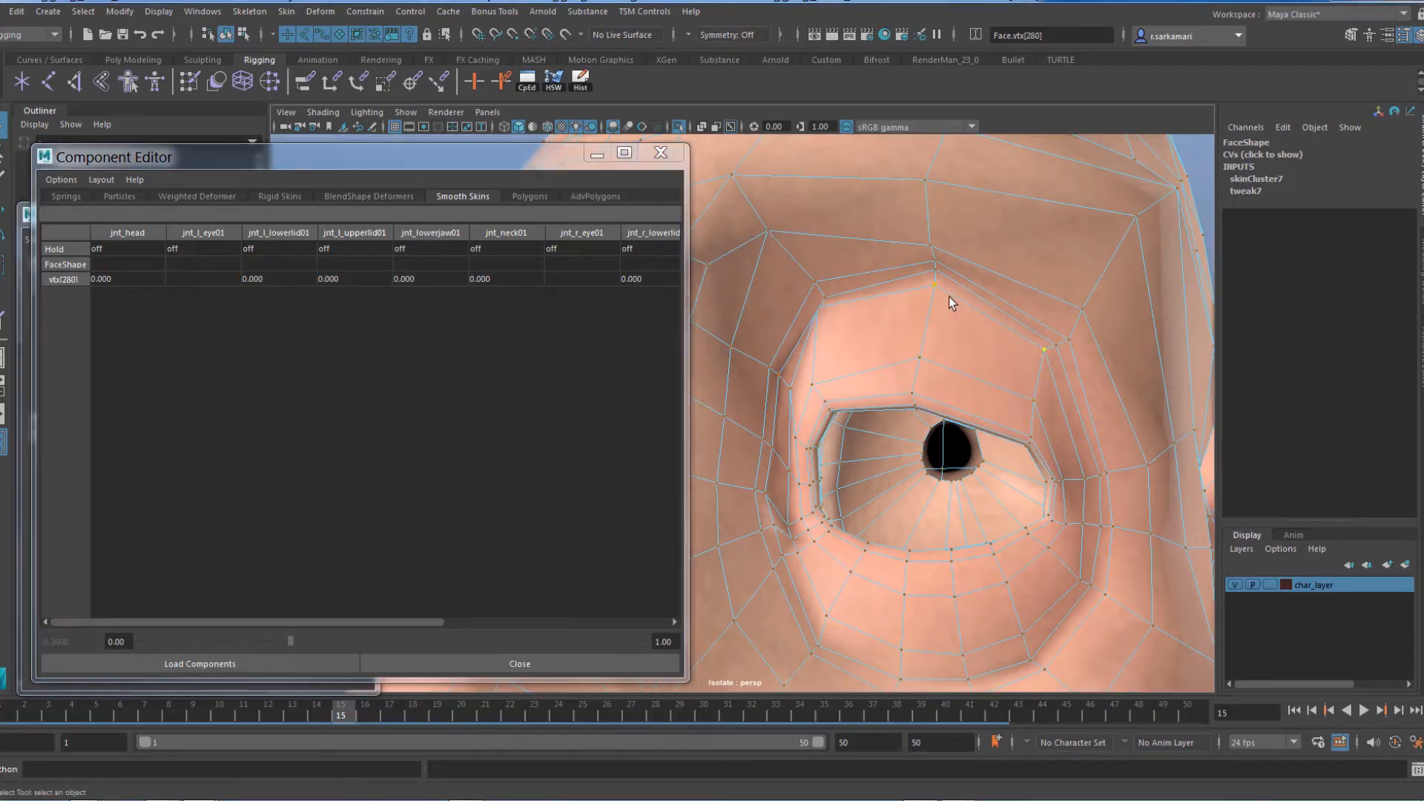
{"action": "left_click", "coordinate": [936, 286], "text": "shift"}
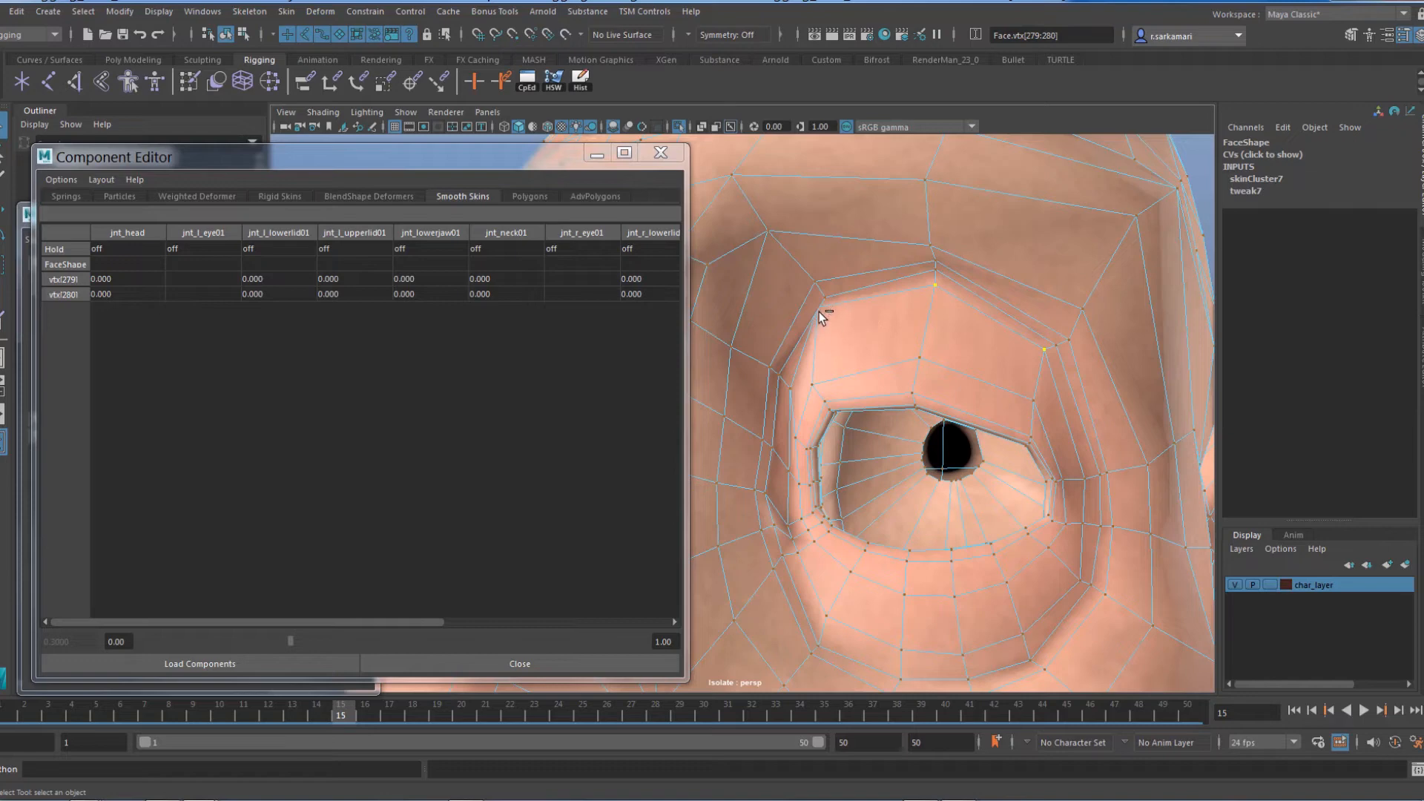
{"action": "left_click", "coordinate": [819, 312], "text": "shift"}
{"action": "left_click_drag", "start_coordinate": [842, 355], "coordinate": [772, 343], "text": "alt"}
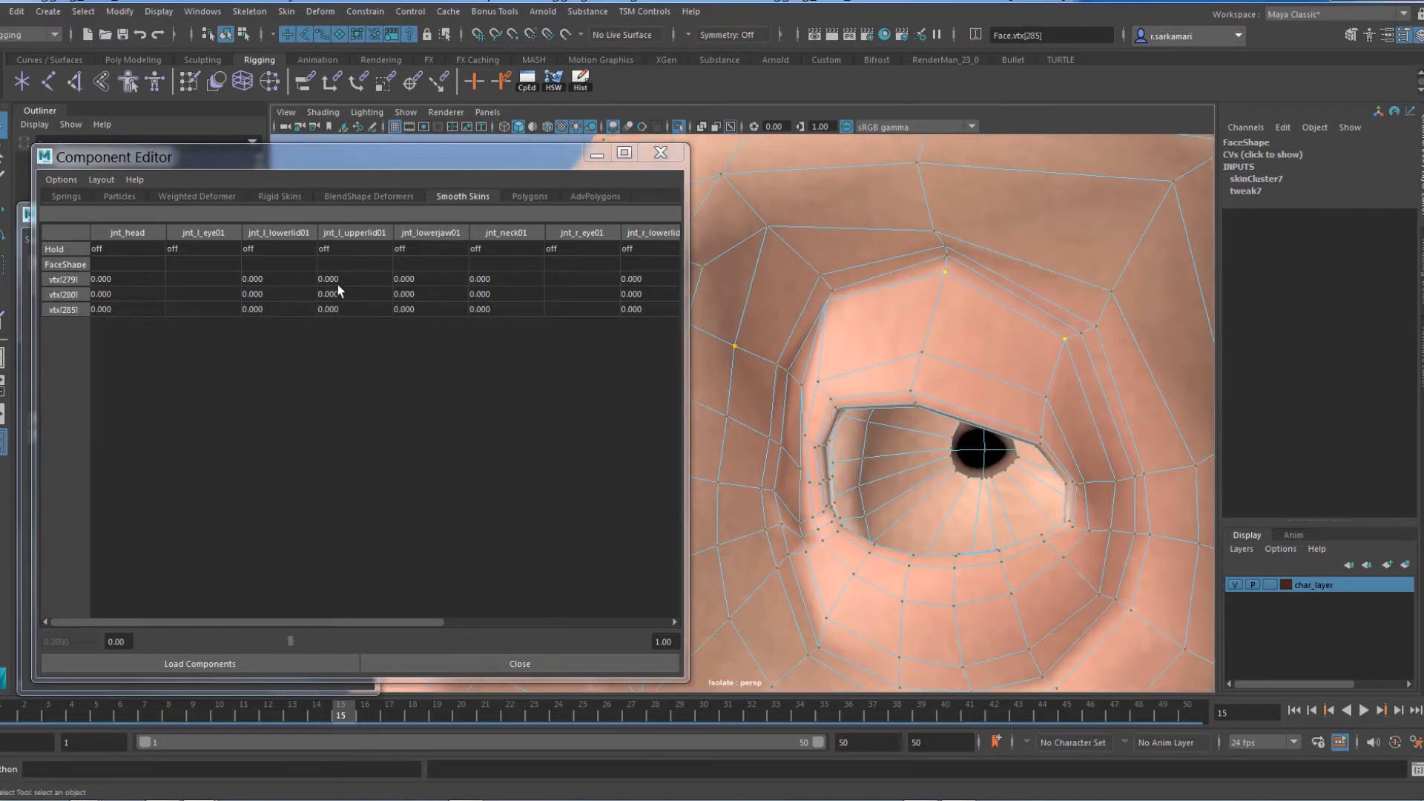
{"action": "left_click_drag", "start_coordinate": [337, 285], "coordinate": [344, 306]}
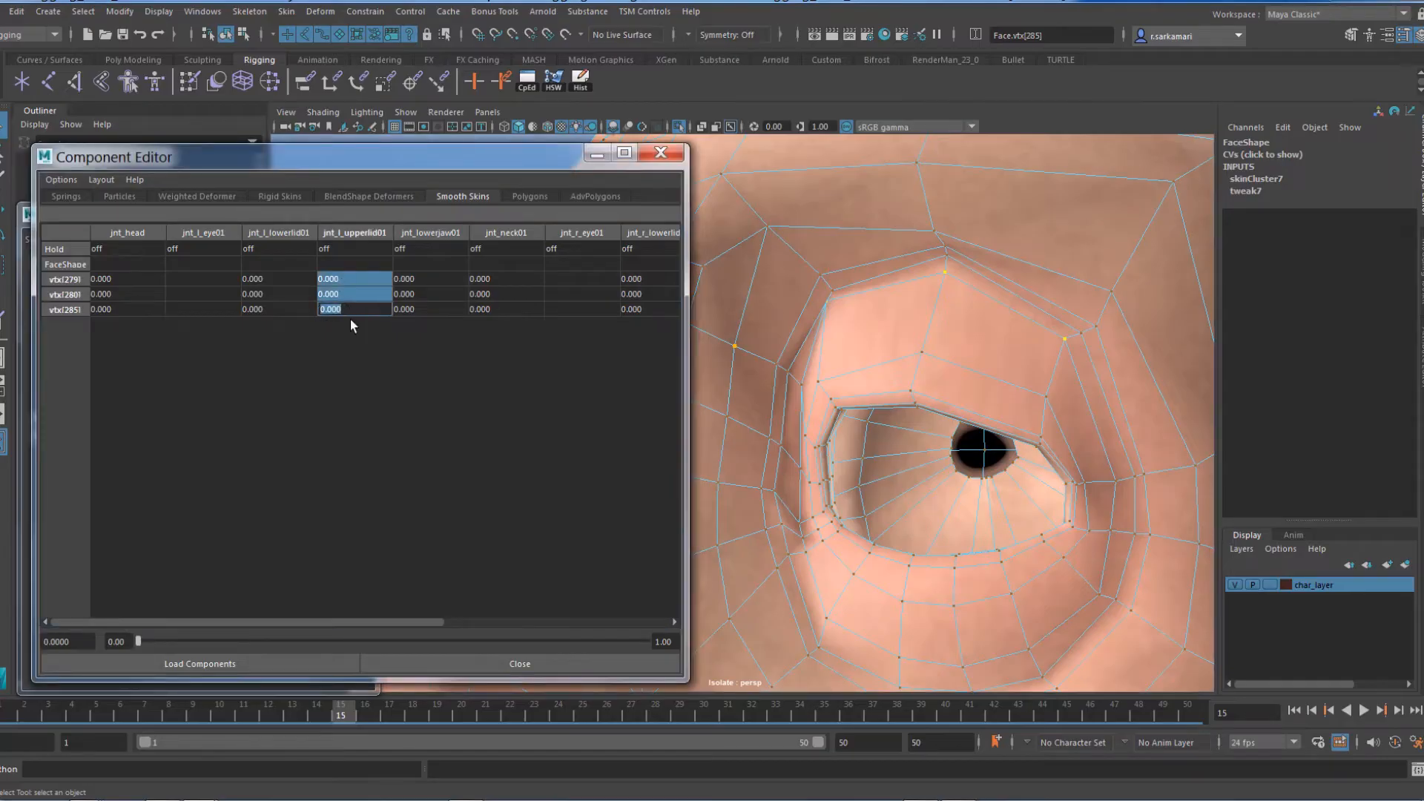
{"action": "key", "text": "Return"}
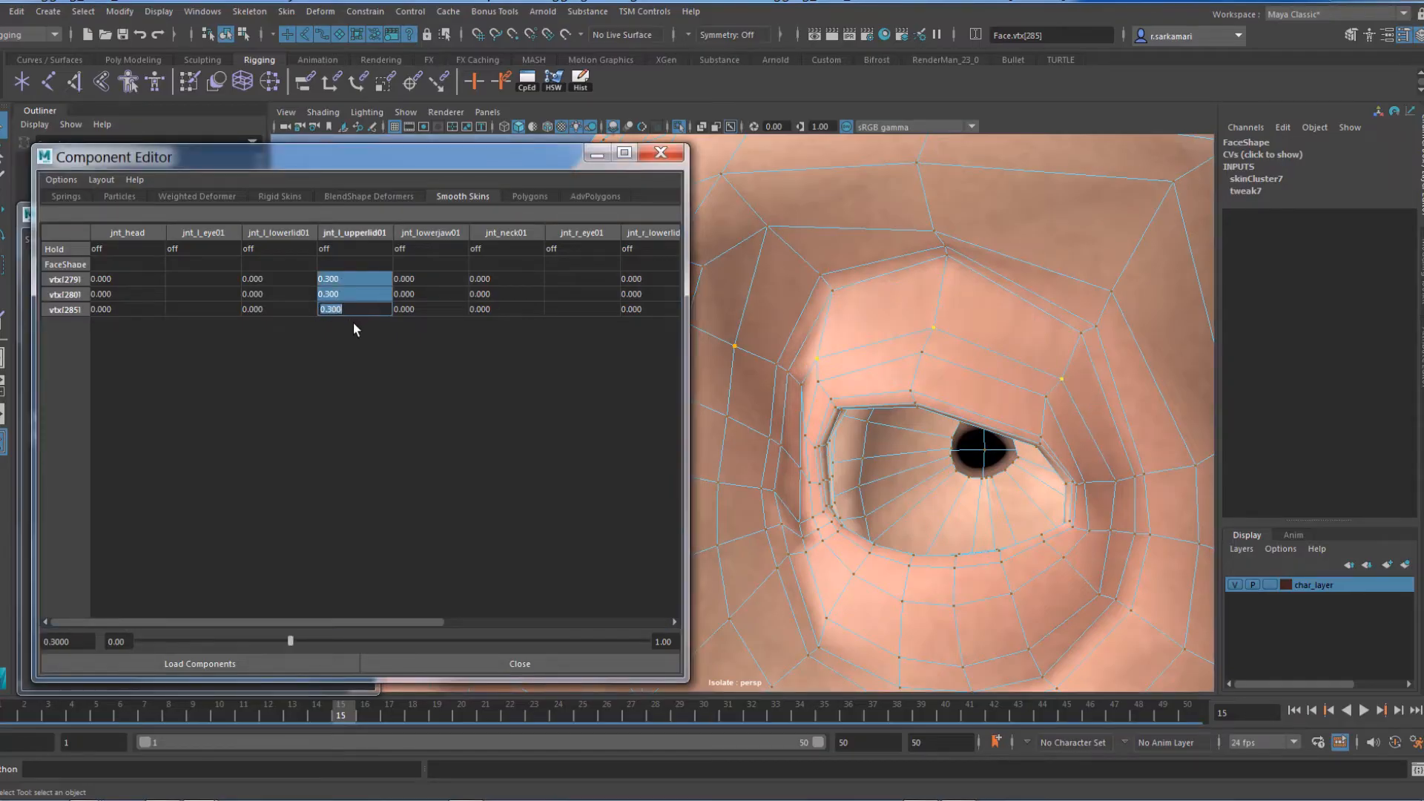
Step: Set the jnt_l_upperlid01 weight to 0.2 on vertices 268, 872 and 882 at the outer corner of the left eye rim
{"action": "left_click_drag", "start_coordinate": [838, 297], "coordinate": [811, 321], "text": "alt"}
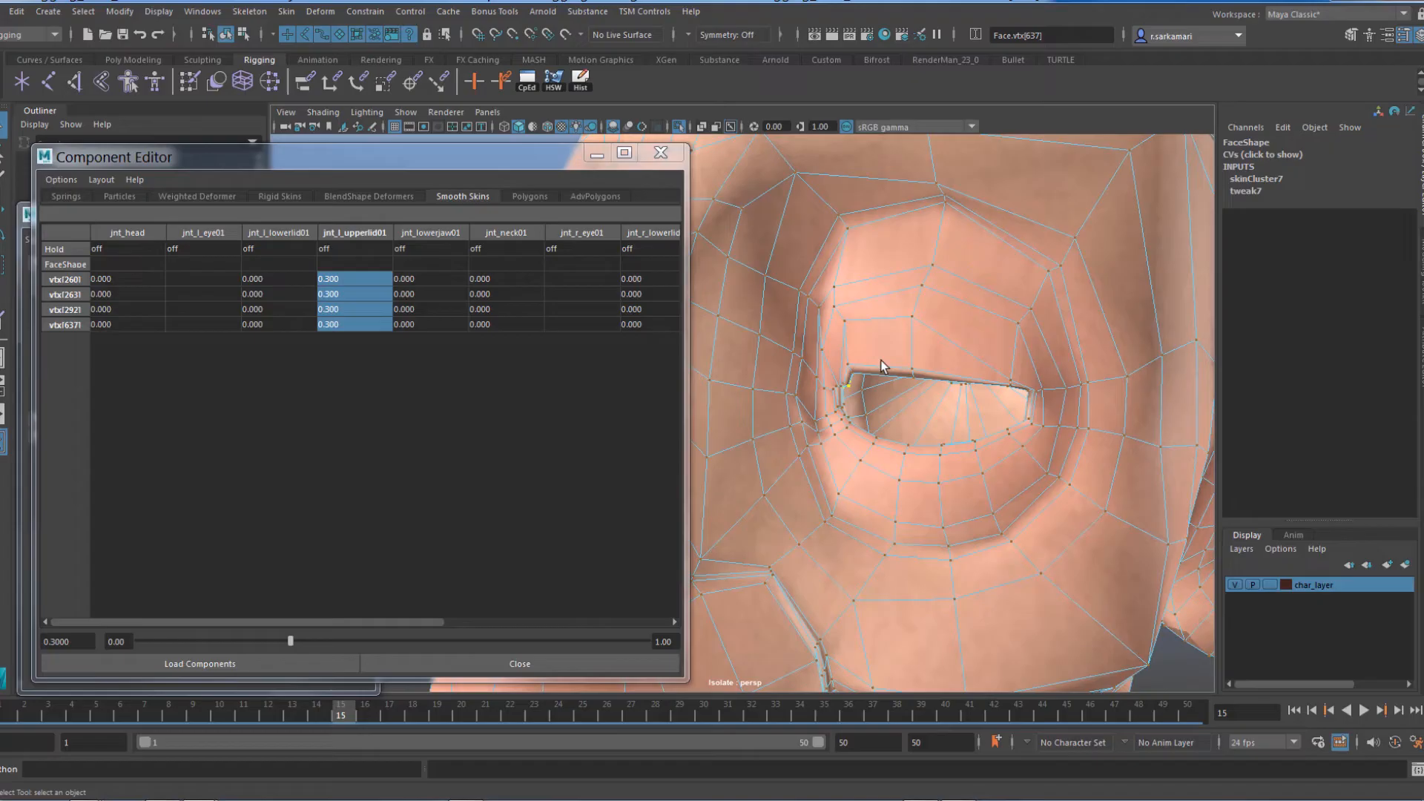
{"action": "left_click_drag", "start_coordinate": [881, 361], "coordinate": [982, 346], "text": "alt"}
{"action": "left_click", "coordinate": [970, 343]}
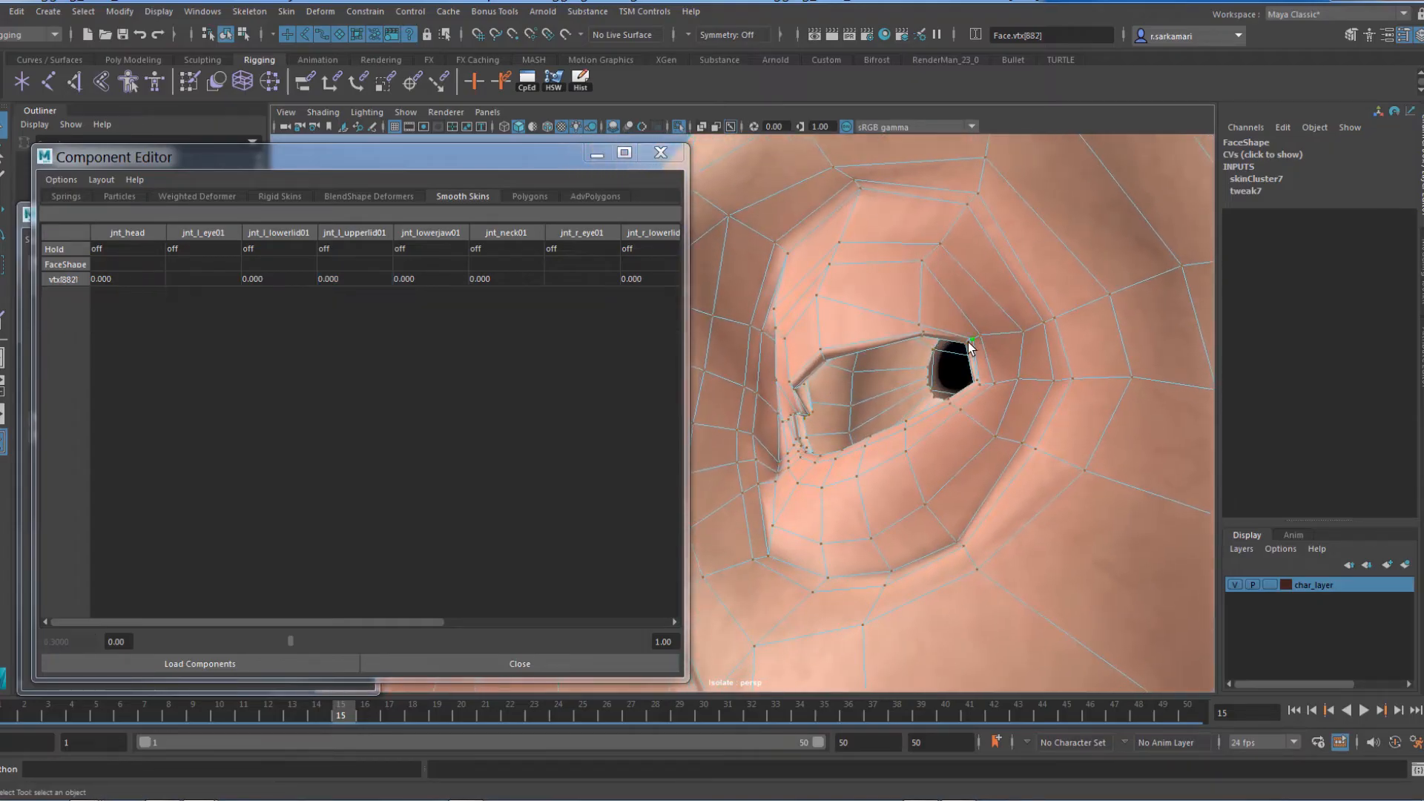
{"action": "left_click", "coordinate": [972, 341], "text": "shift"}
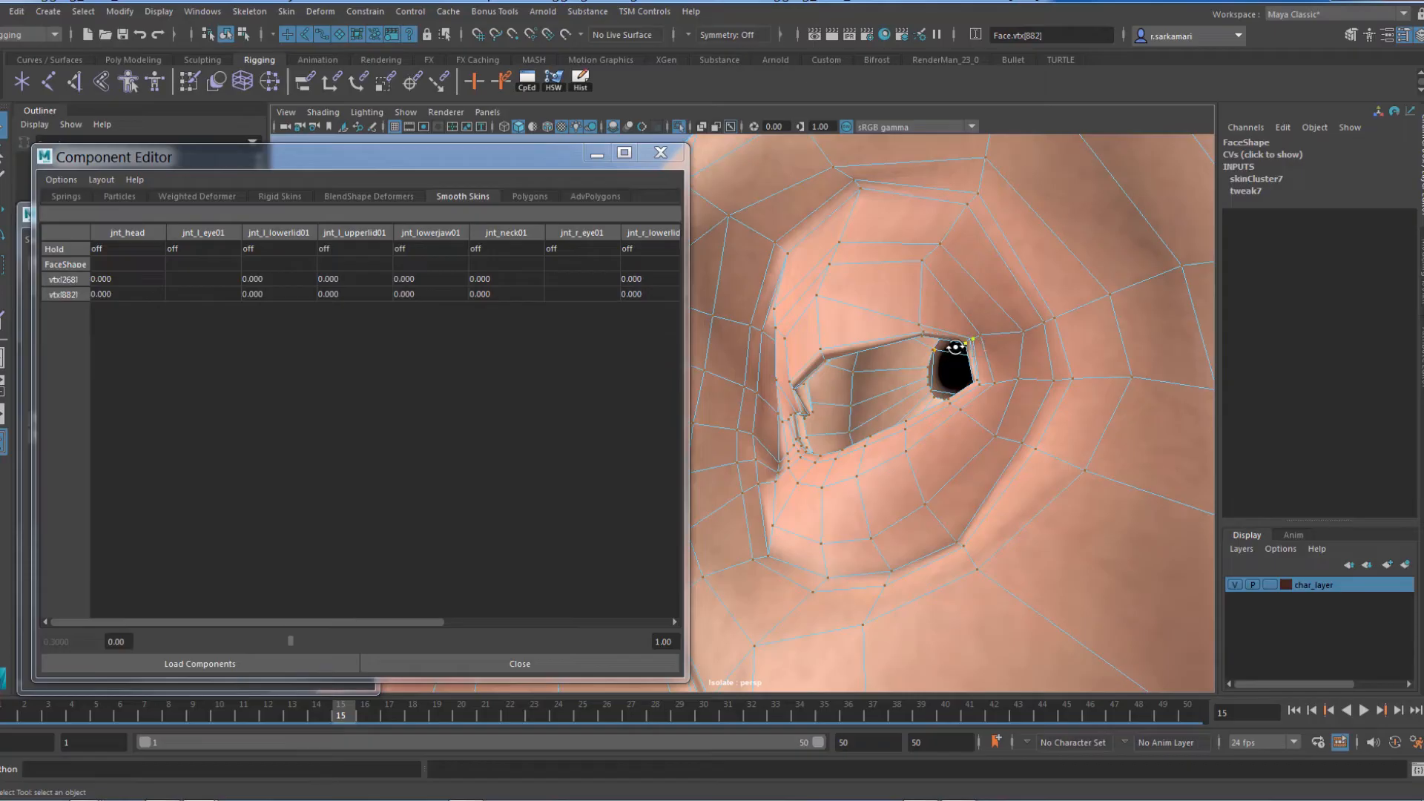
{"action": "left_click_drag", "start_coordinate": [956, 351], "coordinate": [1065, 353], "text": "alt"}
{"action": "right_click_drag", "start_coordinate": [1015, 414], "coordinate": [1148, 491], "text": "alt"}
{"action": "left_click_drag", "start_coordinate": [1148, 491], "coordinate": [919, 400], "text": "alt"}
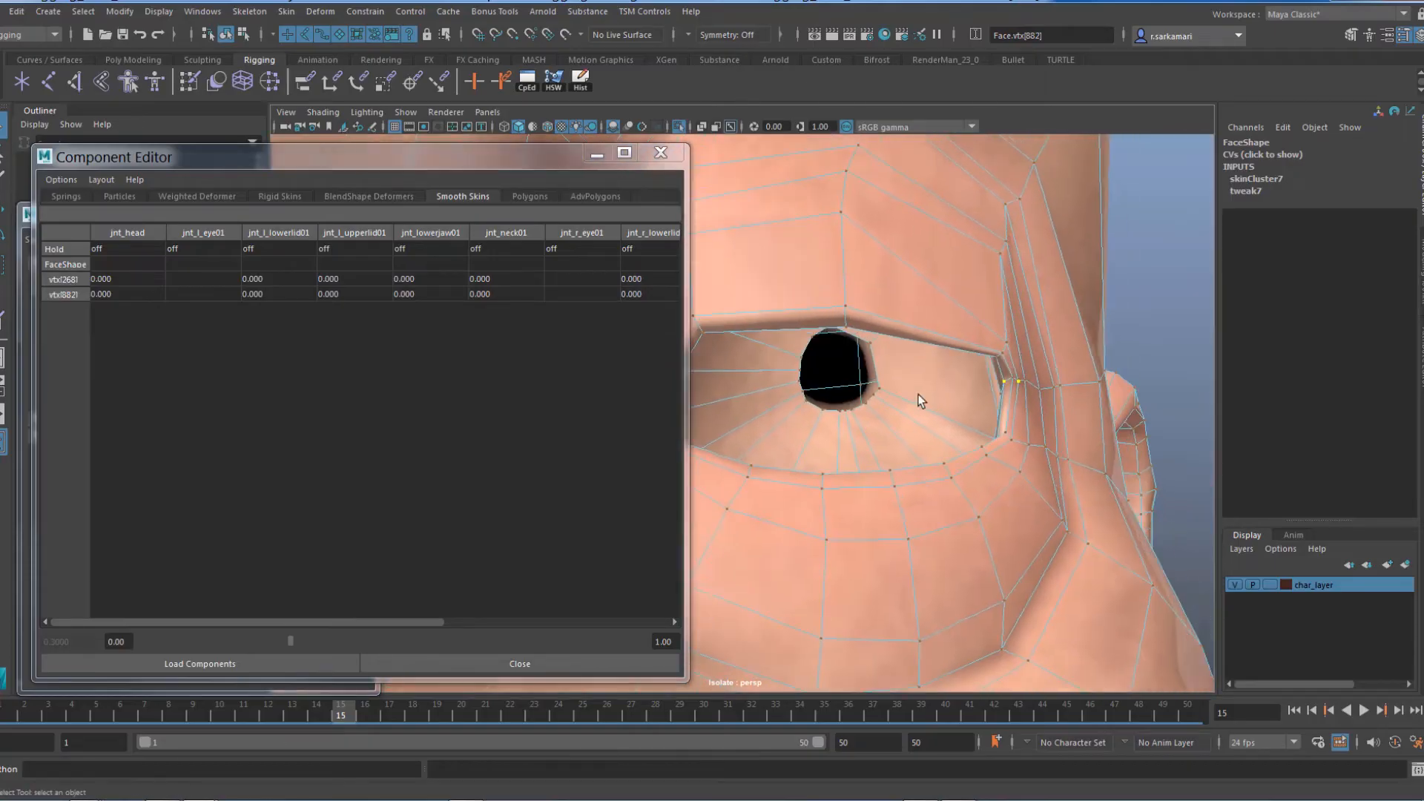
{"action": "right_click_drag", "start_coordinate": [919, 400], "coordinate": [1075, 448], "text": "alt"}
{"action": "middle_click_drag", "start_coordinate": [1045, 427], "coordinate": [1004, 435], "text": "alt"}
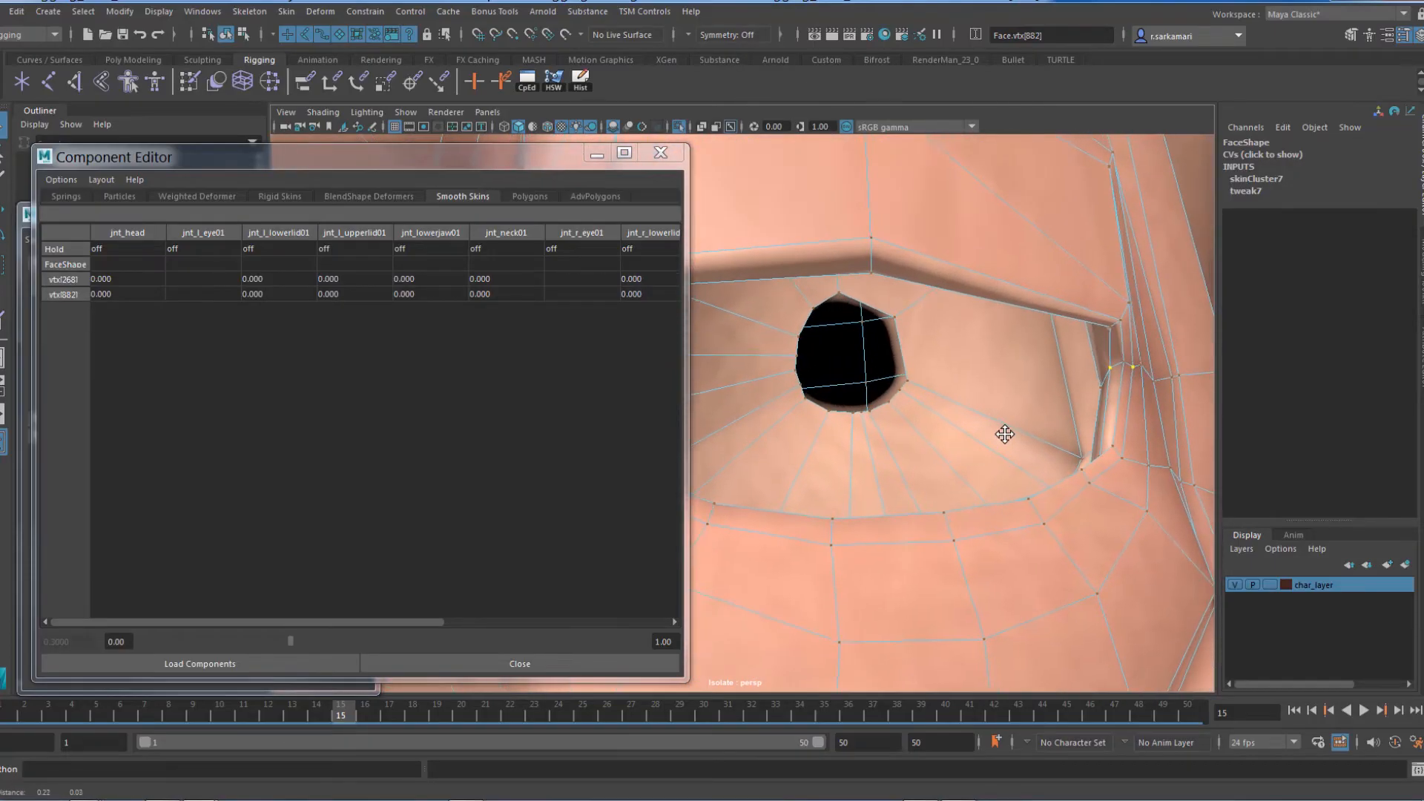
{"action": "left_click", "coordinate": [1119, 369], "text": "shift"}
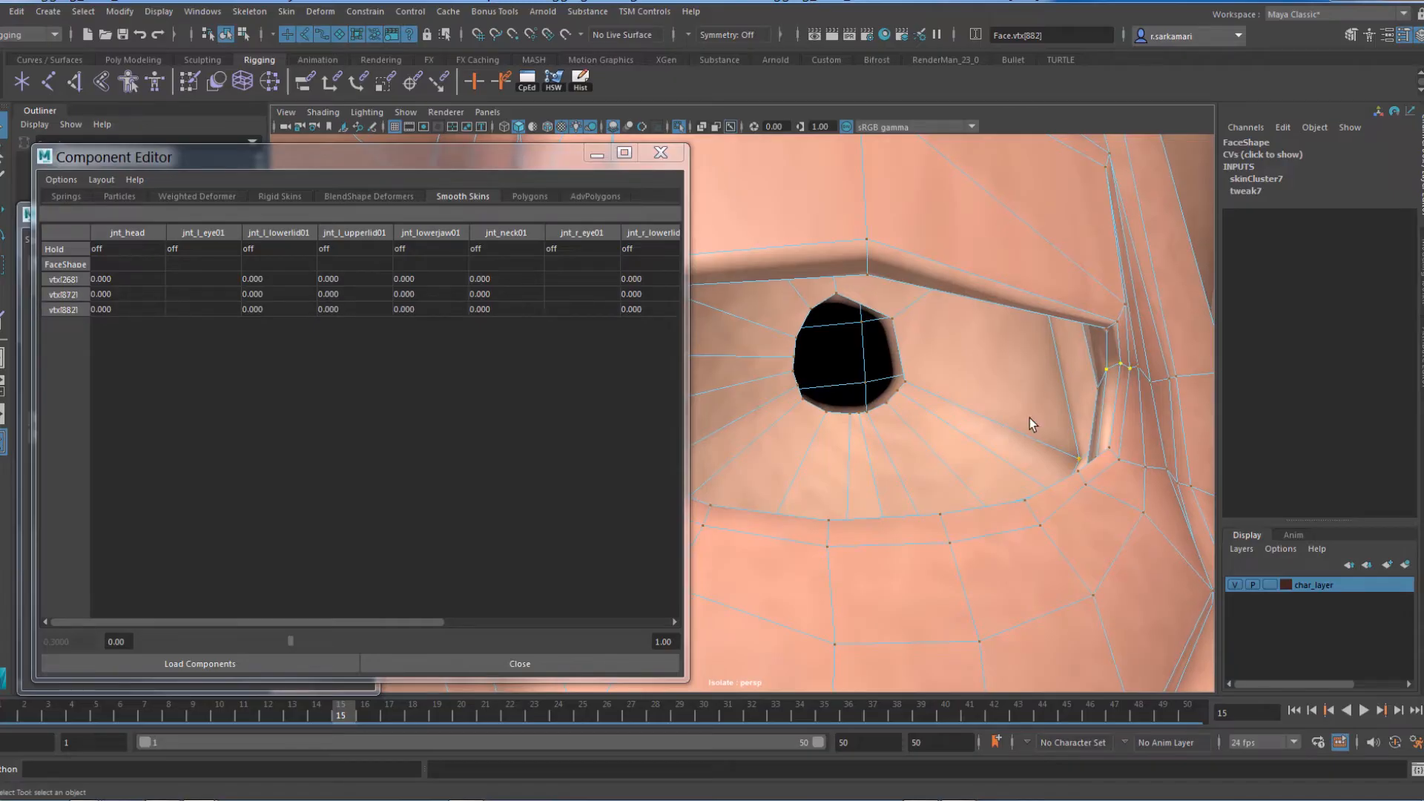
{"action": "right_click_drag", "start_coordinate": [1029, 416], "coordinate": [812, 367], "text": "alt"}
{"action": "left_click_drag", "start_coordinate": [812, 367], "coordinate": [714, 358], "text": "alt"}
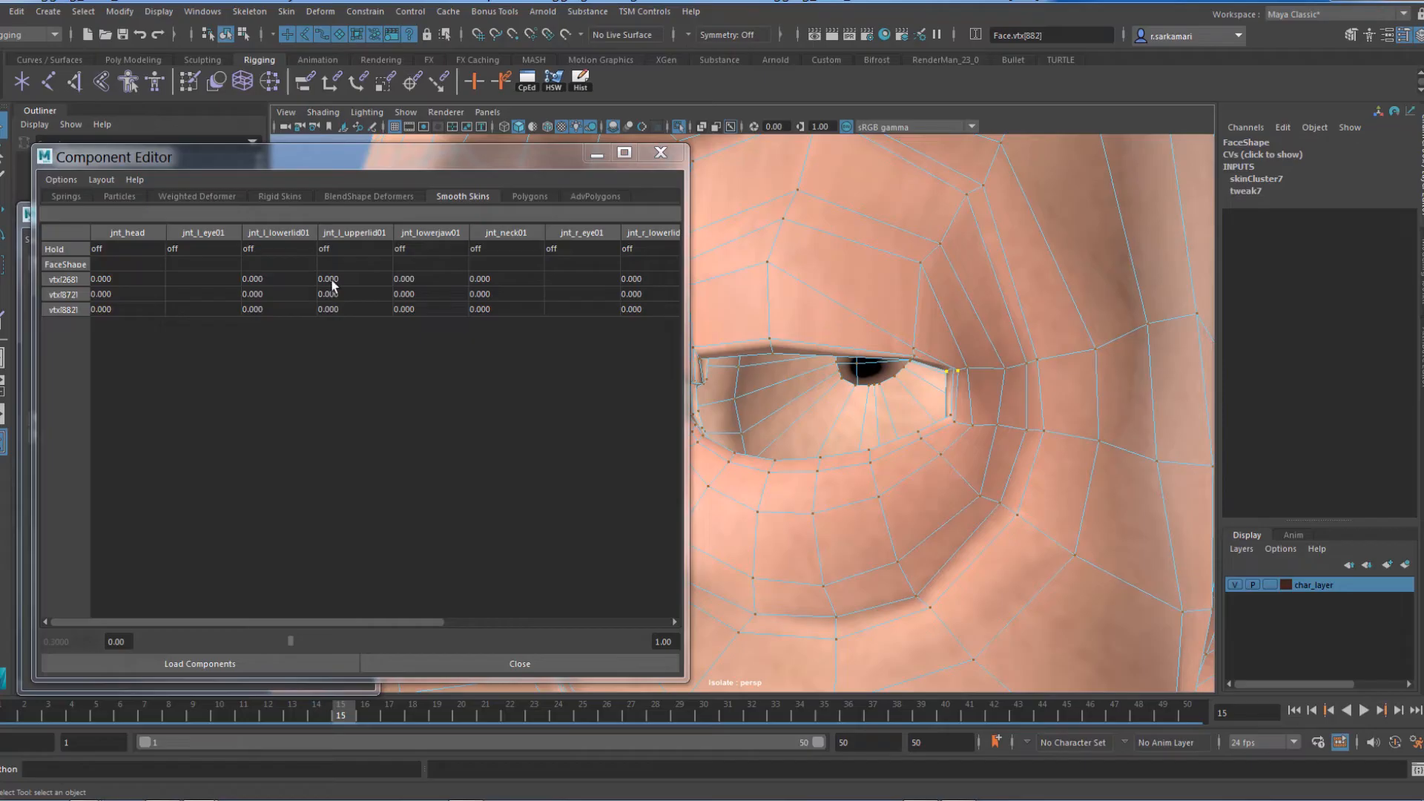
{"action": "left_click_drag", "start_coordinate": [332, 285], "coordinate": [335, 310]}
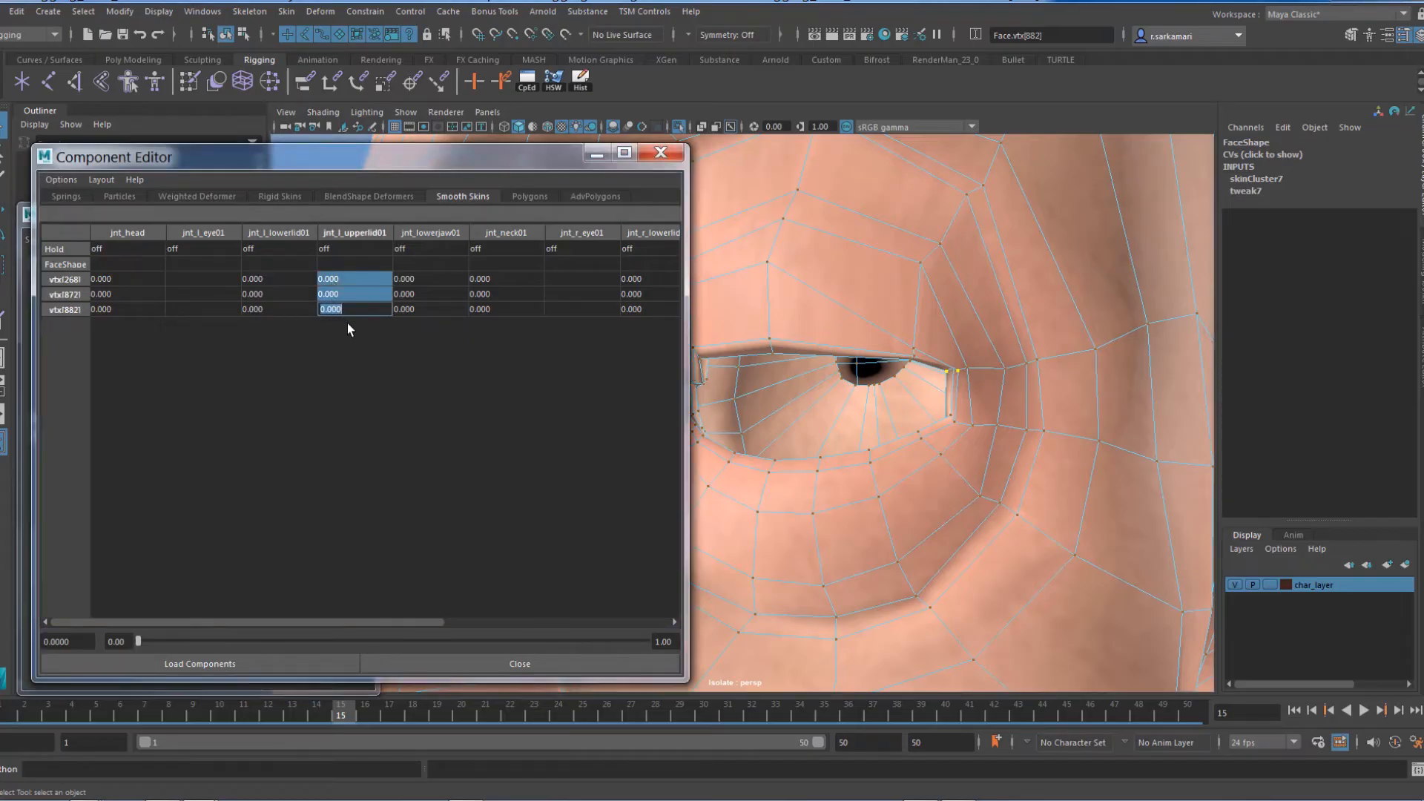
{"action": "type", "text": ".2"}
{"action": "key", "text": "Return"}
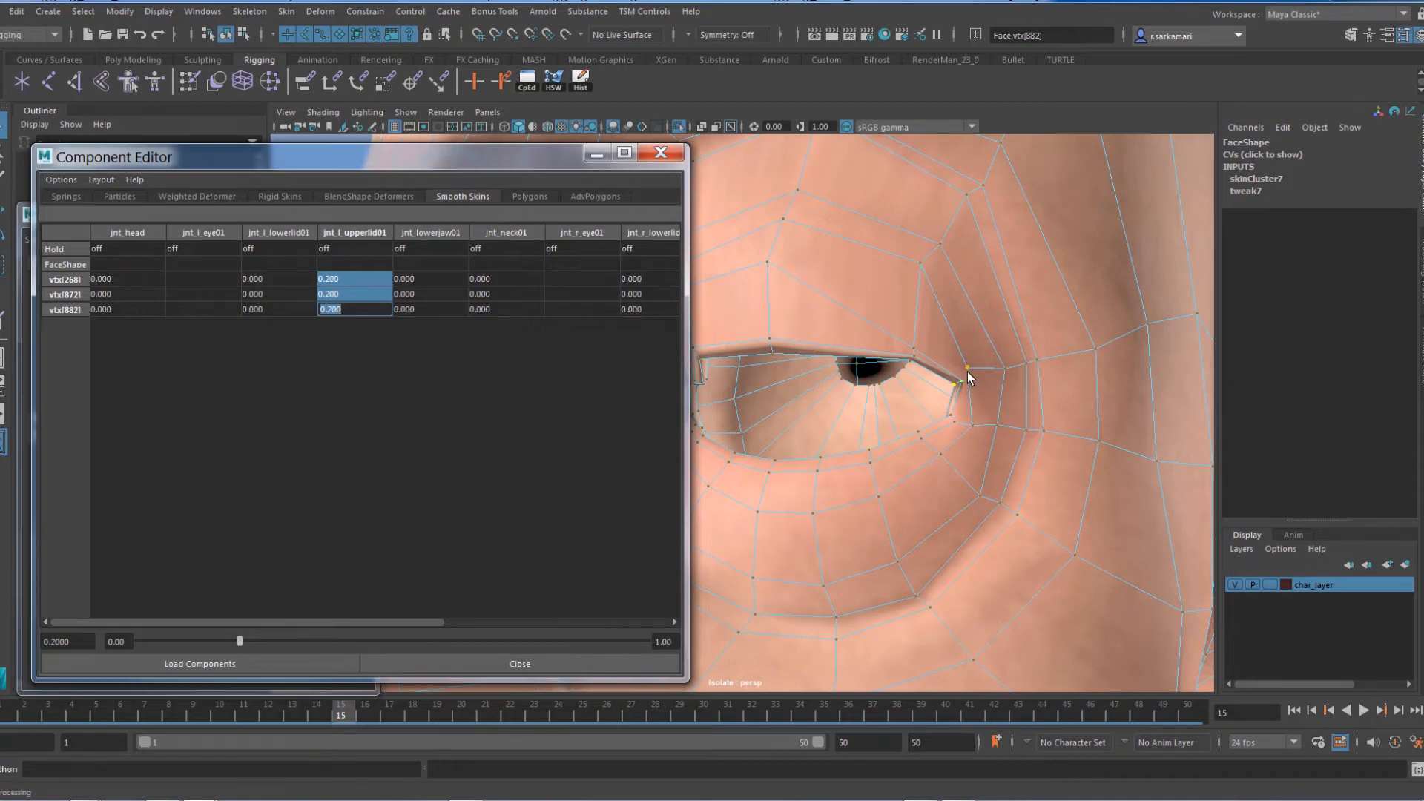
Step: Try a jnt_l_upperlid01 weight of 0.2 on vertex 874 beside the outer eye corner, then set it to 0.3
{"action": "left_click", "coordinate": [734, 398]}
{"action": "left_click", "coordinate": [335, 280]}
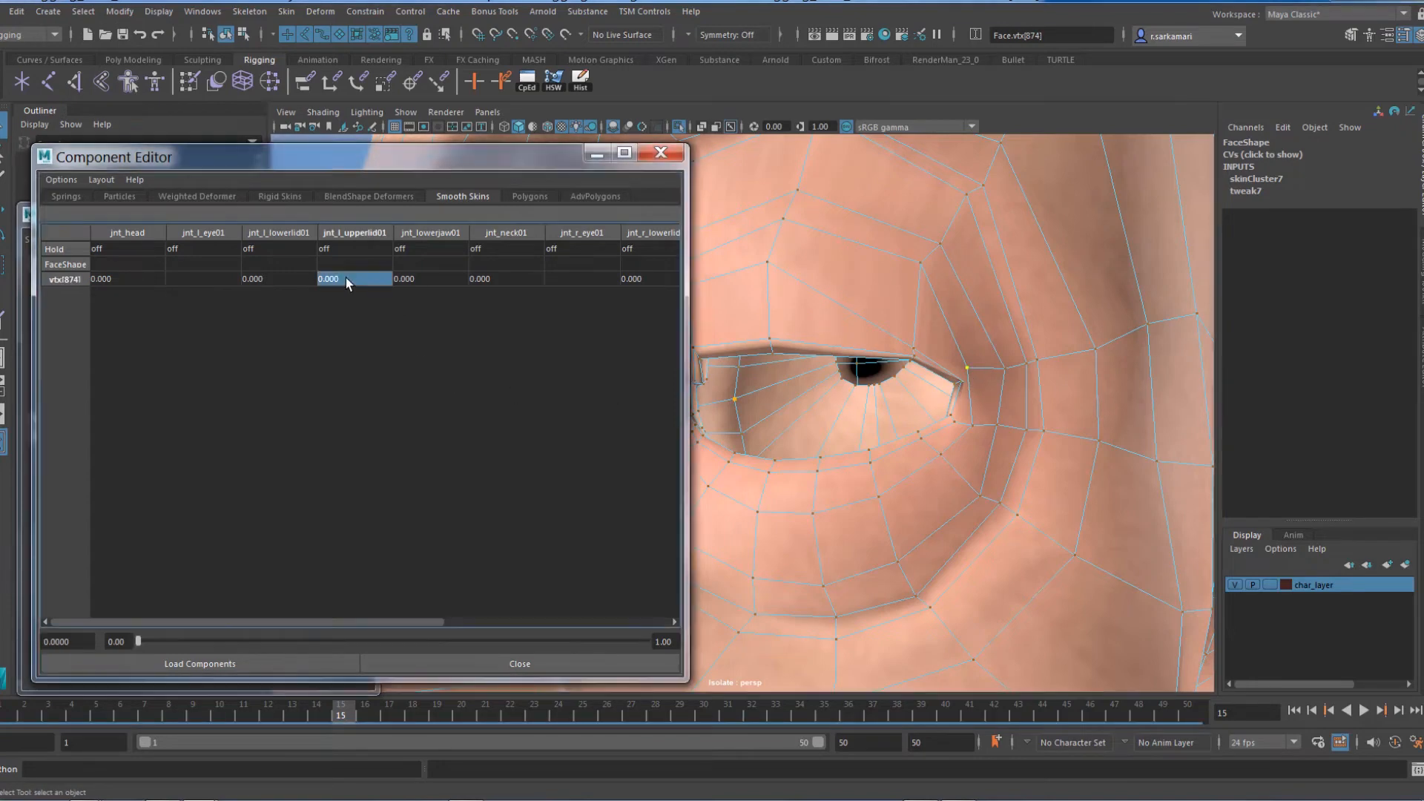
{"action": "type", "text": ".2"}
{"action": "key", "text": "Return"}
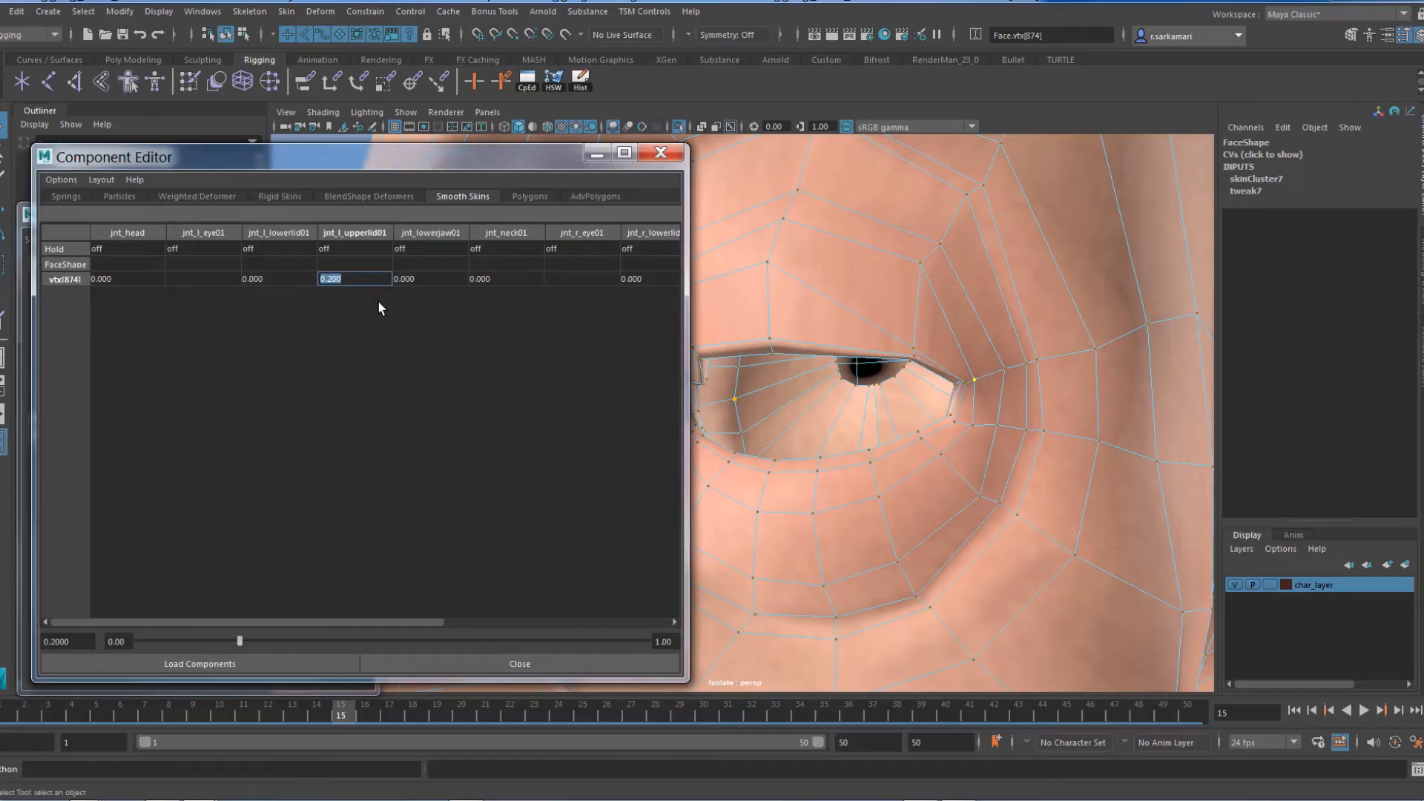
{"action": "type", "text": ".3"}
{"action": "key", "text": "Return"}
Step: Set the jnt_l_upperlid01 weight to 0.6 on vertex 639 at the outer end of the upper lid rim
{"action": "left_click", "coordinate": [913, 348]}
{"action": "left_click", "coordinate": [346, 281]}
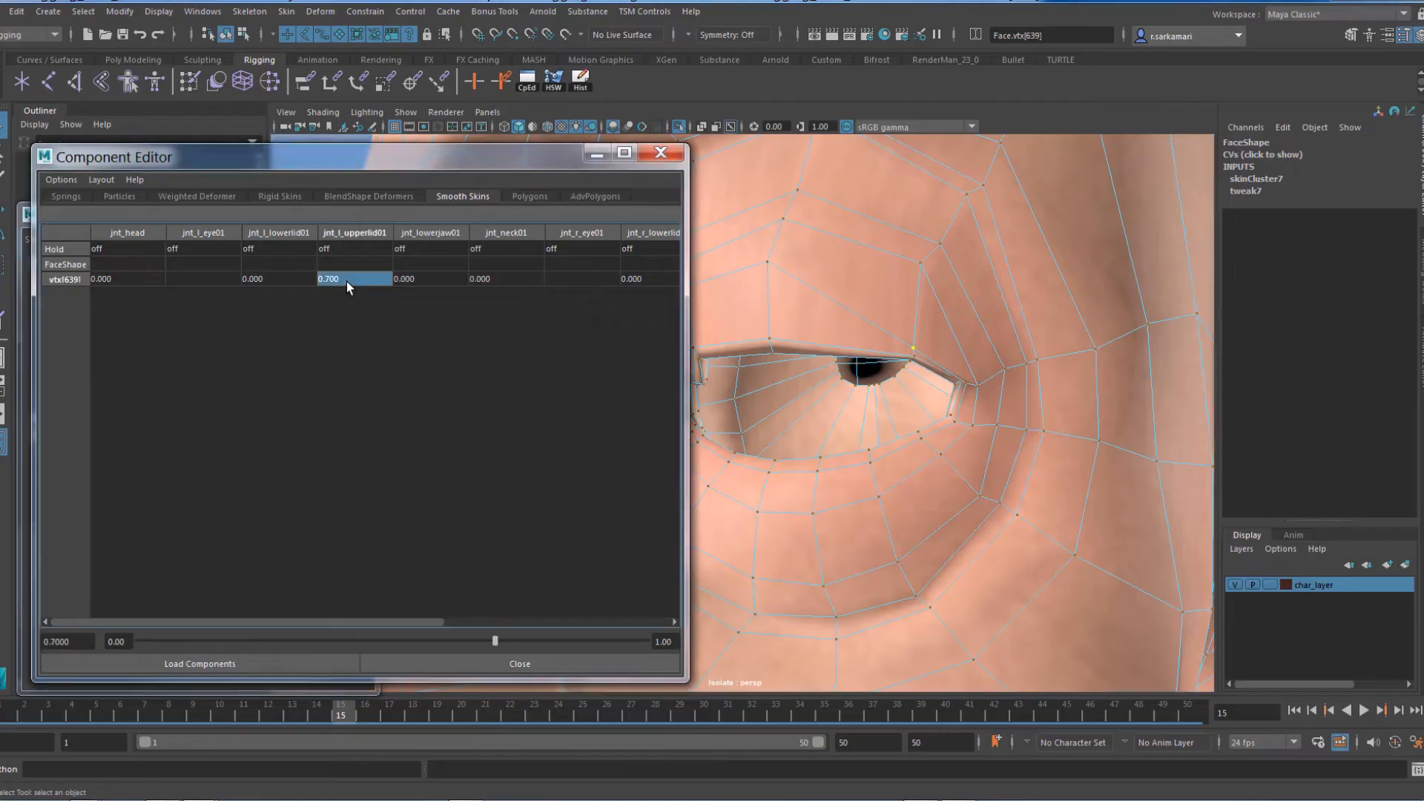
{"action": "type", "text": ".6"}
{"action": "key", "text": "Return"}
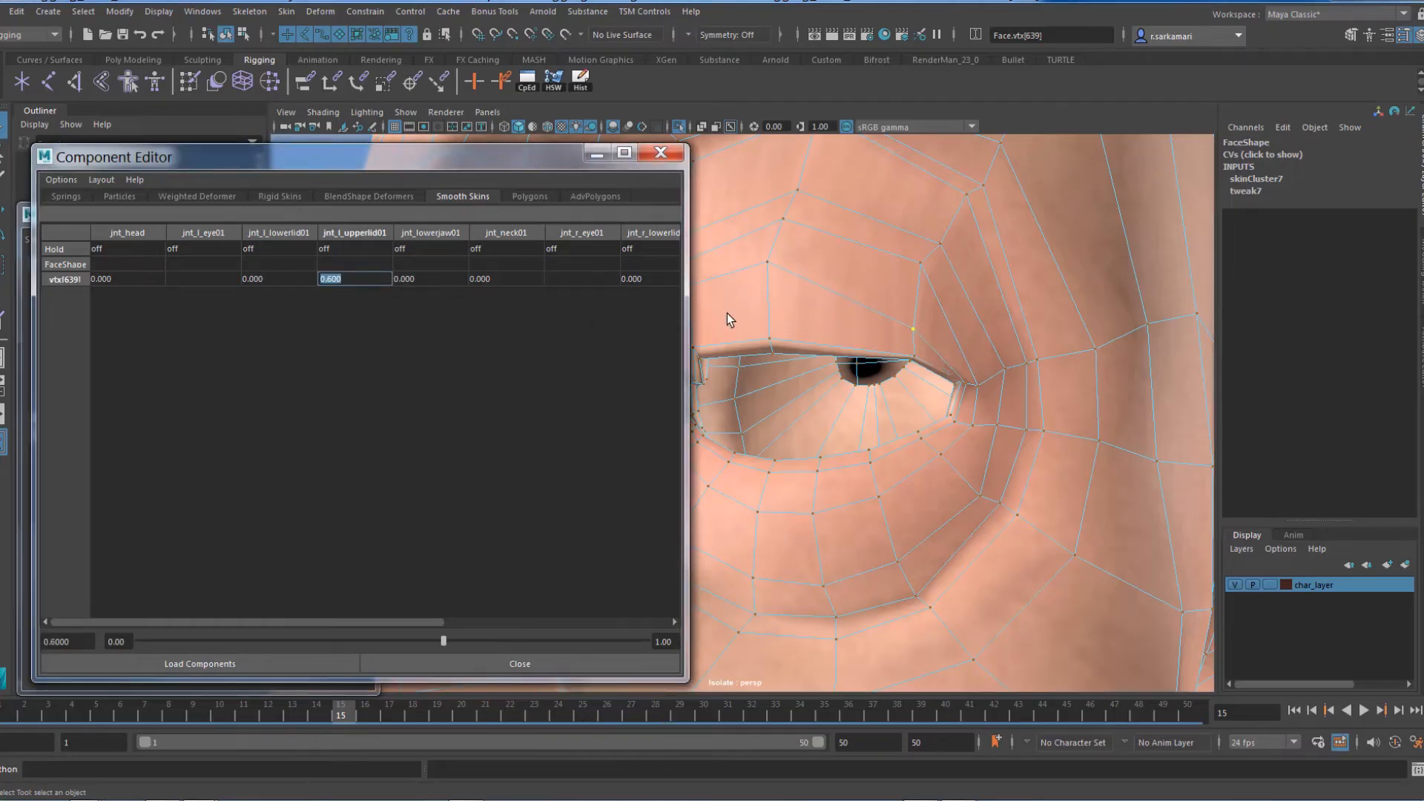
Step: Set the jnt_l_upperlid01 weight to 0.8 on vertices 253, 254 and 277 on the outer part of the upper lid rim
{"action": "right_click_drag", "start_coordinate": [885, 443], "coordinate": [1046, 396], "text": "alt"}
{"action": "middle_click_drag", "start_coordinate": [1016, 411], "coordinate": [959, 463], "text": "alt"}
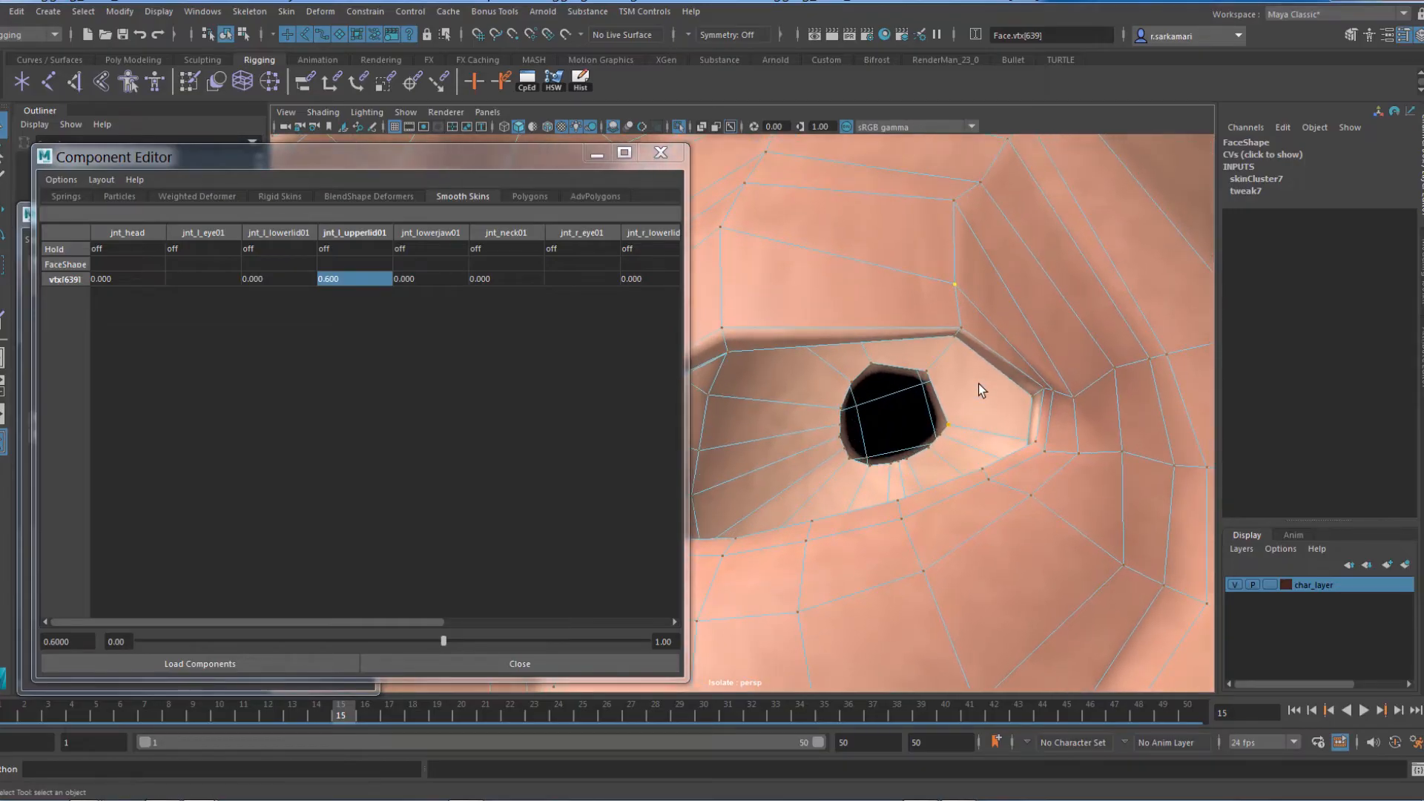
{"action": "left_click_drag", "start_coordinate": [996, 386], "coordinate": [927, 339], "text": "alt"}
{"action": "left_click", "coordinate": [1034, 310]}
{"action": "left_click", "coordinate": [1031, 323], "text": "shift"}
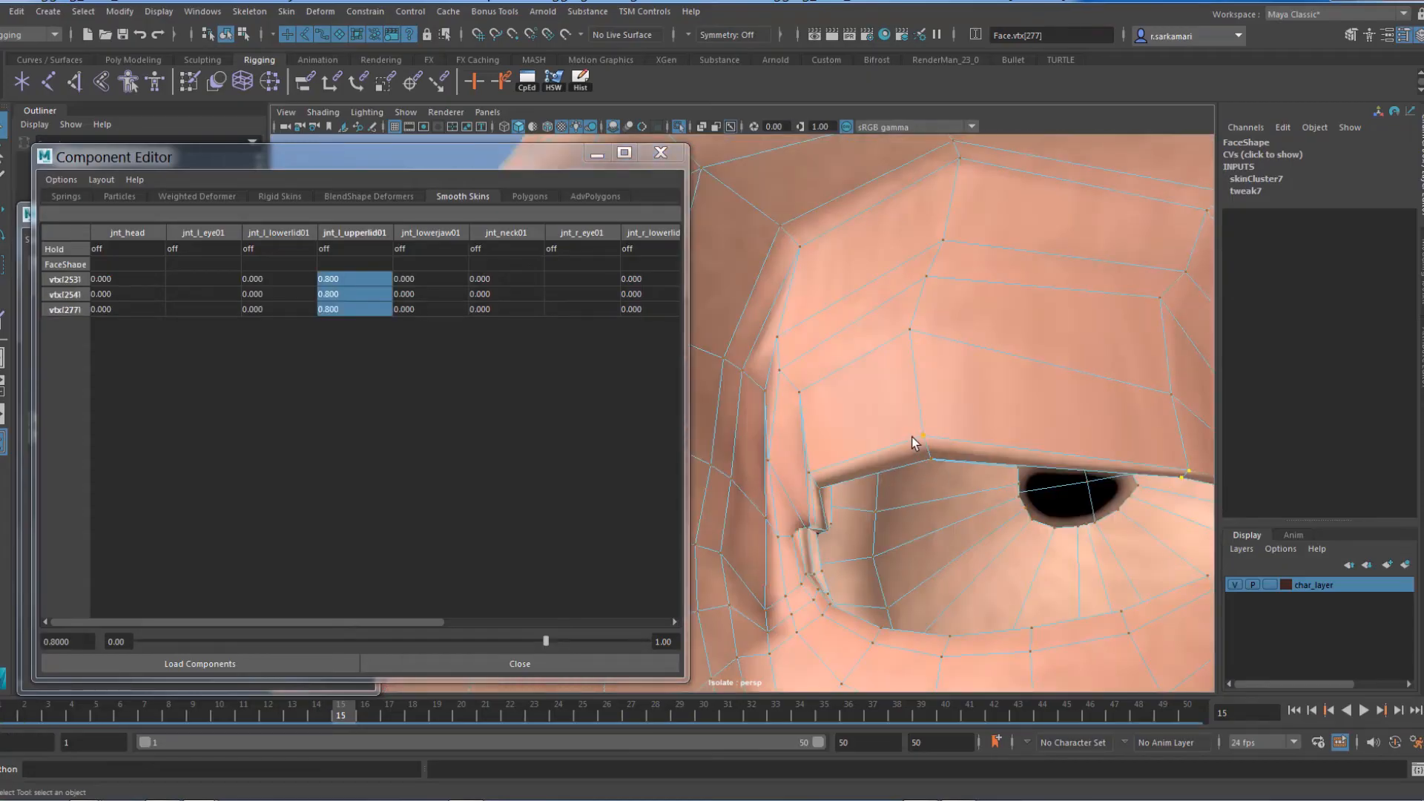
Step: Set the jnt_l_upperlid01 weight to 0.8 on vertices 252, 255 and 278 at the middle of the upper lid rim
{"action": "left_click", "coordinate": [922, 438]}
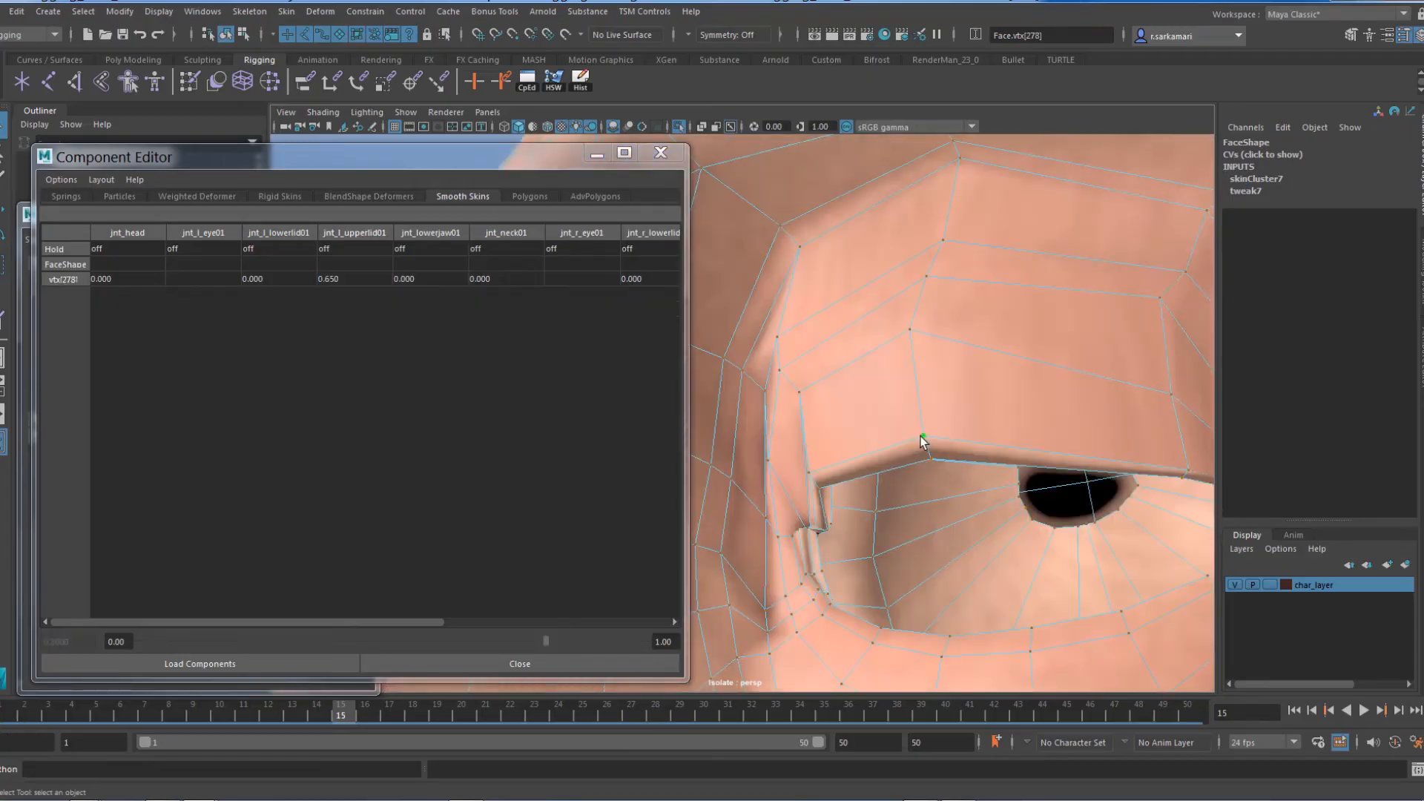
{"action": "left_click", "coordinate": [932, 461], "text": "shift"}
{"action": "left_click_drag", "start_coordinate": [925, 486], "coordinate": [947, 467], "text": "alt"}
{"action": "left_click", "coordinate": [950, 359], "text": "shift"}
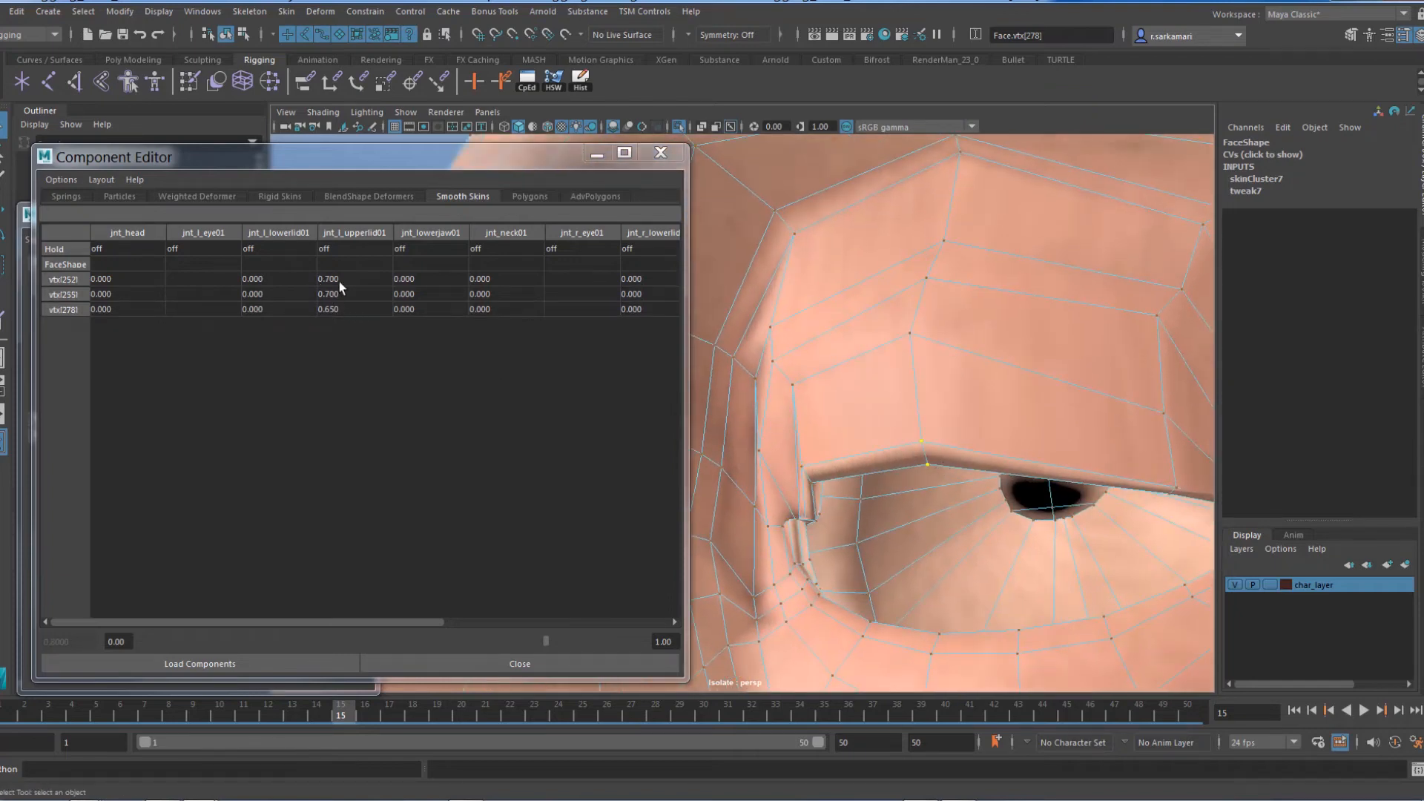
{"action": "left_click_drag", "start_coordinate": [339, 282], "coordinate": [341, 308]}
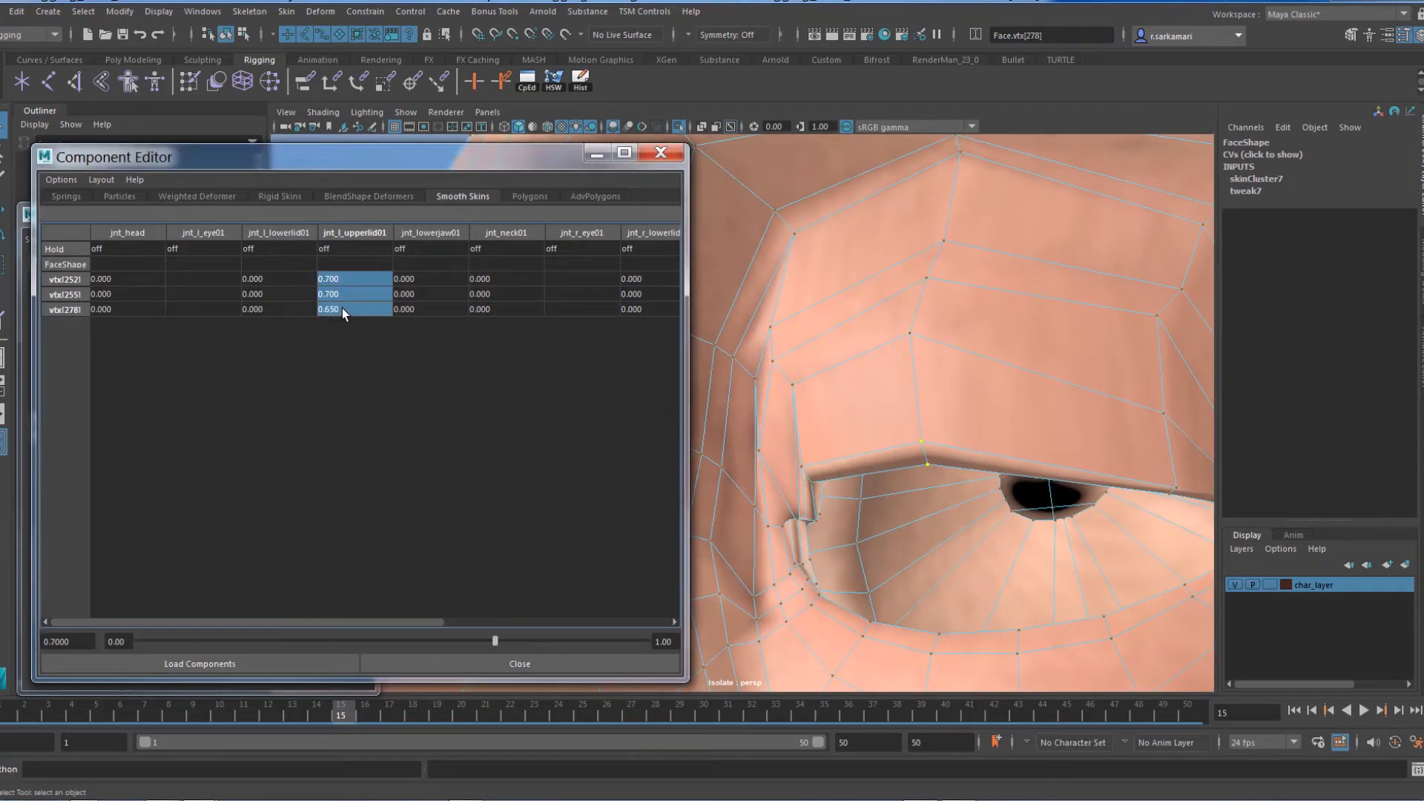
{"action": "type", "text": "0.8"}
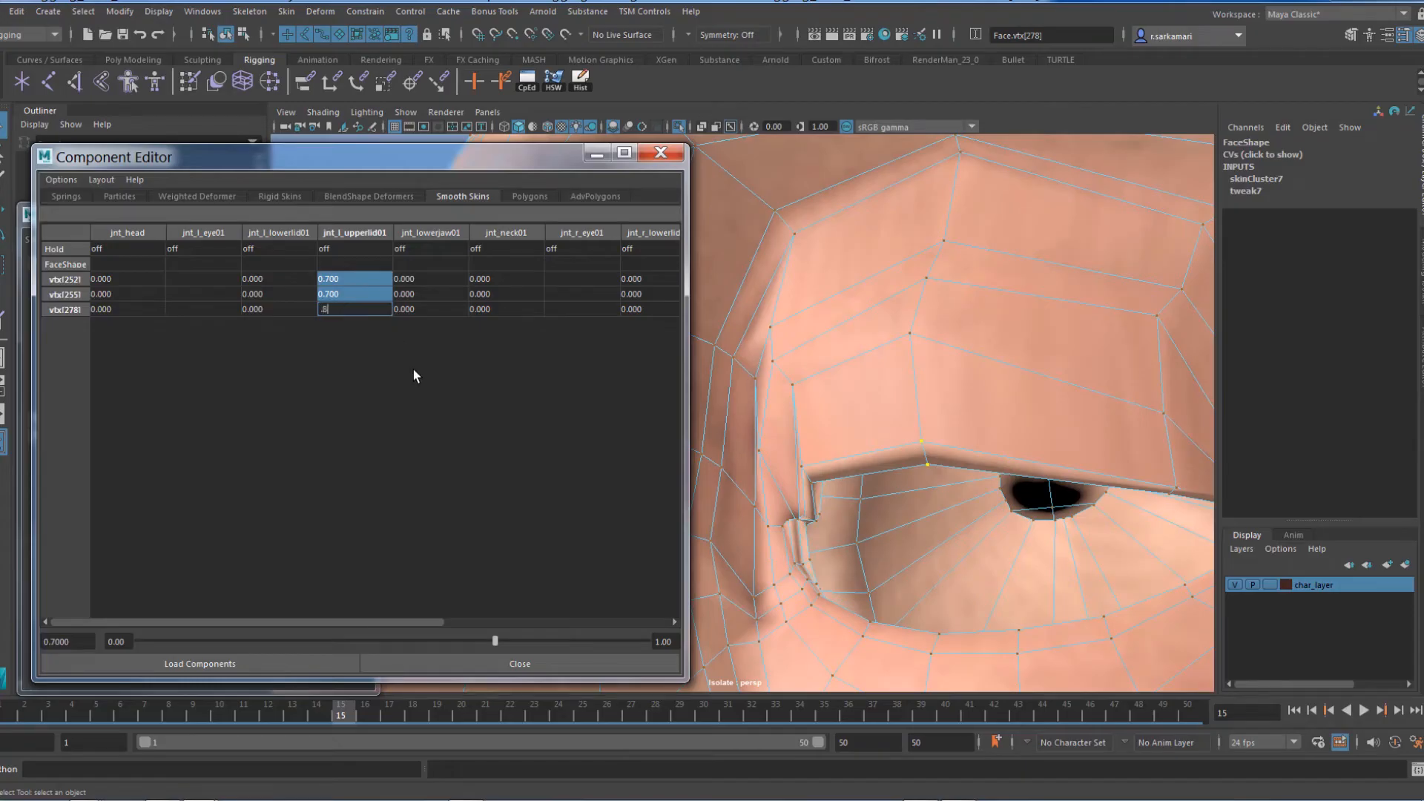
{"action": "key", "text": "Return"}
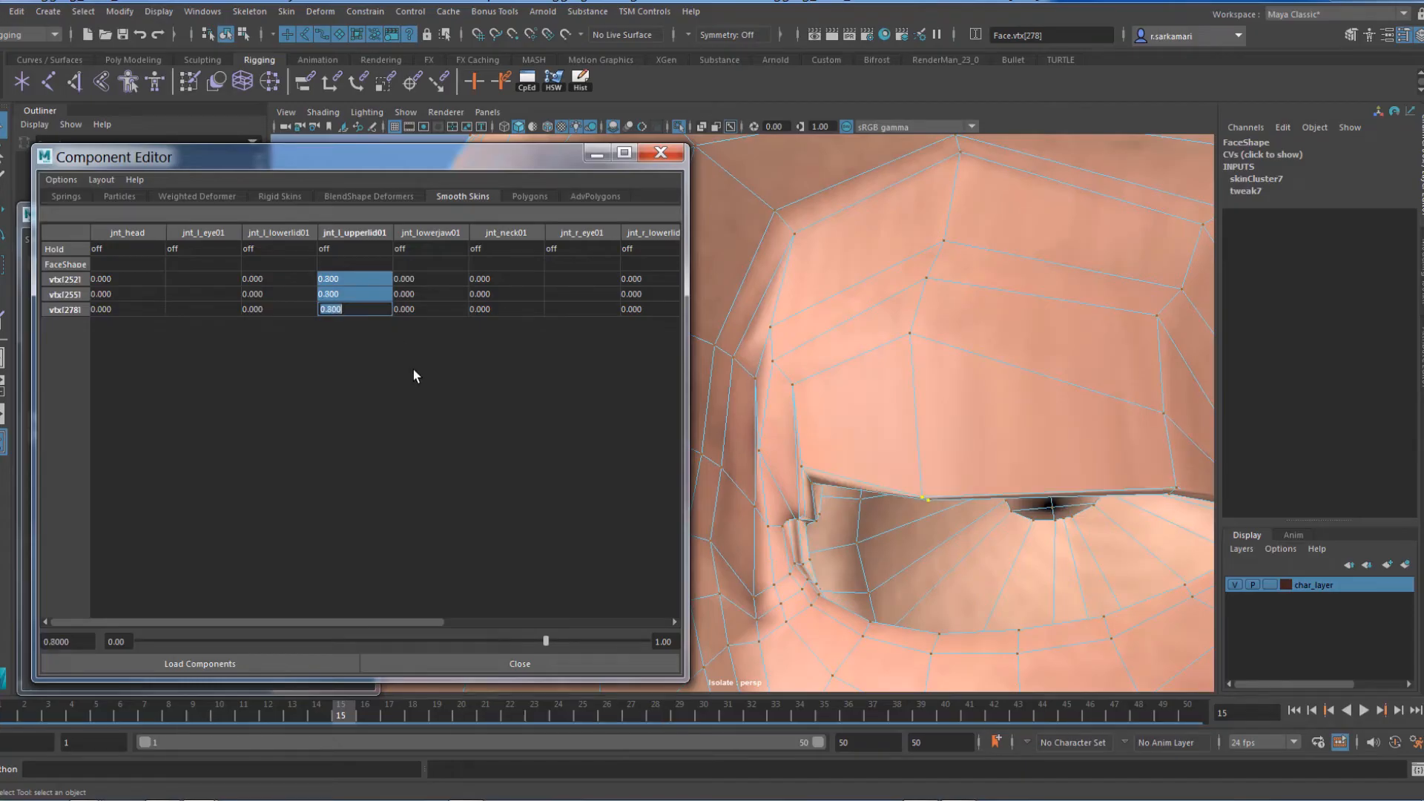
Step: Fine-tune vertex 278 just above the lid rim to a jnt_l_upperlid01 weight of 0.77
{"action": "left_click", "coordinate": [922, 499]}
{"action": "left_click", "coordinate": [341, 275]}
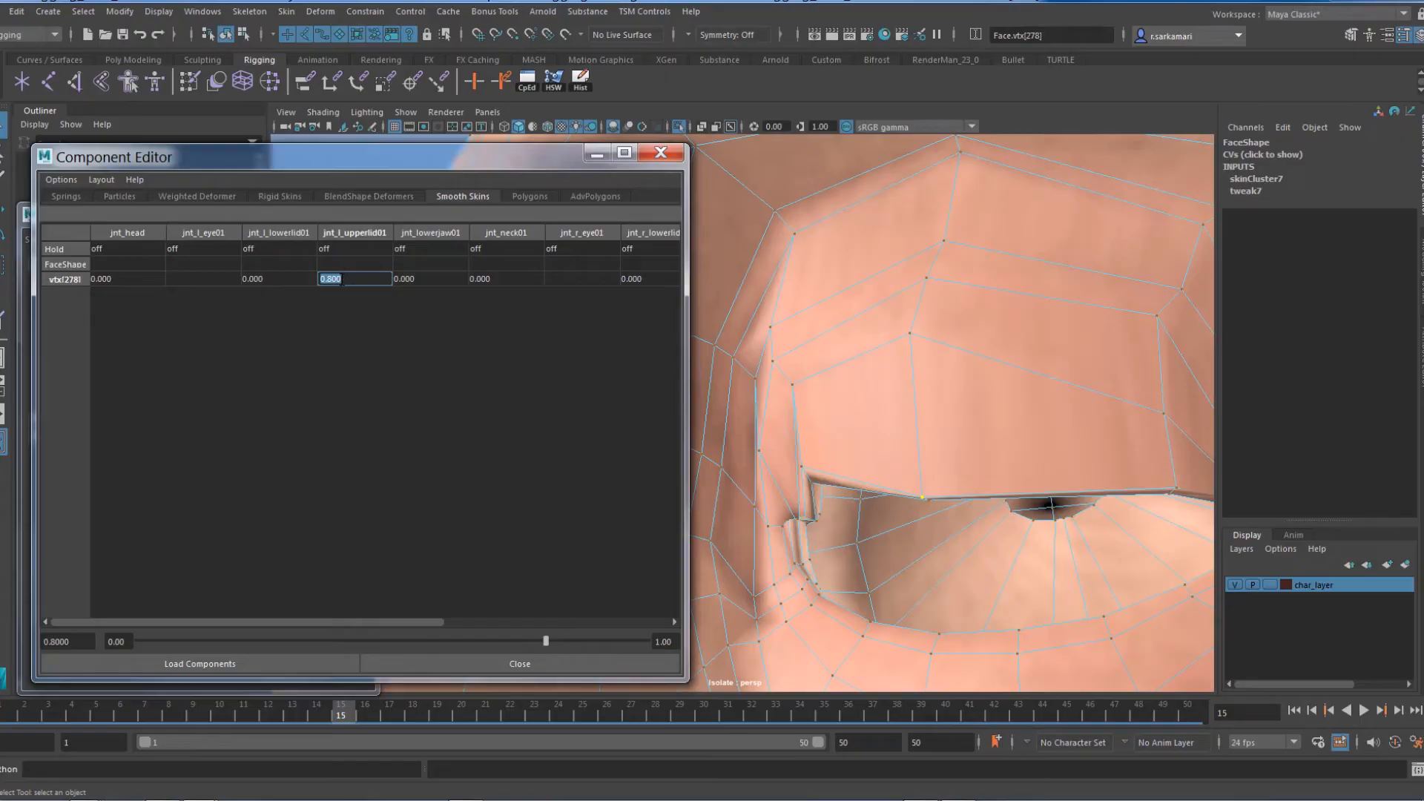
{"action": "type", "text": ".77"}
{"action": "key", "text": "Return"}
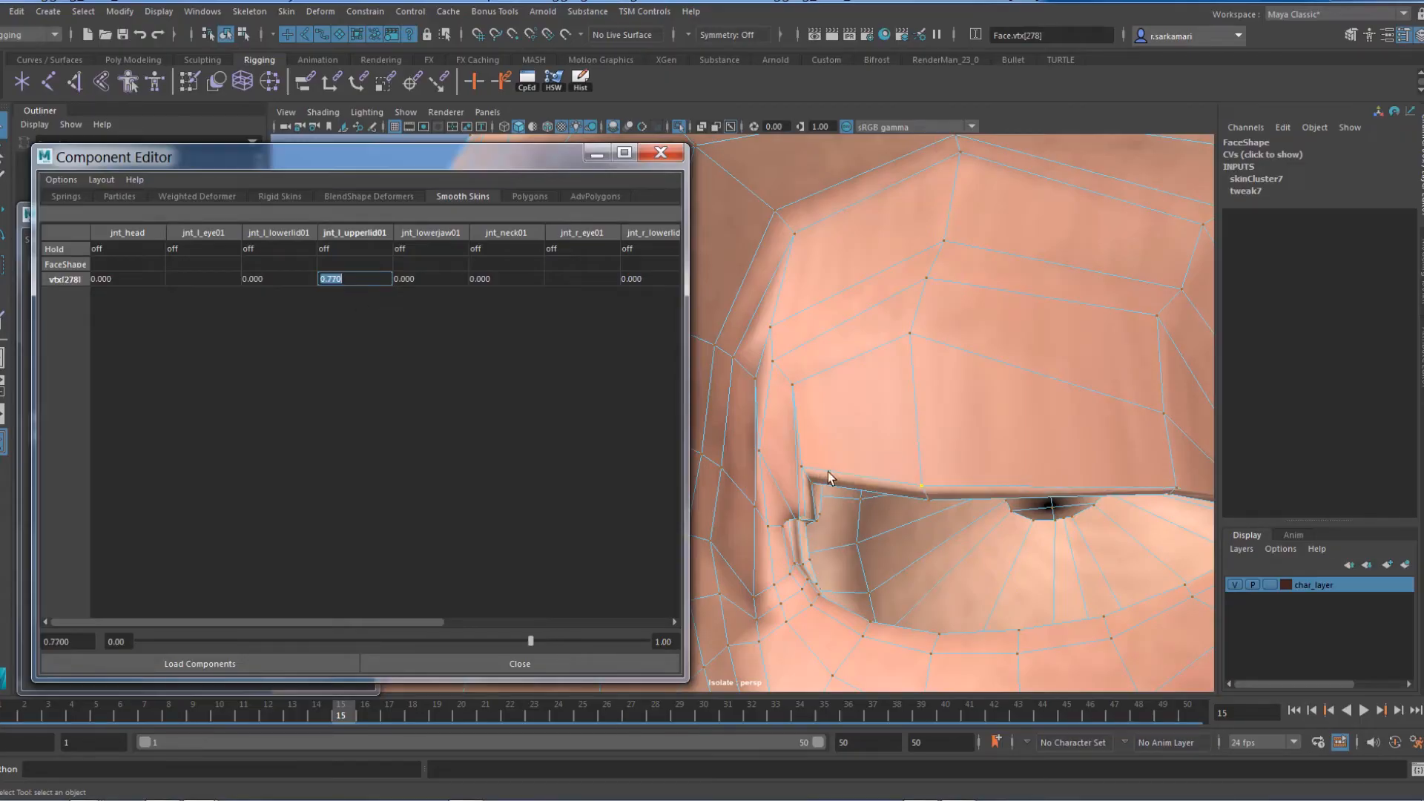
Step: Set the jnt_l_upperlid01 weight to 0.7 on vertices 261, 262 and 283 at the inner end of the upper lid rim
{"action": "mouse_move", "coordinate": [912, 528]}
{"action": "left_mouse_down", "text": "alt"}
{"action": "mouse_move", "coordinate": [1004, 500]}
{"action": "mouse_move", "coordinate": [979, 482]}
{"action": "mouse_move", "coordinate": [891, 496]}
{"action": "mouse_move", "coordinate": [901, 512]}
{"action": "left_mouse_up", "text": "alt"}
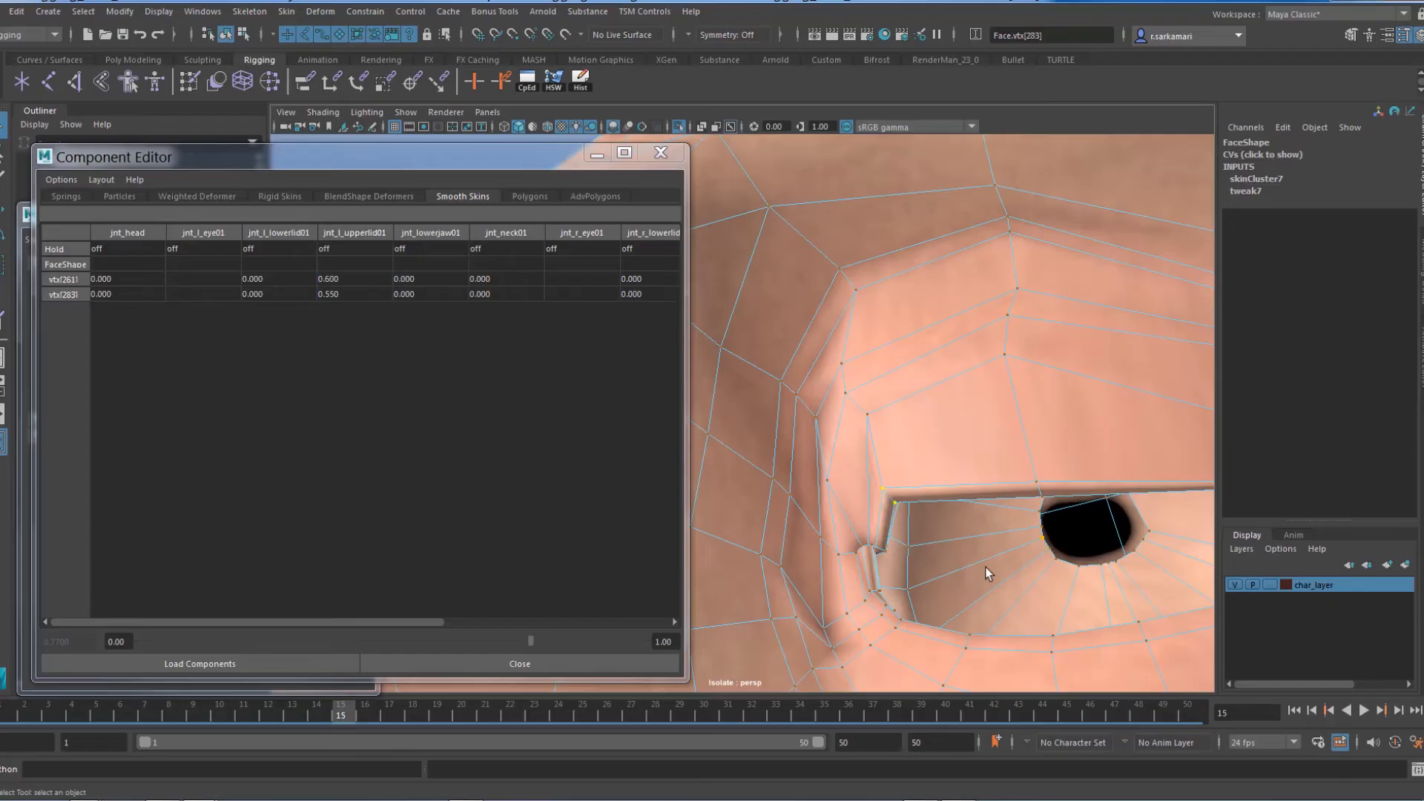
{"action": "left_click_drag", "start_coordinate": [986, 572], "coordinate": [998, 337], "text": "alt"}
{"action": "left_click", "coordinate": [1001, 319], "text": "shift"}
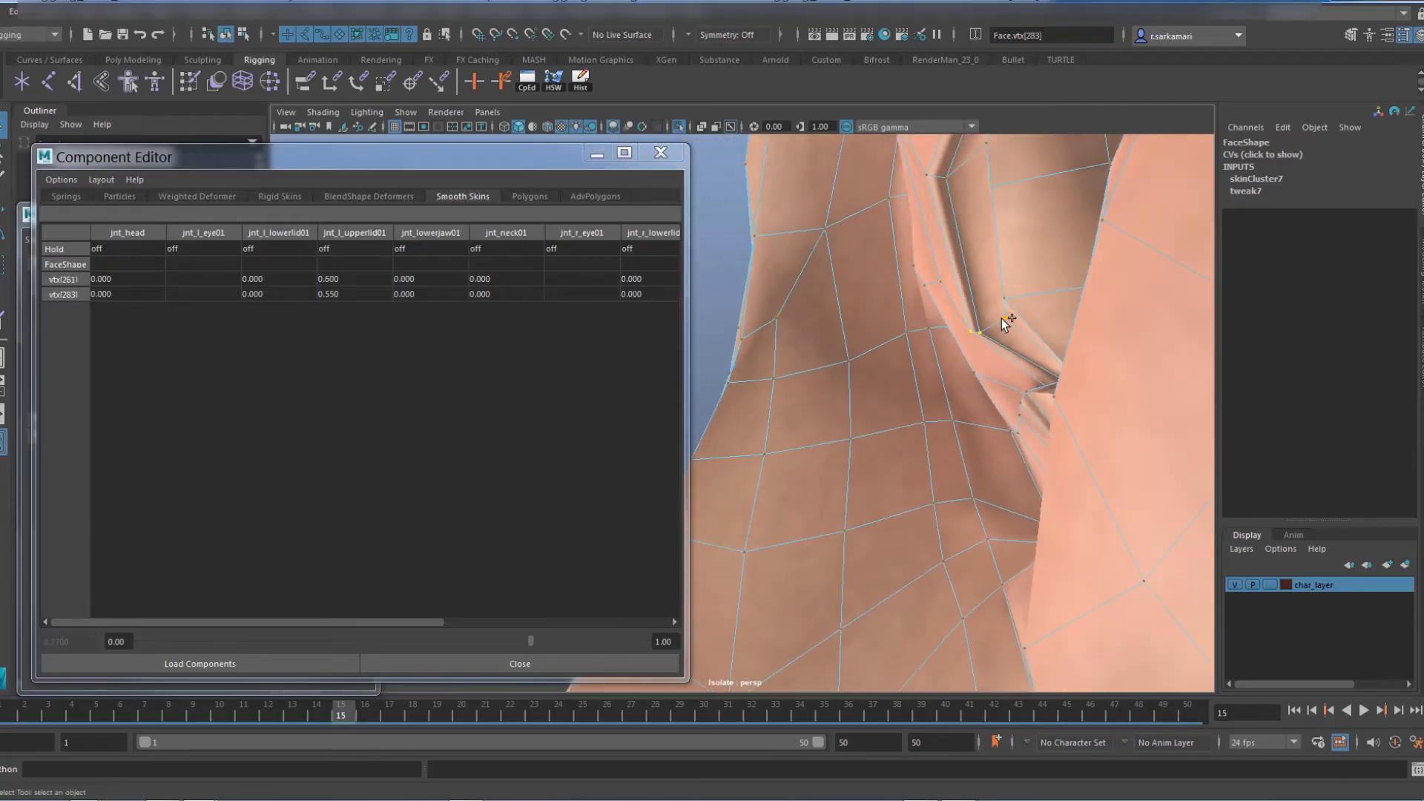
{"action": "left_click_drag", "start_coordinate": [865, 457], "coordinate": [1001, 485], "text": "alt"}
{"action": "left_click_drag", "start_coordinate": [351, 279], "coordinate": [352, 309]}
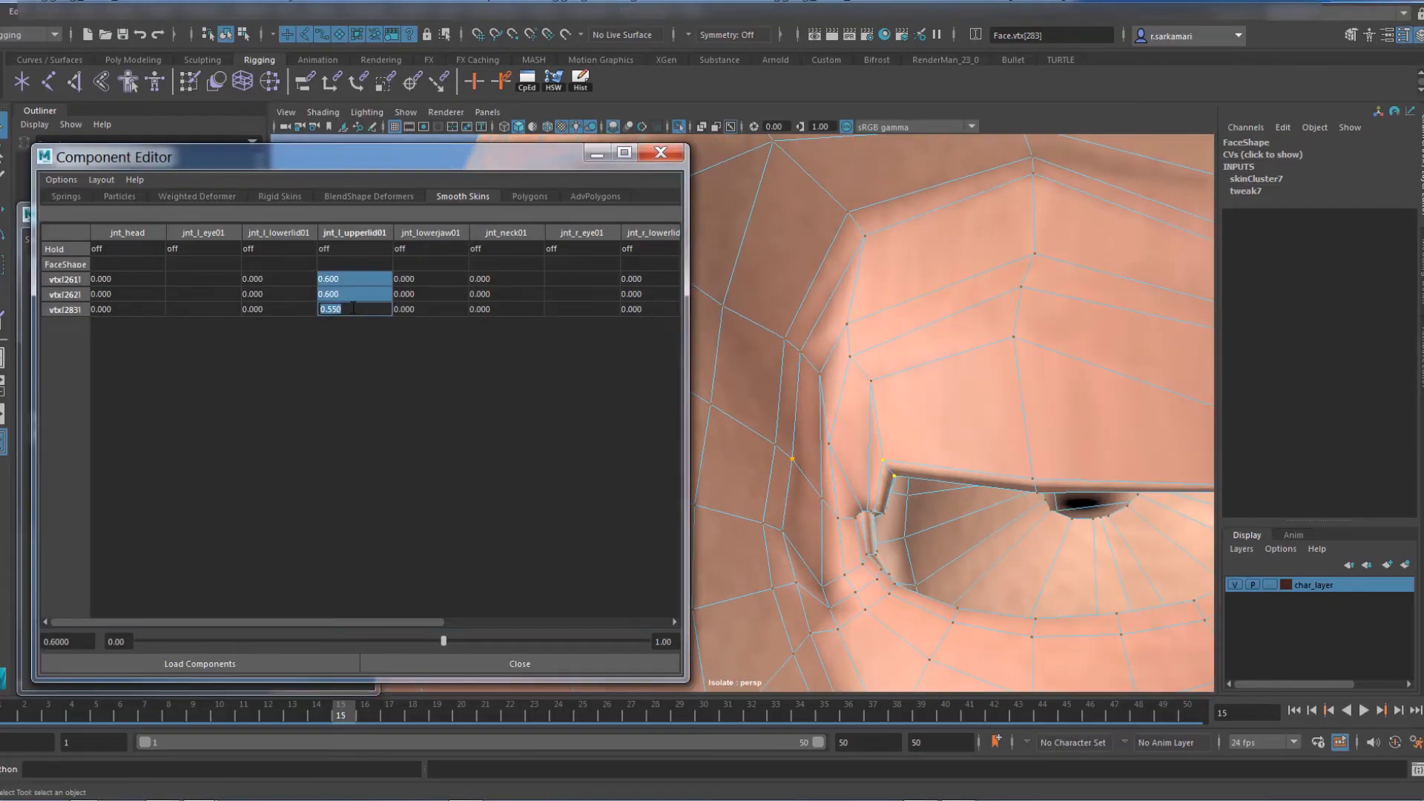
{"action": "type", "text": ".7"}
{"action": "key", "text": "Return"}
Step: Inspect the vertex weights around the inner eye corner and set the inner rim vertex's jnt_l_upperlid01 weight to 0.6
{"action": "left_click_drag", "start_coordinate": [883, 534], "coordinate": [779, 523], "text": "alt"}
{"action": "middle_click_drag", "start_coordinate": [779, 534], "coordinate": [618, 529], "text": "alt"}
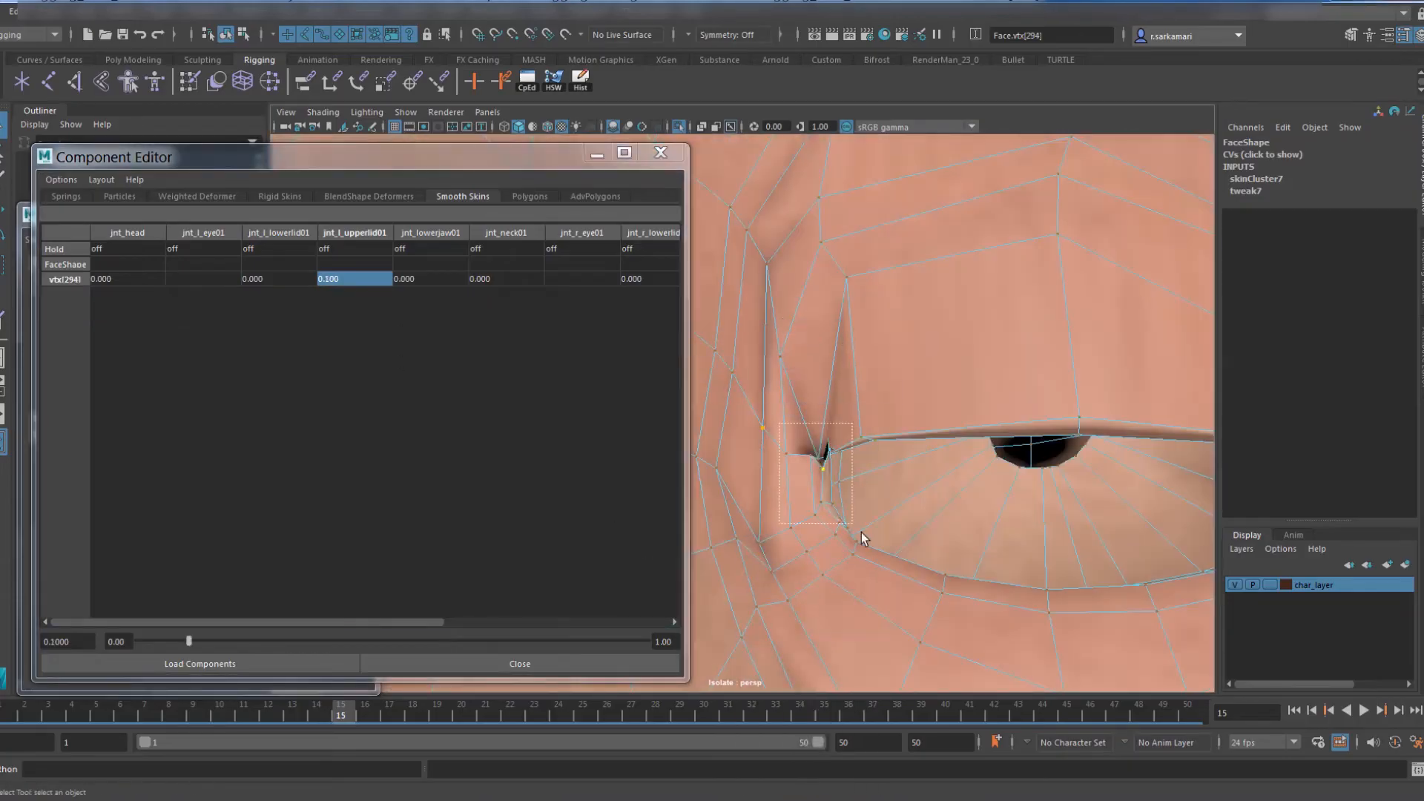
{"action": "left_click_drag", "start_coordinate": [861, 532], "coordinate": [839, 442]}
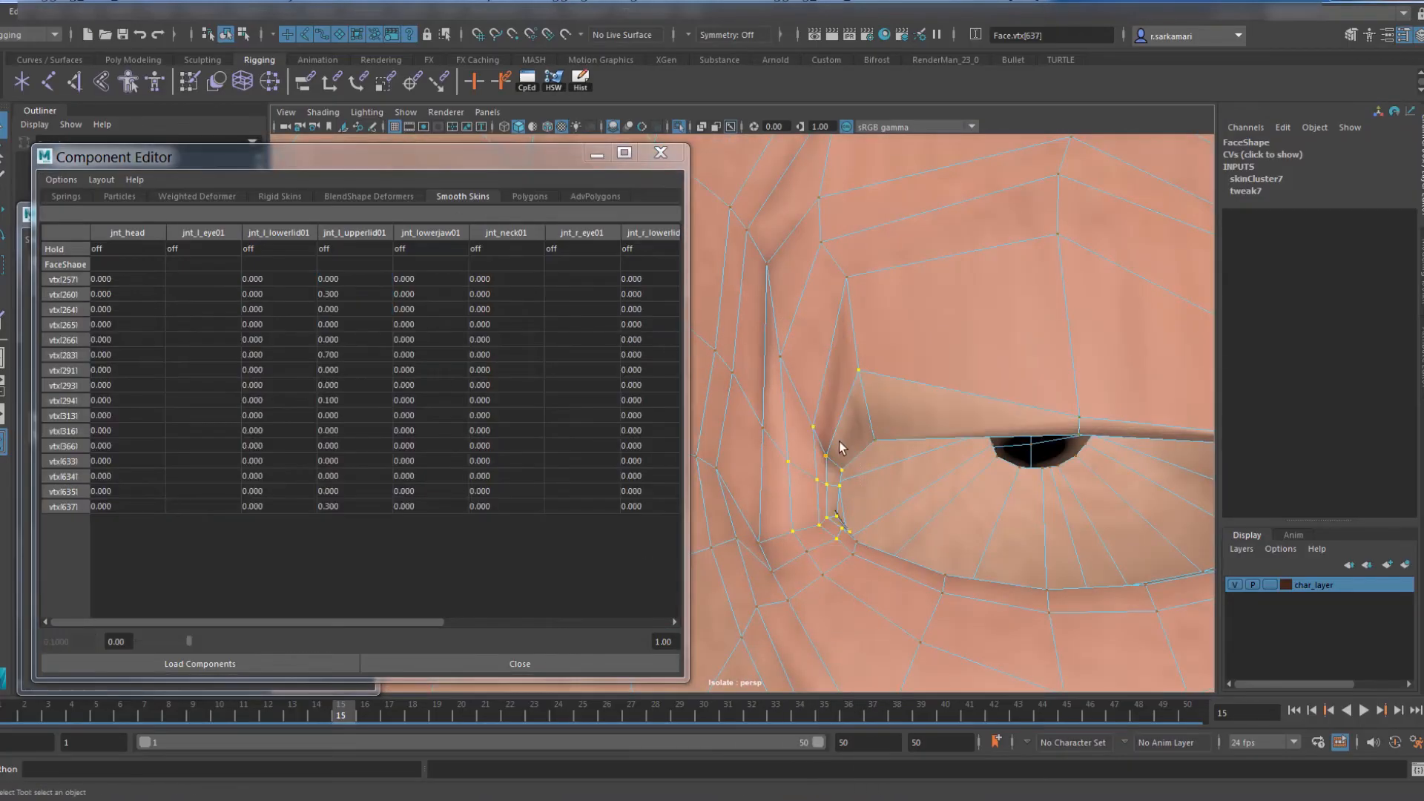
{"action": "left_click", "coordinate": [861, 437]}
{"action": "left_click", "coordinate": [350, 285]}
{"action": "type", "text": ".6"}
{"action": "key", "text": "Return"}
Step: Set the jnt_l_upperlid01 weight to 0.1 on vertex 635 at the inner eye corner
{"action": "left_click_drag", "start_coordinate": [964, 519], "coordinate": [1147, 537], "text": "alt"}
{"action": "left_click_drag", "start_coordinate": [906, 489], "coordinate": [799, 310]}
{"action": "left_click", "coordinate": [799, 310]}
{"action": "left_click", "coordinate": [358, 284]}
{"action": "type", "text": ".2"}
{"action": "key", "text": "Return"}
{"action": "left_click_drag", "start_coordinate": [927, 445], "coordinate": [922, 321], "text": "alt"}
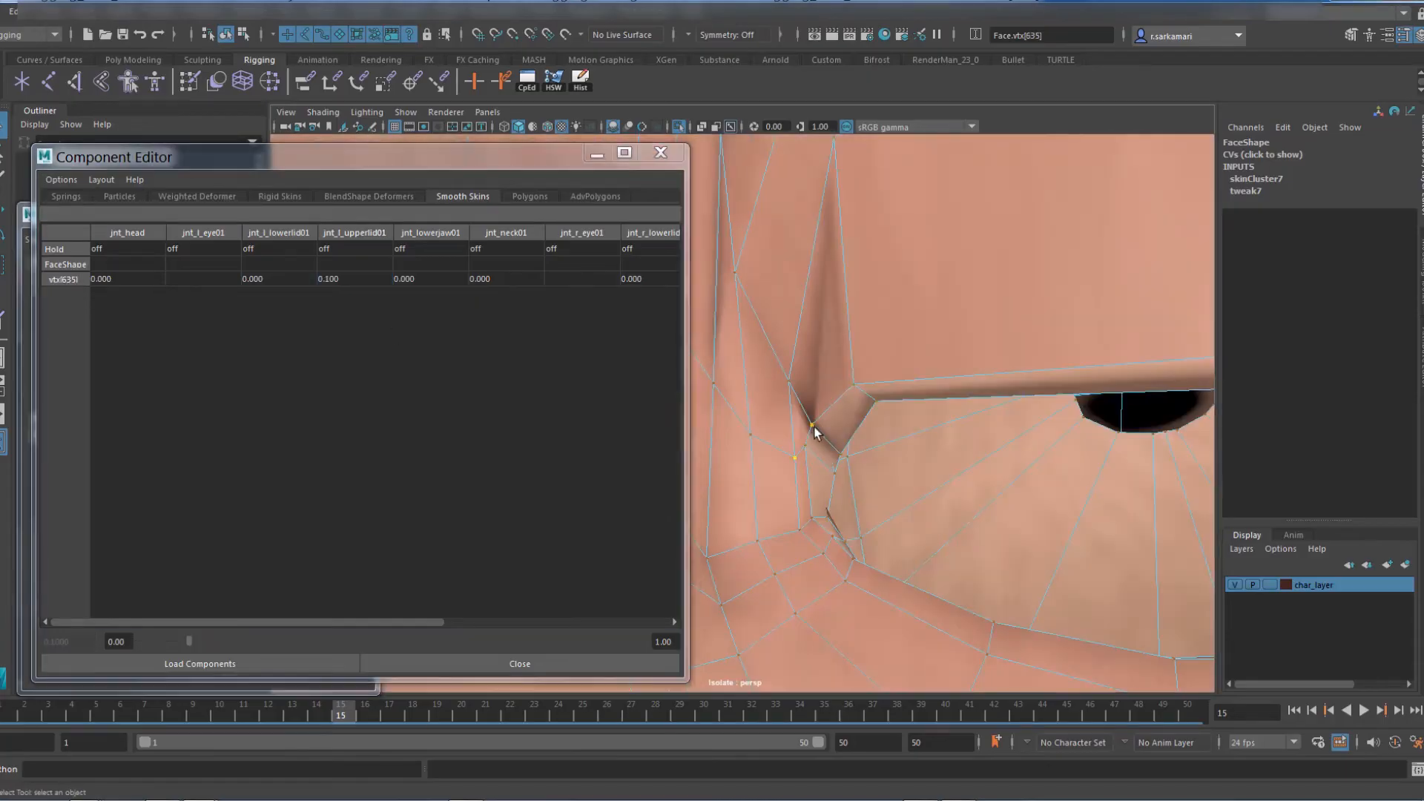
Step: Set the jnt_l_upperlid01 weight to 0.6 on vertex 638 in the middle of the row above the upper lid rim
{"action": "left_click_drag", "start_coordinate": [849, 454], "coordinate": [875, 445], "text": "alt"}
{"action": "scroll", "coordinate": [963, 356], "scroll_direction": "down", "scroll_amount": 3}
{"action": "left_click", "coordinate": [1063, 258]}
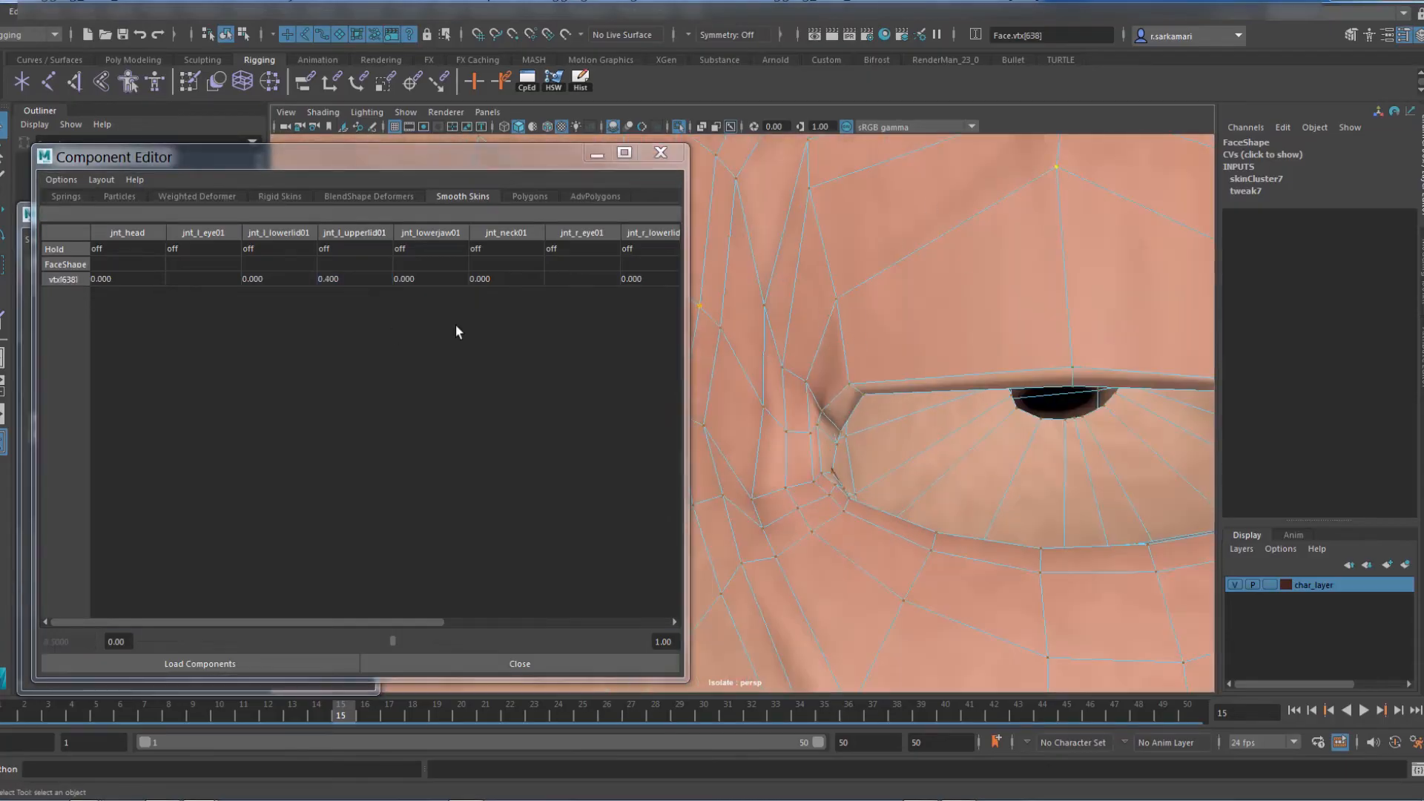
{"action": "left_click", "coordinate": [360, 280]}
{"action": "type", "text": ".6"}
{"action": "key", "text": "Return"}
Step: Set the jnt_l_upperlid01 weight to 0.5 on vertex 284 on the inner side of the upper lid
{"action": "left_click", "coordinate": [764, 305]}
{"action": "left_click", "coordinate": [326, 279]}
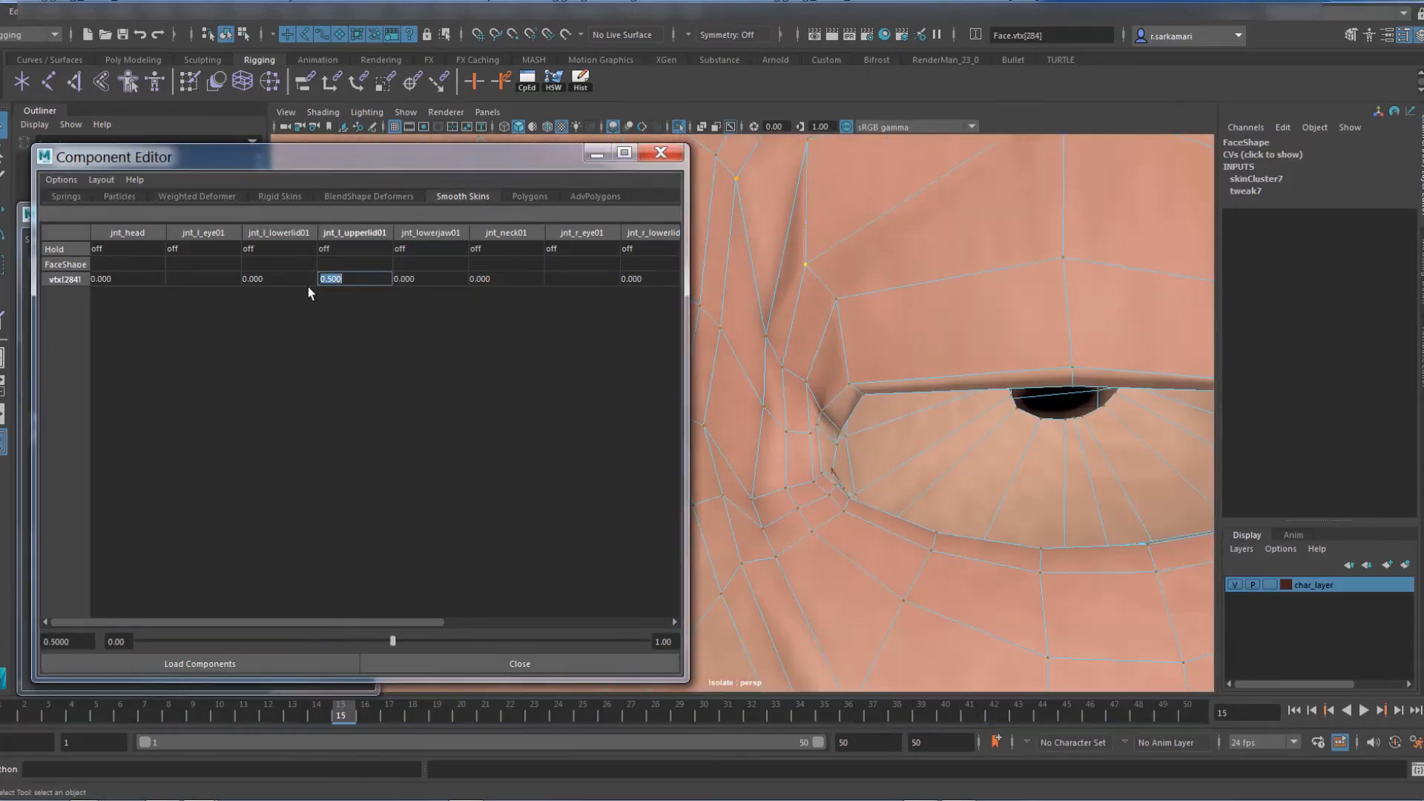
{"action": "left_click_drag", "start_coordinate": [890, 356], "coordinate": [956, 401], "text": "alt"}
{"action": "left_click", "coordinate": [1012, 304]}
{"action": "left_click", "coordinate": [336, 278]}
{"action": "type", "text": ".5"}
{"action": "key", "text": "Return"}
Step: Adjust the jnt_l_upperlid01 weight of vertex 639 in the row above the outer lid rim
{"action": "left_click_drag", "start_coordinate": [1038, 356], "coordinate": [962, 319], "text": "alt"}
{"action": "left_click", "coordinate": [780, 369]}
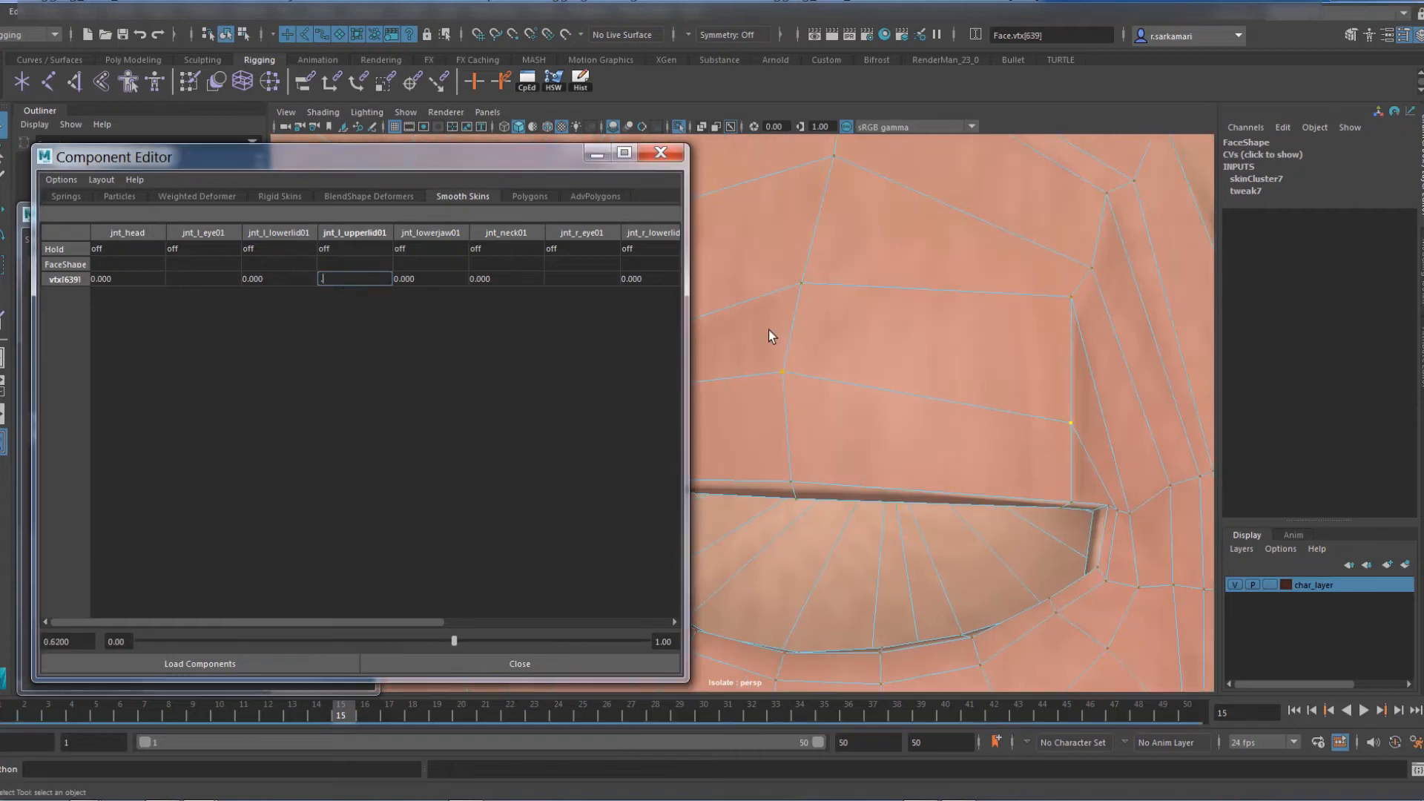
{"action": "left_click", "coordinate": [354, 279]}
{"action": "type", "text": ".5"}
{"action": "key", "text": "Return"}
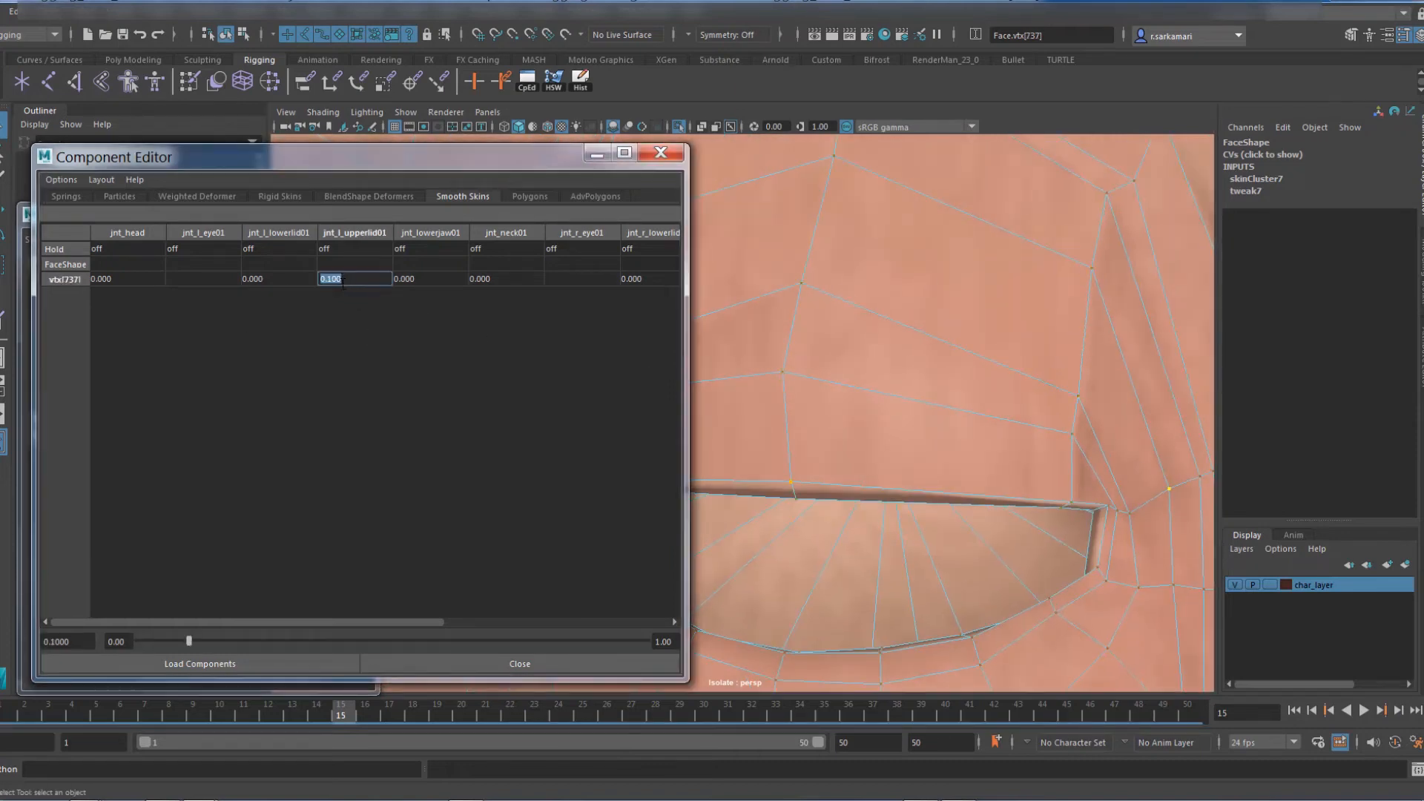
Step: Set the jnt_l_upperlid01 weight to 0.3 on vertex 329 on the outer side of the upper lid crease
{"action": "left_click", "coordinate": [1094, 294]}
{"action": "left_click", "coordinate": [353, 279]}
{"action": "left_click", "coordinate": [1106, 193]}
{"action": "left_click", "coordinate": [350, 279]}
{"action": "type", "text": ".3"}
{"action": "key", "text": "Return"}
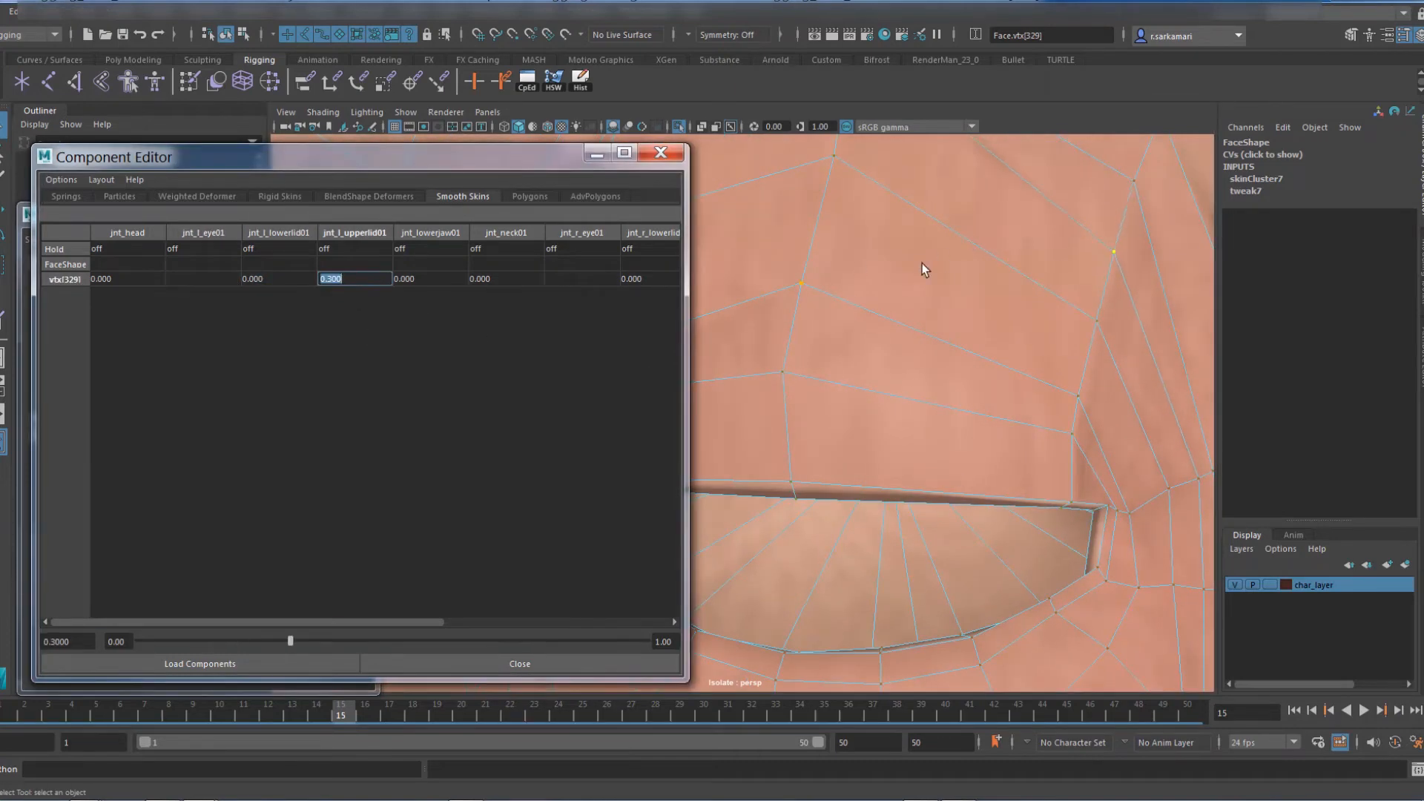
Step: Set the jnt_l_upperlid01 weight to 0.2 on a vertex in the middle of the upper lid's crease rows
{"action": "left_click", "coordinate": [880, 257]}
{"action": "left_click", "coordinate": [345, 278]}
{"action": "type", "text": ".2"}
{"action": "key", "text": "Return"}
Step: Try a jnt_l_upperlid01 weight of 0.2 on vertex 320 at the inner side of the crease, then set it to 0.1
{"action": "left_click", "coordinate": [815, 275]}
{"action": "left_click", "coordinate": [350, 279]}
{"action": "type", "text": ".2"}
{"action": "key", "text": "Return"}
{"action": "type", "text": ".1"}
{"action": "key", "text": "Return"}
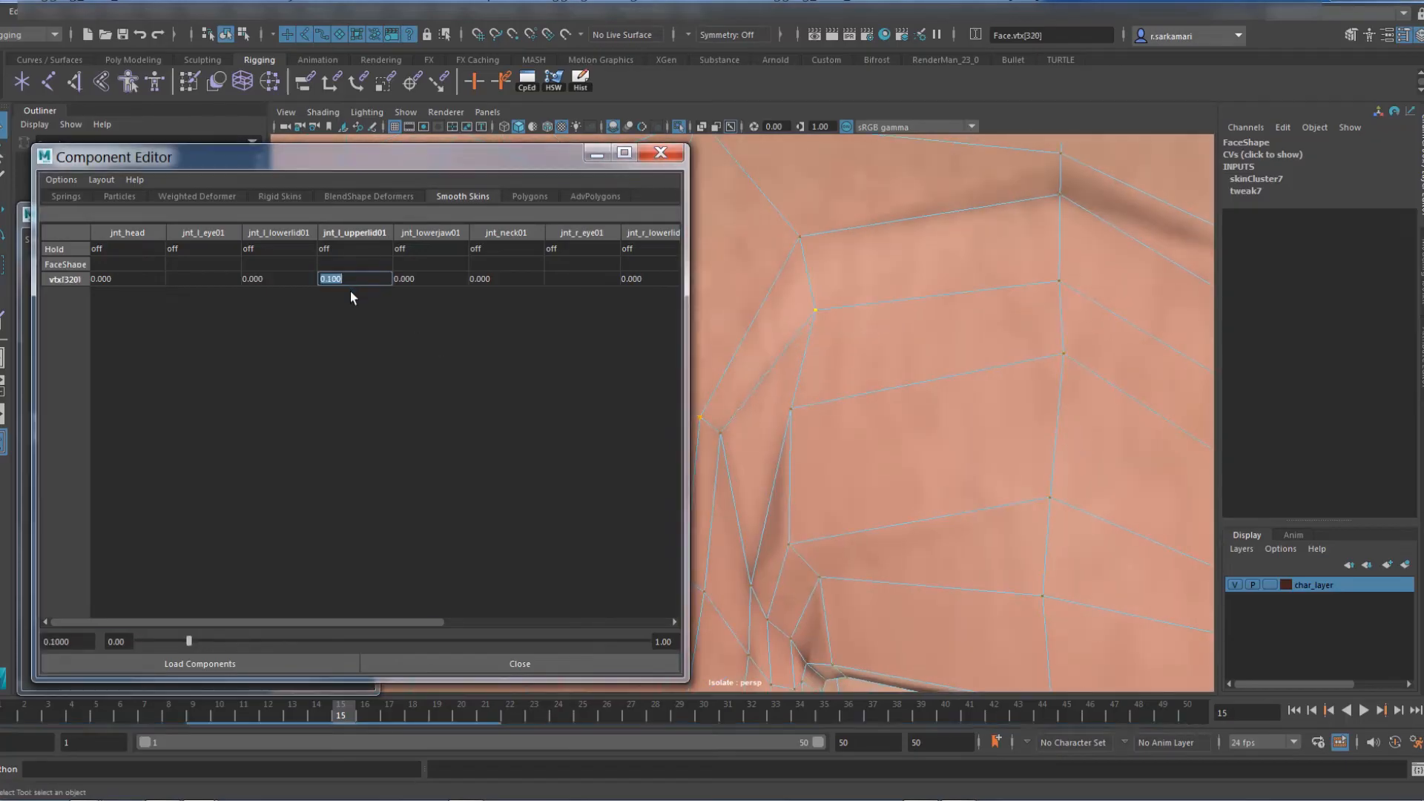
Step: Set the jnt_l_upperlid01 weight to 0.1 on vertex 332 at the middle of the upper lid's top crease row
{"action": "left_click", "coordinate": [719, 432]}
{"action": "left_click", "coordinate": [350, 279]}
{"action": "left_click", "coordinate": [798, 237]}
{"action": "left_click", "coordinate": [350, 279]}
{"action": "type", "text": ".1"}
{"action": "key", "text": "Return"}
{"action": "middle_click_drag", "start_coordinate": [1038, 312], "coordinate": [795, 419], "text": "alt"}
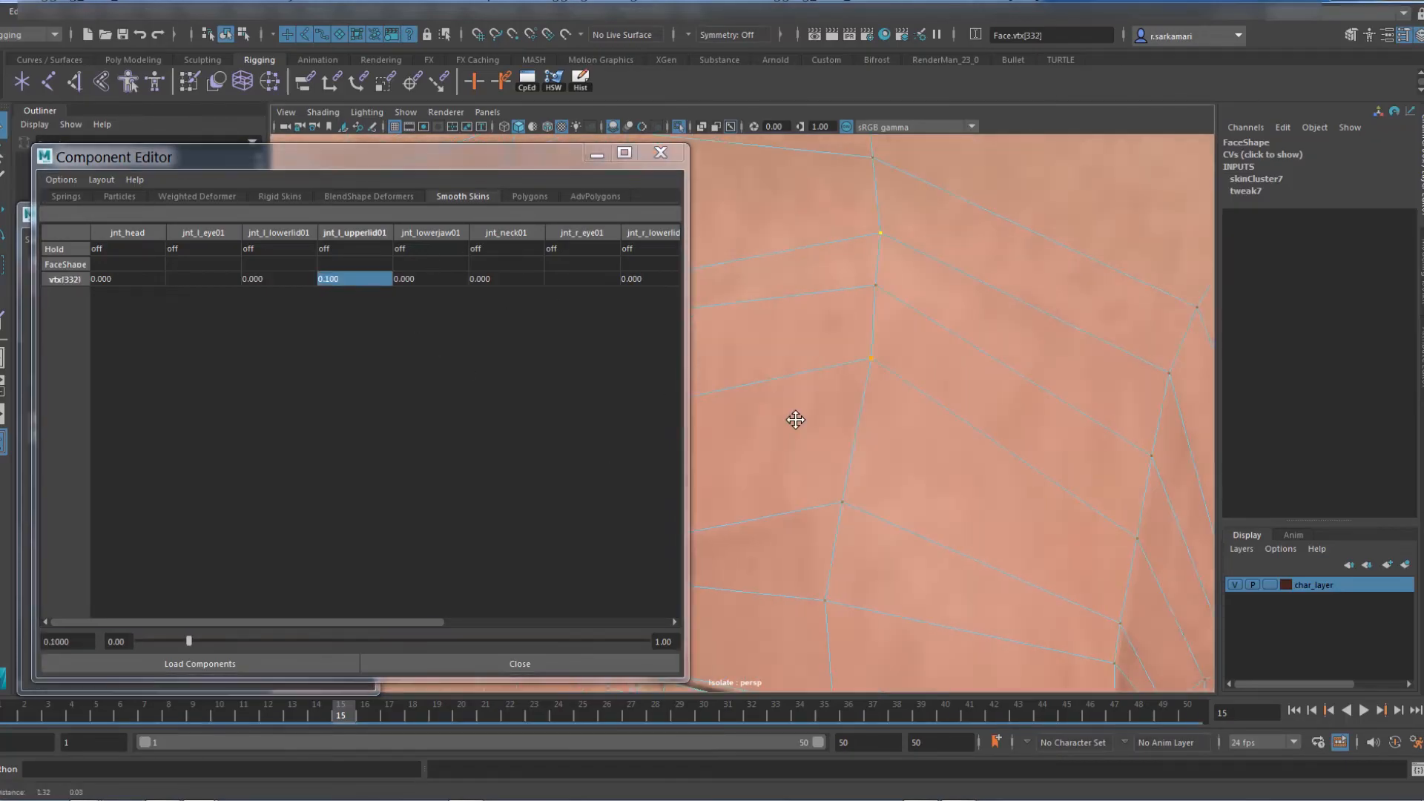
Step: Set the jnt_l_upperlid01 weight to 0.05 on vertex 331 above the upper lid crease
{"action": "left_click", "coordinate": [1055, 403]}
{"action": "left_click", "coordinate": [350, 278]}
{"action": "left_click", "coordinate": [938, 262]}
{"action": "left_click", "coordinate": [350, 279]}
{"action": "type", "text": ".05"}
{"action": "key", "text": "Return"}
{"action": "left_click", "coordinate": [350, 279]}
{"action": "type", "text": ".05"}
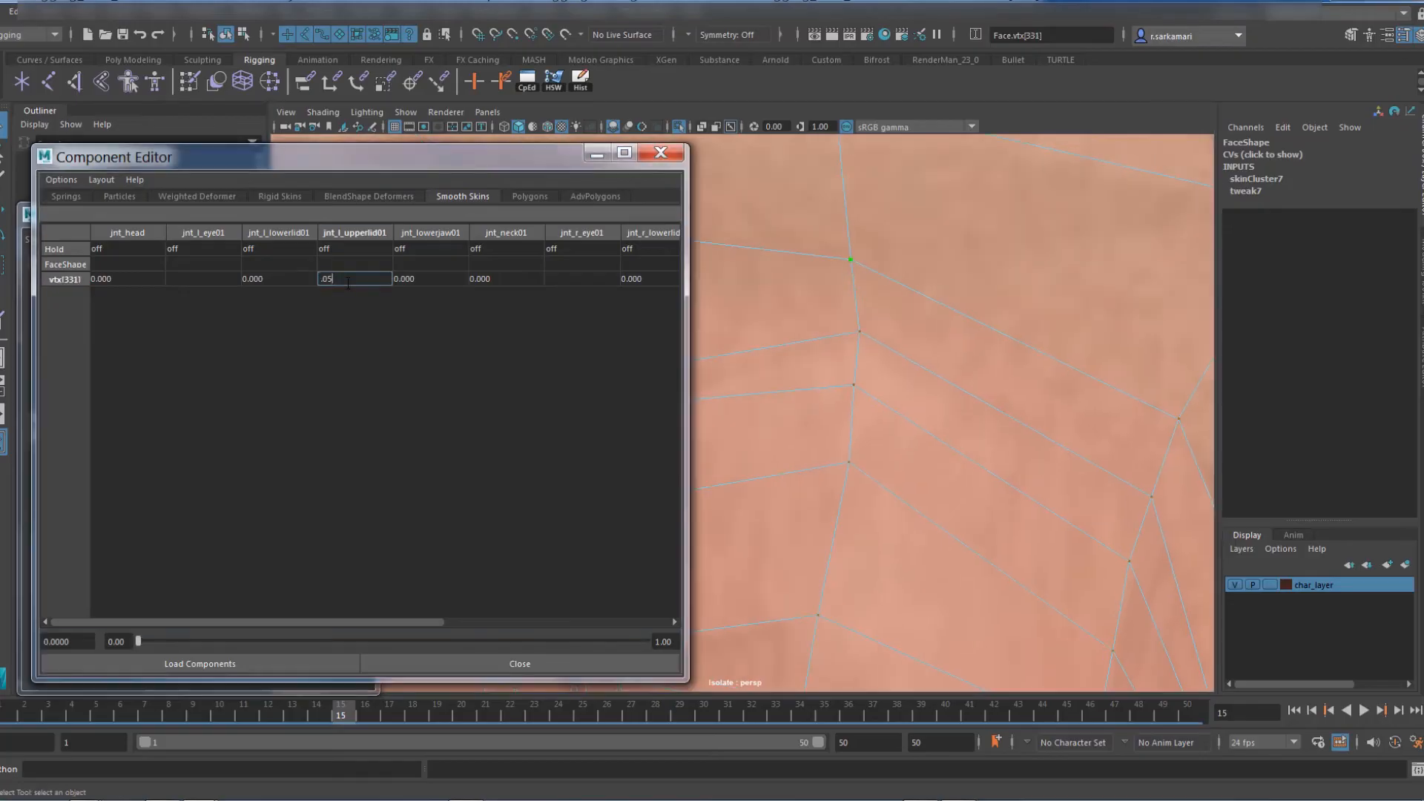
Step: Set the jnt_l_upperlid01 weight to 0.1 on vertex 296
{"action": "left_click", "coordinate": [812, 292]}
{"action": "left_click", "coordinate": [350, 279]}
{"action": "type", "text": ".1"}
{"action": "right_click_drag", "start_coordinate": [865, 551], "coordinate": [811, 435], "text": "alt"}
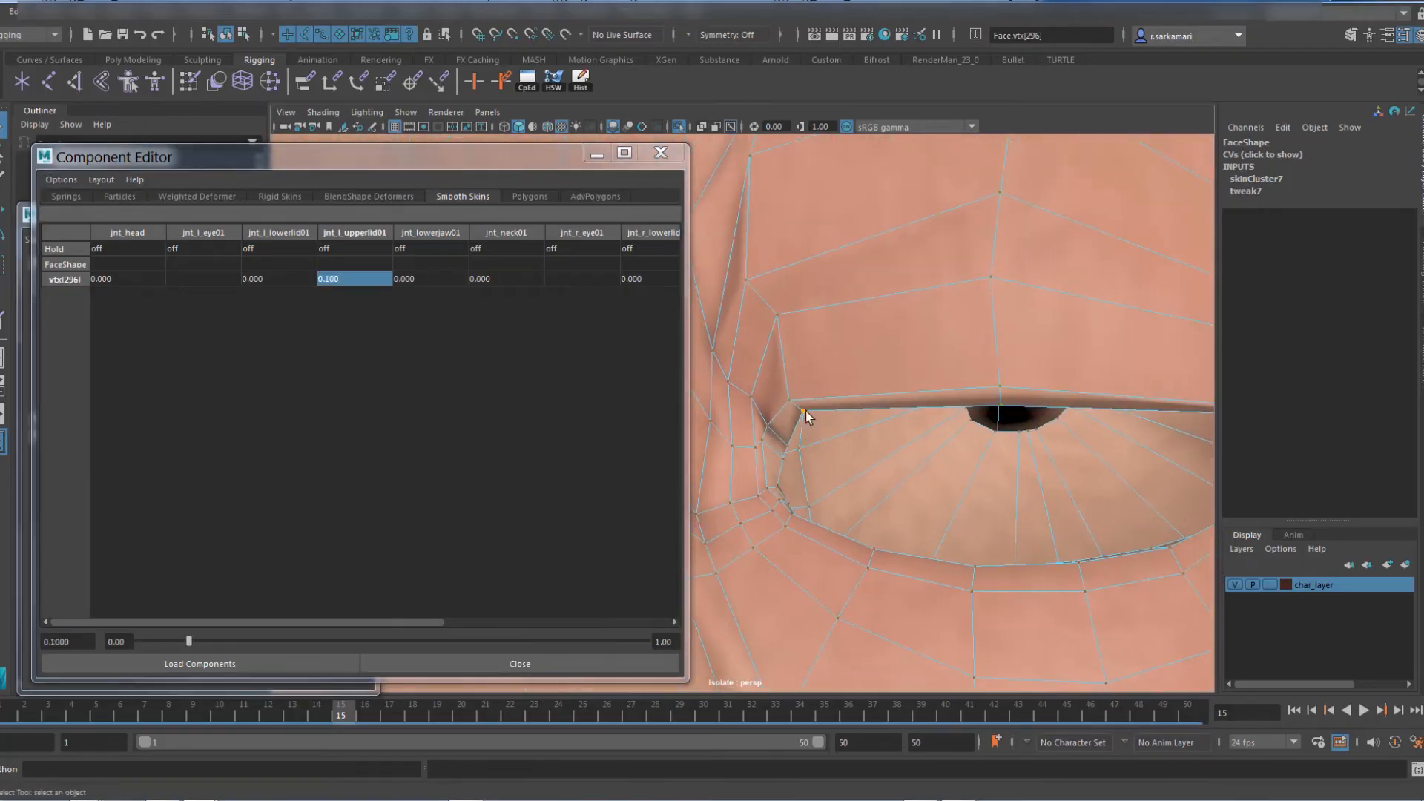
Step: Set the jnt_l_upperlid01 weight to 0.8 on the two vertices at the inner end of the upper lid rim
{"action": "left_click", "coordinate": [804, 409]}
{"action": "left_click", "coordinate": [792, 408], "text": "shift"}
{"action": "type", "text": ".8"}
{"action": "key", "text": "Return"}
{"action": "left_click_drag", "start_coordinate": [350, 279], "coordinate": [350, 293]}
Step: Try a jnt_l_upperlid01 weight of 1 on vertices 252 and 278 at the middle of the lid rim, then set it to 0.9
{"action": "left_click", "coordinate": [1000, 404]}
{"action": "left_click", "coordinate": [999, 387], "text": "shift"}
{"action": "type", "text": "1"}
{"action": "key", "text": "Return"}
{"action": "type", "text": ".9"}
{"action": "key", "text": "Return"}
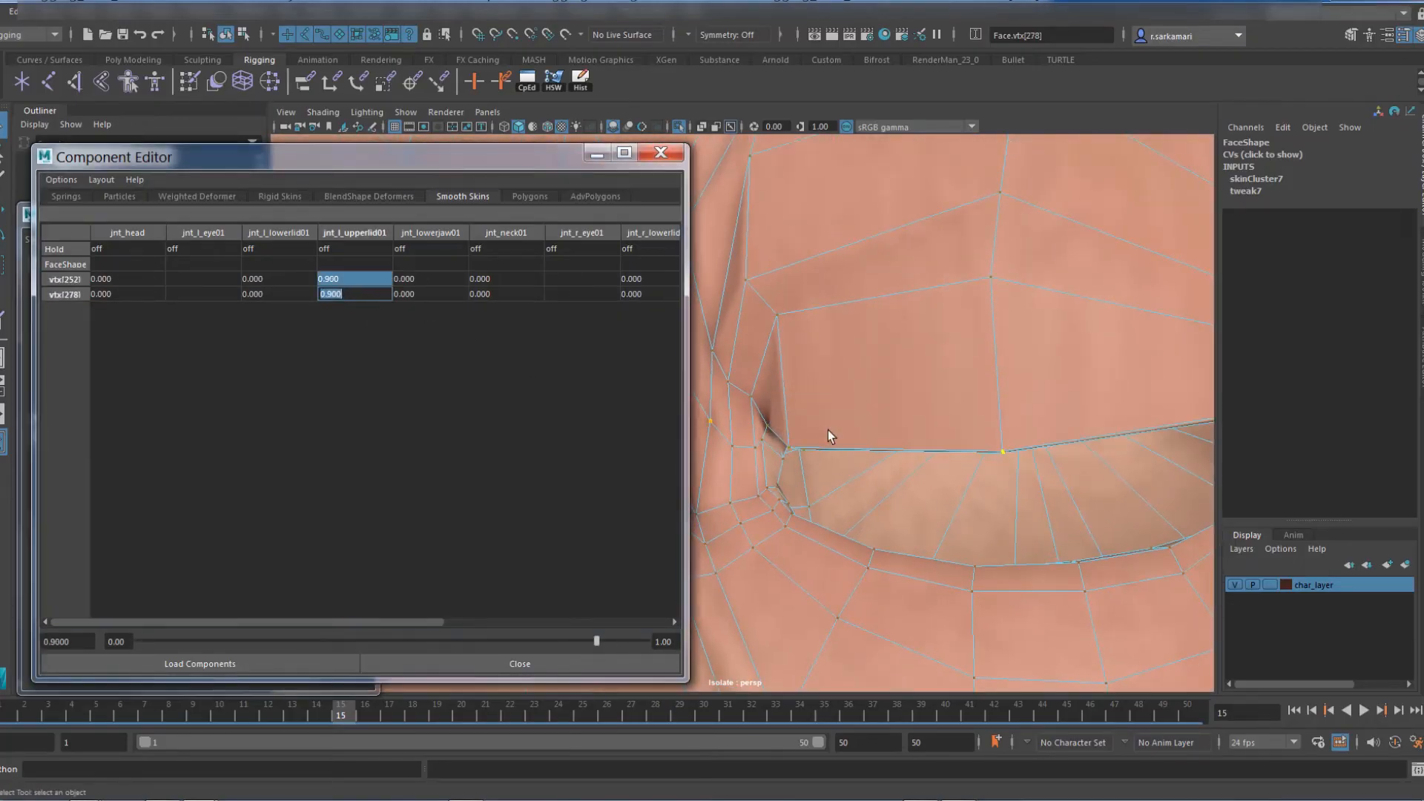
Step: Set the jnt_l_upperlid01 weight to 0.8 on vertices 253 and 277 on the outer part of the upper lid rim
{"action": "middle_click_drag", "start_coordinate": [1023, 435], "coordinate": [763, 435], "text": "alt"}
{"action": "right_click_drag", "start_coordinate": [763, 435], "coordinate": [1001, 439], "text": "alt"}
{"action": "left_click_drag", "start_coordinate": [1001, 438], "coordinate": [1179, 372], "text": "alt"}
{"action": "left_click_drag", "start_coordinate": [350, 279], "coordinate": [350, 294]}
{"action": "type", "text": ".8"}
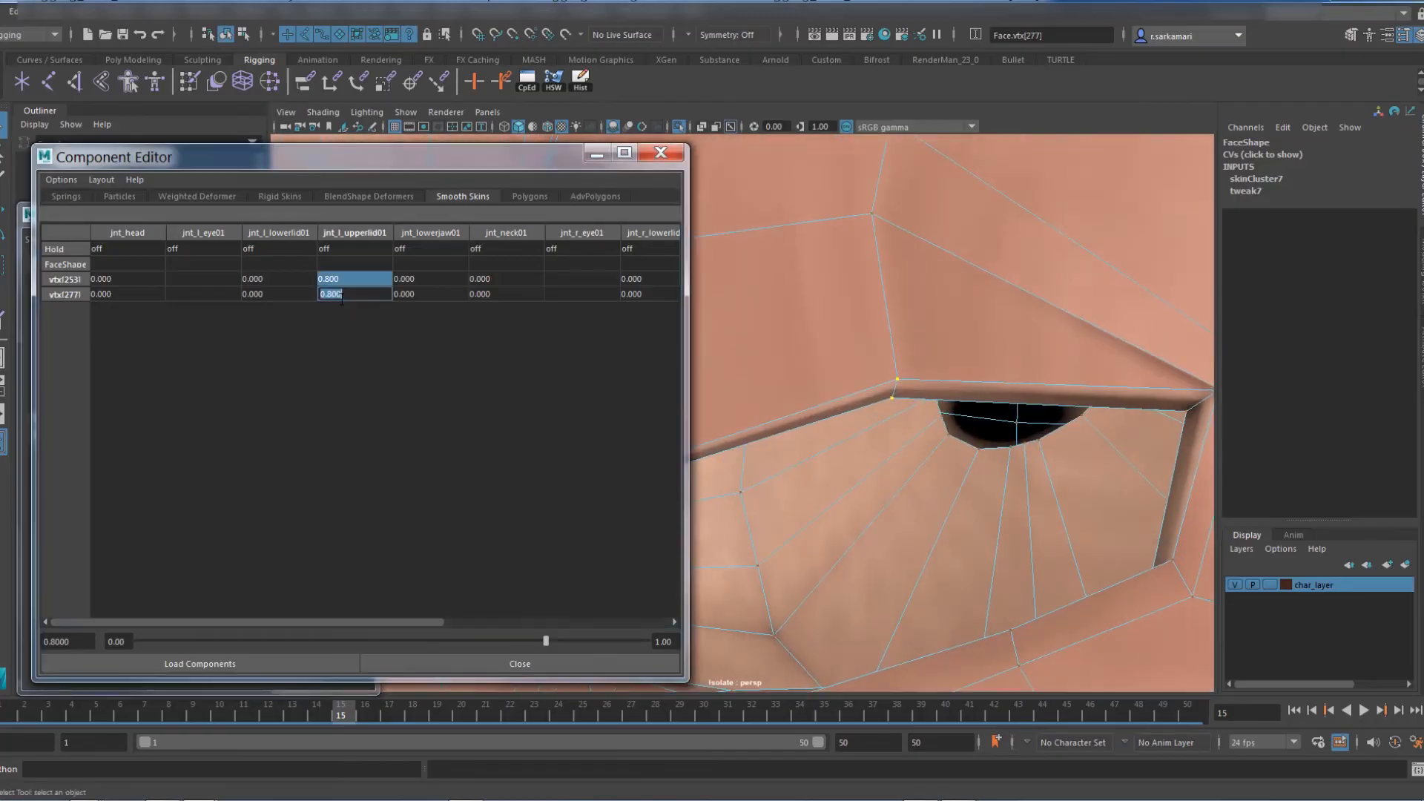
Step: Set the jnt_l_upperlid01 weight to 0.2 on vertex 872 at the outer eye corner and clear the Component Editor off the viewport
{"action": "left_click_drag", "start_coordinate": [356, 157], "coordinate": [314, 207]}
{"action": "left_click", "coordinate": [309, 330]}
{"action": "type", "text": ".131"}
{"action": "left_click", "coordinate": [790, 393]}
{"action": "left_click_drag", "start_coordinate": [764, 280], "coordinate": [881, 419], "text": "alt"}
{"action": "left_click", "coordinate": [311, 330]}
{"action": "type", "text": ".2"}
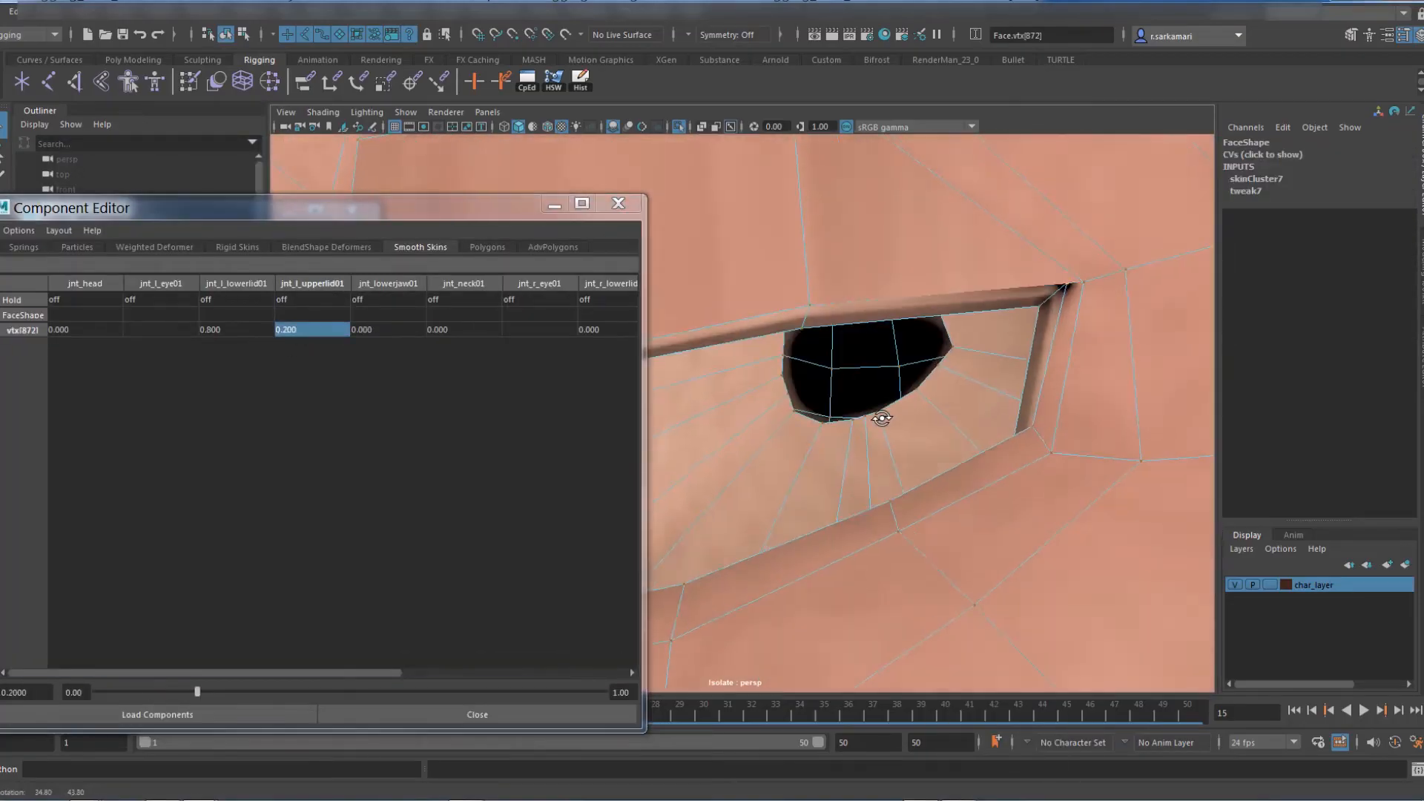
{"action": "type", "text": "3"}
{"action": "left_click", "coordinate": [619, 204]}
Step: Refine the weights of individual upper lid vertices, including 284 and 639, to even out the rows above the rim
{"action": "left_click", "coordinate": [714, 459]}
{"action": "left_click_drag", "start_coordinate": [980, 370], "coordinate": [890, 415], "text": "alt"}
{"action": "right_click_drag", "start_coordinate": [890, 415], "coordinate": [1023, 445], "text": "alt"}
{"action": "left_click", "coordinate": [995, 511]}
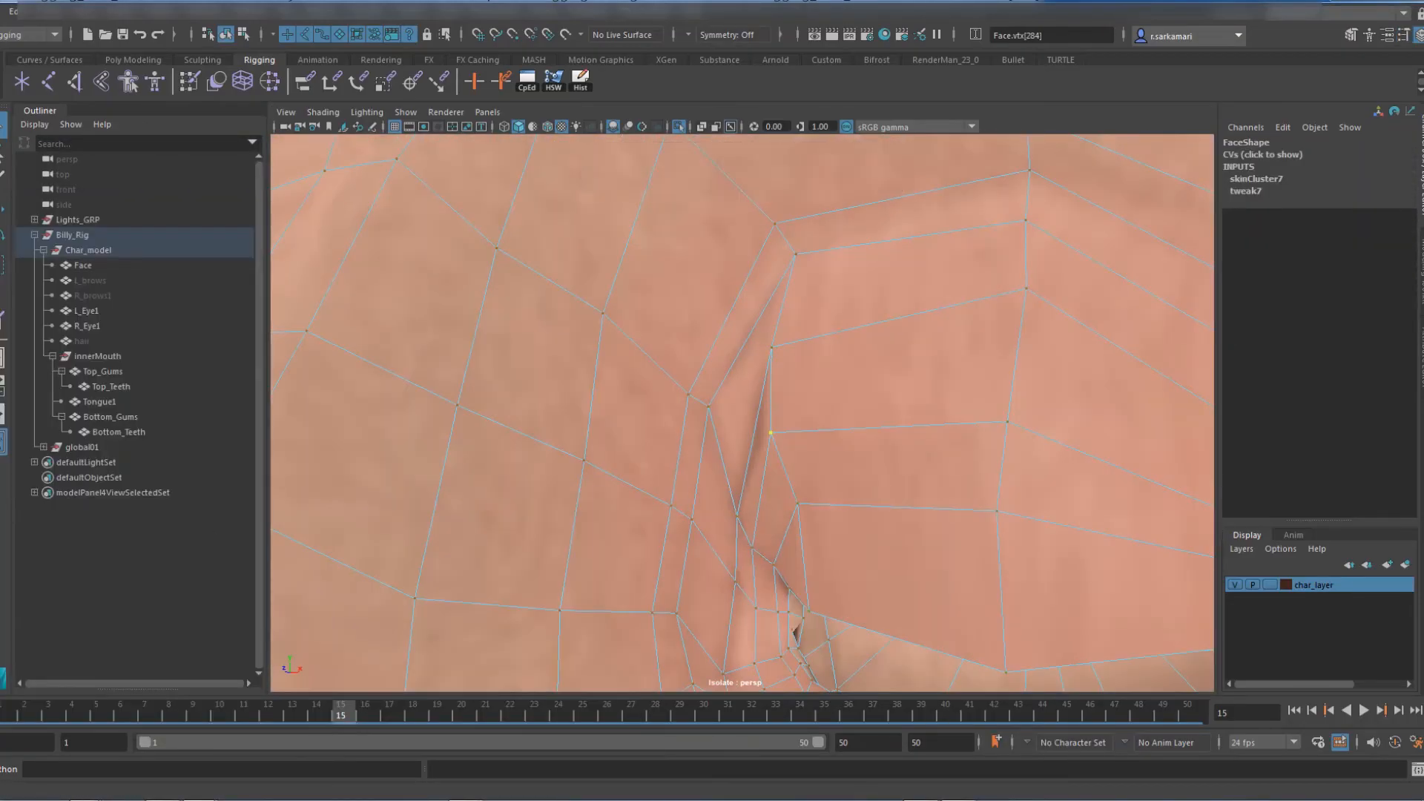
{"action": "middle_click_drag", "start_coordinate": [996, 511], "coordinate": [731, 482], "text": "alt"}
{"action": "left_click", "coordinate": [986, 547]}
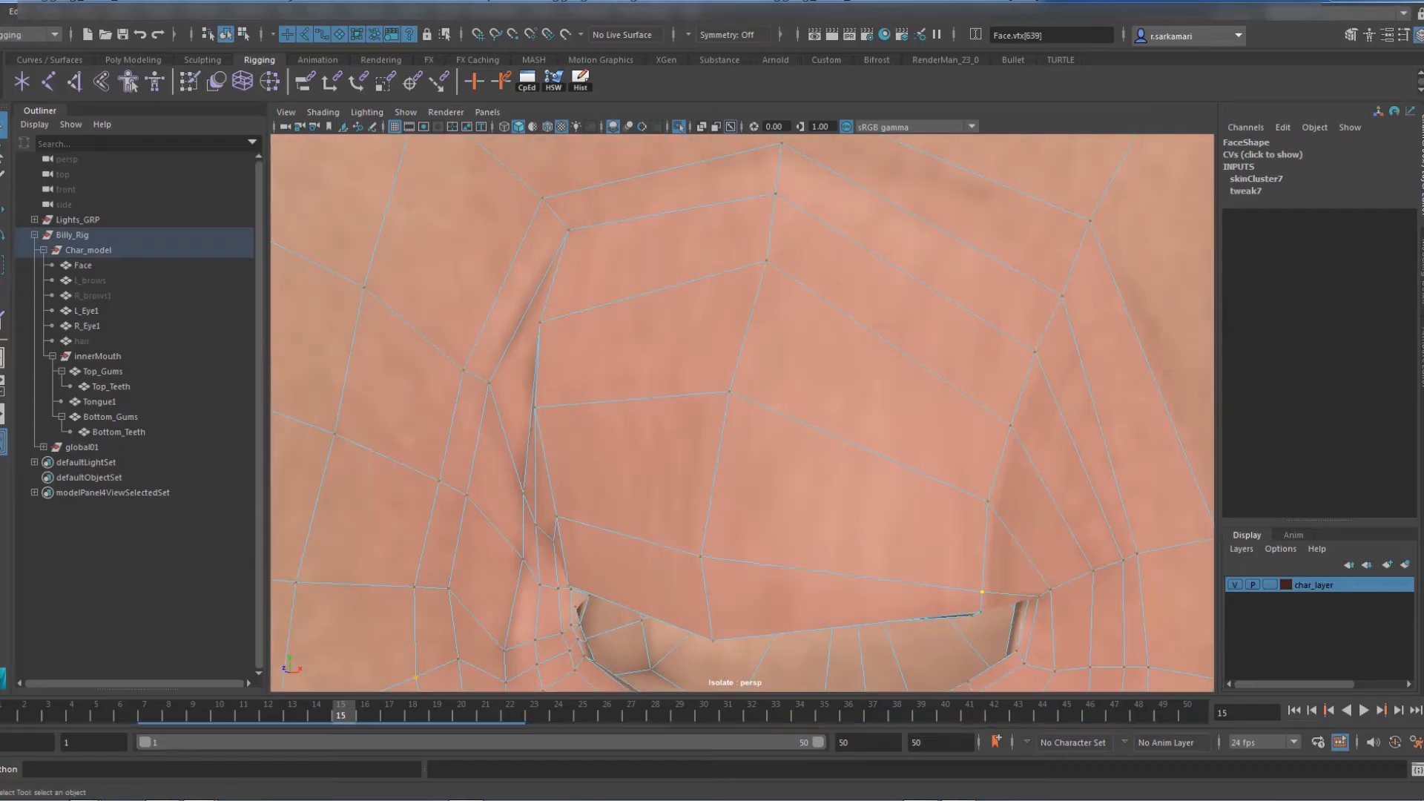
{"action": "left_click", "coordinate": [988, 500]}
{"action": "left_click", "coordinate": [729, 391]}
Step: Go through the vertices on the inner side of the upper lid crease, including 320, to correct their weights
{"action": "left_click_drag", "start_coordinate": [729, 415], "coordinate": [549, 497], "text": "alt"}
{"action": "left_click", "coordinate": [371, 270]}
{"action": "left_click", "coordinate": [686, 247]}
{"action": "left_click", "coordinate": [617, 276]}
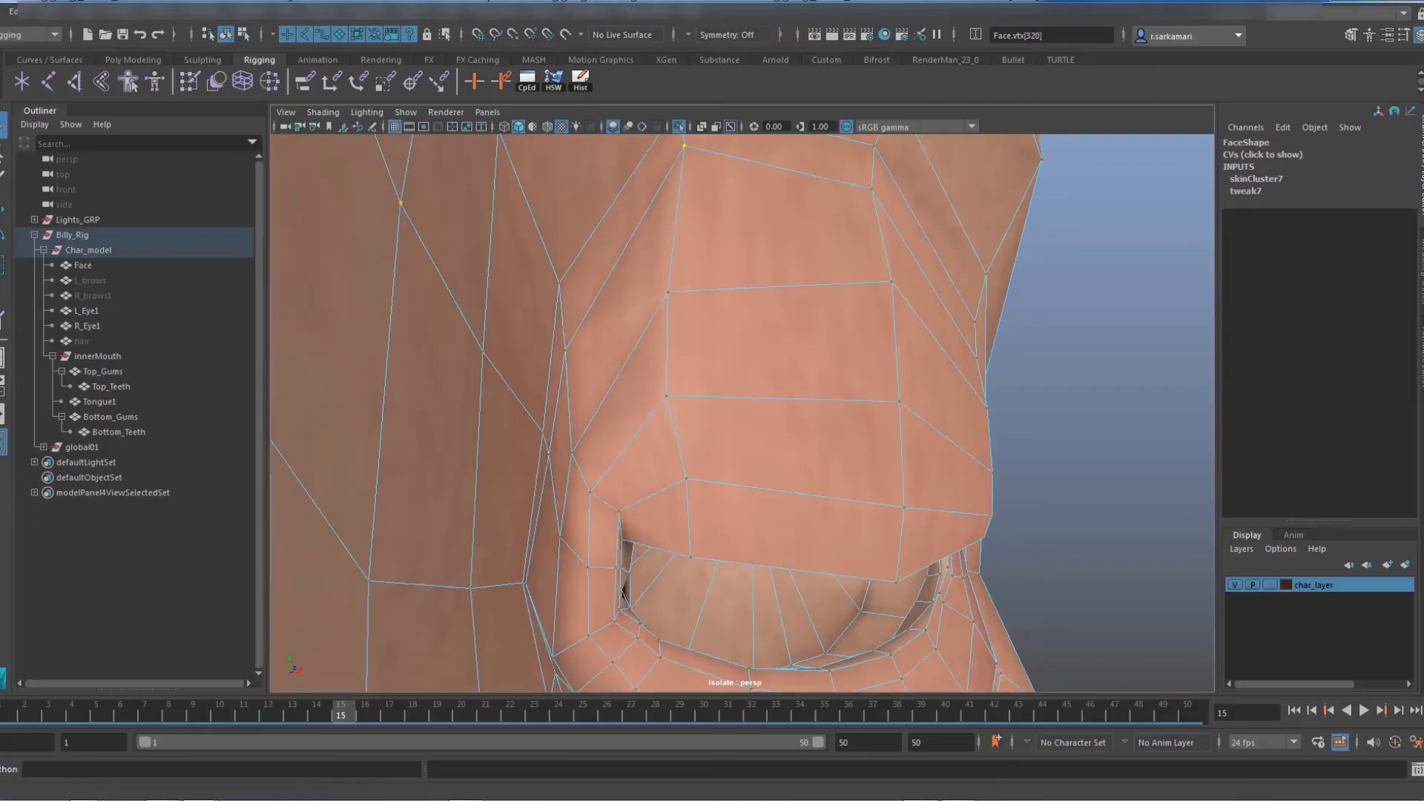
{"action": "left_click", "coordinate": [722, 215]}
Step: Correct the skin weights of face vertices 315, 316 and 265 around the inner corner of the left upper lid
{"action": "left_click_drag", "start_coordinate": [694, 471], "coordinate": [823, 489], "text": "alt"}
{"action": "left_click_drag", "start_coordinate": [543, 470], "coordinate": [519, 426], "text": "alt"}
{"action": "left_click", "coordinate": [671, 492]}
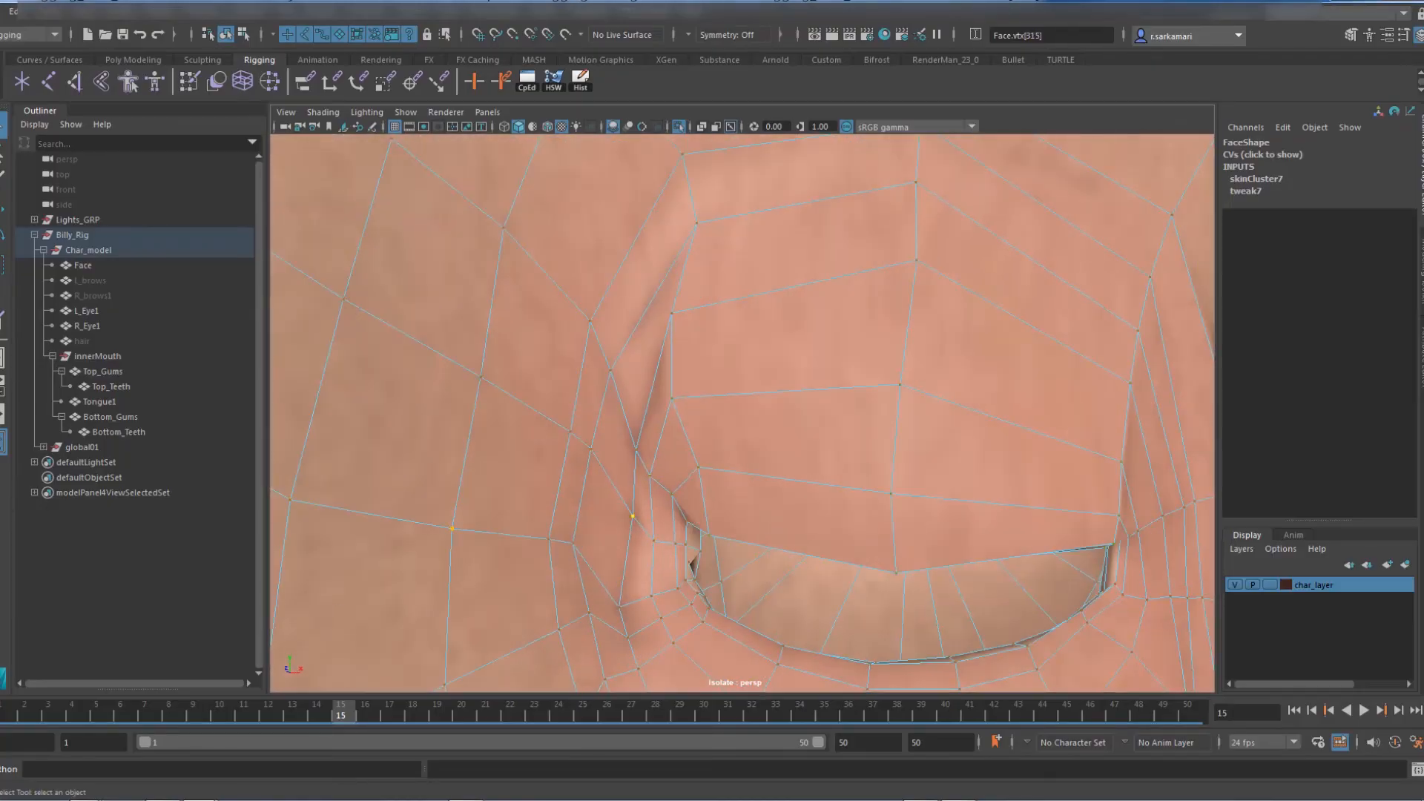
{"action": "left_click", "coordinate": [629, 507]}
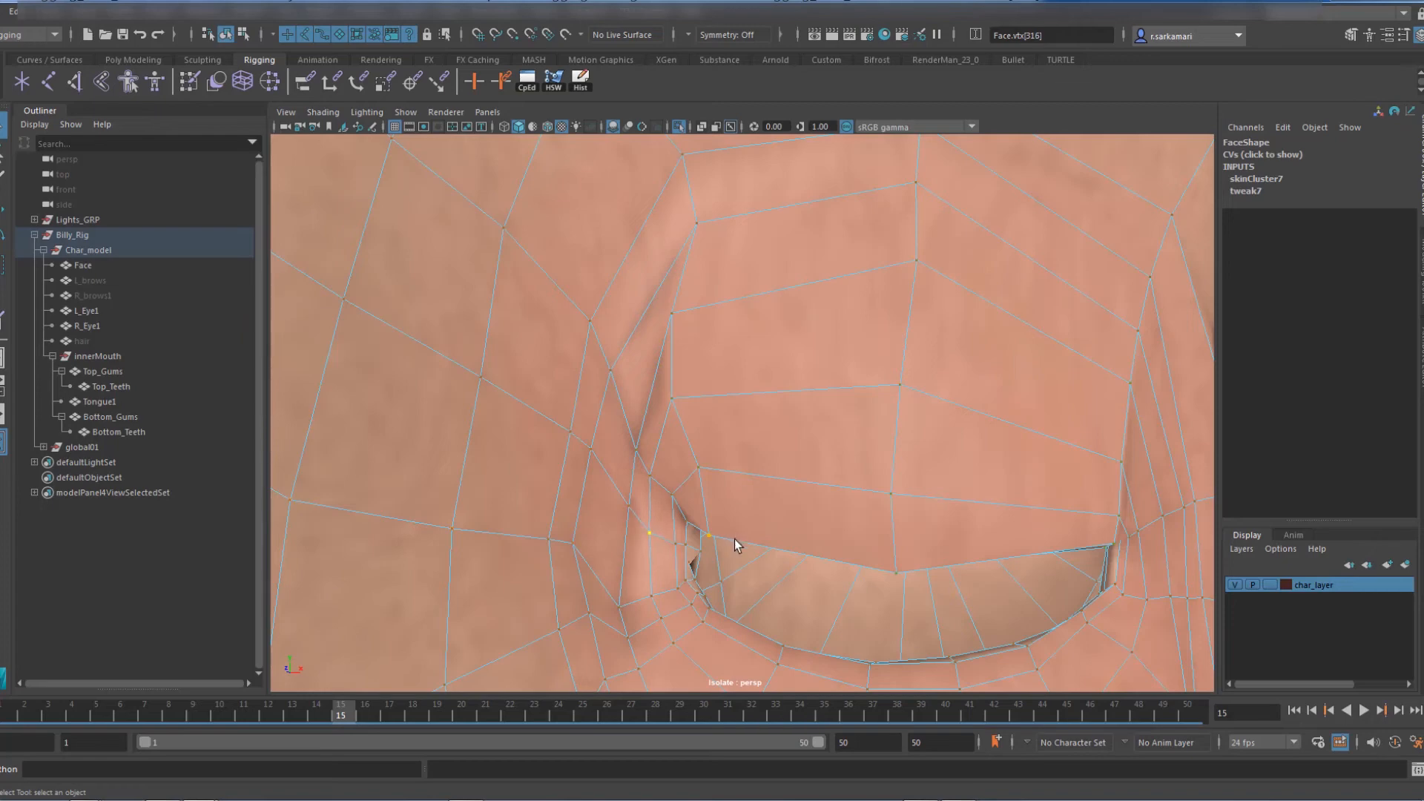
{"action": "right_click_drag", "start_coordinate": [735, 545], "coordinate": [843, 462], "text": "alt"}
{"action": "left_click", "coordinate": [670, 545]}
{"action": "scroll", "coordinate": [657, 576], "scroll_direction": "down", "scroll_amount": 3}
{"action": "left_click_drag", "start_coordinate": [657, 576], "coordinate": [786, 592], "text": "alt"}
{"action": "left_click", "coordinate": [772, 540]}
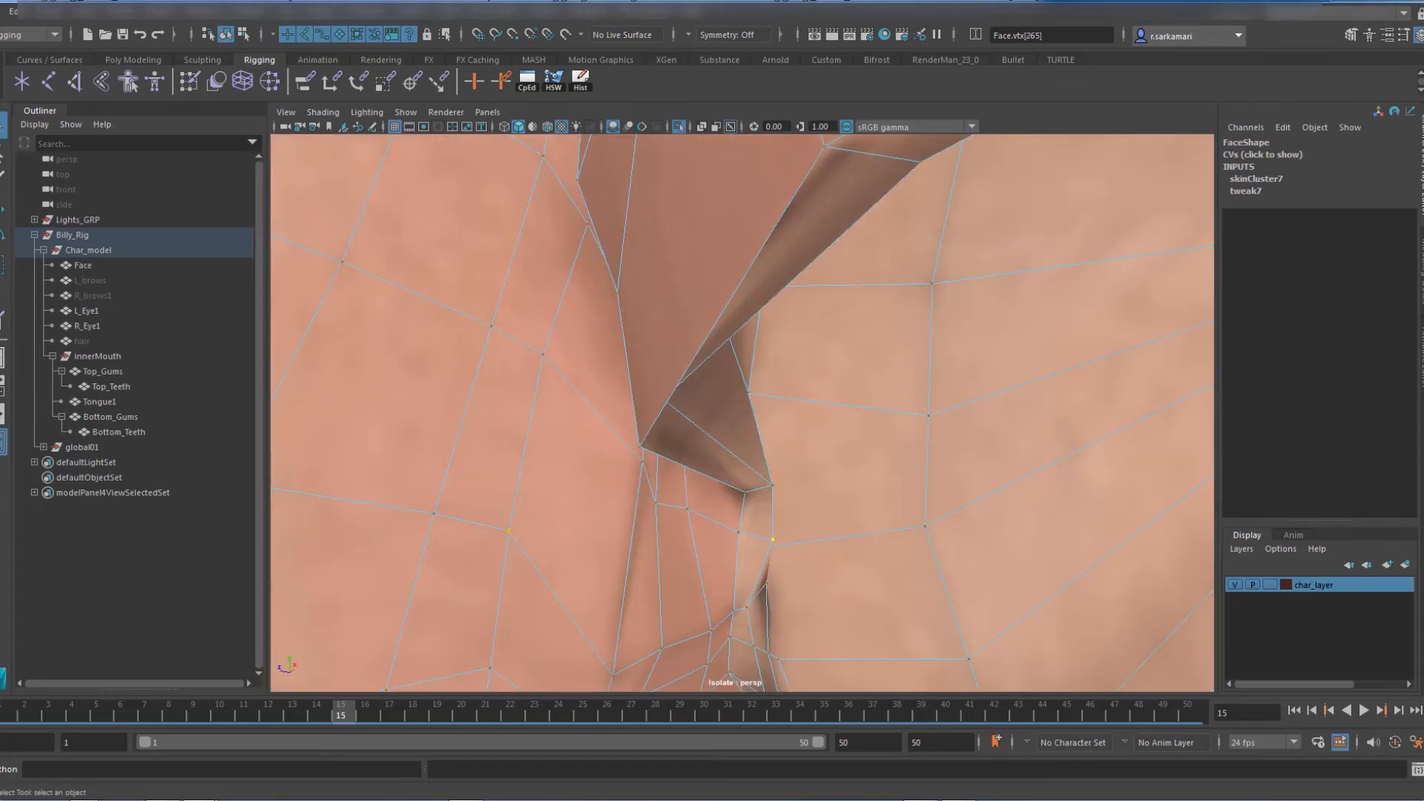
Step: Correct the skin weights of vertices 260 and 258 on the inside edge of the eye corner
{"action": "left_click_drag", "start_coordinate": [742, 545], "coordinate": [490, 568], "text": "alt"}
{"action": "left_click", "coordinate": [808, 444]}
{"action": "key", "text": "g"}
{"action": "left_click_drag", "start_coordinate": [746, 560], "coordinate": [826, 547], "text": "alt"}
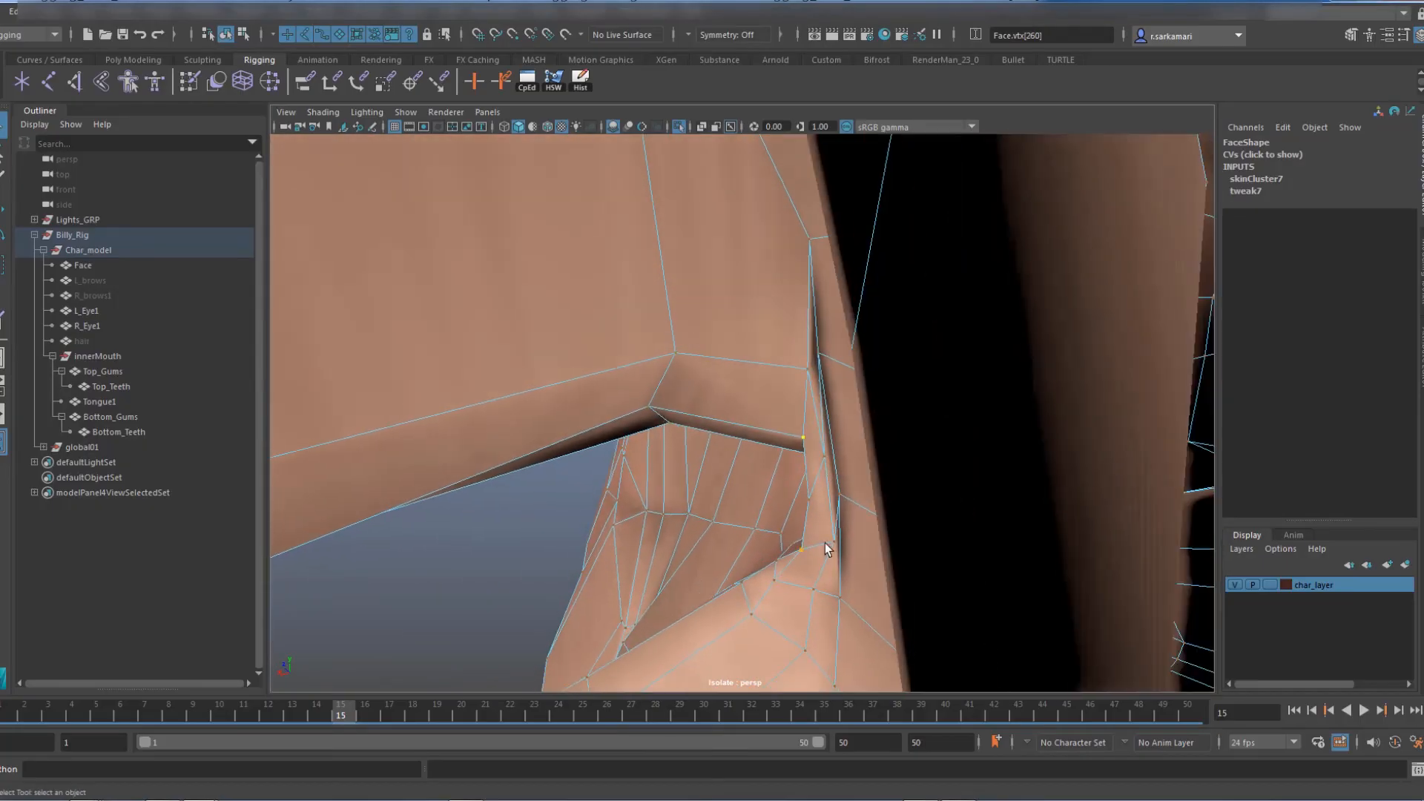
{"action": "left_click", "coordinate": [771, 575]}
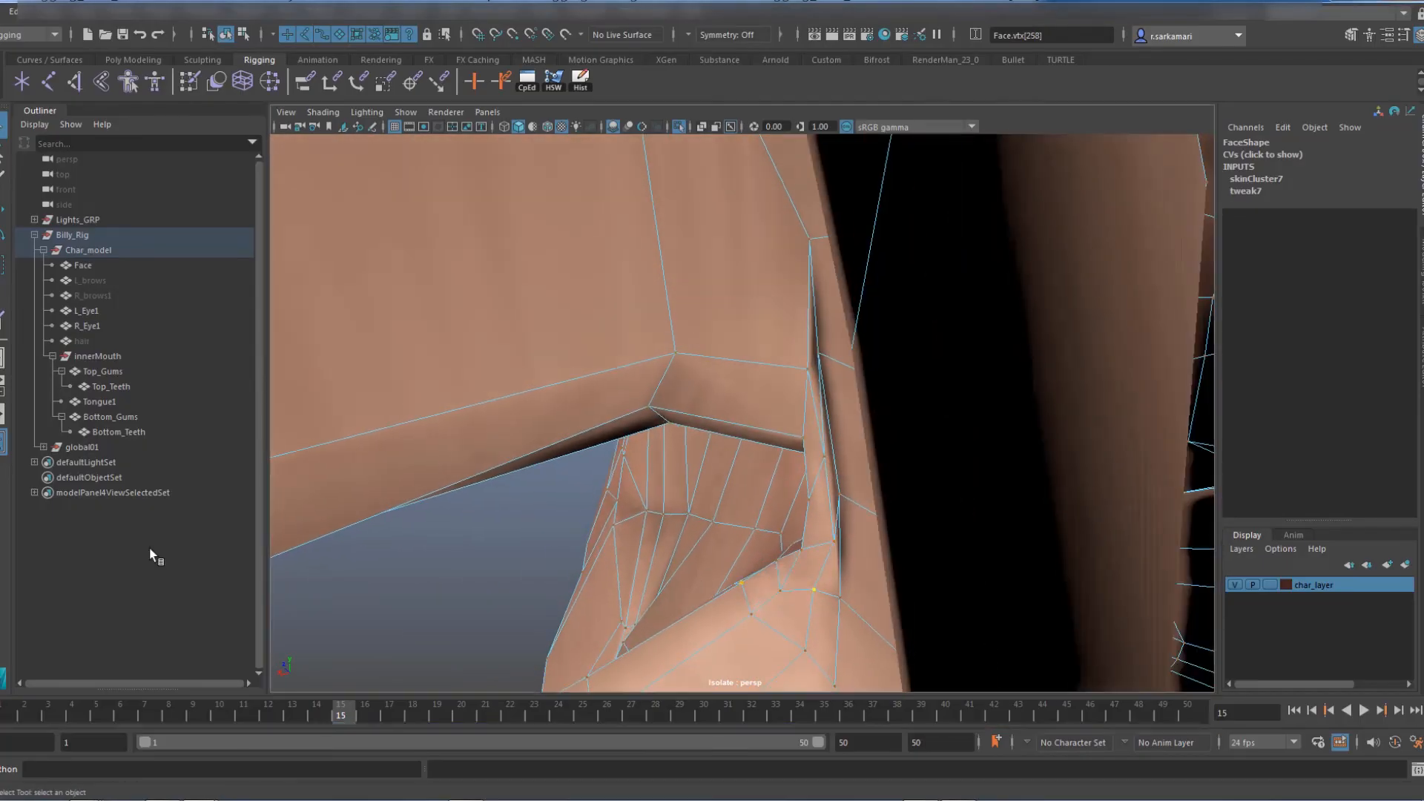
{"action": "left_click_drag", "start_coordinate": [578, 475], "coordinate": [623, 445], "text": "alt"}
{"action": "left_click", "coordinate": [608, 406]}
Step: Return the face to object mode, end its isolation and show the left eye with the smooth mesh preview
{"action": "right_click_drag", "start_coordinate": [620, 439], "coordinate": [686, 404]}
{"action": "key", "text": "3"}
{"action": "left_click_drag", "start_coordinate": [697, 430], "coordinate": [638, 445], "text": "alt"}
{"action": "key", "text": "1"}
{"action": "key", "text": "3"}
{"action": "key", "text": "1"}
{"action": "right_click_drag", "start_coordinate": [757, 519], "coordinate": [886, 537], "text": "alt"}
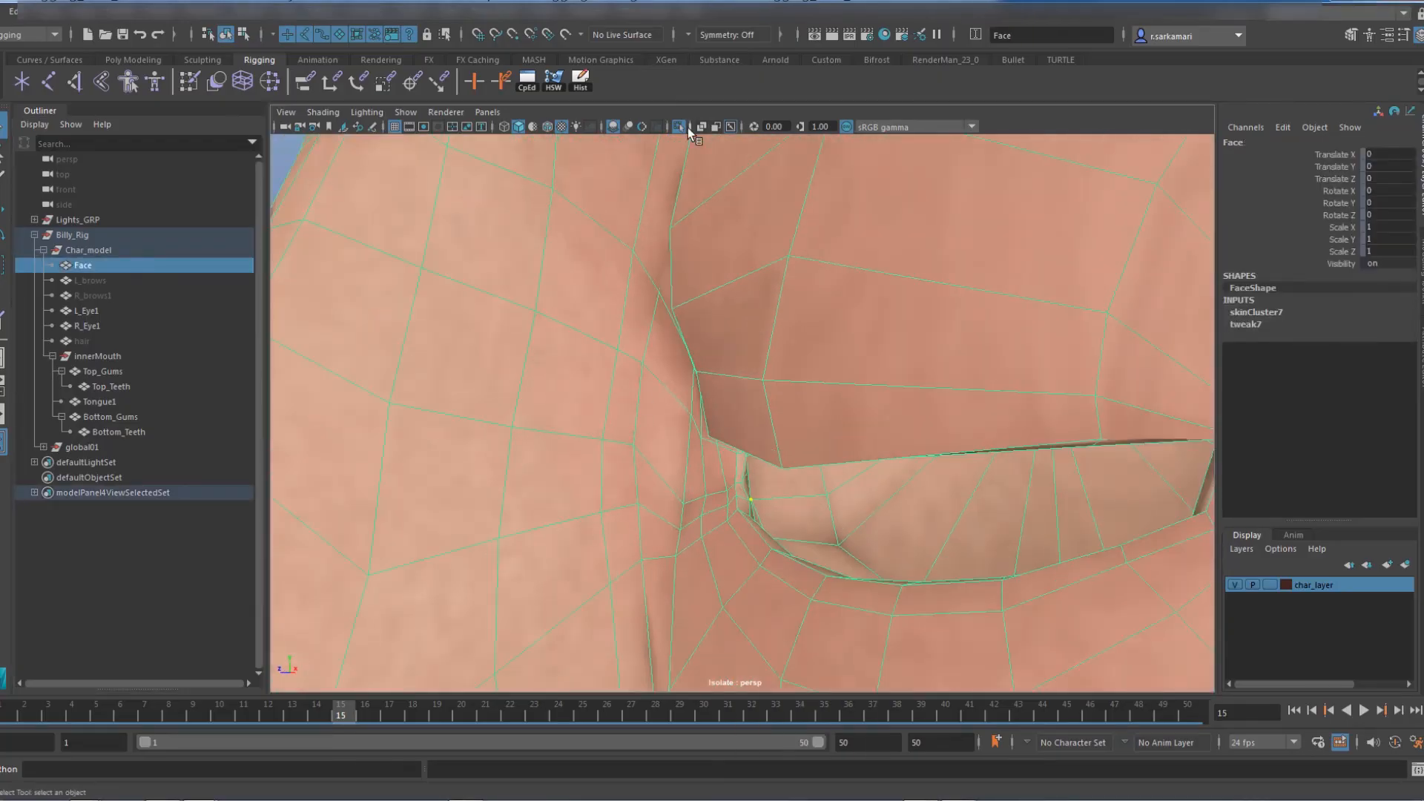
{"action": "left_click", "coordinate": [682, 127]}
{"action": "right_click_drag", "start_coordinate": [679, 516], "coordinate": [604, 540], "text": "alt"}
{"action": "left_click_drag", "start_coordinate": [604, 540], "coordinate": [771, 324], "text": "alt"}
{"action": "key", "text": "3"}
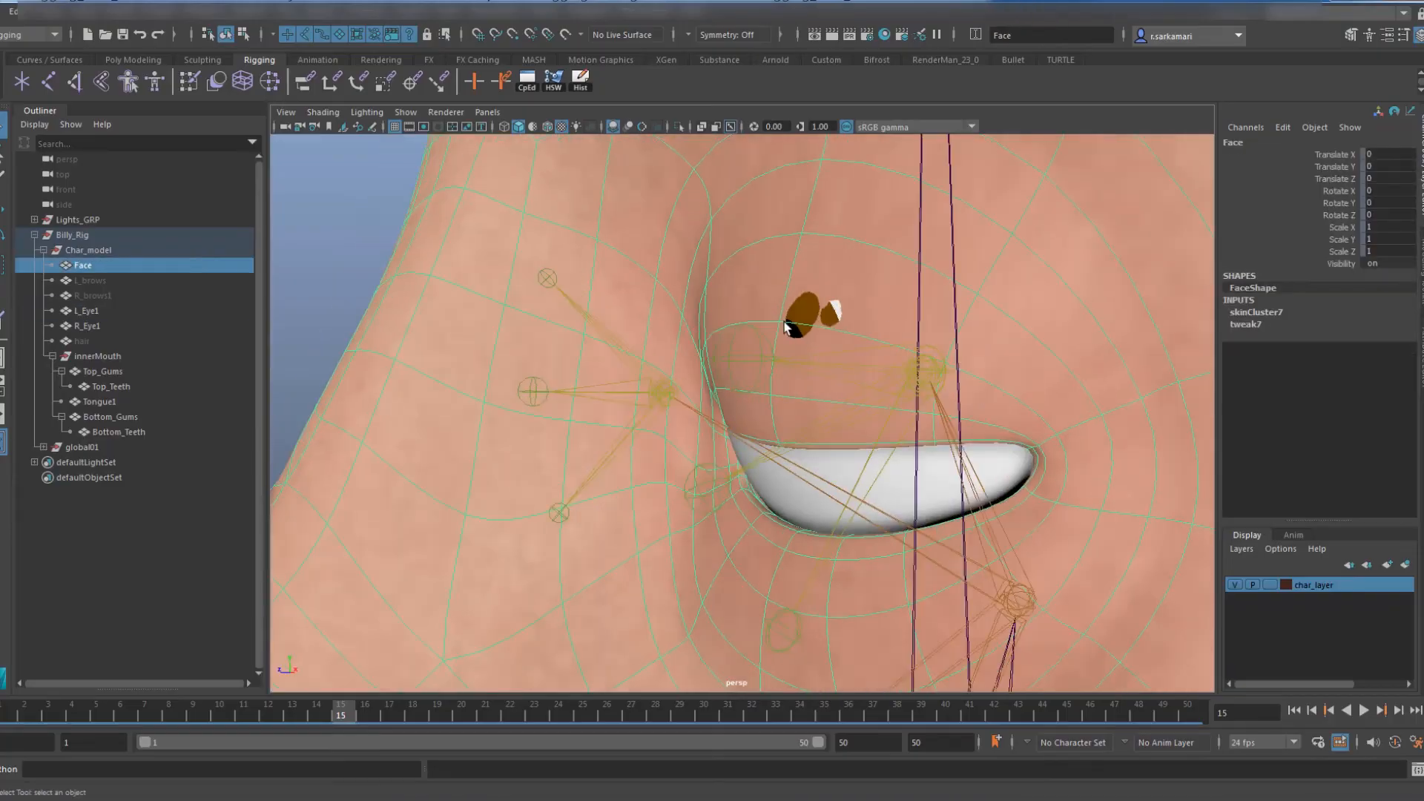
Step: Return the face to vertex mode and even out the weights of vertex 284 and its neighbours above the upper lid
{"action": "key", "text": "1"}
{"action": "right_click_drag", "start_coordinate": [763, 314], "coordinate": [744, 368]}
{"action": "left_click", "coordinate": [744, 368]}
{"action": "key", "text": "3"}
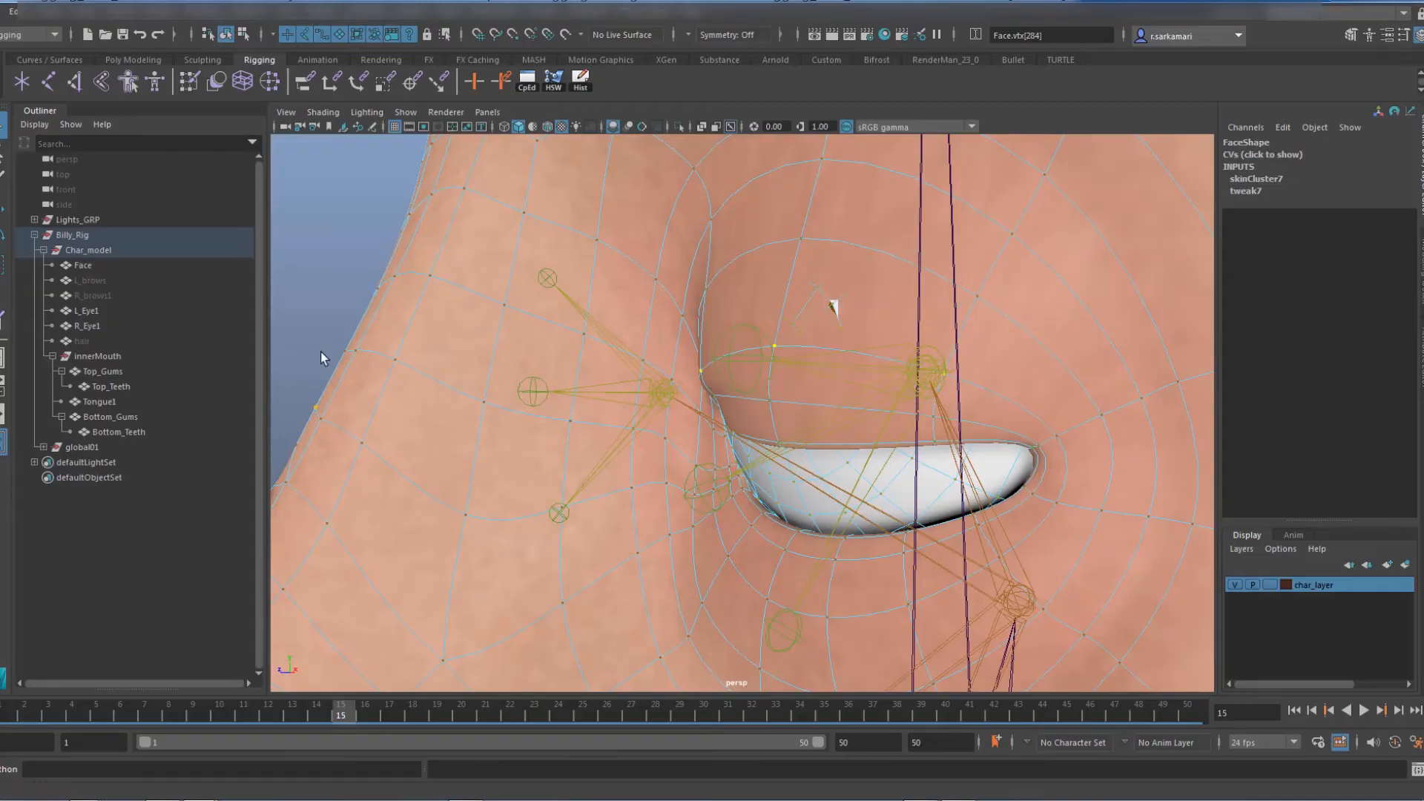
{"action": "left_click", "coordinate": [802, 237]}
{"action": "key", "text": "g"}
{"action": "left_click_drag", "start_coordinate": [831, 371], "coordinate": [415, 579], "text": "alt"}
{"action": "left_click", "coordinate": [730, 389]}
{"action": "key", "text": "g"}
{"action": "left_click", "coordinate": [730, 409]}
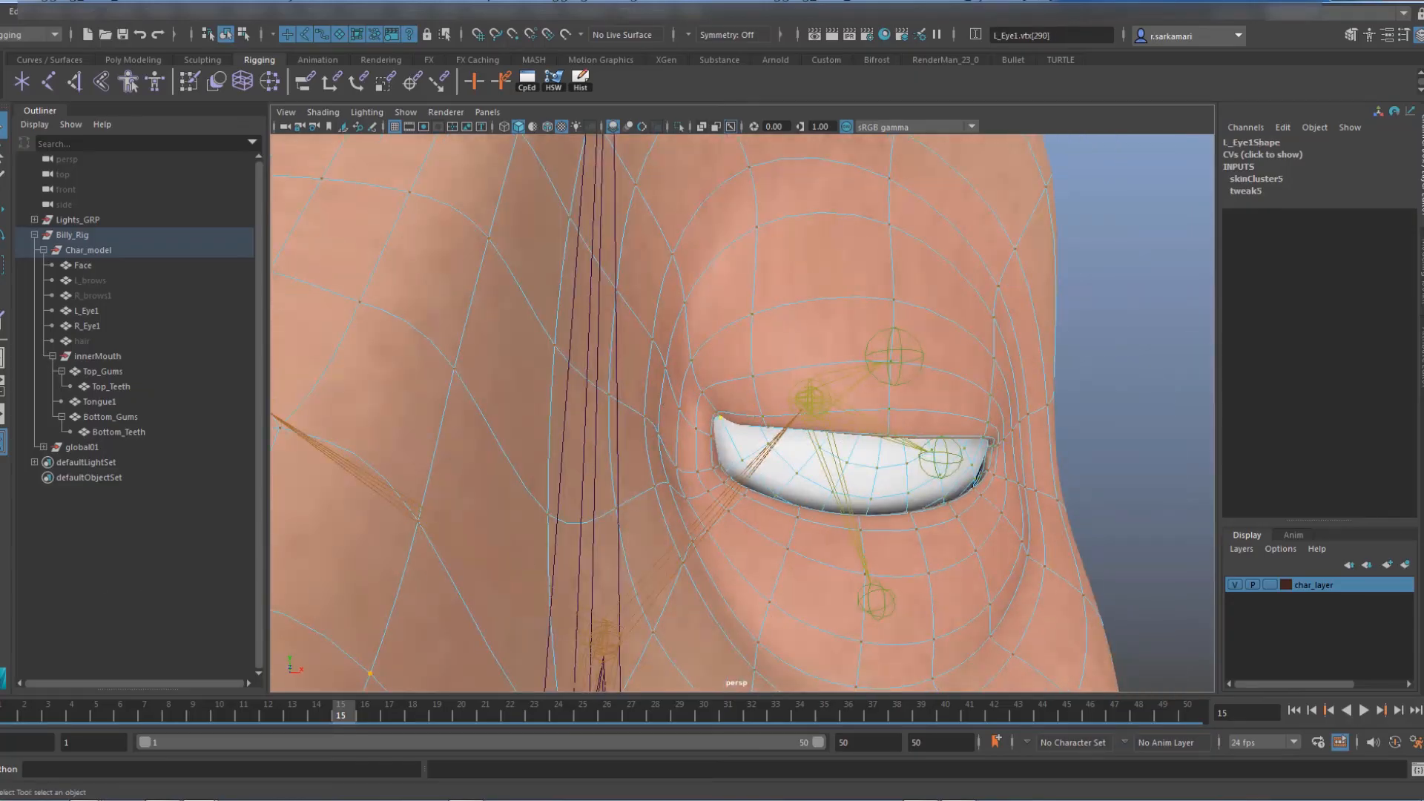
Step: Examine the left eyelid's deformation on the whole head from the front and at an angle
{"action": "left_click_drag", "start_coordinate": [748, 497], "coordinate": [812, 454], "text": "alt"}
{"action": "right_click_drag", "start_coordinate": [813, 449], "coordinate": [588, 448], "text": "alt"}
{"action": "left_click_drag", "start_coordinate": [588, 448], "coordinate": [698, 446], "text": "alt"}
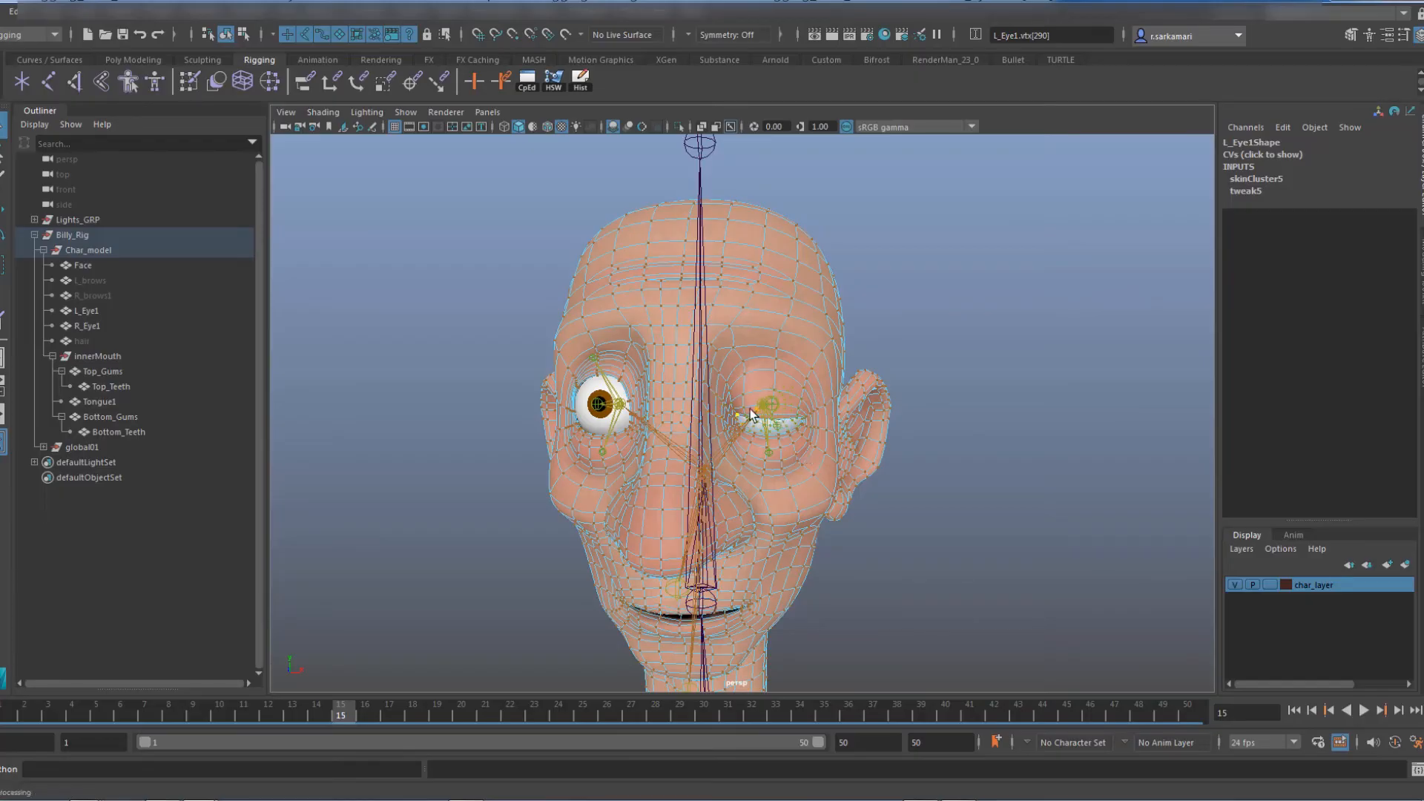
{"action": "left_click_drag", "start_coordinate": [731, 476], "coordinate": [697, 370], "text": "alt"}
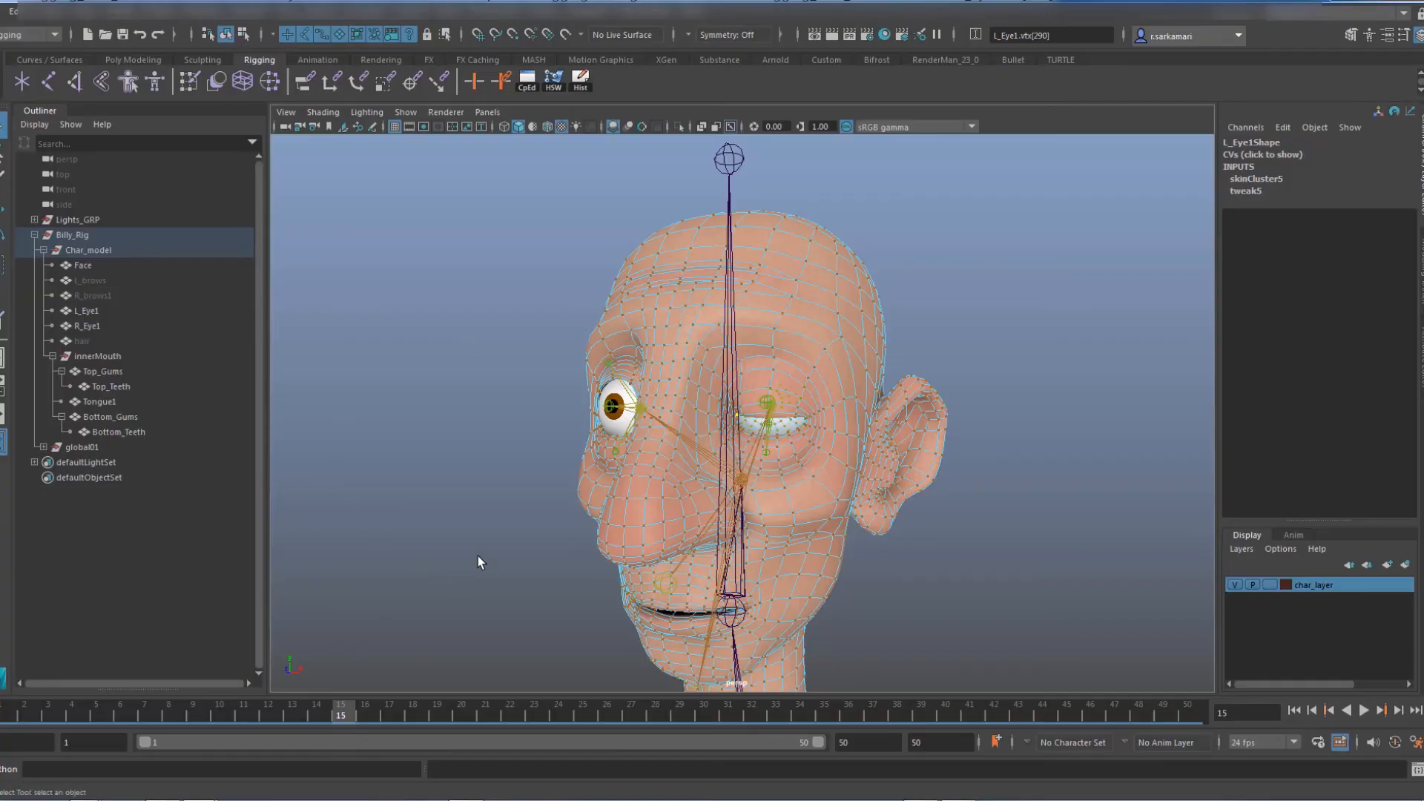
{"action": "right_click_drag", "start_coordinate": [684, 309], "coordinate": [724, 291]}
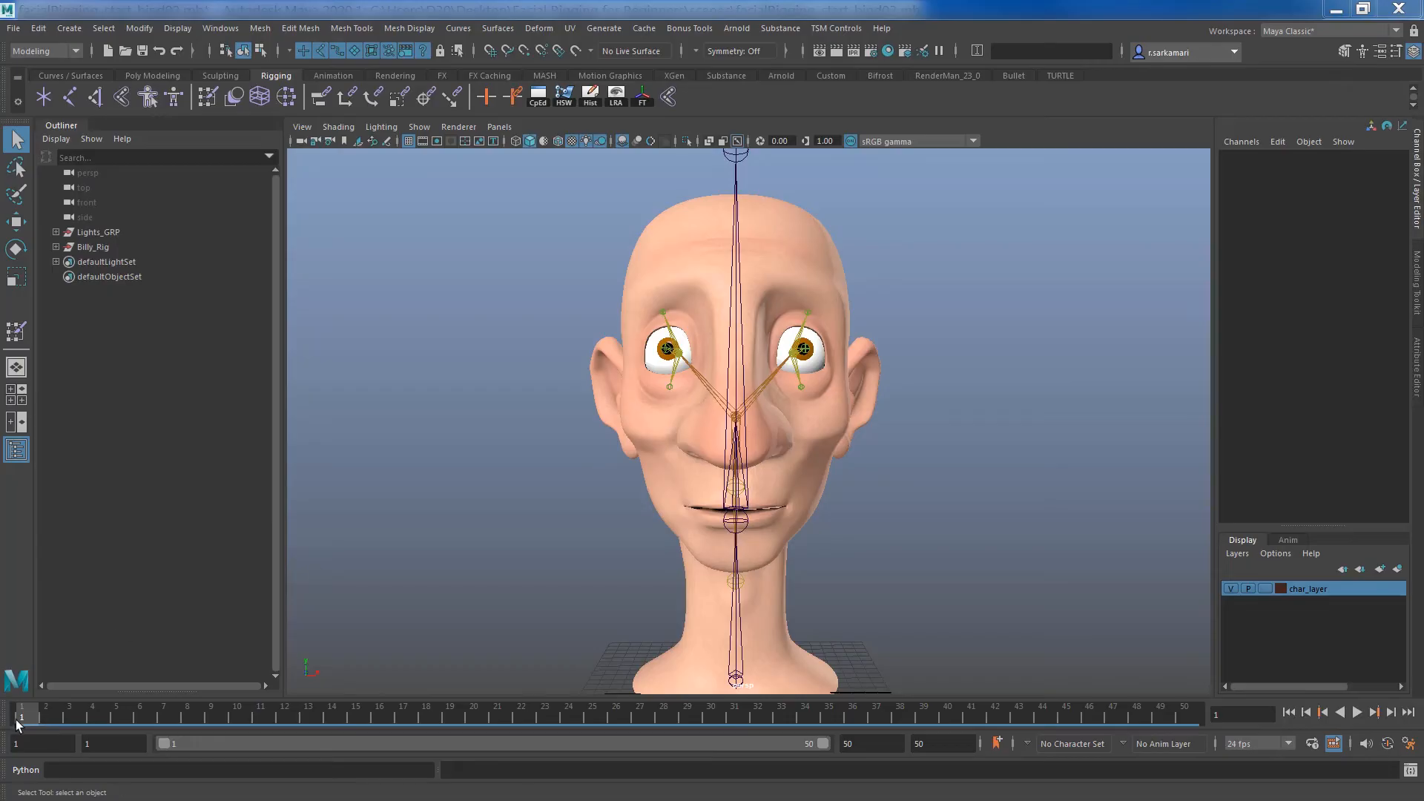
Step: Unmute the Rotate Z channels of jnt_upperjaw01 and jnt_lowerjaw01 with the timeline at frame 1
{"action": "left_click_drag", "start_coordinate": [34, 712], "coordinate": [92, 712]}
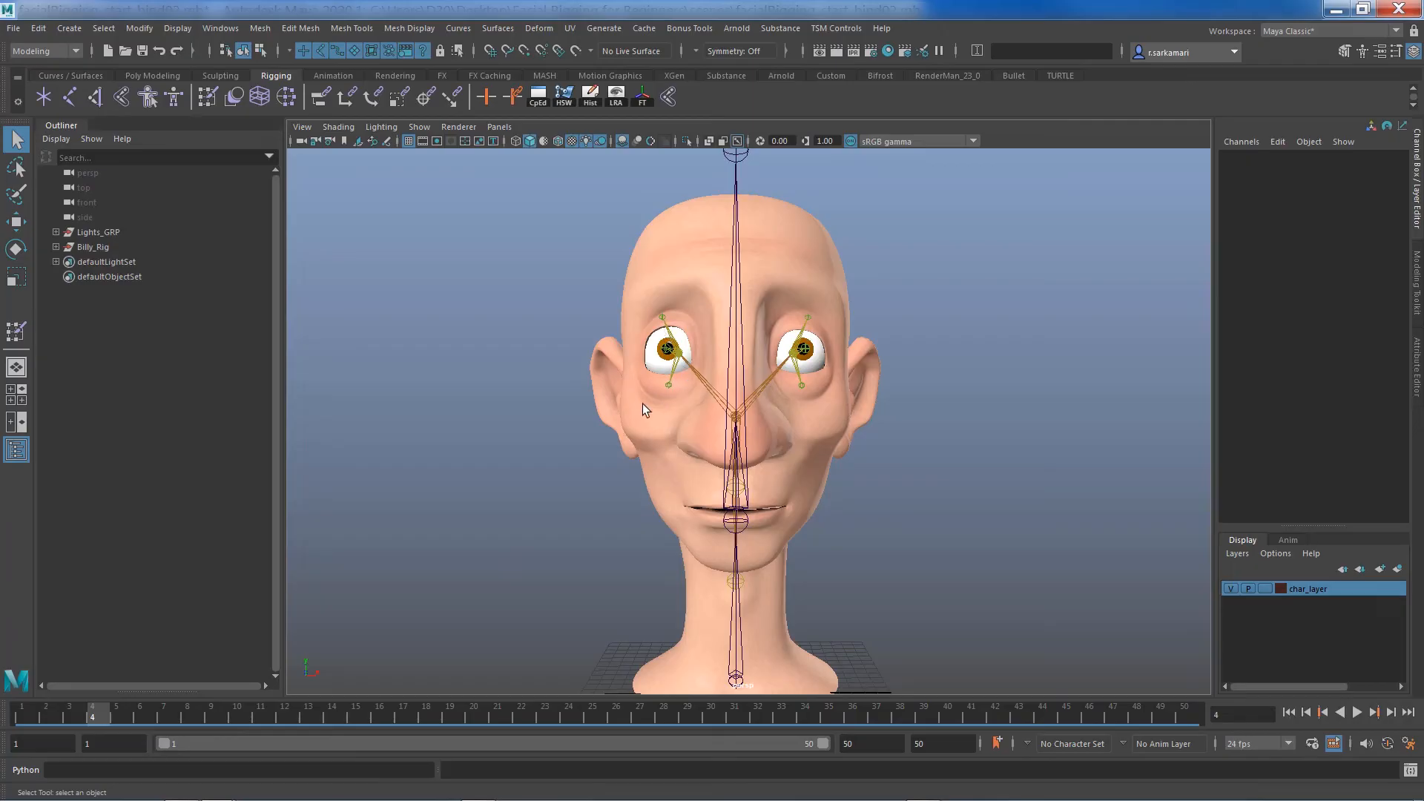
{"action": "left_click_drag", "start_coordinate": [116, 713], "coordinate": [27, 713]}
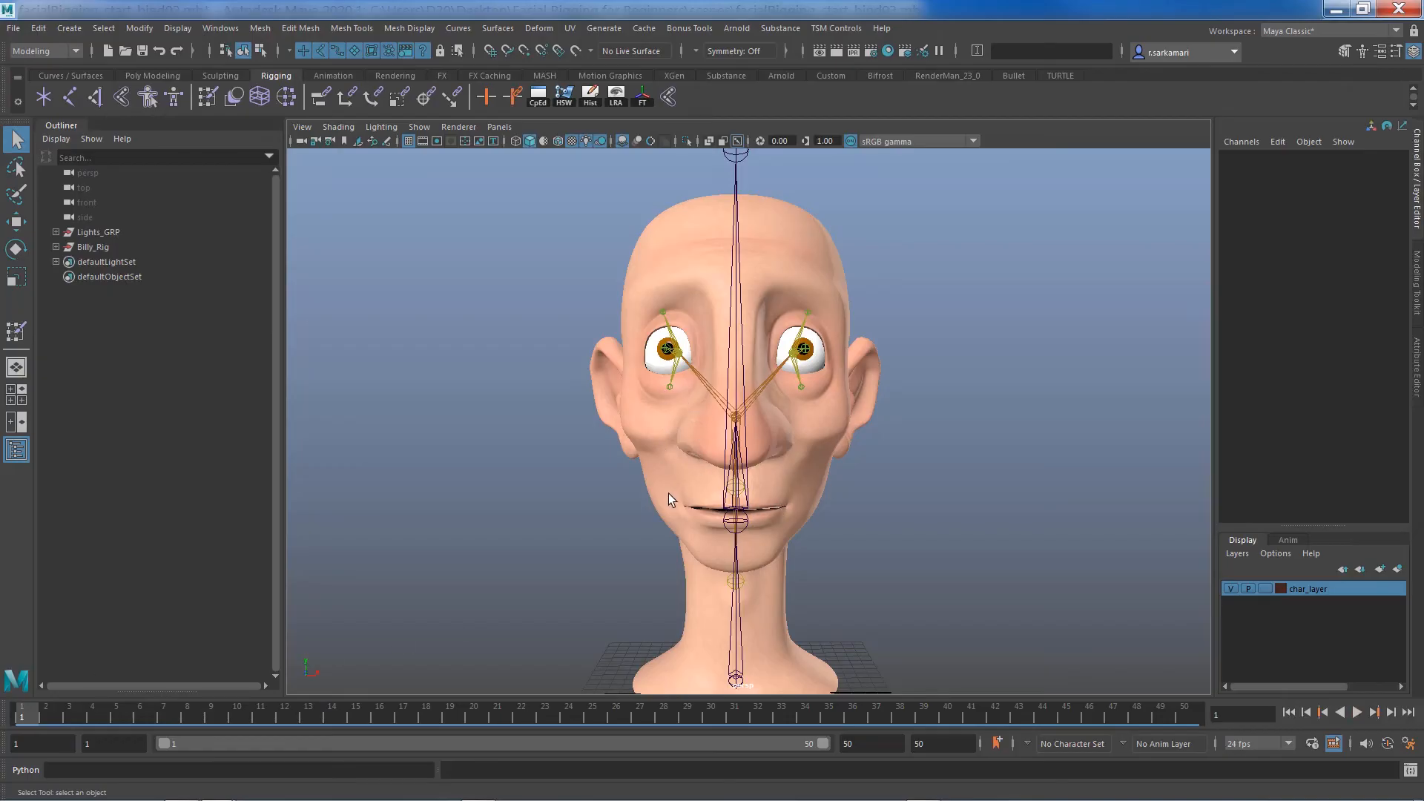
{"action": "left_click_drag", "start_coordinate": [636, 492], "coordinate": [575, 499], "text": "alt"}
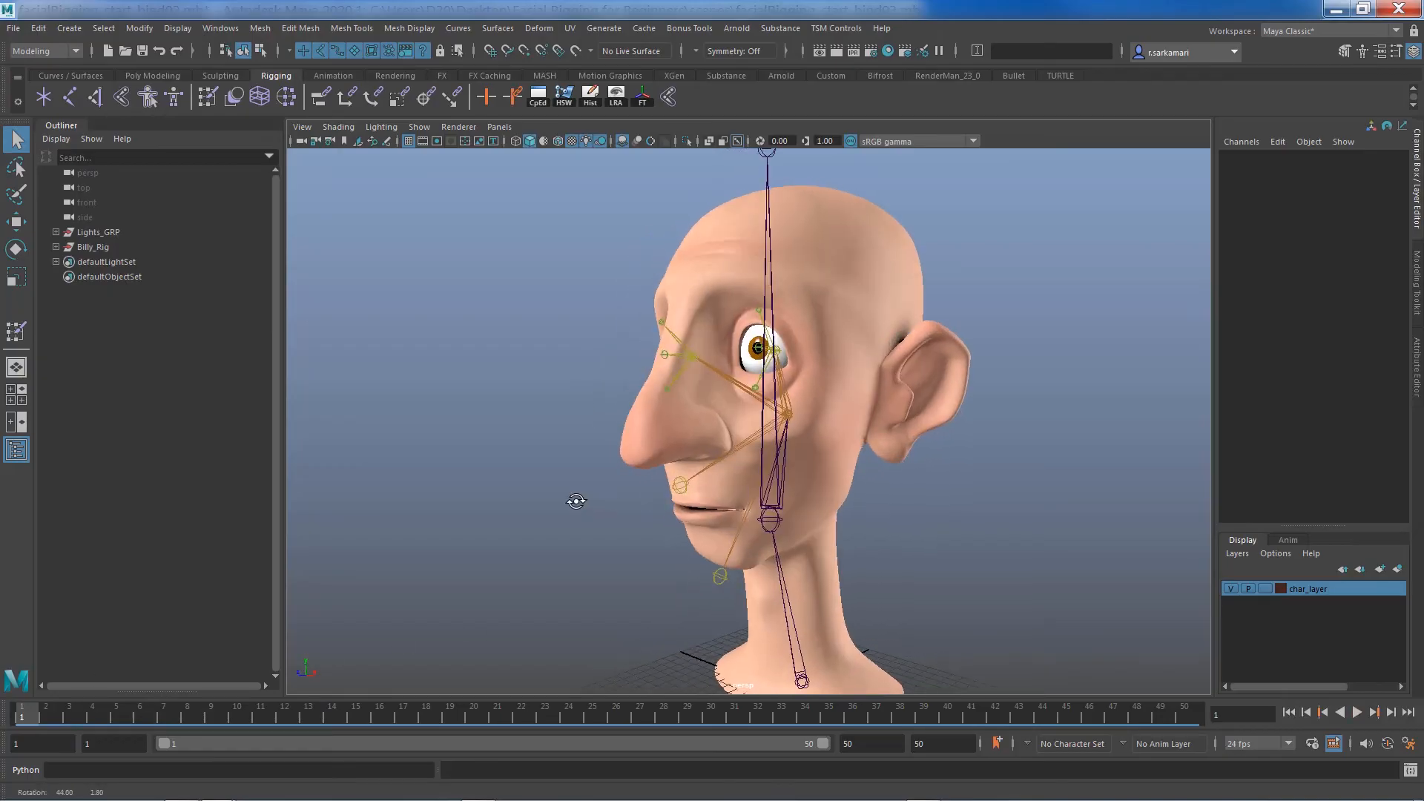
{"action": "left_click", "coordinate": [725, 456]}
{"action": "key", "text": "e"}
{"action": "left_click", "coordinate": [1341, 229]}
{"action": "right_click", "coordinate": [1341, 230]}
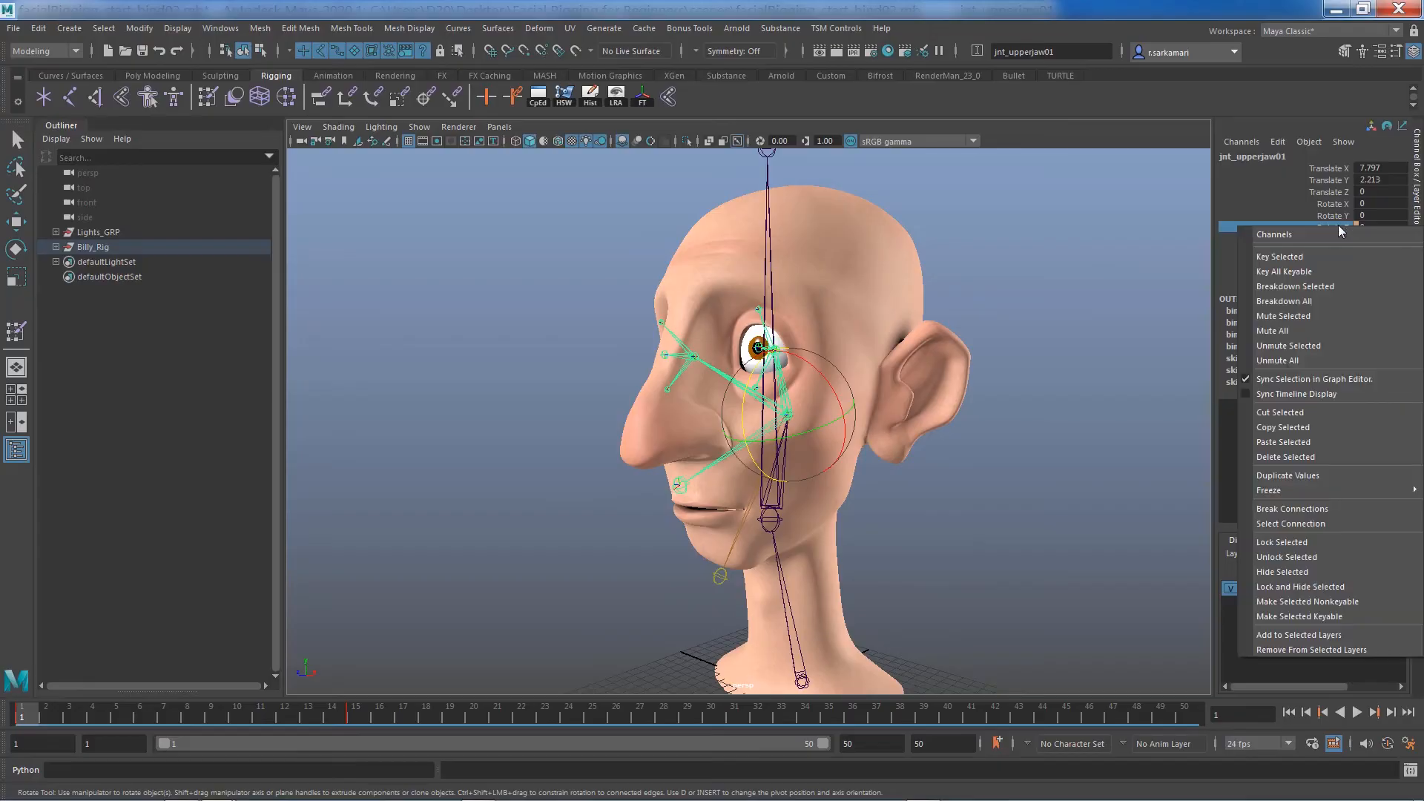
{"action": "left_click", "coordinate": [1296, 347]}
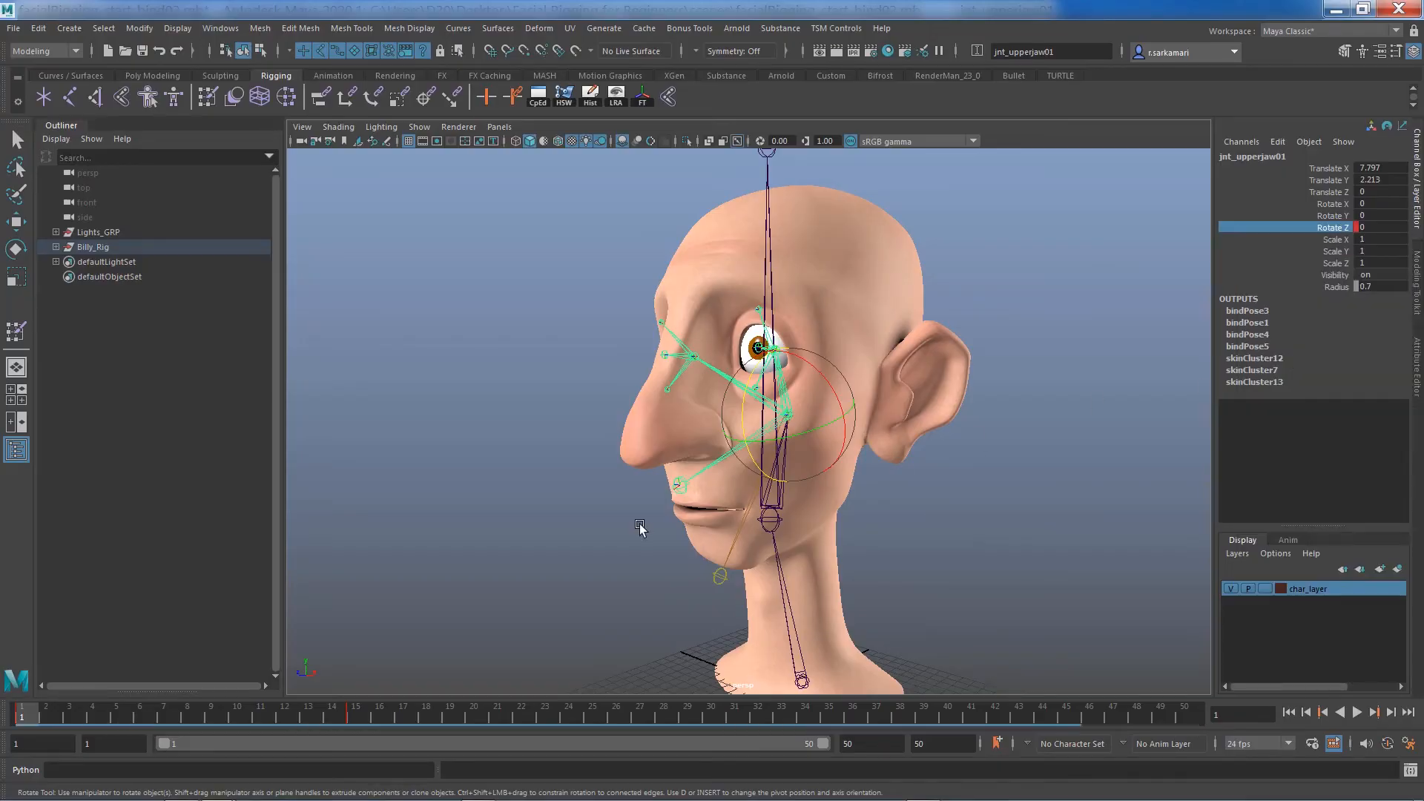
{"action": "left_click", "coordinate": [743, 527]}
{"action": "right_click", "coordinate": [1344, 228]}
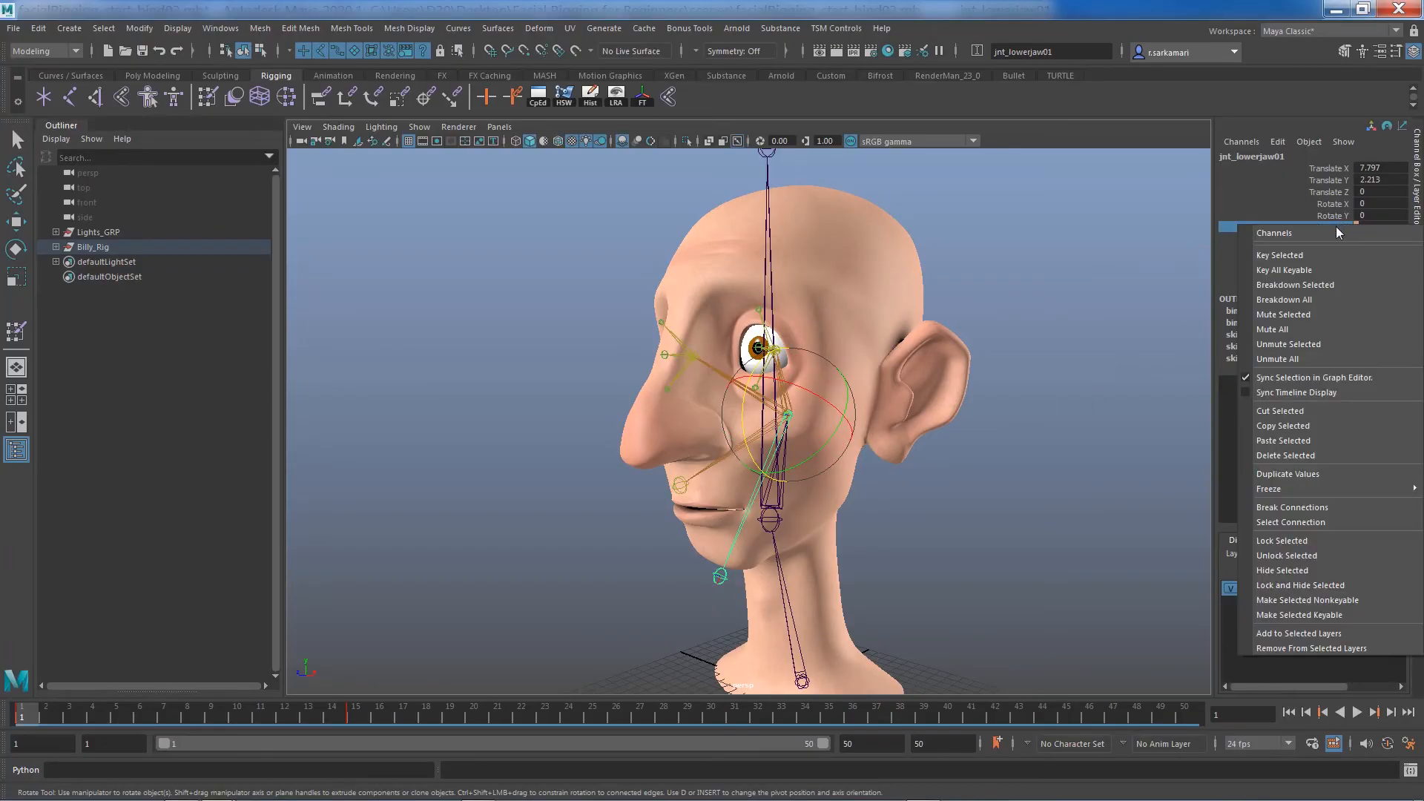
{"action": "left_click", "coordinate": [1284, 346]}
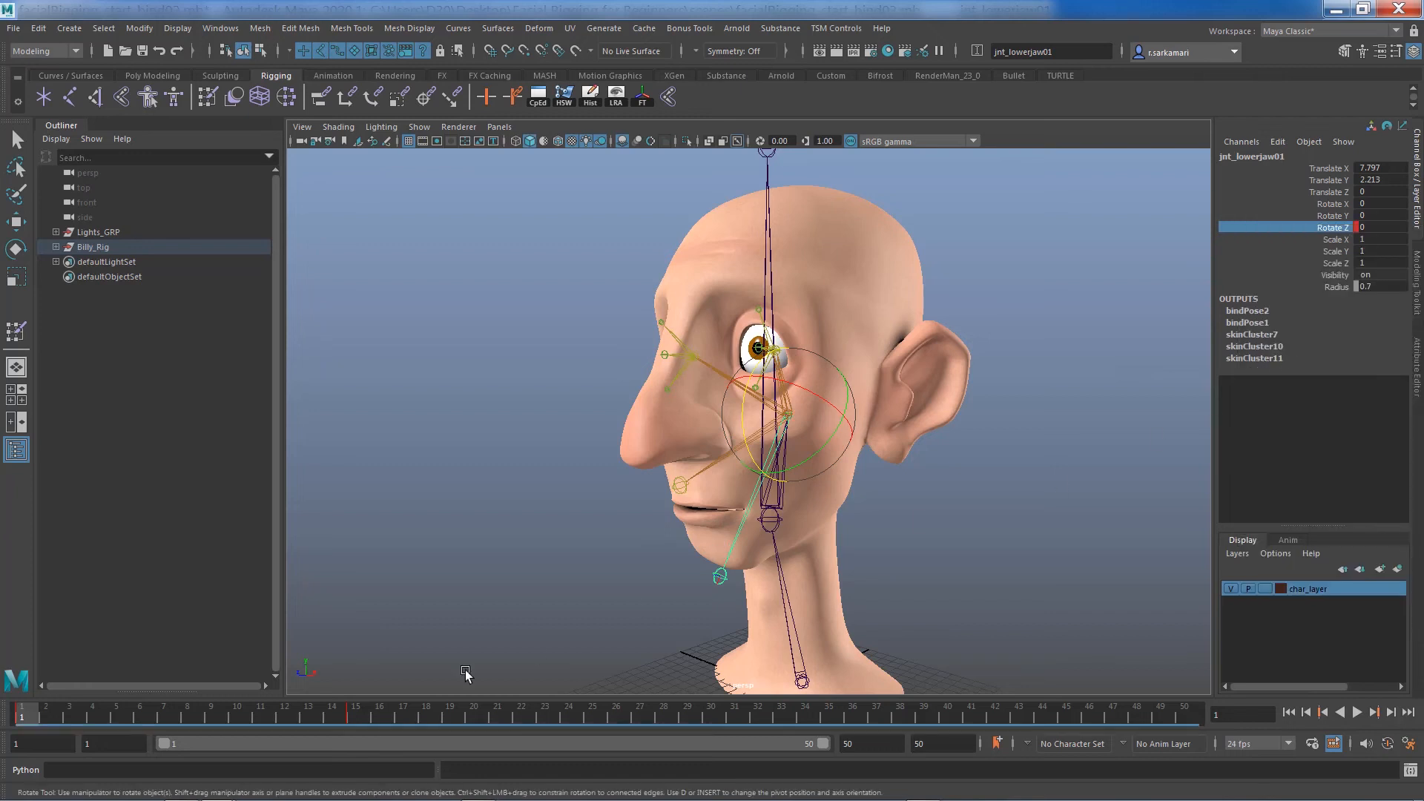
Step: Go to frame 15 and examine the opened jaw and the neck from the side
{"action": "left_click_drag", "start_coordinate": [72, 721], "coordinate": [354, 727]}
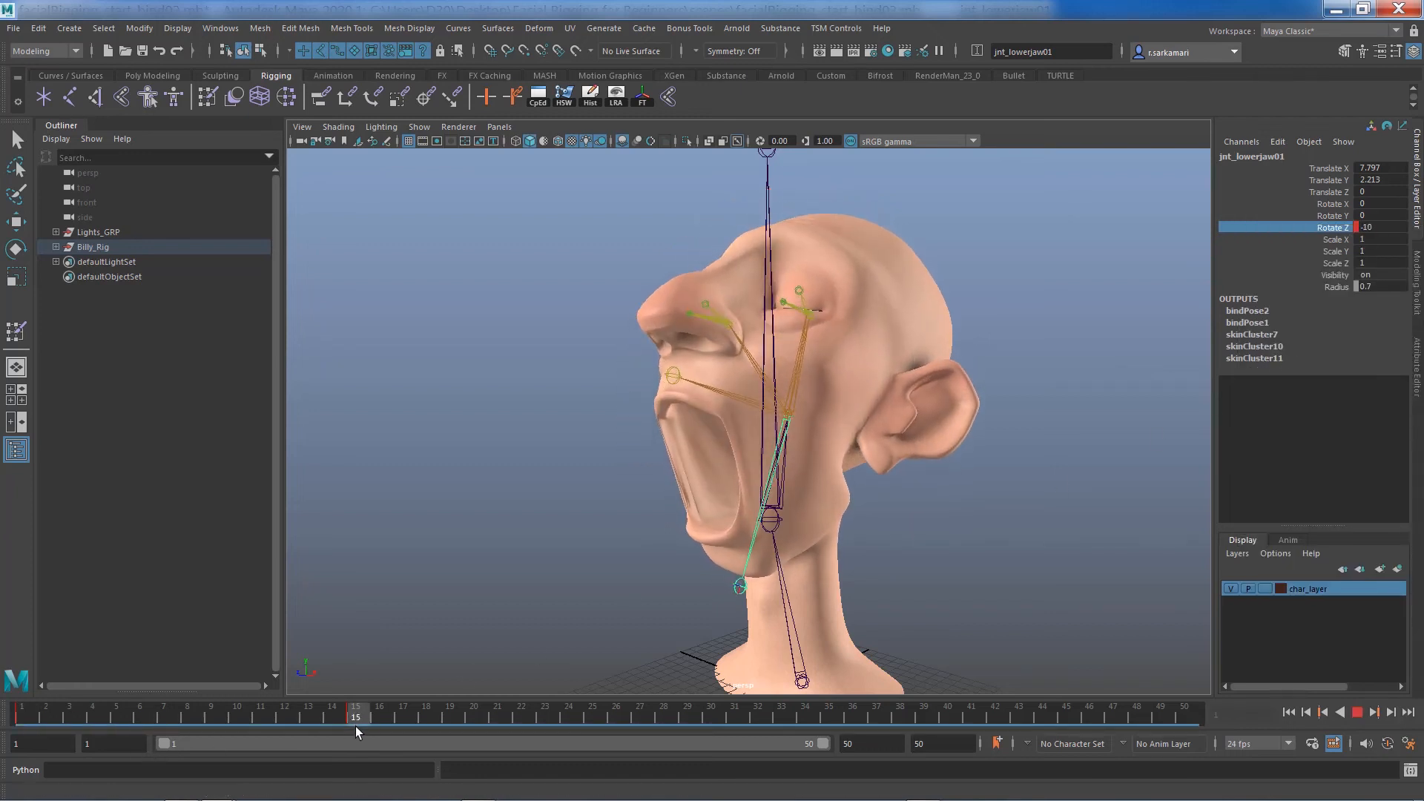
{"action": "left_click_drag", "start_coordinate": [552, 548], "coordinate": [442, 531], "text": "alt"}
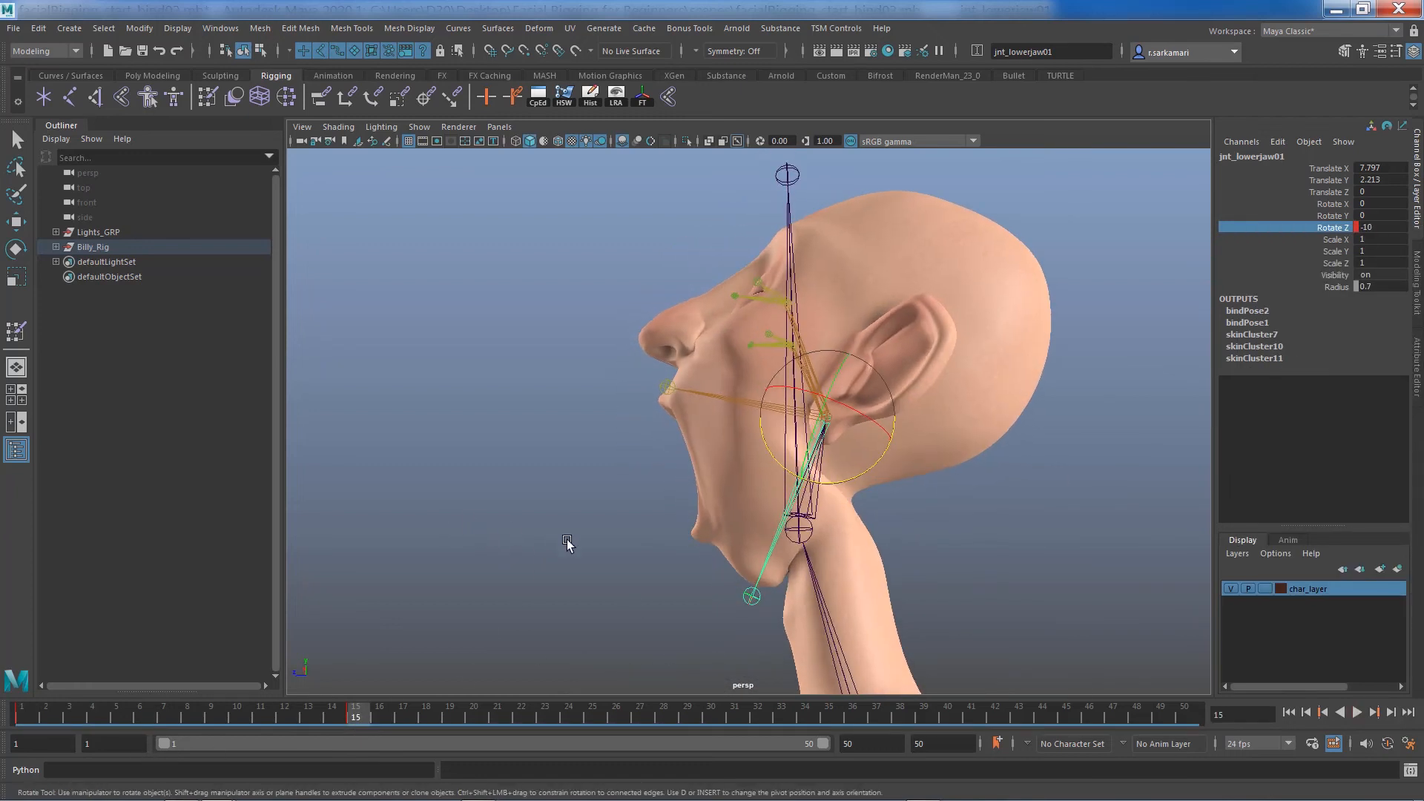
{"action": "right_click_drag", "start_coordinate": [569, 542], "coordinate": [682, 518], "text": "alt"}
{"action": "middle_click_drag", "start_coordinate": [683, 522], "coordinate": [651, 429], "text": "alt"}
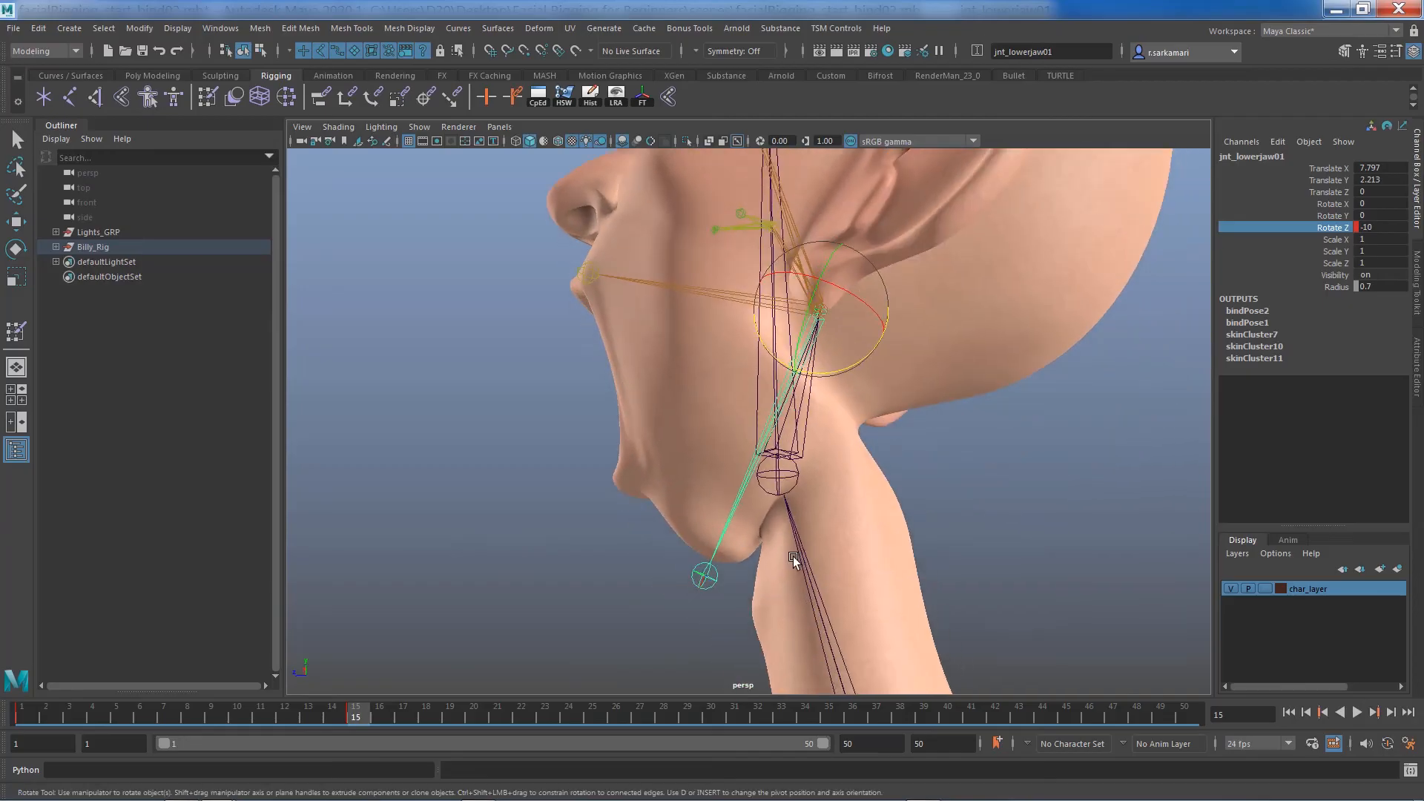
Step: Isolate the face mesh in the viewport and examine the seam between the left upper and lower lids up close
{"action": "left_click", "coordinate": [755, 516]}
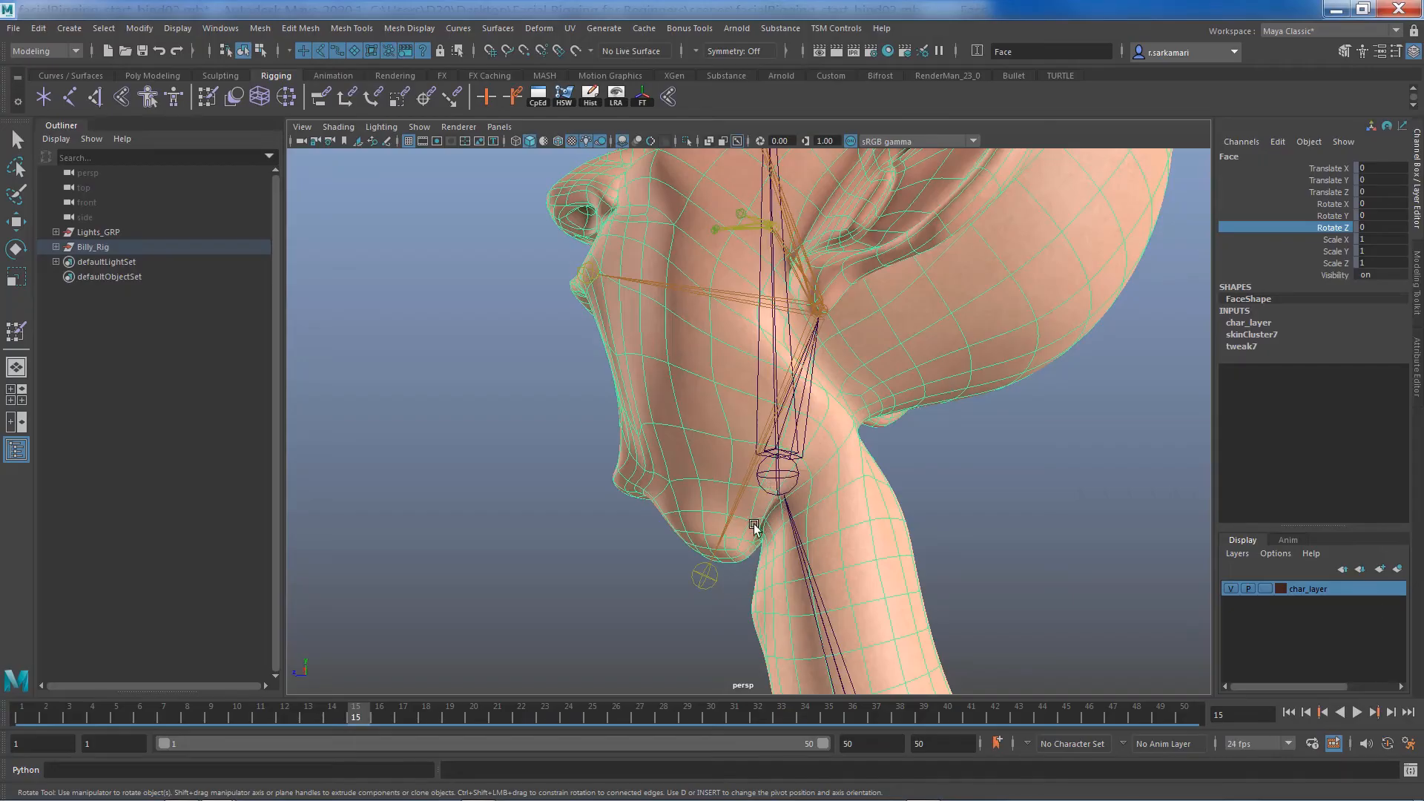
{"action": "left_click_drag", "start_coordinate": [706, 483], "coordinate": [730, 585], "text": "alt"}
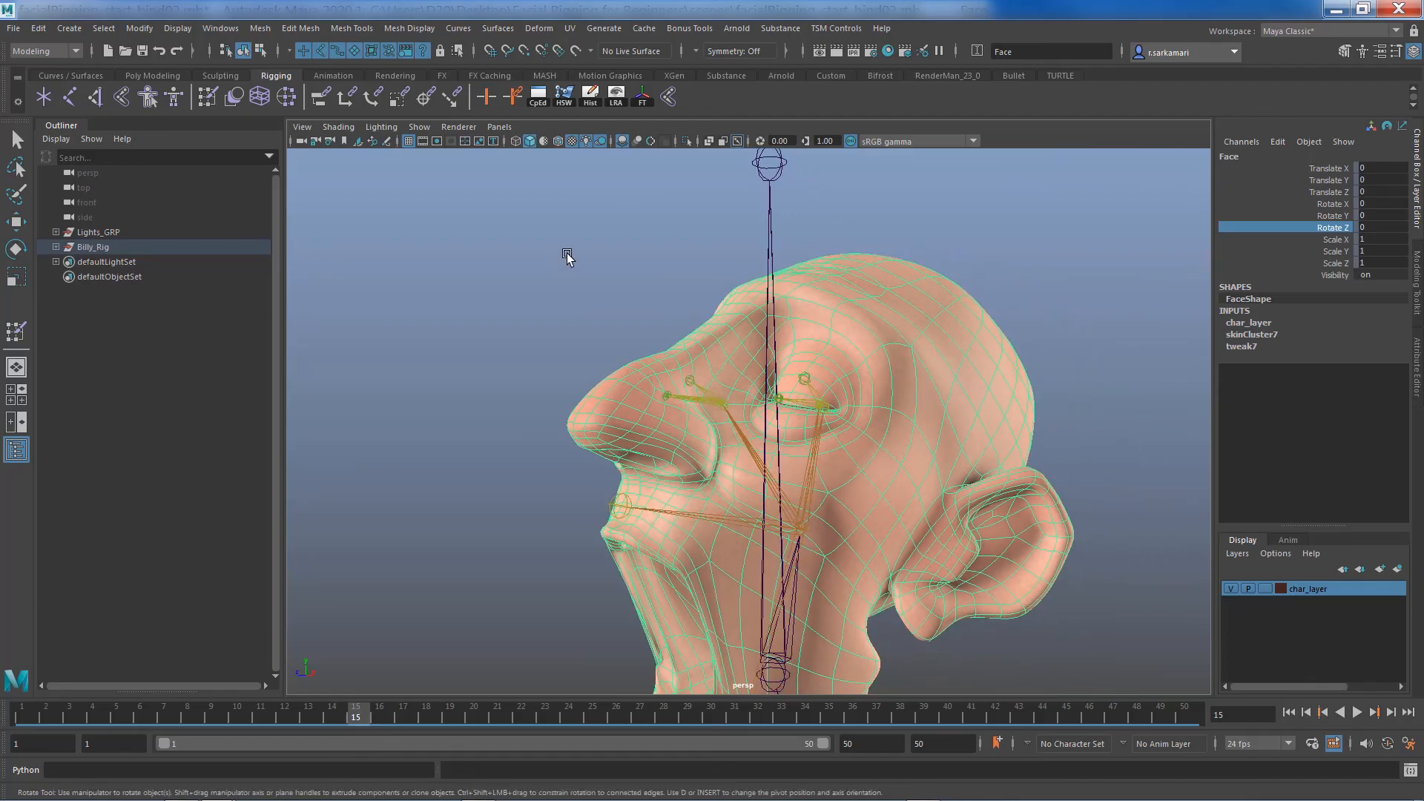
{"action": "left_click", "coordinate": [687, 141]}
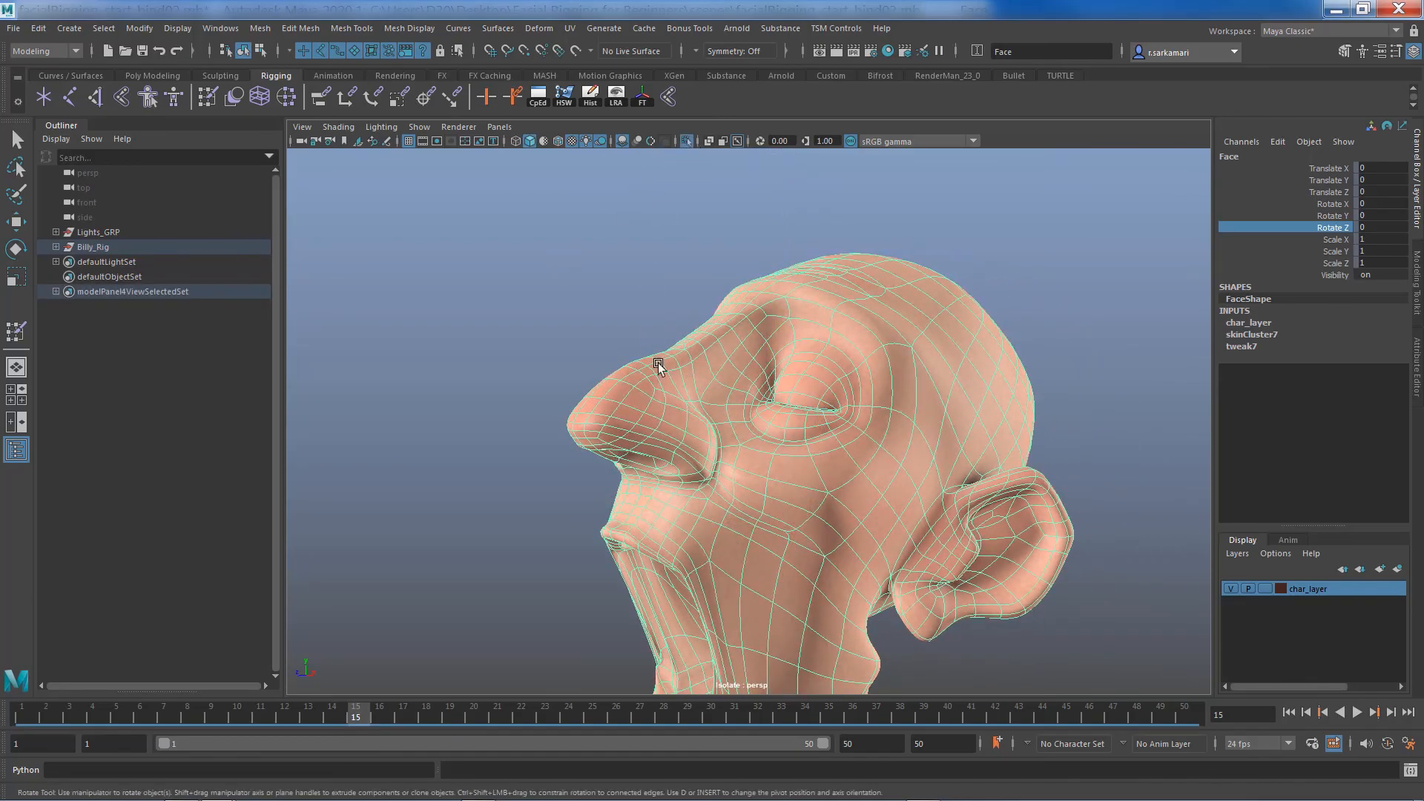
{"action": "right_click_drag", "start_coordinate": [771, 389], "coordinate": [1097, 568], "text": "alt"}
{"action": "middle_click_drag", "start_coordinate": [897, 466], "coordinate": [822, 425], "text": "alt"}
{"action": "left_click_drag", "start_coordinate": [822, 425], "coordinate": [783, 436], "text": "alt"}
{"action": "middle_click_drag", "start_coordinate": [964, 387], "coordinate": [749, 384], "text": "alt"}
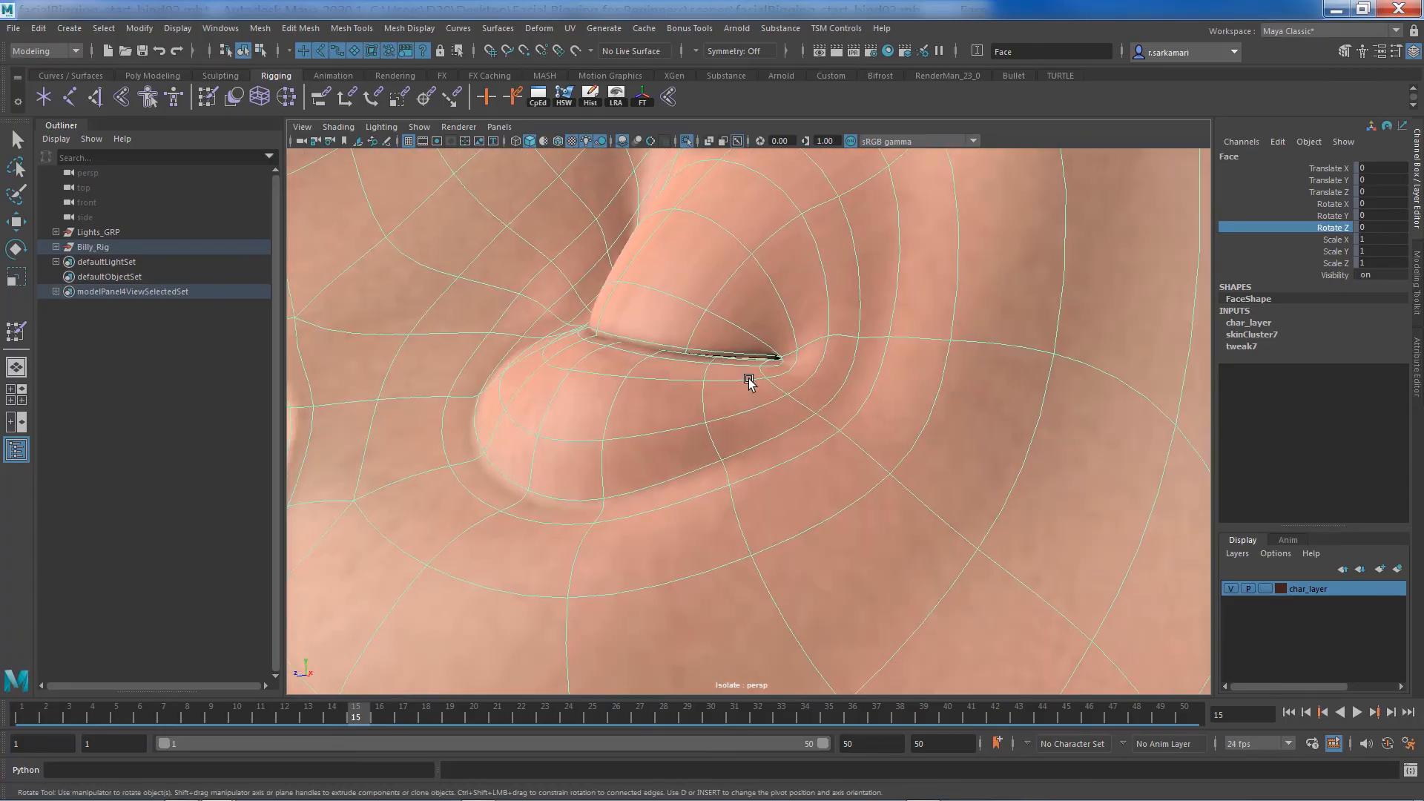
{"action": "right_click_drag", "start_coordinate": [749, 383], "coordinate": [906, 453], "text": "alt"}
{"action": "middle_click_drag", "start_coordinate": [745, 387], "coordinate": [801, 459], "text": "alt"}
{"action": "right_click_drag", "start_coordinate": [800, 460], "coordinate": [875, 470], "text": "alt"}
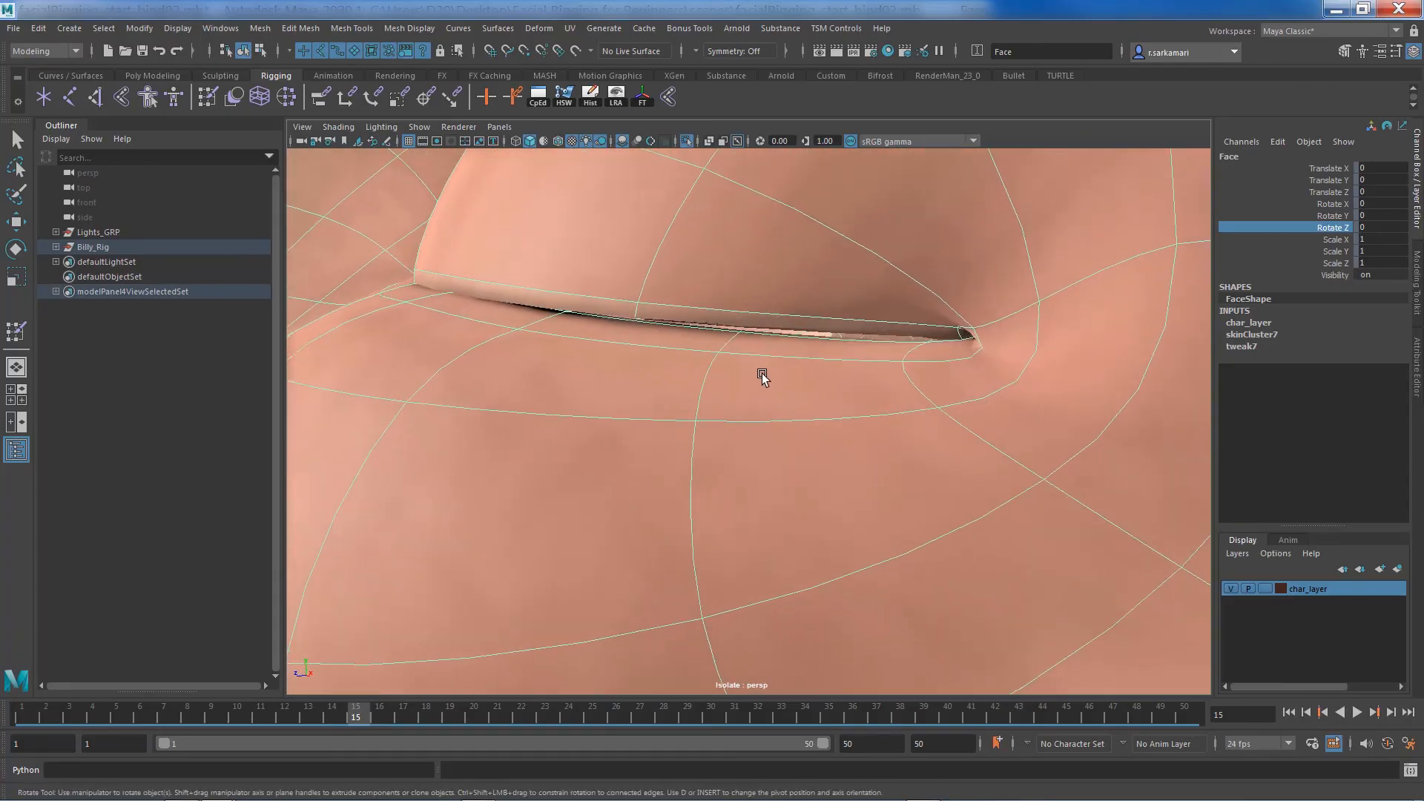
Step: Switch the face to vertex mode and check vertices 240 and 873 along the left lower lid's rim
{"action": "right_click_drag", "start_coordinate": [728, 347], "coordinate": [731, 312]}
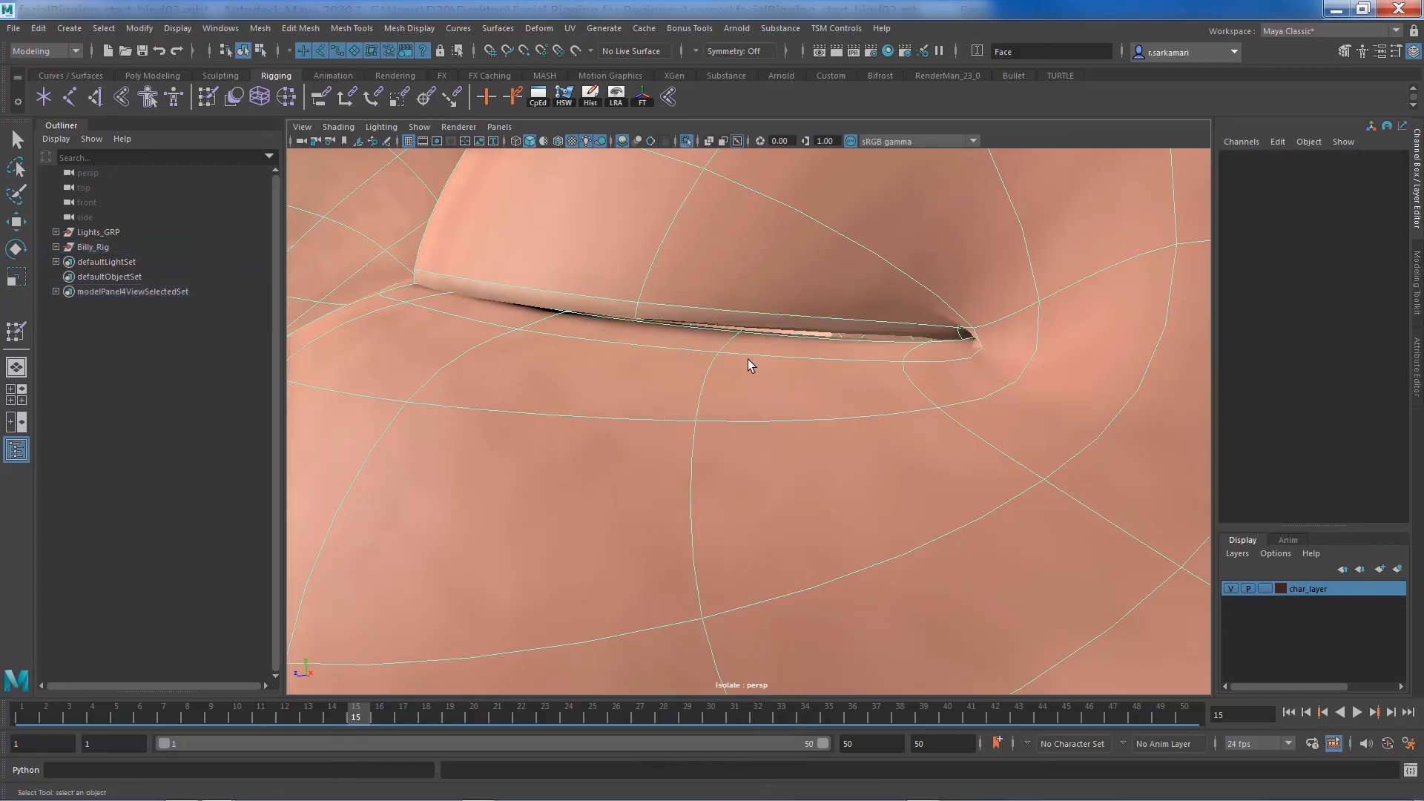
{"action": "key", "text": "q"}
{"action": "left_click", "coordinate": [741, 340]}
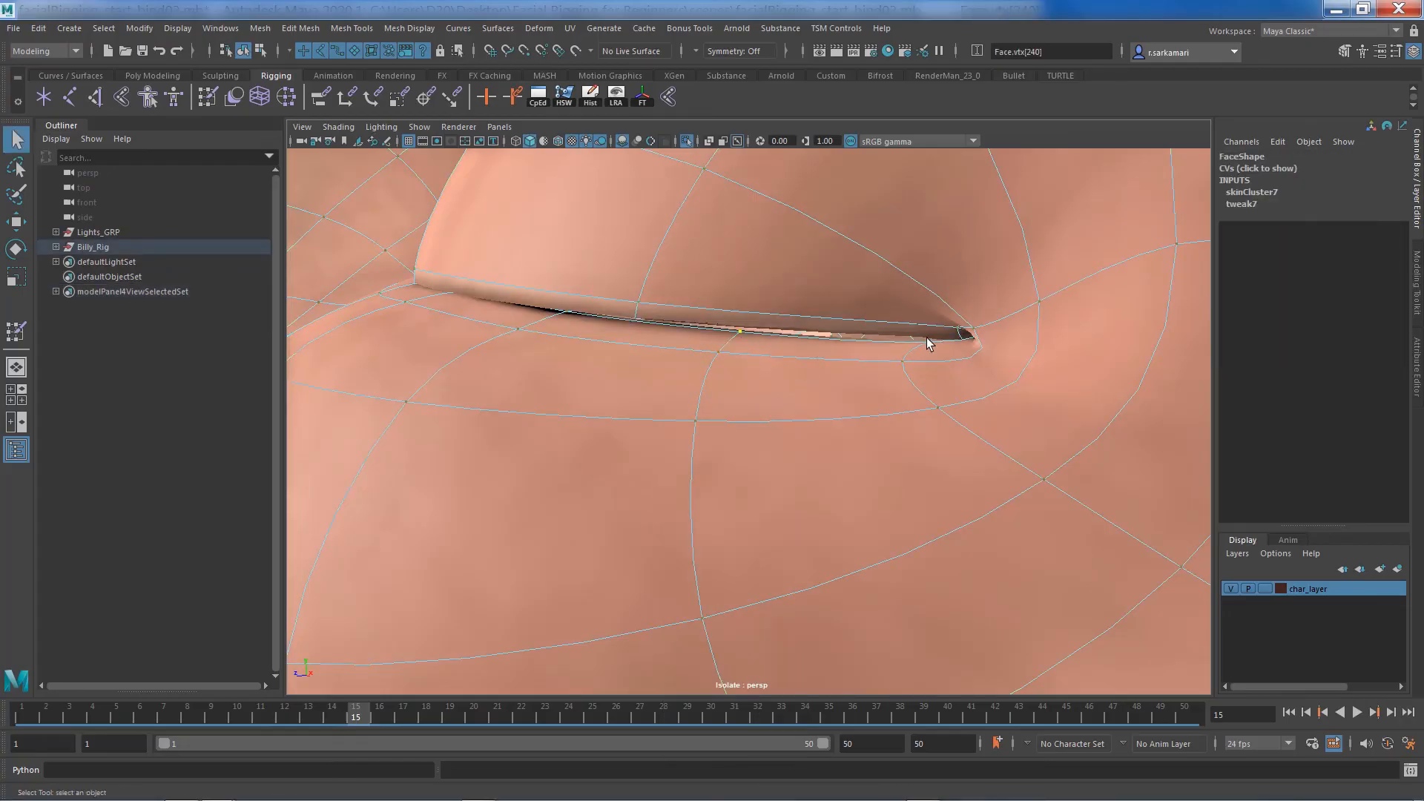
{"action": "scroll", "coordinate": [896, 442], "scroll_direction": "up", "scroll_amount": 5}
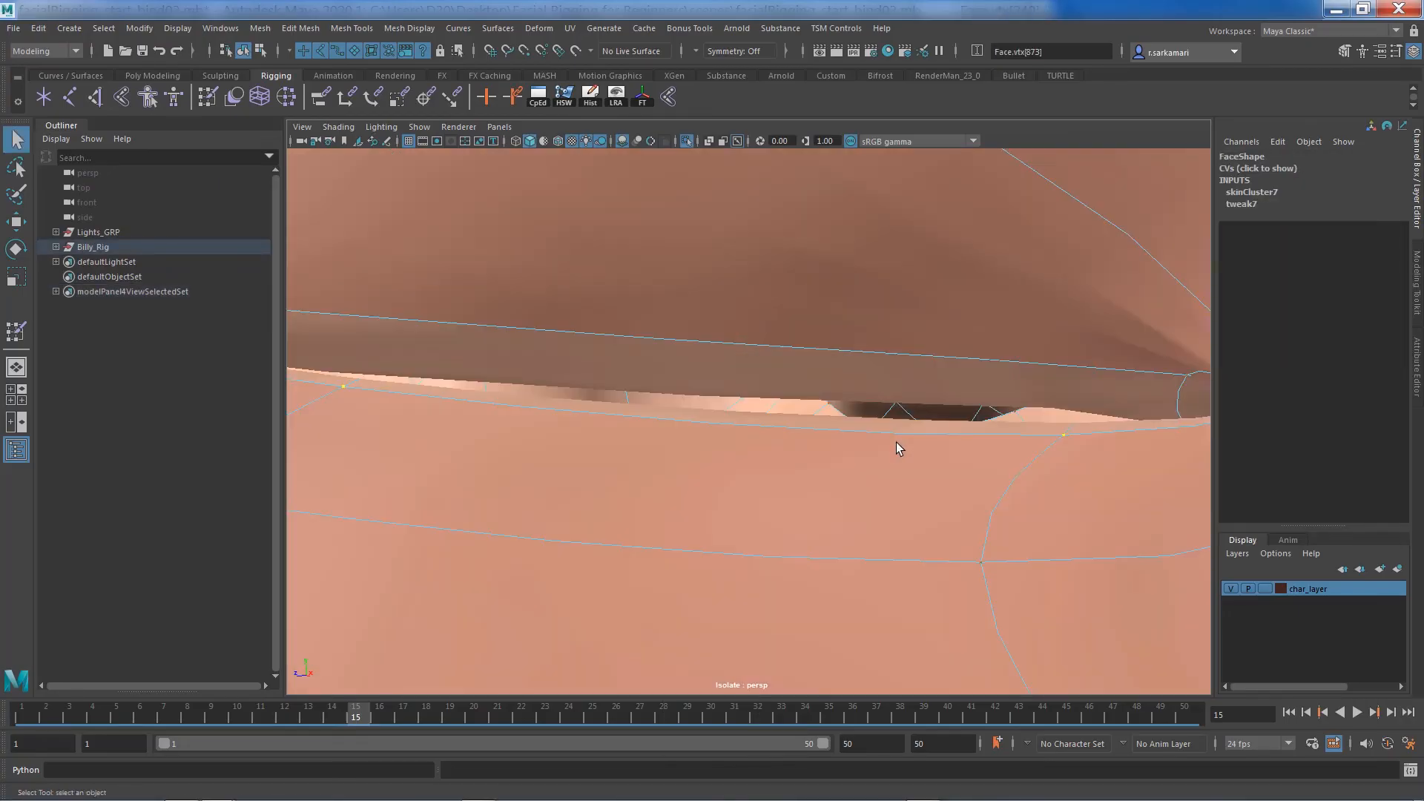
{"action": "left_click_drag", "start_coordinate": [833, 536], "coordinate": [483, 532], "text": "alt"}
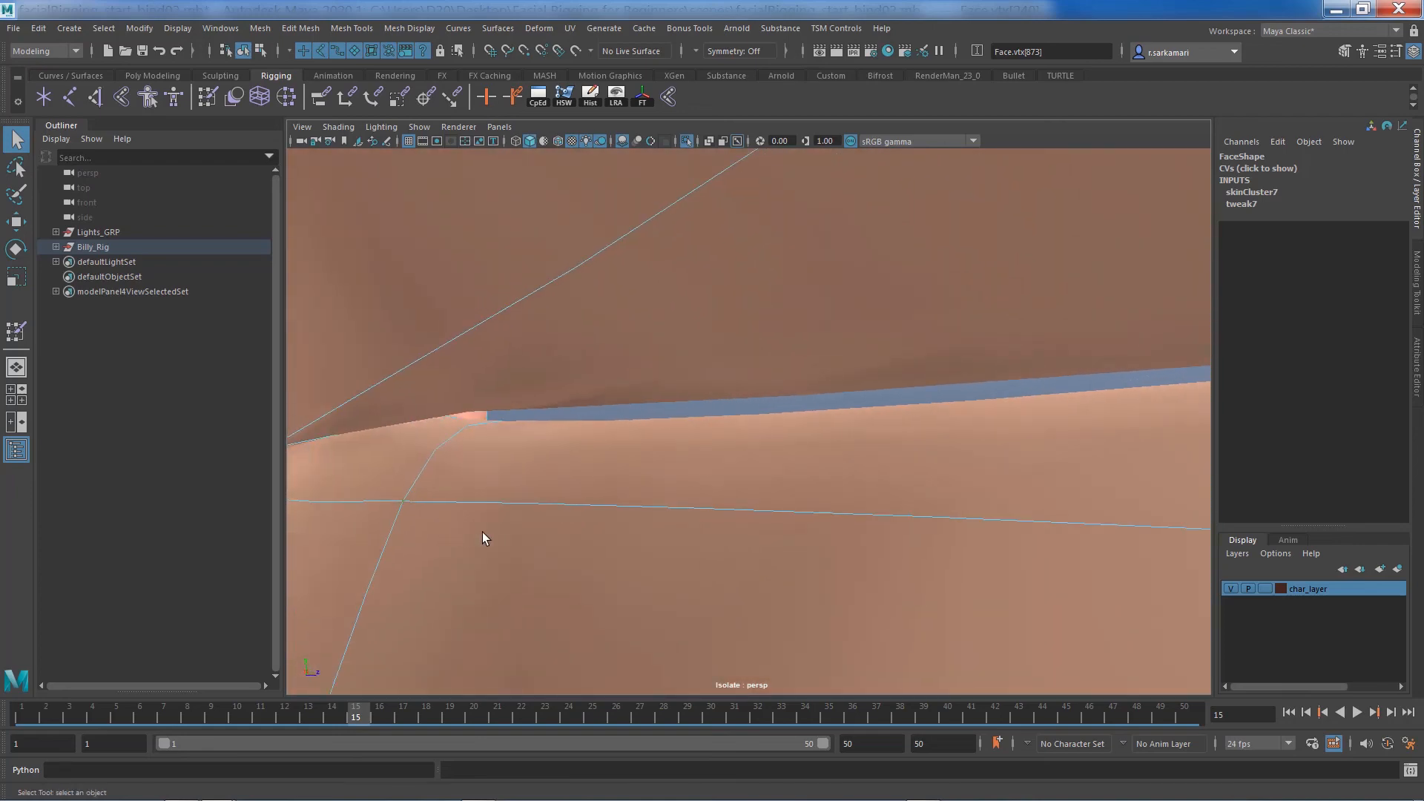
{"action": "mouse_move", "coordinate": [483, 533]}
{"action": "right_mouse_down", "text": "alt"}
{"action": "mouse_move", "coordinate": [418, 529]}
{"action": "mouse_move", "coordinate": [497, 519]}
{"action": "right_mouse_up", "text": "alt"}
Step: Set the jnt_l_lowerlid01 weight to 0.35 on vertex 239 just below the lower lid rim in the Component Editor
{"action": "left_click", "coordinate": [520, 474]}
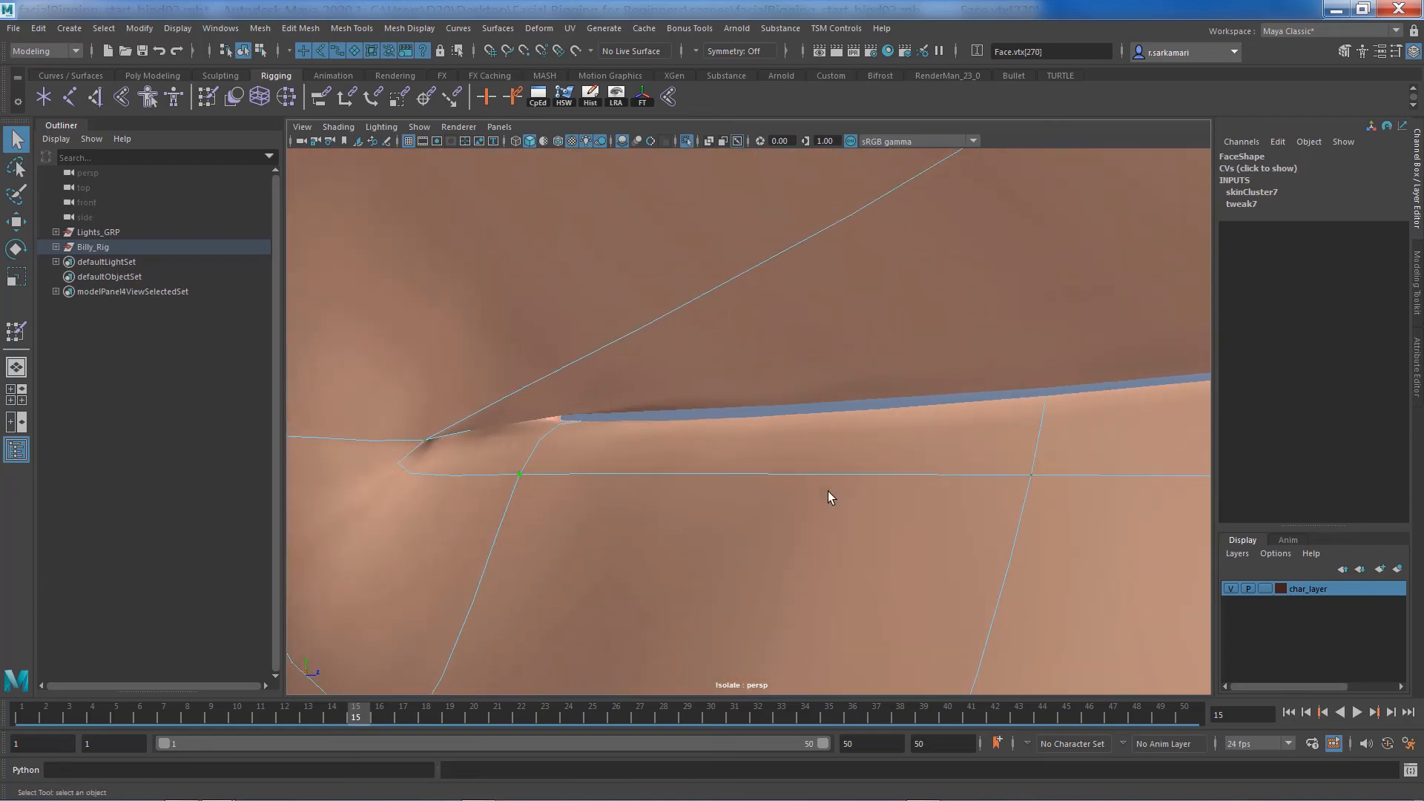
{"action": "left_click", "coordinate": [1030, 475], "text": "shift"}
{"action": "left_click", "coordinate": [537, 97]}
{"action": "left_click_drag", "start_coordinate": [378, 230], "coordinate": [529, 170]}
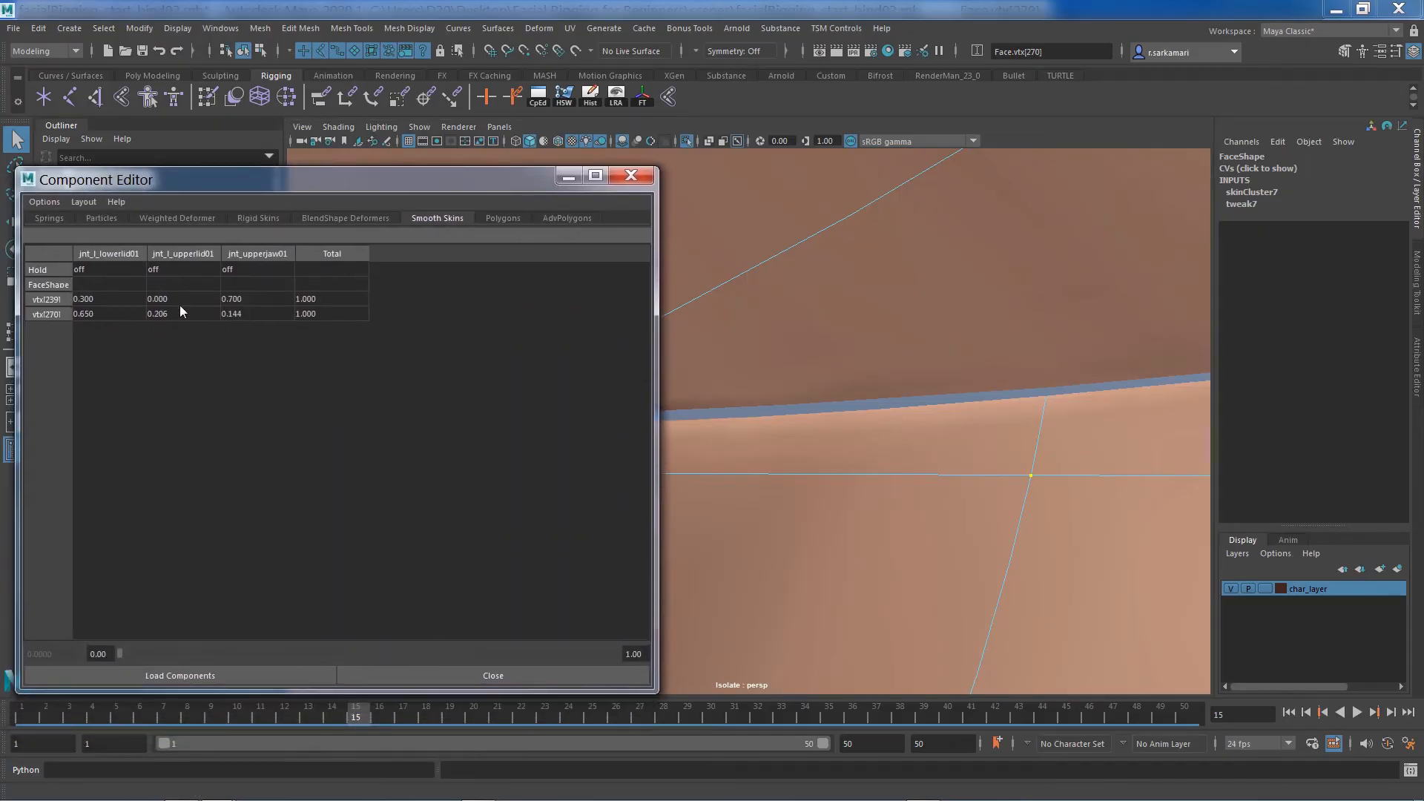
{"action": "left_click", "coordinate": [107, 299]}
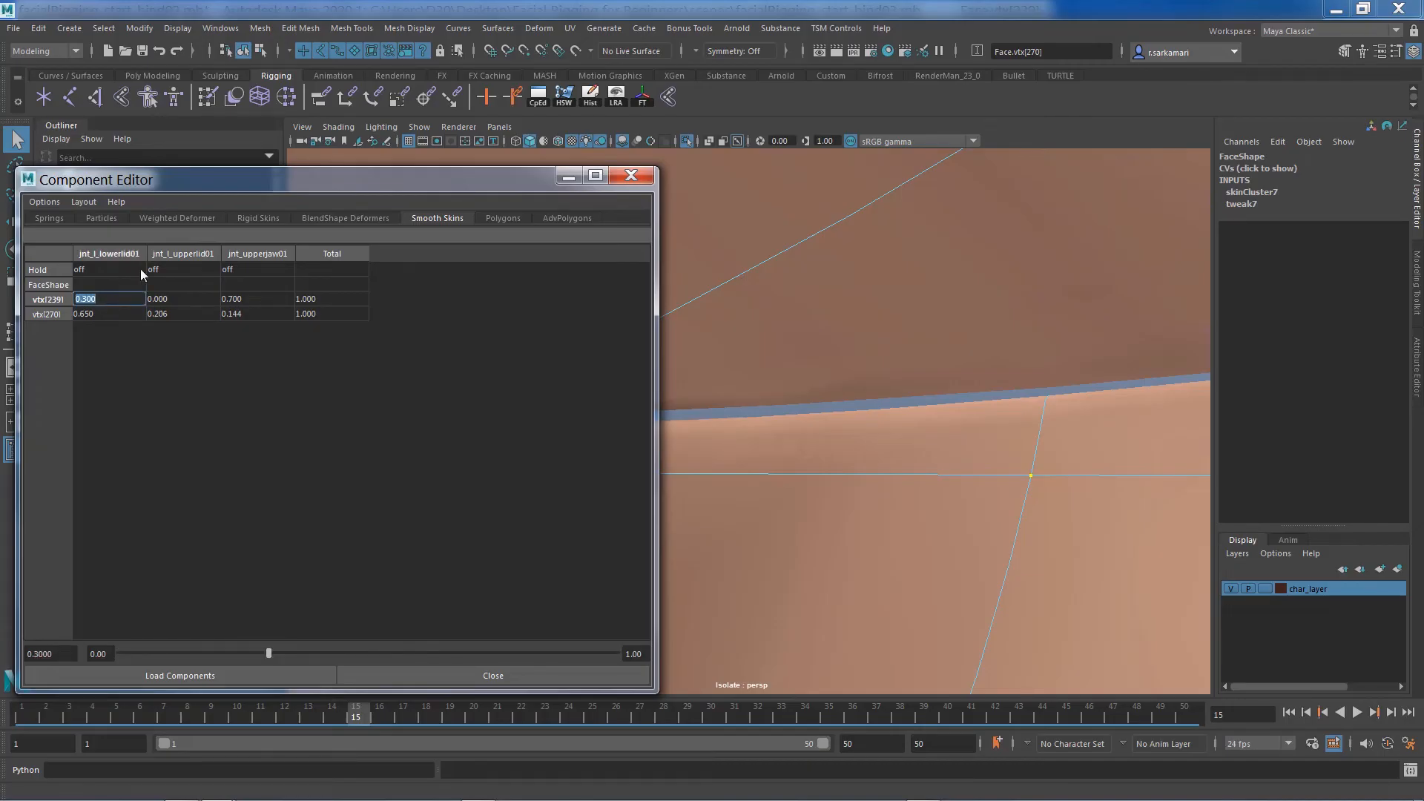
{"action": "type", "text": "0.35"}
{"action": "key", "text": "Return"}
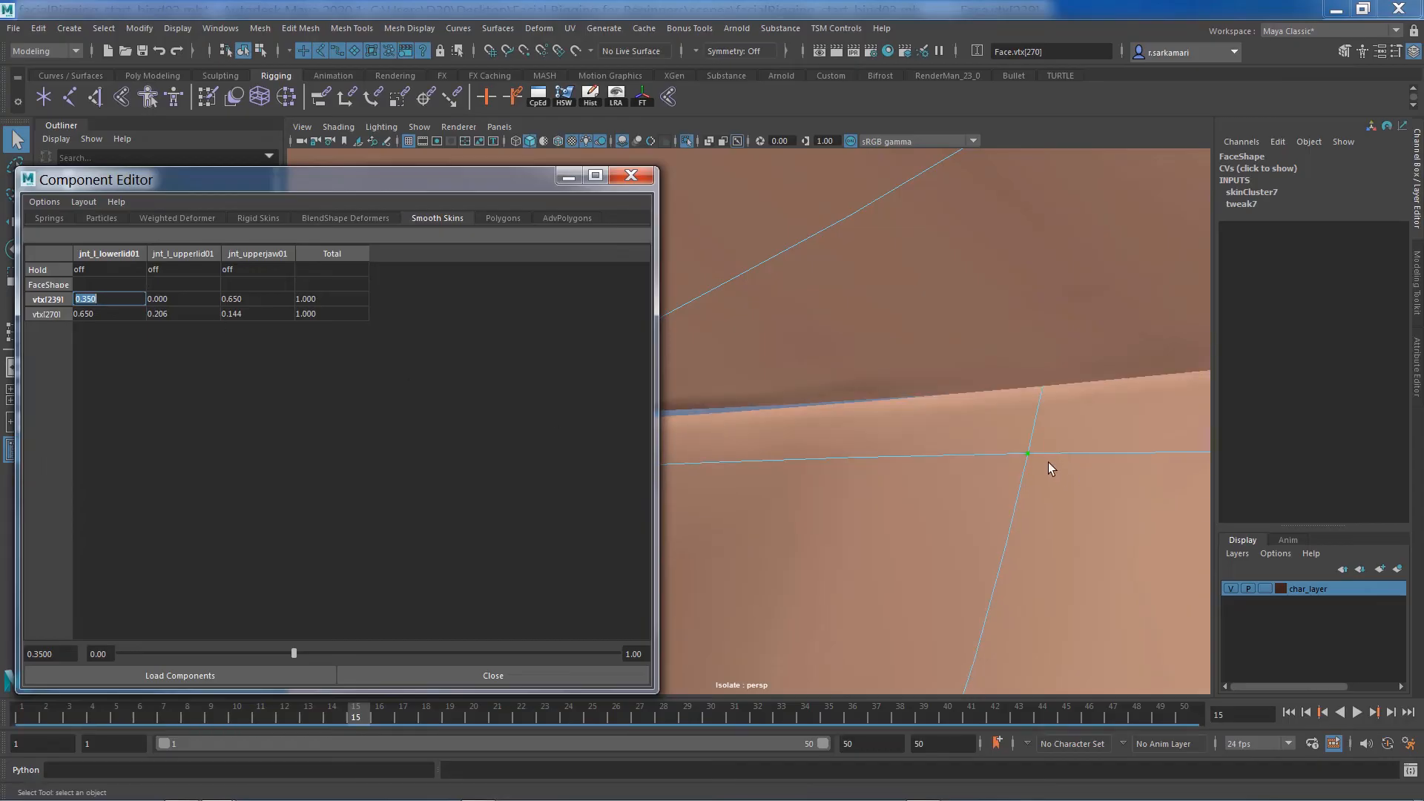
Step: Close the Component Editor, examine the closed left eyelids from the front and side, and return to frame 1
{"action": "mouse_move", "coordinate": [561, 209]}
{"action": "left_mouse_down"}
{"action": "mouse_move", "coordinate": [564, 487]}
{"action": "mouse_move", "coordinate": [563, 212]}
{"action": "left_mouse_up"}
{"action": "left_click", "coordinate": [679, 193]}
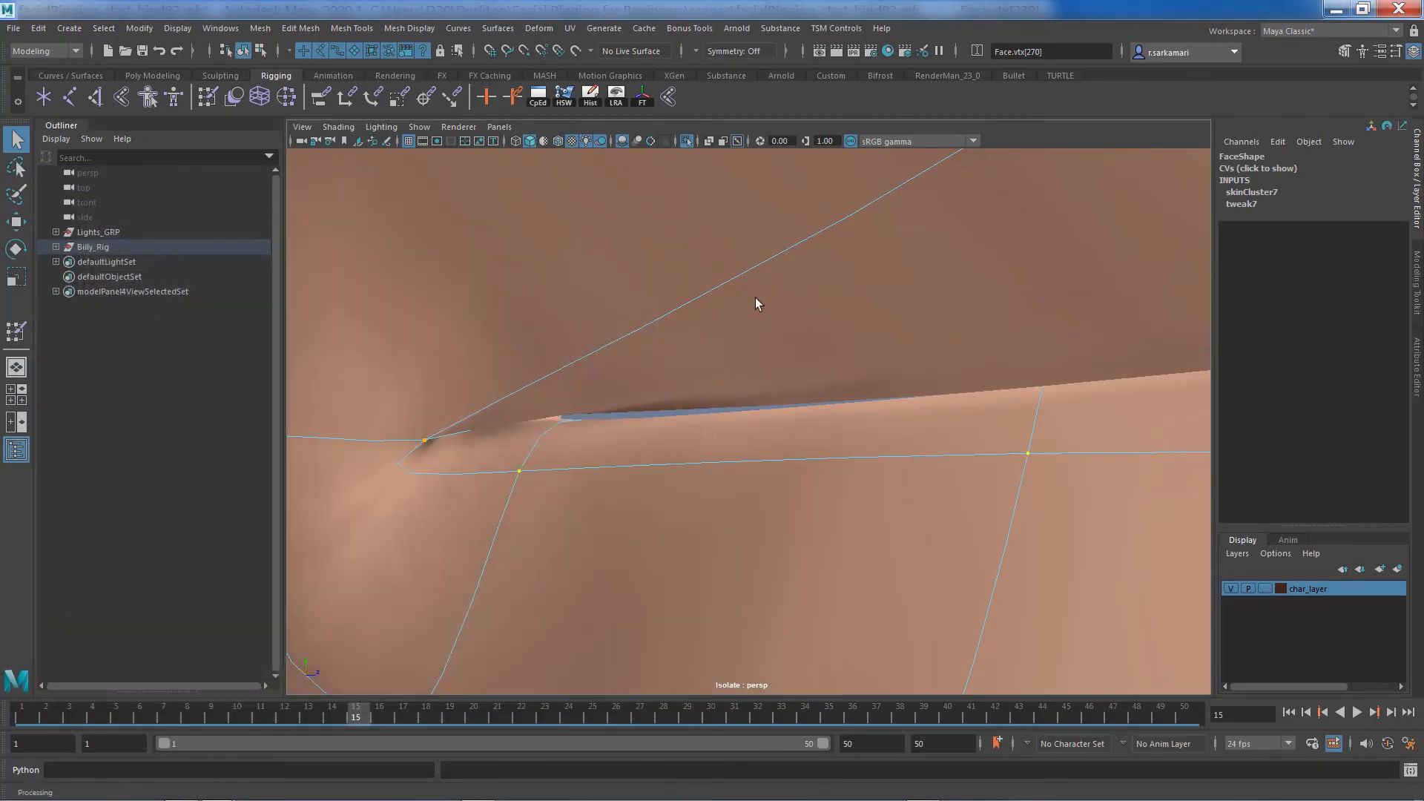
{"action": "right_click_drag", "start_coordinate": [788, 388], "coordinate": [653, 418], "text": "alt"}
{"action": "left_click_drag", "start_coordinate": [653, 418], "coordinate": [499, 407], "text": "alt"}
{"action": "right_click_drag", "start_coordinate": [842, 391], "coordinate": [118, 388], "text": "alt"}
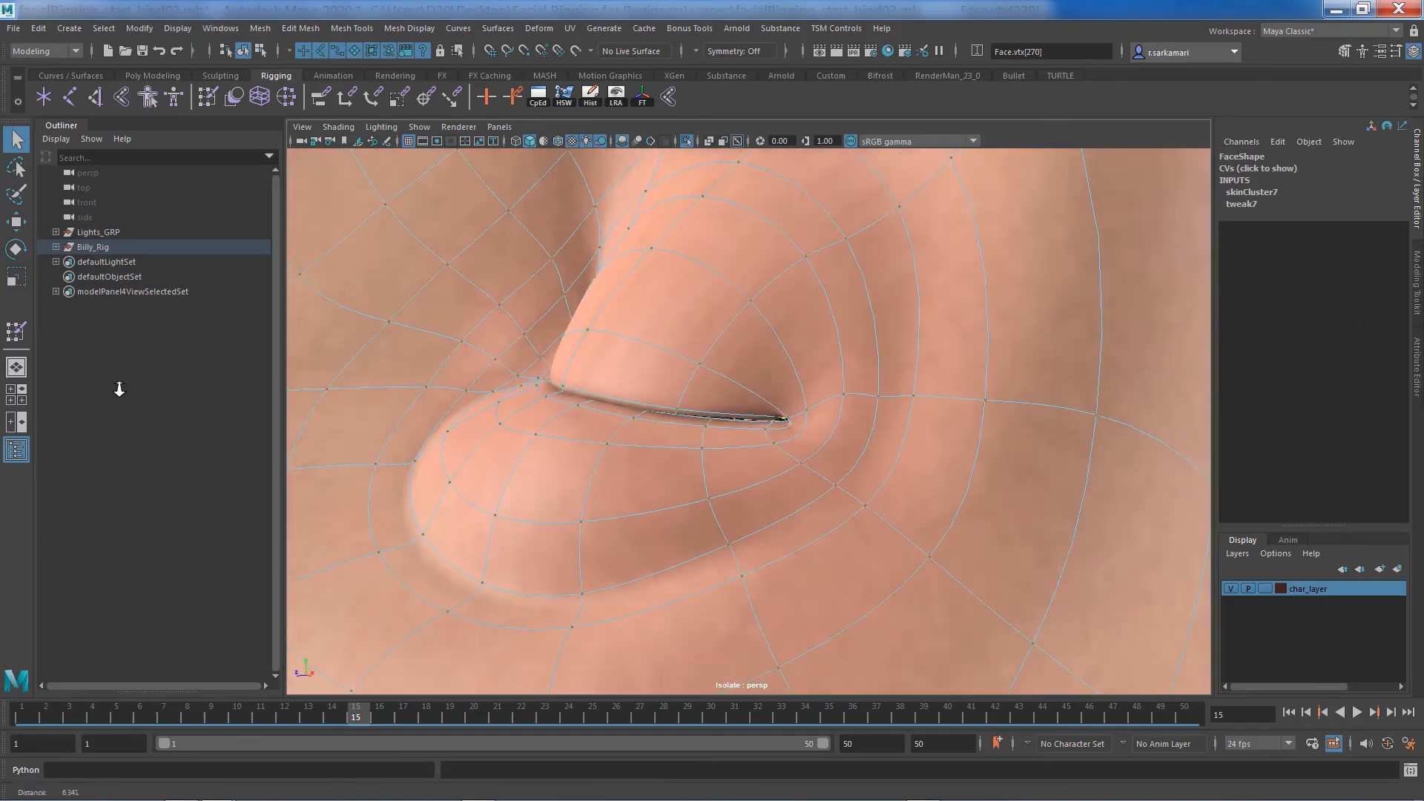
{"action": "left_click_drag", "start_coordinate": [118, 388], "coordinate": [491, 497], "text": "alt"}
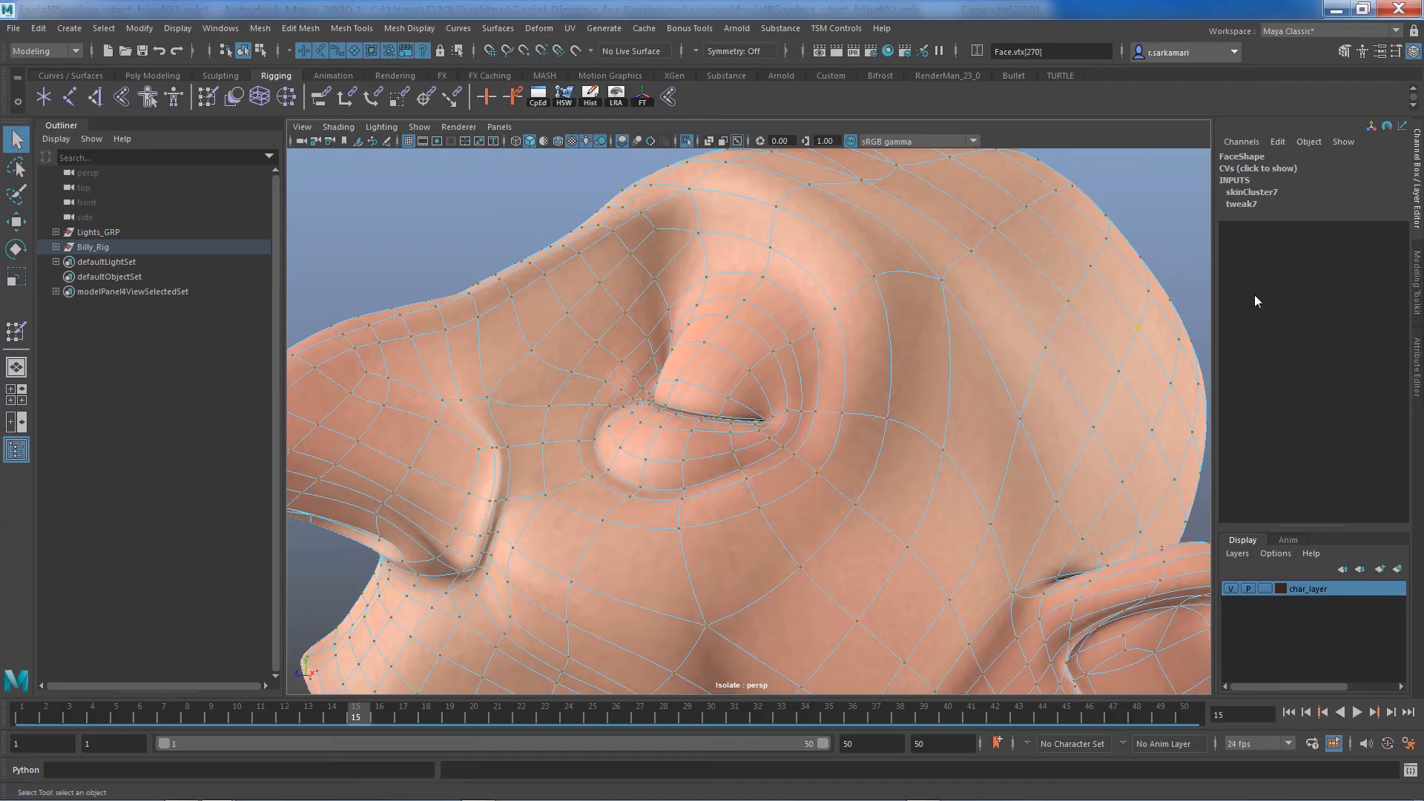
{"action": "left_click_drag", "start_coordinate": [353, 714], "coordinate": [21, 713]}
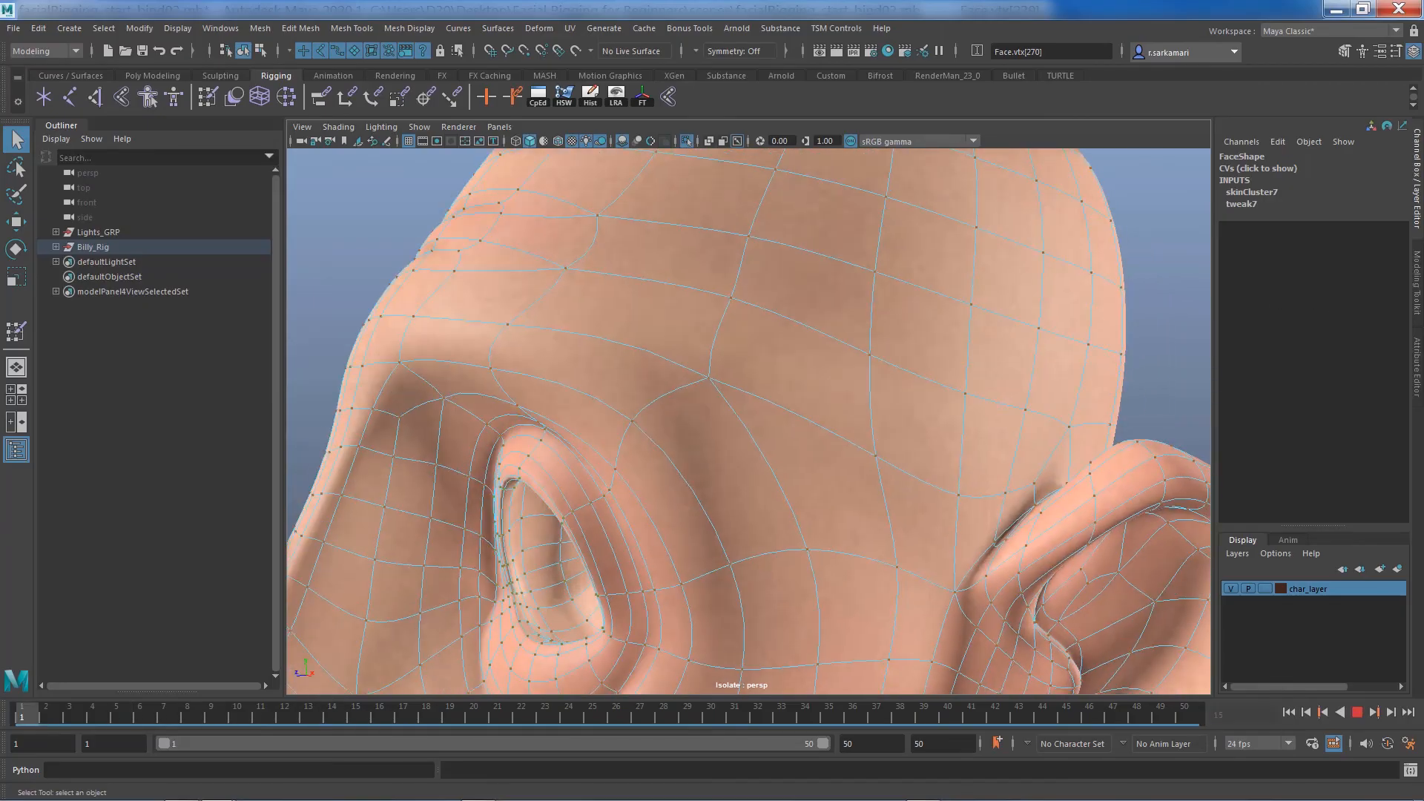
Step: Return the face to object mode, end its isolation and restore the bookmarked cameraView1 view
{"action": "right_click_drag", "start_coordinate": [851, 532], "coordinate": [534, 386], "text": "alt"}
{"action": "left_click_drag", "start_coordinate": [533, 386], "coordinate": [642, 375], "text": "alt"}
{"action": "right_click_drag", "start_coordinate": [638, 342], "coordinate": [708, 319]}
{"action": "left_click", "coordinate": [687, 141]}
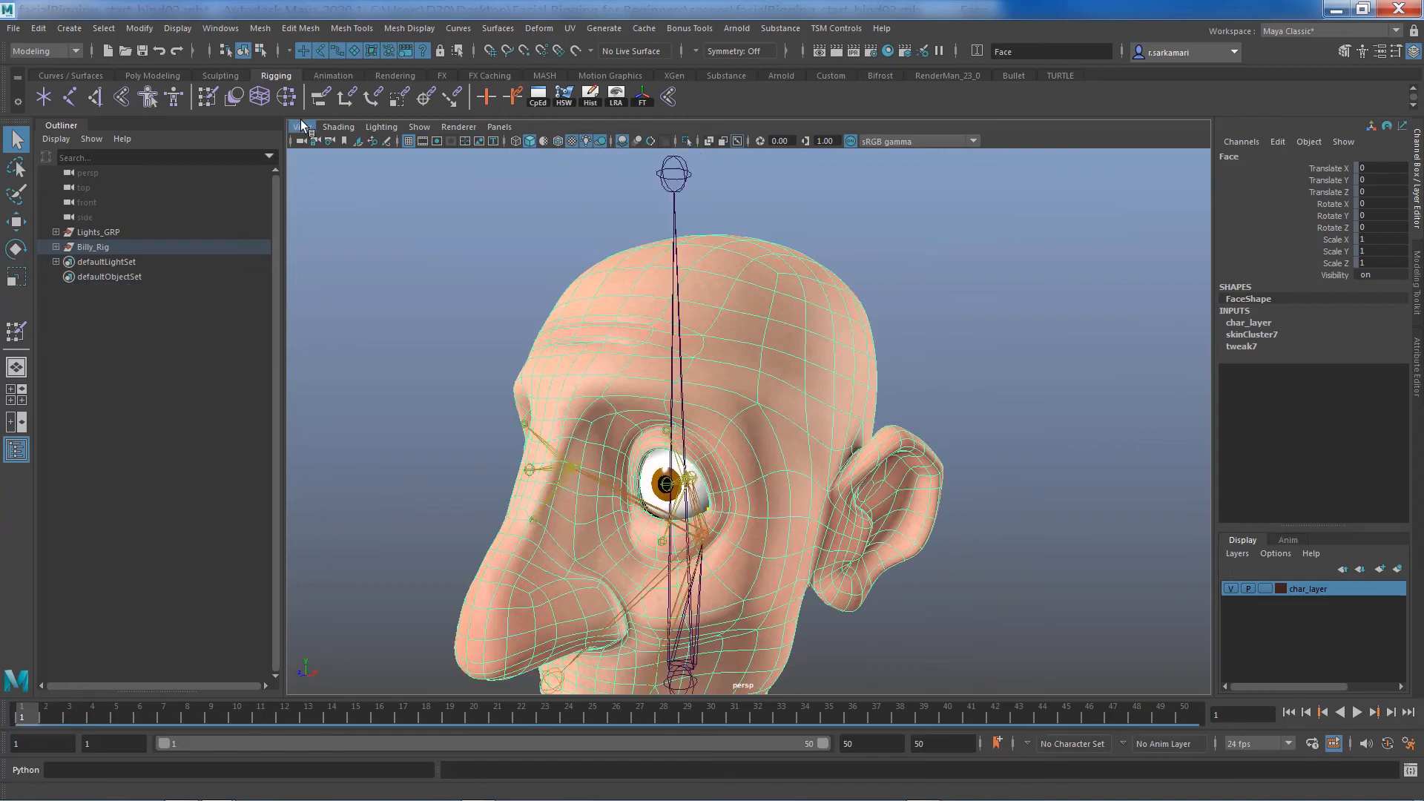
{"action": "left_click", "coordinate": [303, 128]}
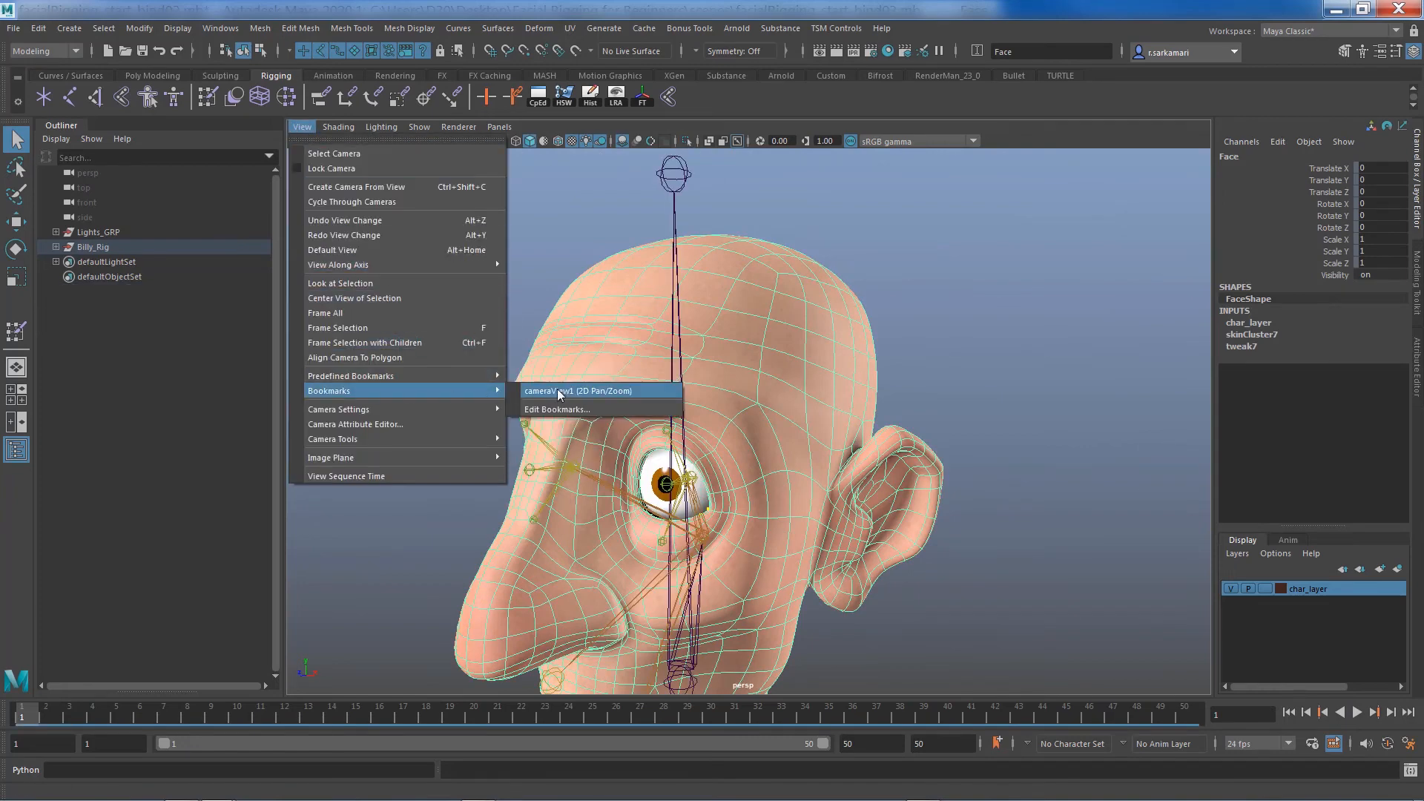
{"action": "left_click", "coordinate": [562, 391]}
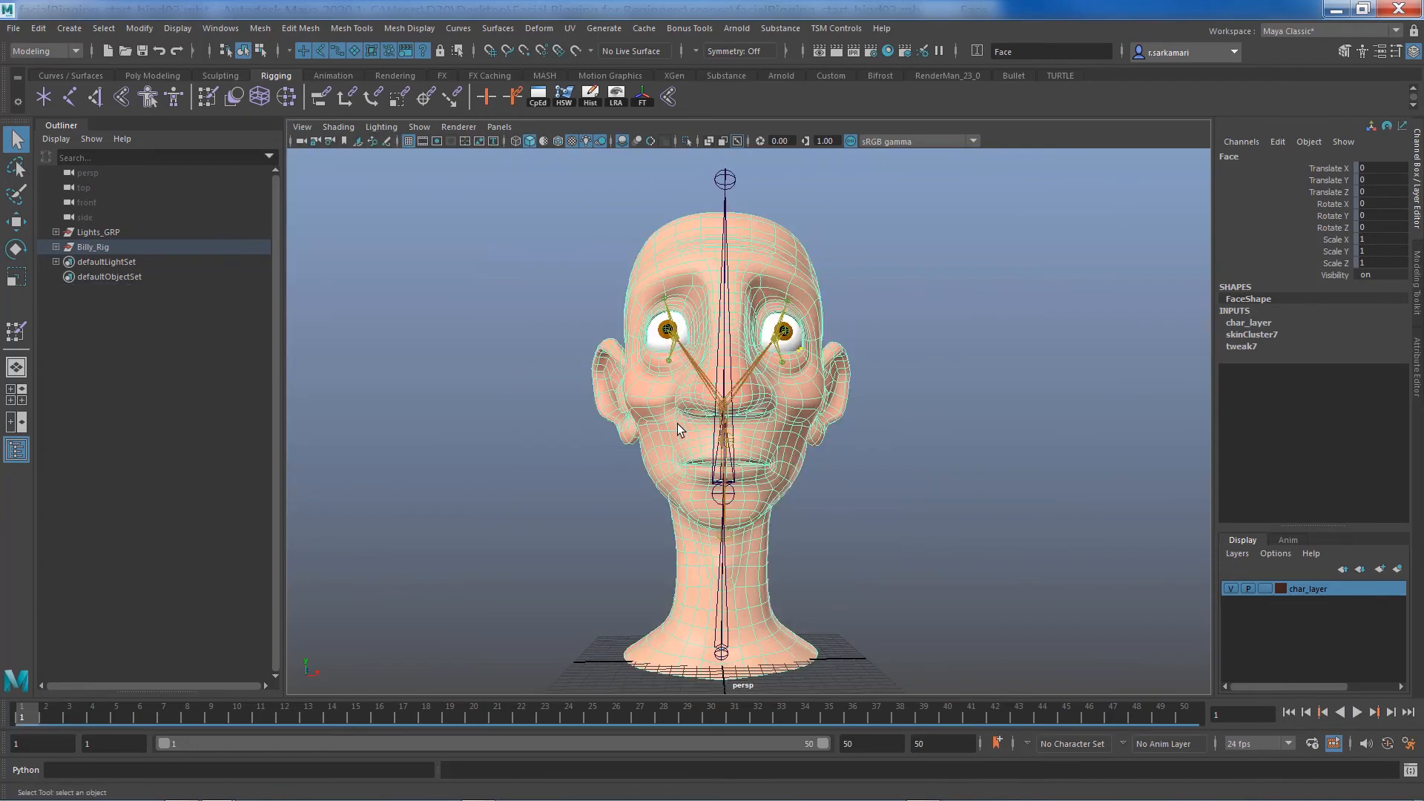
{"action": "mouse_move", "coordinate": [576, 448]}
{"action": "left_mouse_down", "text": "alt"}
{"action": "mouse_move", "coordinate": [569, 464]}
{"action": "mouse_move", "coordinate": [570, 452]}
{"action": "left_mouse_up", "text": "alt"}
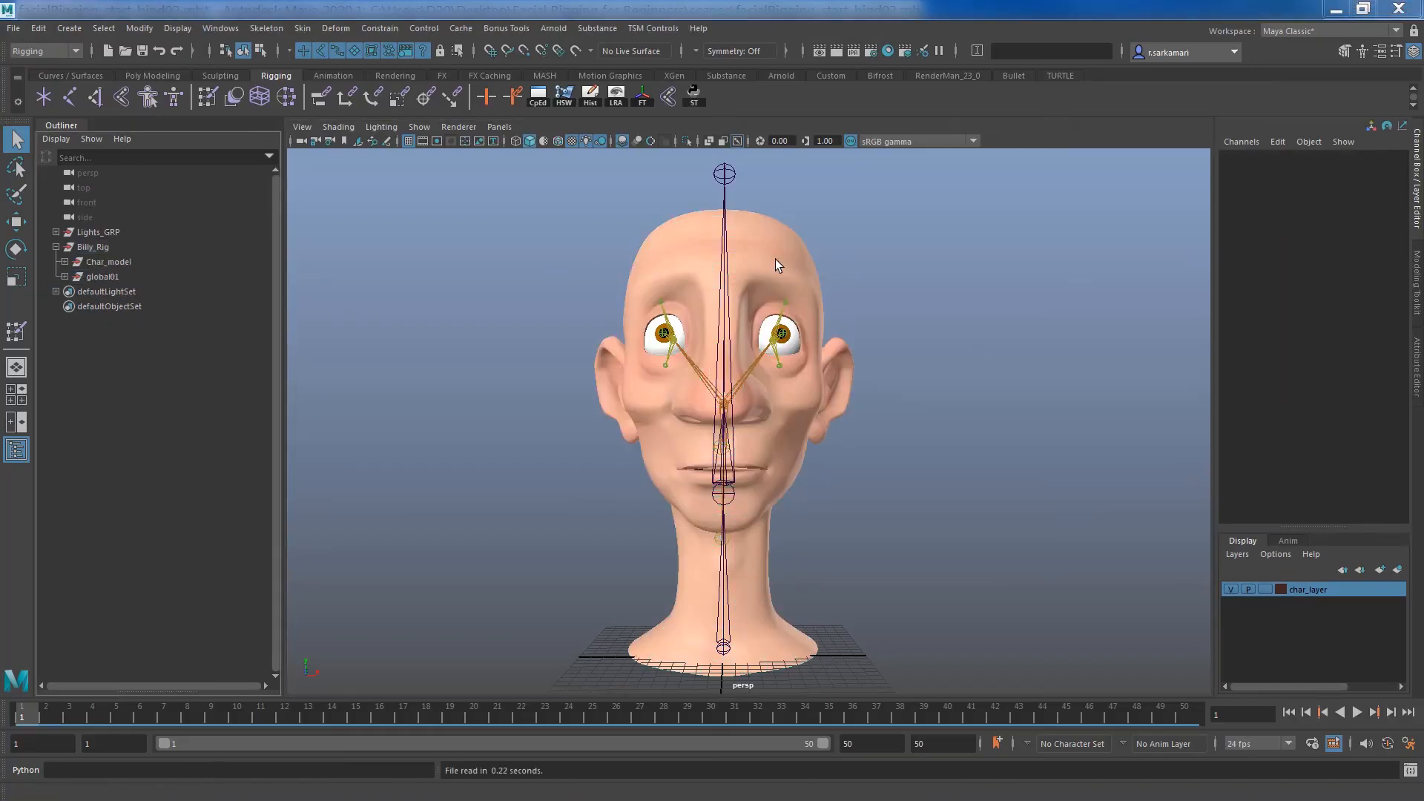
Step: Select the face mesh and open the Mirror Skin Weights options
{"action": "left_click", "coordinate": [790, 313]}
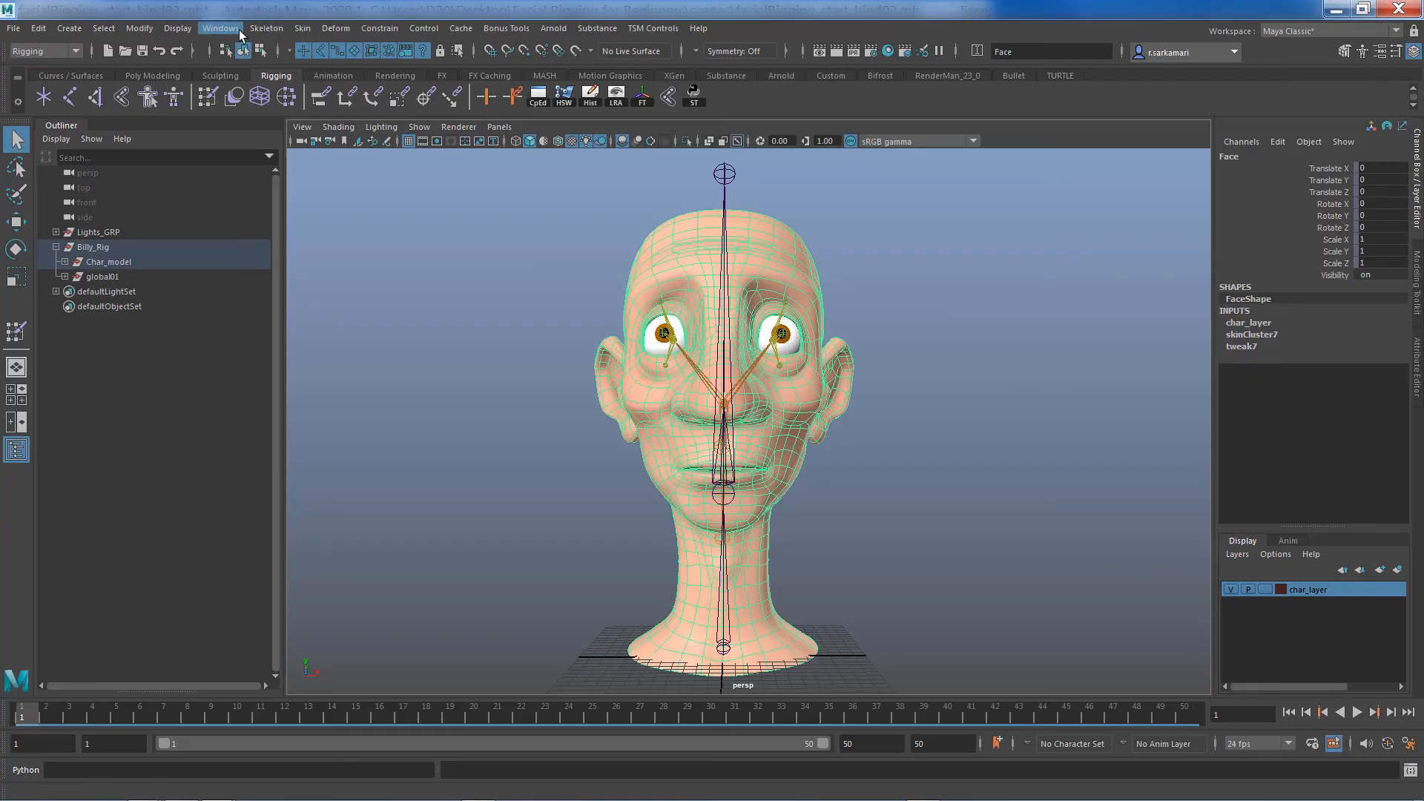
{"action": "left_click", "coordinate": [302, 28]}
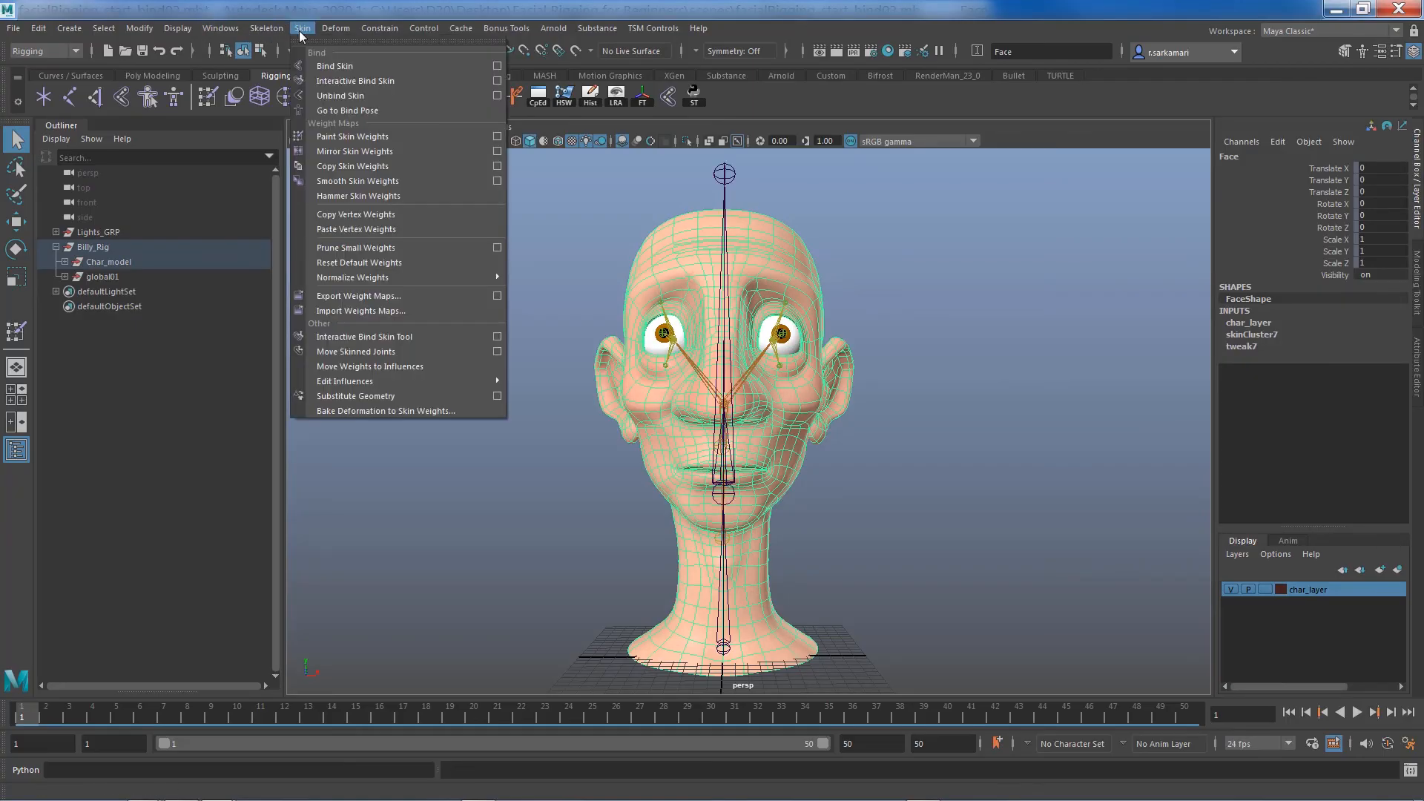
{"action": "left_click", "coordinate": [499, 151]}
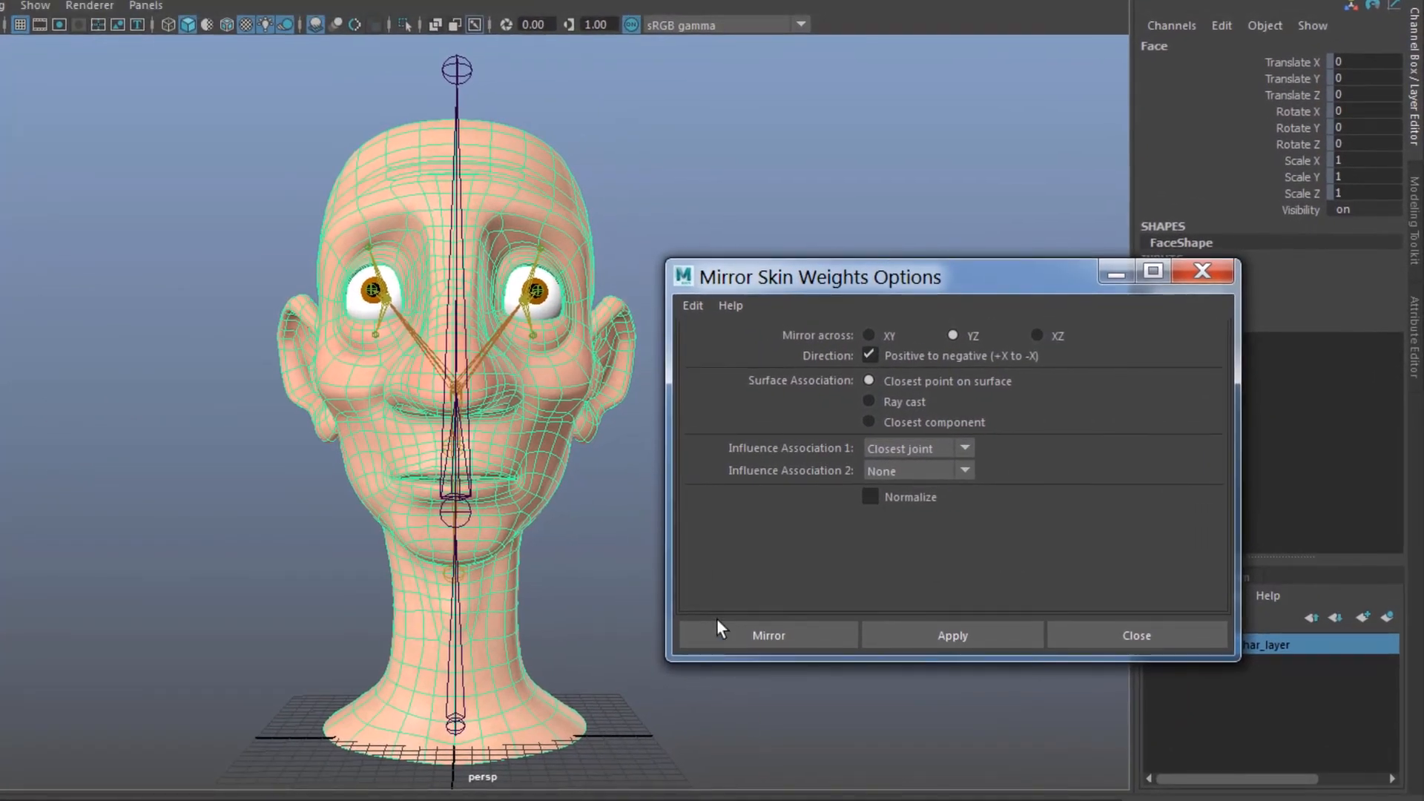
Step: Select the left lower lid base joint and inspect its joint labelling attributes beside the mirror options
{"action": "left_click", "coordinate": [526, 314]}
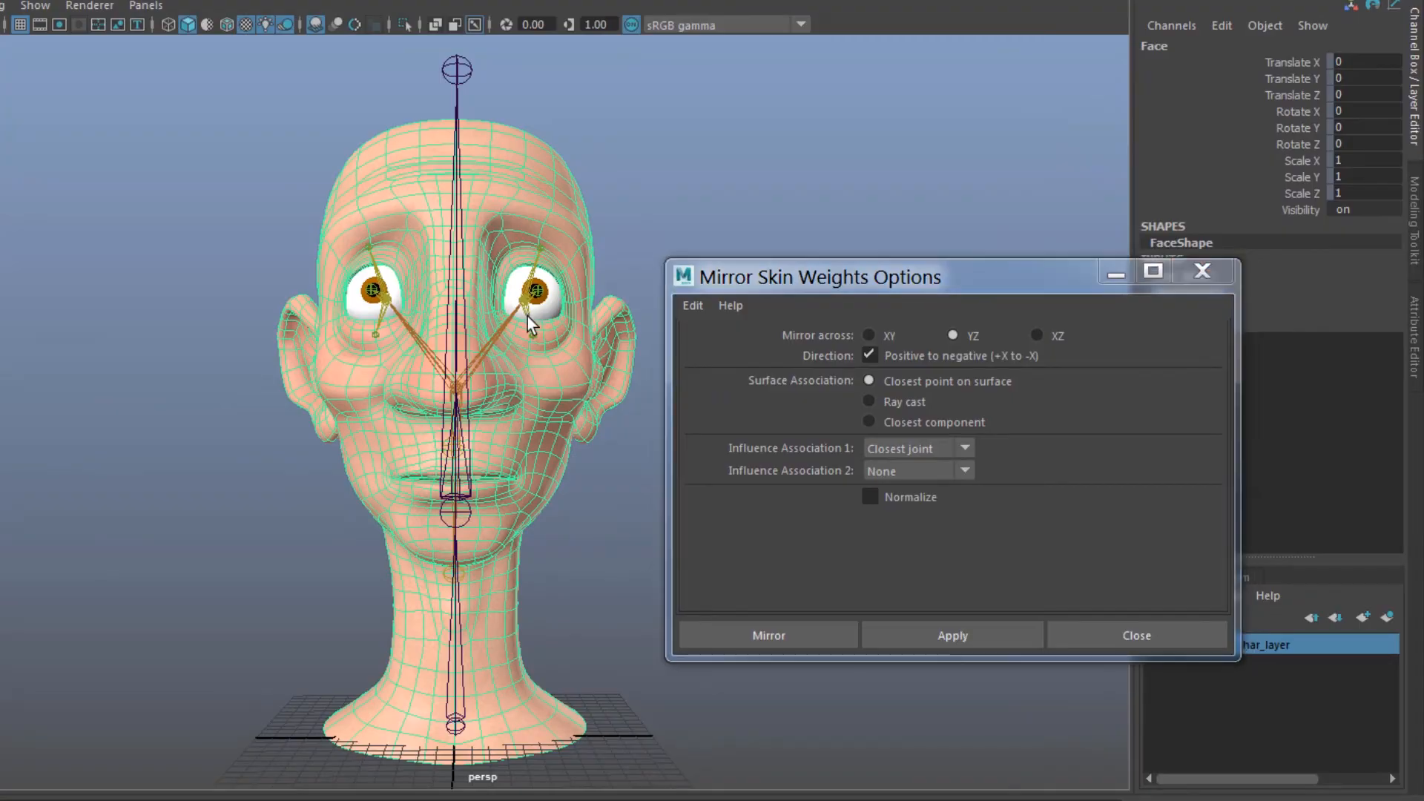
{"action": "key", "text": "ctrl+a"}
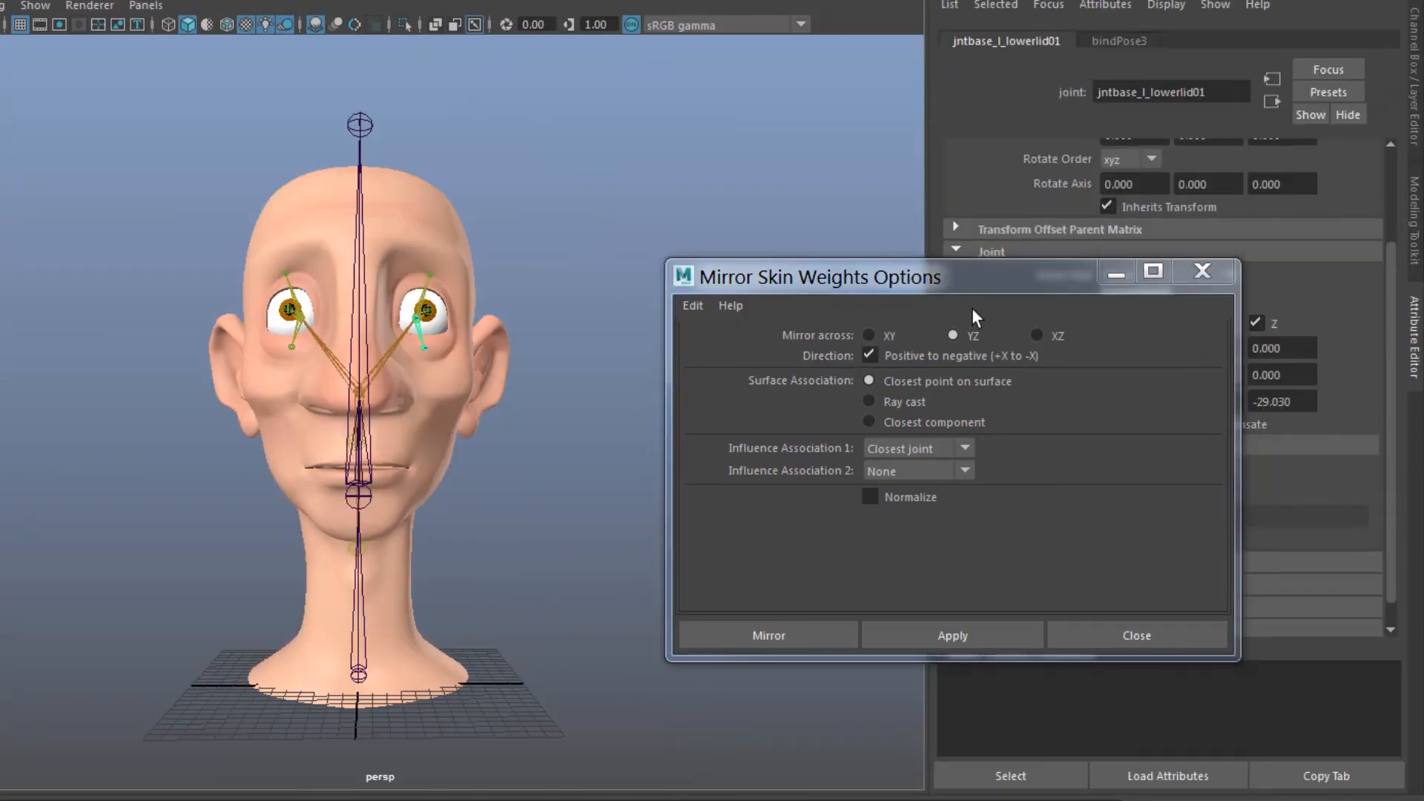
{"action": "left_click_drag", "start_coordinate": [987, 273], "coordinate": [848, 0]}
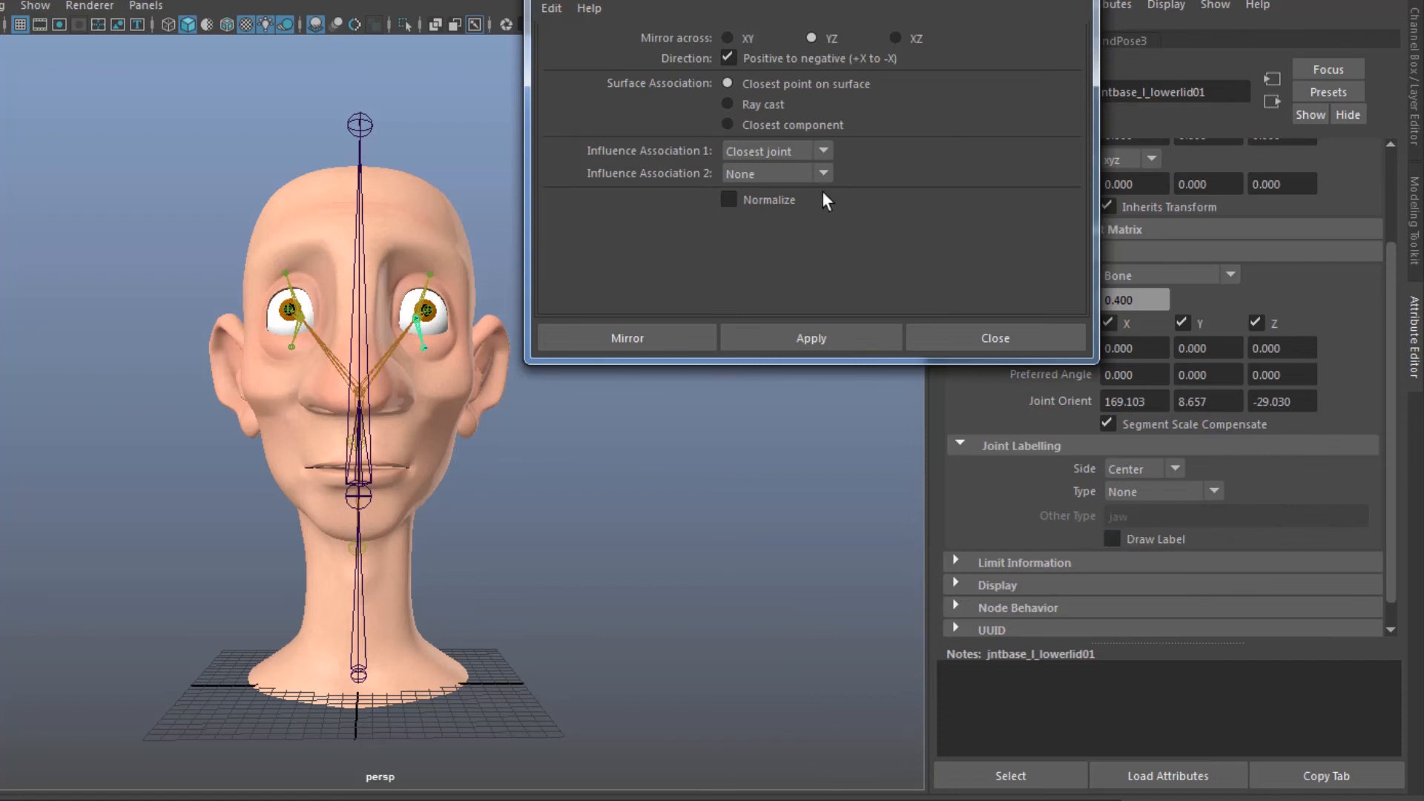
Step: Set the weight mirroring's Influence Association 1 to Label and Influence Association 2 to Closest joint
{"action": "left_click", "coordinate": [764, 152]}
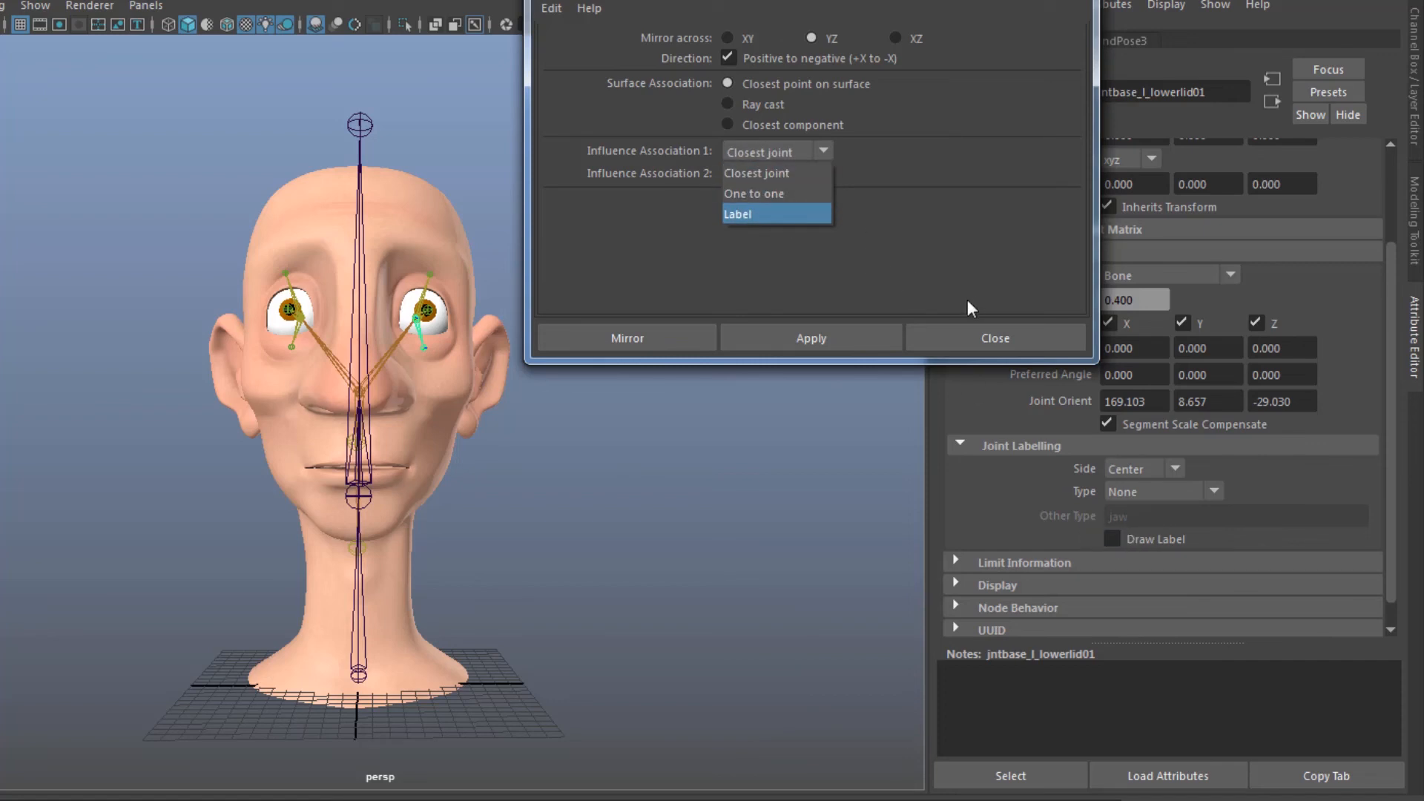
{"action": "left_click", "coordinate": [927, 249]}
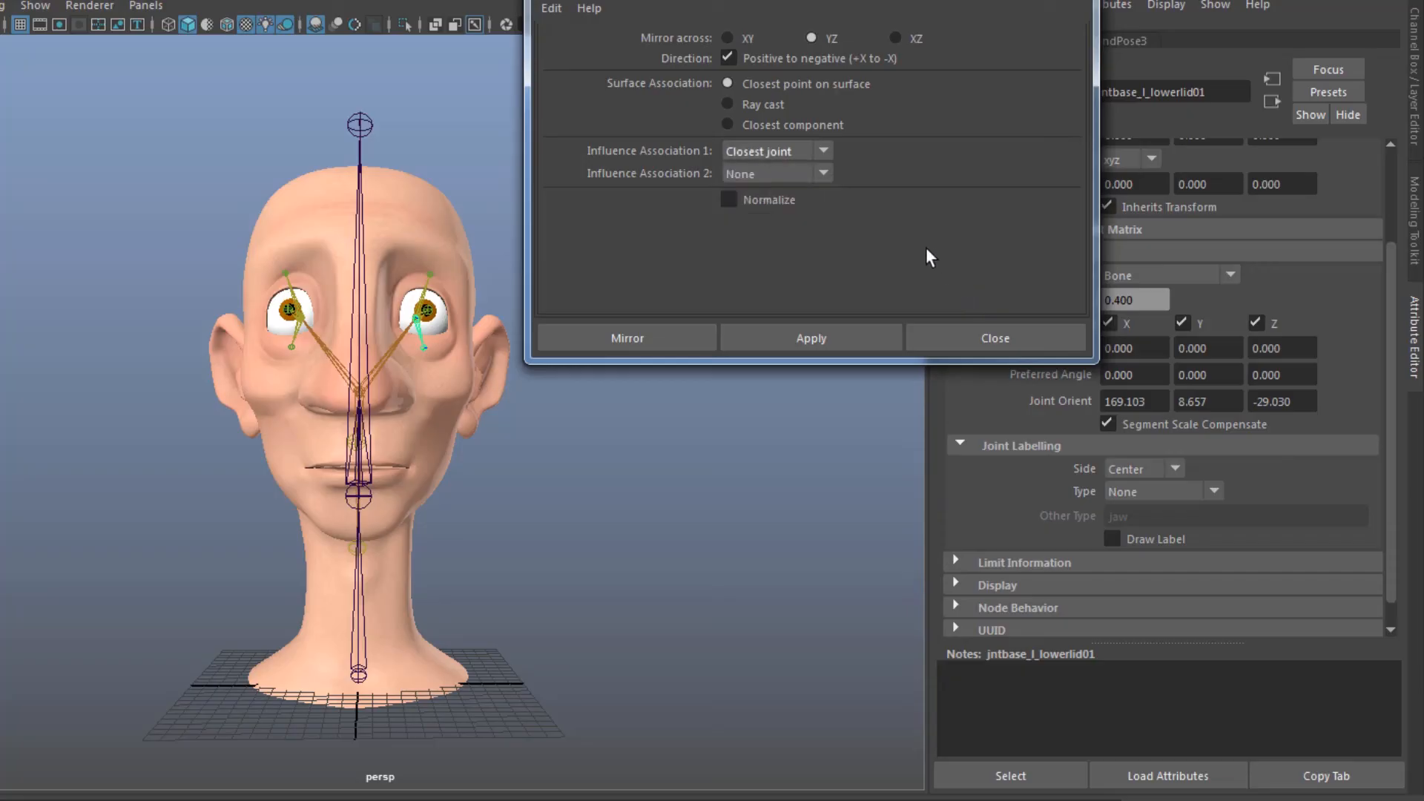
{"action": "left_click", "coordinate": [771, 152]}
{"action": "left_click", "coordinate": [750, 213]}
{"action": "left_click", "coordinate": [750, 175]}
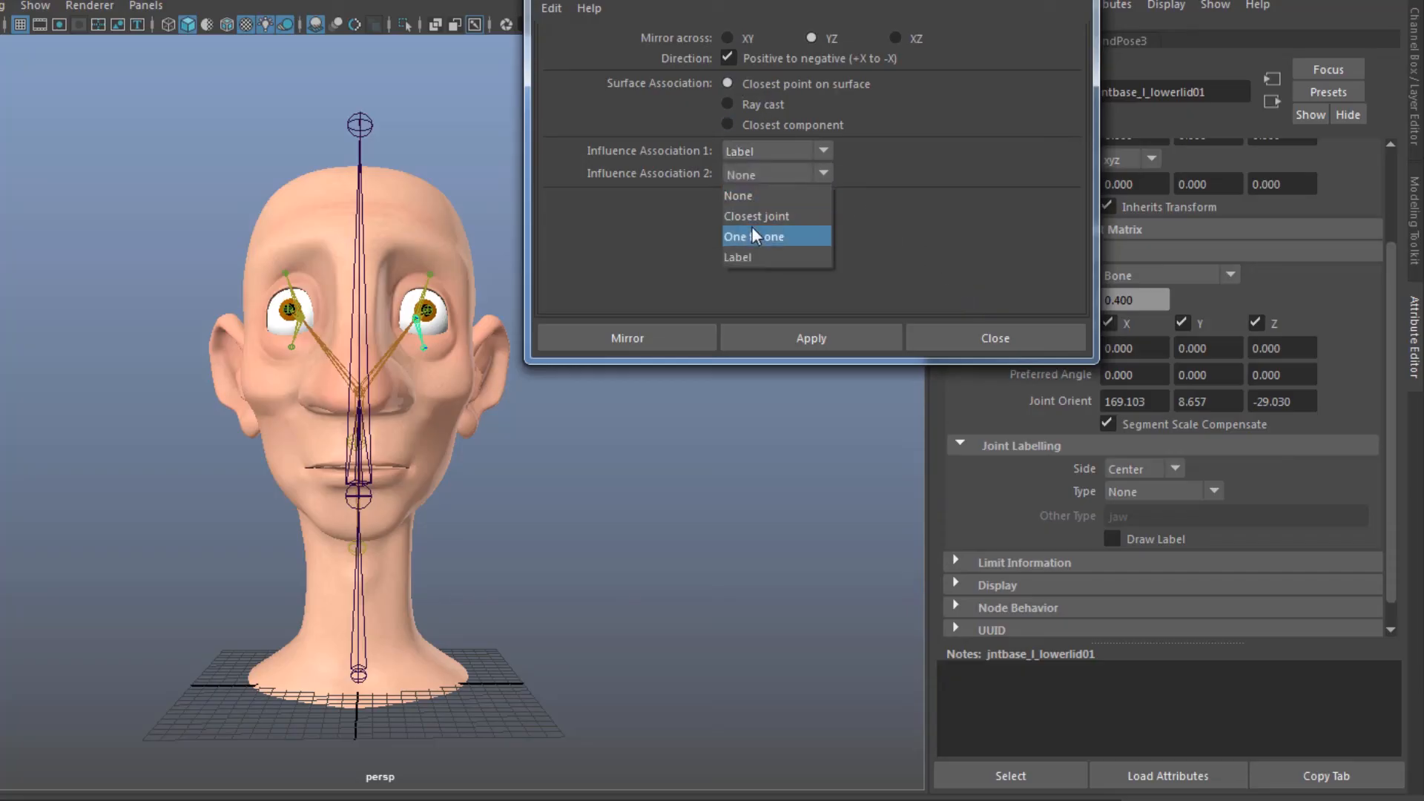
{"action": "left_click", "coordinate": [750, 214]}
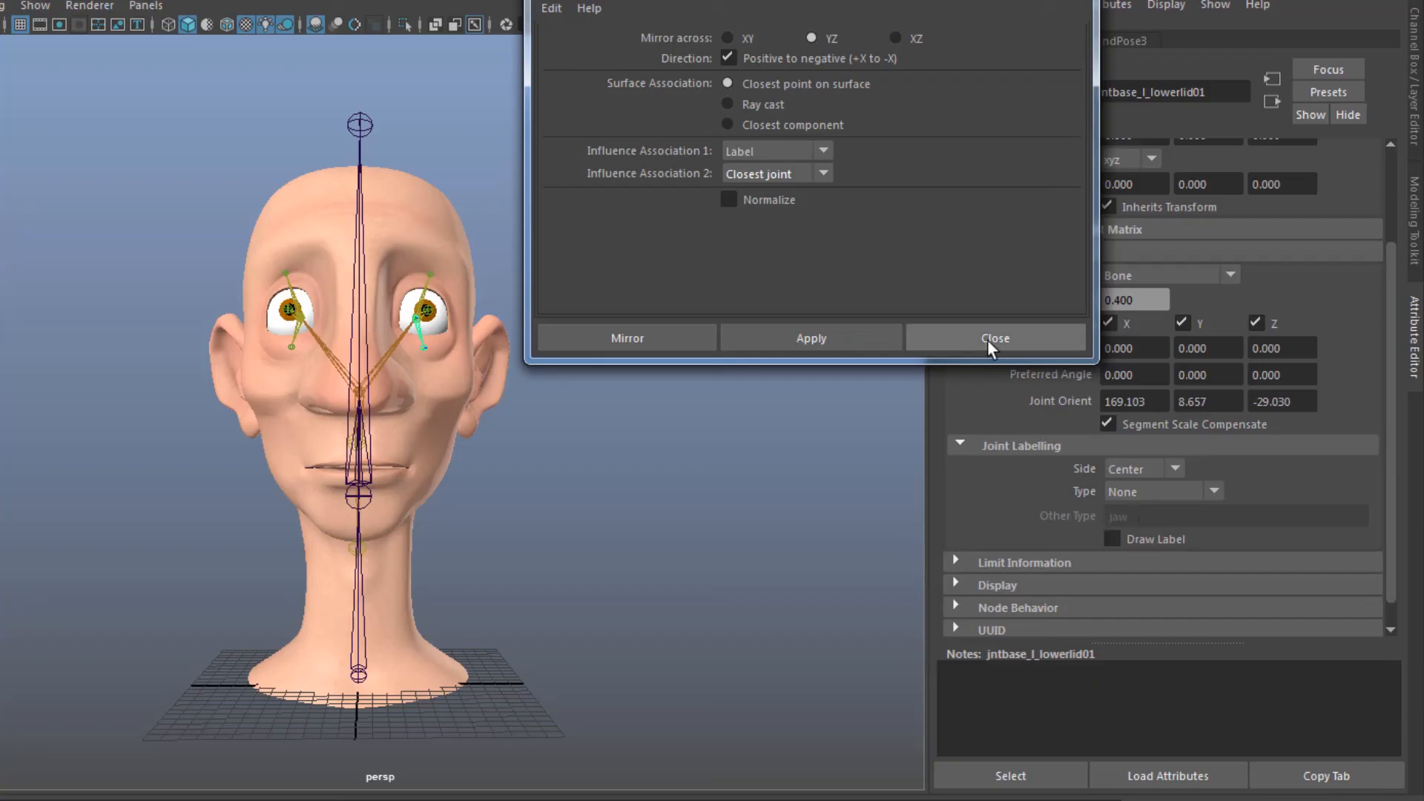
{"action": "left_click_drag", "start_coordinate": [813, 1], "coordinate": [821, 212]}
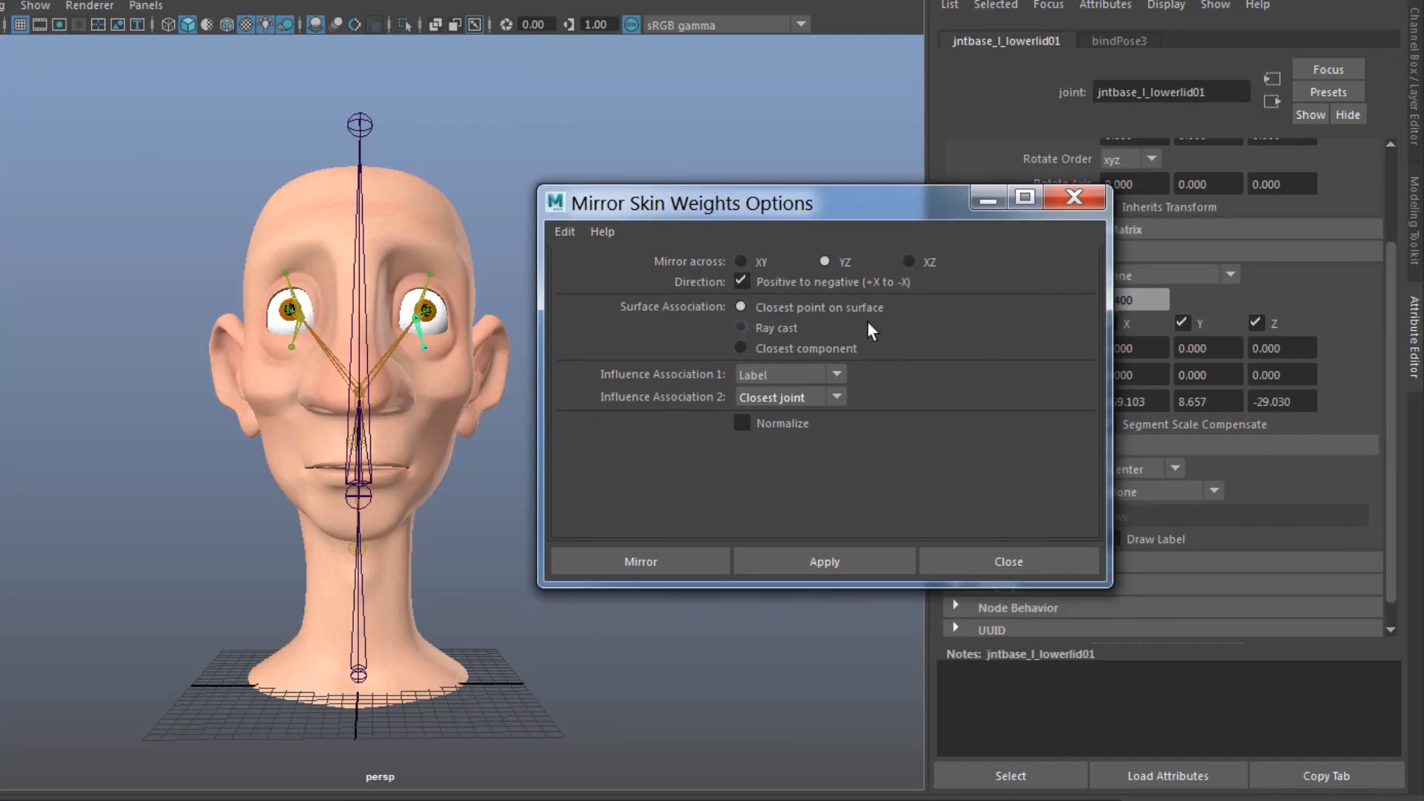
Step: Mirror the face's skin weights across YZ, positive to negative, using Ray cast, One to one for both influence associations, and Normalize enabled
{"action": "left_click", "coordinate": [757, 328]}
{"action": "left_click", "coordinate": [780, 376]}
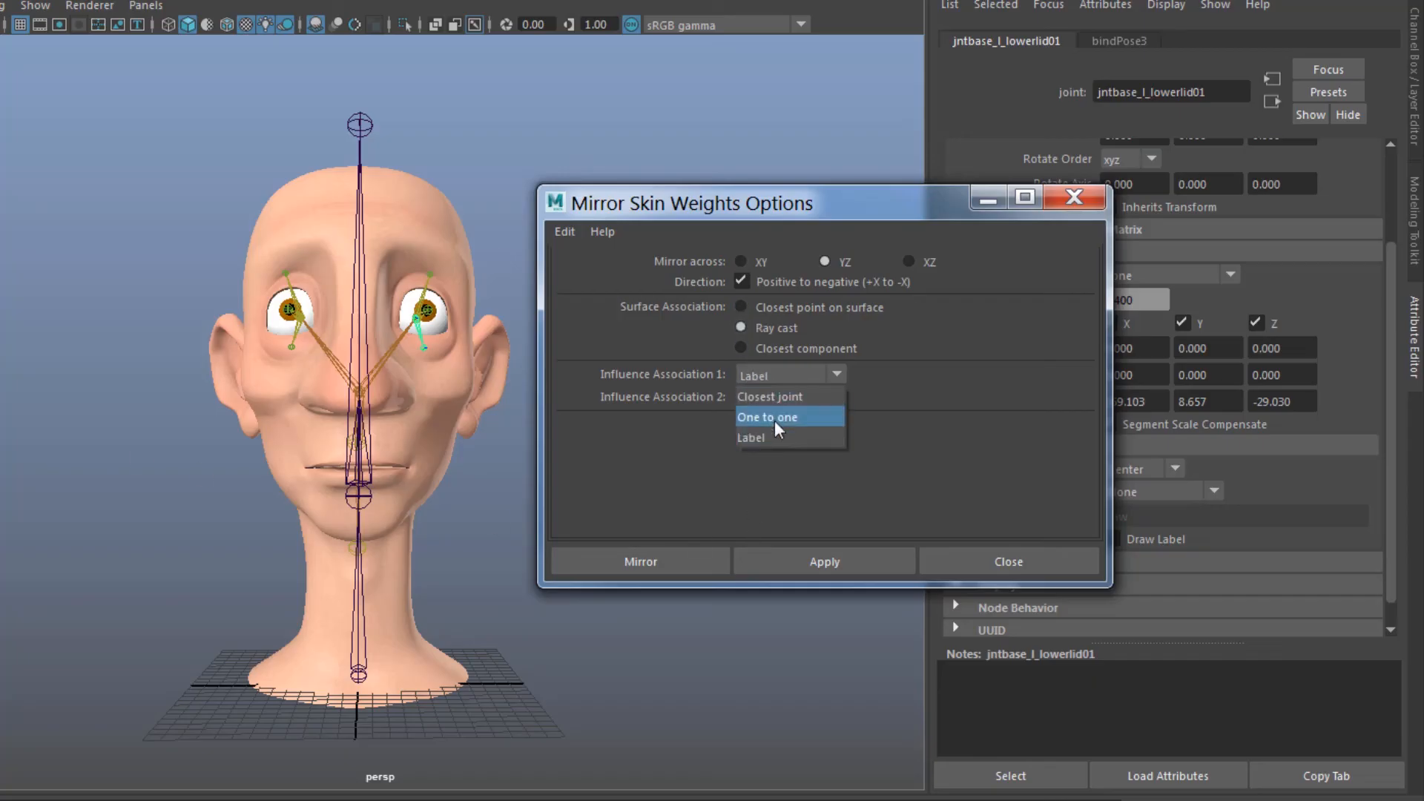
{"action": "left_click", "coordinate": [774, 418]}
{"action": "left_click", "coordinate": [771, 399]}
{"action": "left_click", "coordinate": [772, 460]}
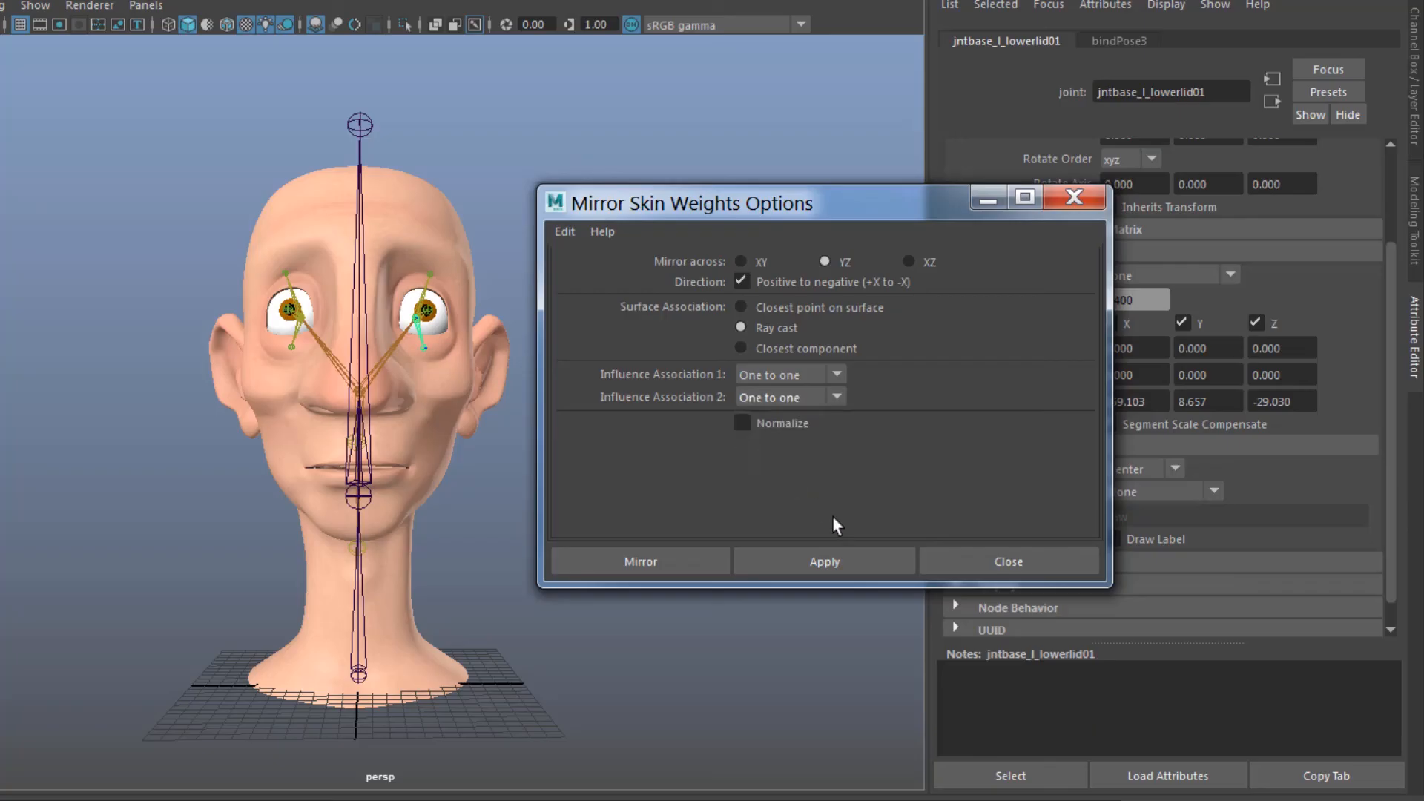
{"action": "left_click", "coordinate": [747, 422]}
{"action": "left_click", "coordinate": [428, 223]}
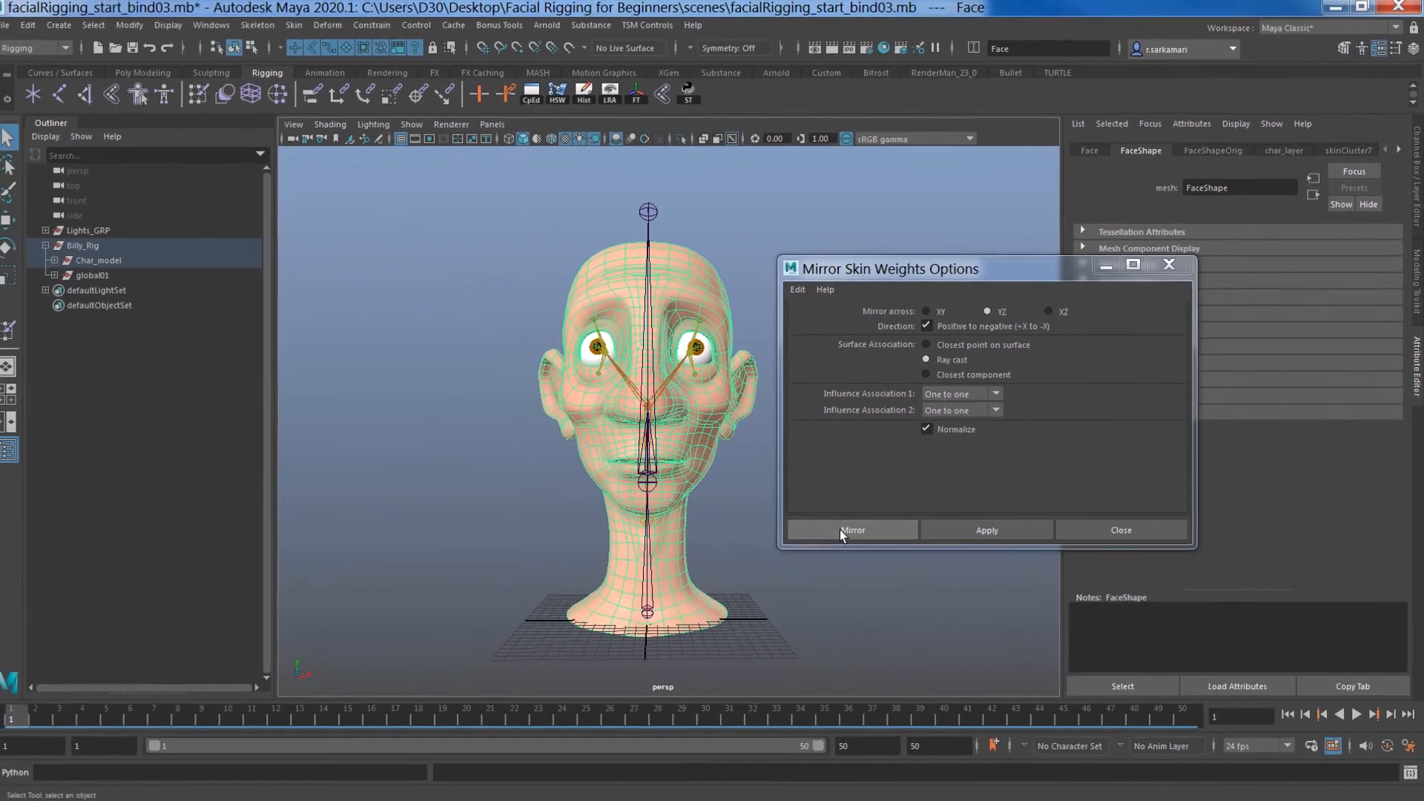
{"action": "left_click", "coordinate": [856, 528]}
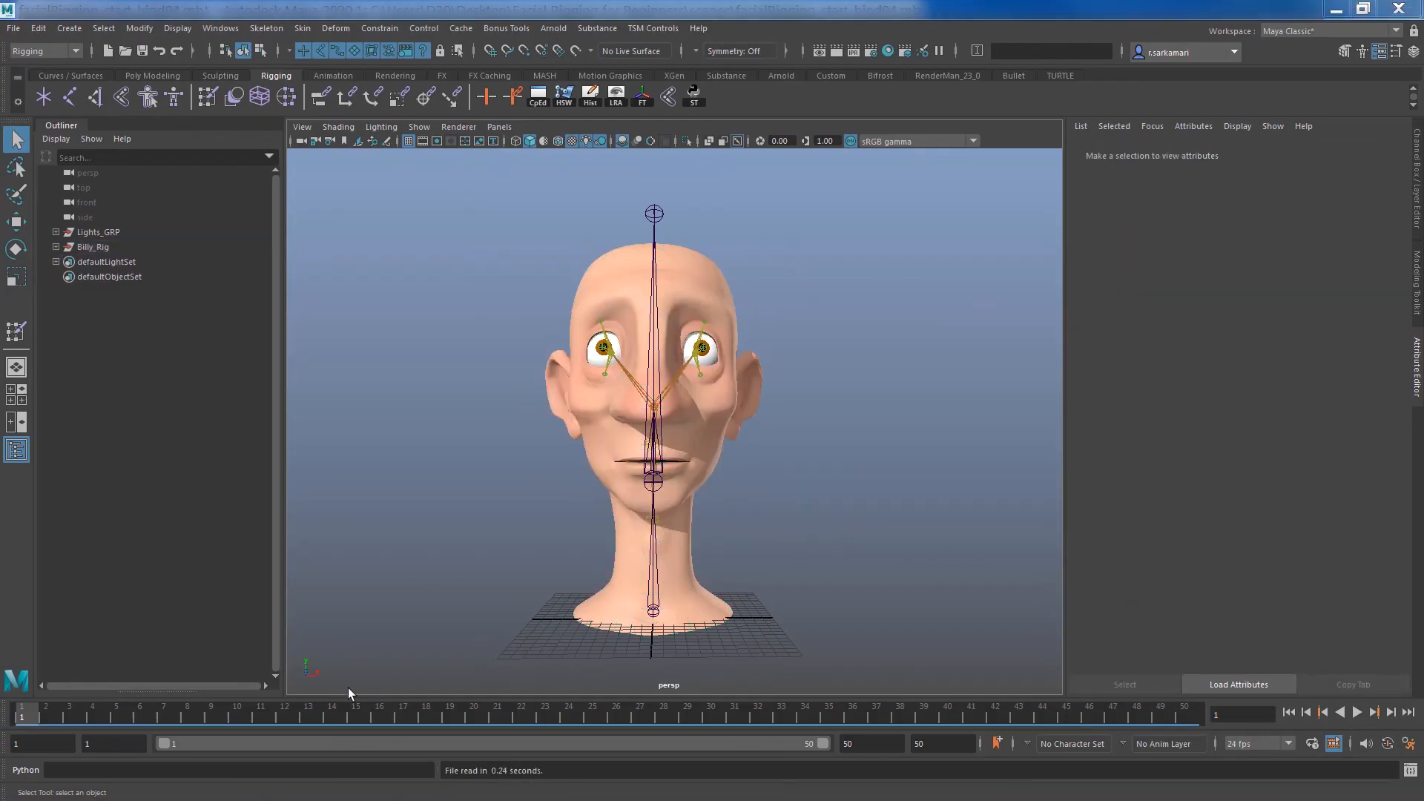
Step: Scrub the timeline to frame 14 and back to frame 1 to check how the mirrored face deforms
{"action": "left_click_drag", "start_coordinate": [43, 717], "coordinate": [333, 731]}
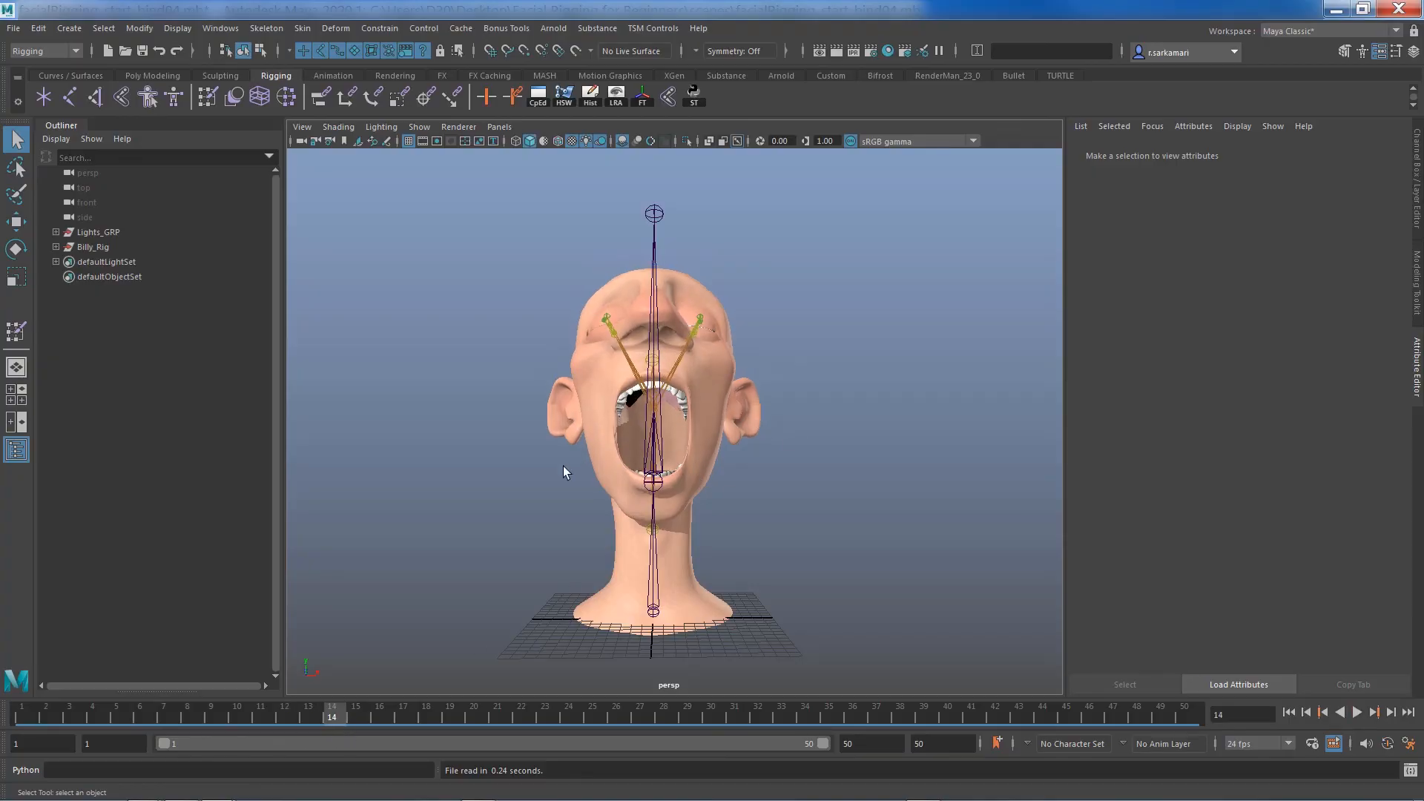
{"action": "left_click_drag", "start_coordinate": [331, 714], "coordinate": [30, 702]}
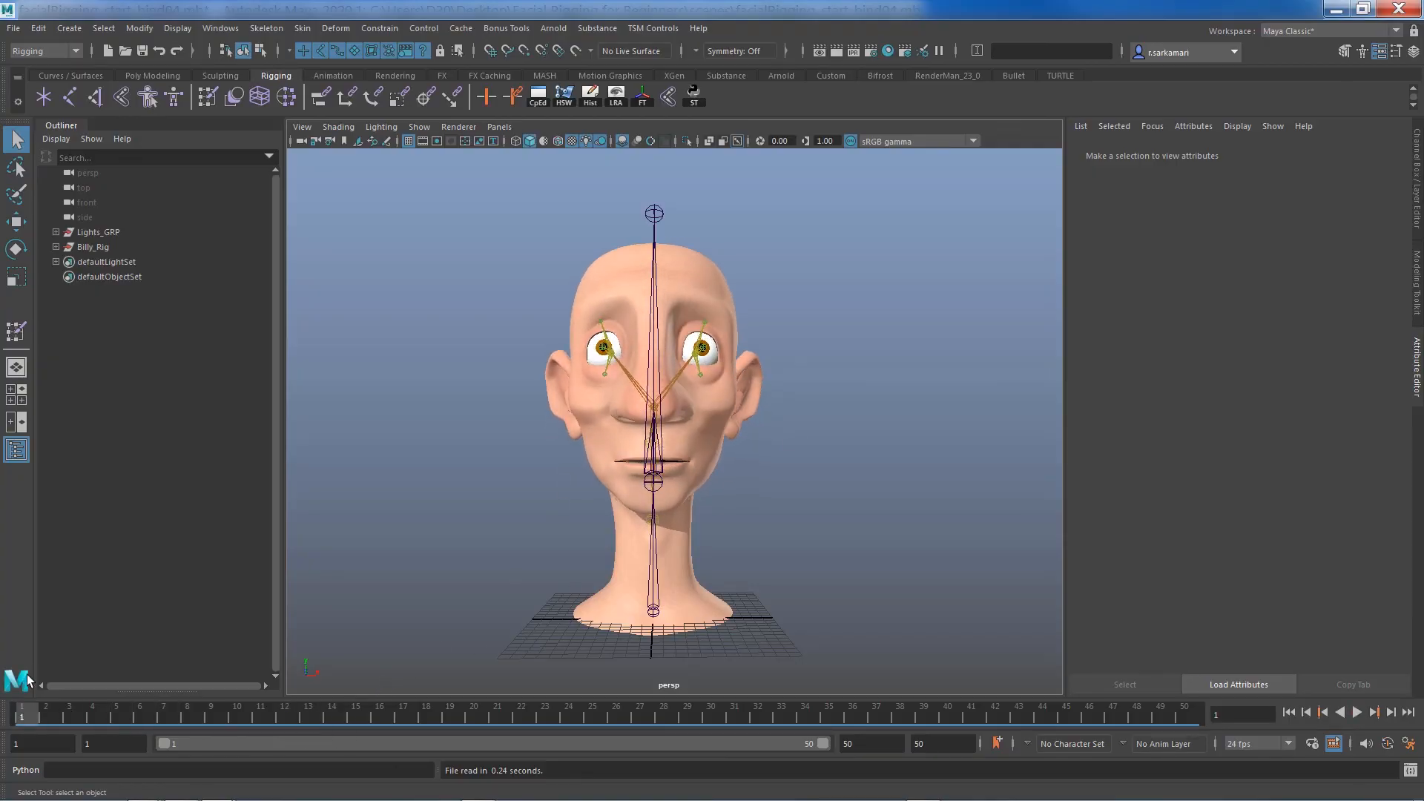
Step: Mute the Rotate Z channel on the upper and lower jaw joints and clear the selection in front view
{"action": "left_click_drag", "start_coordinate": [864, 527], "coordinate": [649, 450], "text": "alt"}
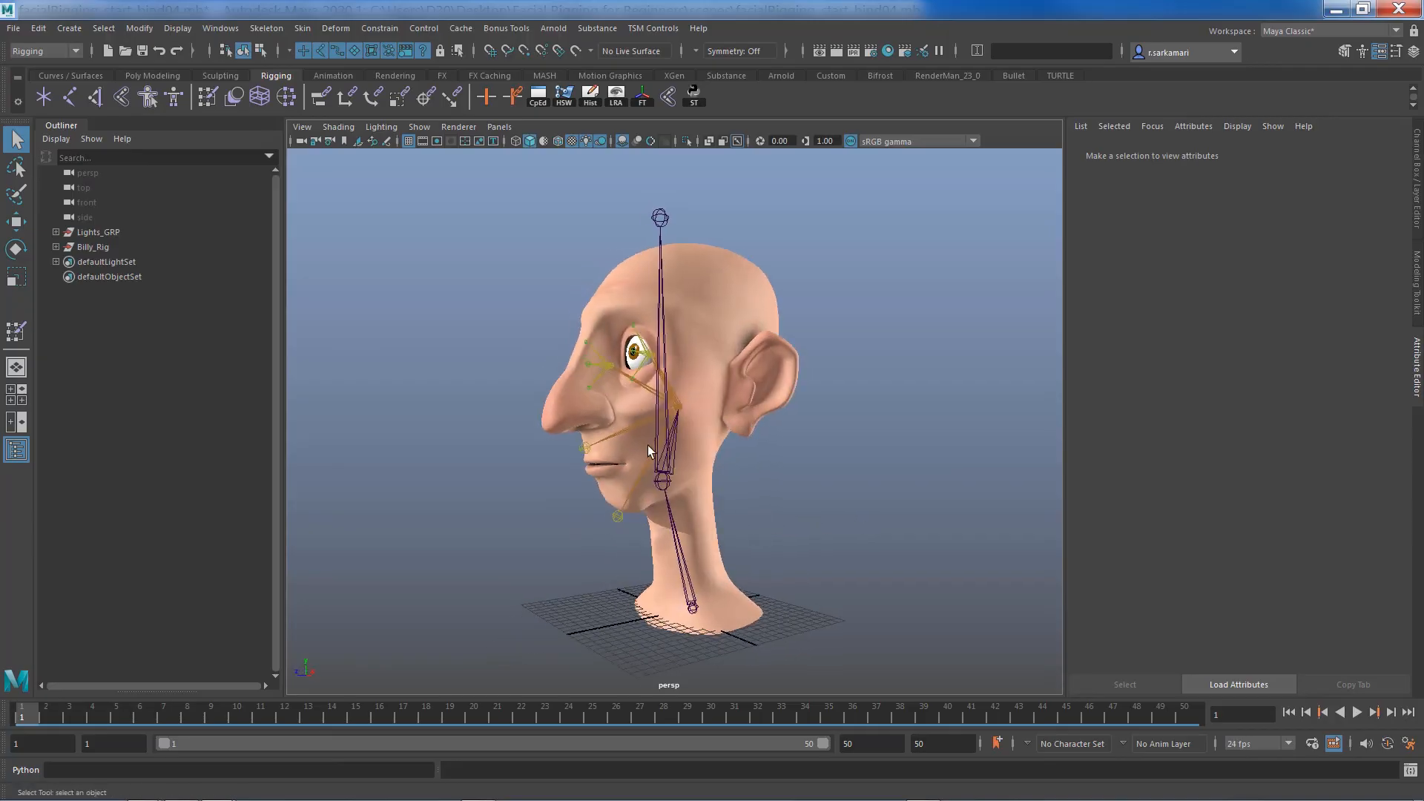
{"action": "left_click", "coordinate": [639, 478]}
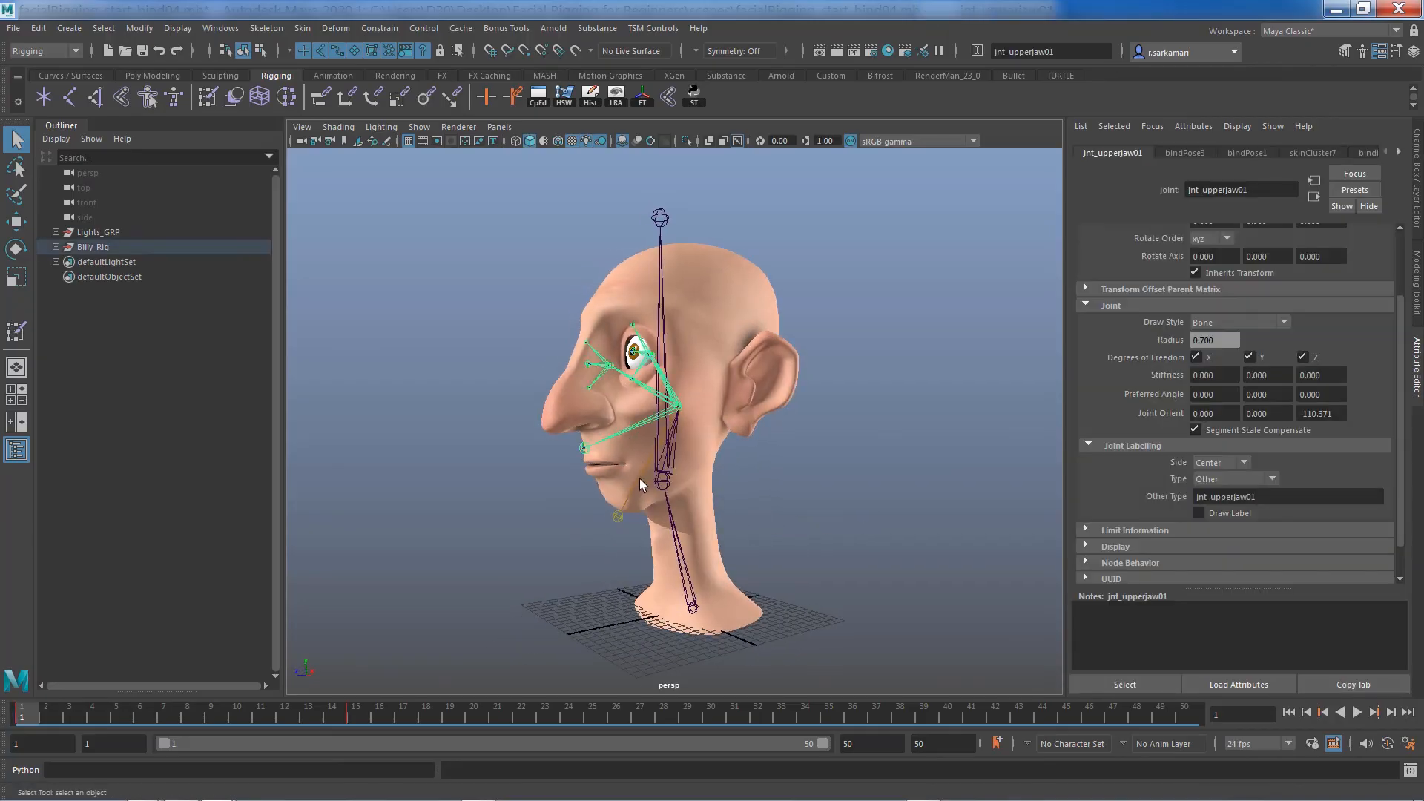
{"action": "left_click", "coordinate": [1418, 204]}
{"action": "key", "text": "e"}
{"action": "left_click", "coordinate": [1336, 227]}
{"action": "right_click", "coordinate": [1337, 227]}
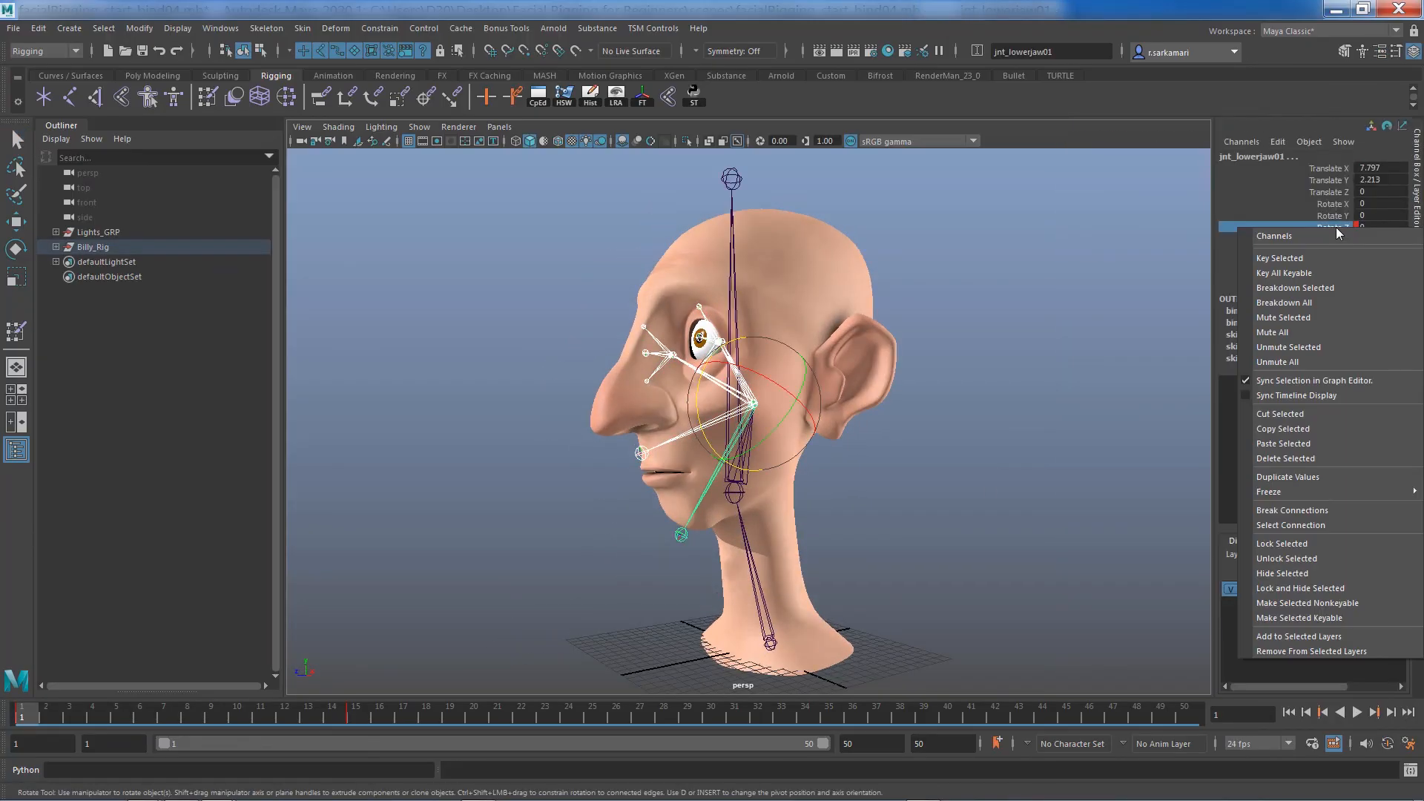
{"action": "left_click", "coordinate": [1294, 317]}
{"action": "left_click_drag", "start_coordinate": [533, 528], "coordinate": [627, 531], "text": "alt"}
{"action": "left_click", "coordinate": [572, 525]}
{"action": "key", "text": "q"}
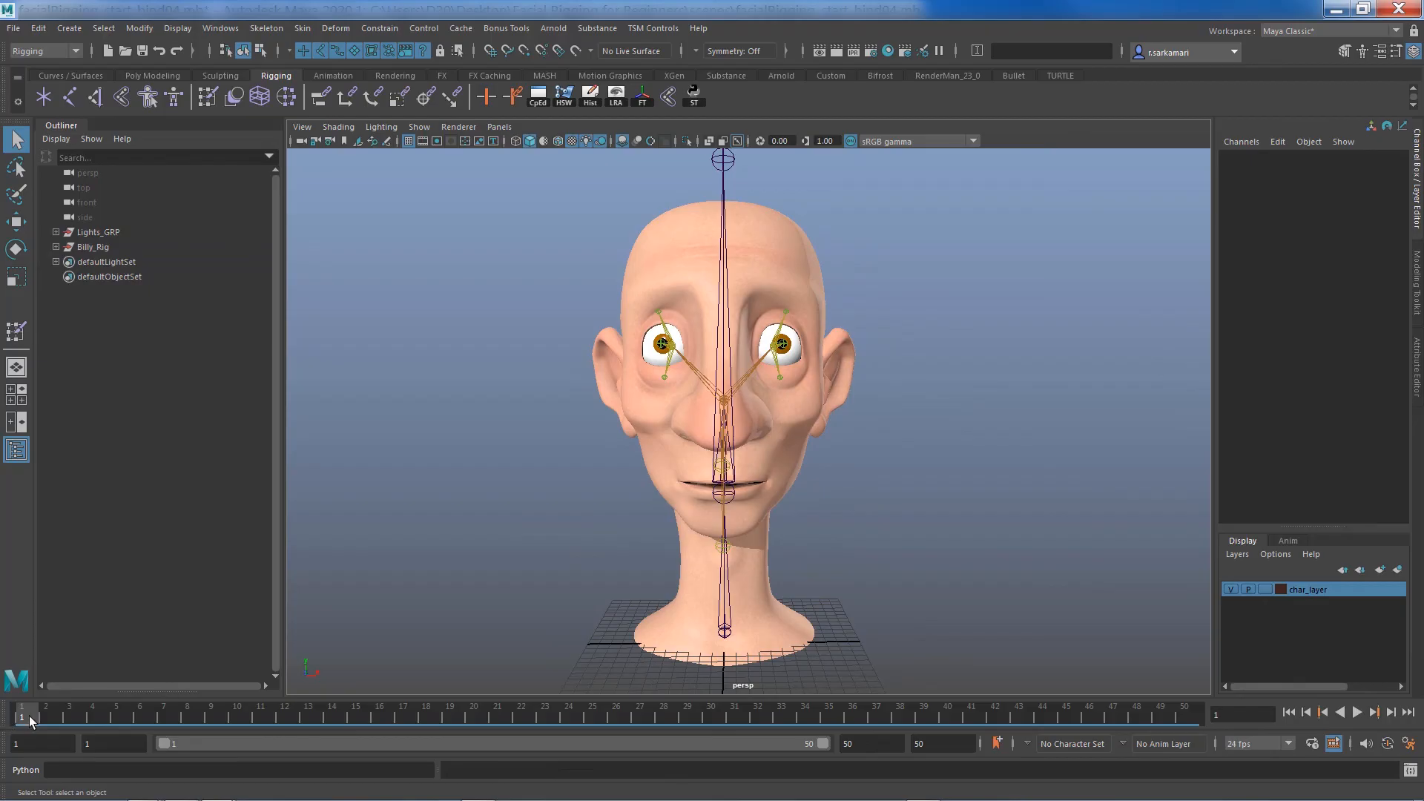
Step: Play the animation, hold it at frame 15 to examine both closed eyes, and return to frame 1
{"action": "key", "text": "alt+v"}
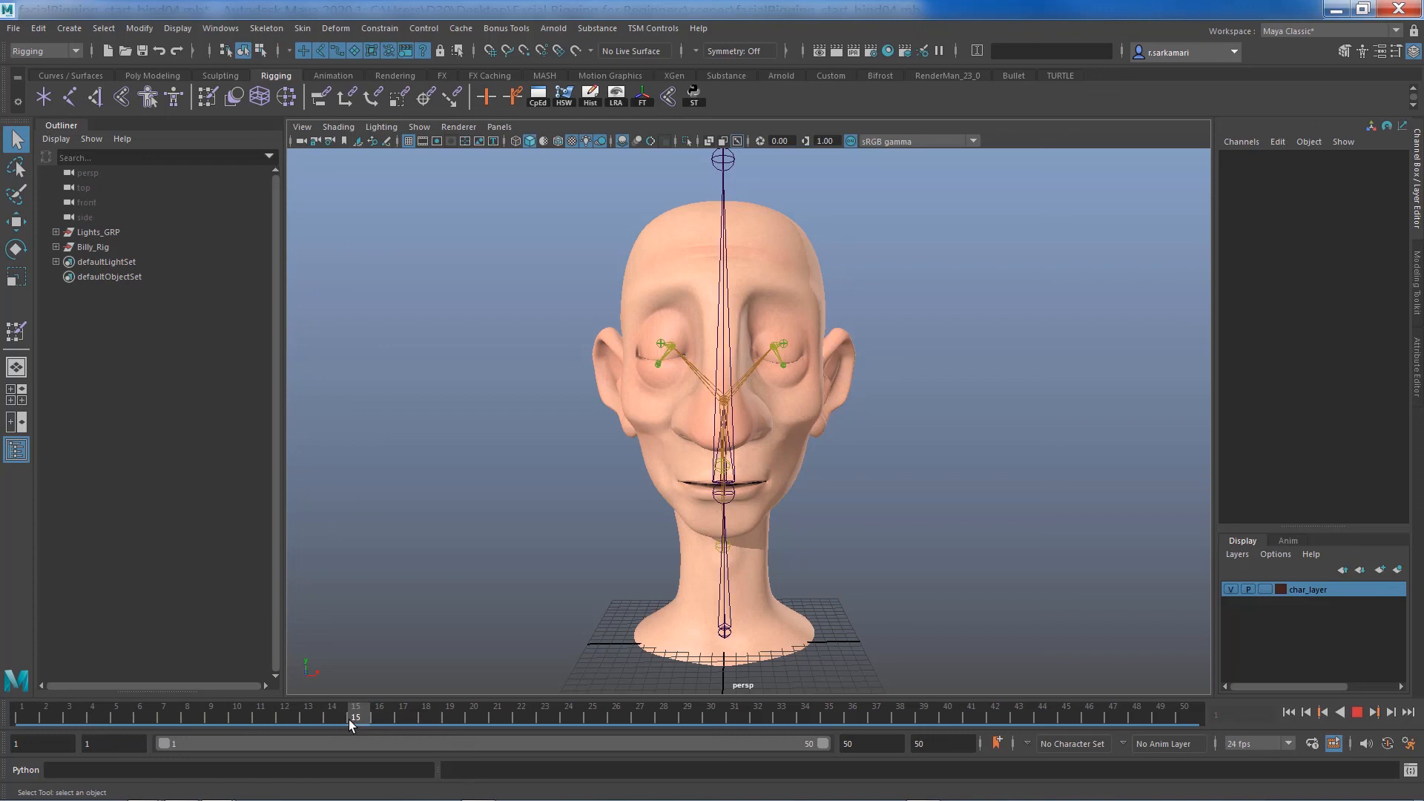
{"action": "left_click_drag", "start_coordinate": [350, 720], "coordinate": [351, 719]}
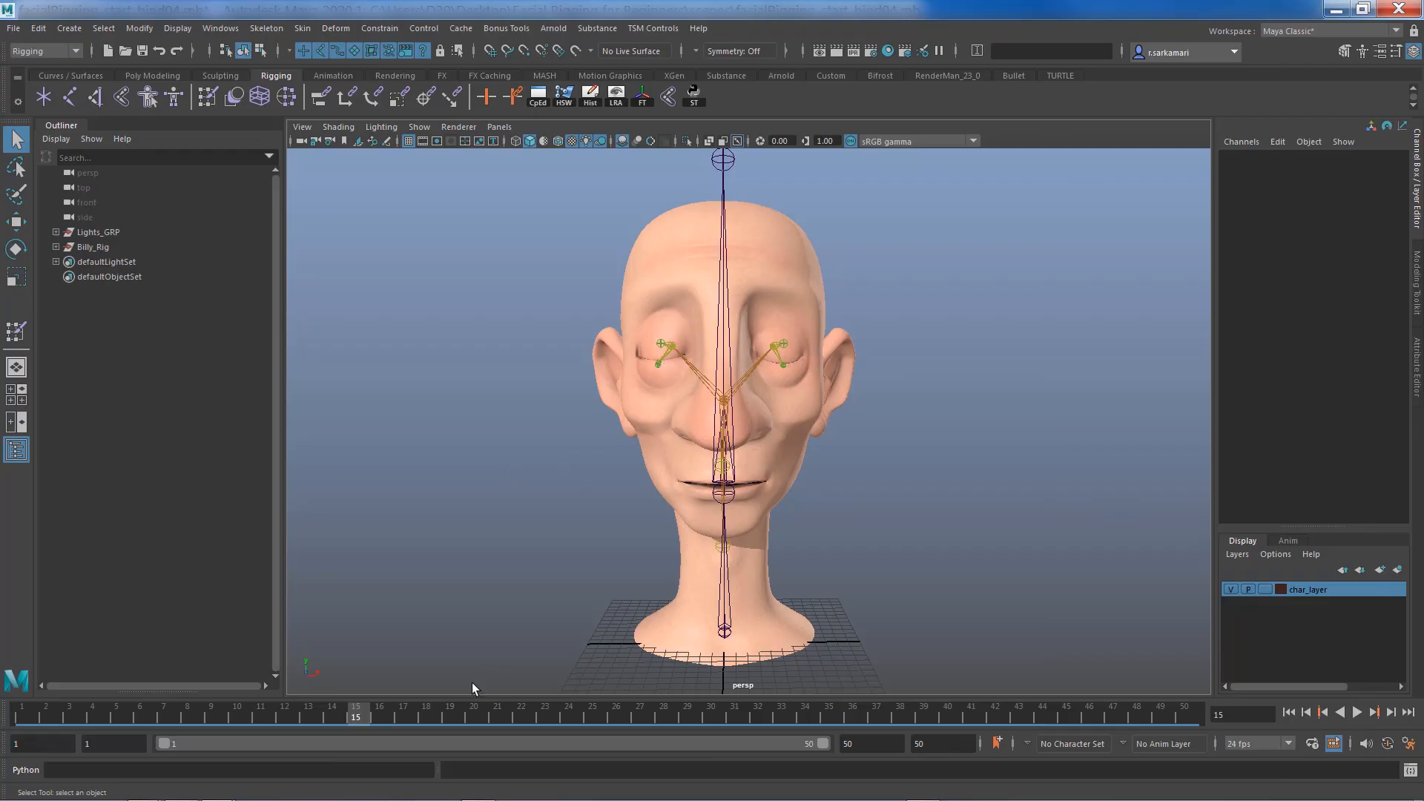
{"action": "key", "text": "alt+v"}
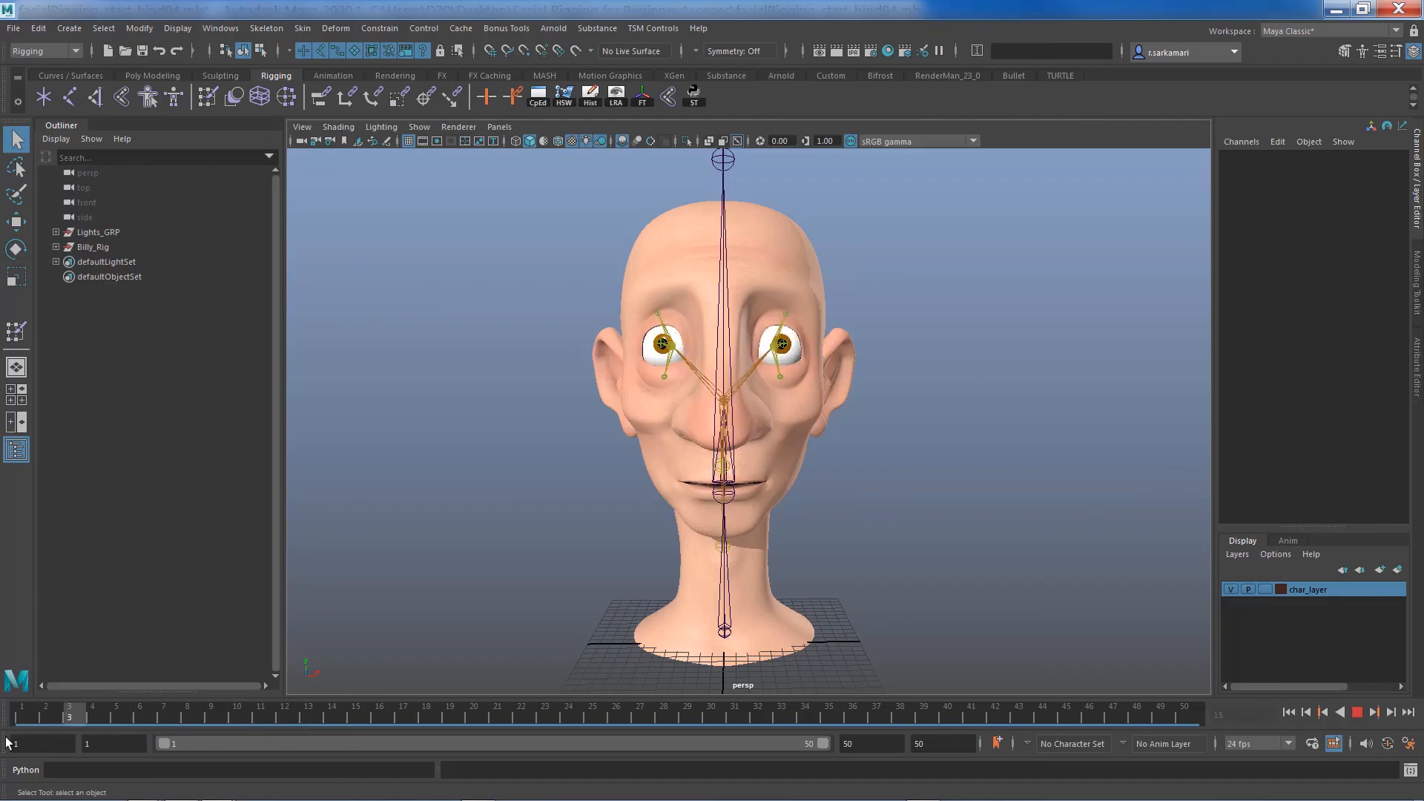
{"action": "key", "text": "alt+shift+v"}
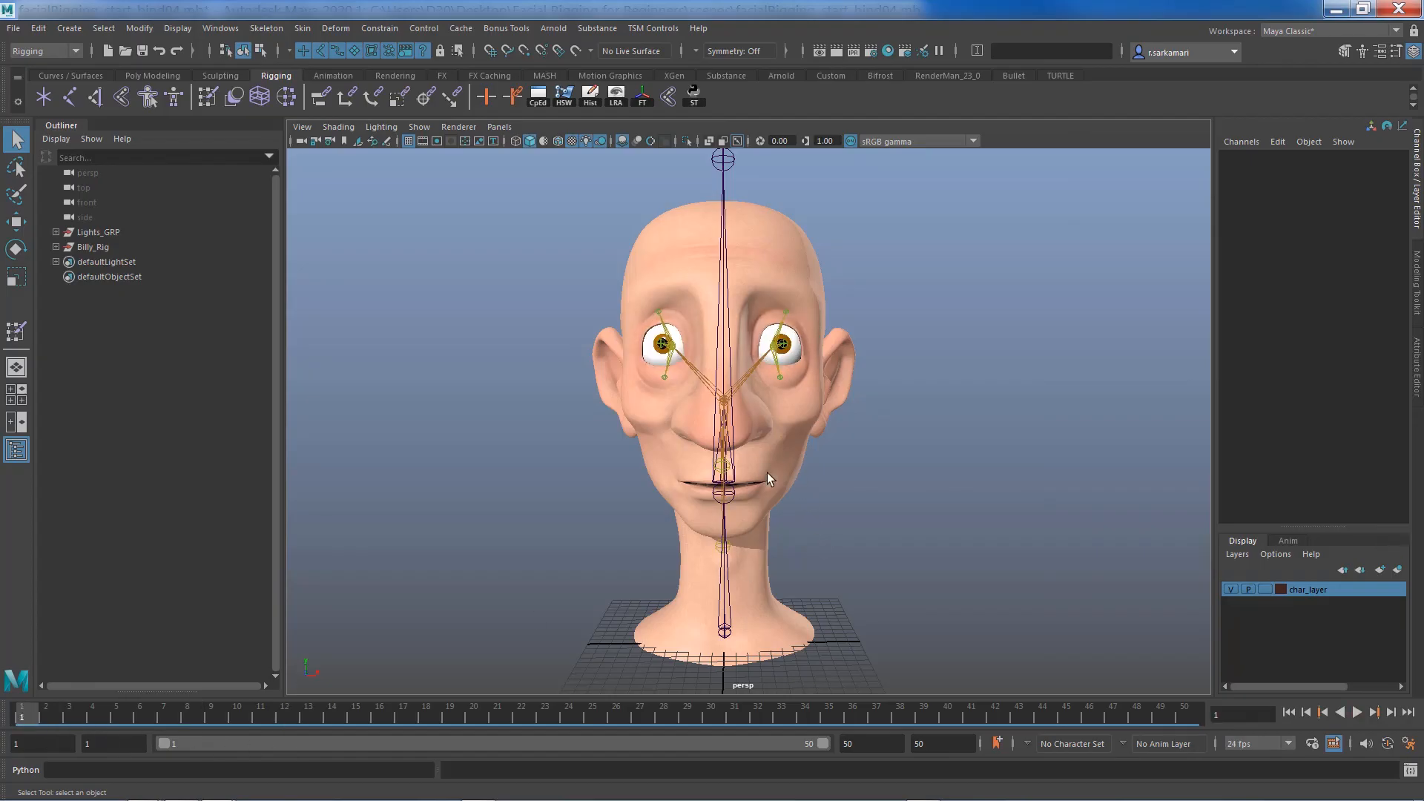
{"action": "key", "text": "alt+v"}
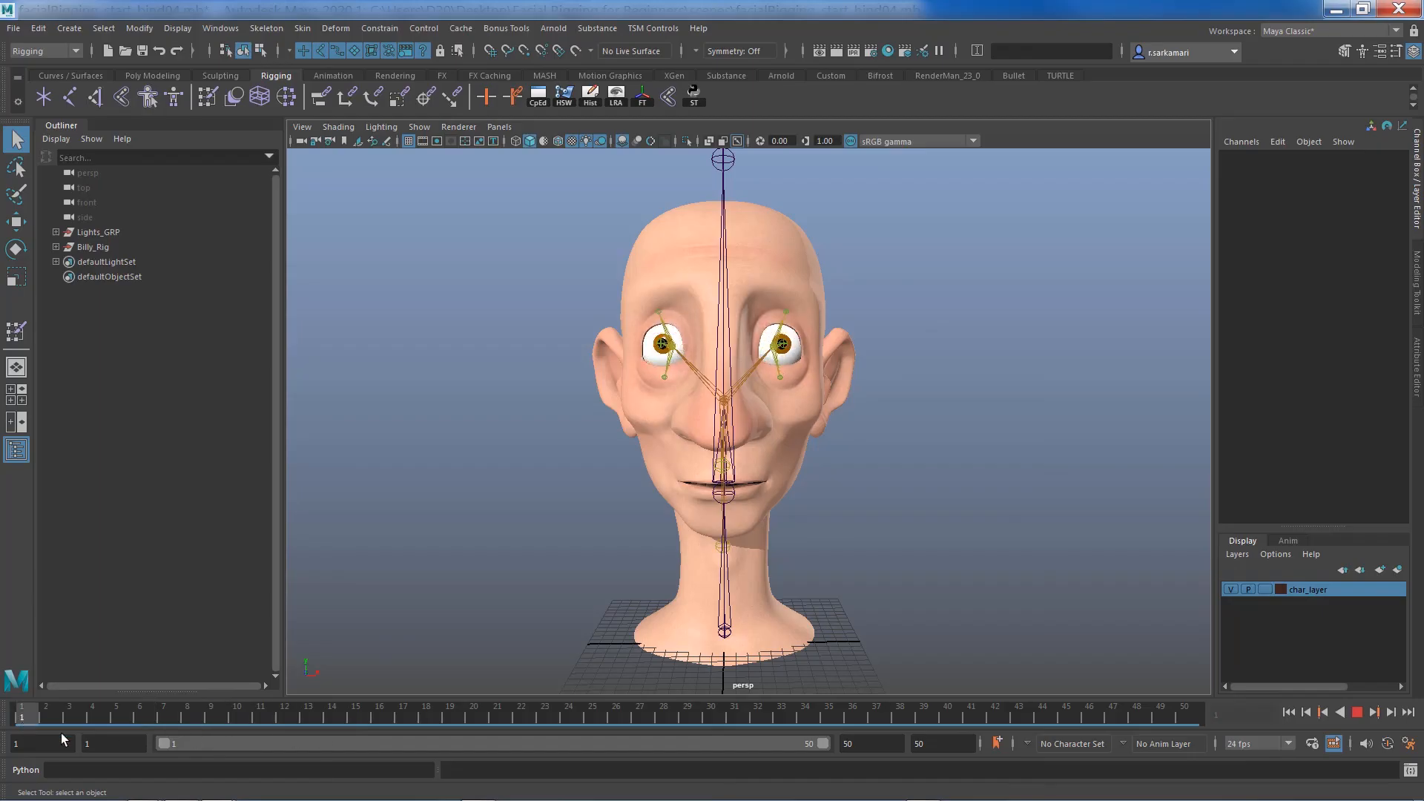
{"action": "key", "text": "alt+v"}
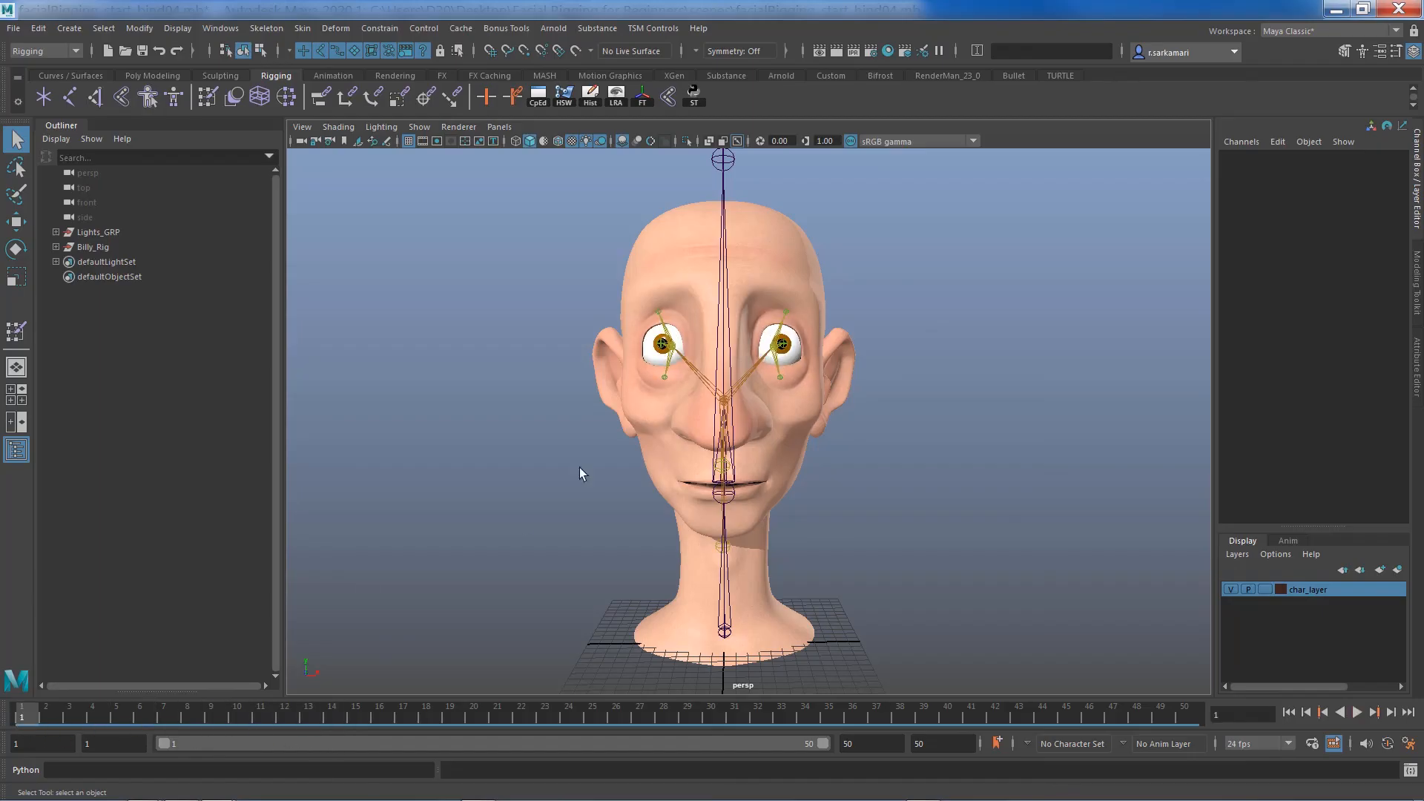